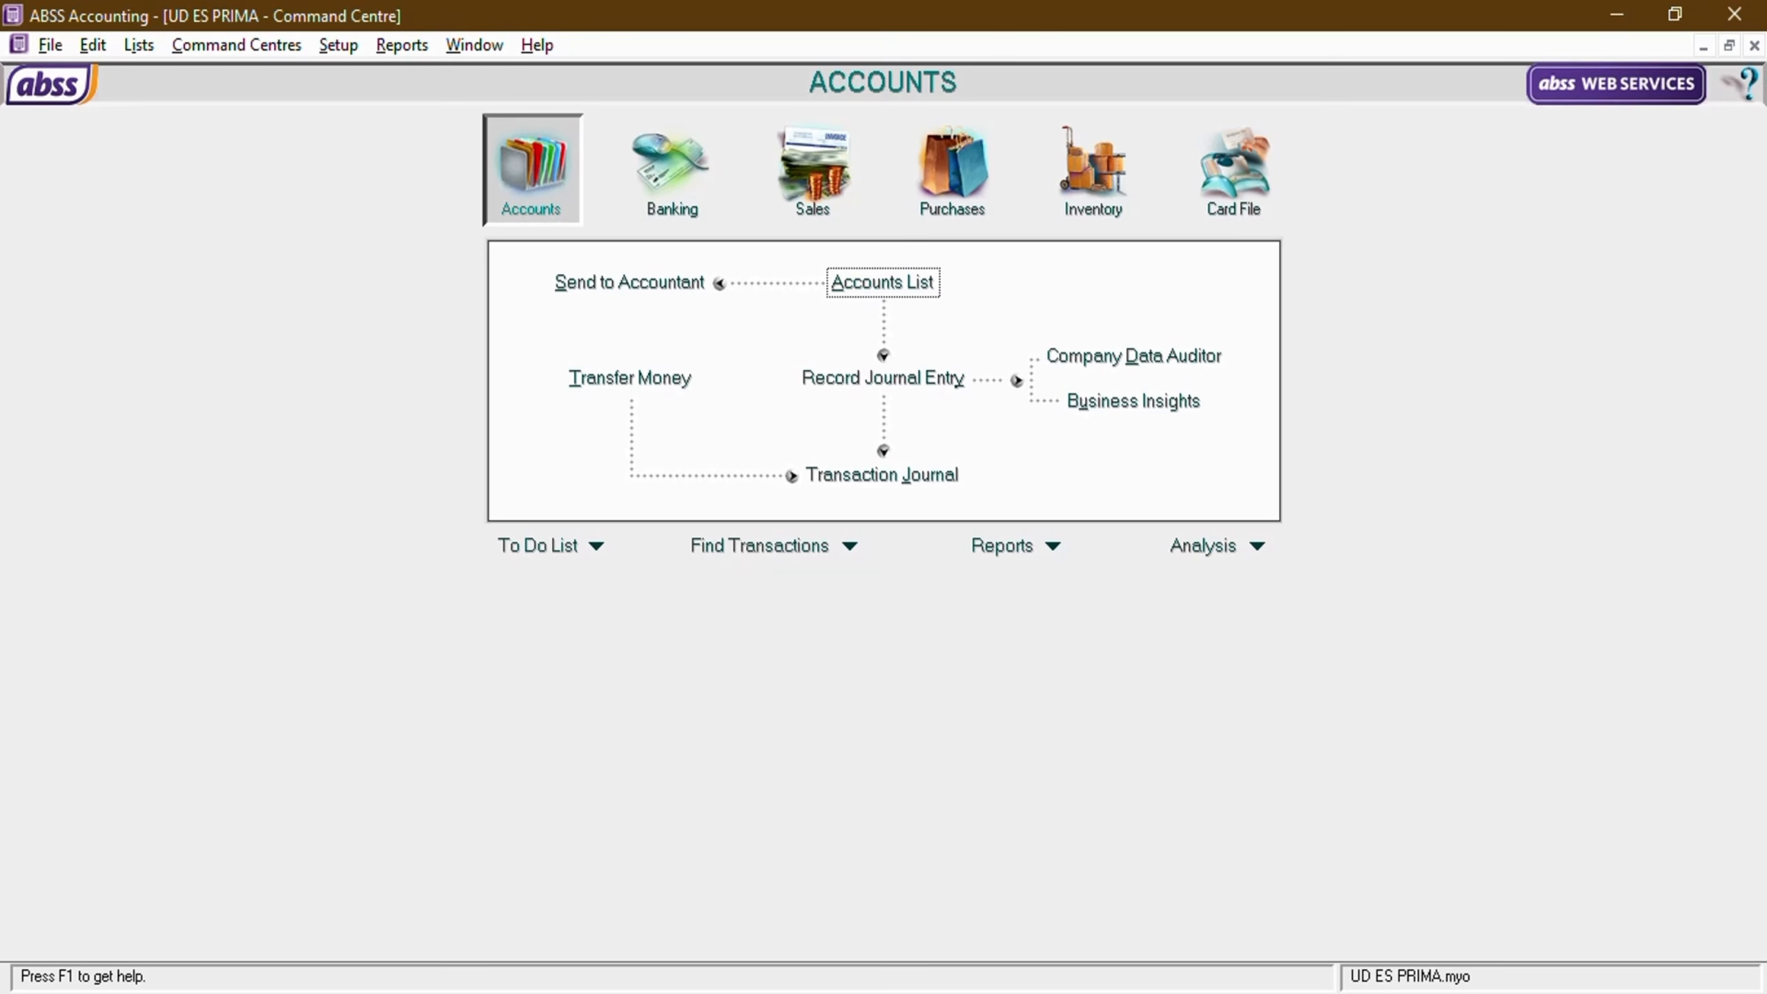
Switch to P3-SPK Akuntansi.pdf and review memorial documents 26 and 27, including their dates, descriptions and amounts.
mouse_move(915, 992)
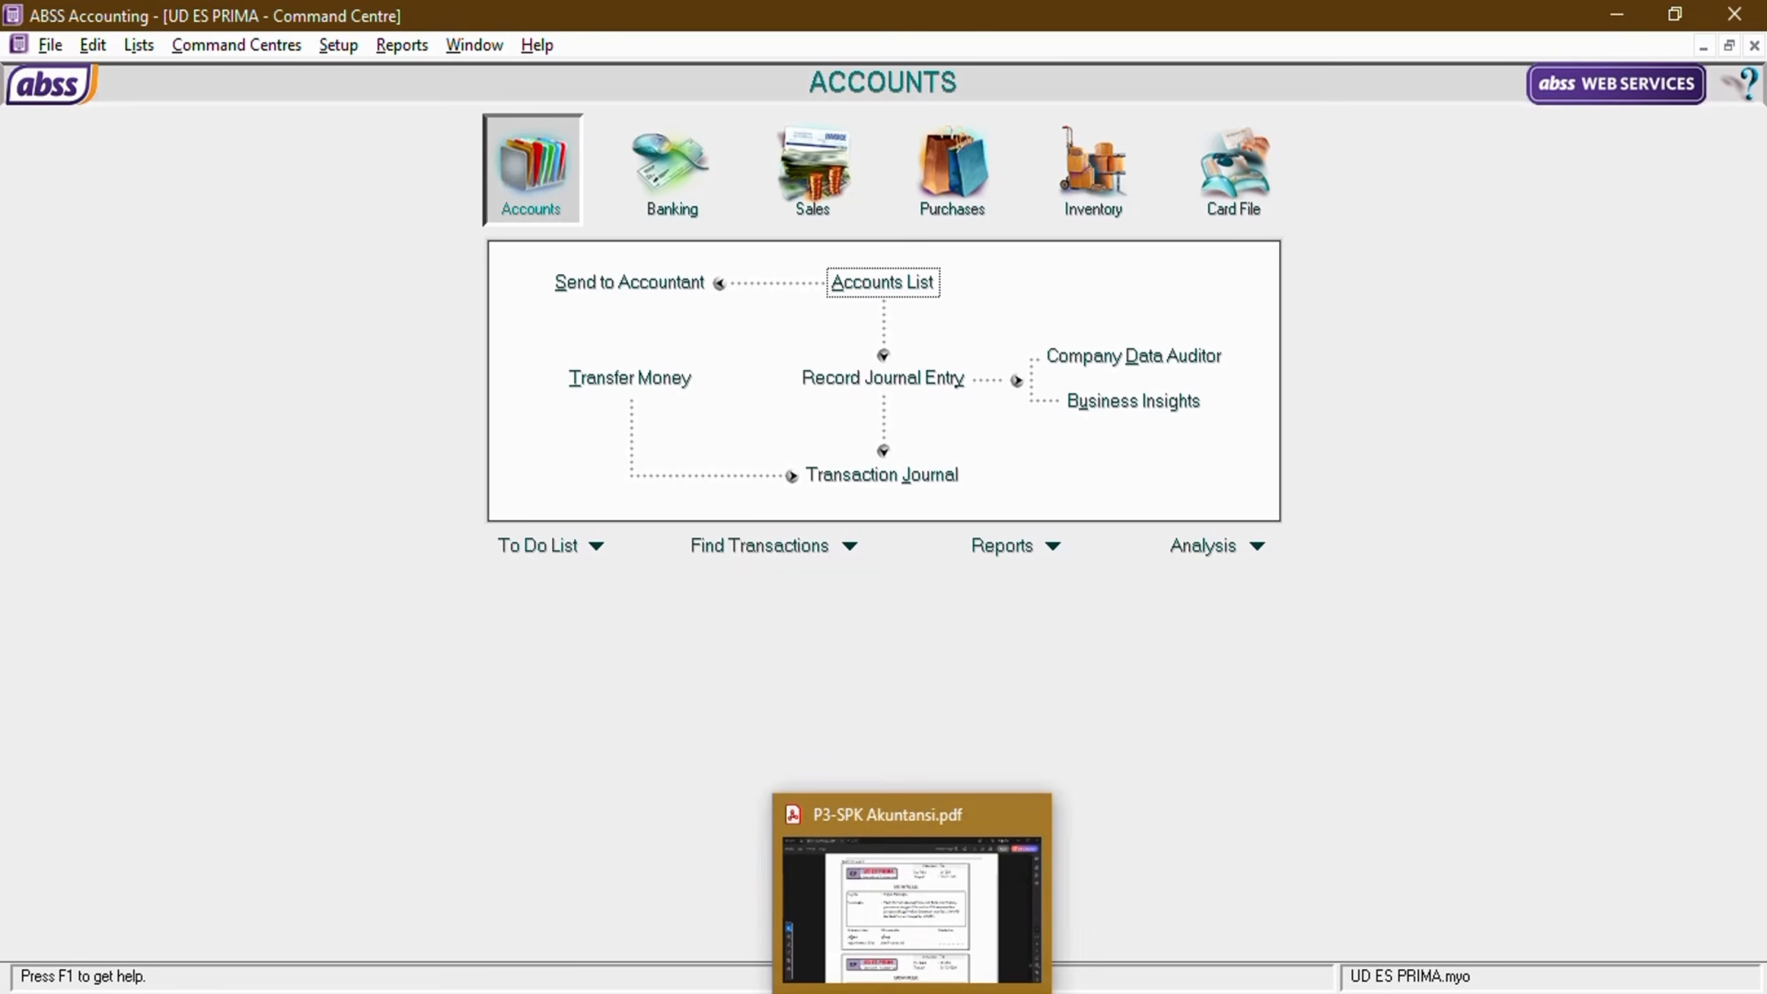
click(948, 914)
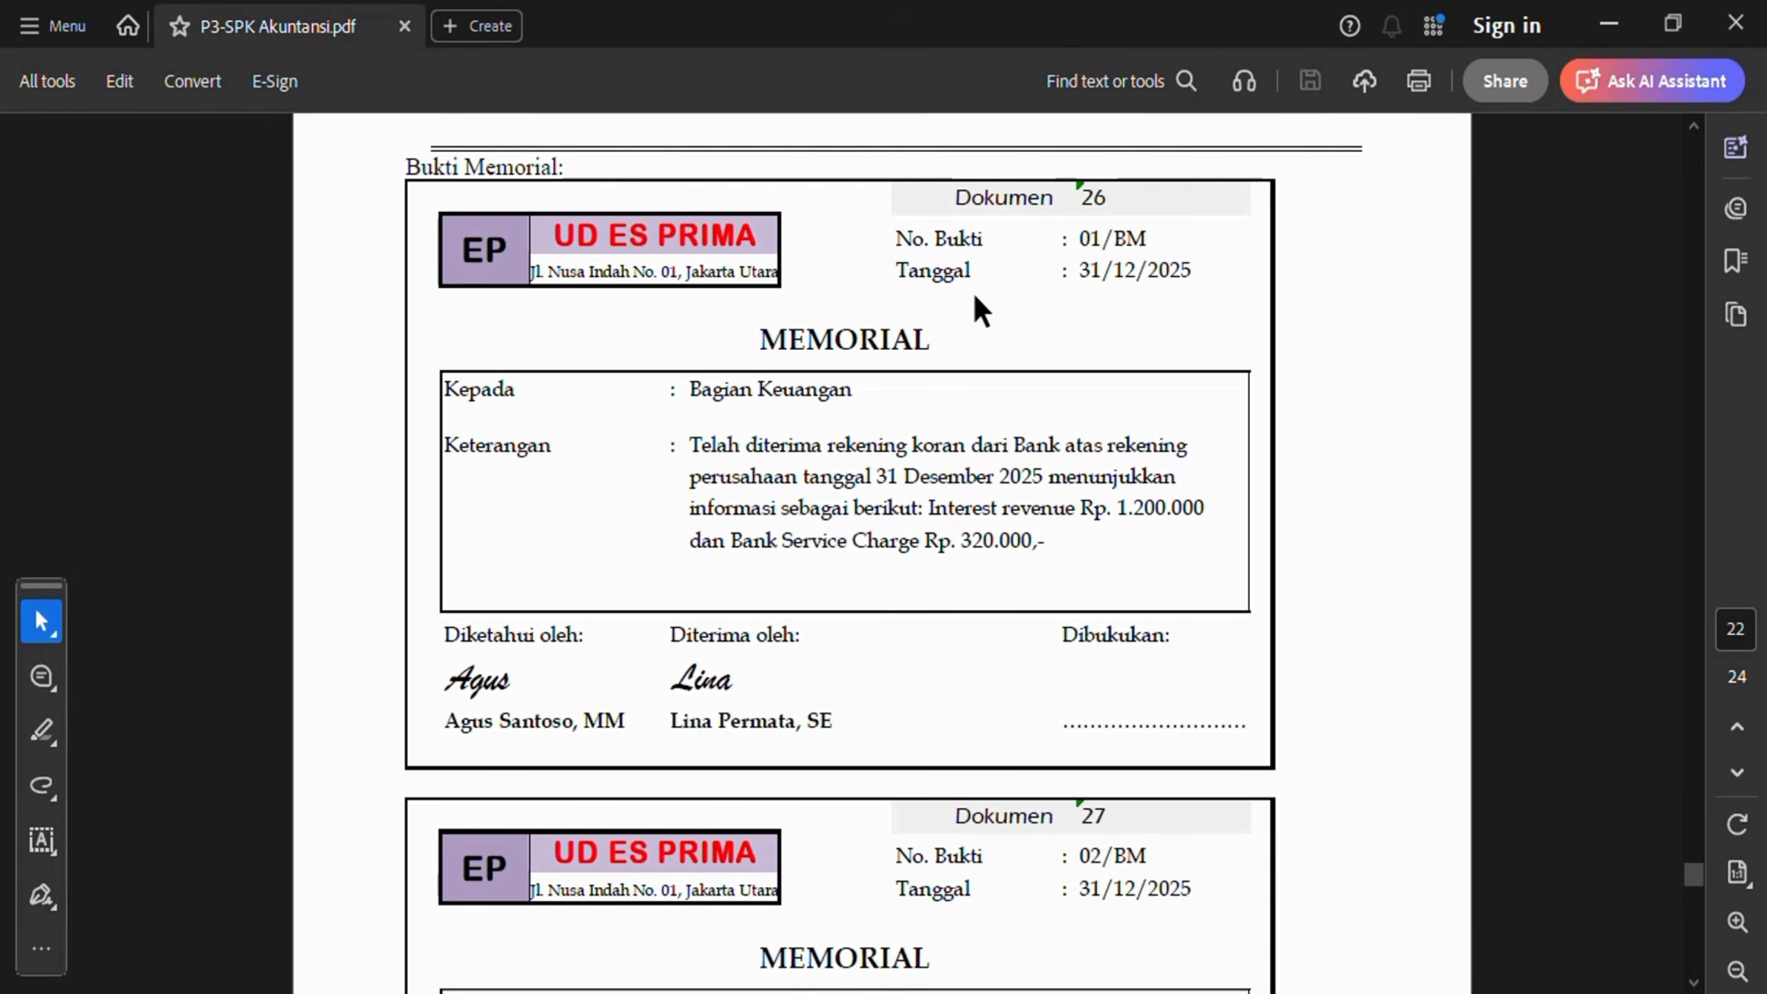
scroll(957, 491, down, 2)
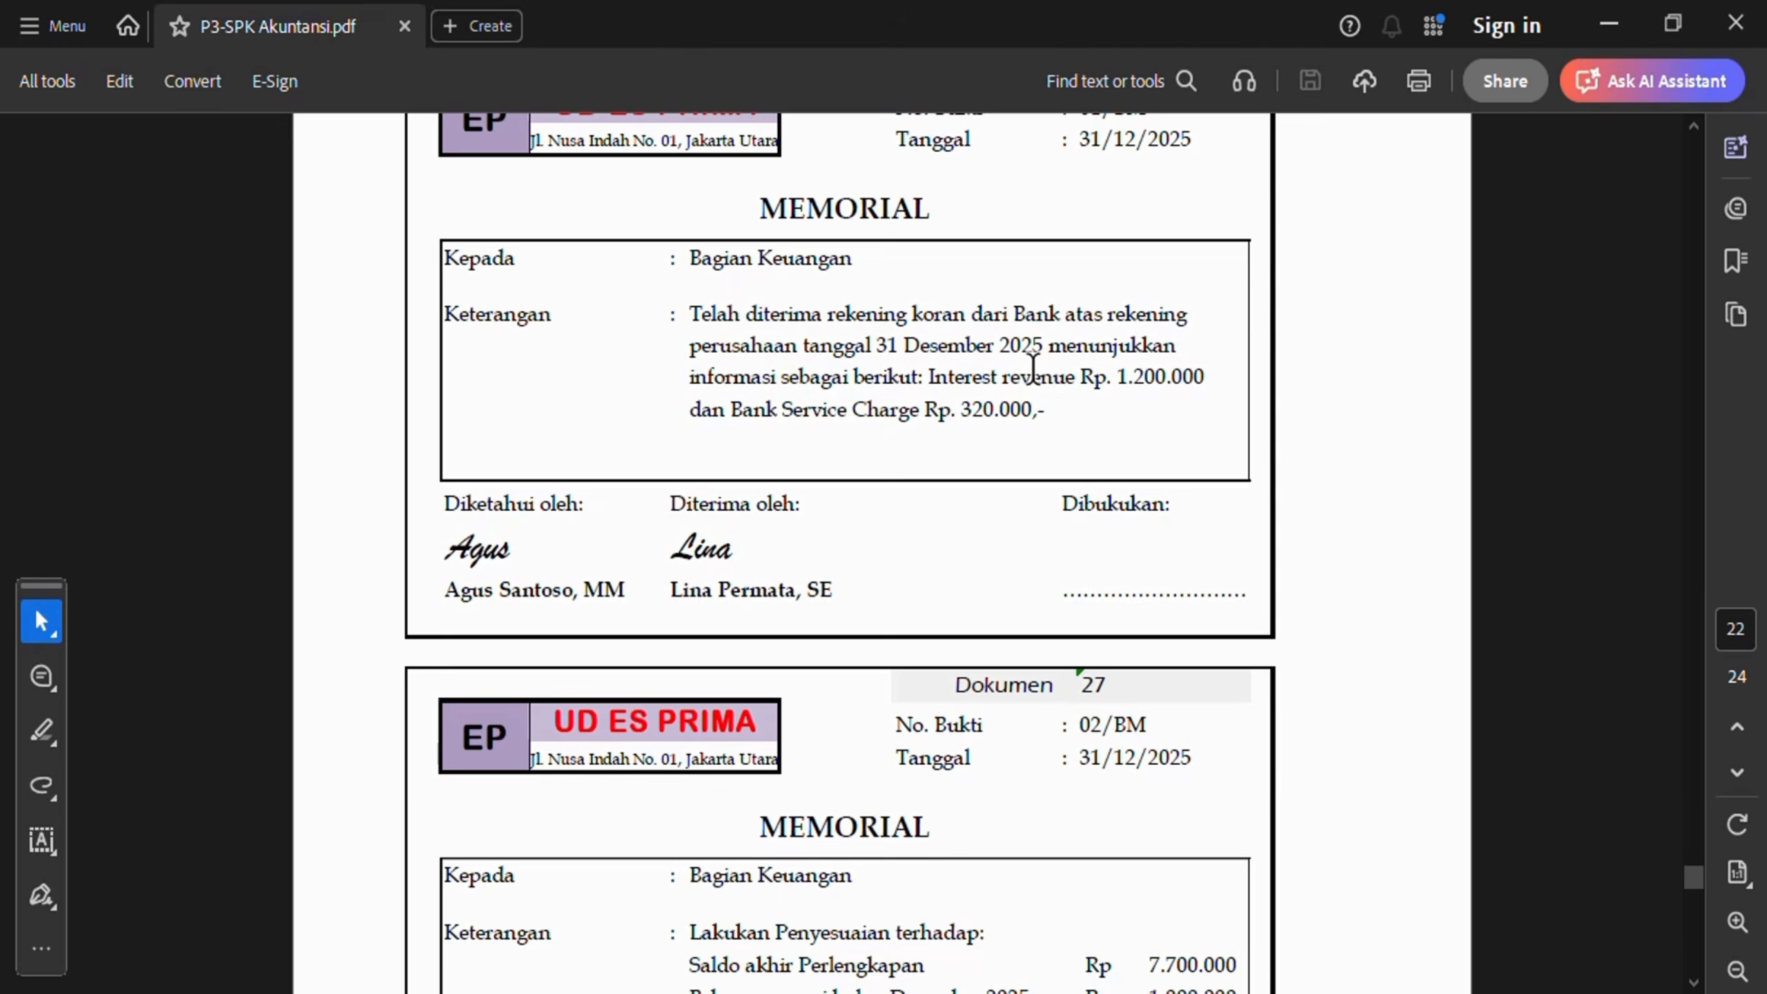
scroll(1037, 379, up, 2)
scroll(1030, 382, up, 1)
scroll(1028, 383, down, 1)
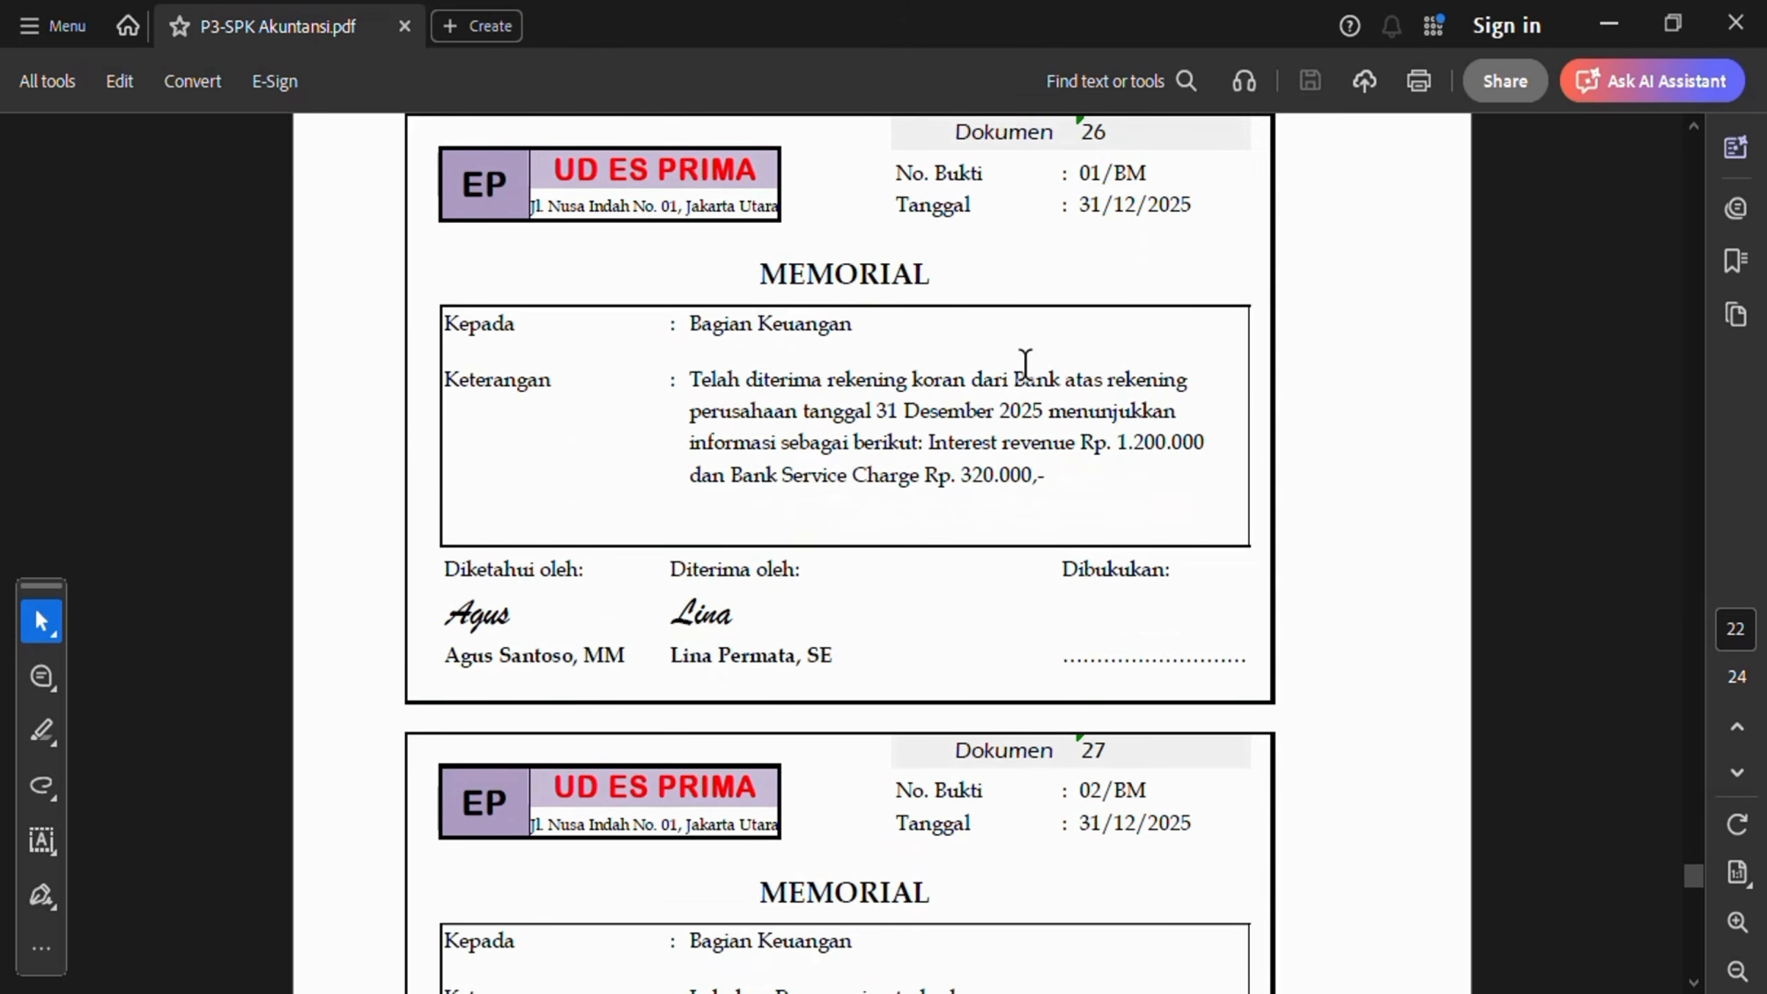
scroll(1027, 376, down, 2)
scroll(1025, 365, down, 3)
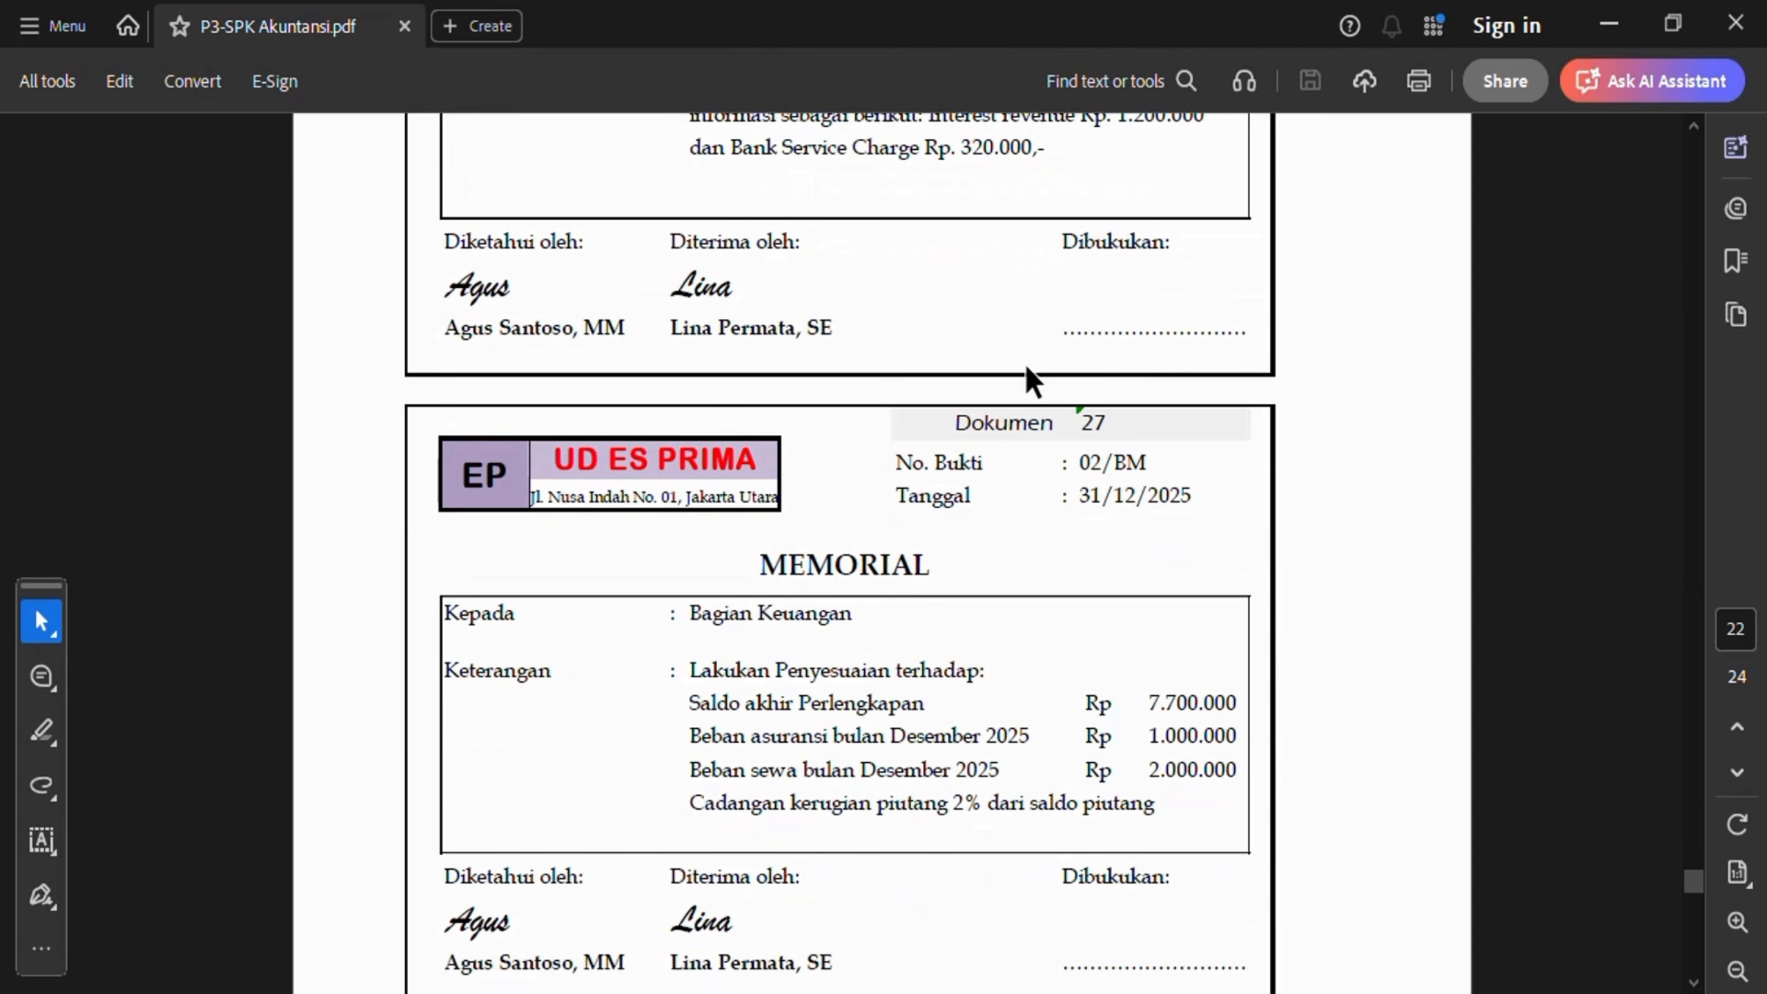
scroll(750, 530, down, 4)
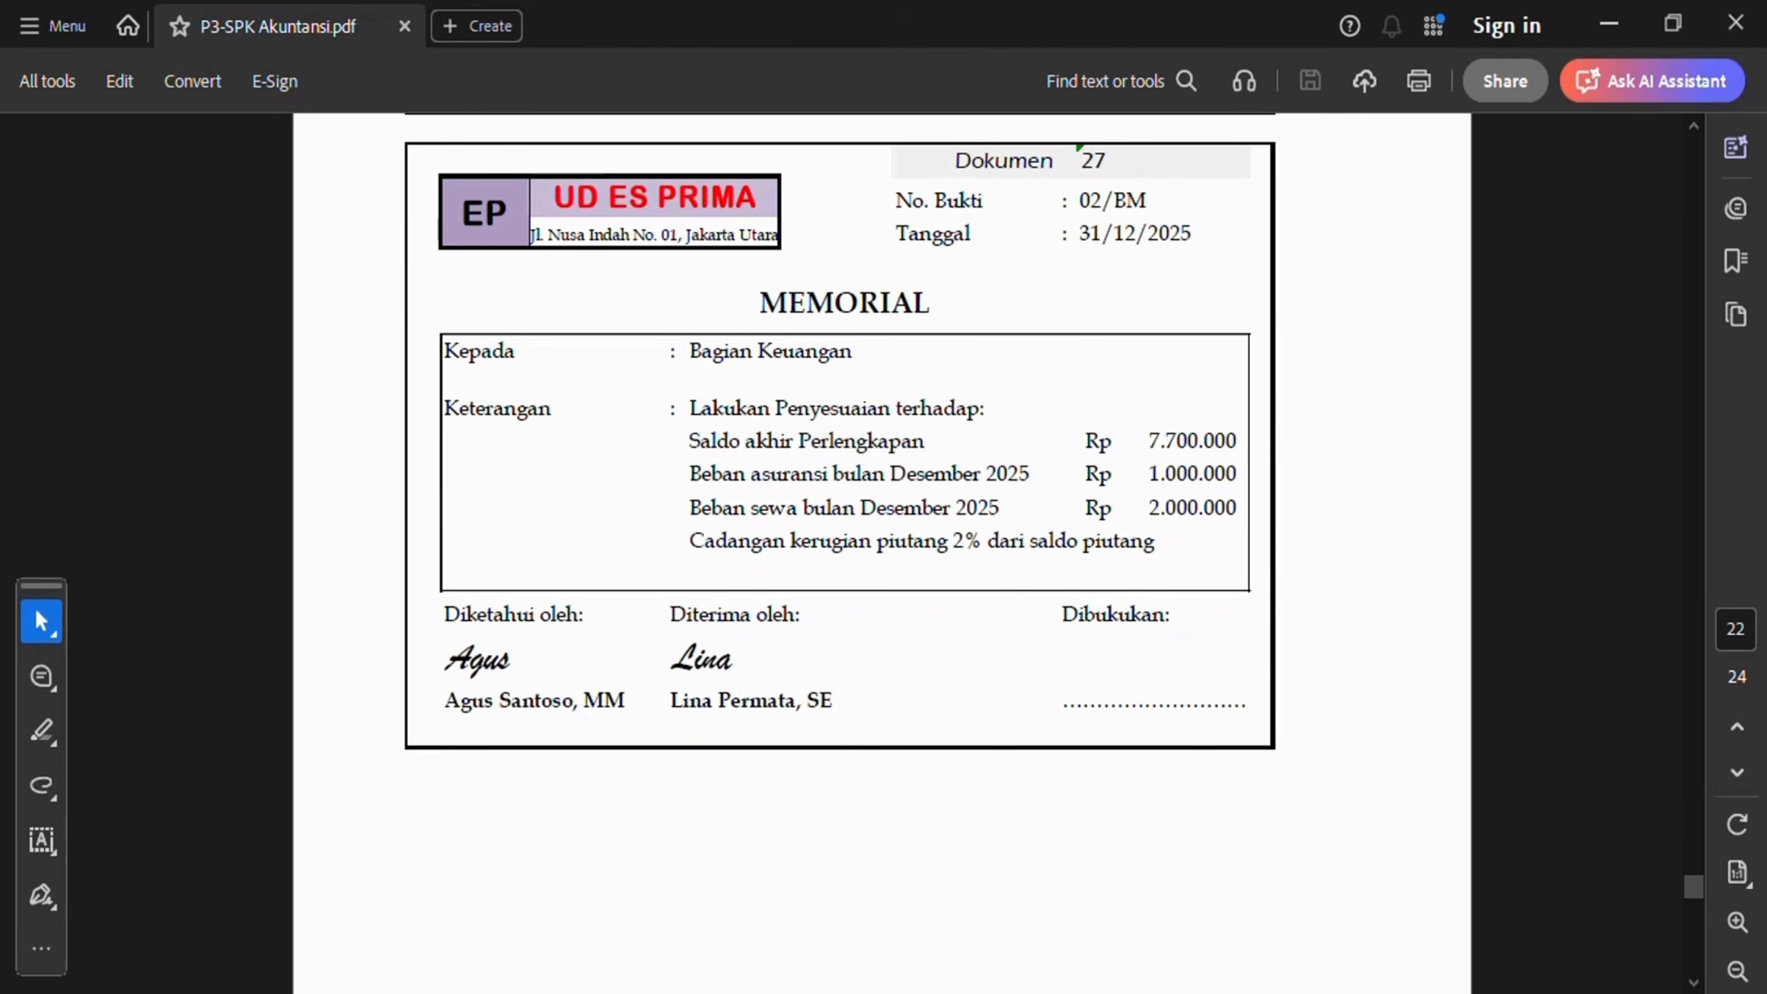
key(alt+Tab)
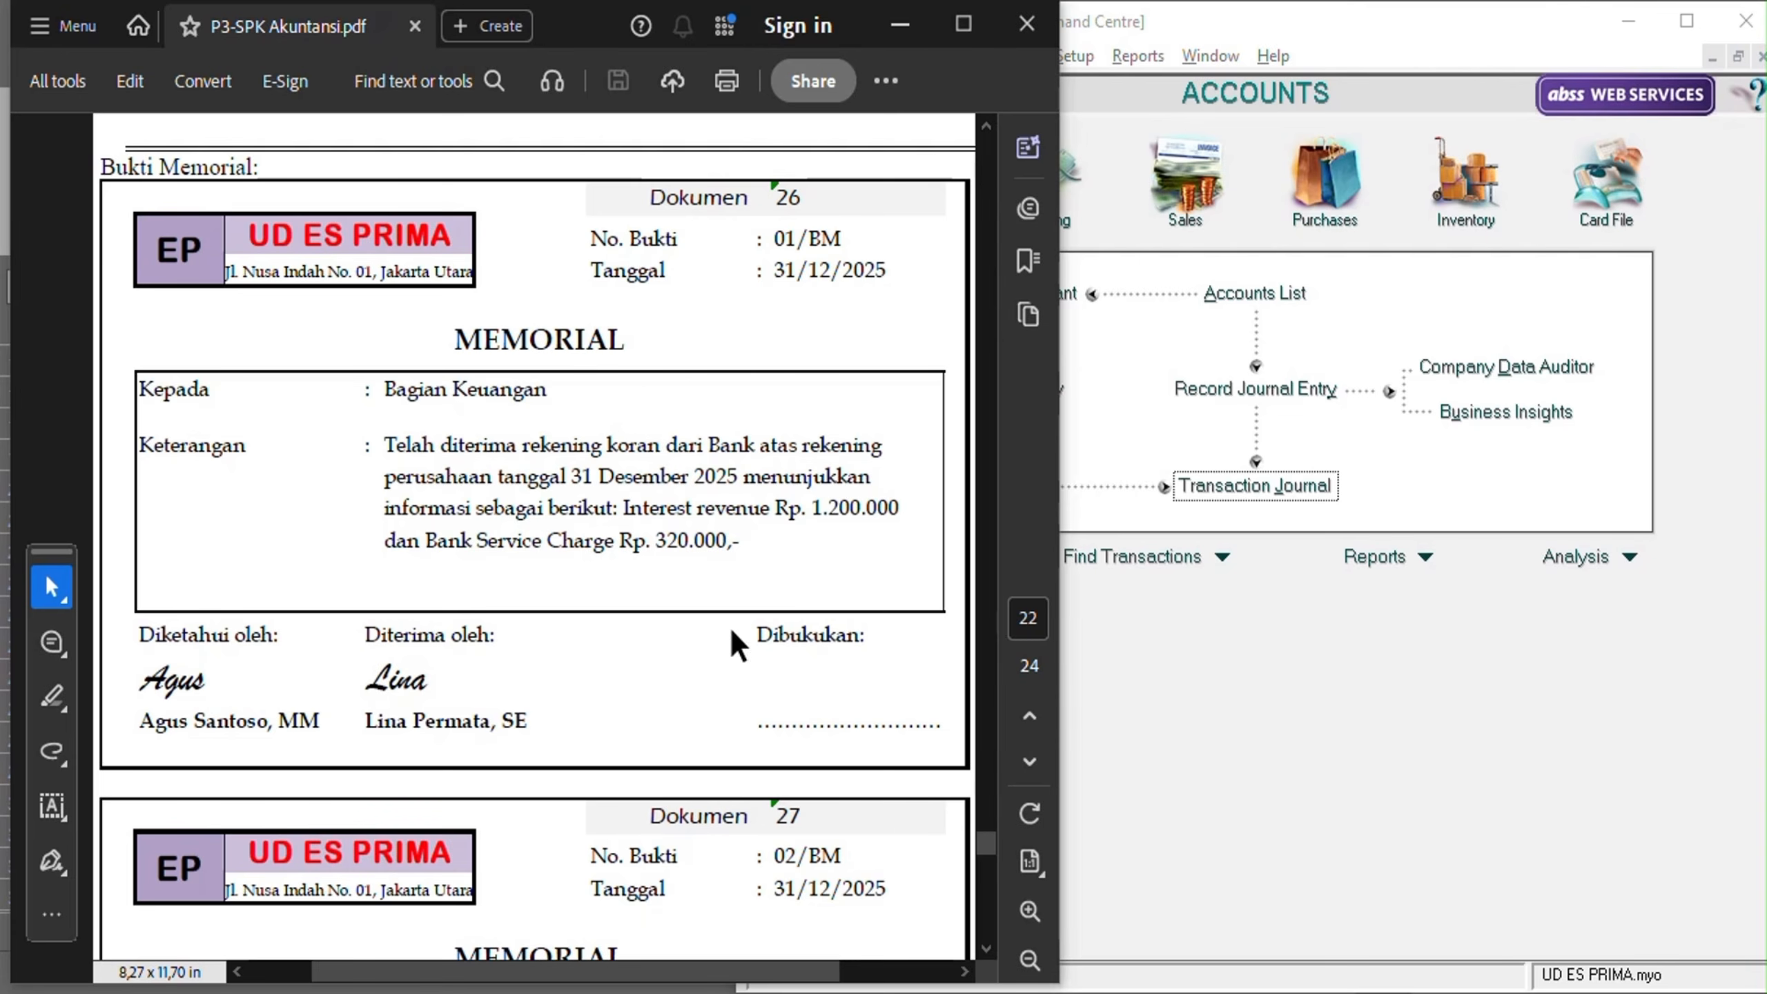
In ABSS Accounting, start reconciling account 1-1101 Cash In Bank with the bank statement date 31/12/2025.
click(1452, 773)
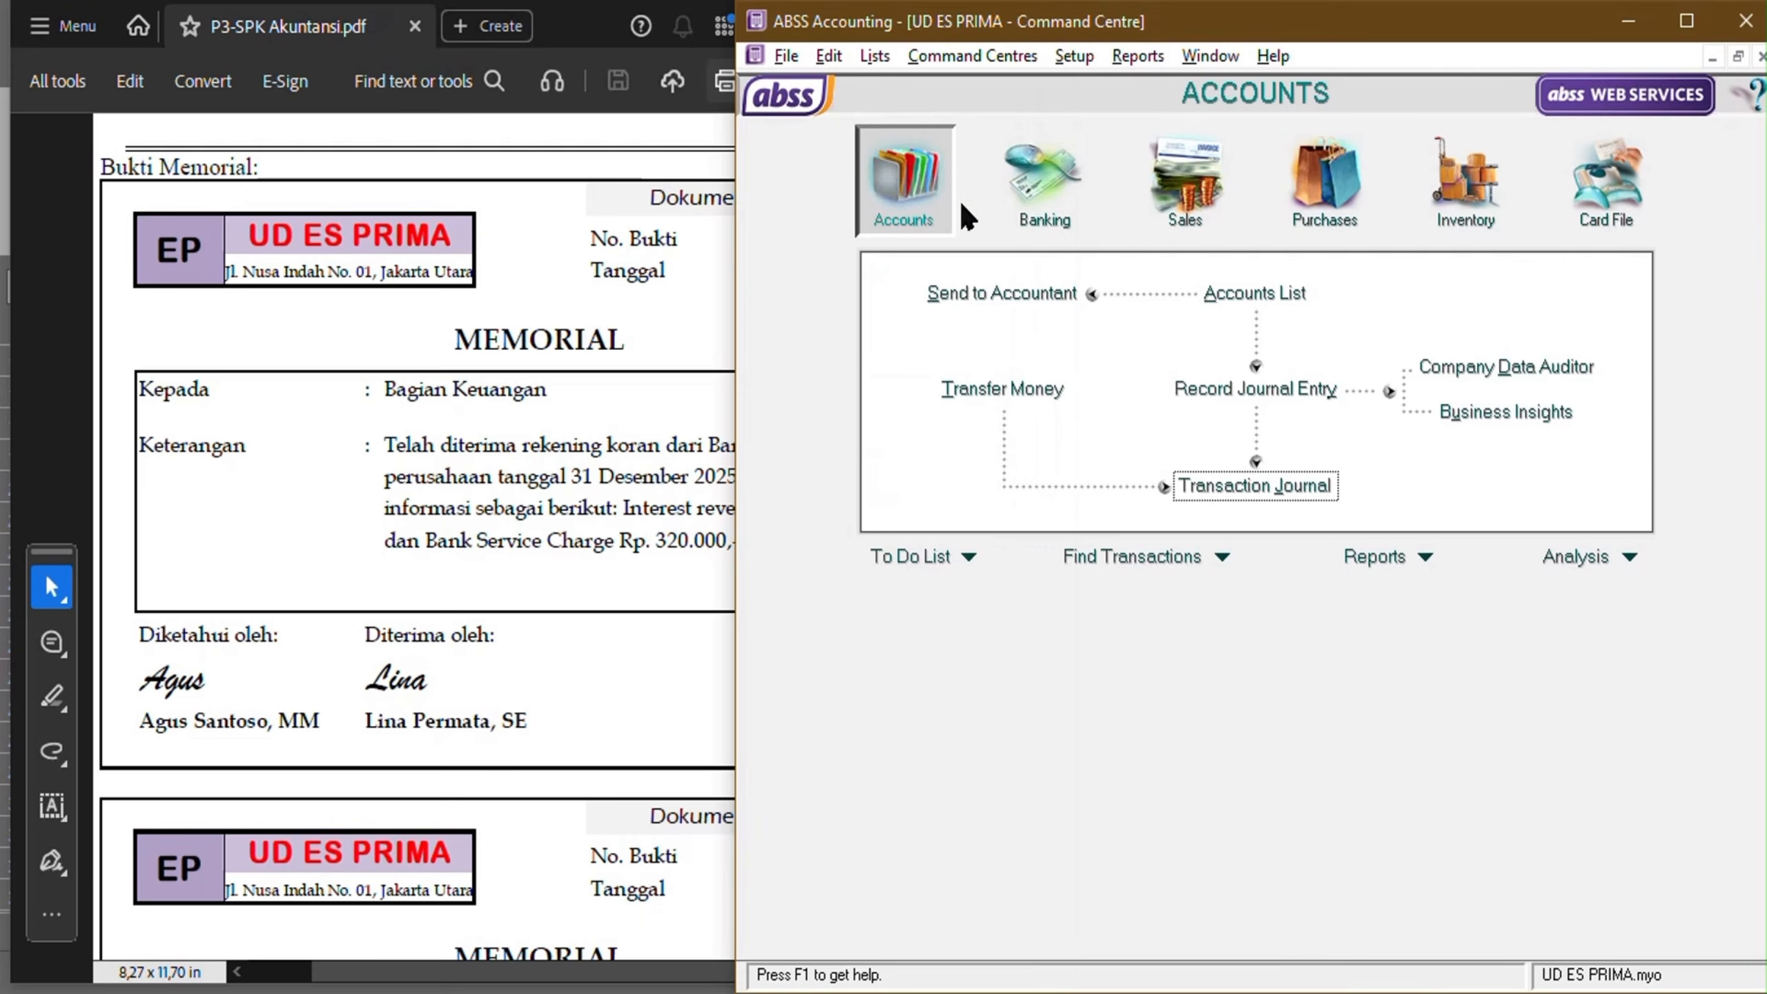
click(1012, 203)
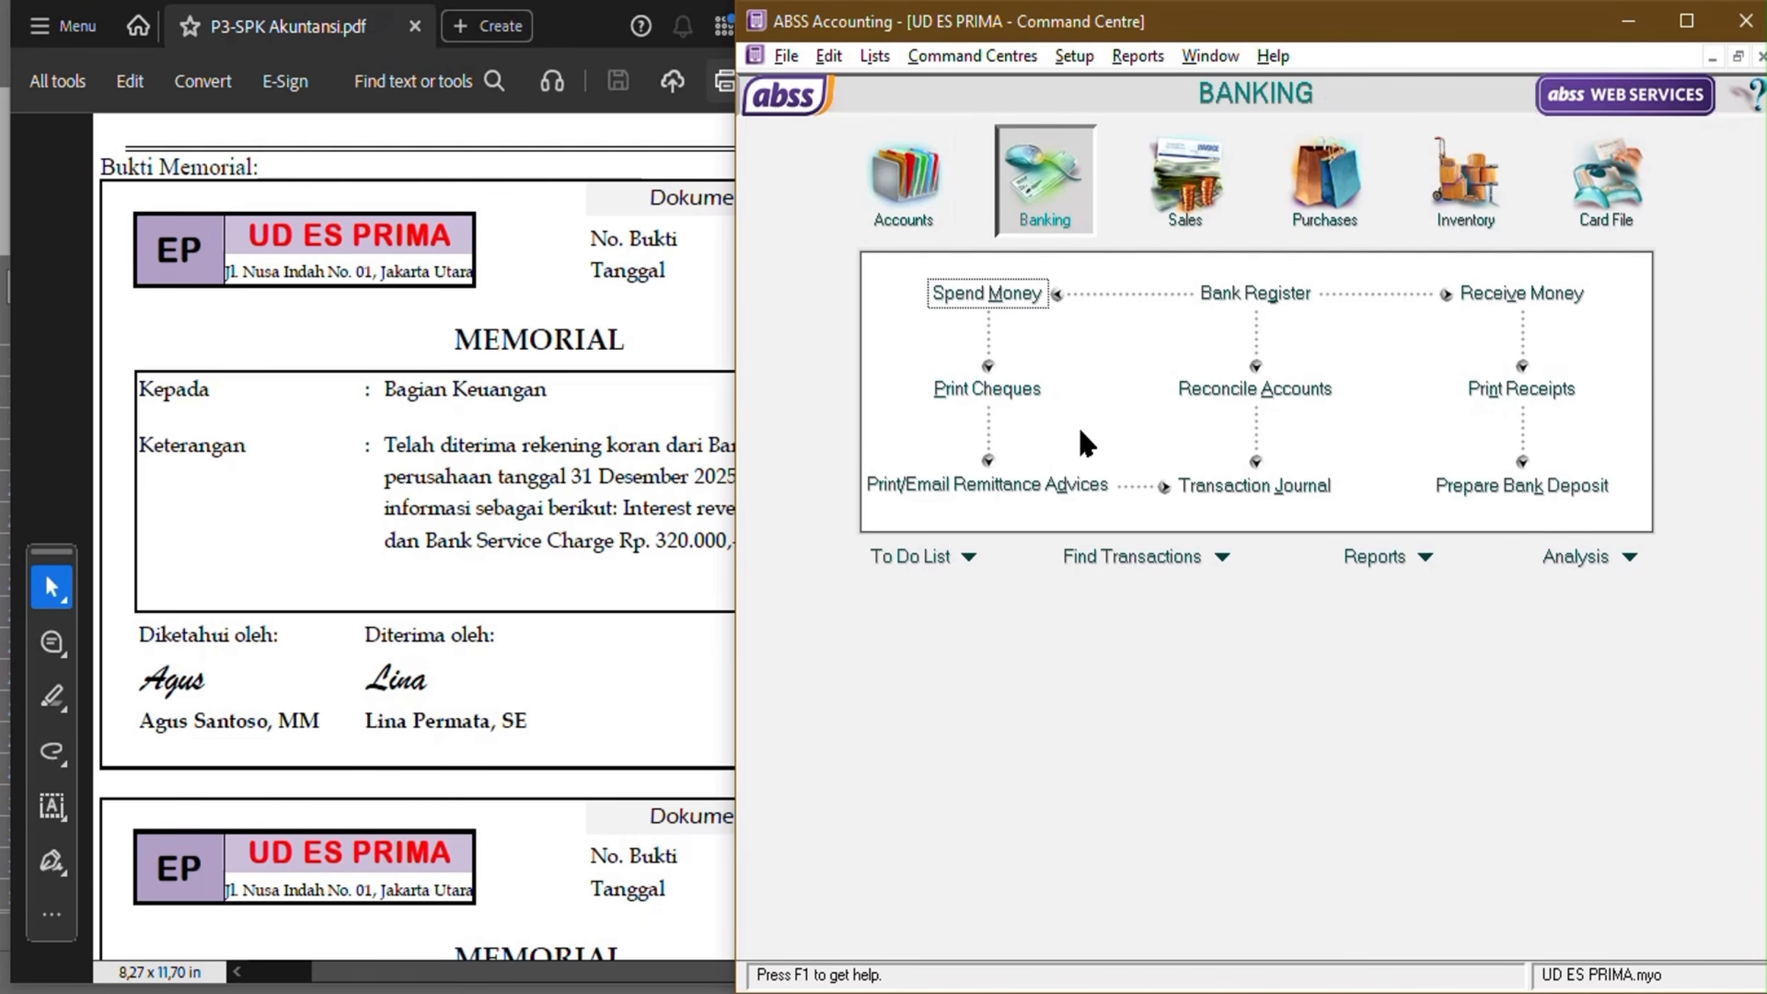
click(1294, 398)
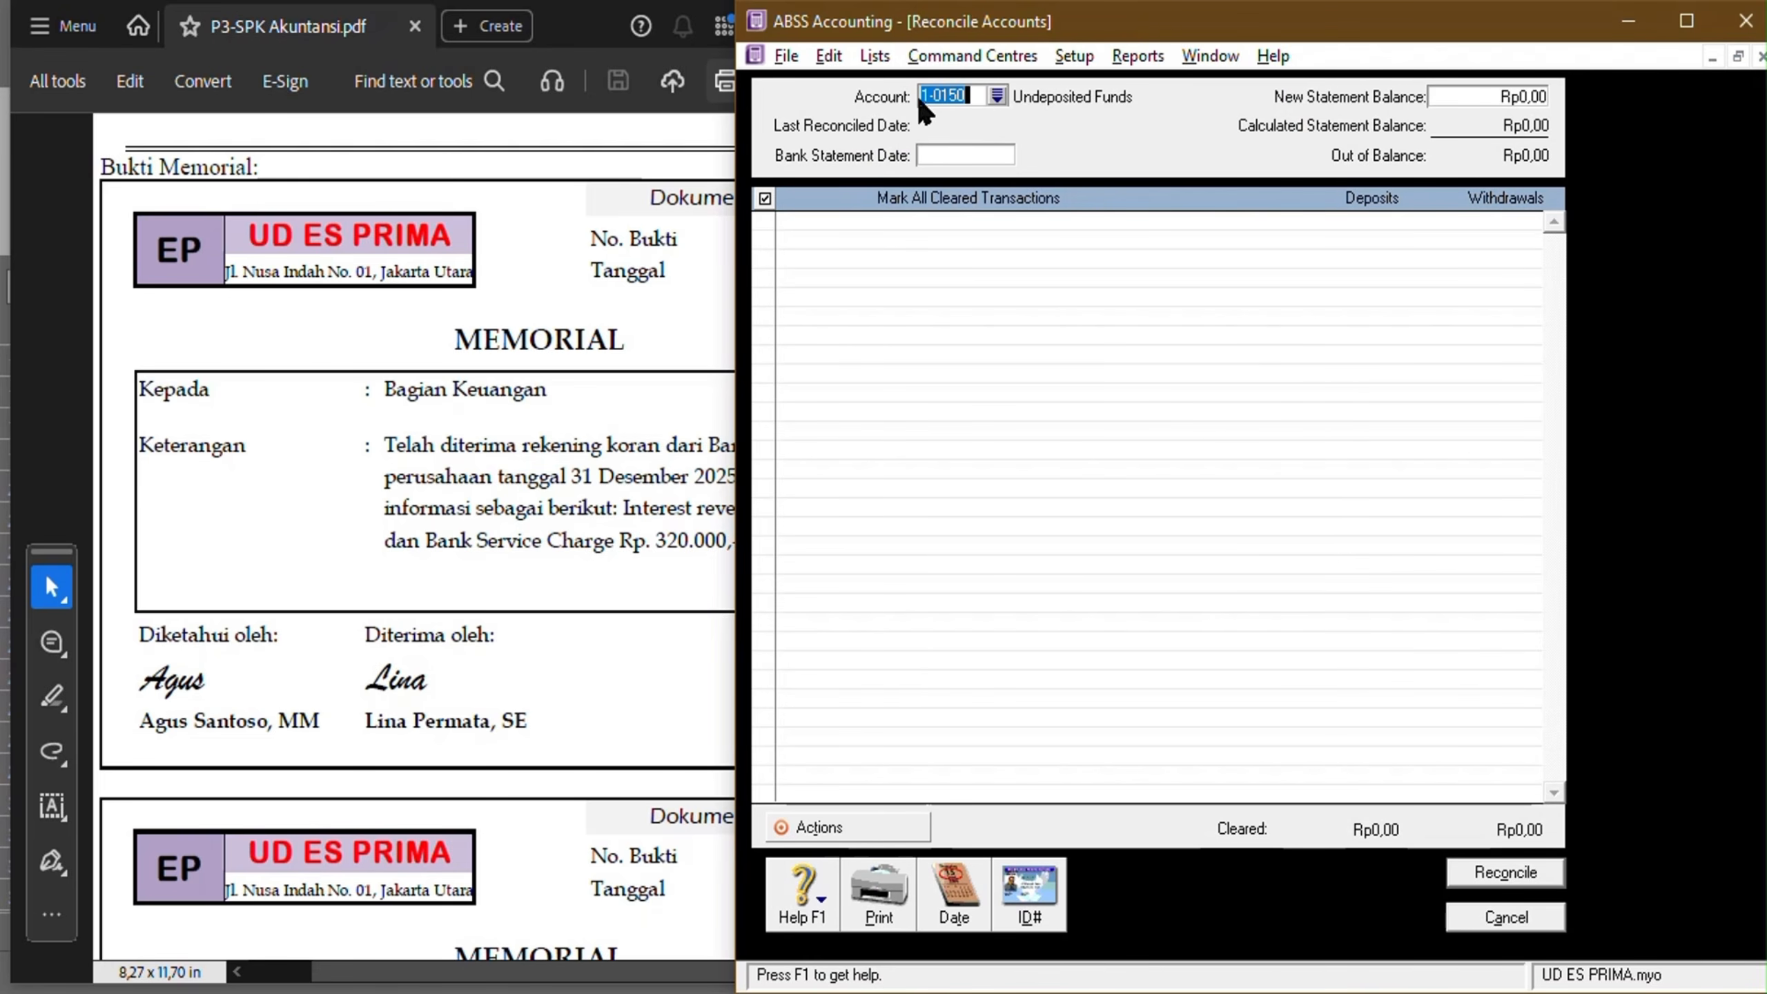
click(996, 98)
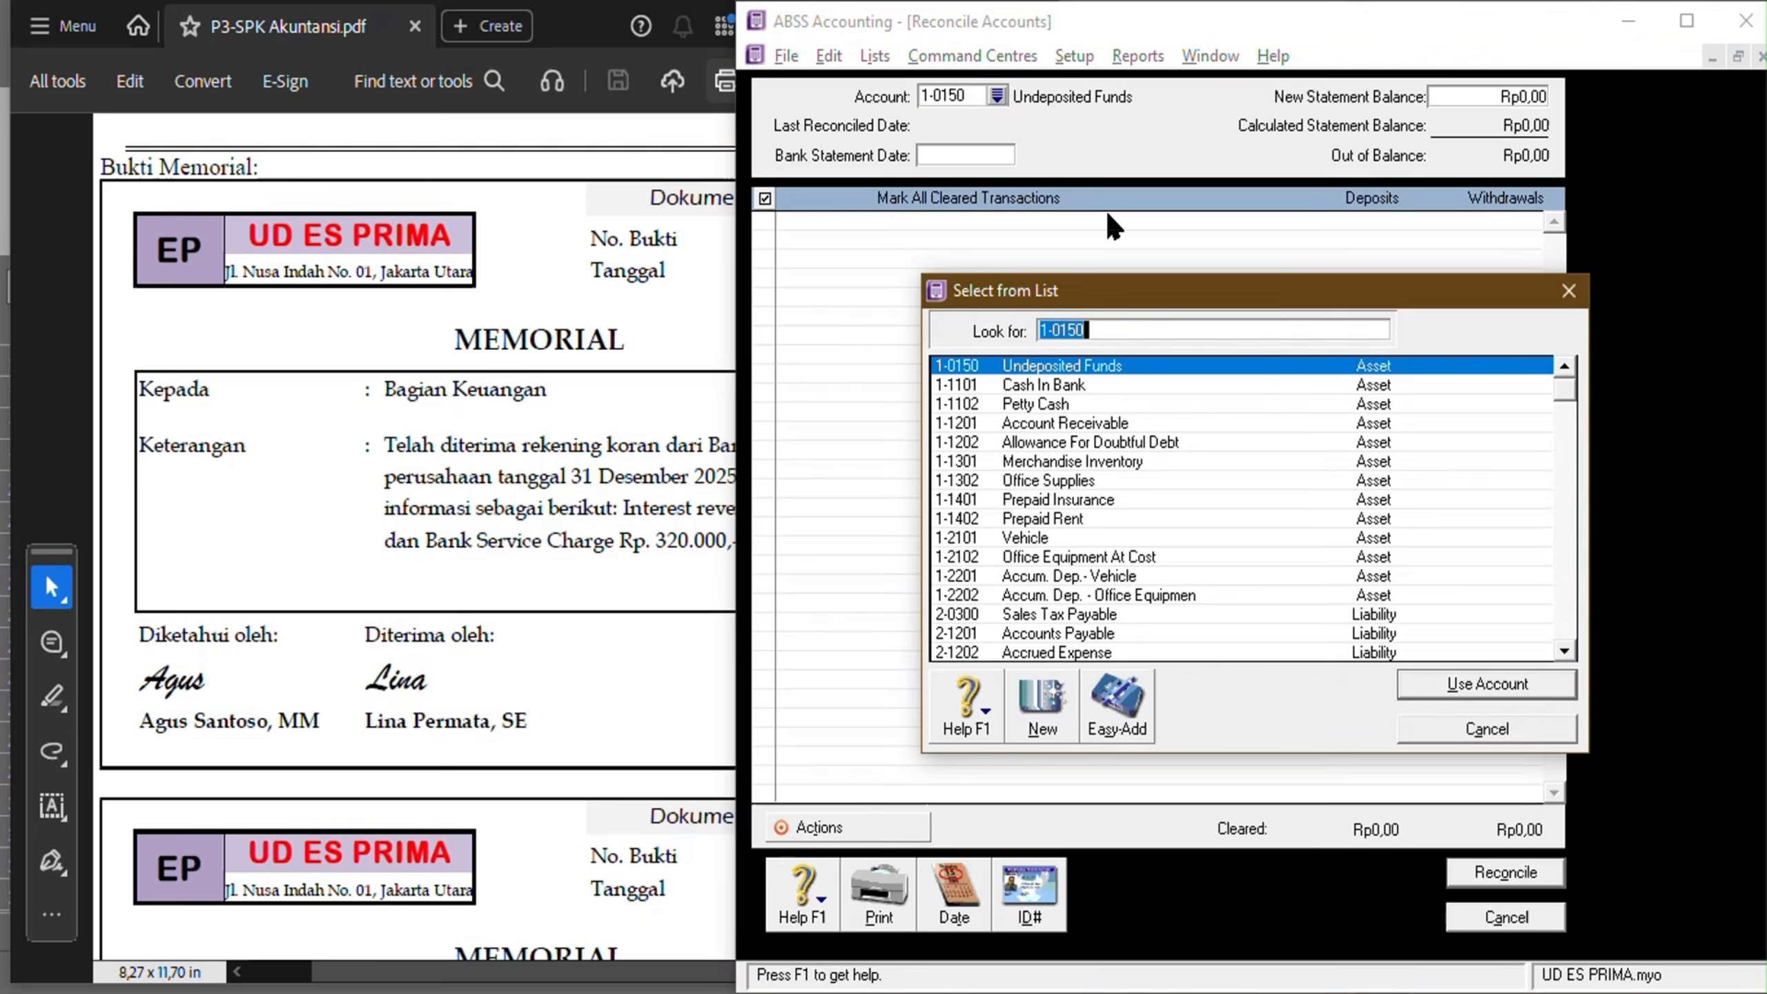
double_click(1066, 387)
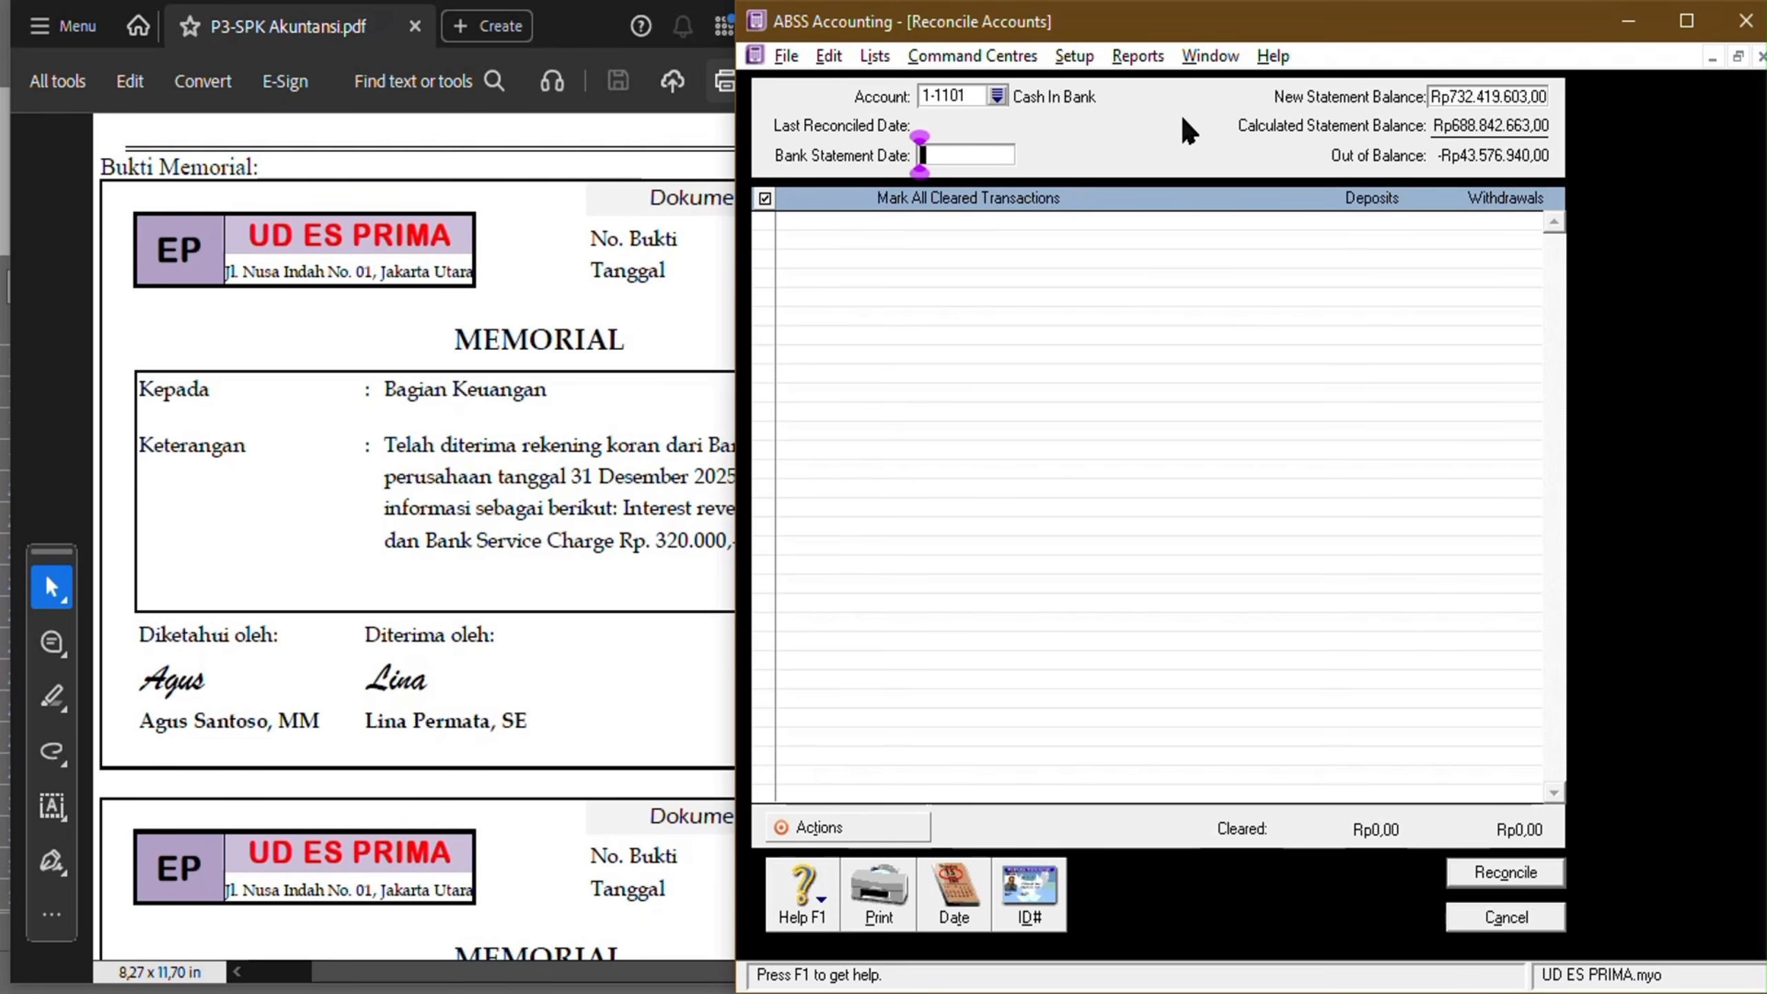
text(31/12/2)
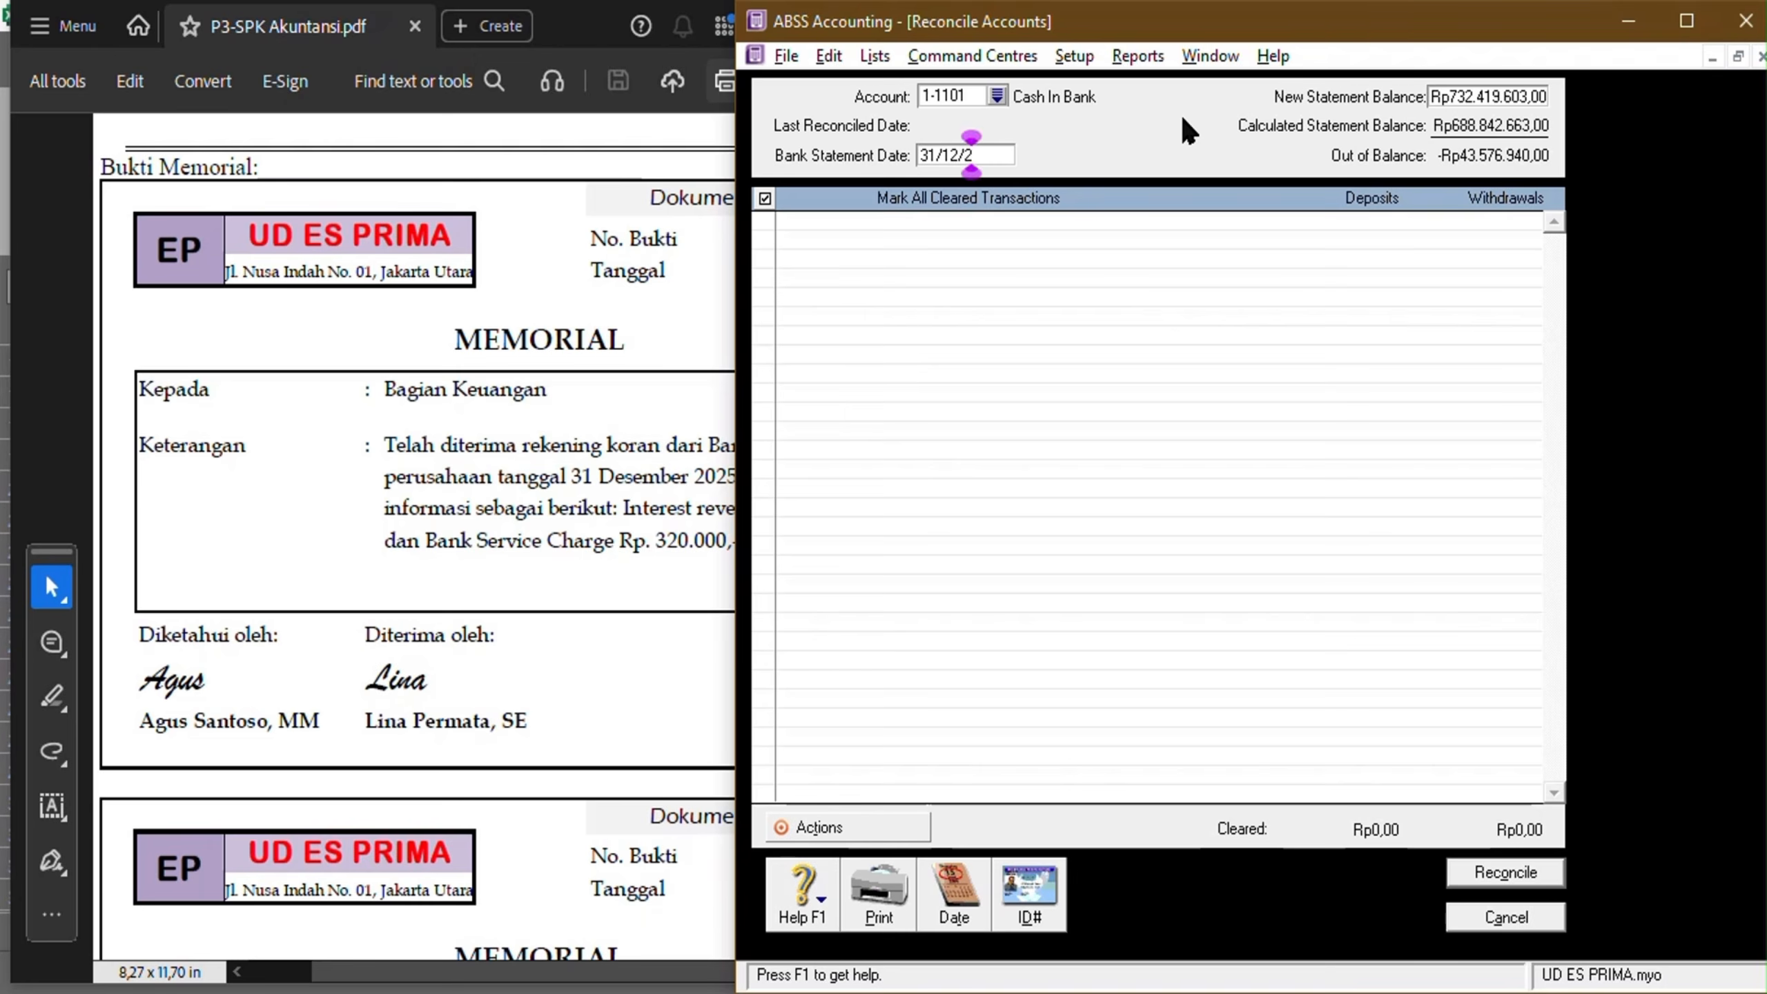
text(5)
key(Tab)
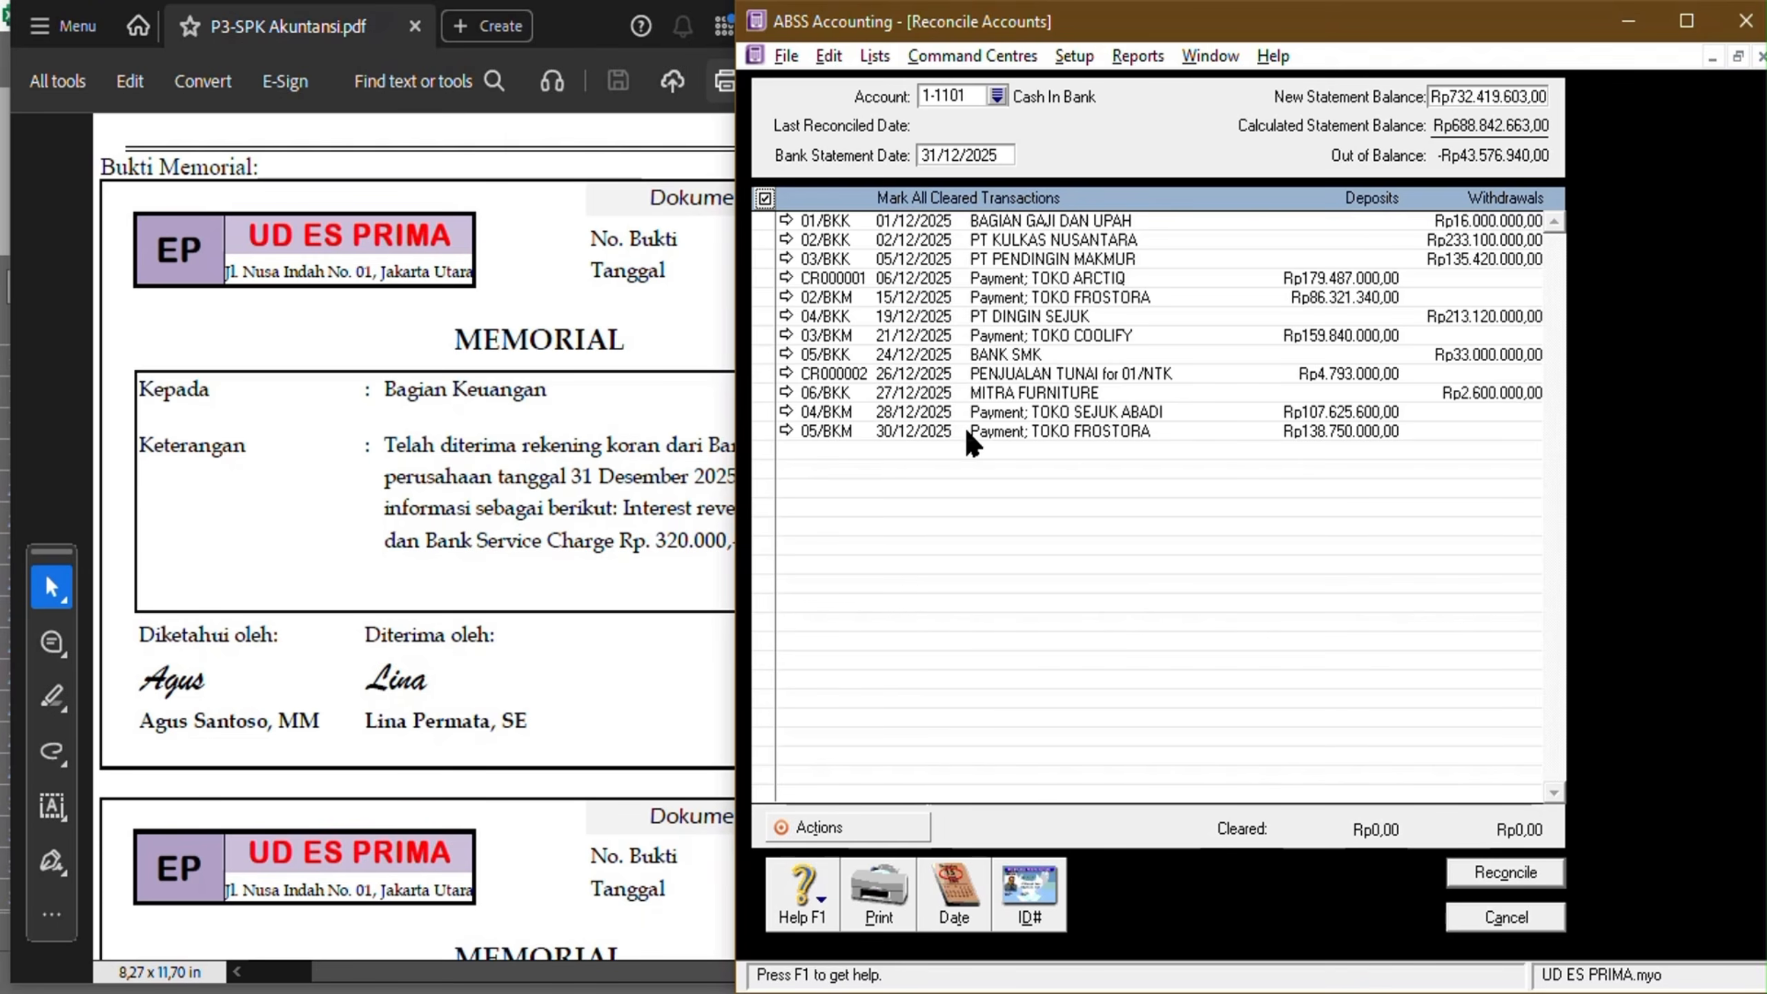
Start a bank entry from the reconciliation and give the service charge an amount of Rp320.000 and ID 01/BM.
click(588, 689)
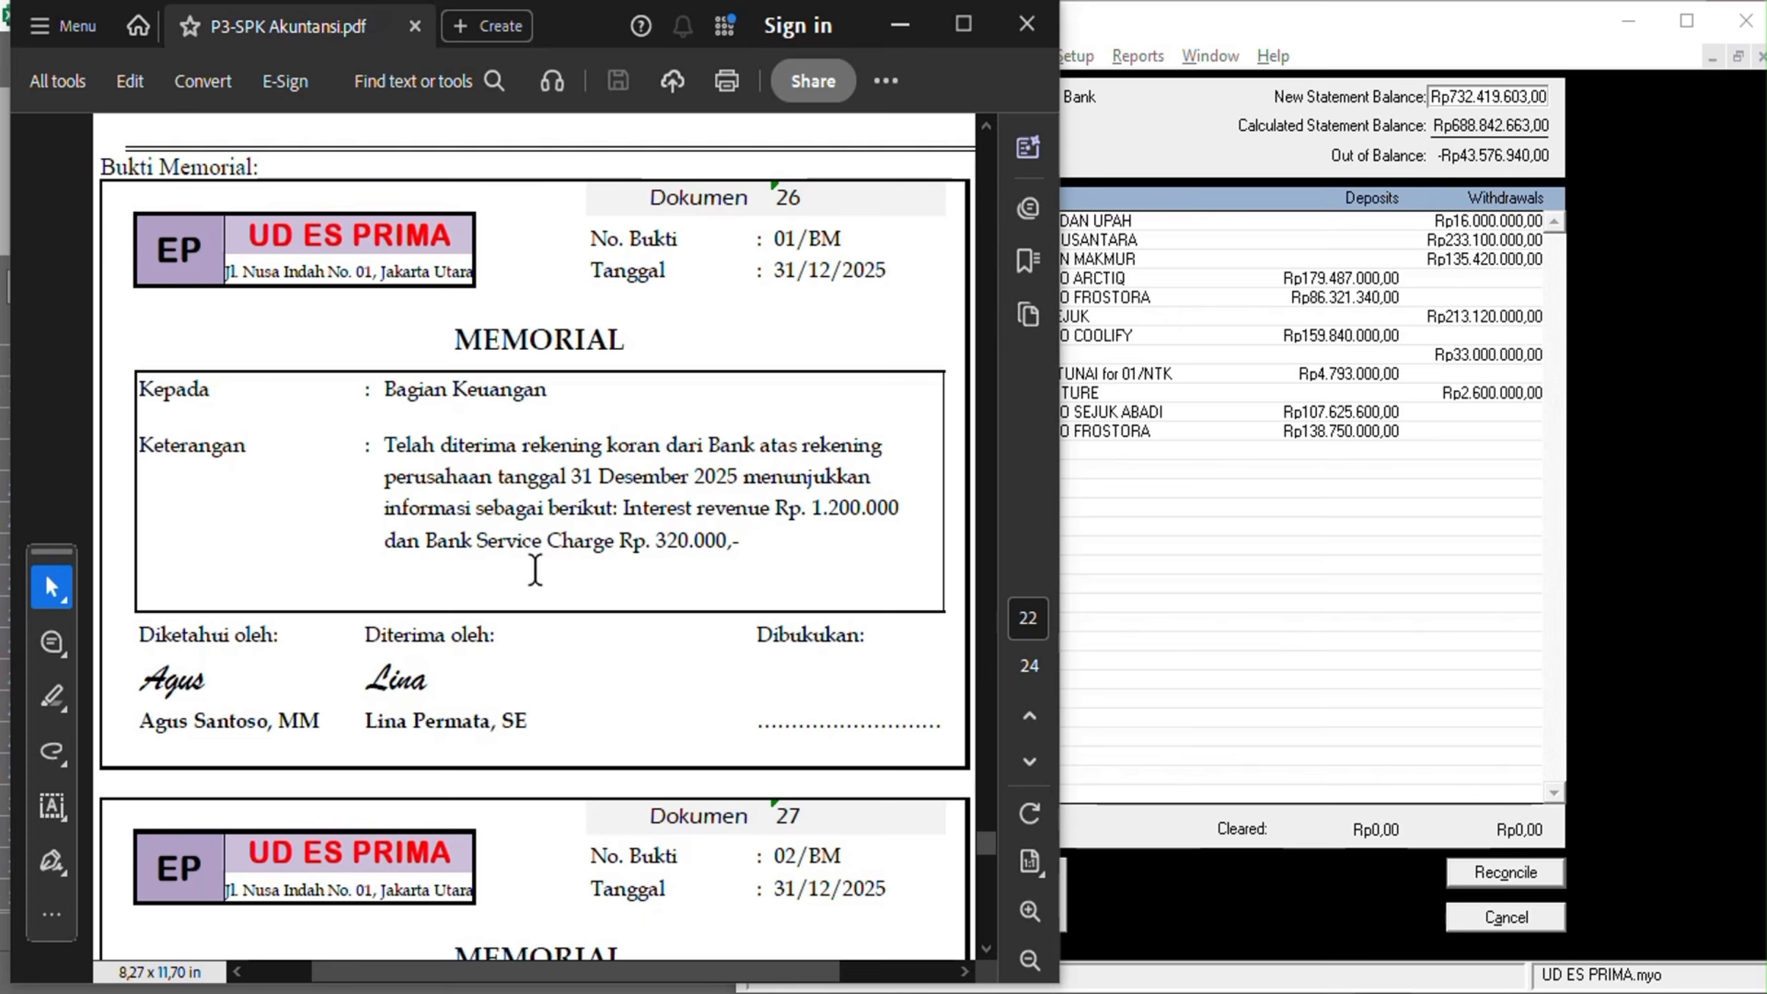
click(1262, 537)
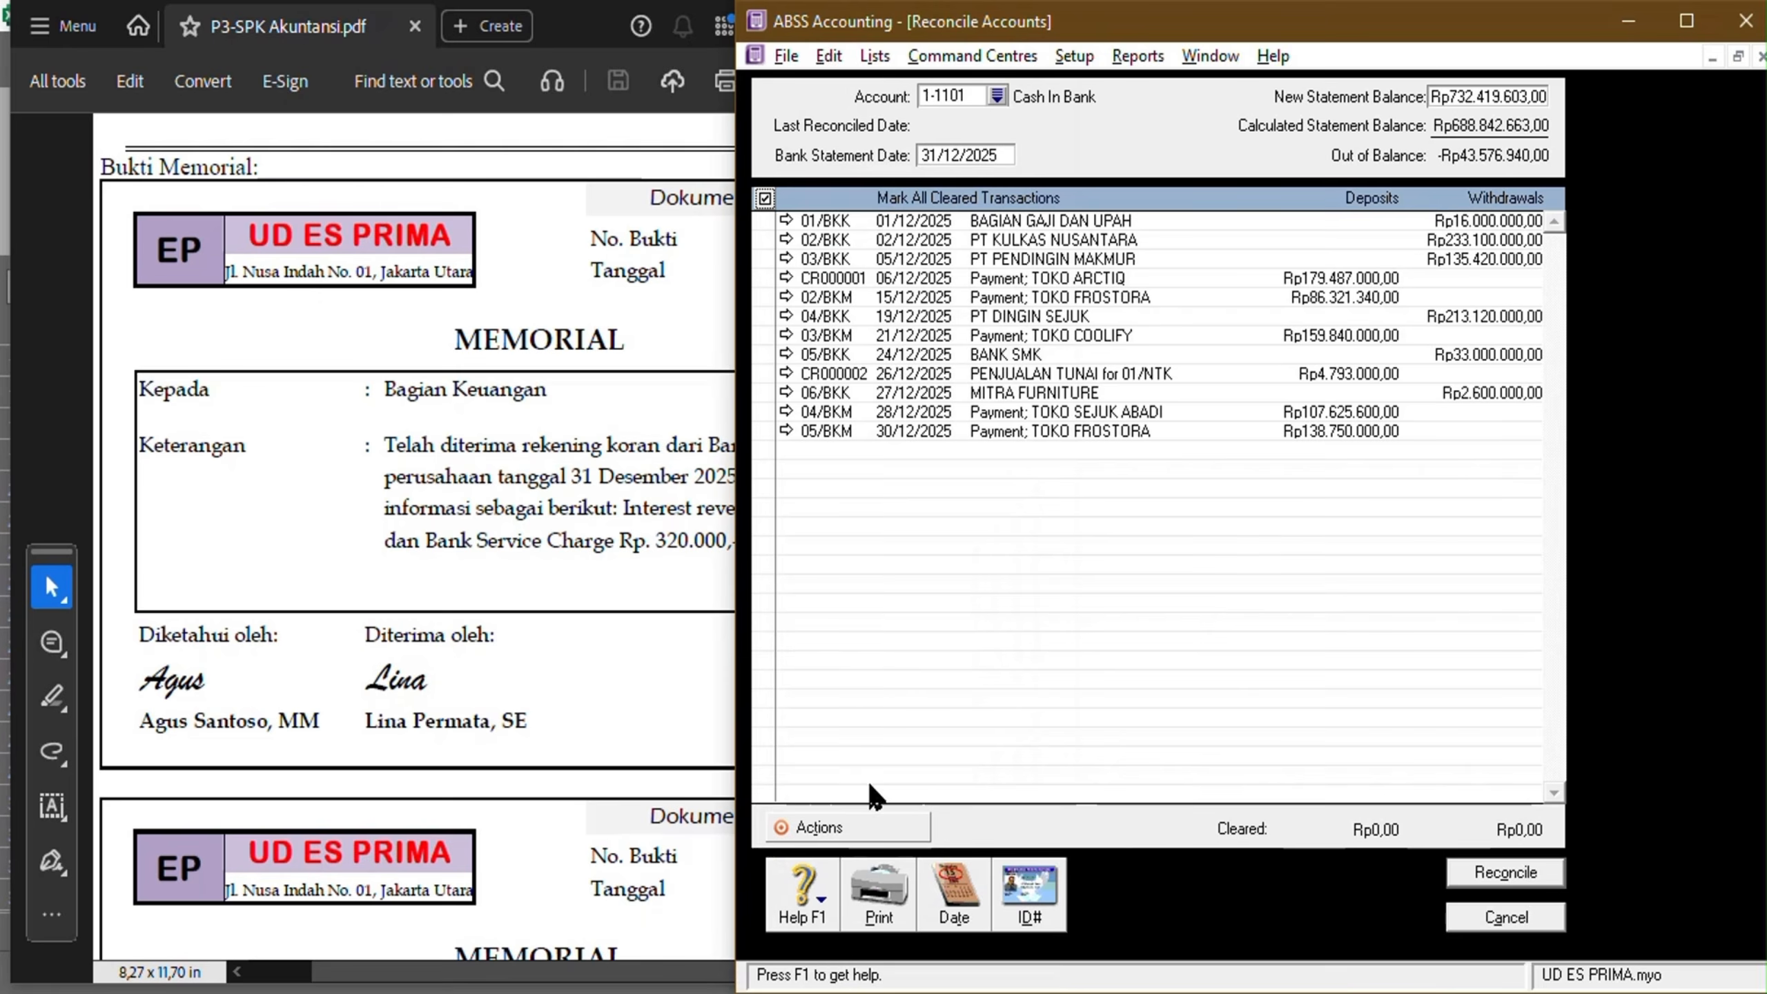
click(878, 830)
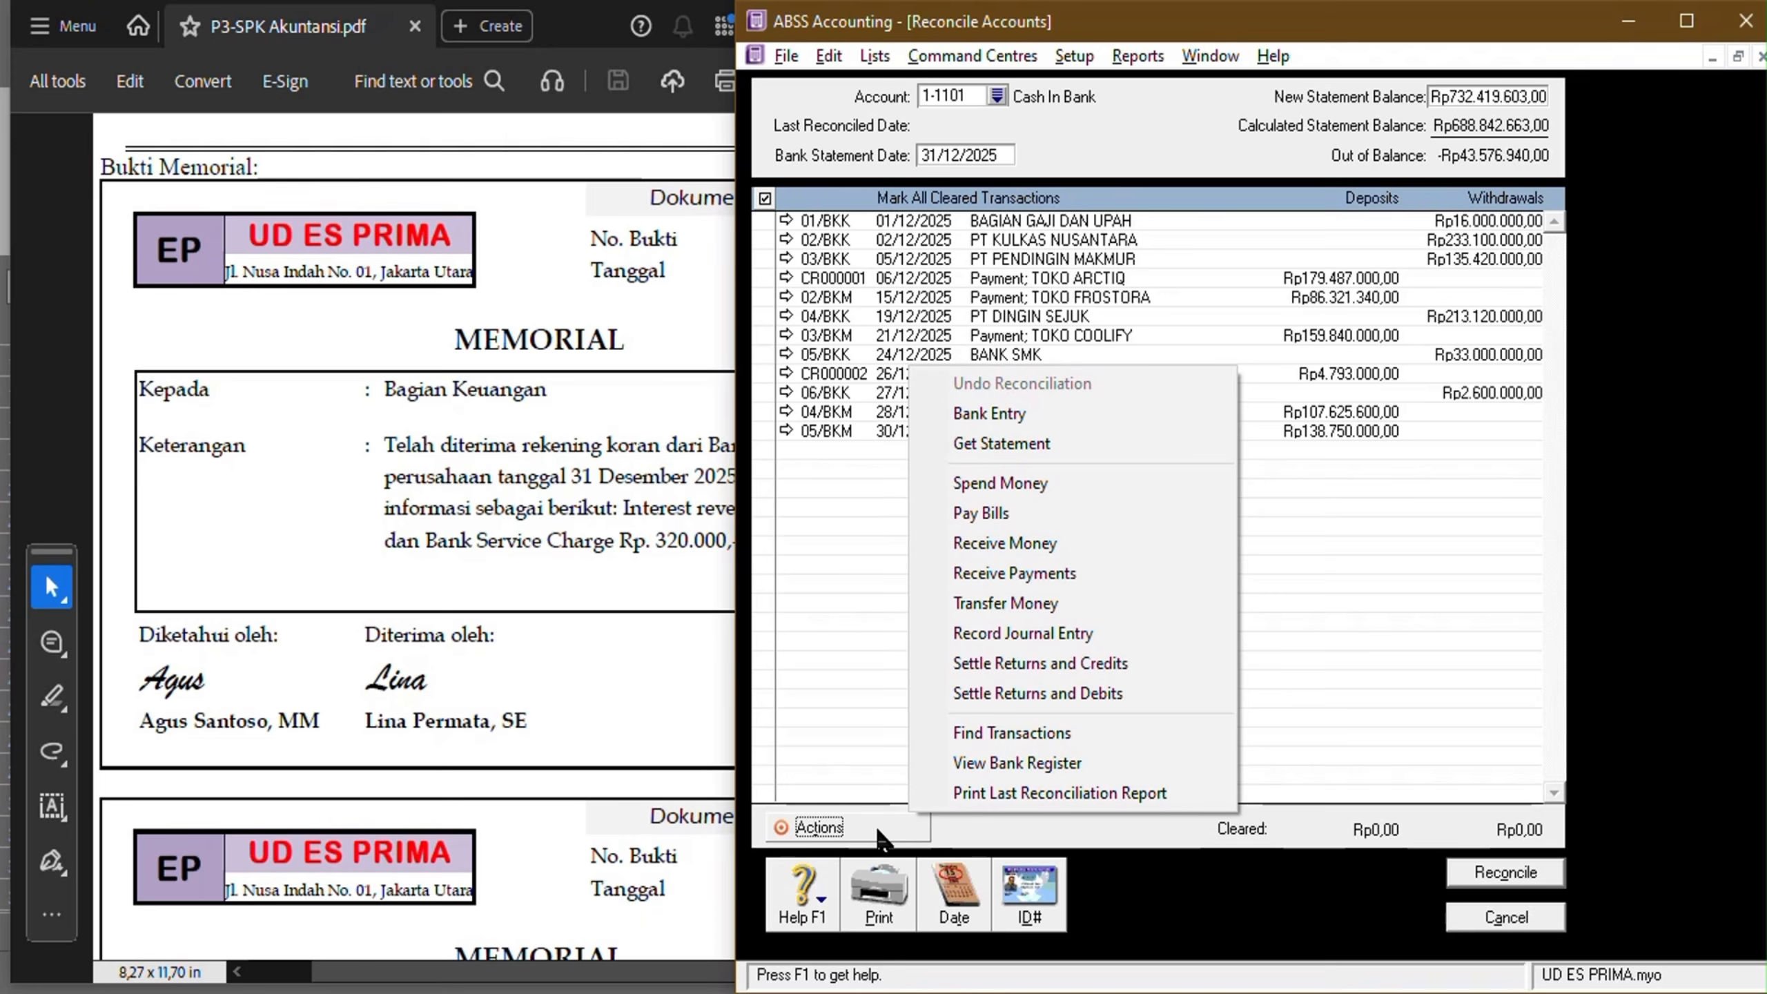
click(1040, 412)
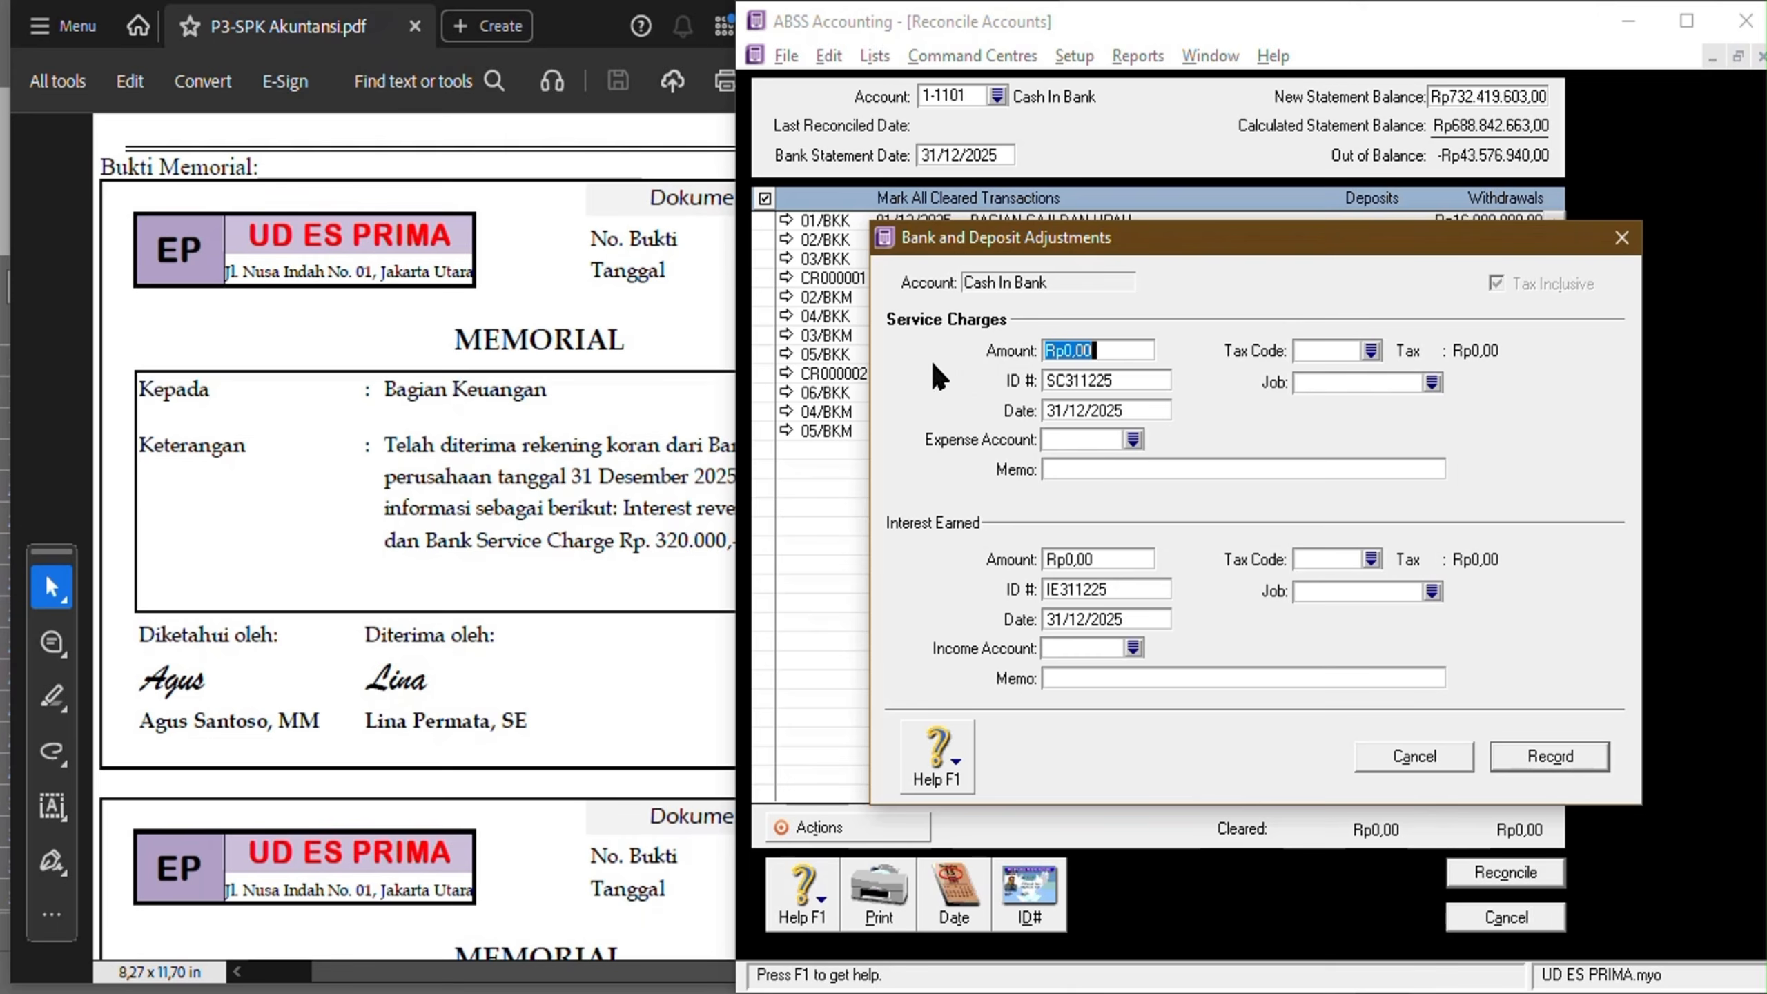
text(320.000)
key(Tab)
click(671, 431)
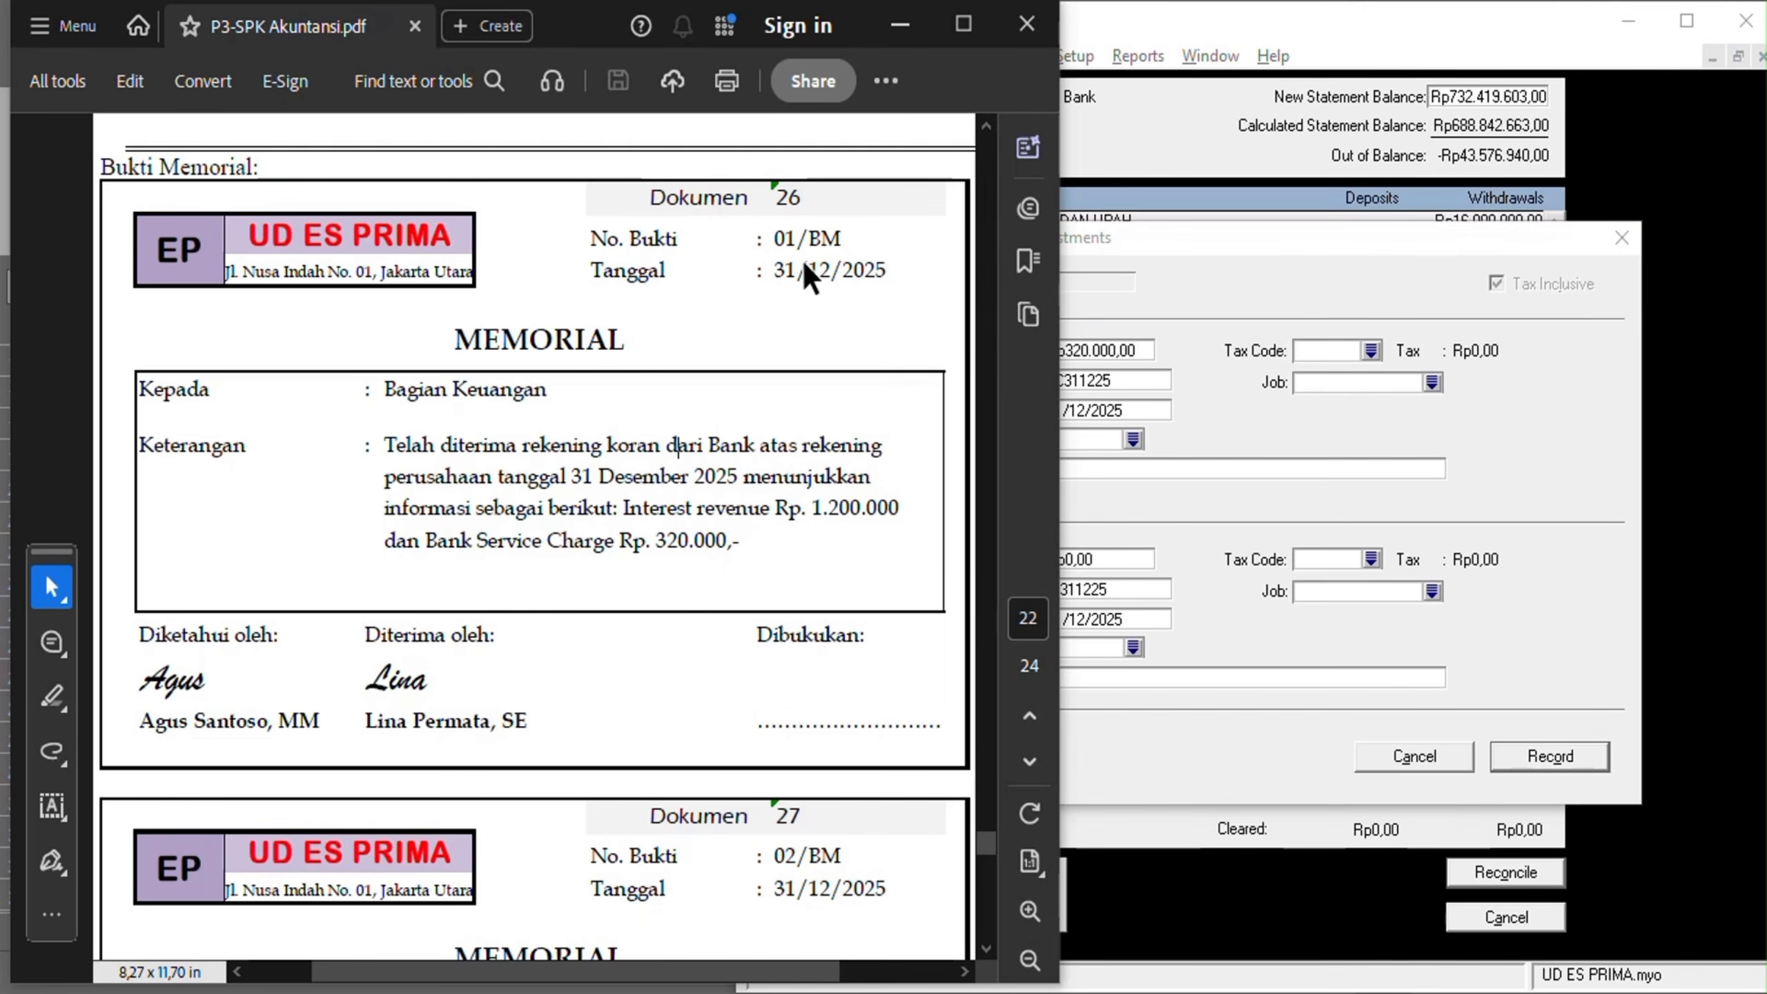
click(1245, 399)
key(Delete)
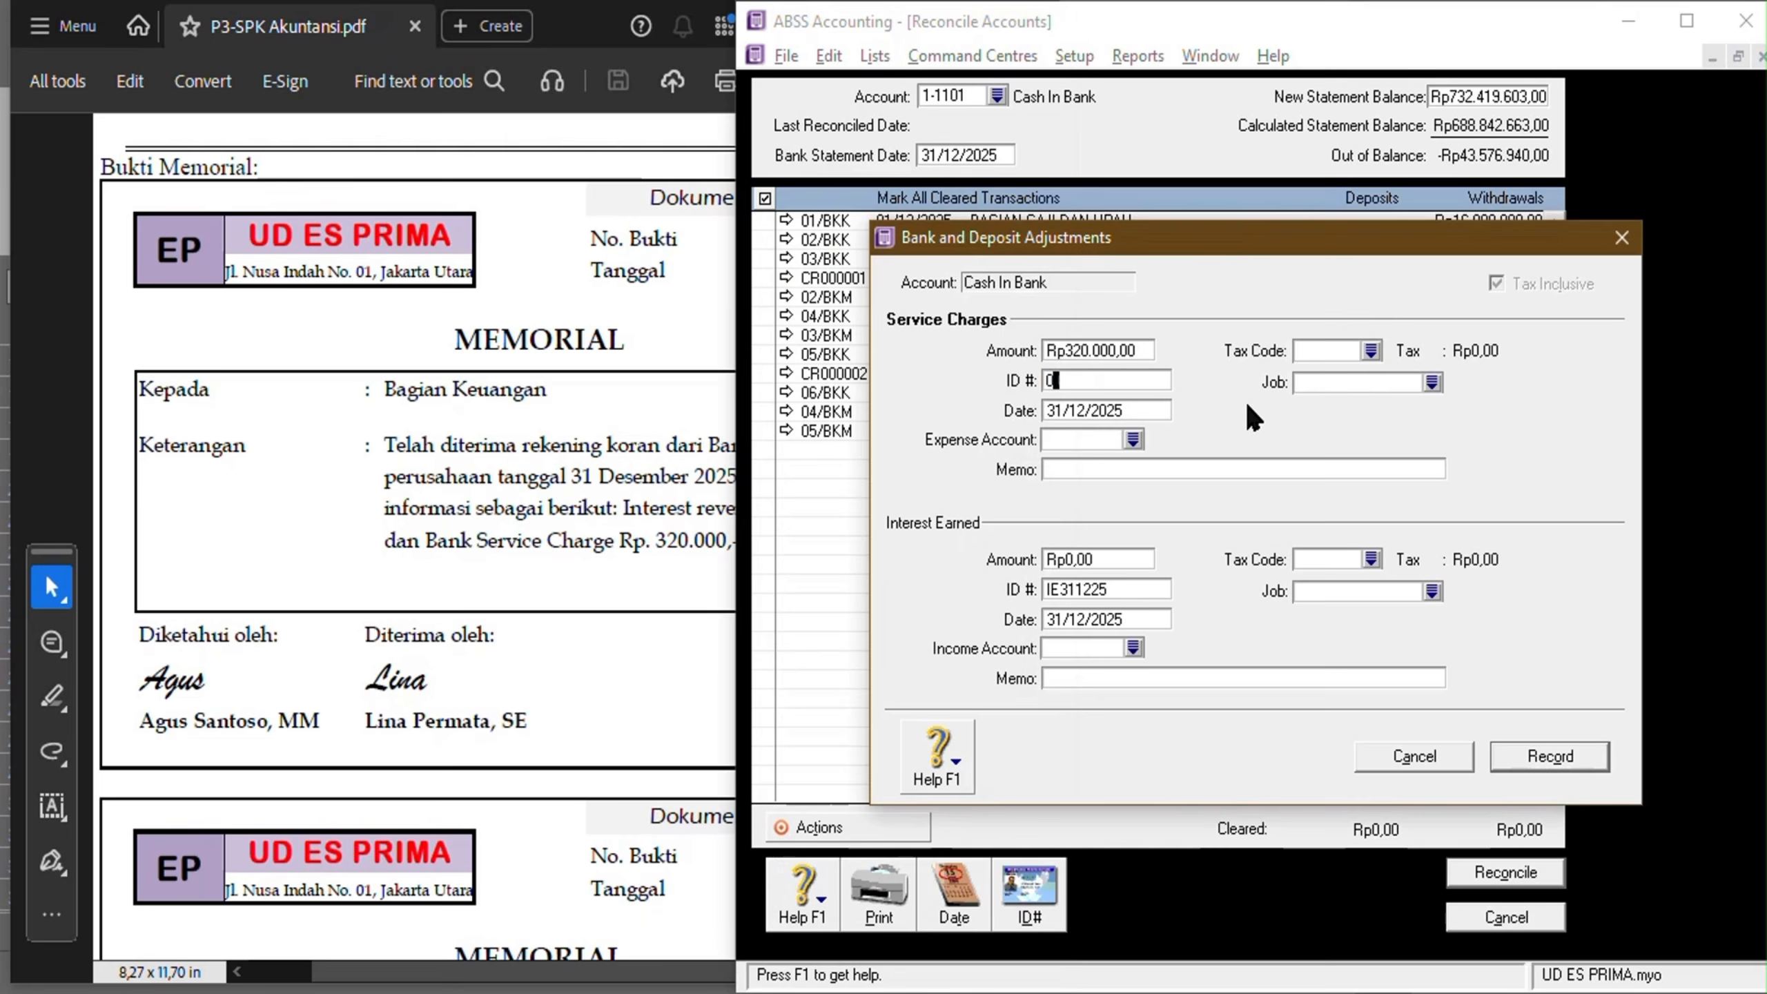
text(01/BM)
Assign the service charge to expense account 9-1002 Bank Service Charge with the memo "BIAYA ADM BANK".
click(1133, 440)
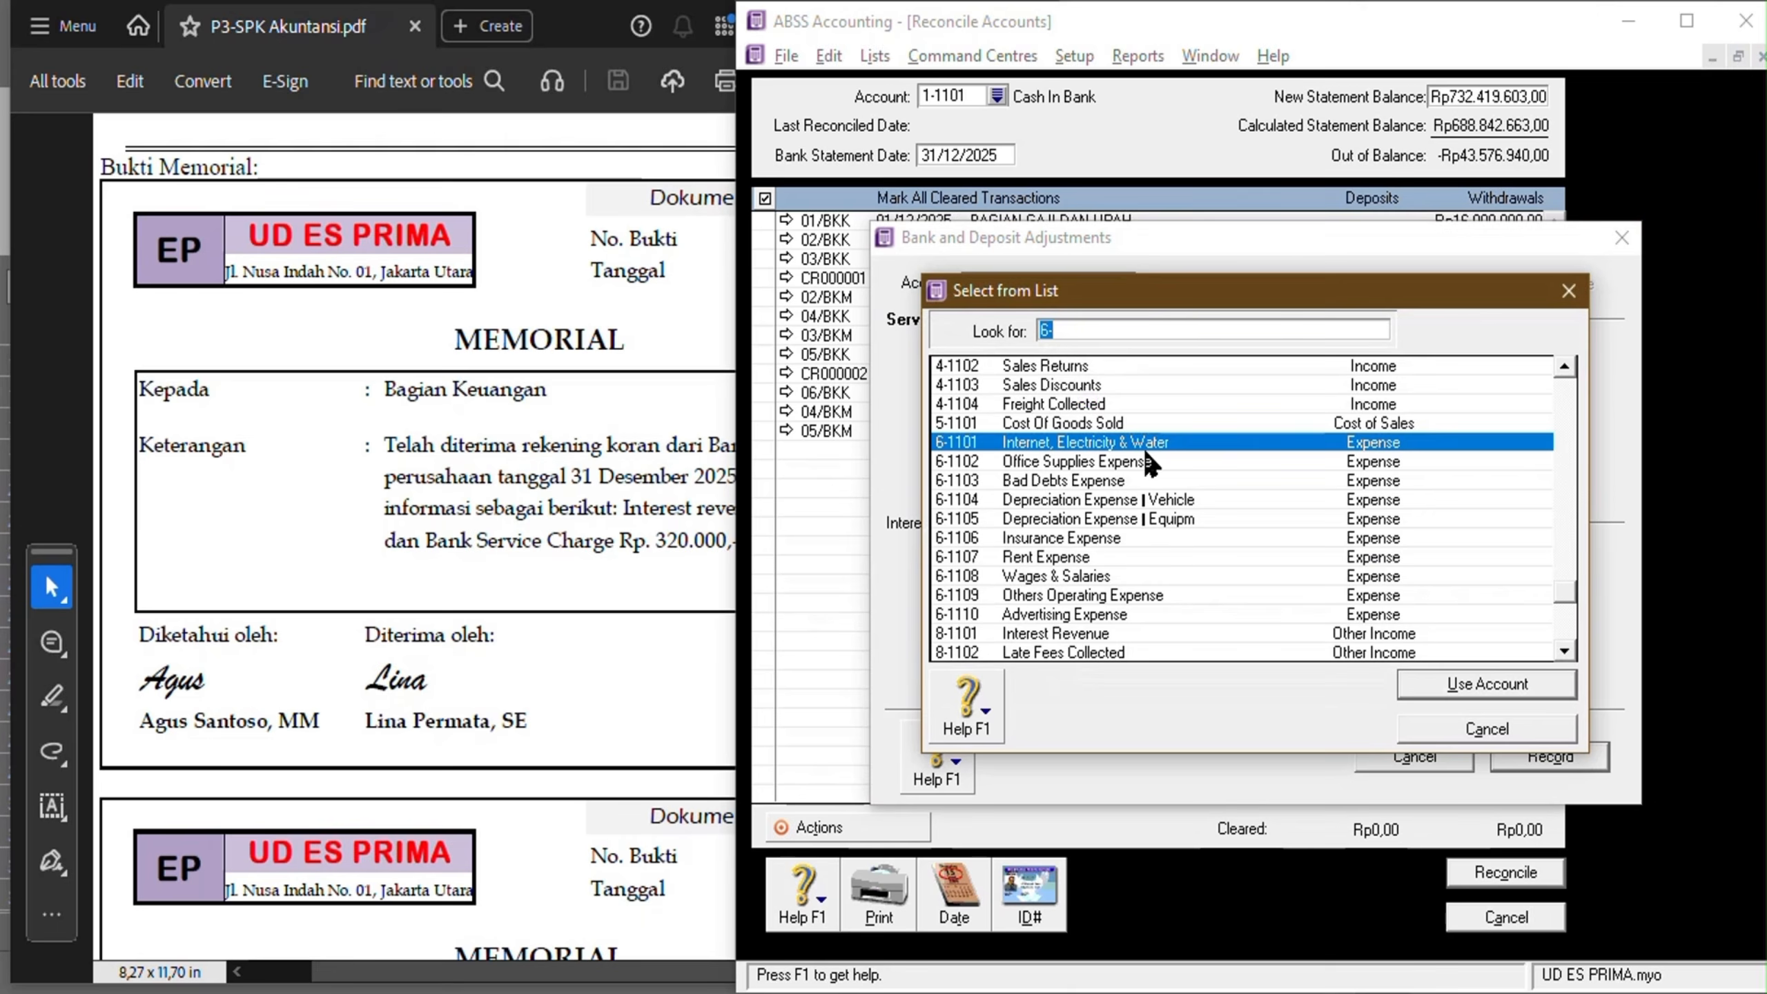
text(9)
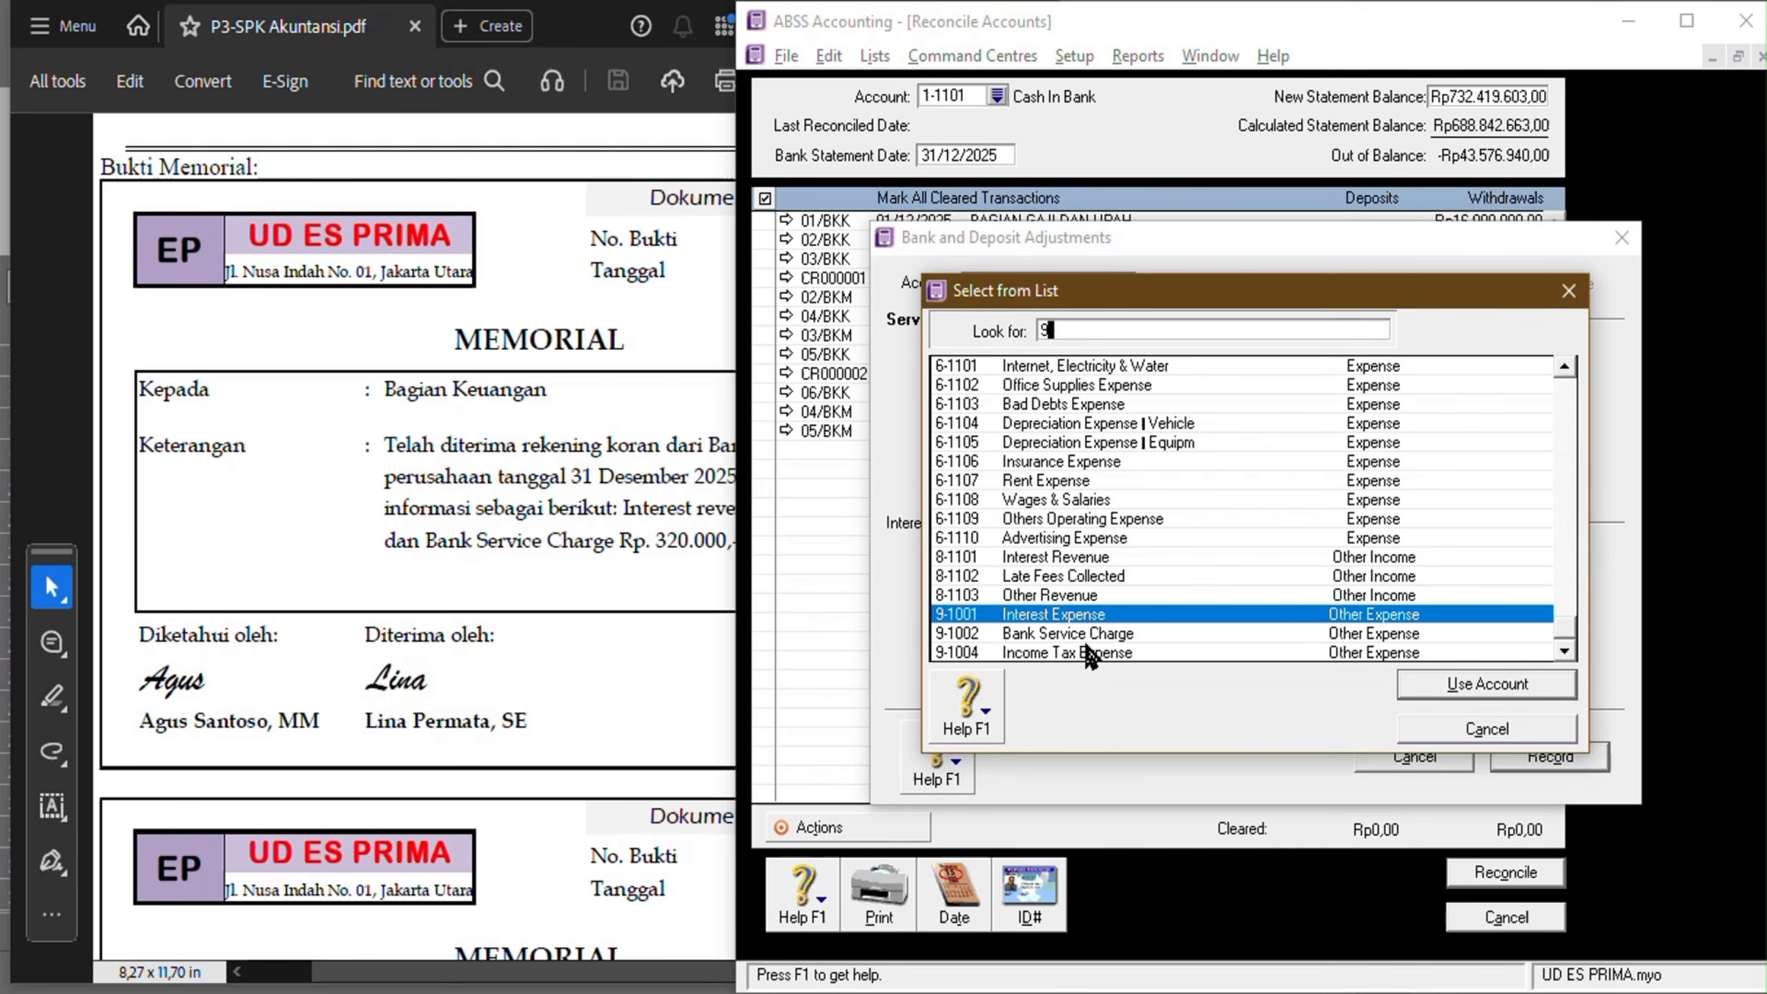
text(-1002)
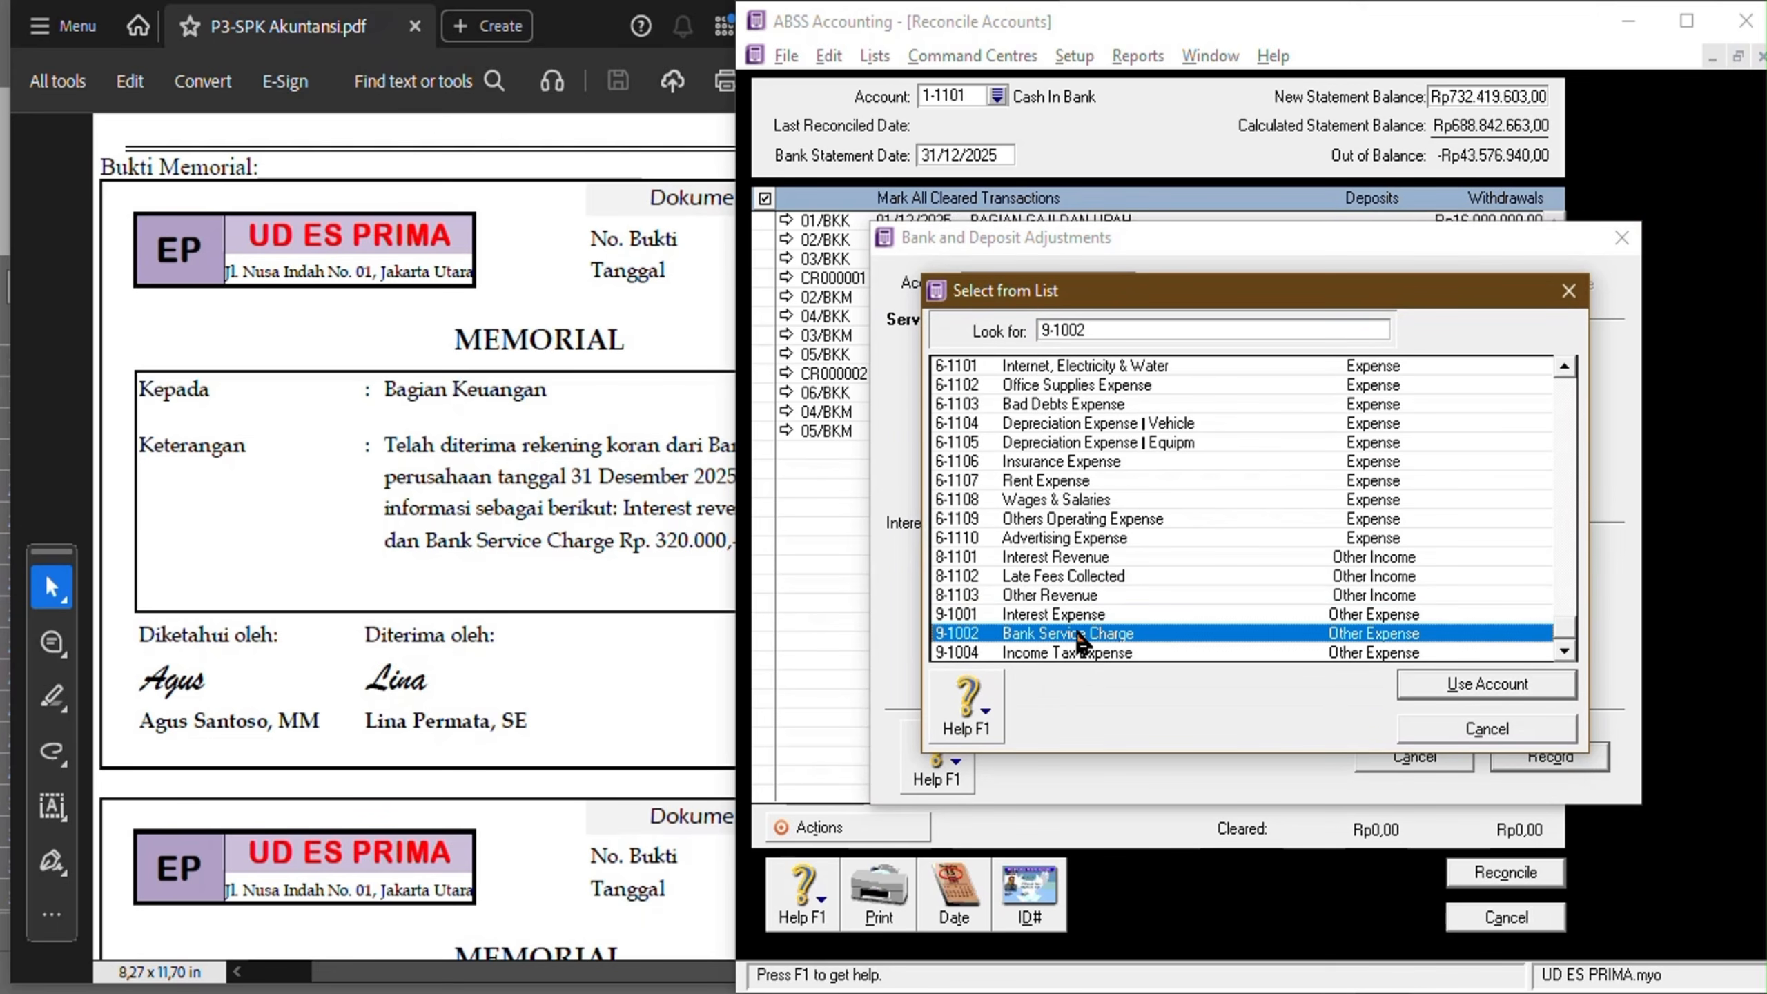
click(1408, 687)
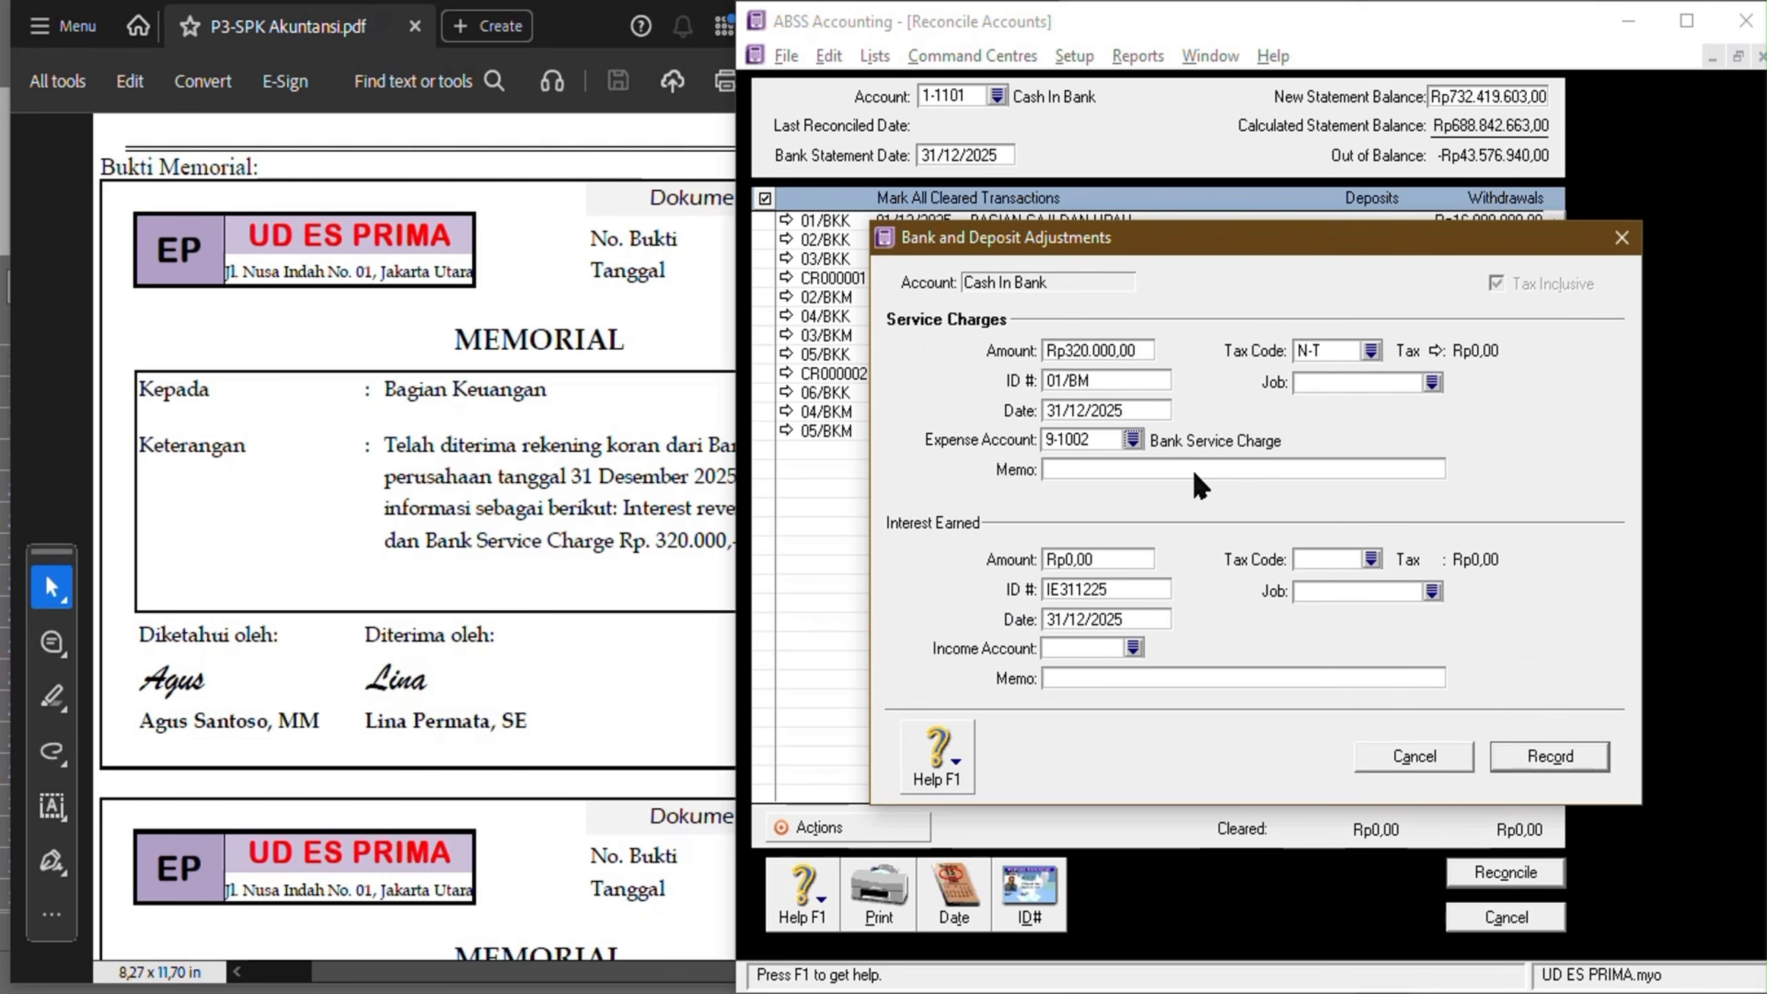
click(1052, 470)
text(BIAYA ADM BANK)
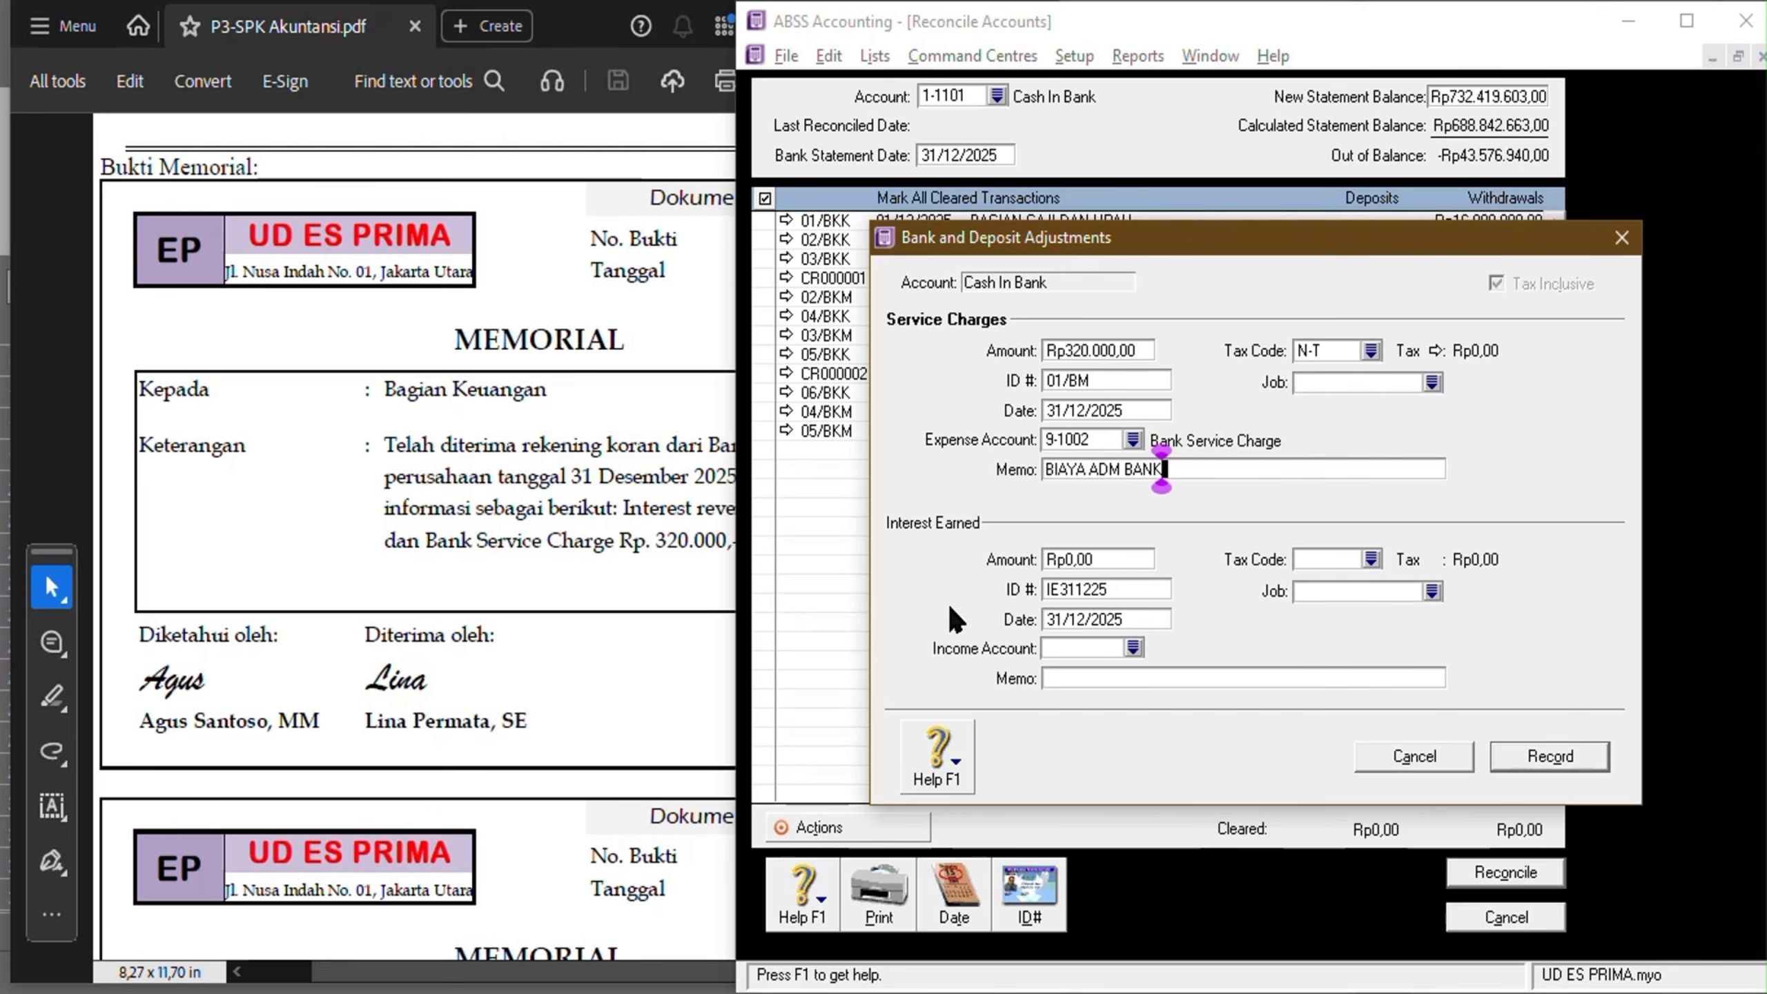
Check the interest in memorial 01/BM and set the interest earned to Rp1.200.000 with ID 01/BM.
click(654, 594)
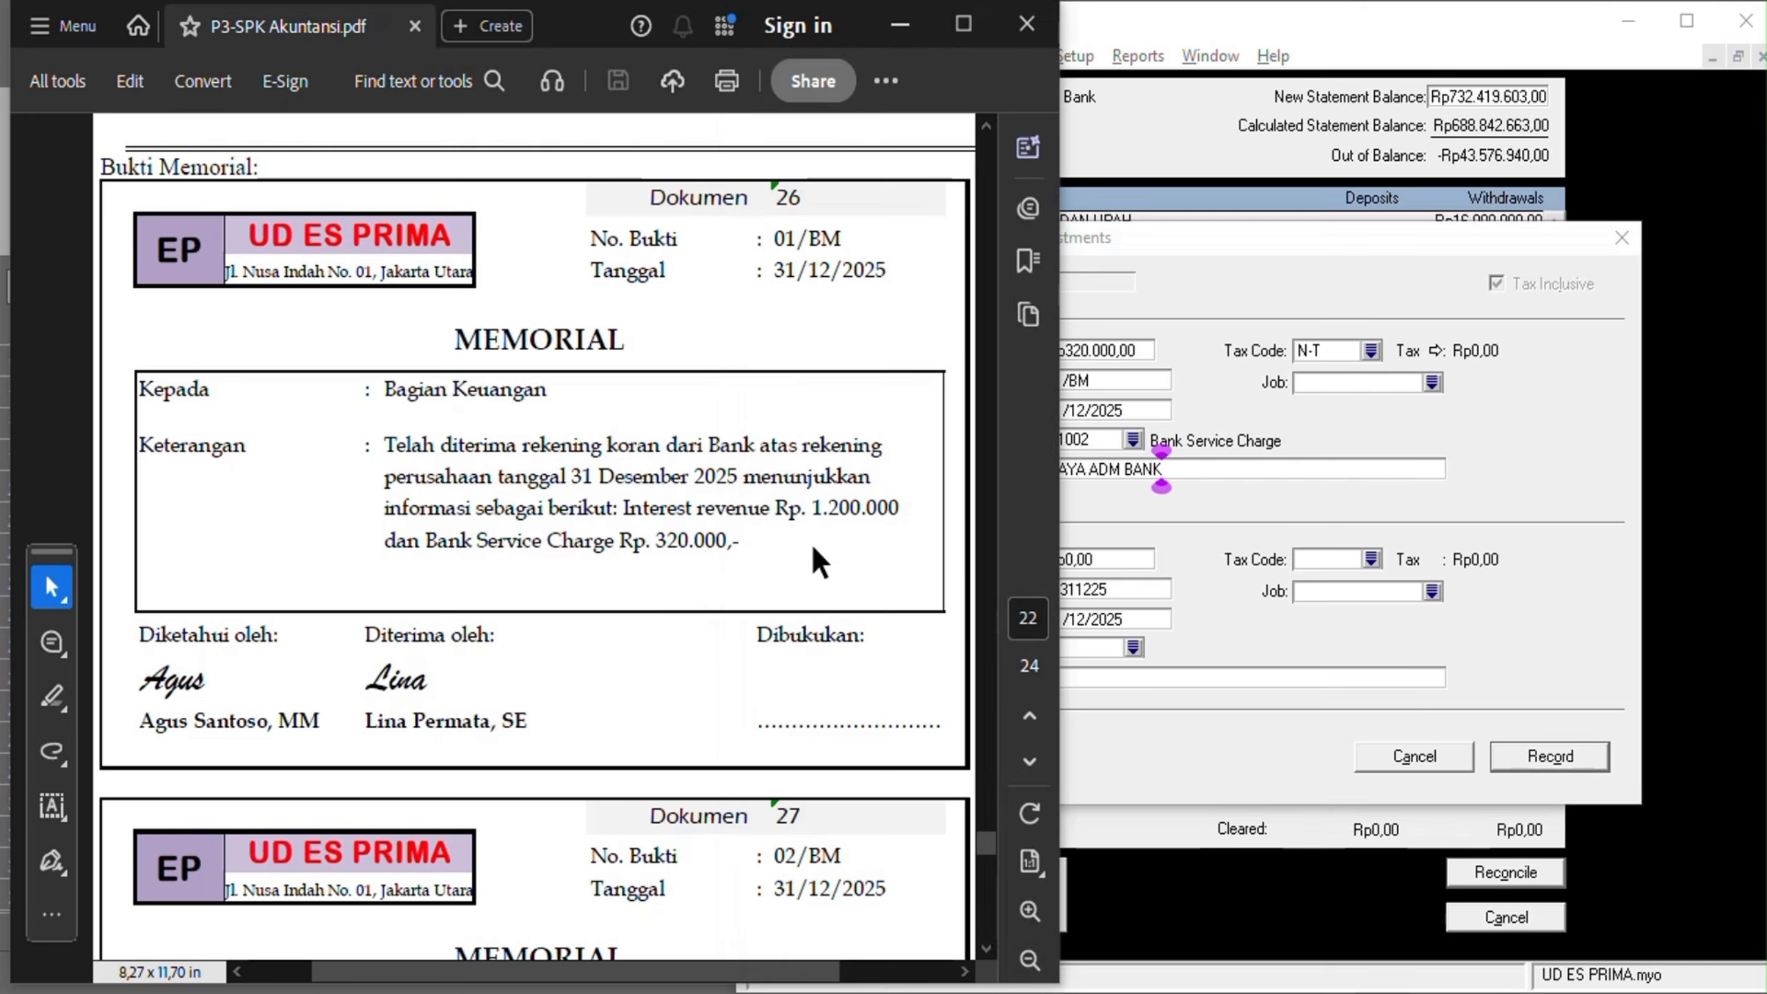
click(1227, 572)
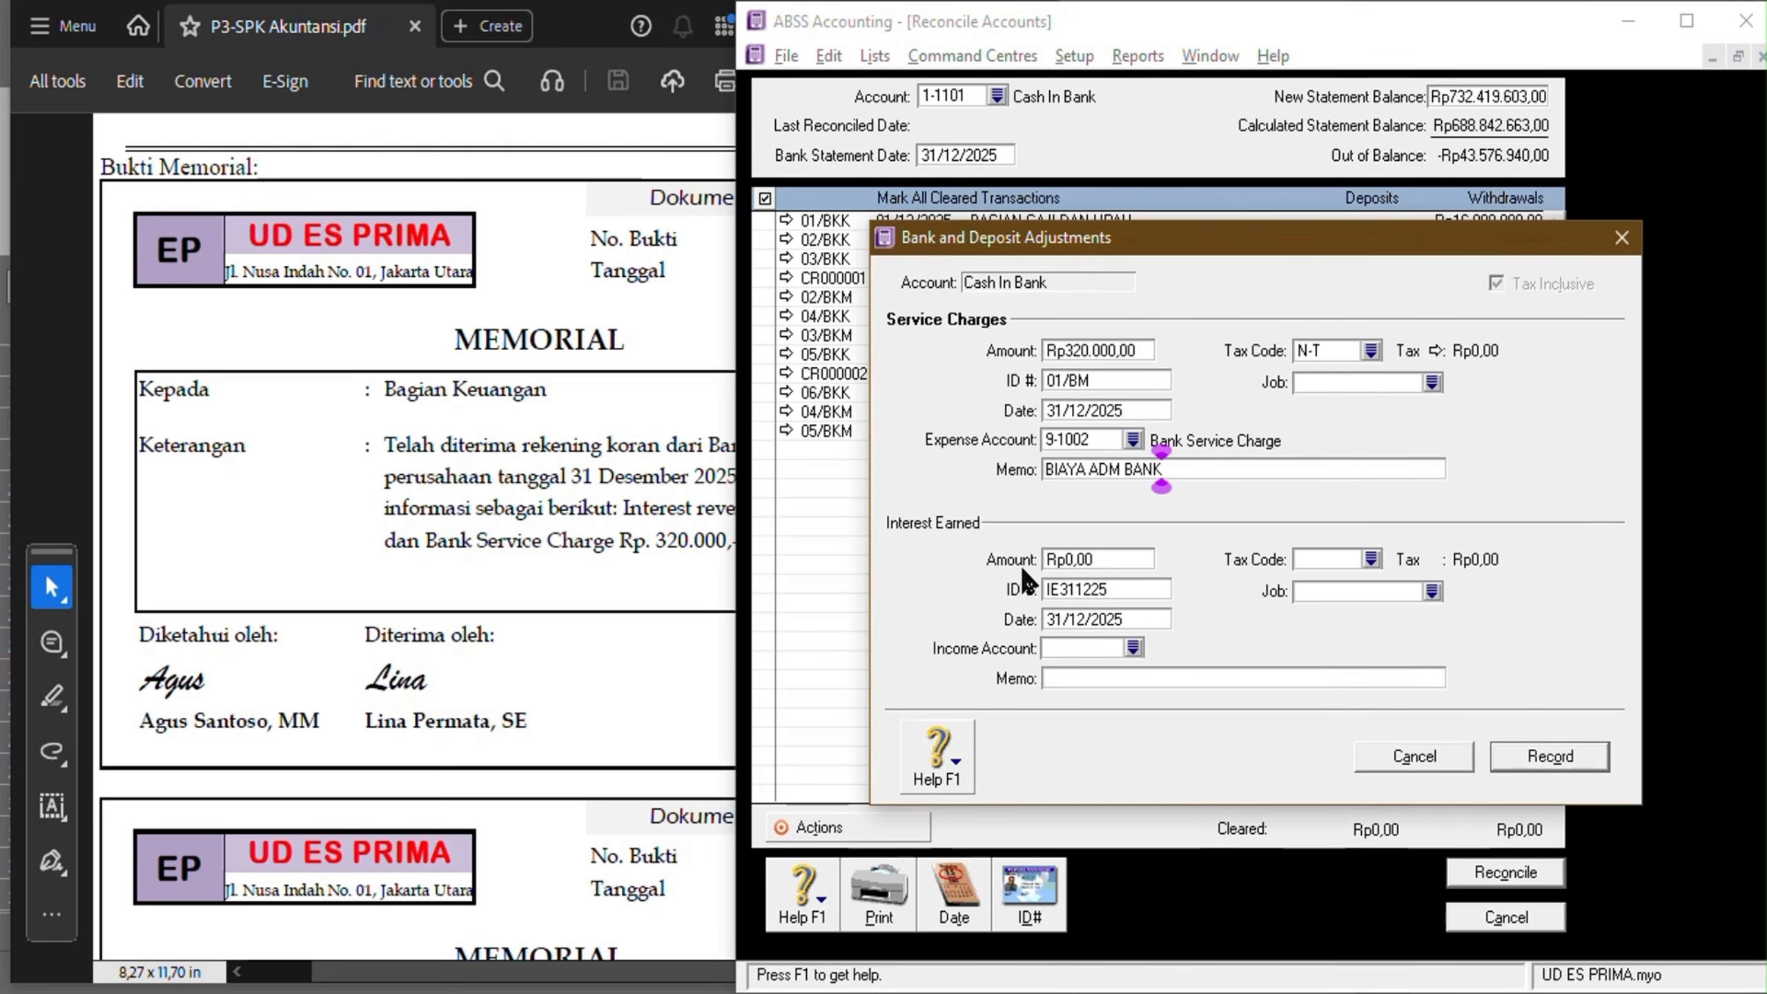
click(1110, 561)
text(1.2)
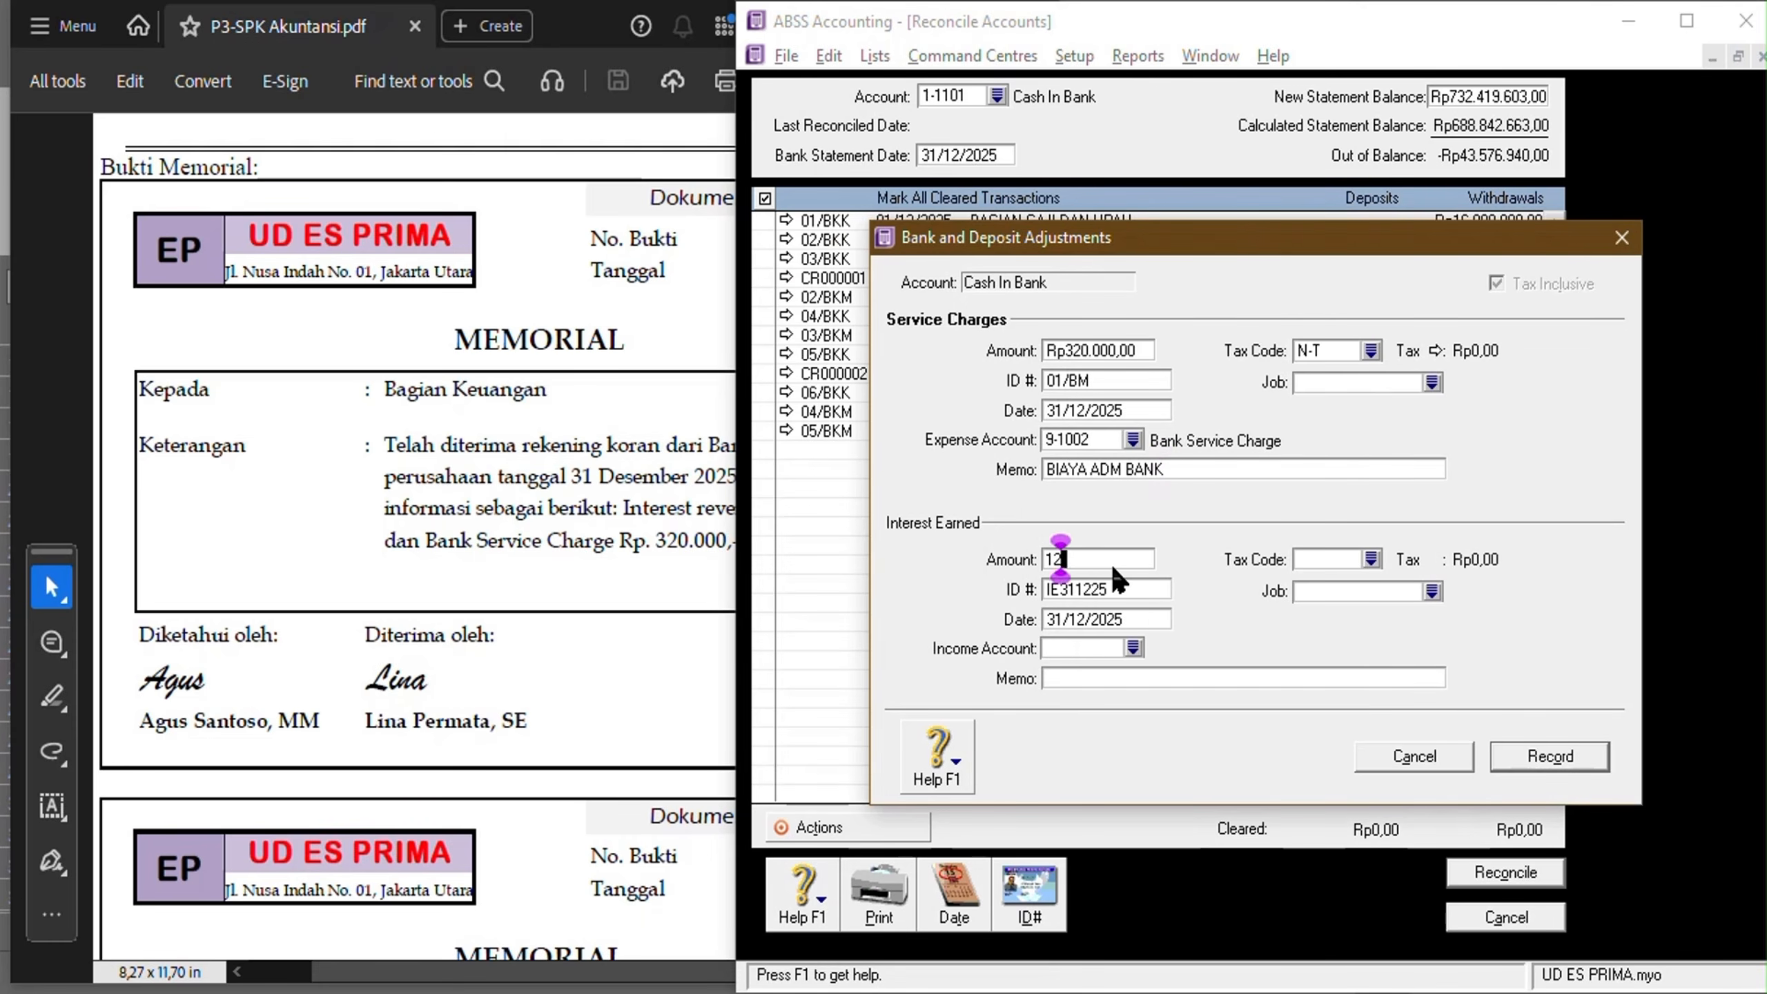
text(00.000)
key(Tab)
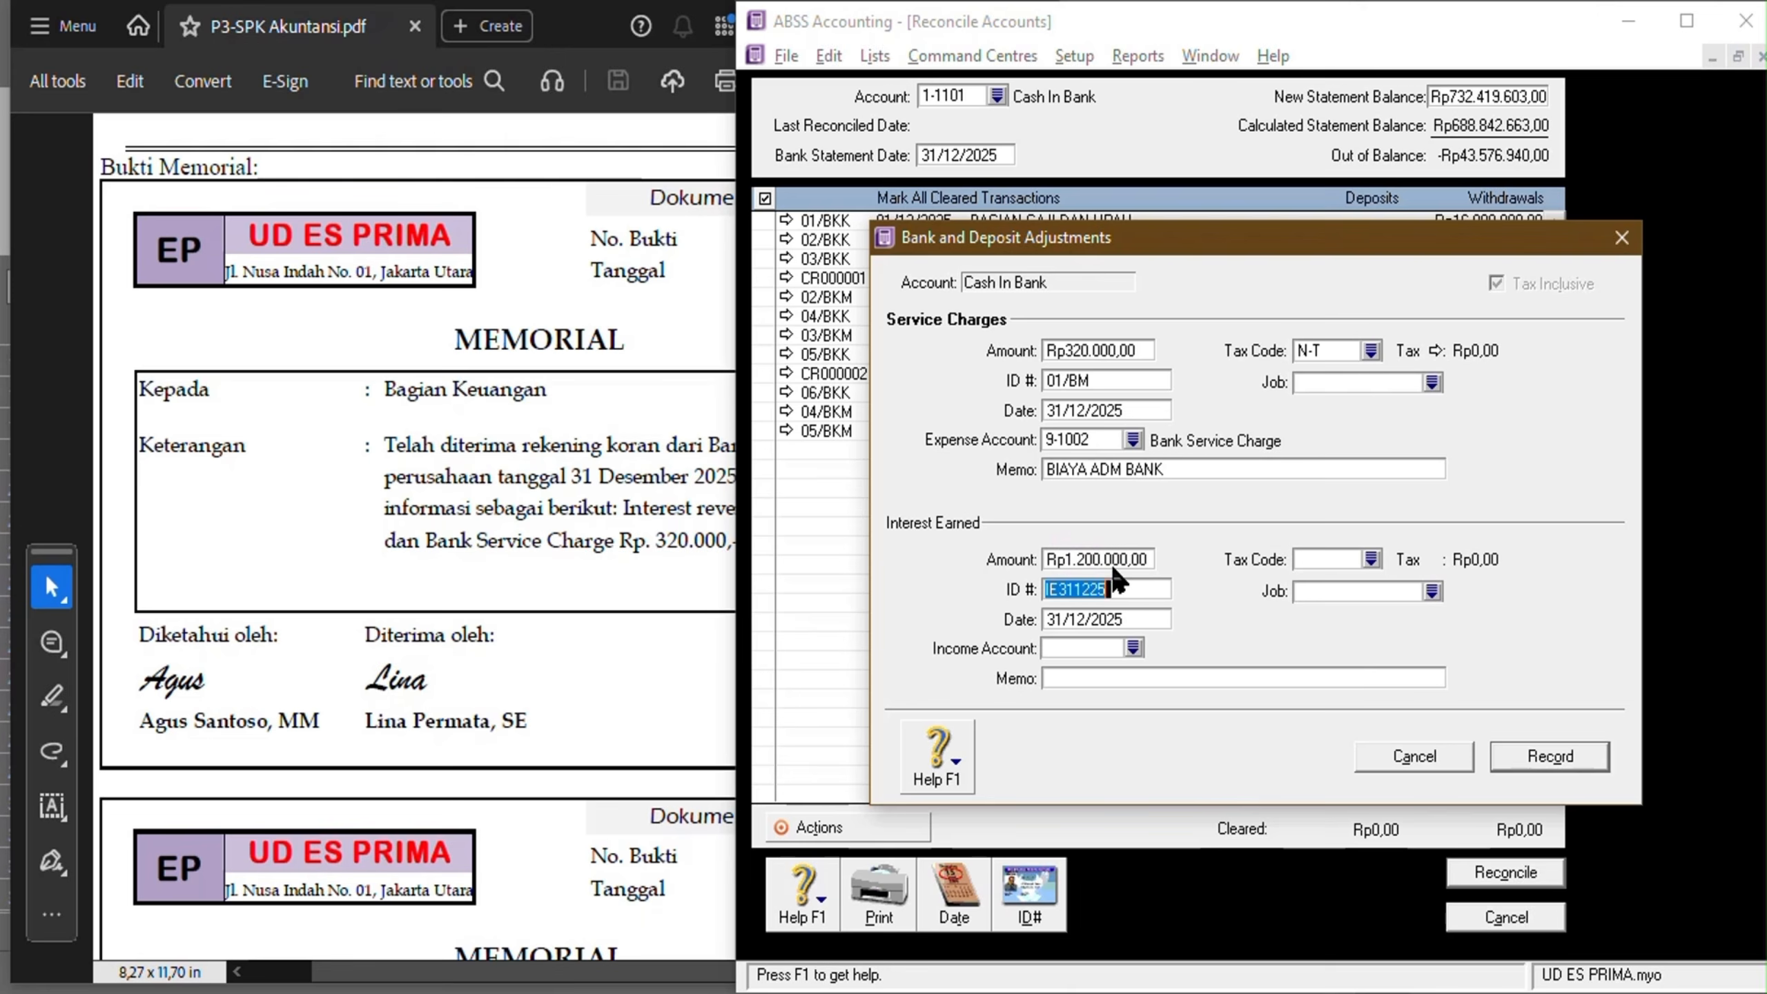
text(01/BM)
Assign the interest earned to income account 8-1101 Interest Revenue with the memo "TERIMA PENDAPATAN BUNGA".
click(1133, 648)
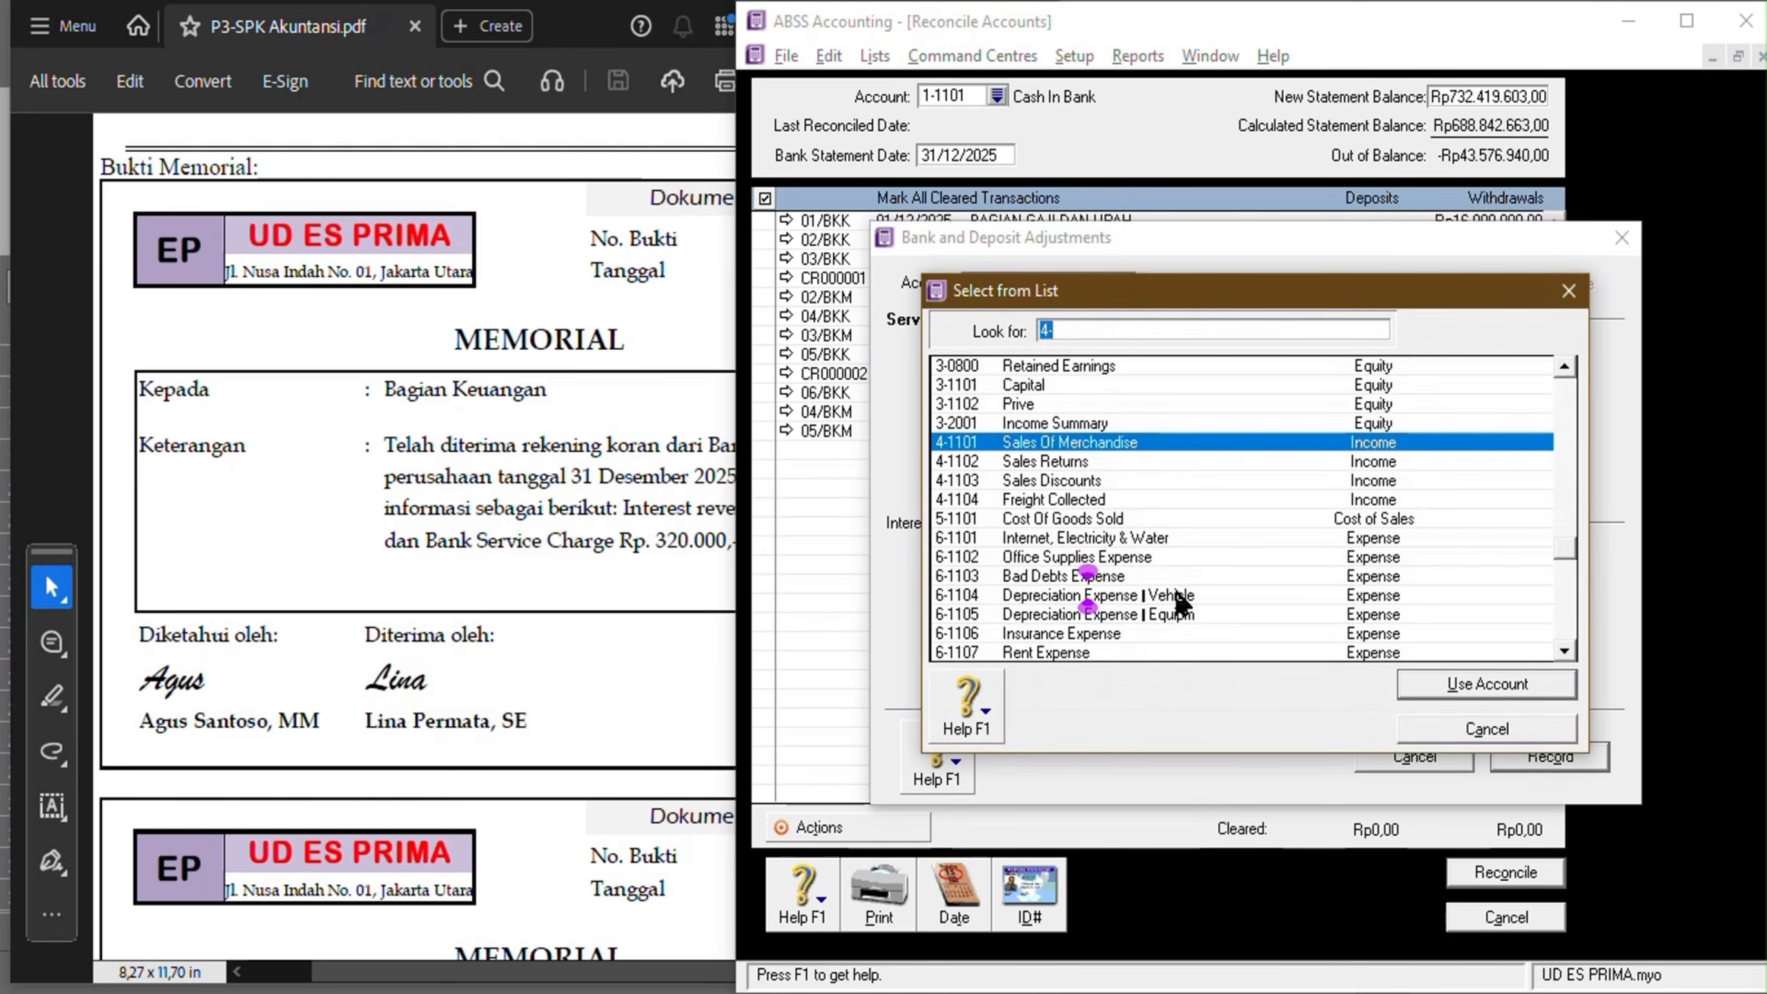
text(8)
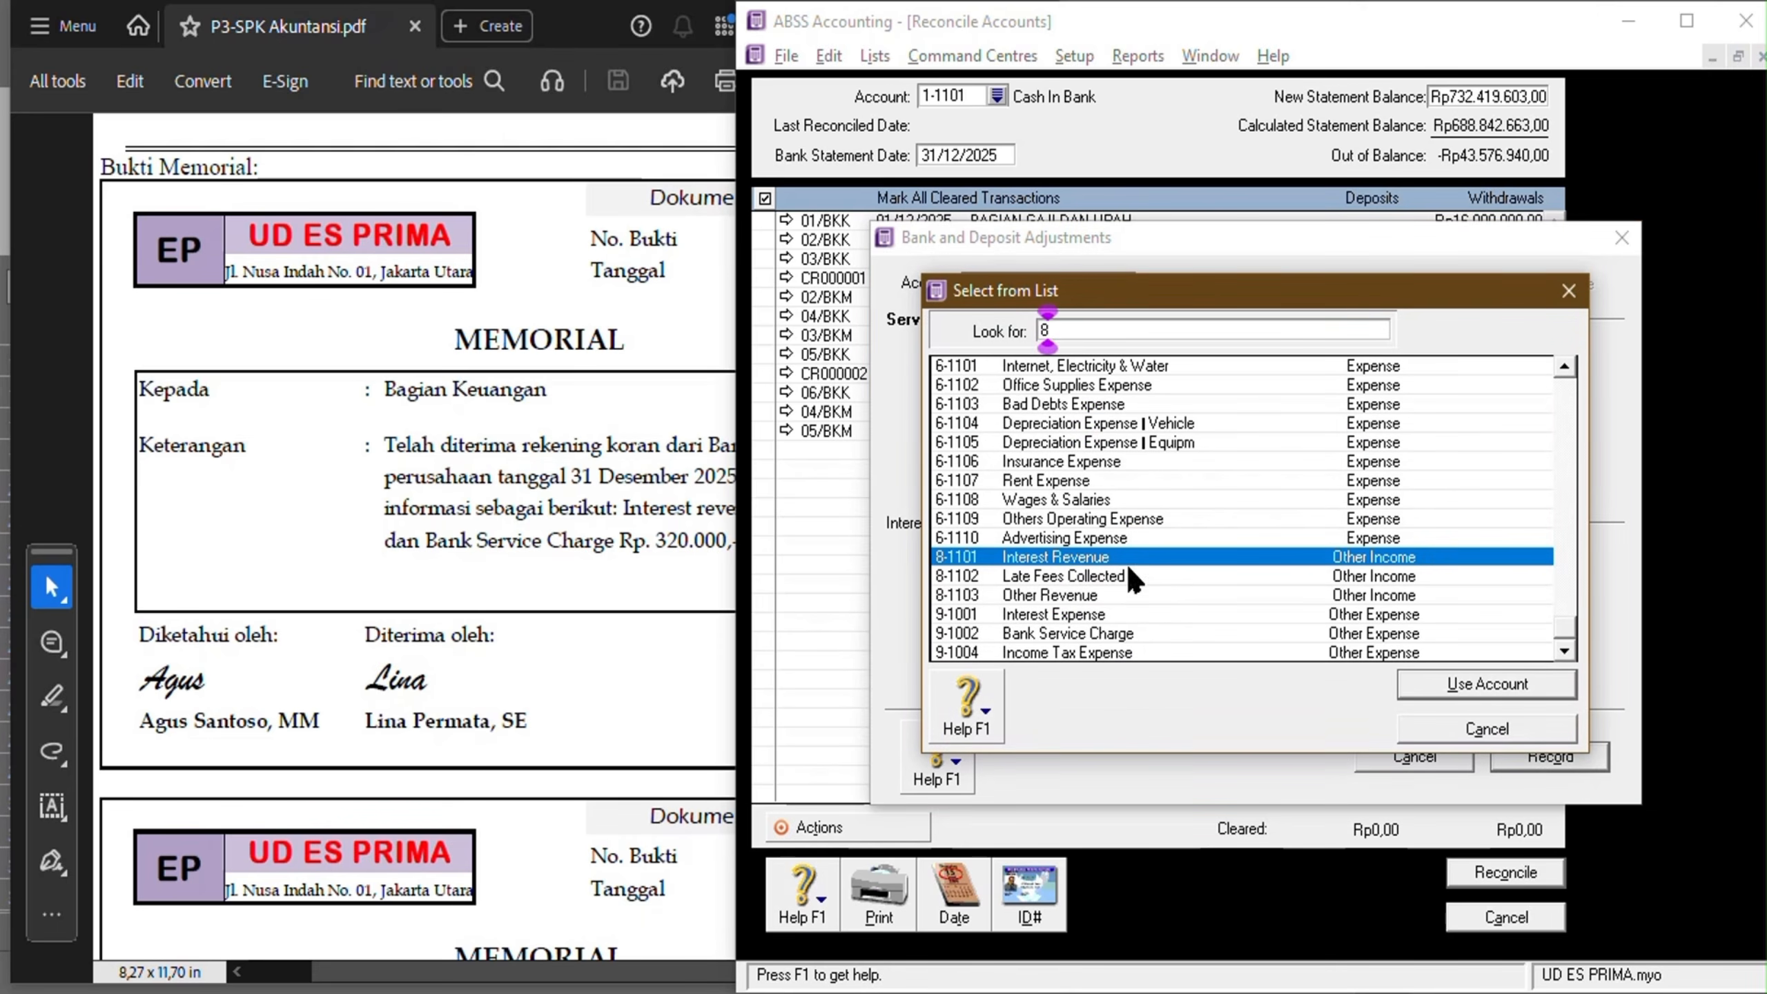
click(1436, 685)
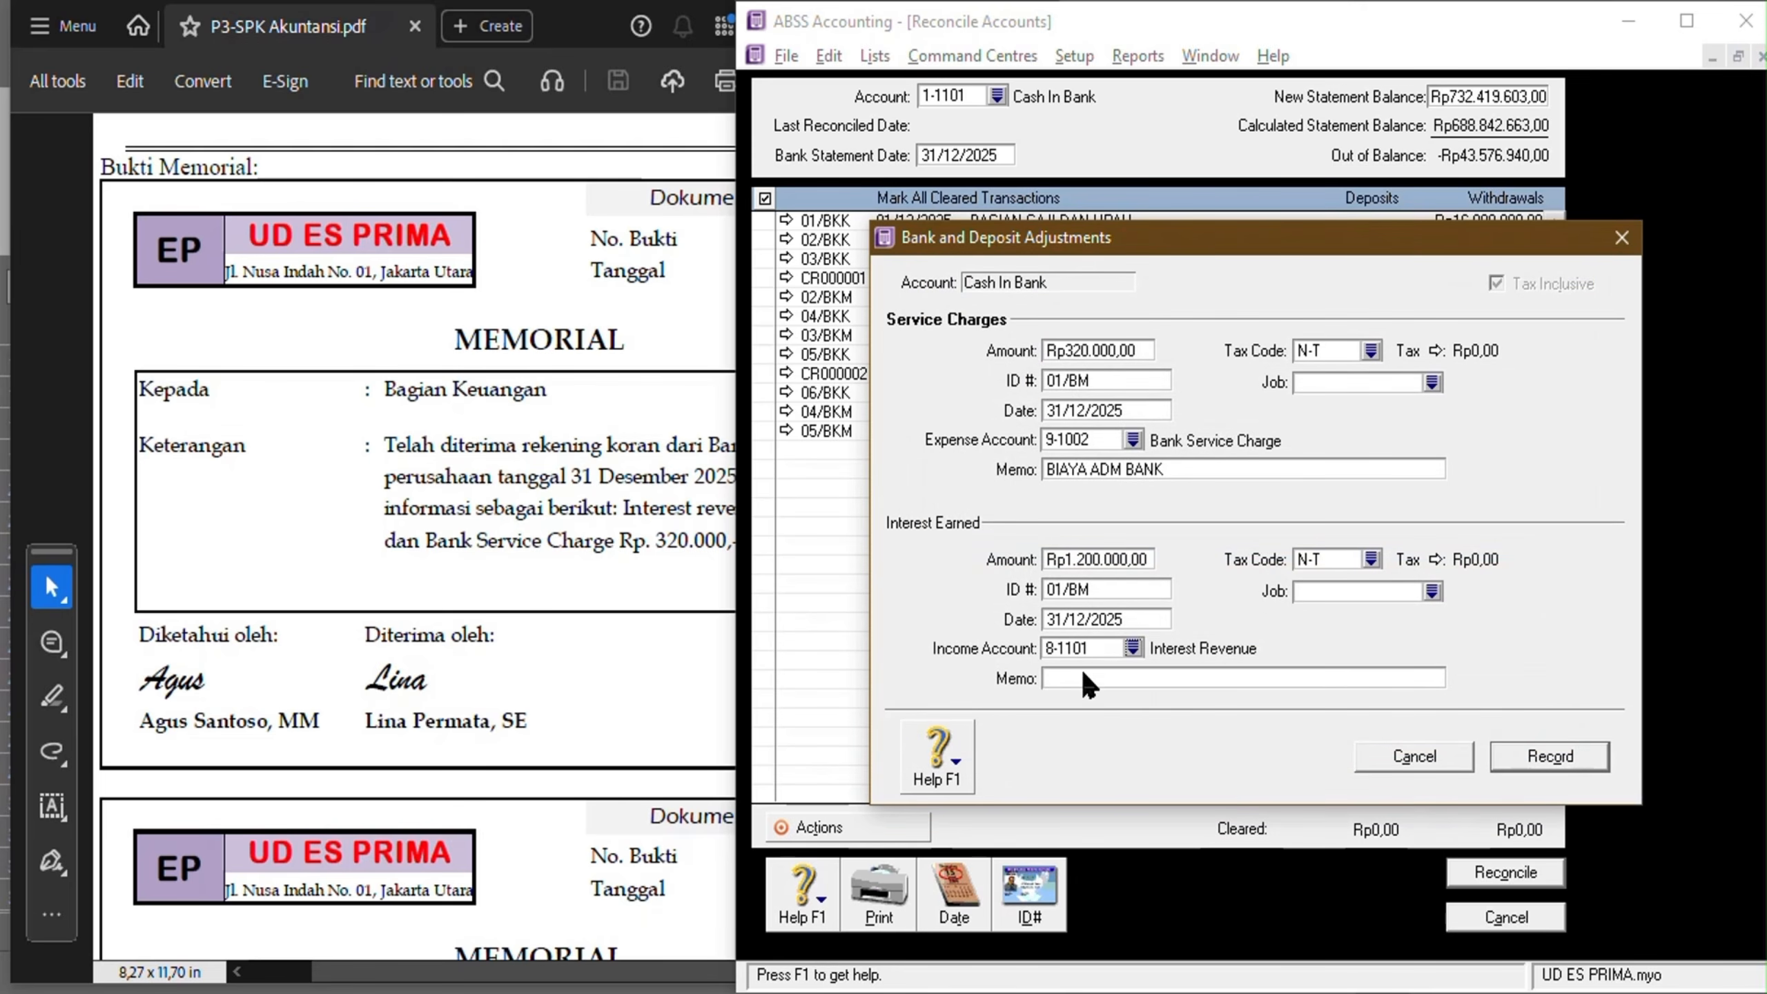
click(1079, 669)
text(TERIMA PENDAPATAN BUNGA)
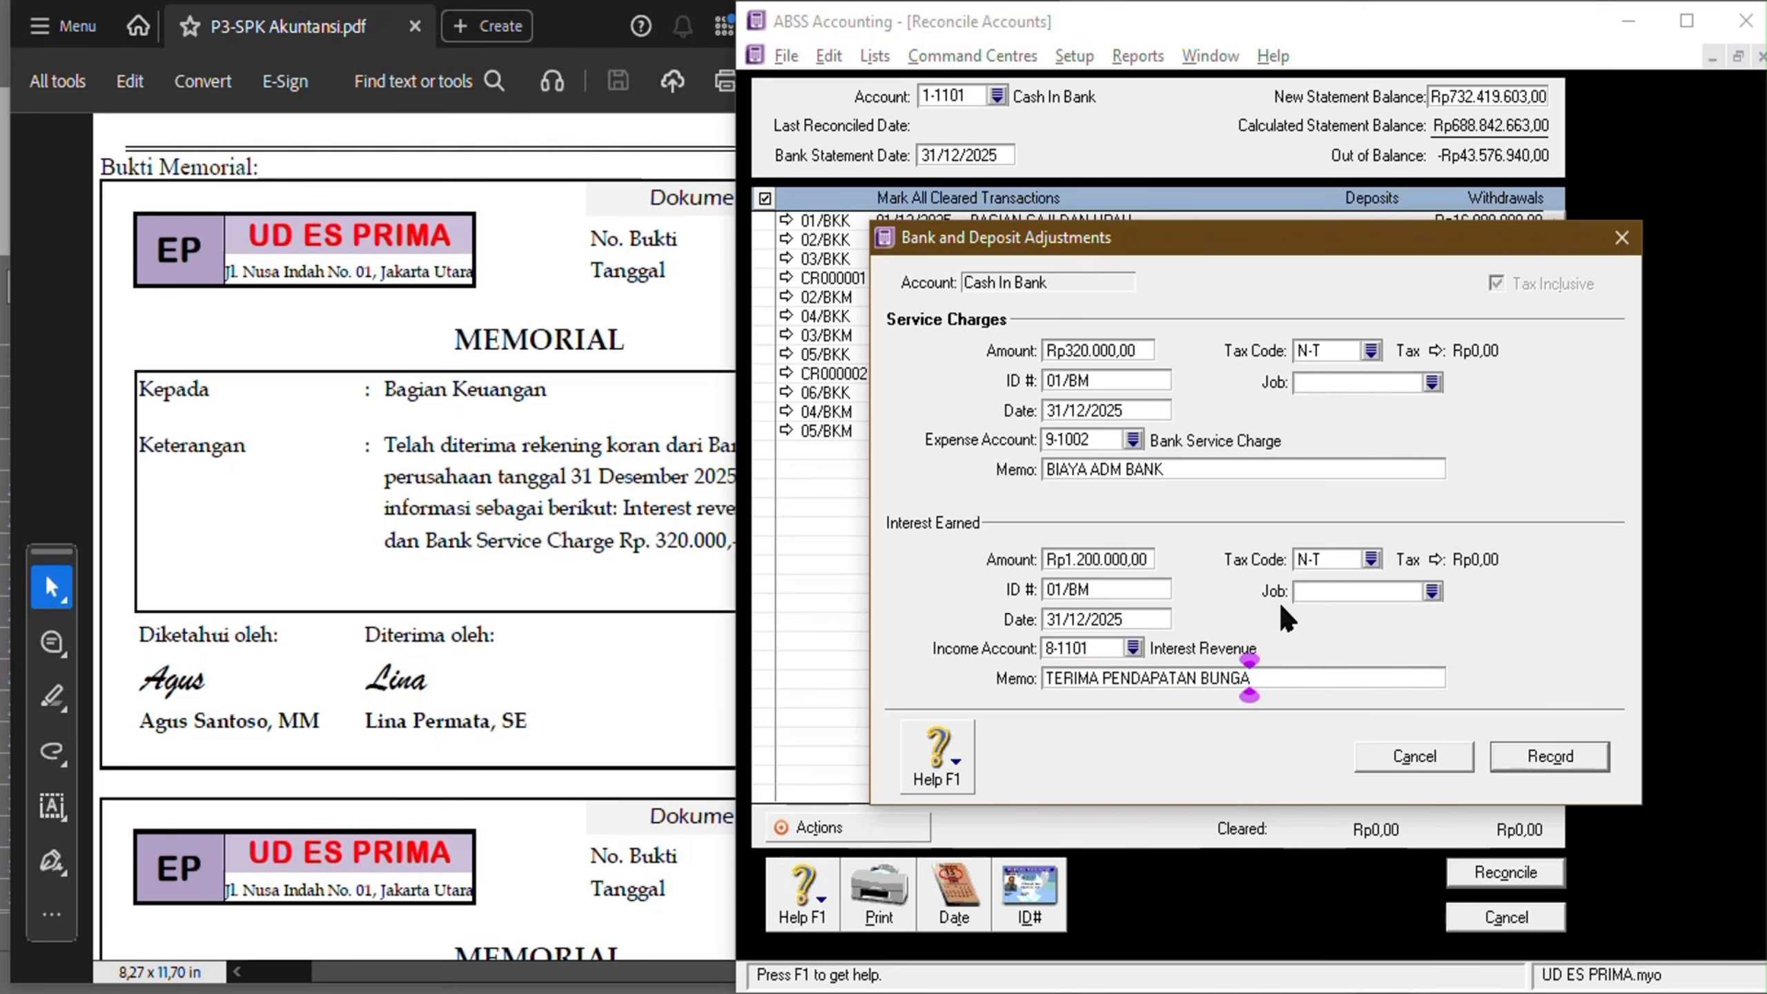
Record the bank adjustments and mark all Cash In Bank transactions as cleared.
click(1550, 757)
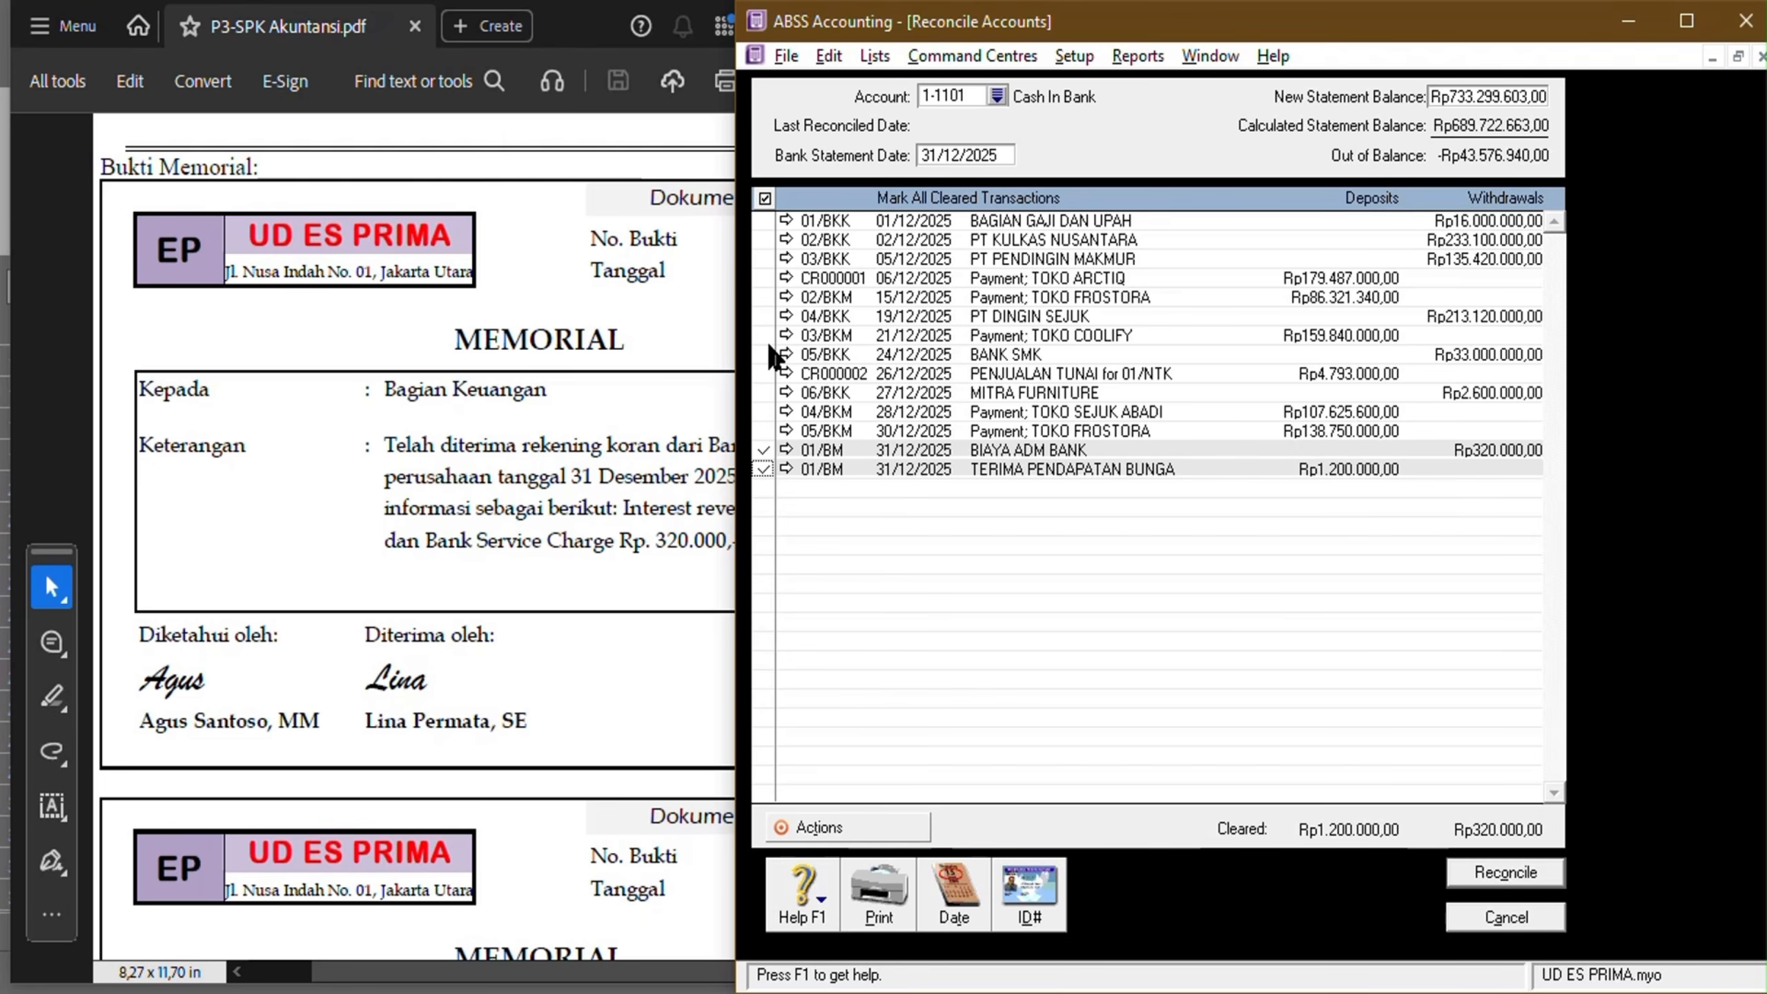
click(765, 199)
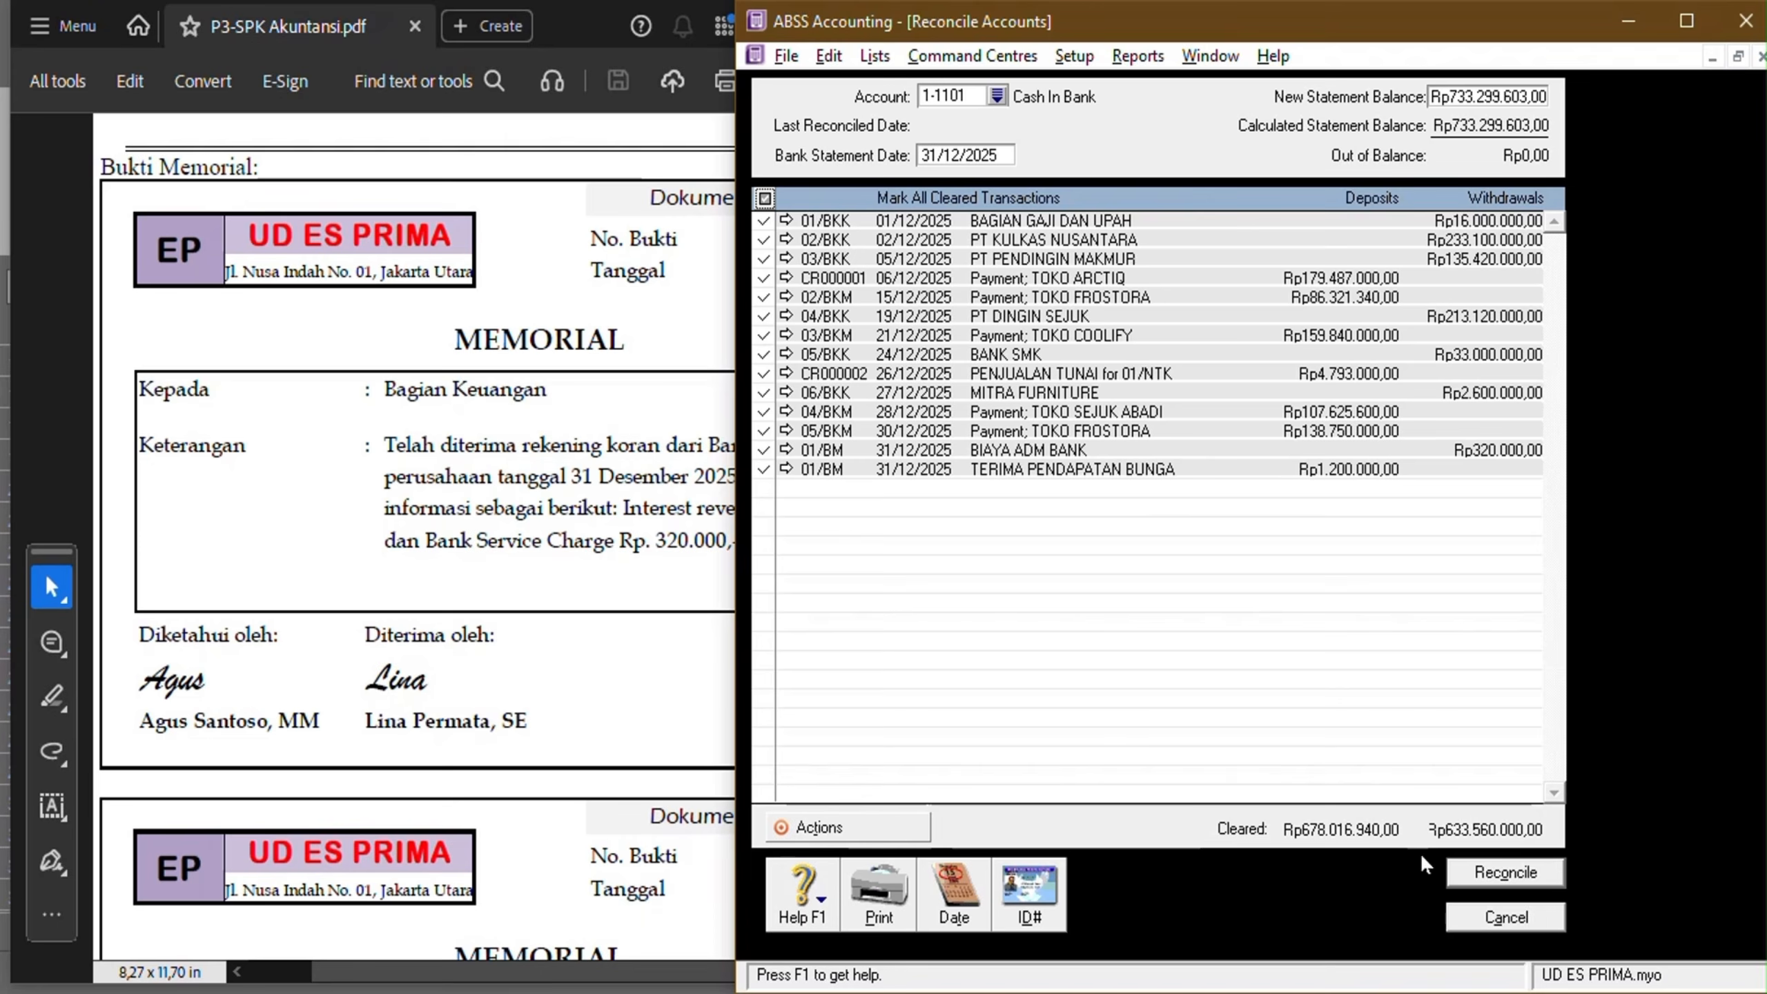
Reconcile the Cash In Bank account for the 31/12/2025 statement and close the reconciliation window.
click(1541, 879)
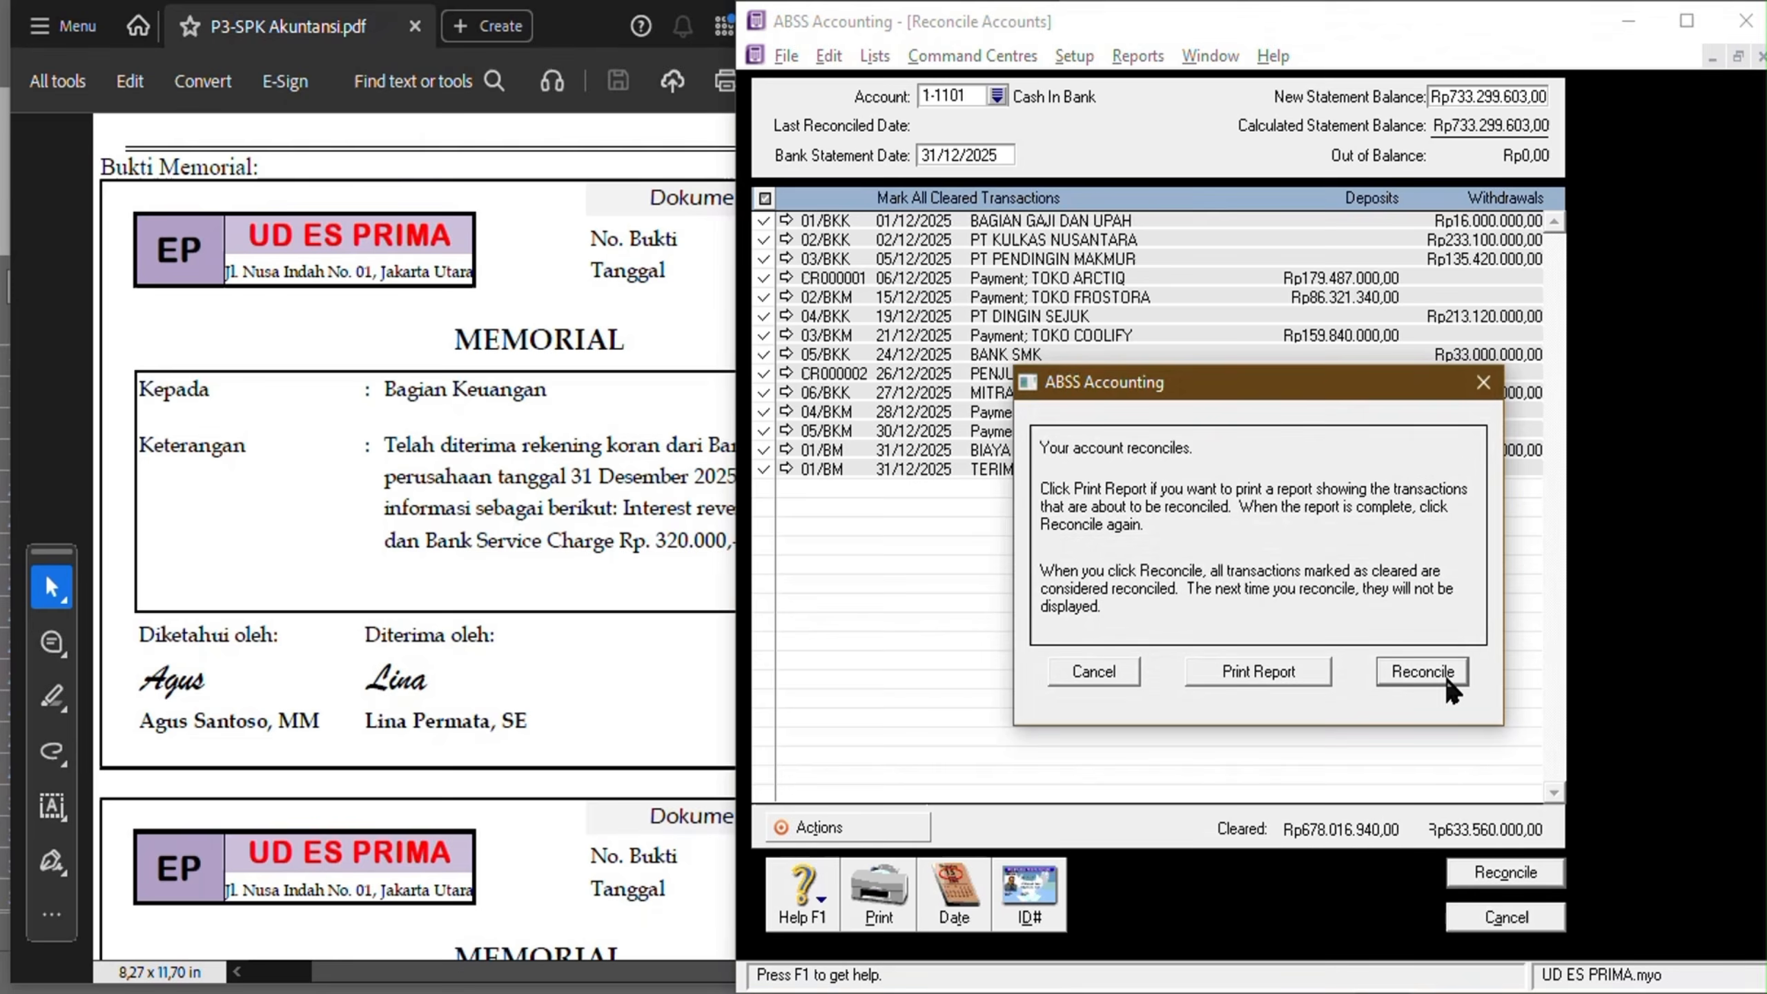
click(1423, 671)
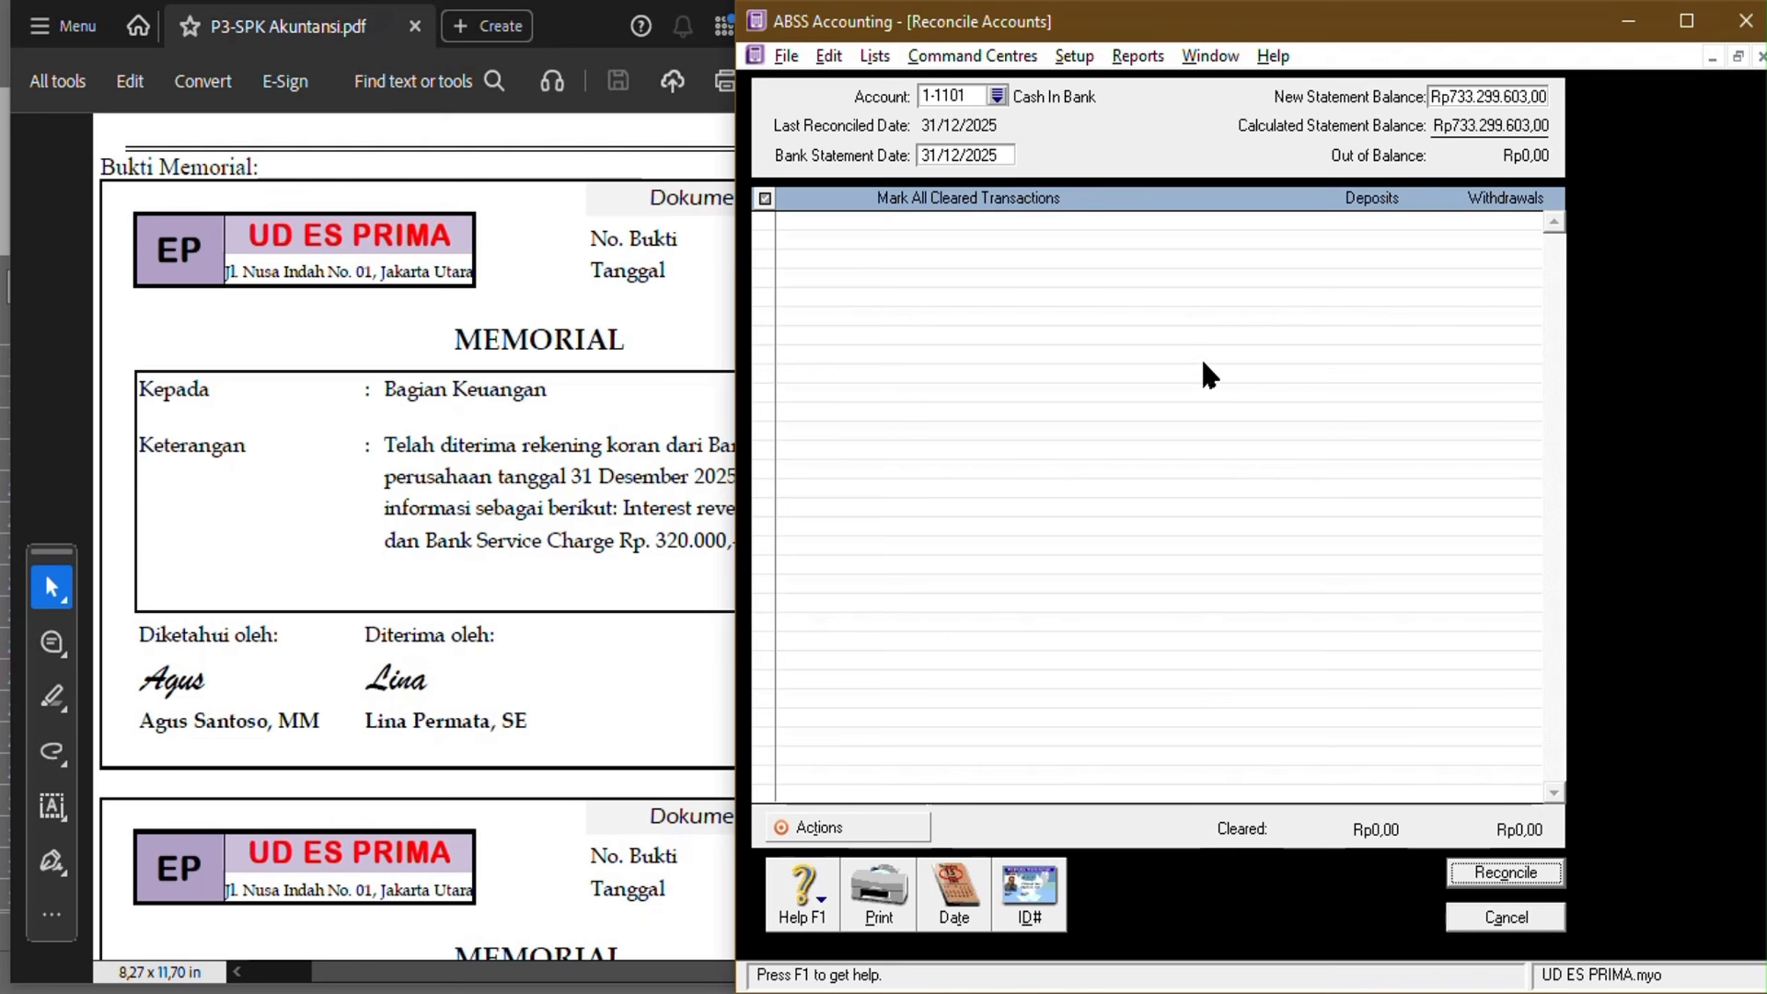
click(1485, 929)
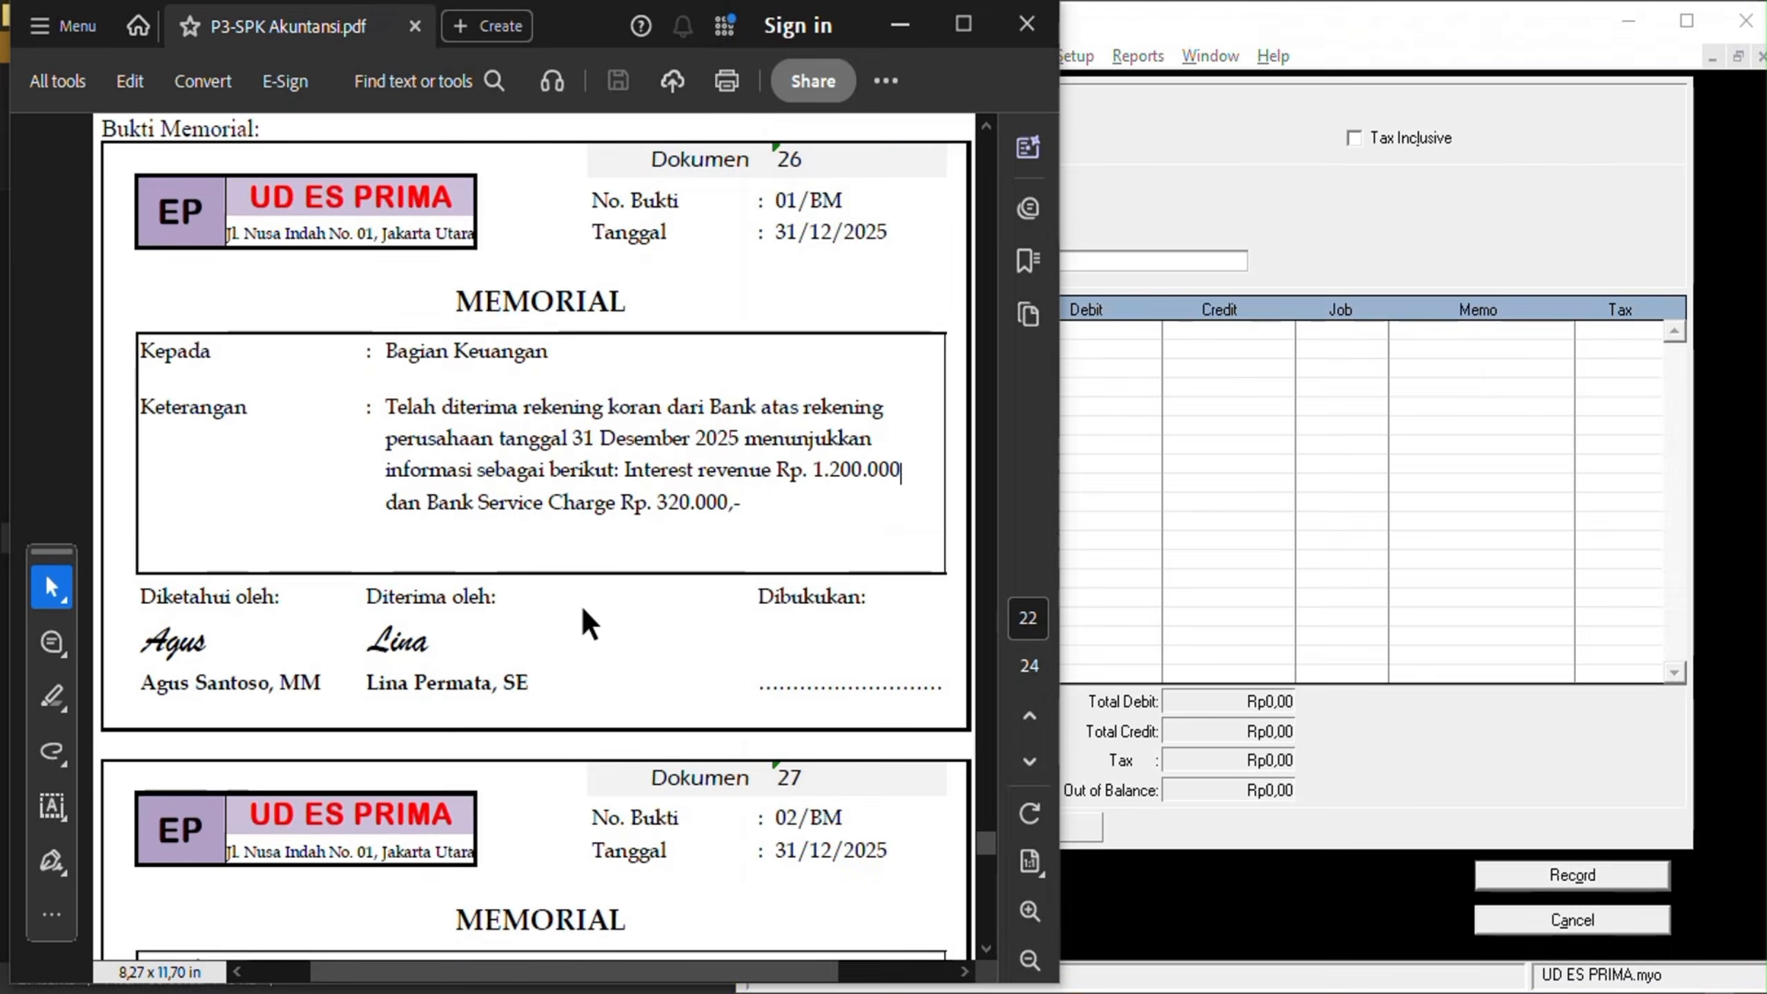
Start a new general journal entry and review memorials 01/BM and 02/BM in the PDF.
scroll(583, 601, down, 2)
scroll(590, 608, down, 6)
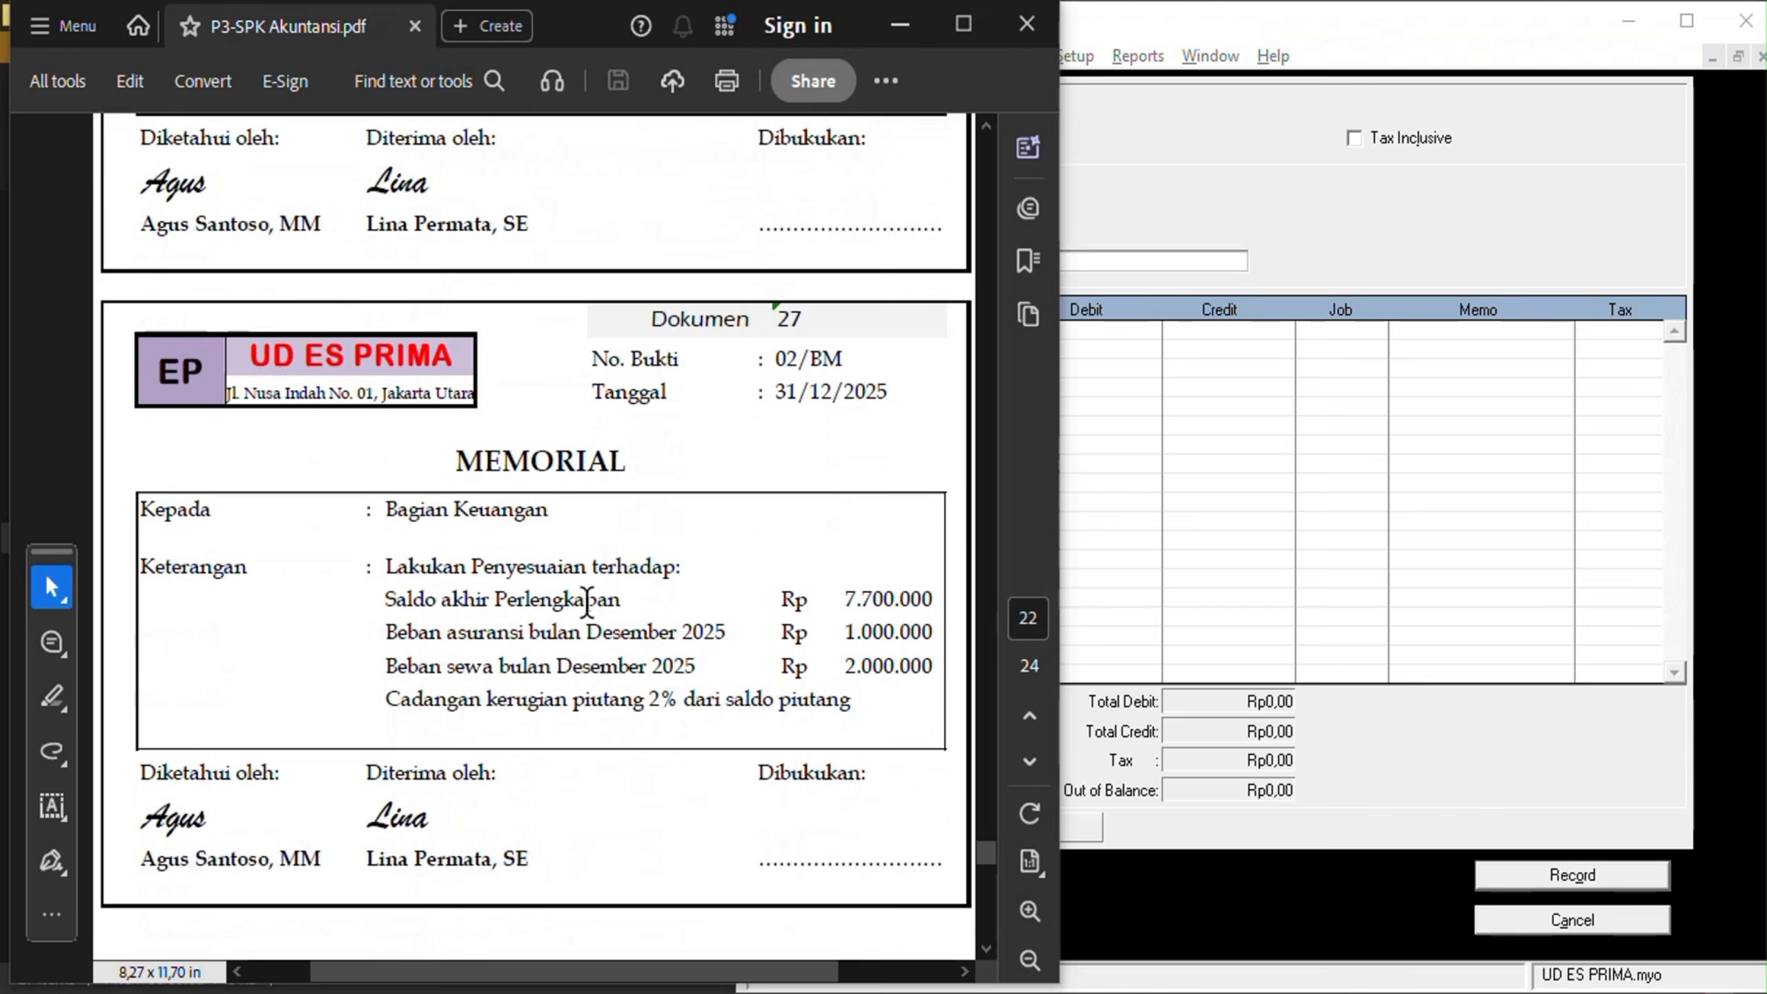
scroll(587, 603, down, 1)
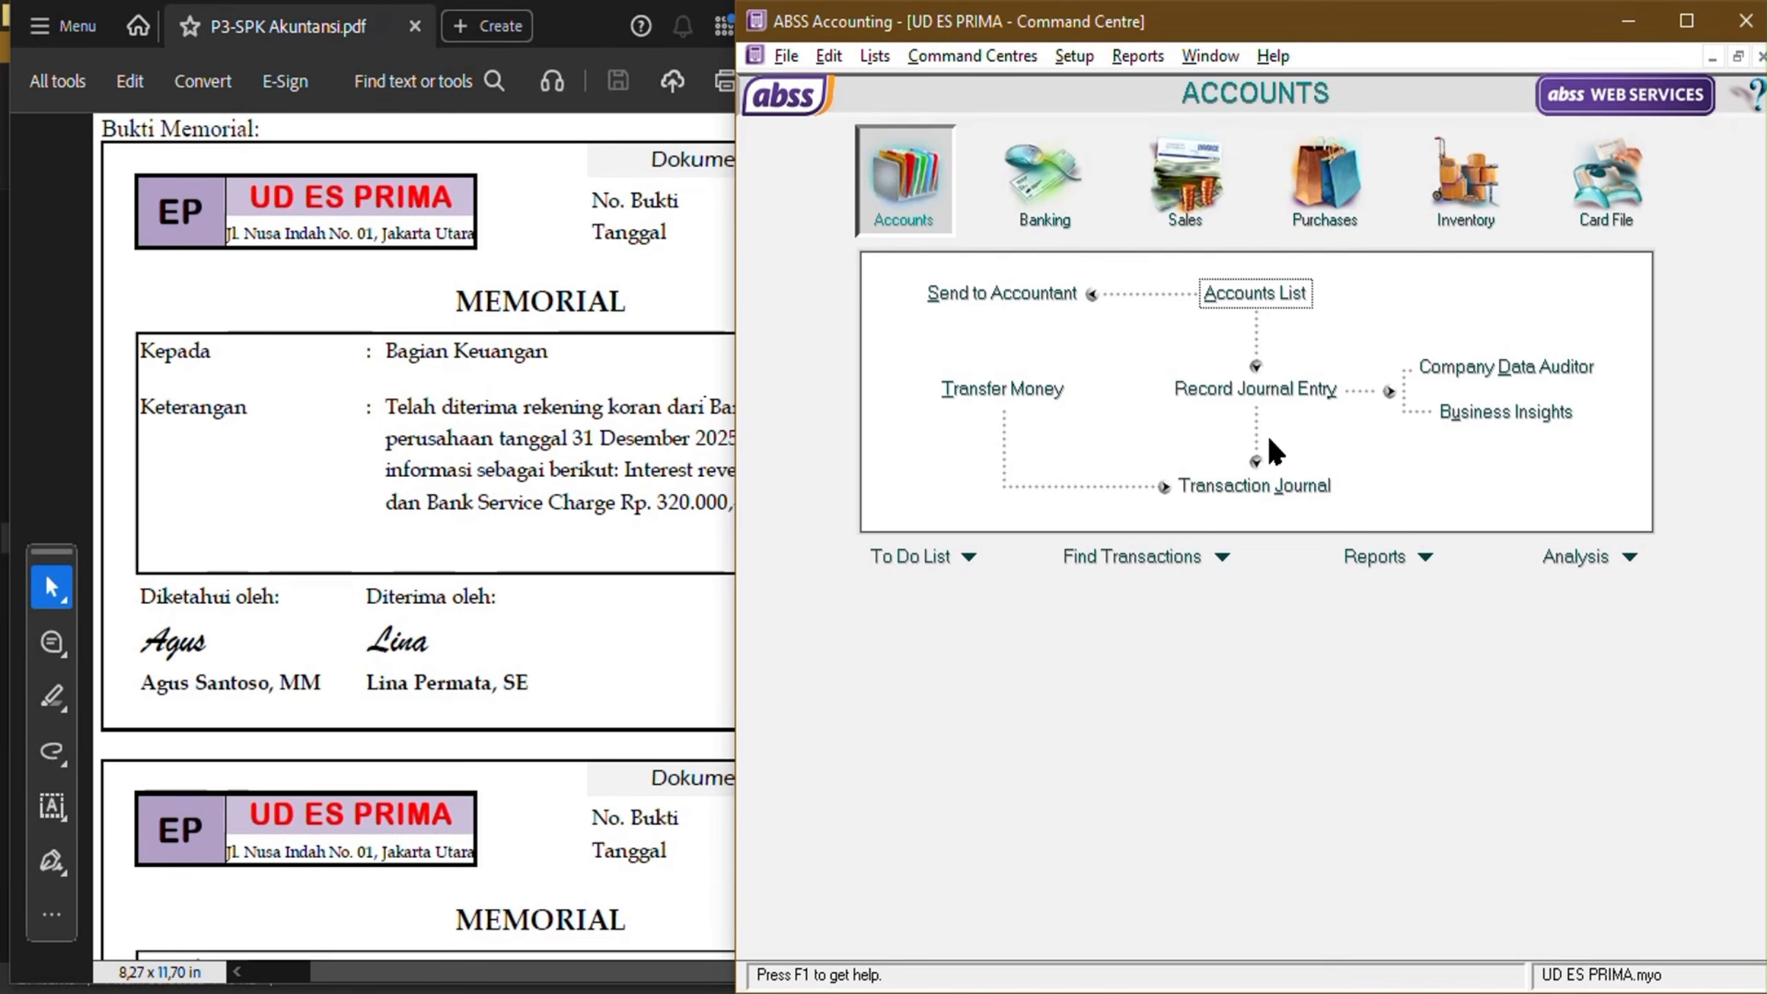
click(1286, 401)
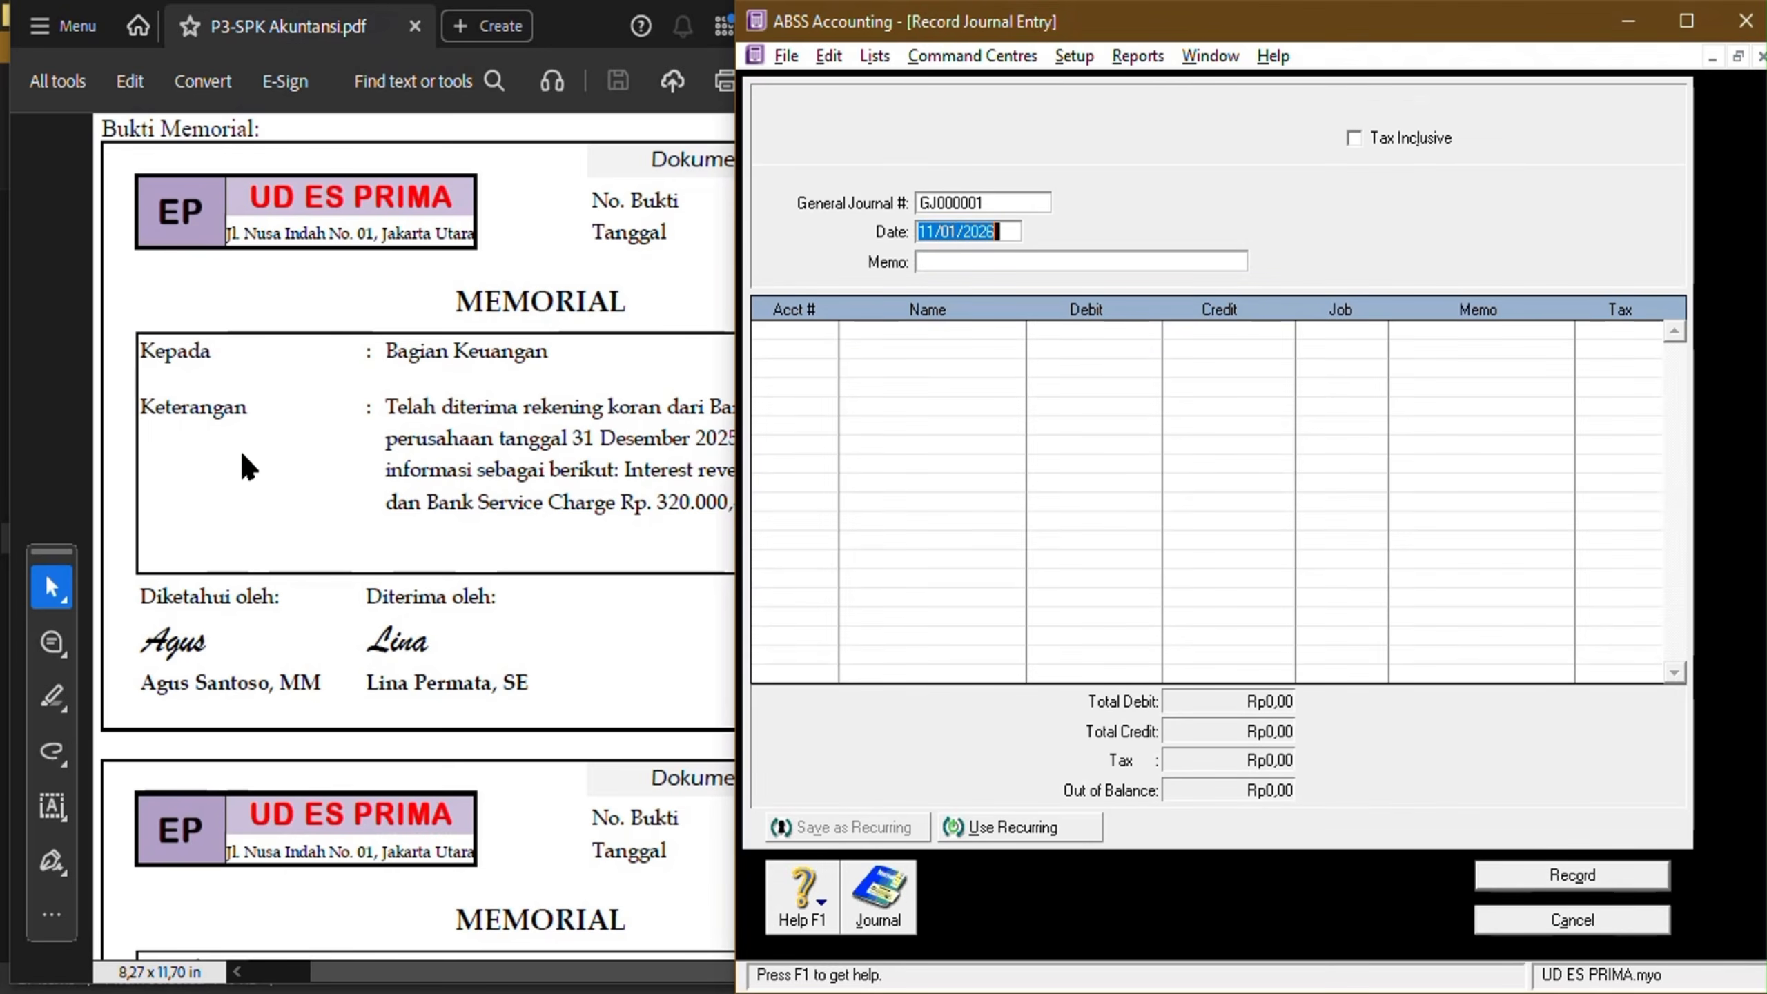
click(257, 463)
scroll(463, 439, down, 3)
scroll(465, 435, up, 3)
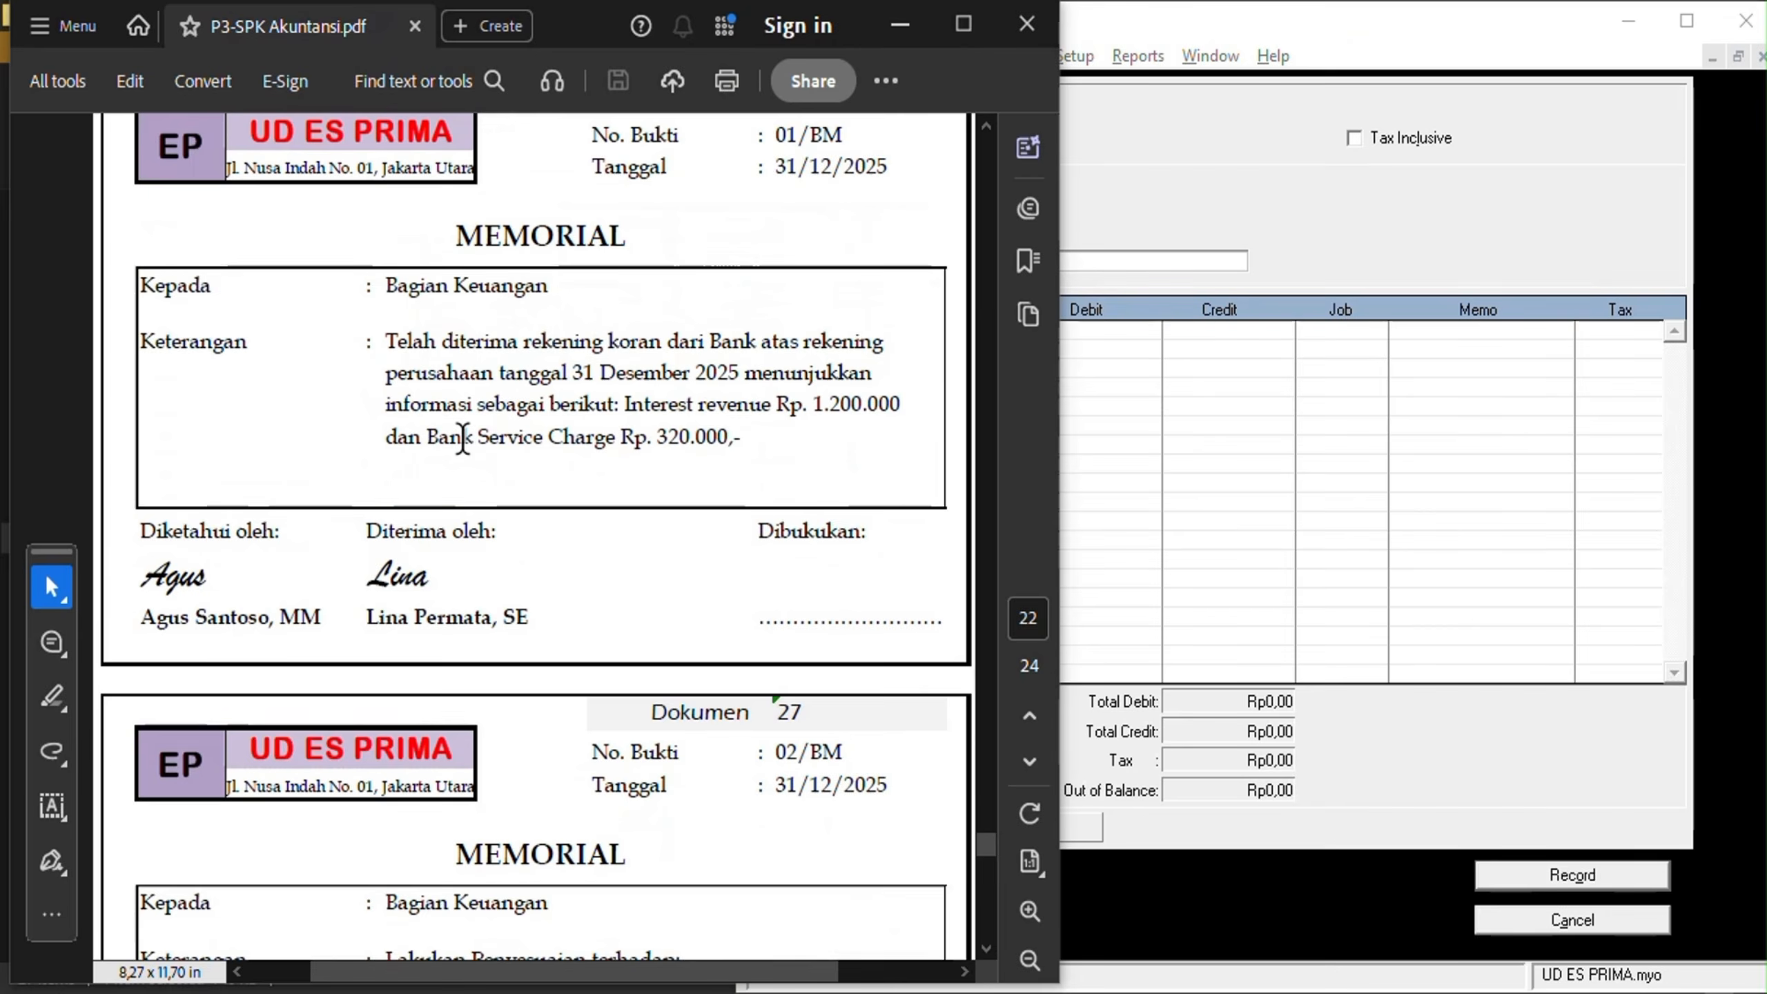
click(1230, 524)
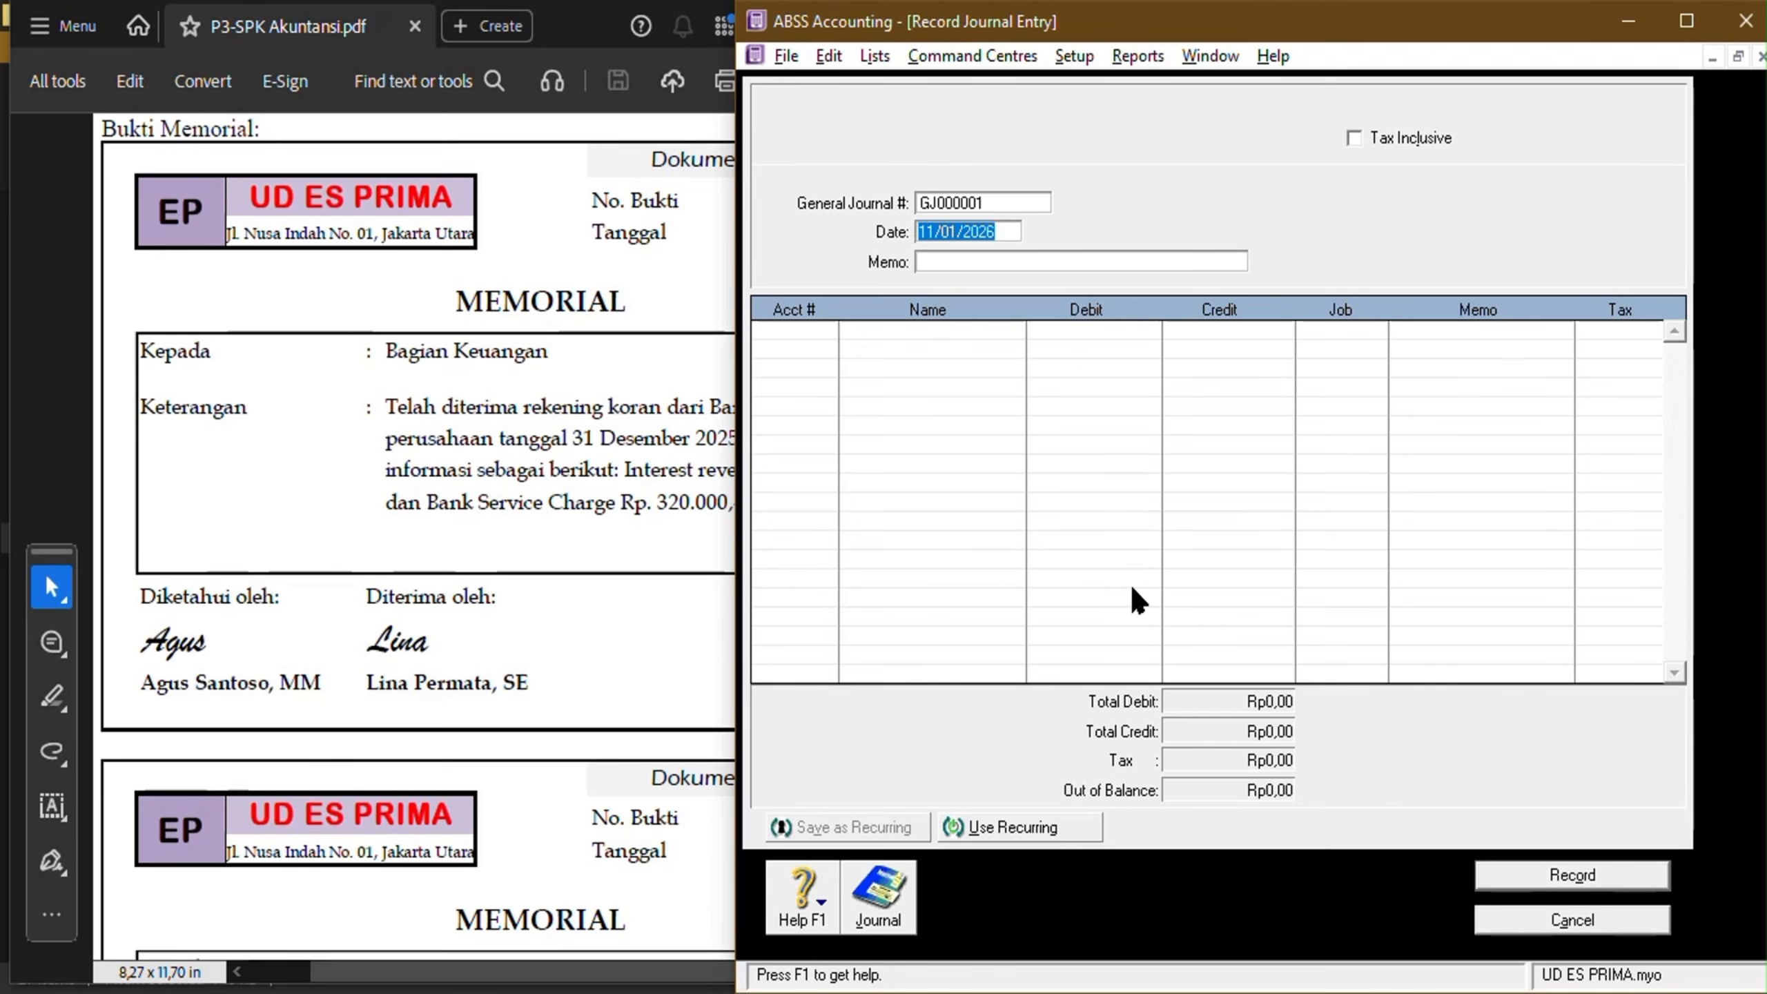
Date the journal entry 31/12/2025 according to memorial 02/BM and give it the memo "PENYESUAIAN BEBAN".
click(399, 363)
scroll(399, 363, down, 5)
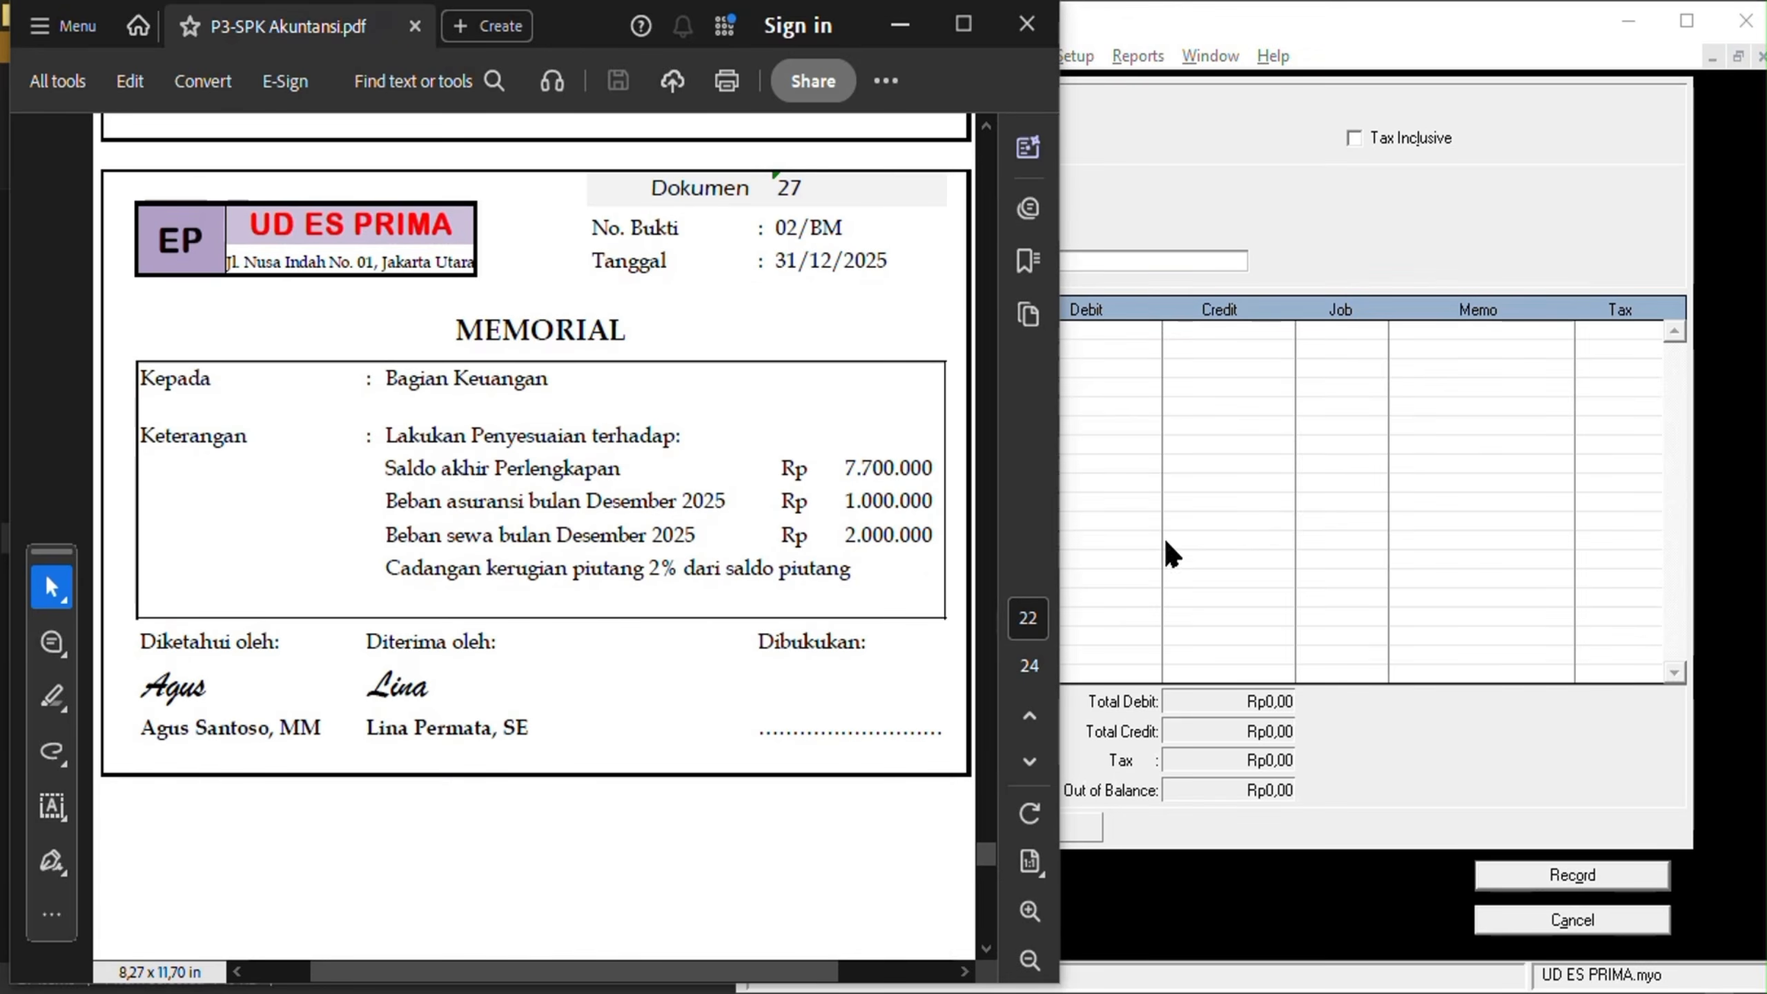
click(1257, 526)
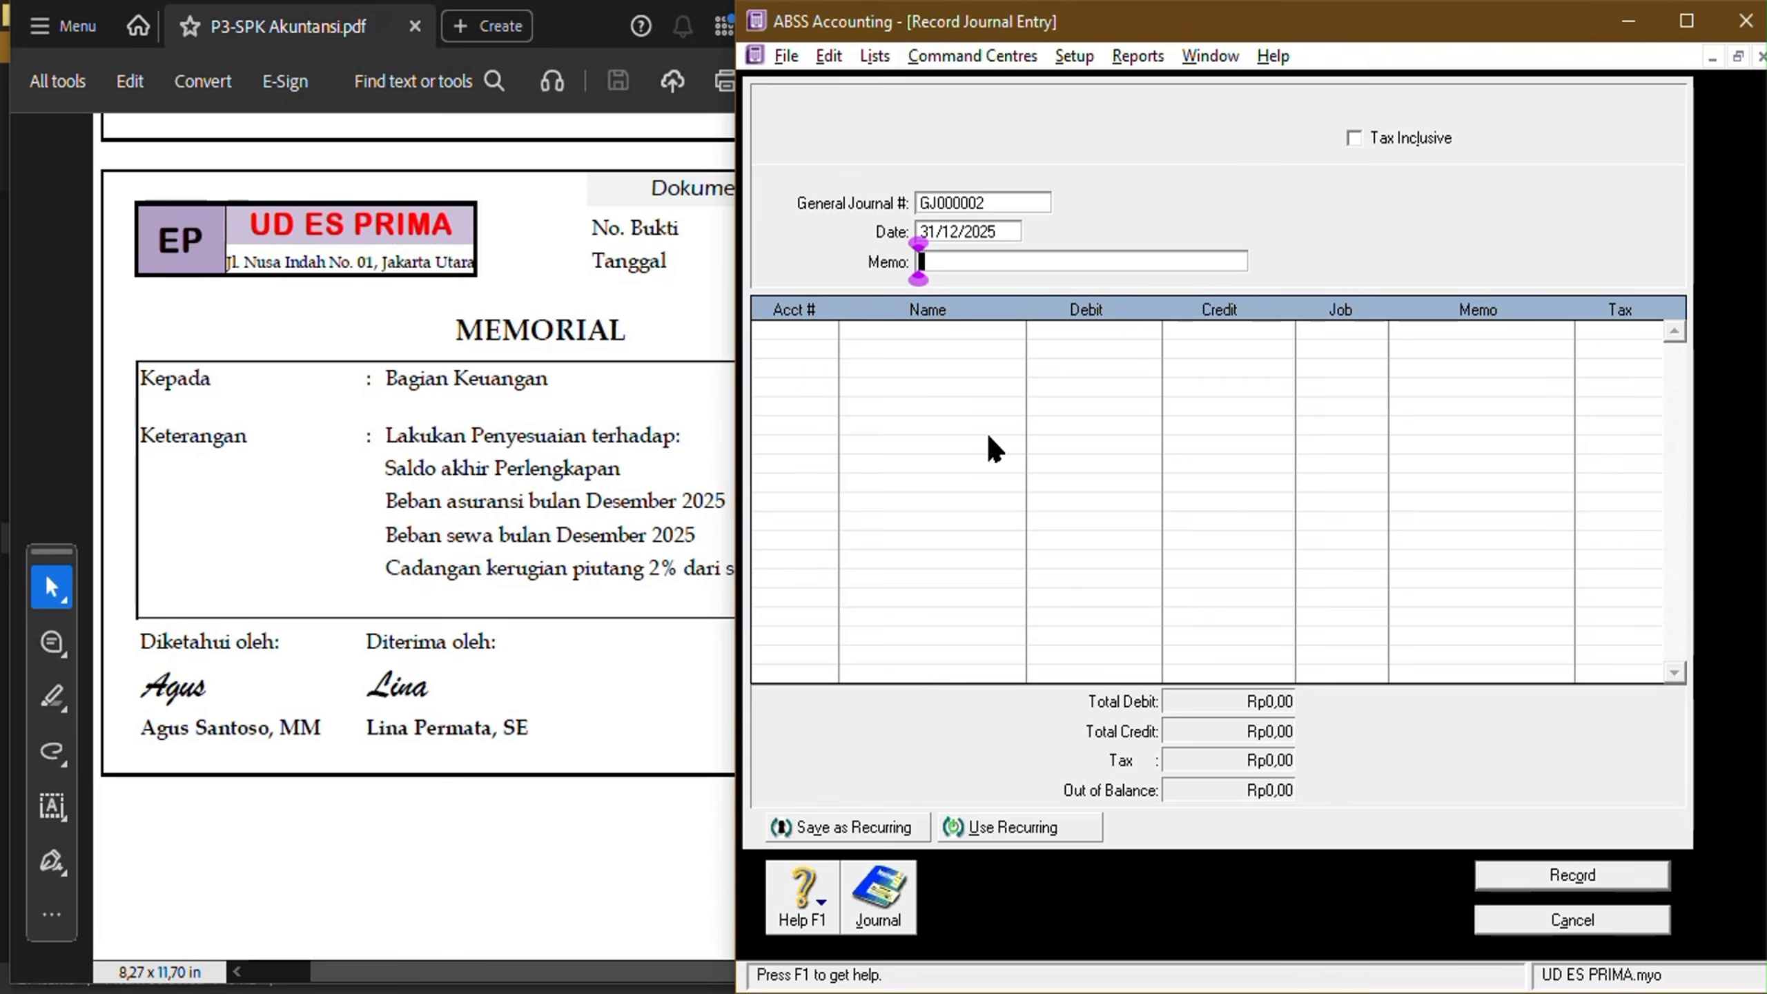
text(PENYESUAIAN BEBAN)
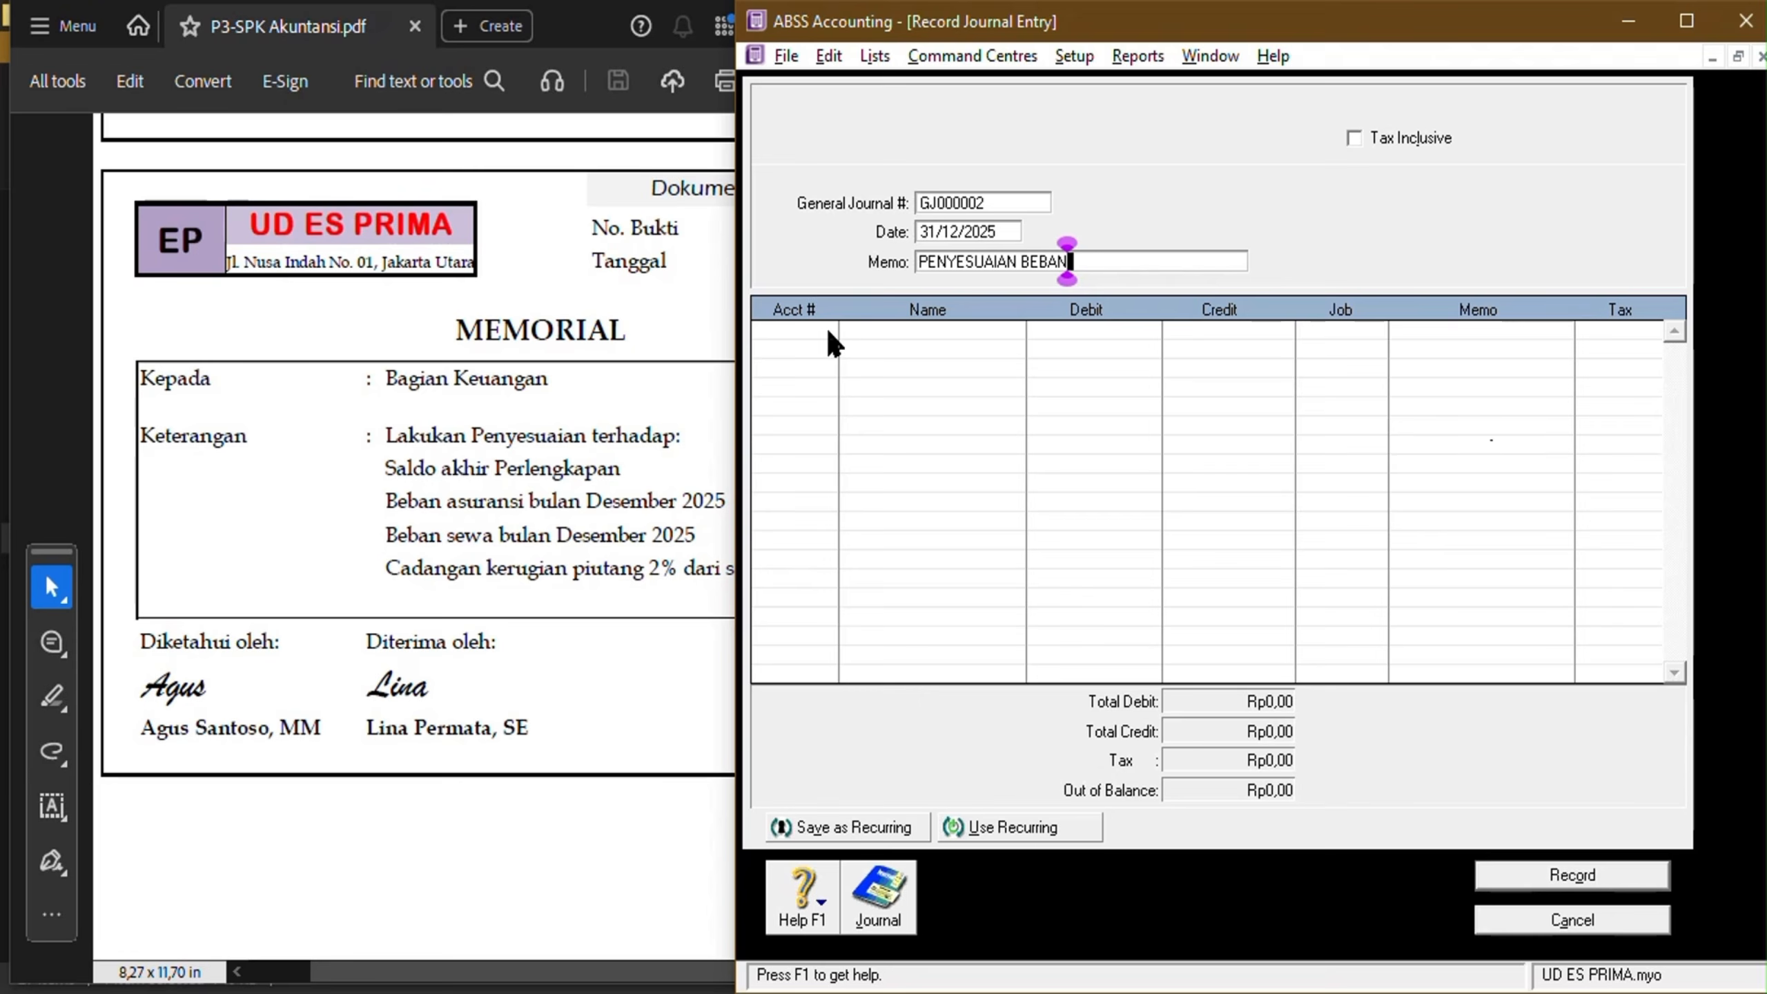
click(801, 327)
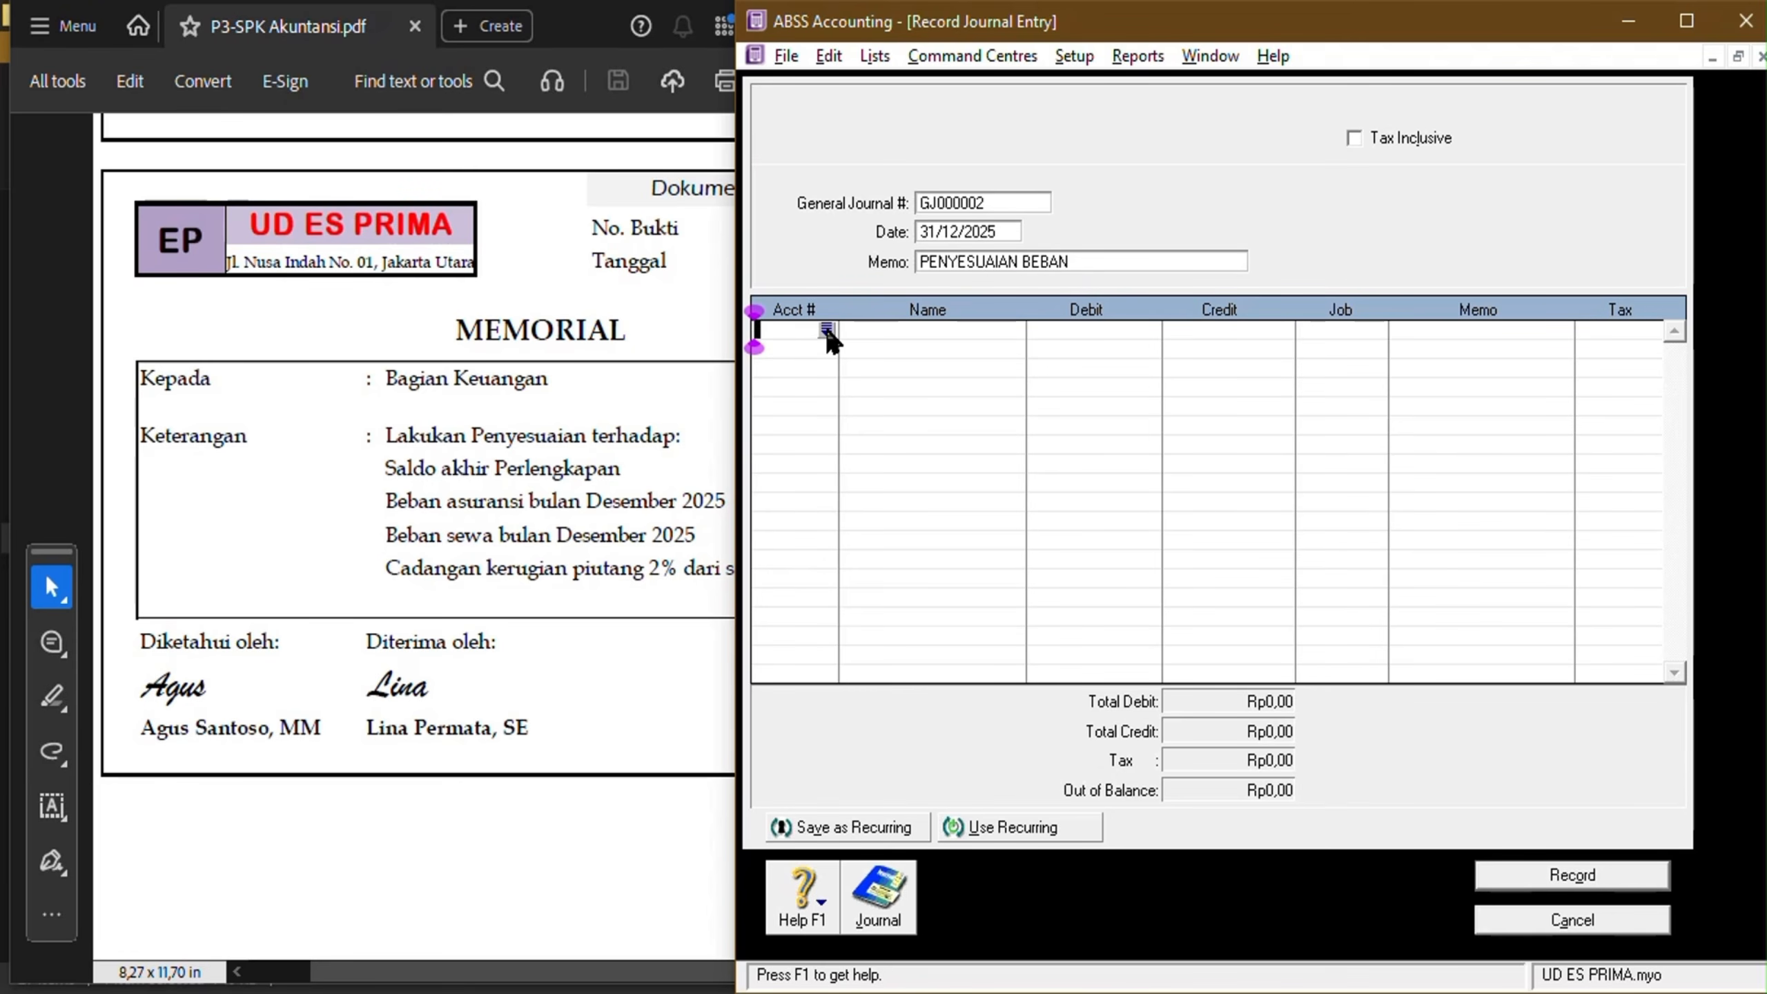
Compare the Office Supplies balance in the Accounts List with the closing supplies balance in memorial 02/BM.
click(252, 484)
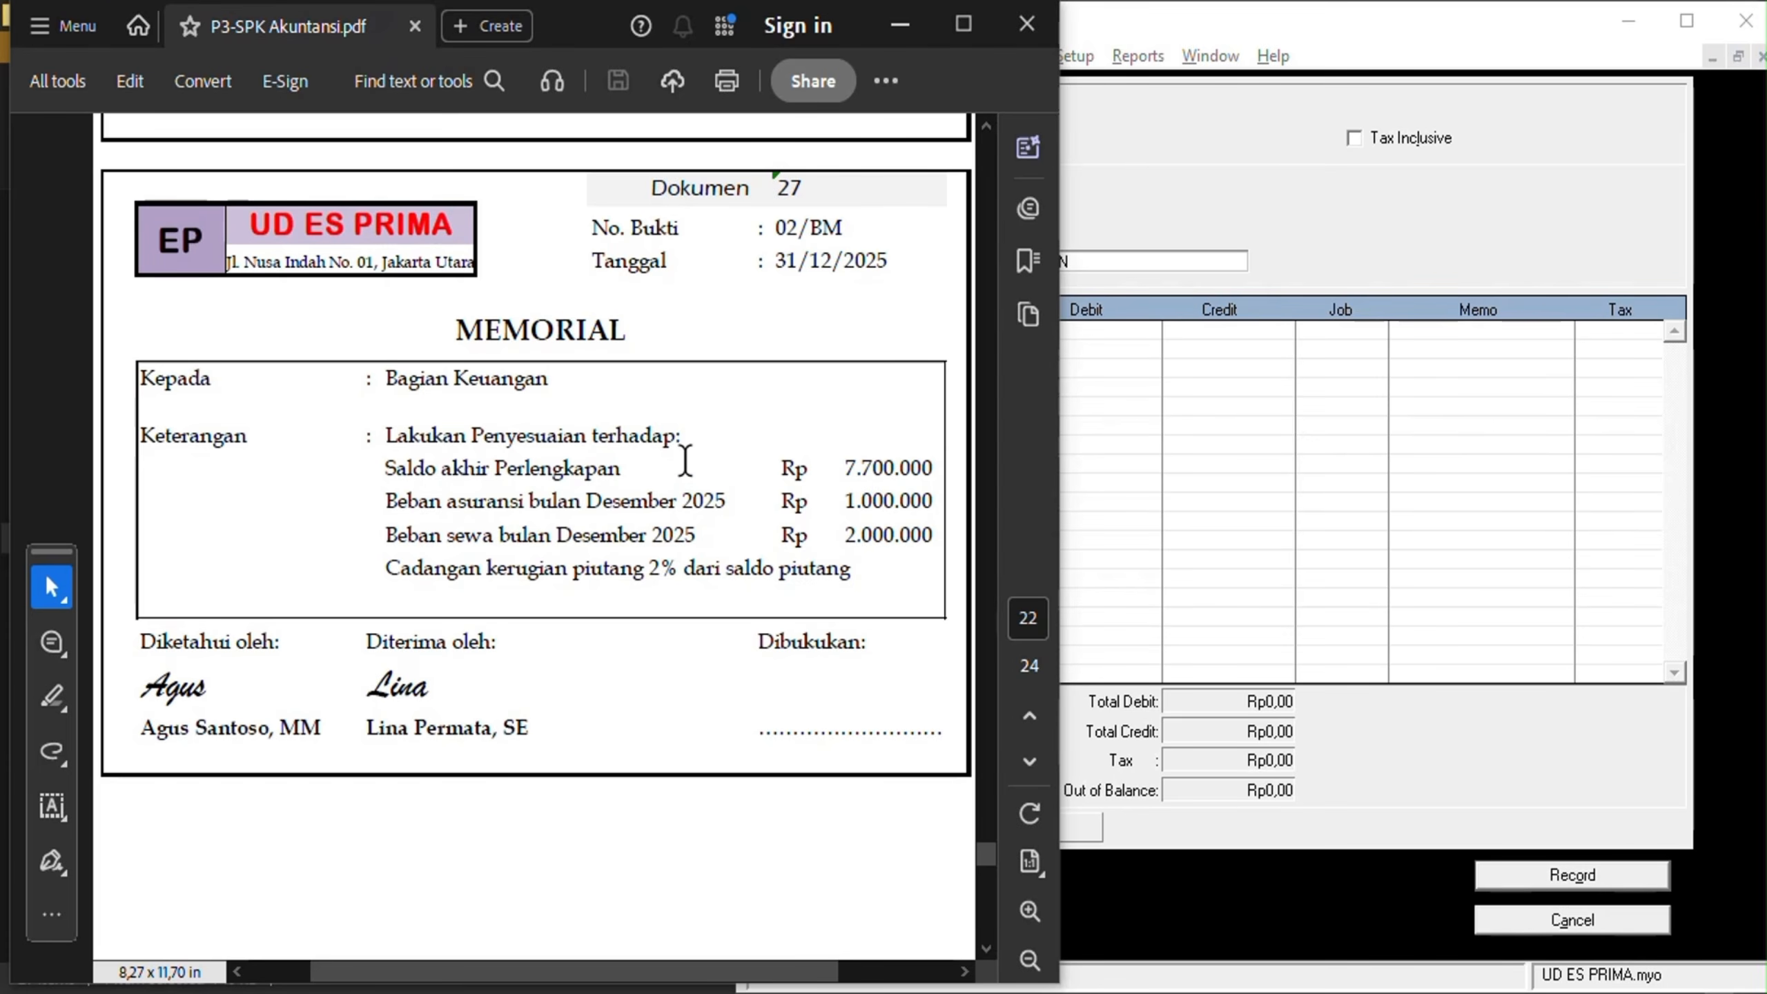
click(1243, 492)
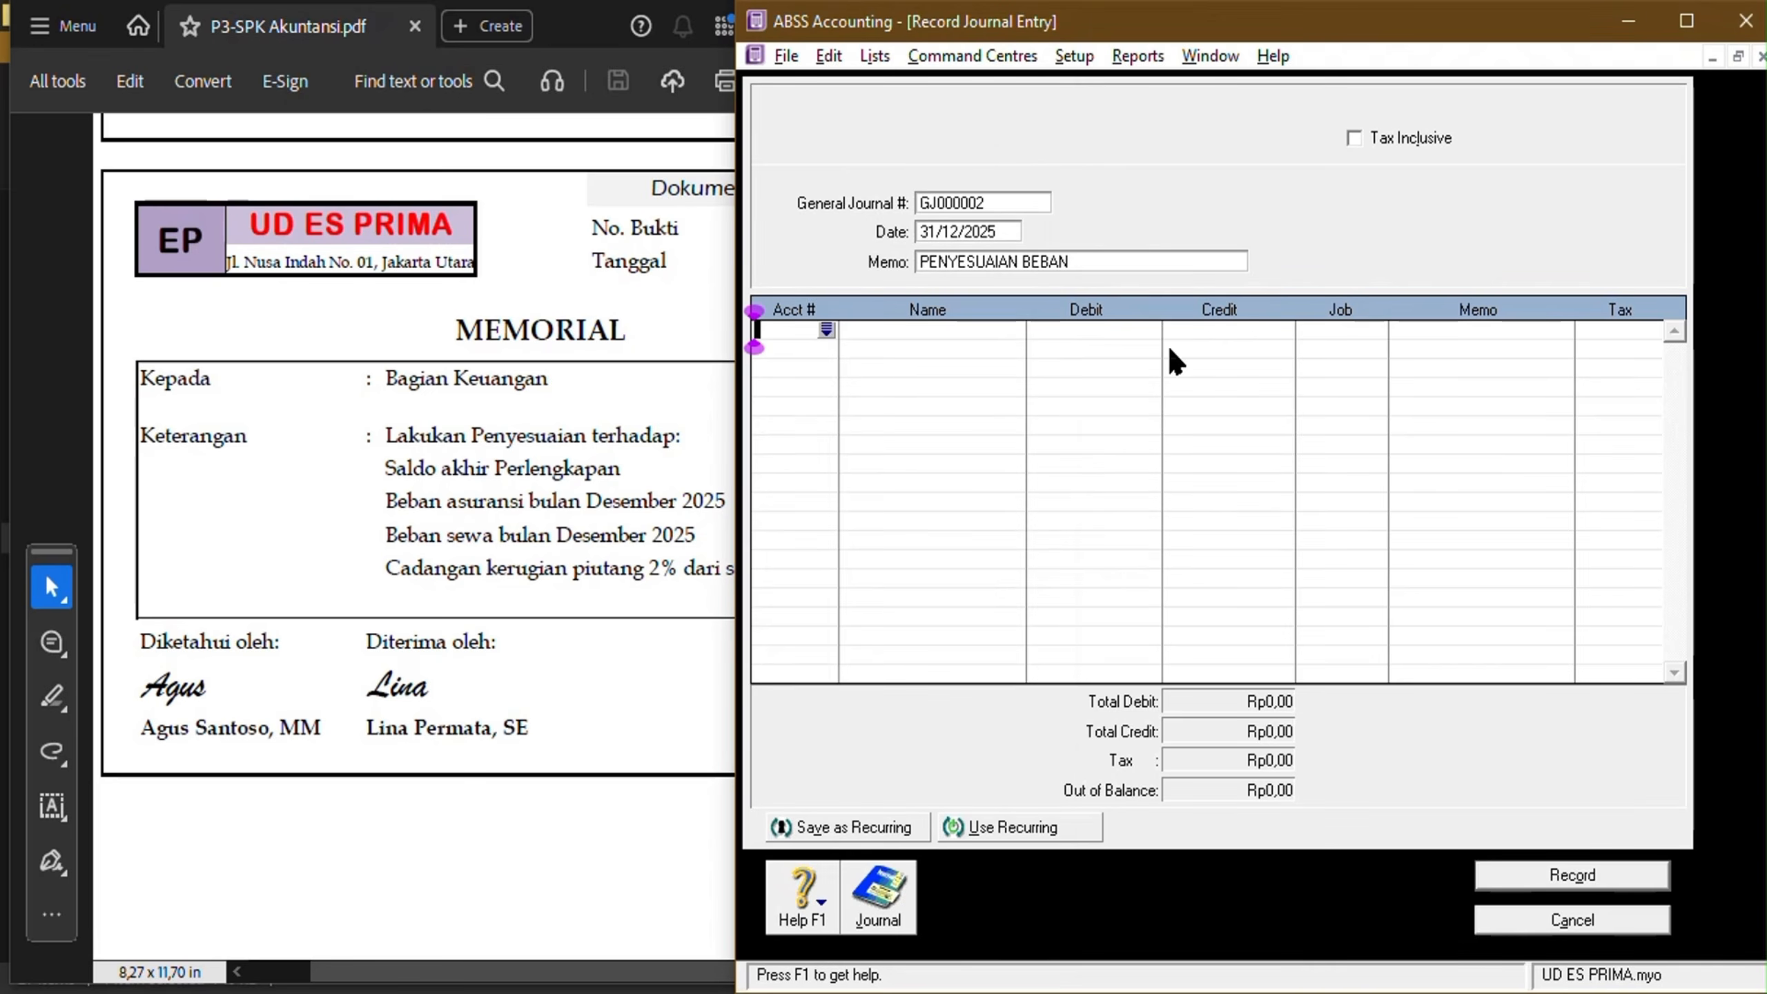
click(994, 62)
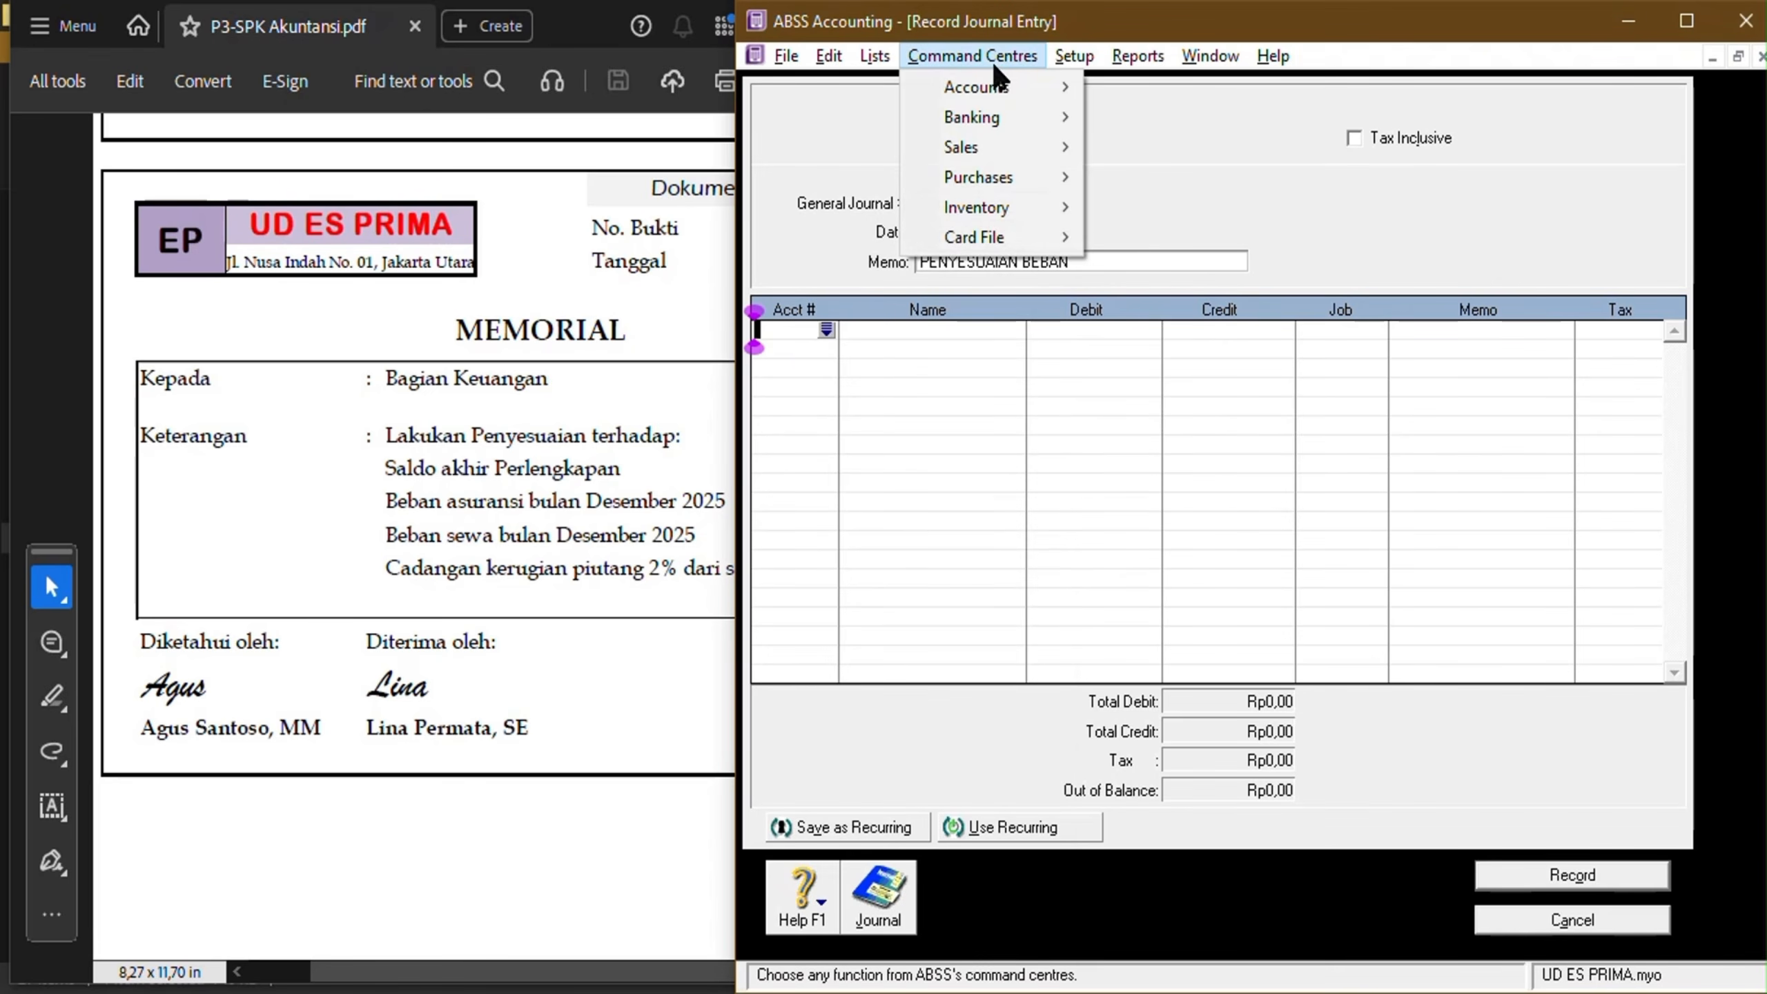
mouse_move(991, 91)
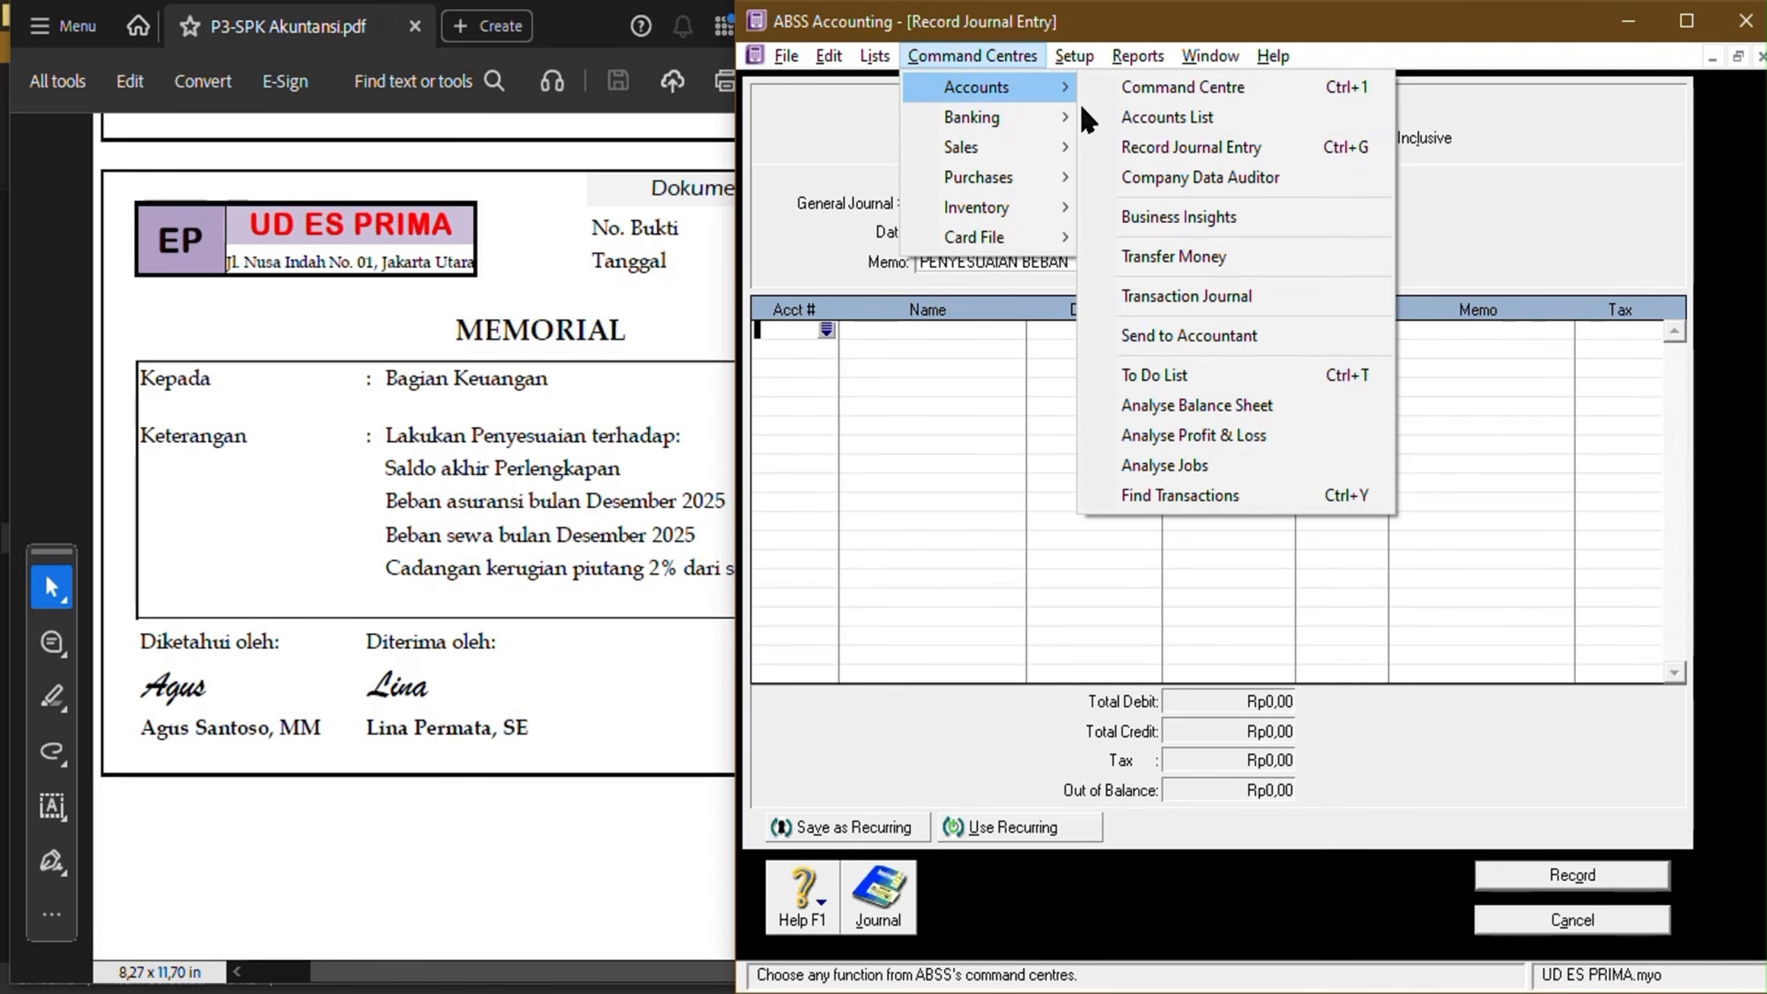
click(1121, 119)
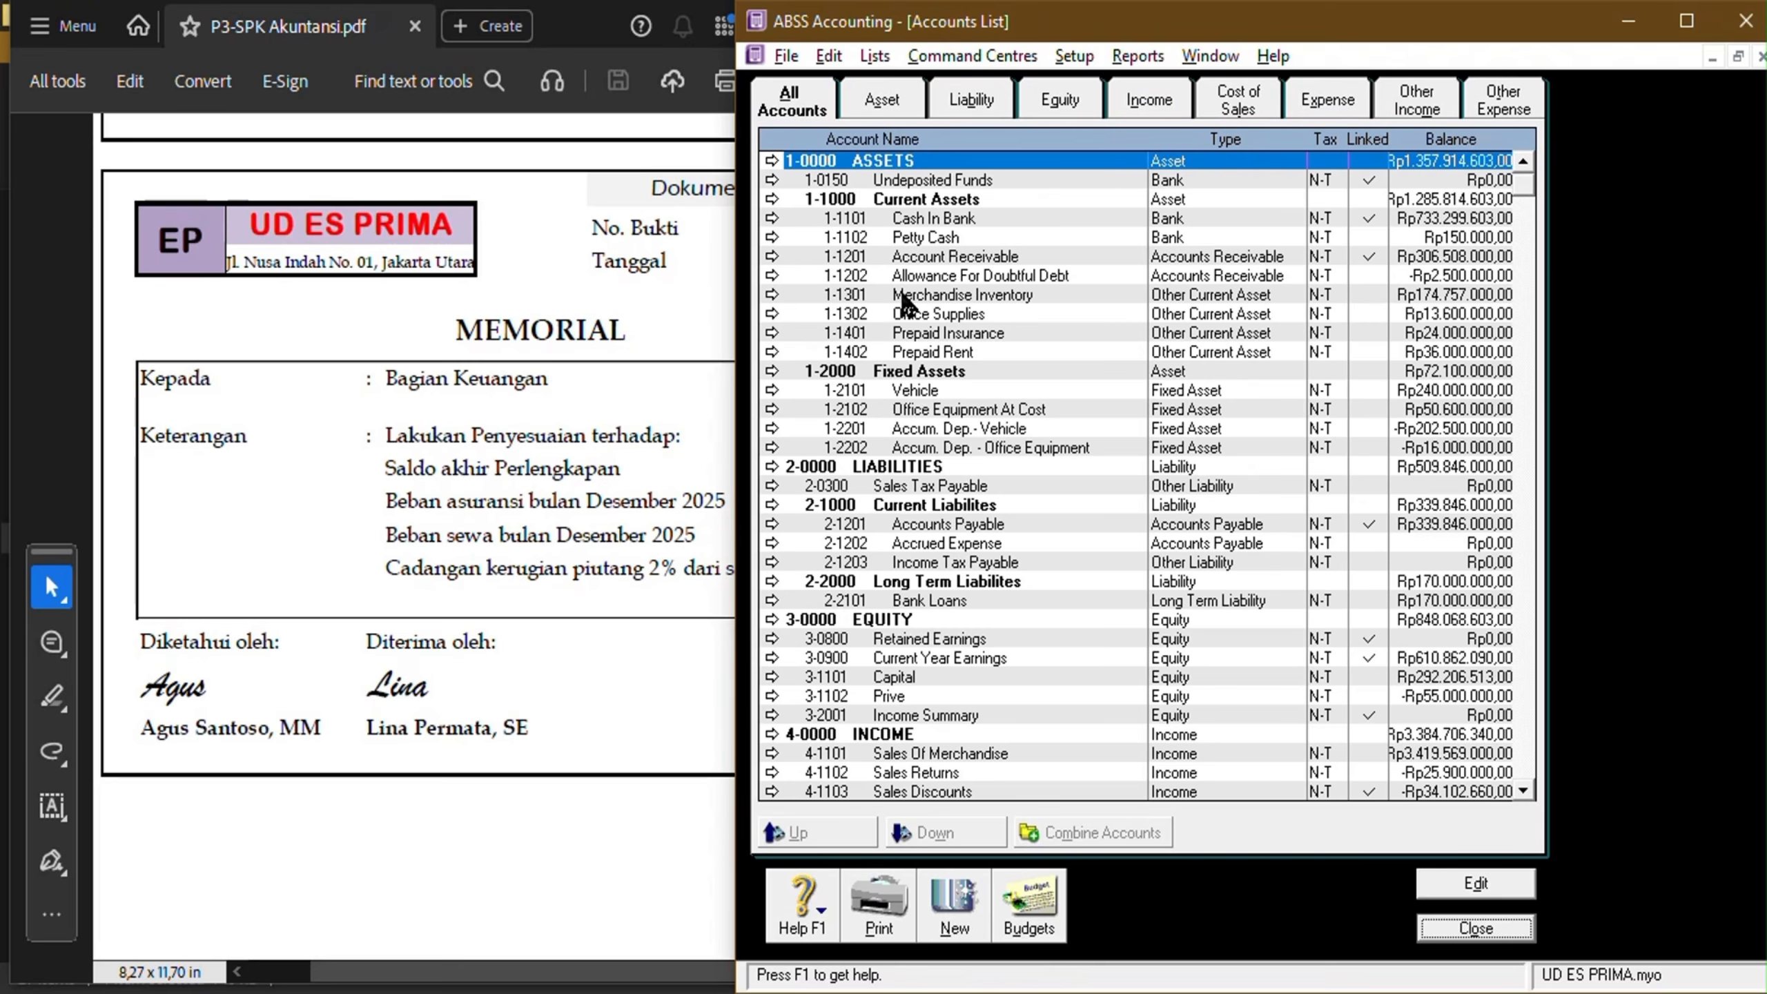
click(950, 315)
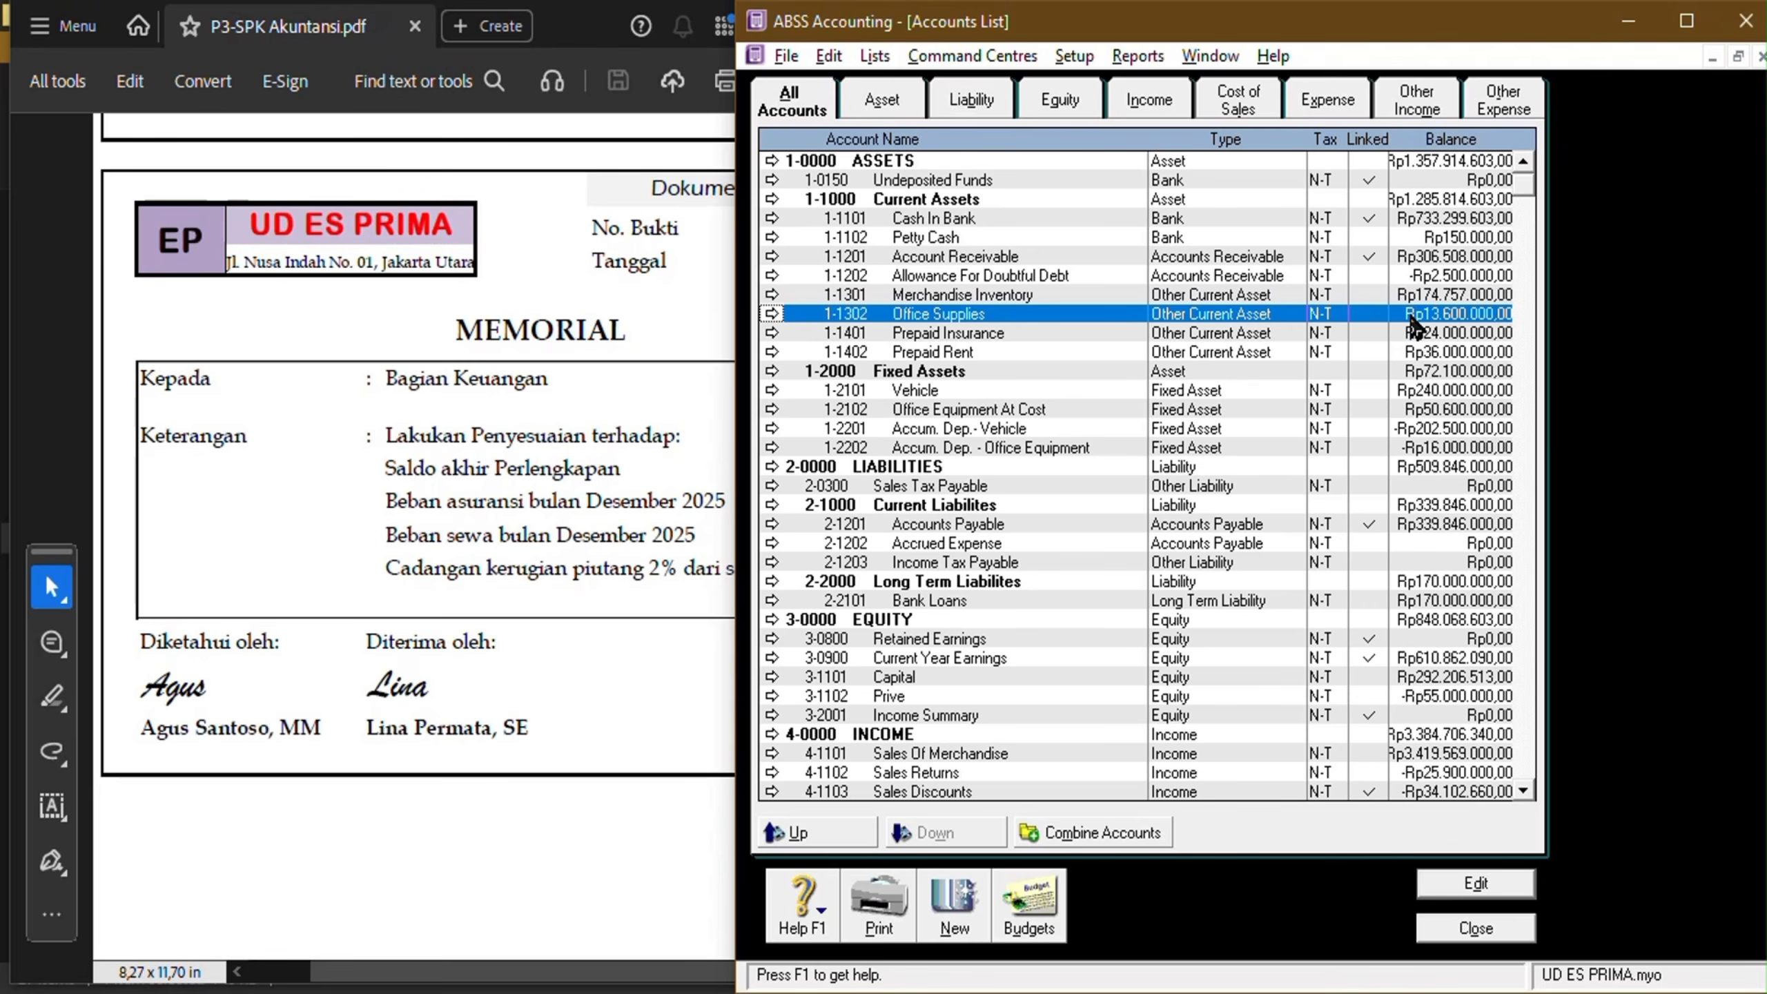
click(293, 517)
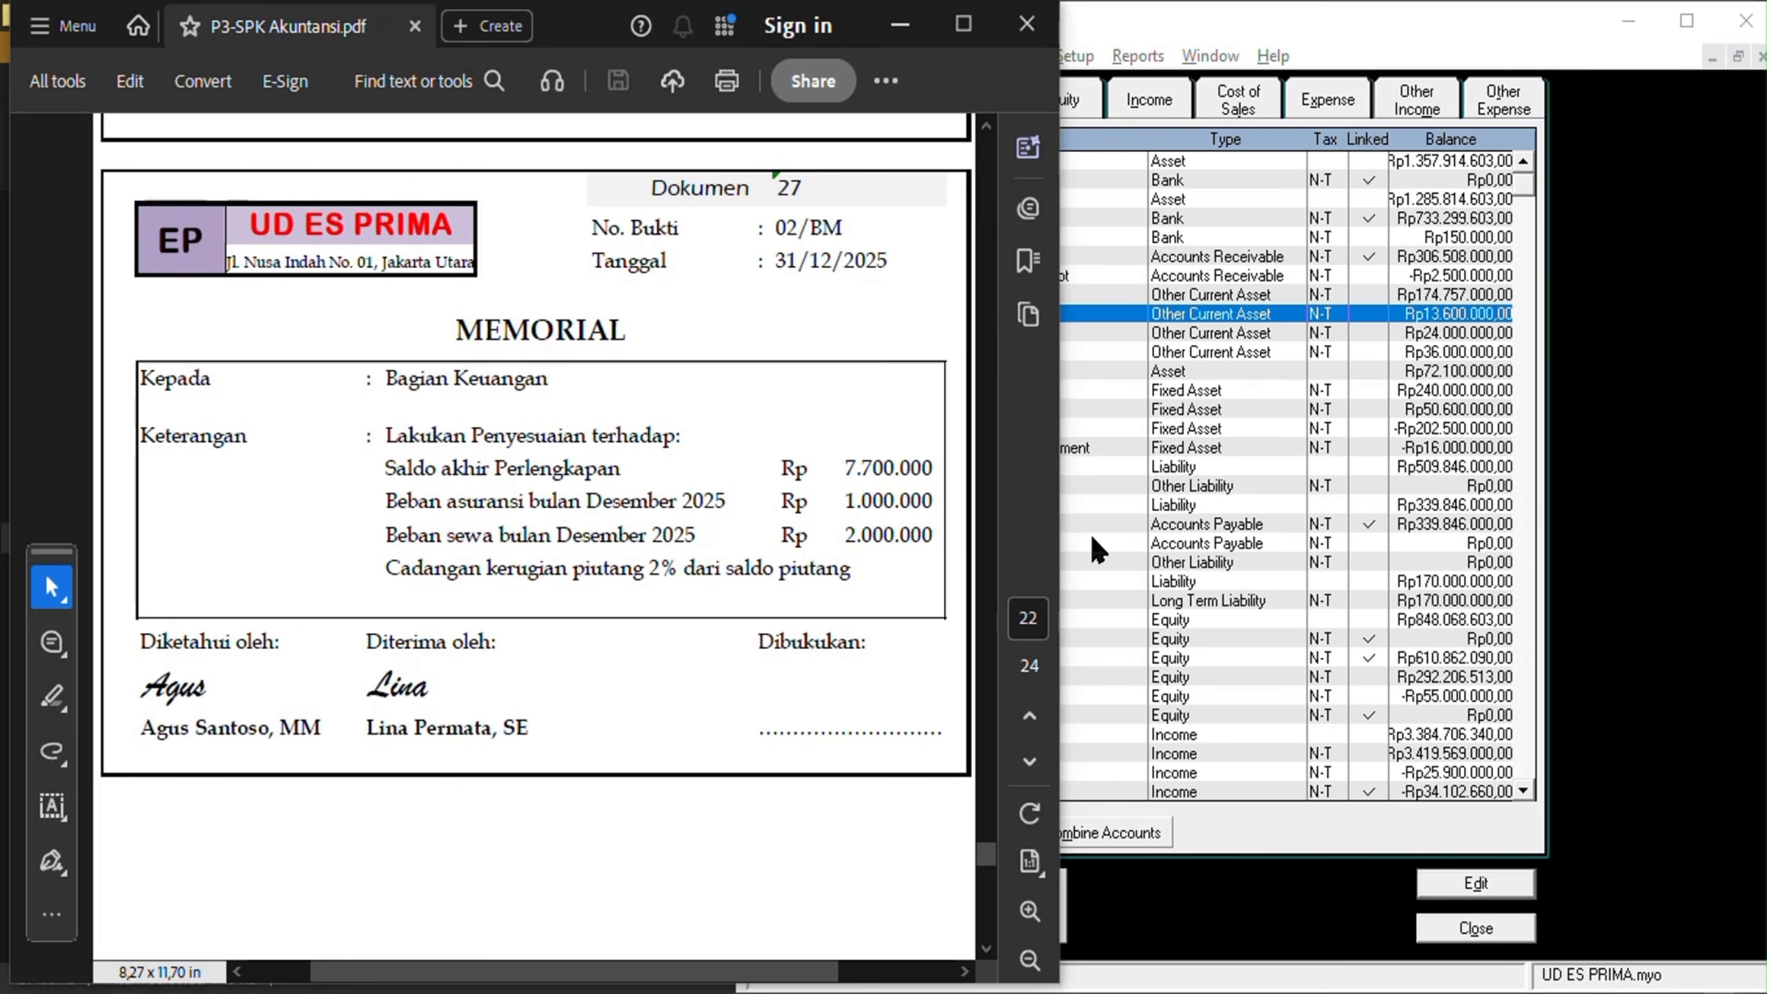
click(1453, 928)
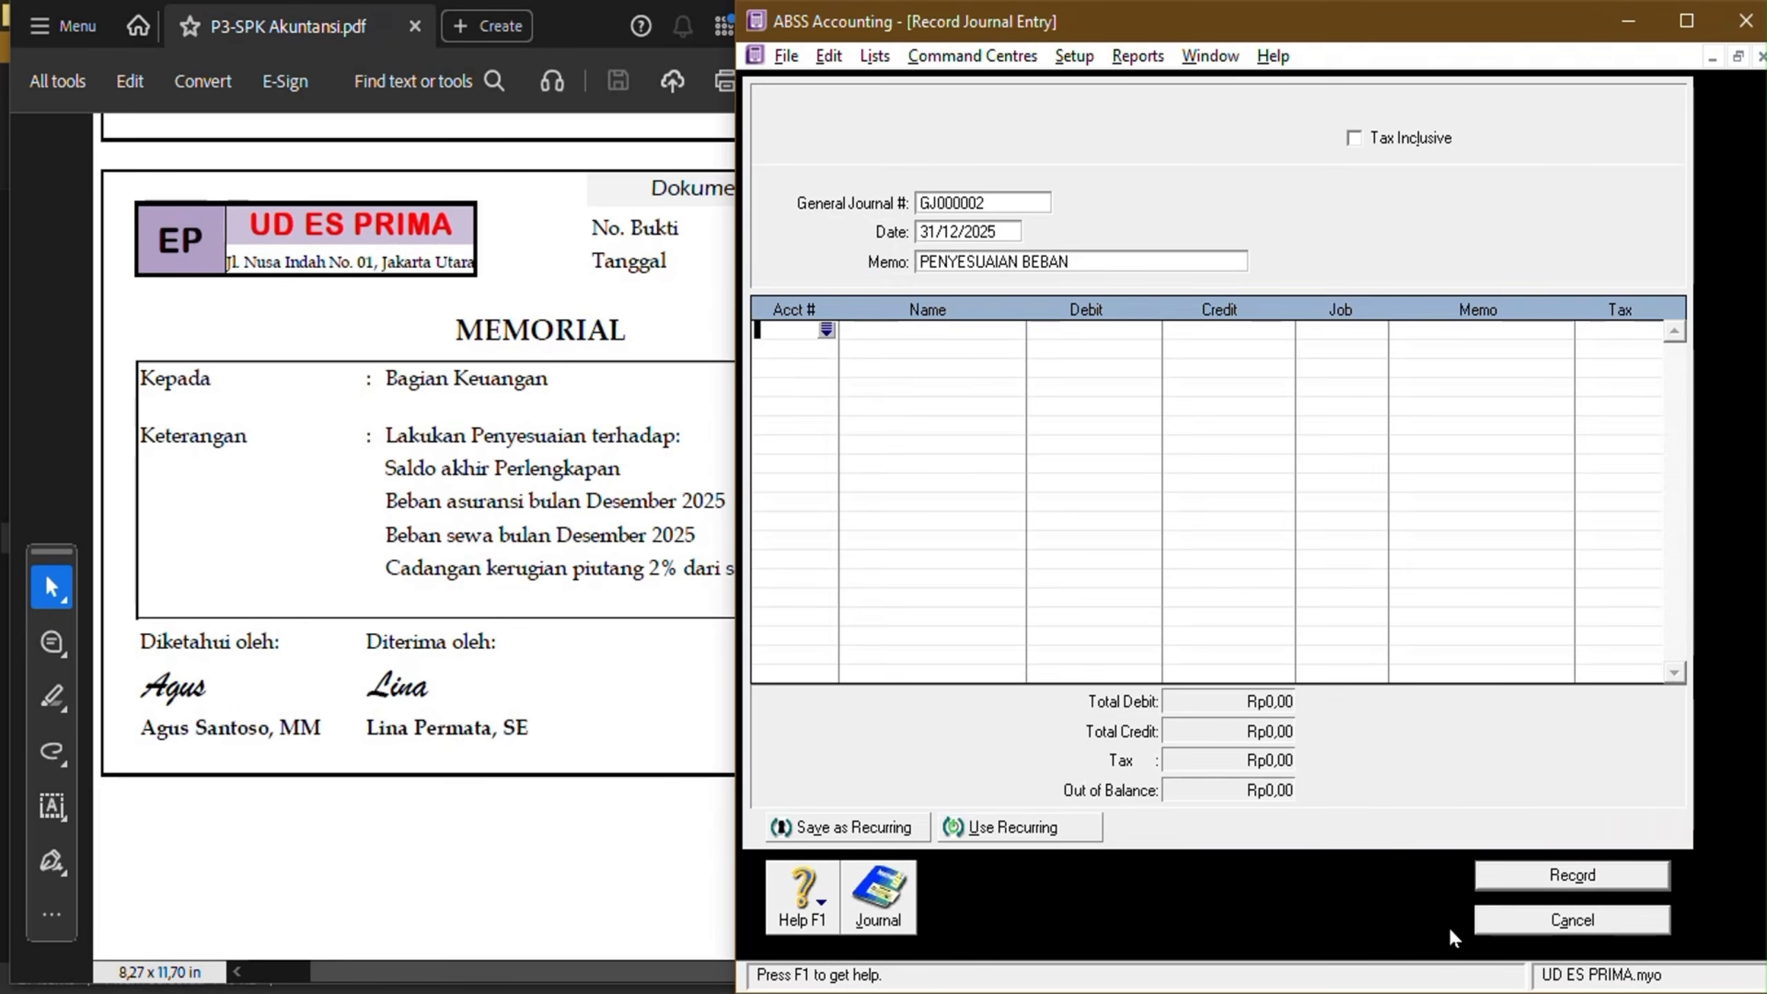
Assign account 6-1102 Office Supplies Expense to the first line of the journal entry.
click(827, 328)
text(6)
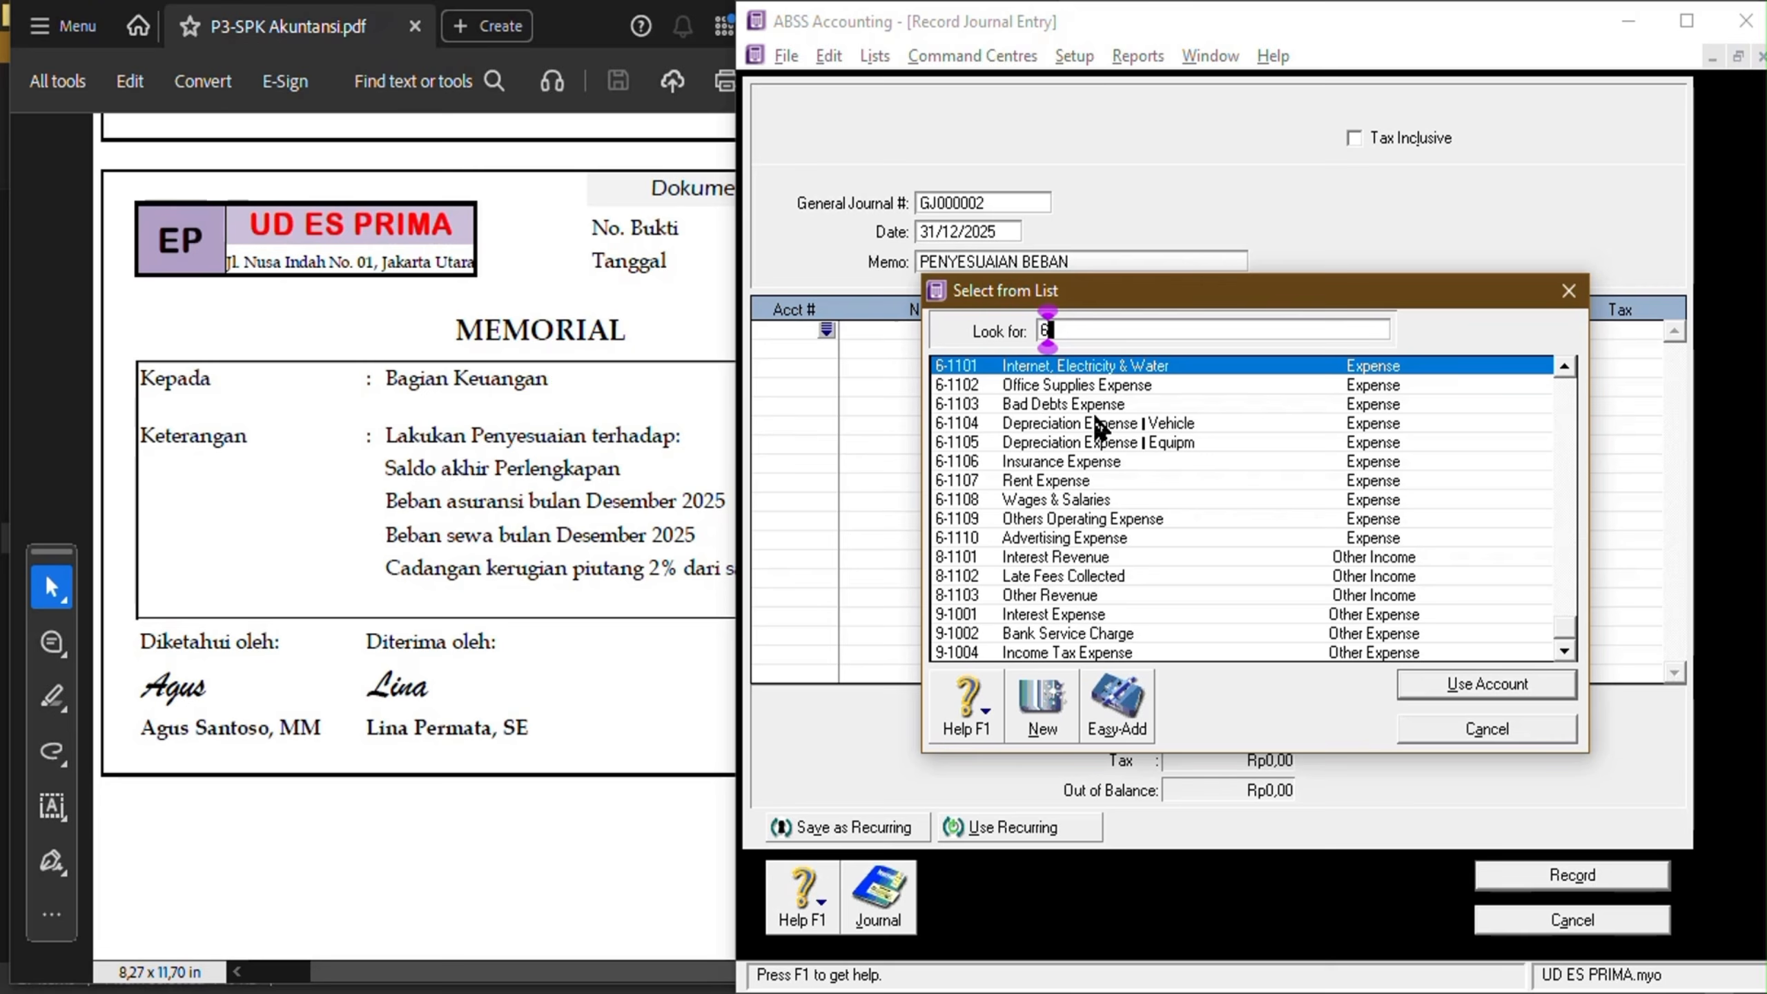
text(-1102)
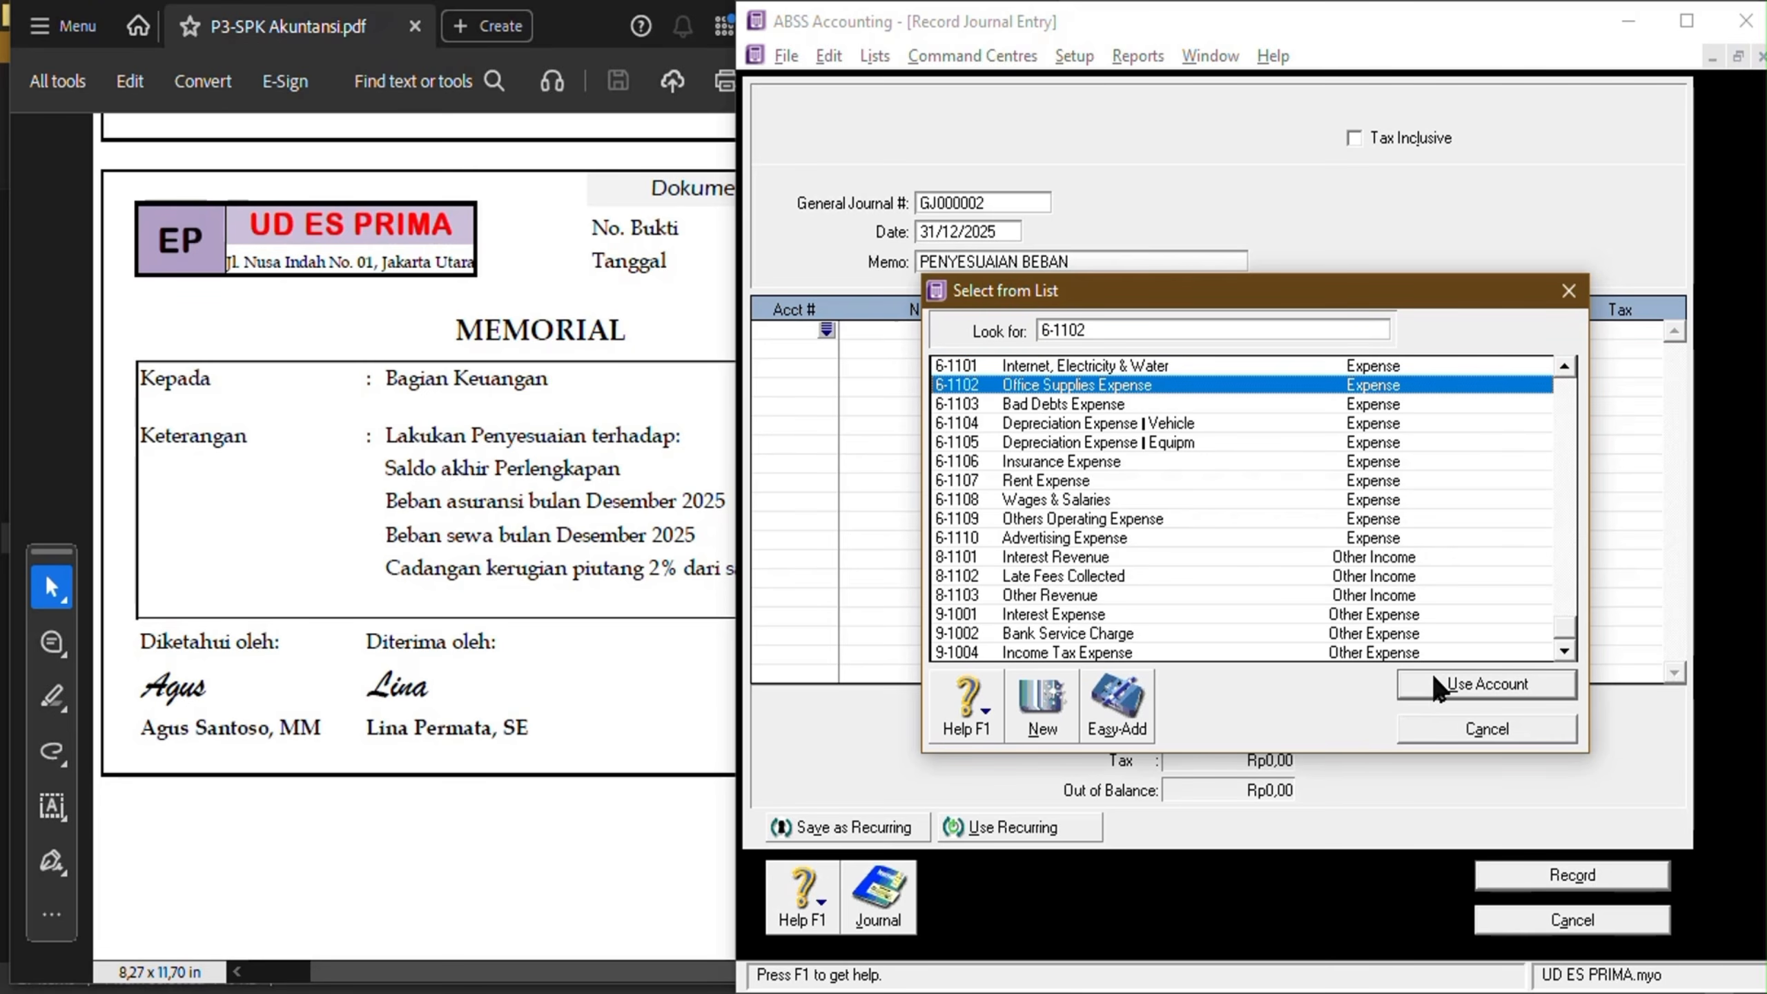
click(1486, 683)
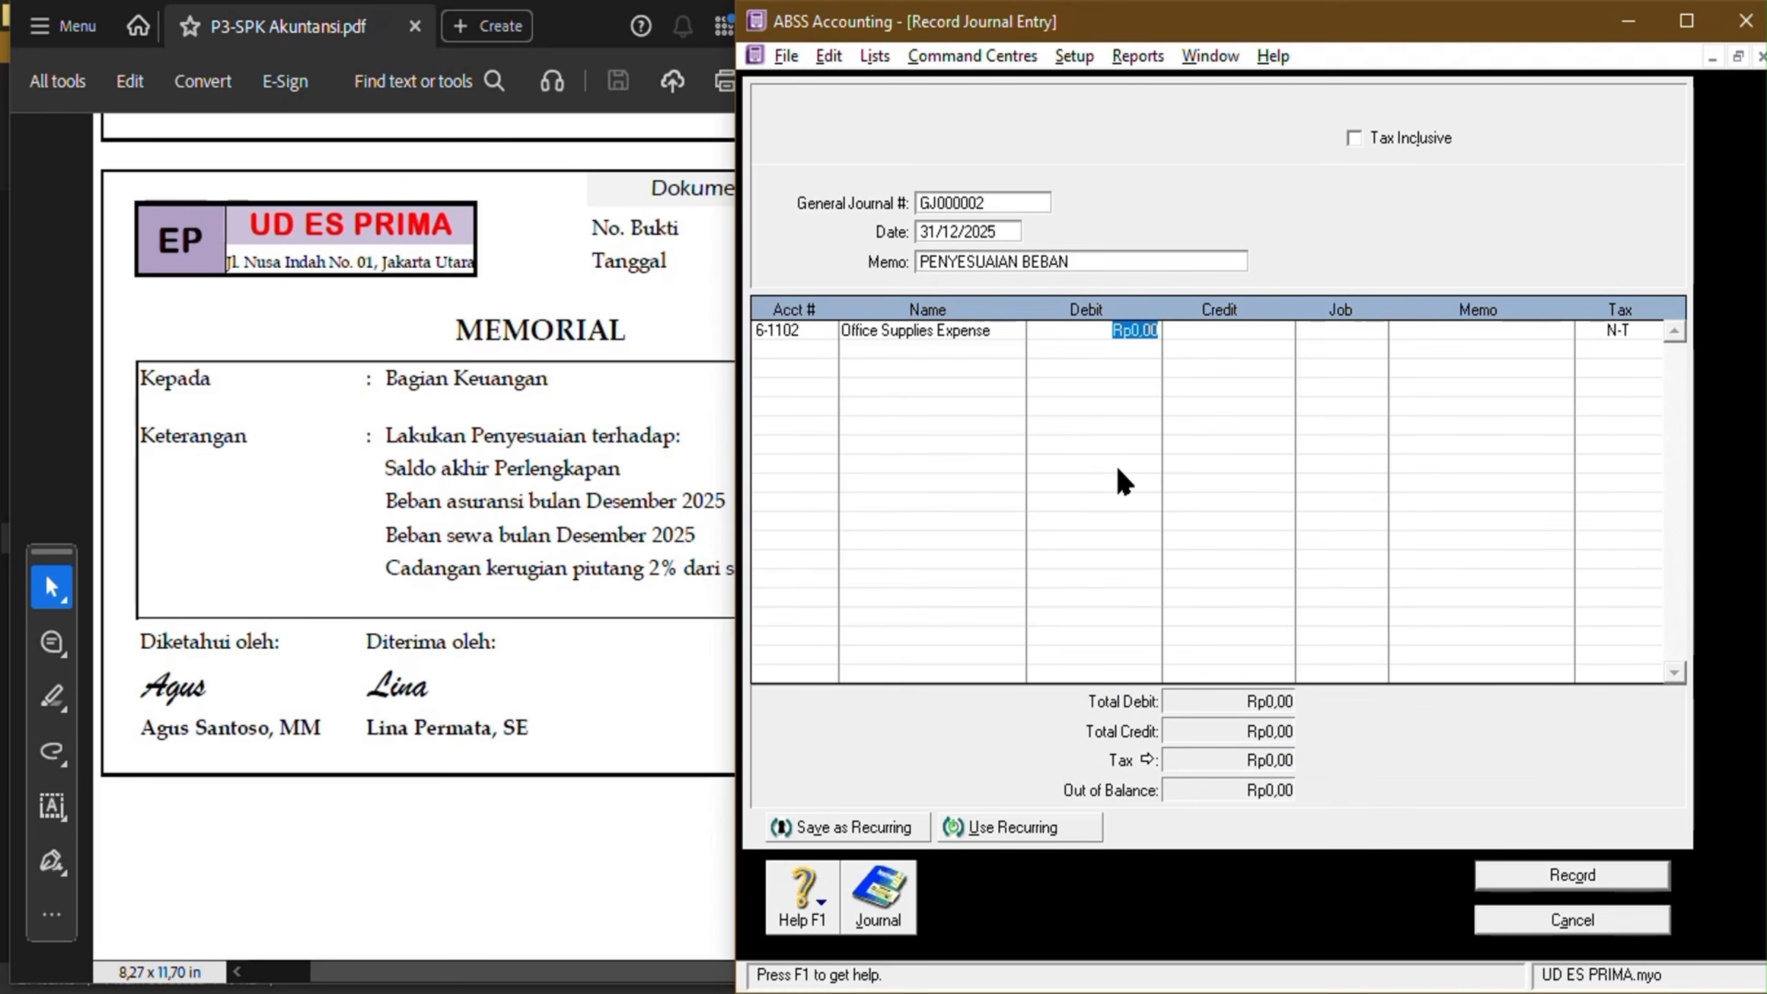
Debit Office Supplies Expense with Rp5.900.000, calculated as 13600000 minus the 7700000 closing balance from memorial 02/BM.
text(136000)
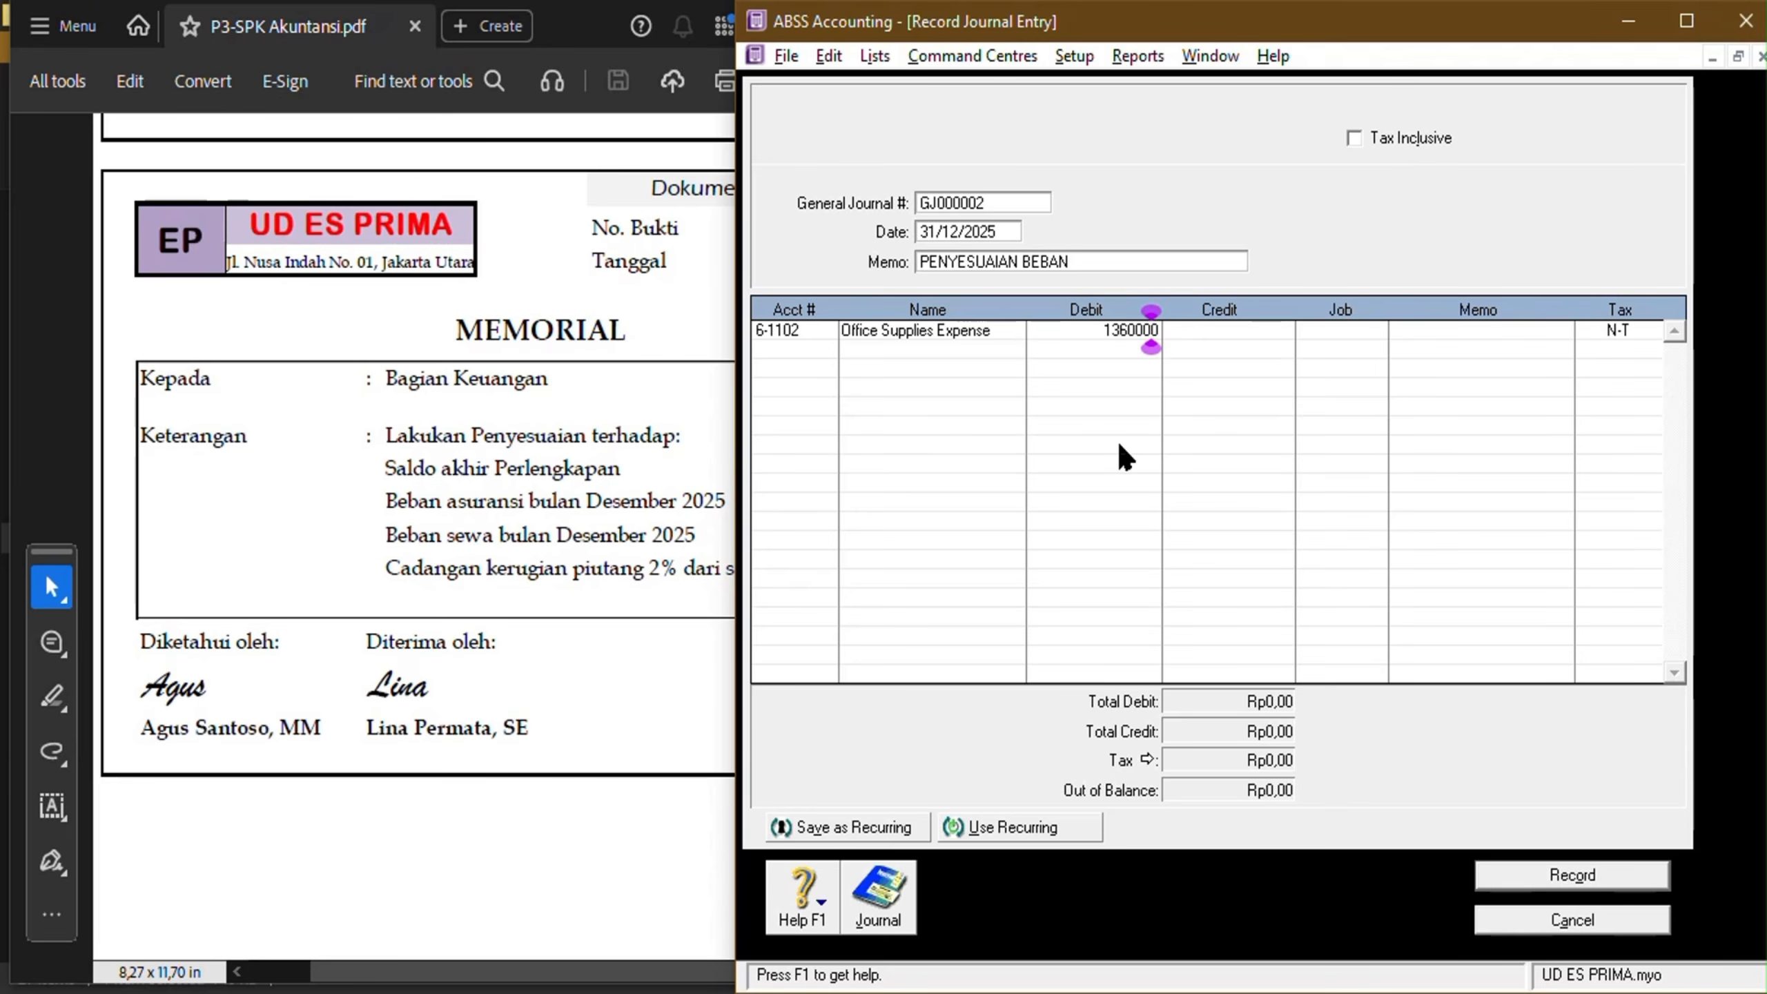
text(0)
key(space)
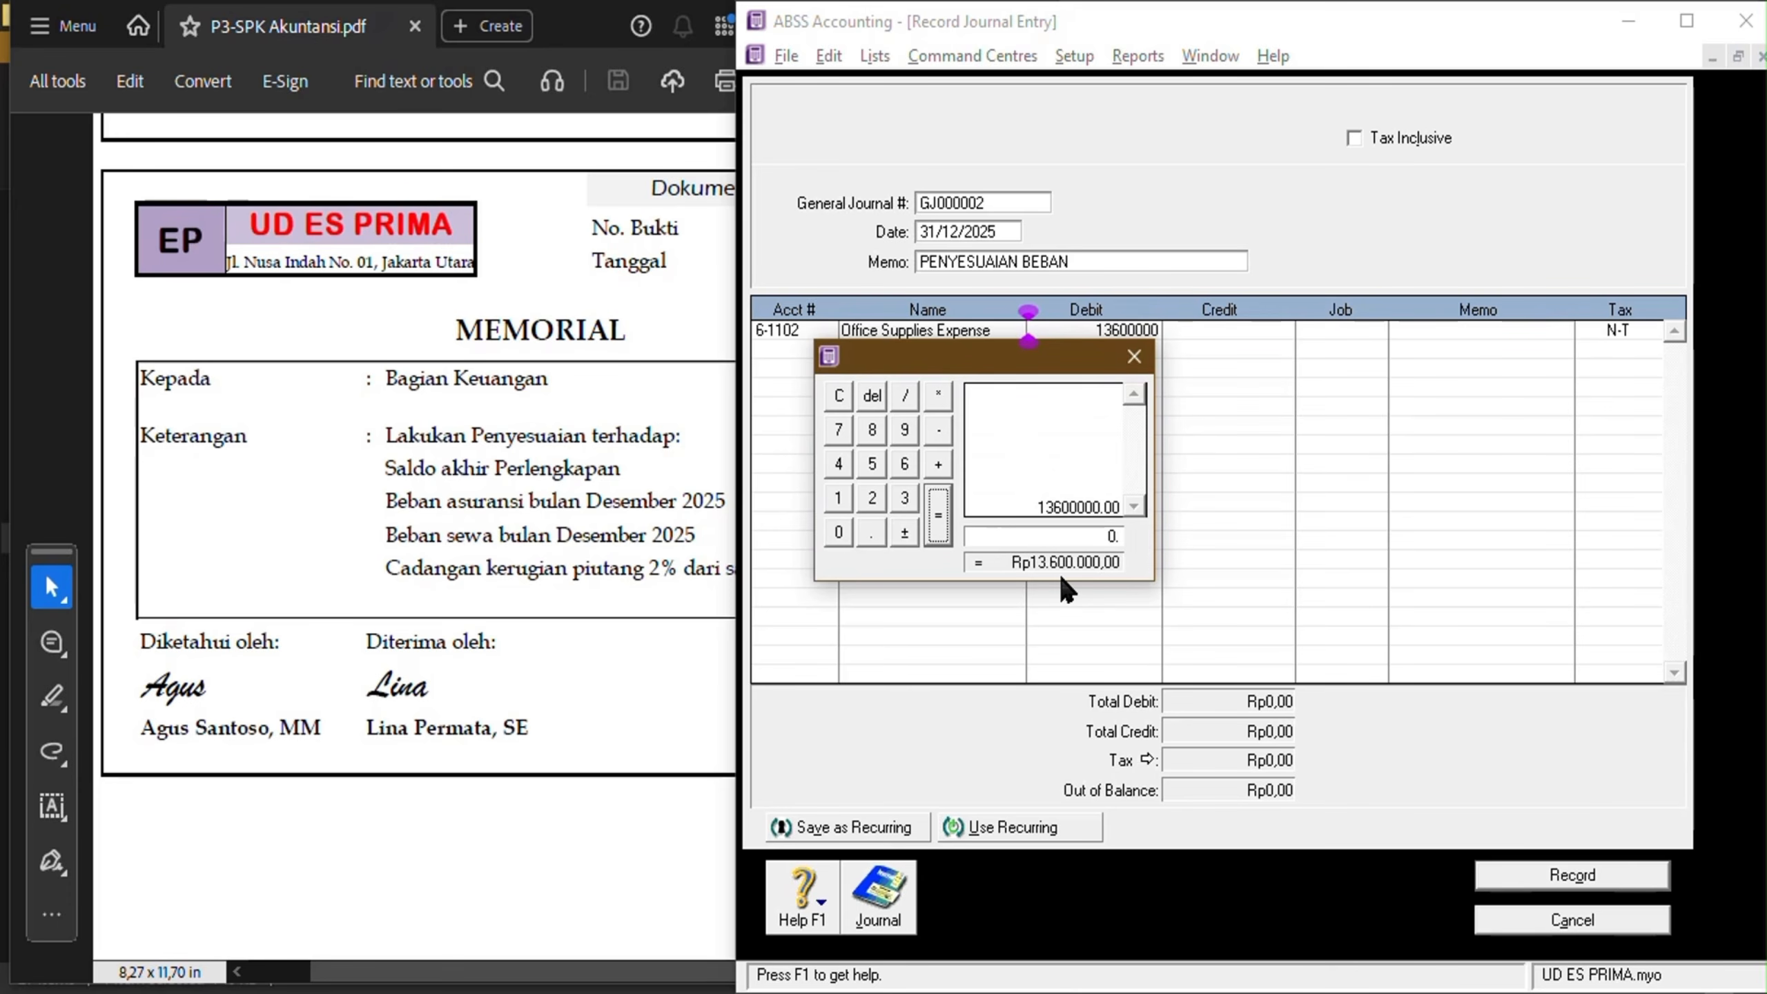
click(642, 610)
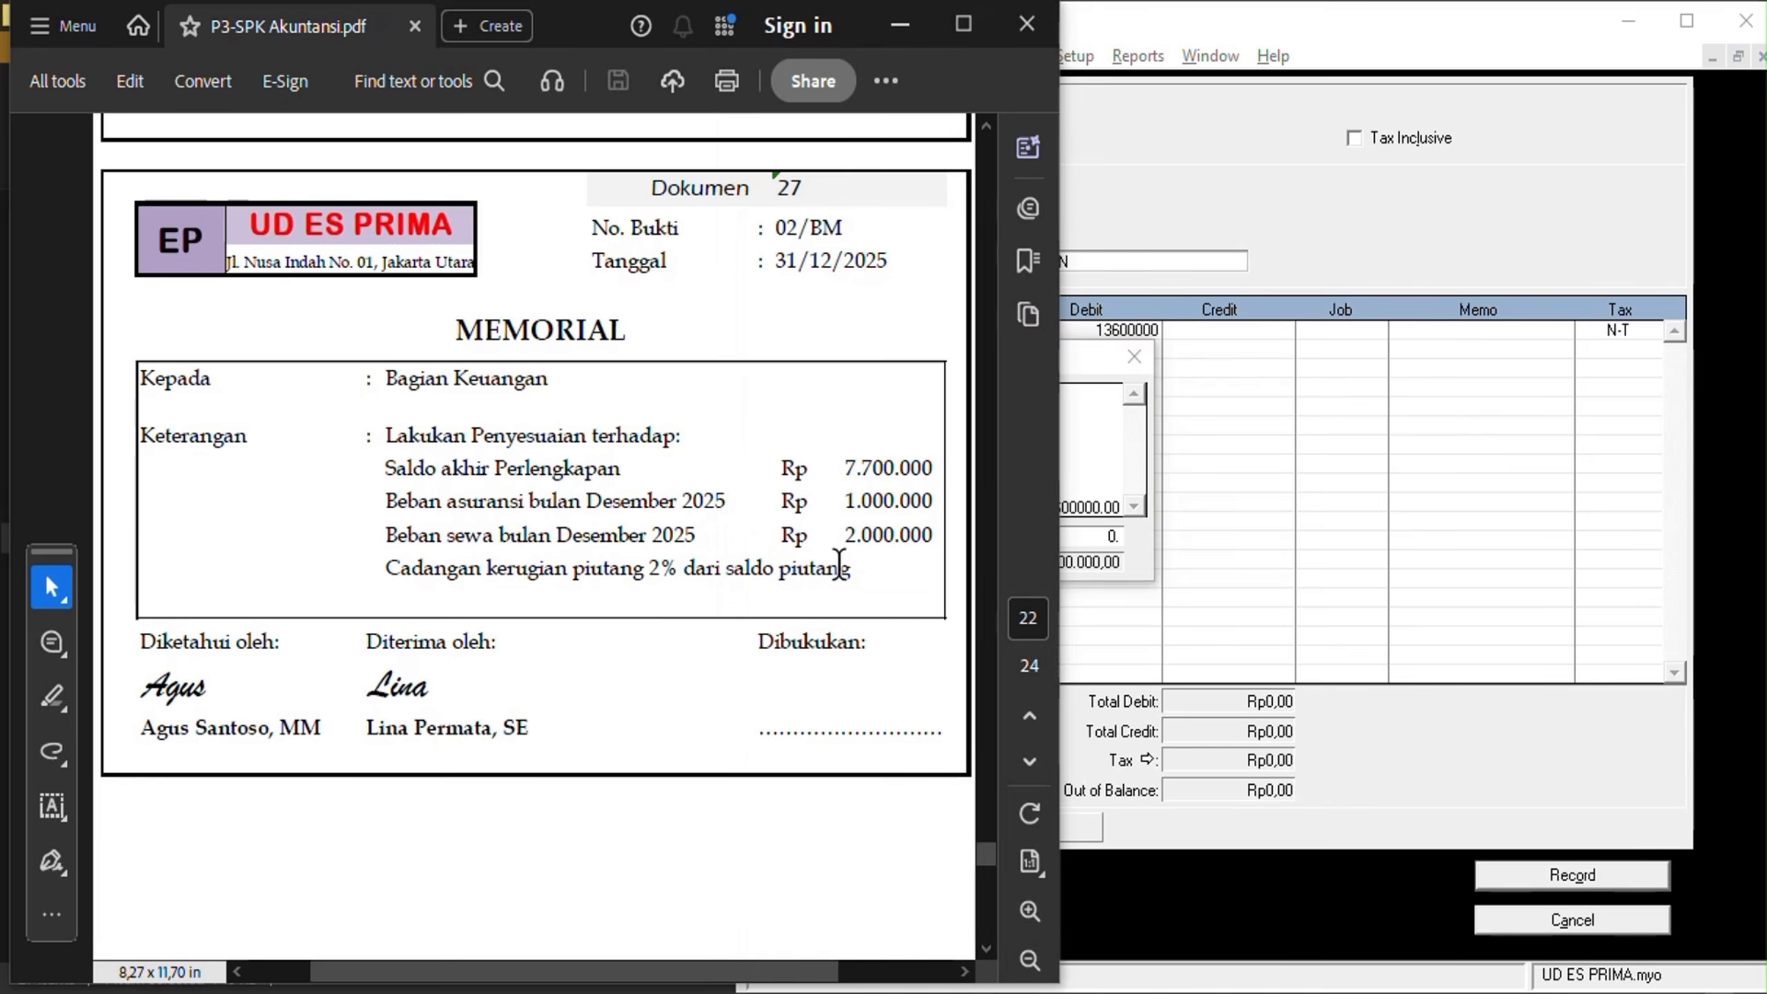
click(1082, 345)
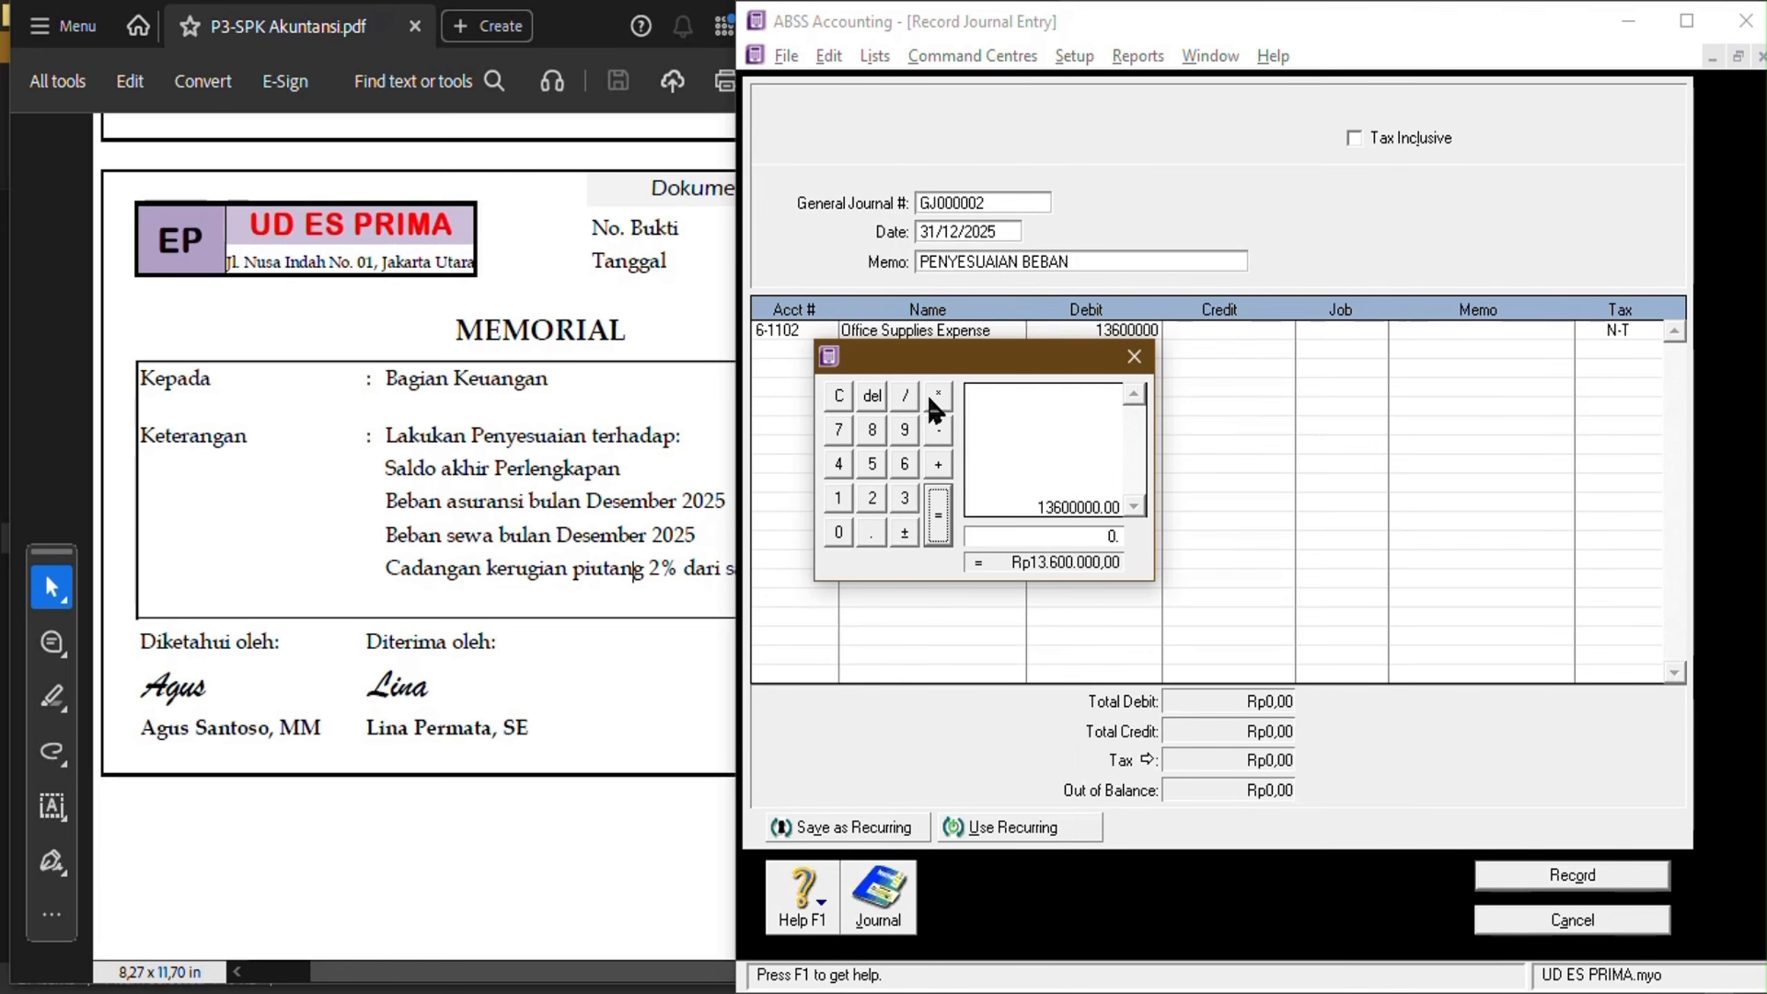
click(939, 431)
click(842, 422)
click(842, 425)
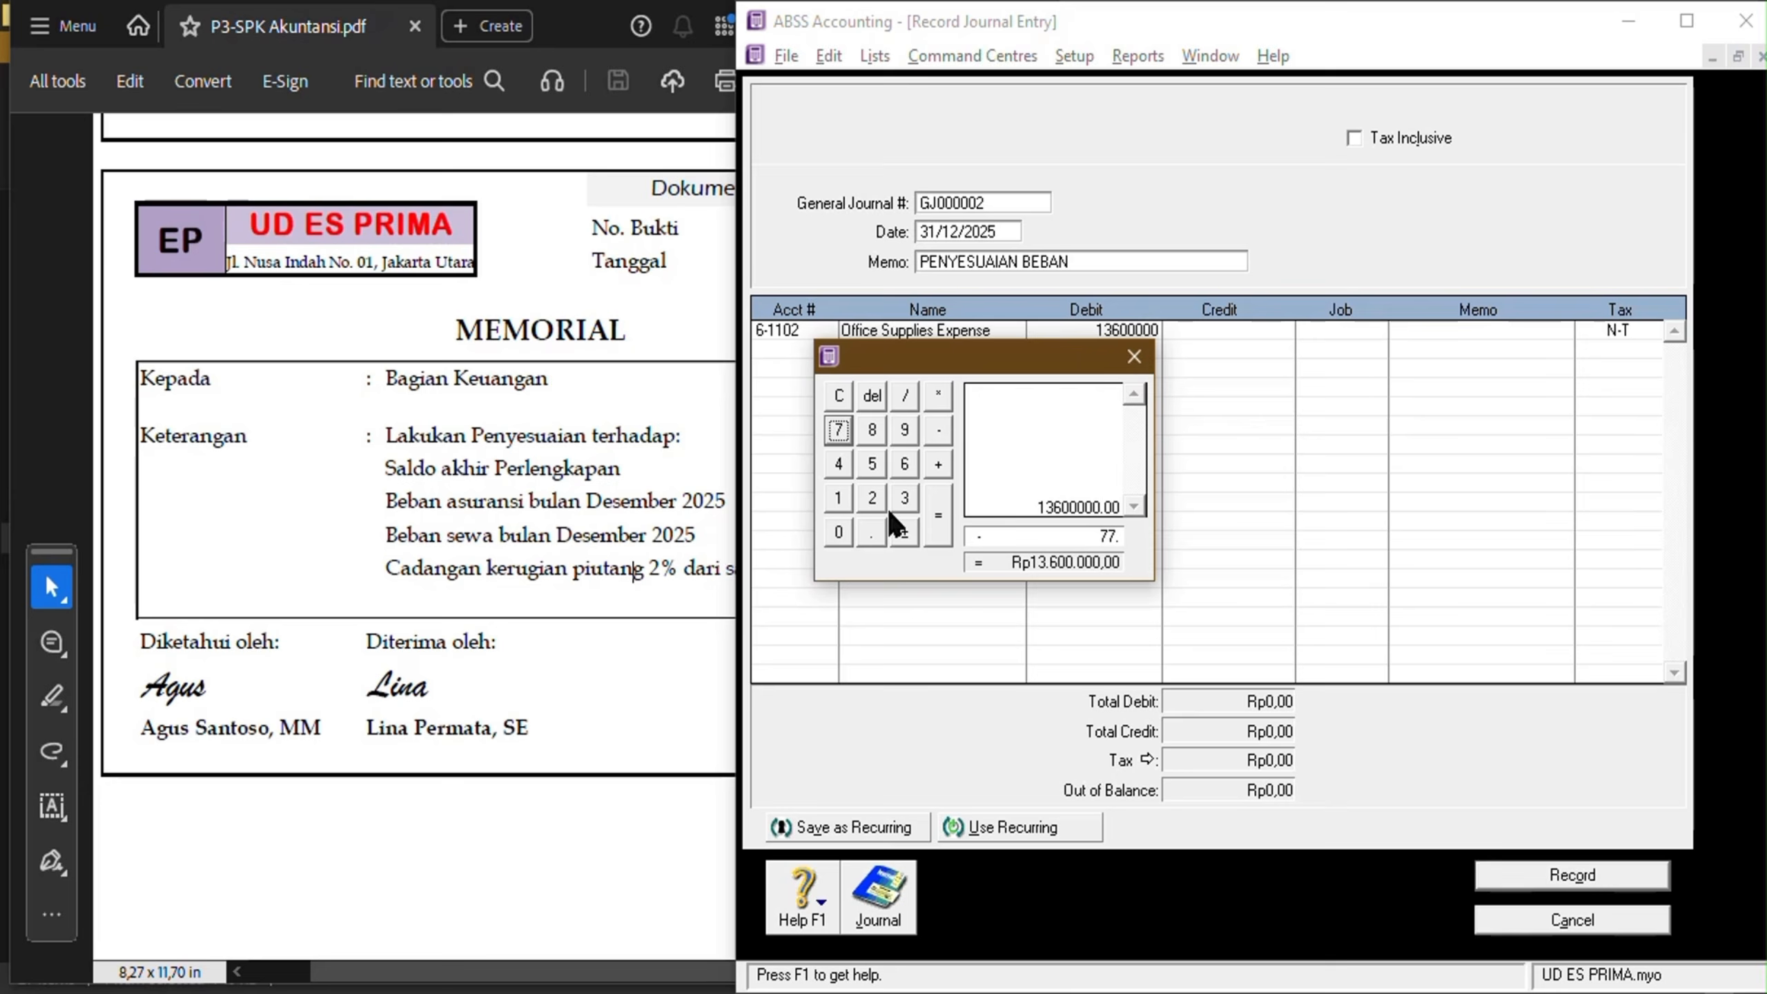
click(837, 532)
click(837, 533)
click(837, 532)
click(838, 532)
click(838, 532)
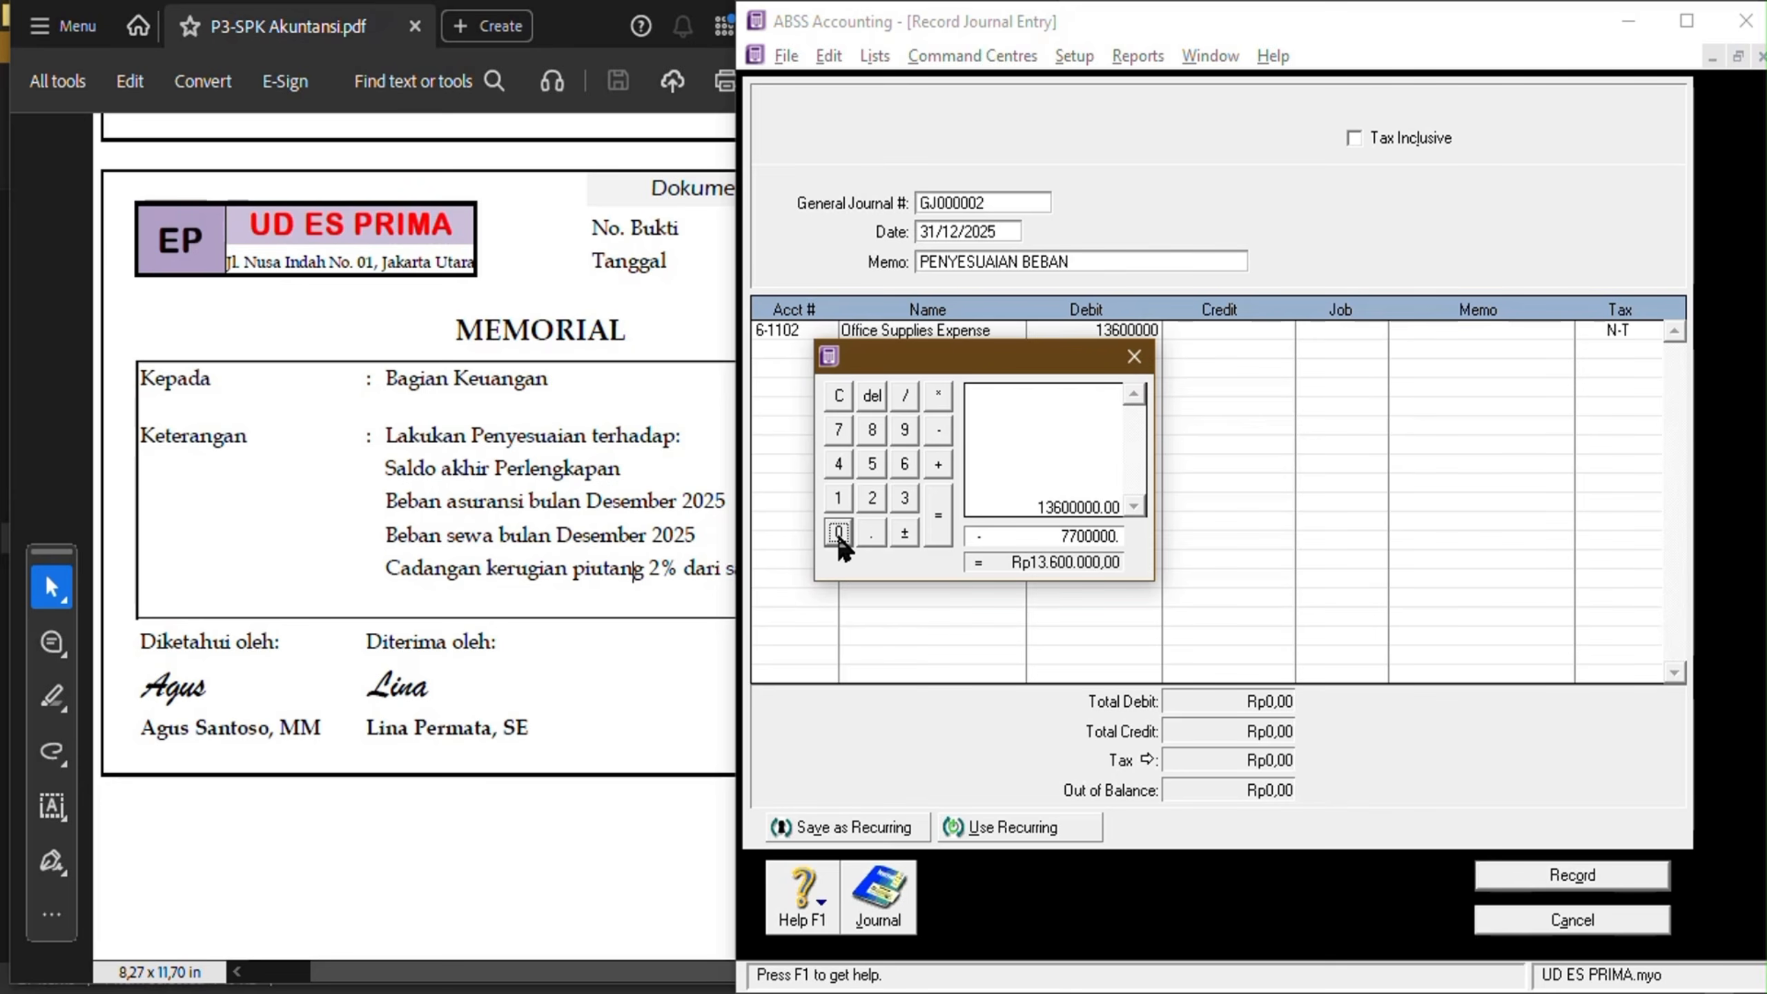
click(931, 506)
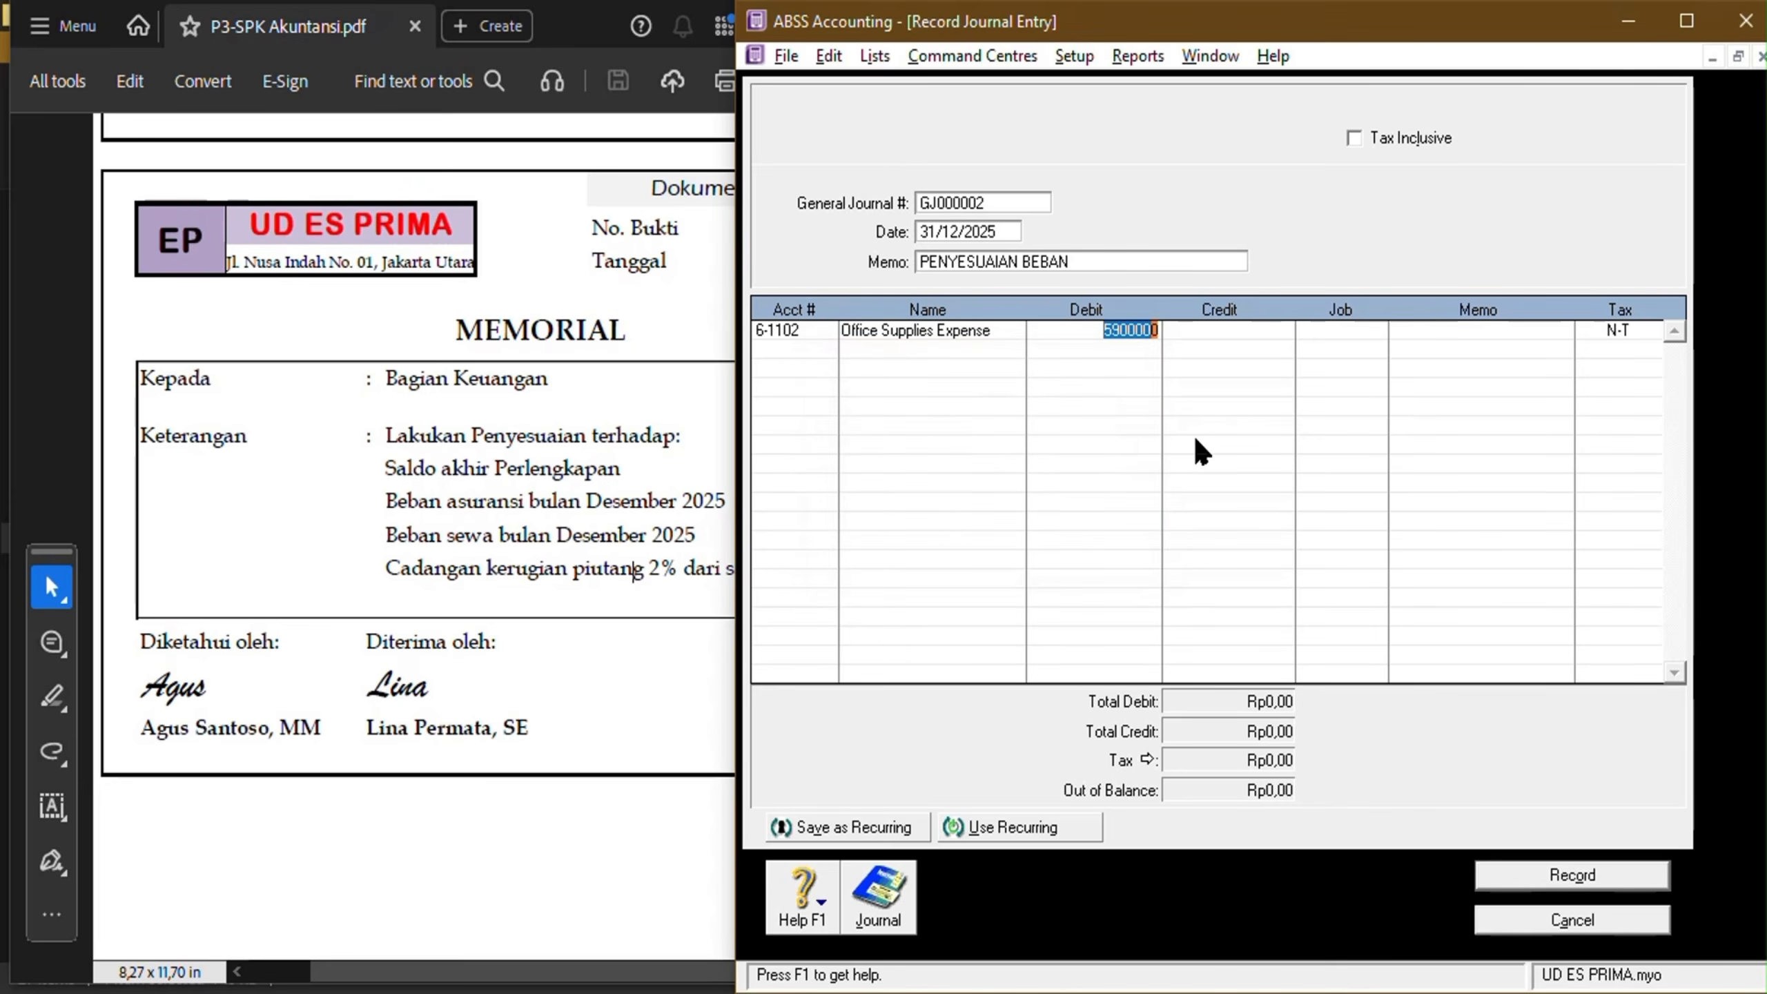
key(Tab)
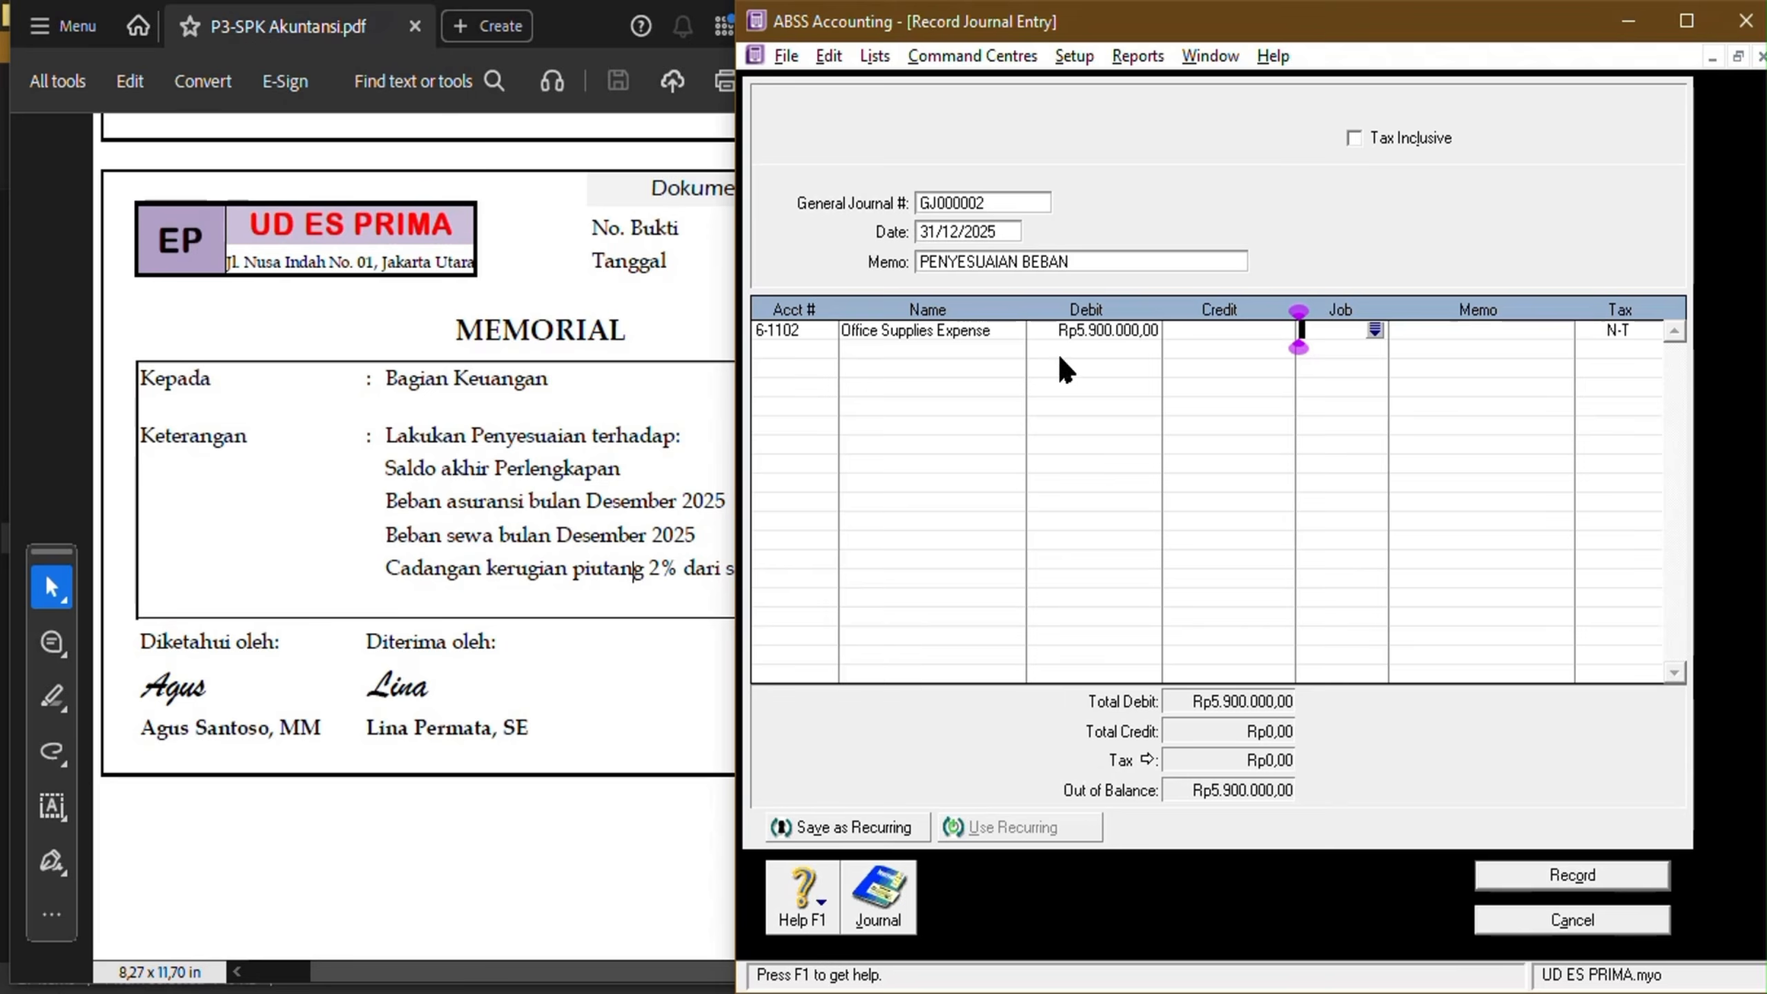
Review the supplies, insurance and rent adjustment amounts in memorial 02/BM against the journal entry.
click(451, 584)
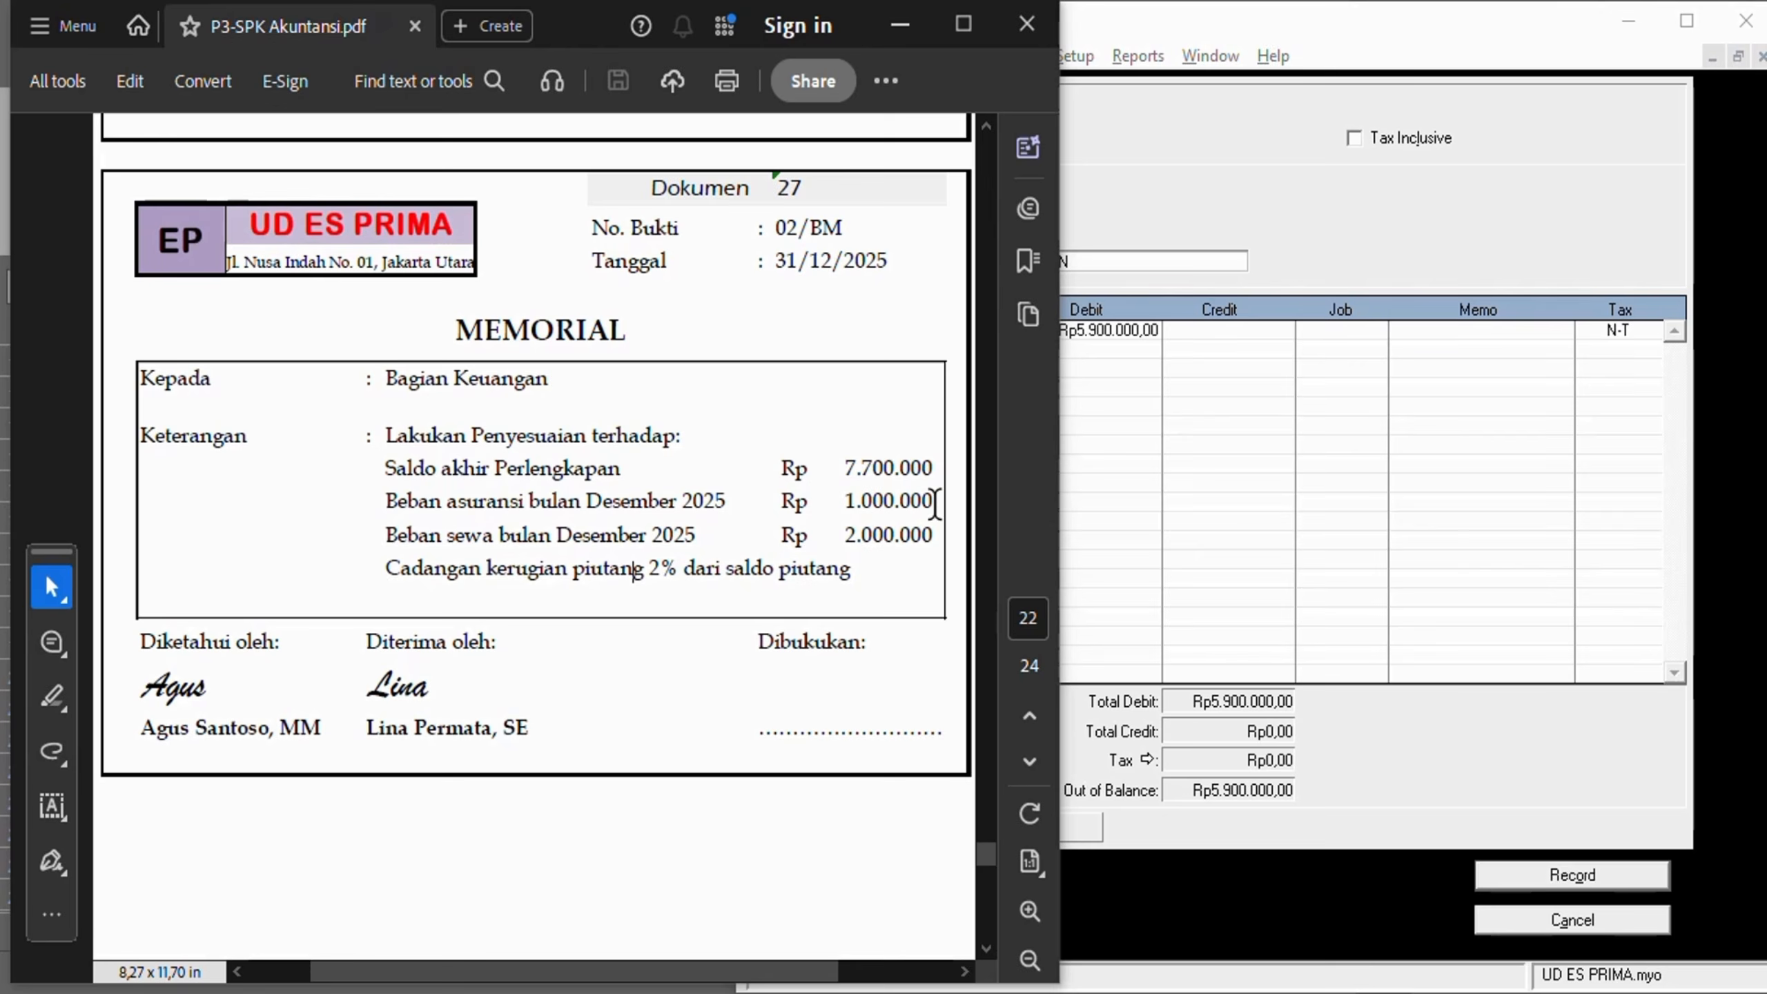
click(1333, 198)
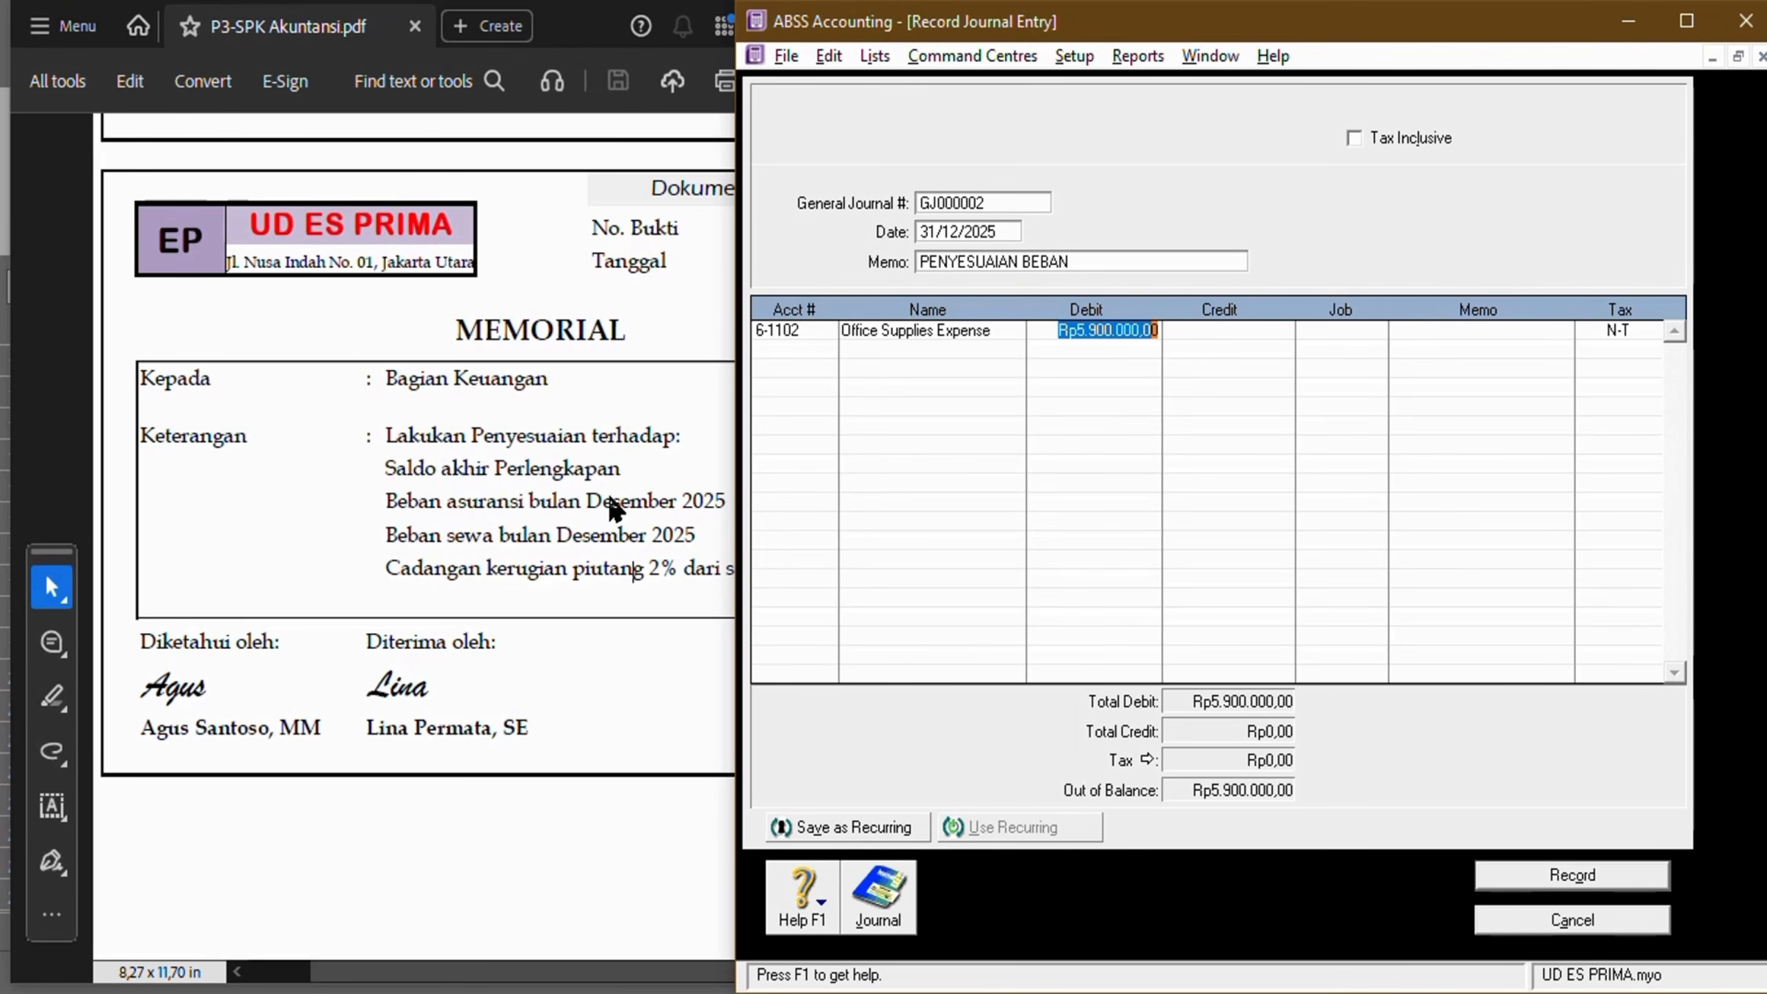
click(358, 465)
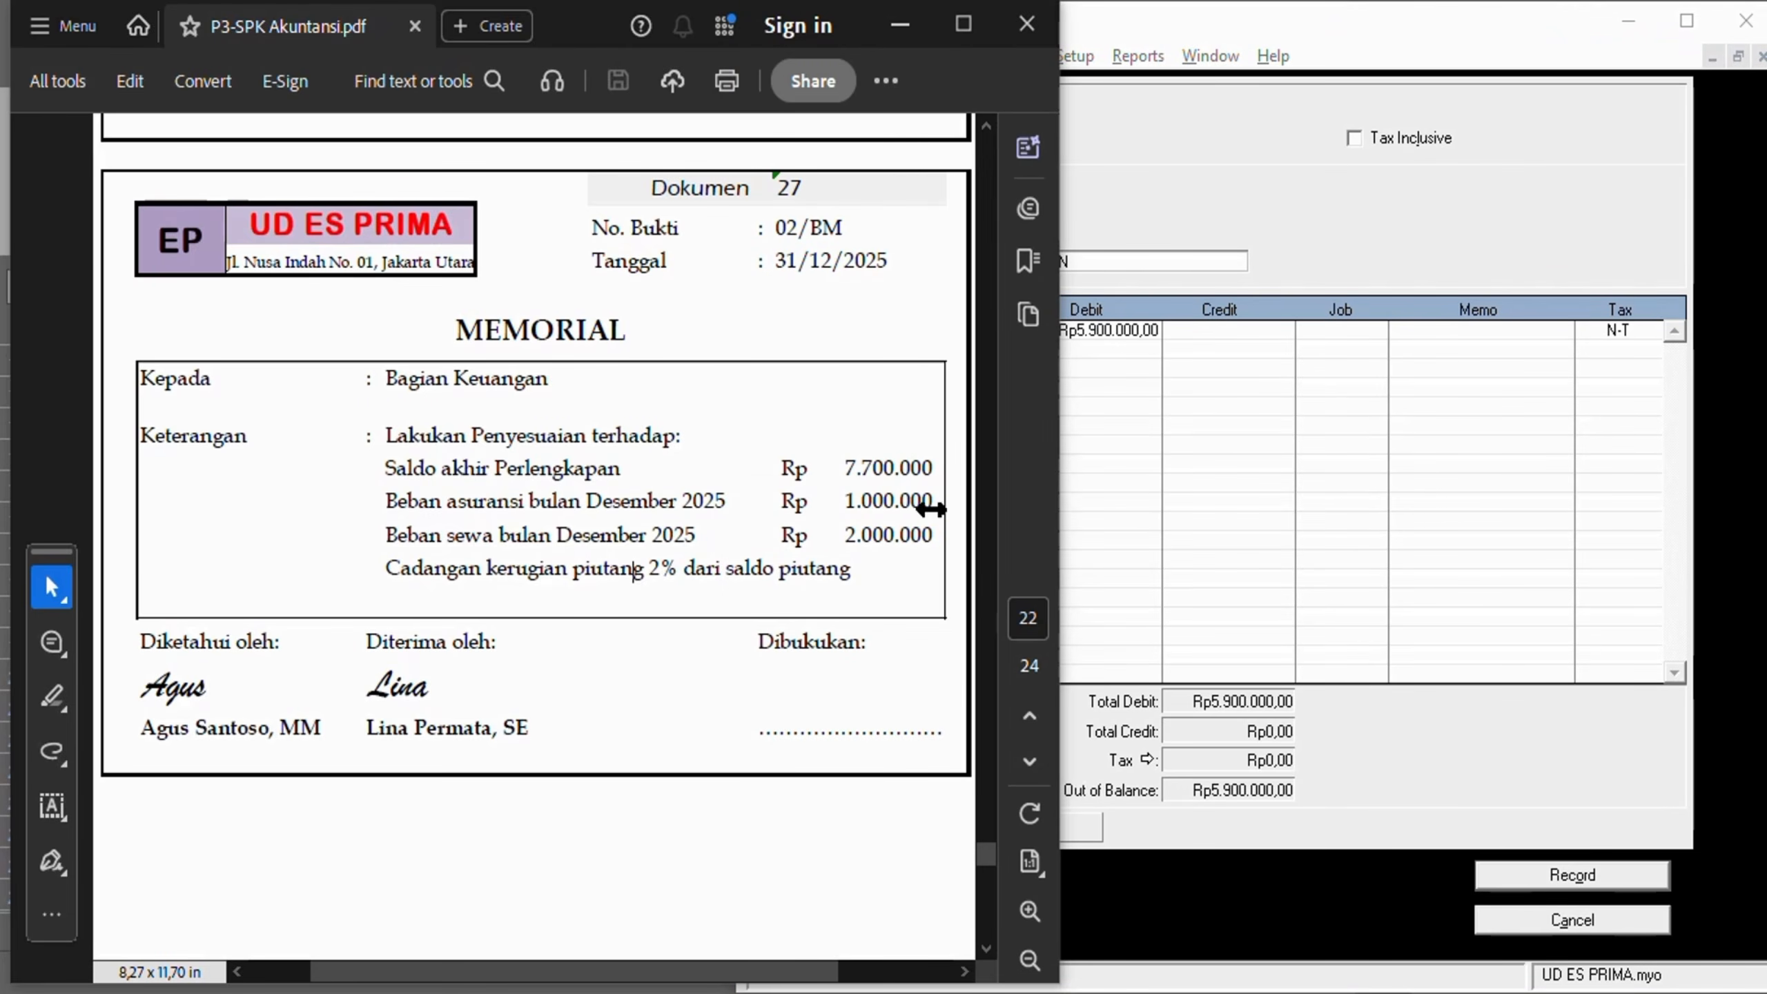
click(1207, 480)
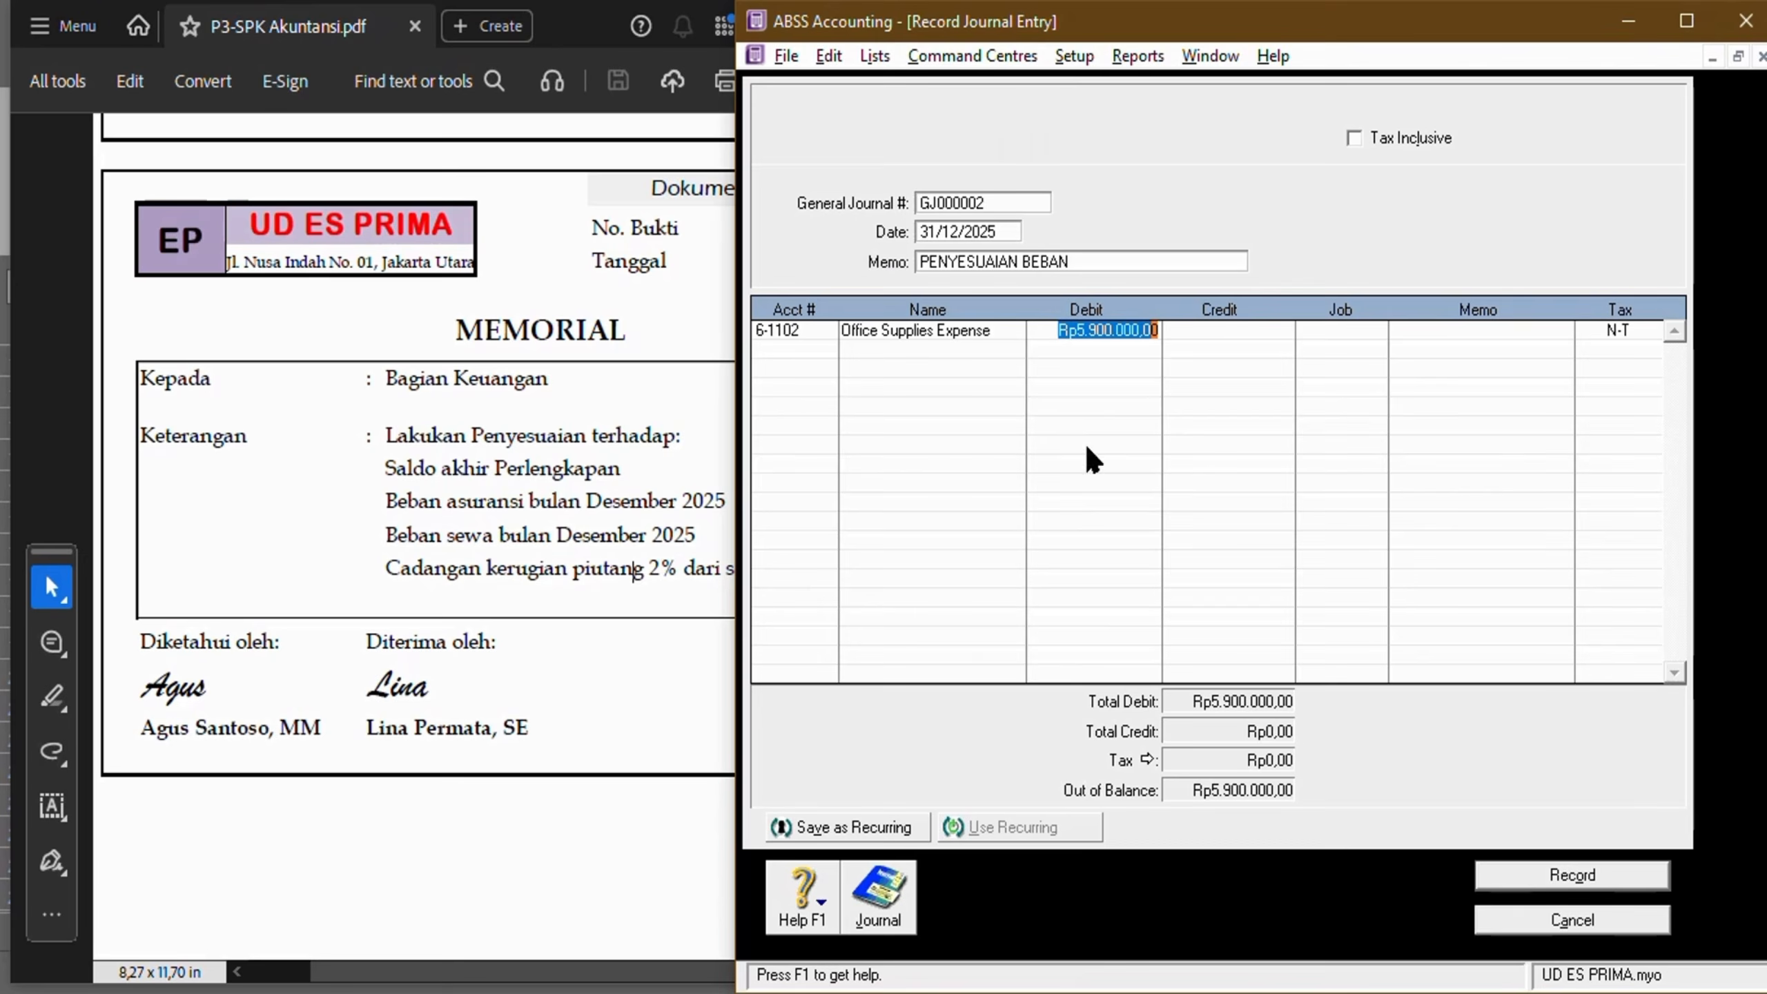
Add account 6-1106 Insurance Expense as the second journal line and debit it with the Rp1.000.000 from memorial 02/BM.
click(802, 348)
click(827, 347)
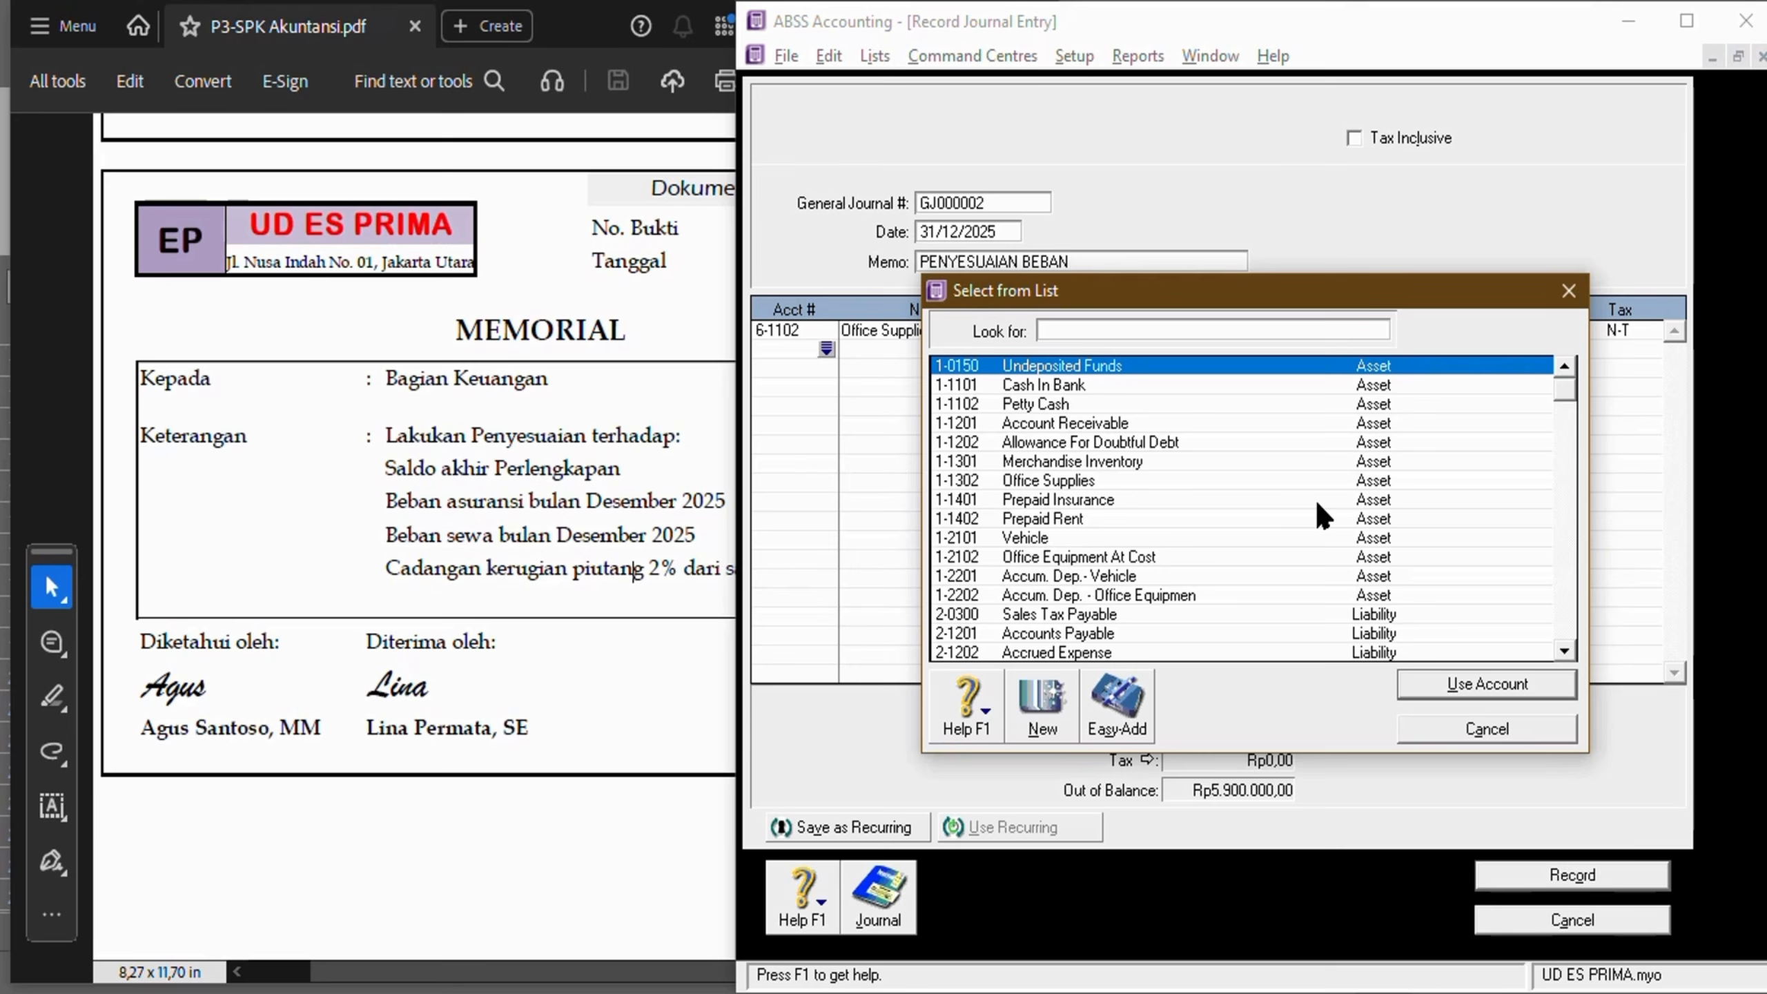
text(6)
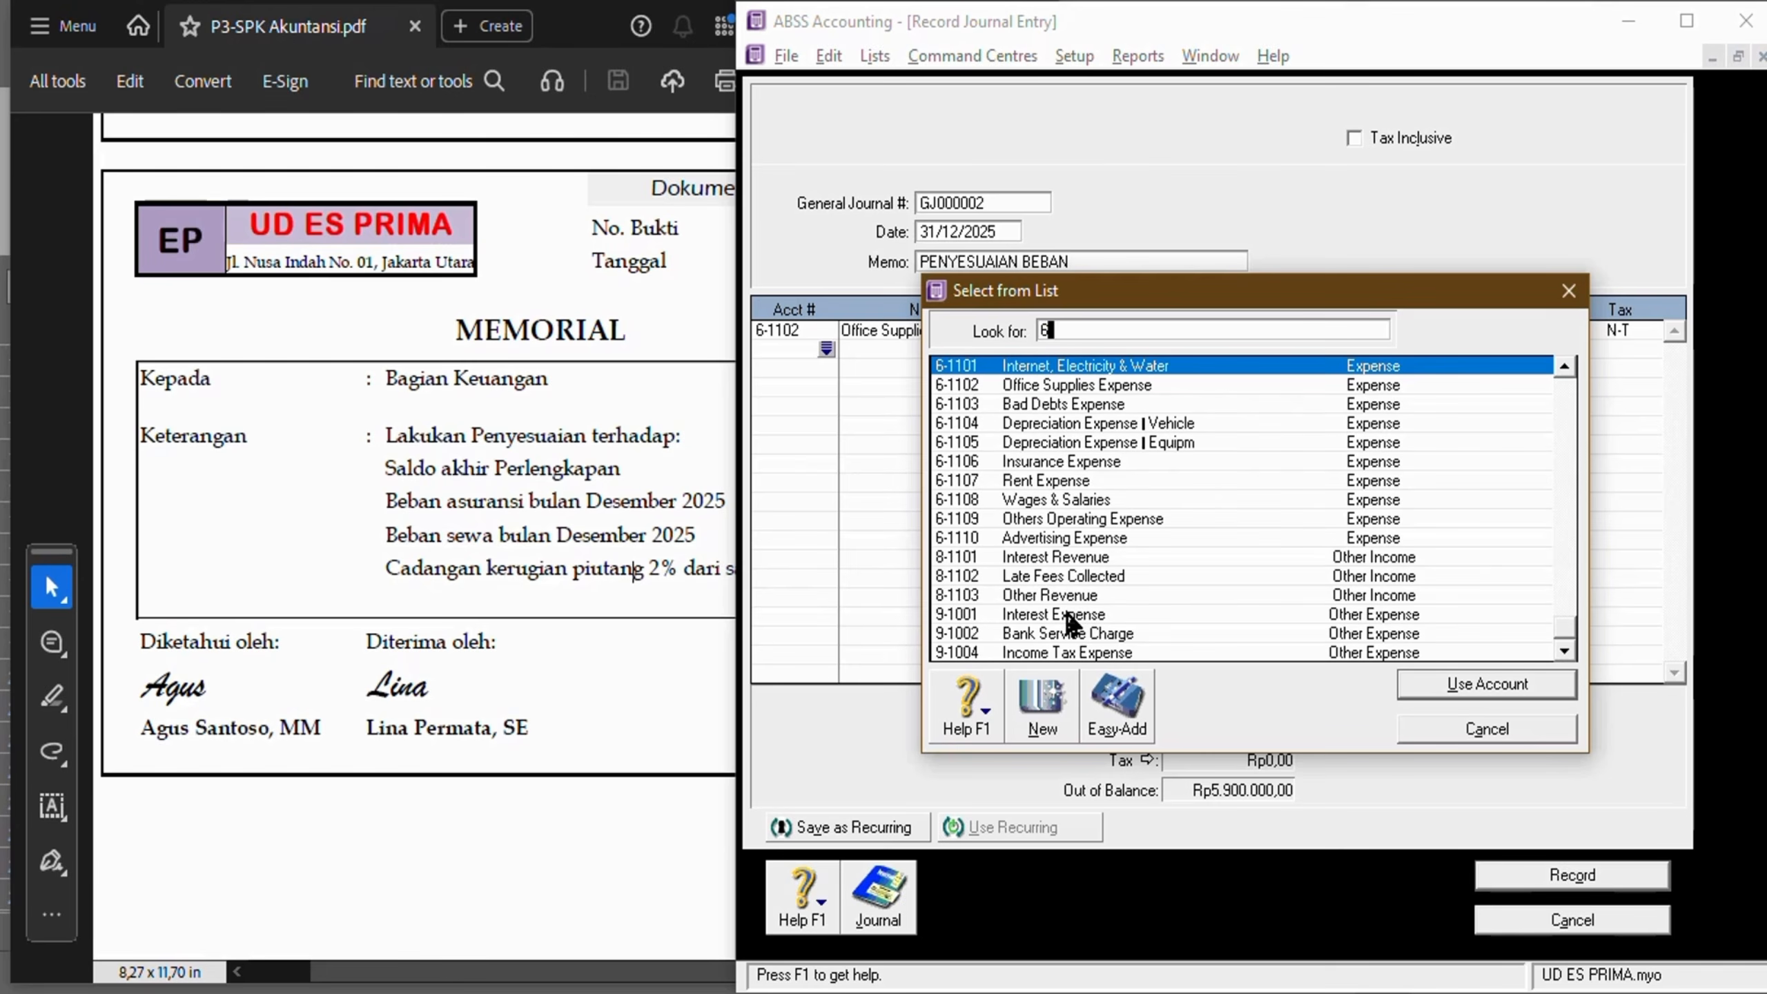
double_click(1046, 462)
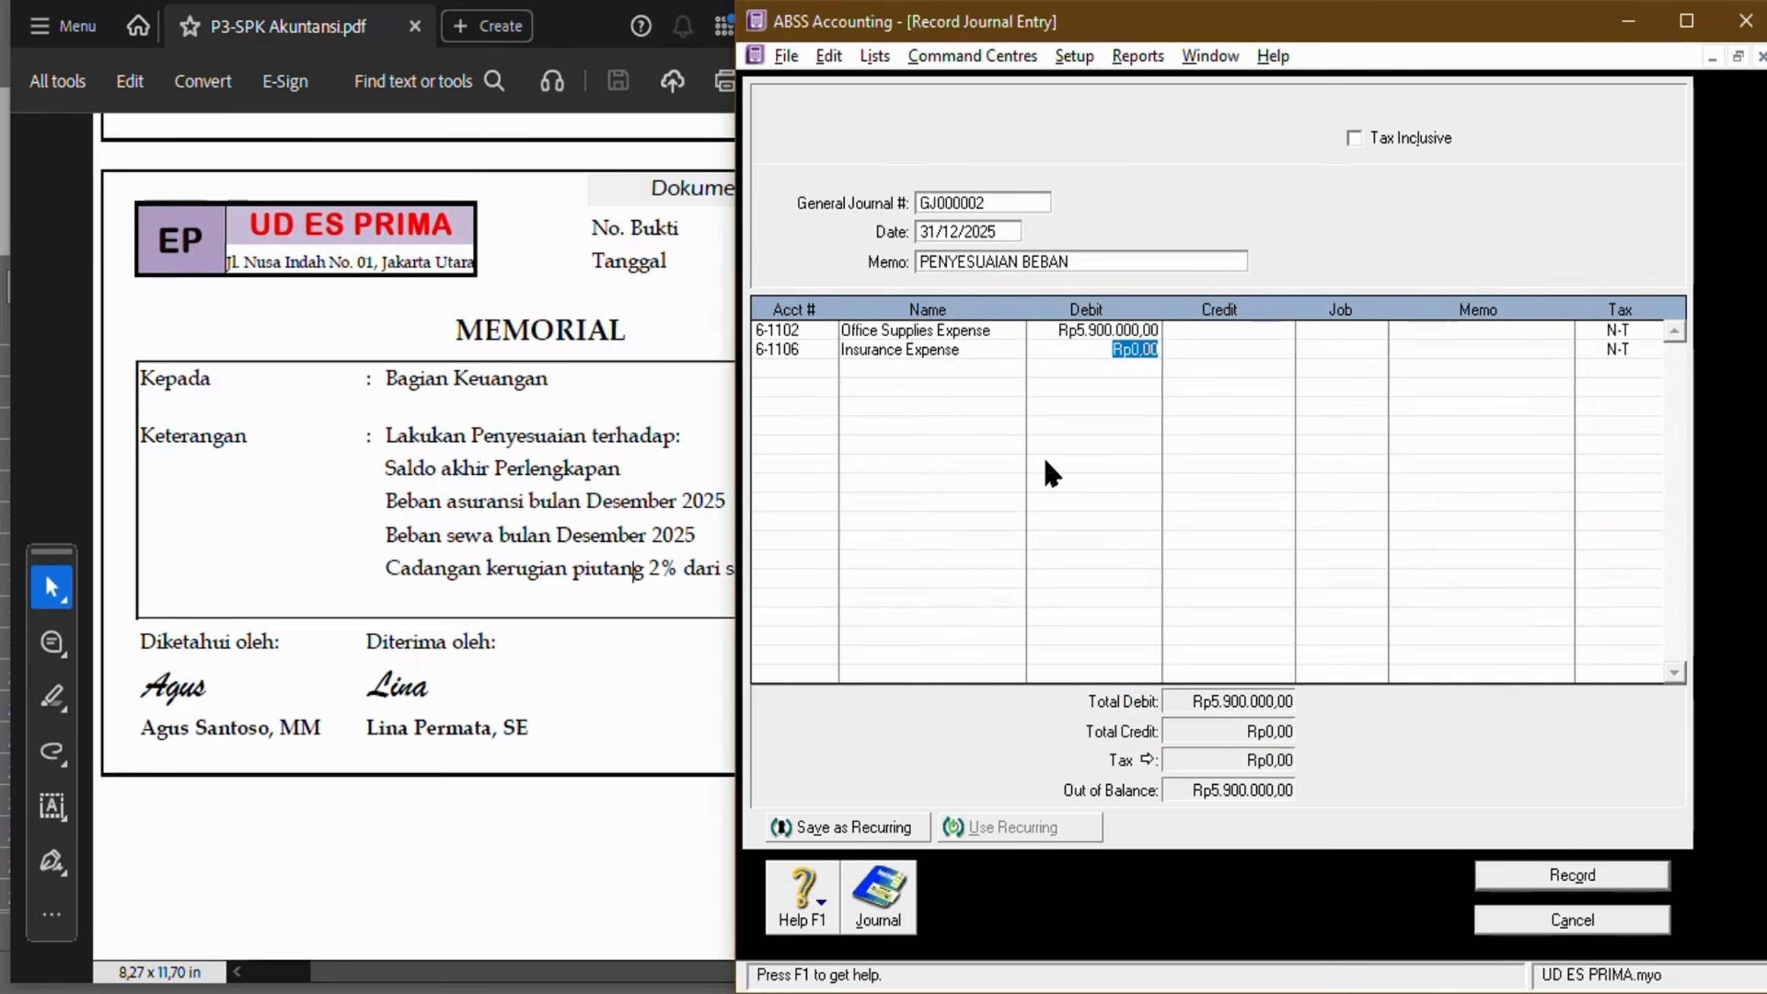
click(294, 499)
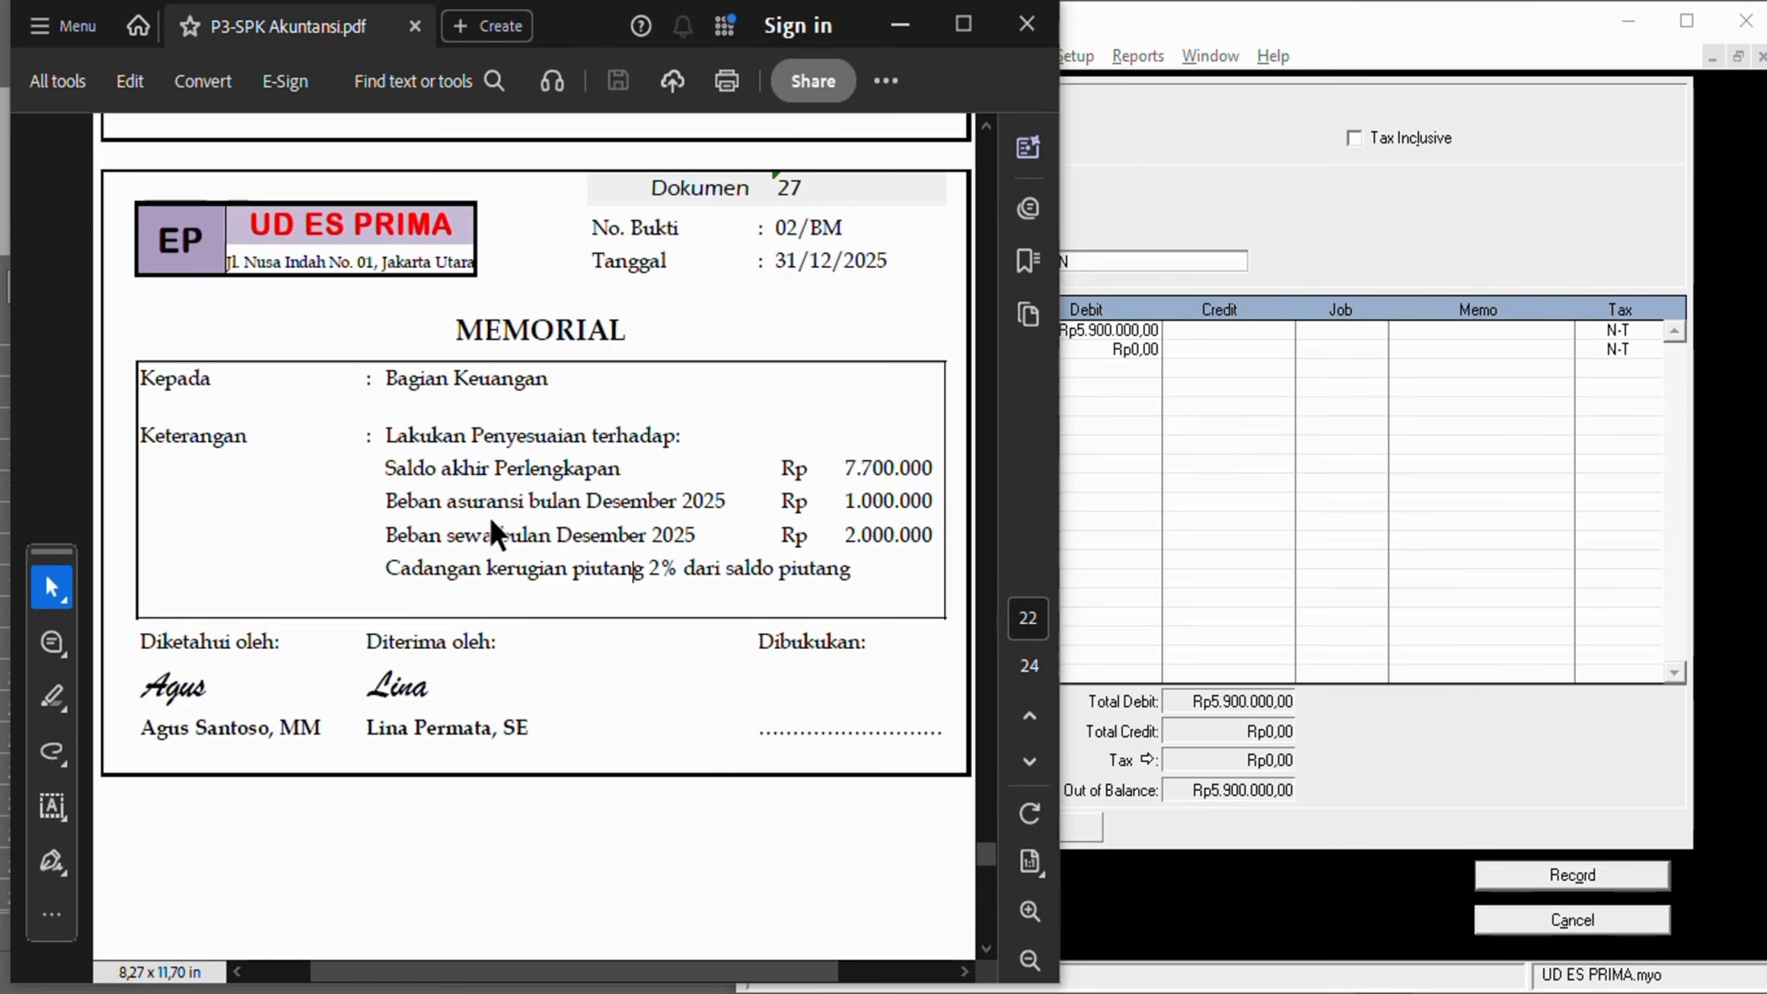
click(1222, 473)
text(1)
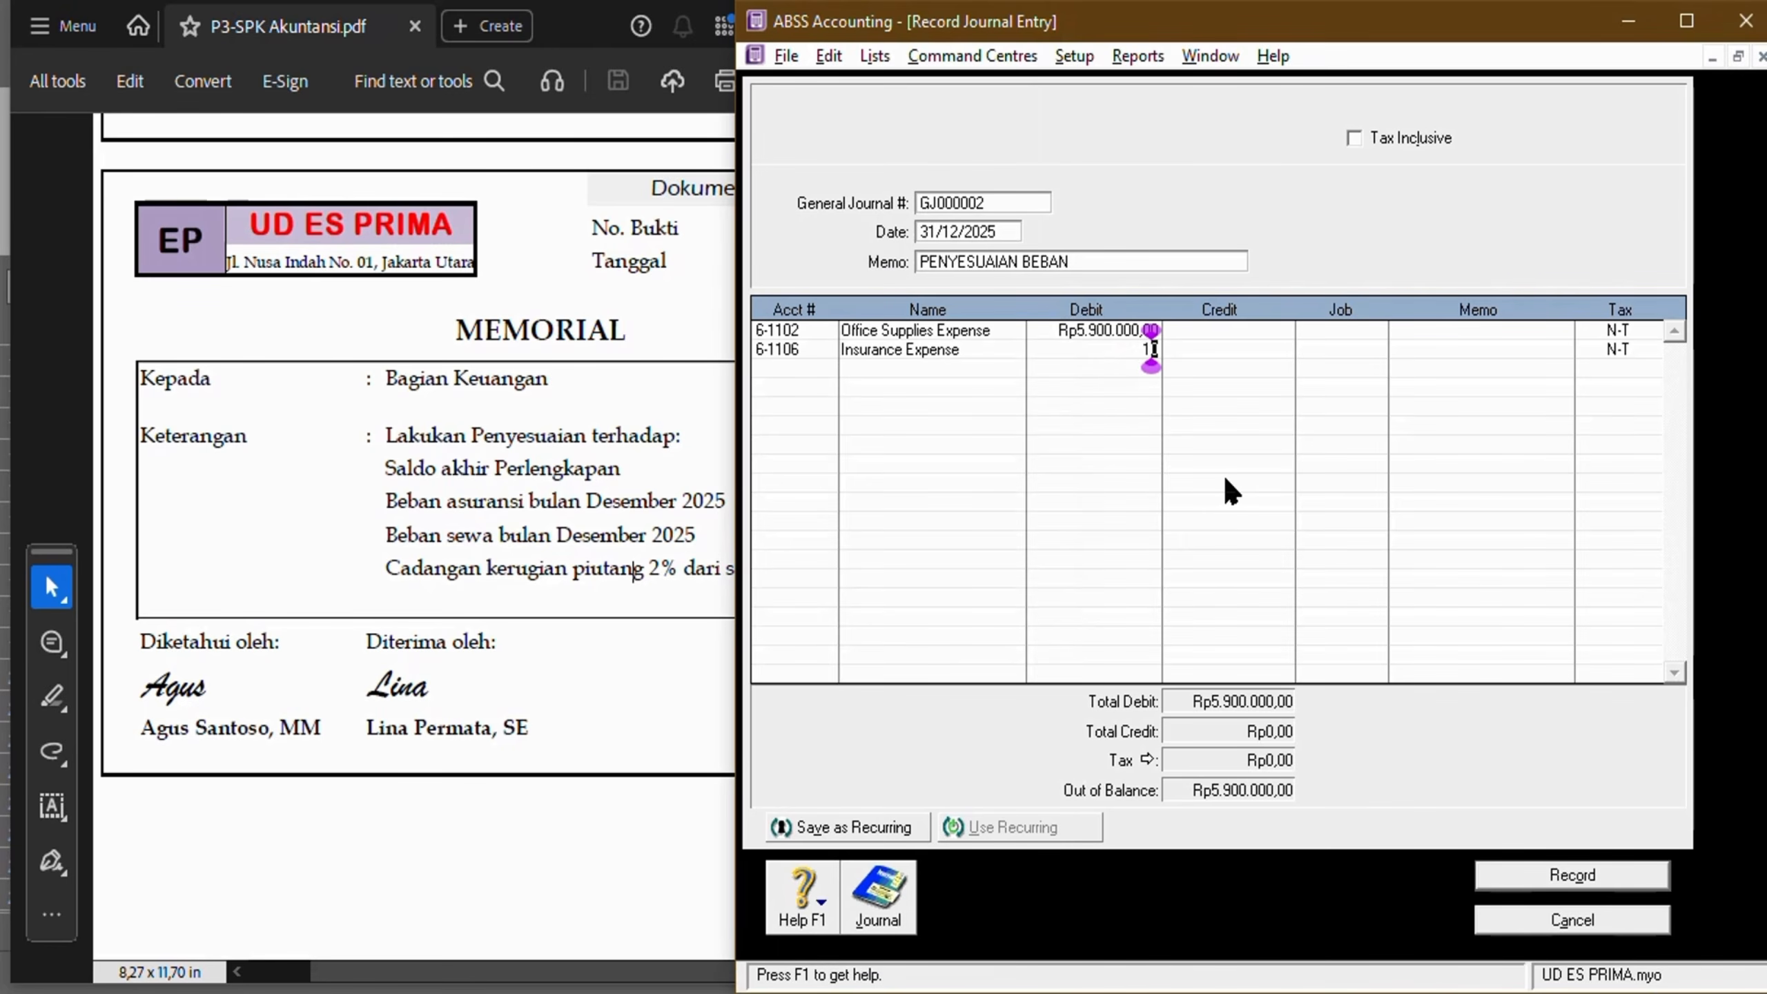
text(000000)
key(Tab)
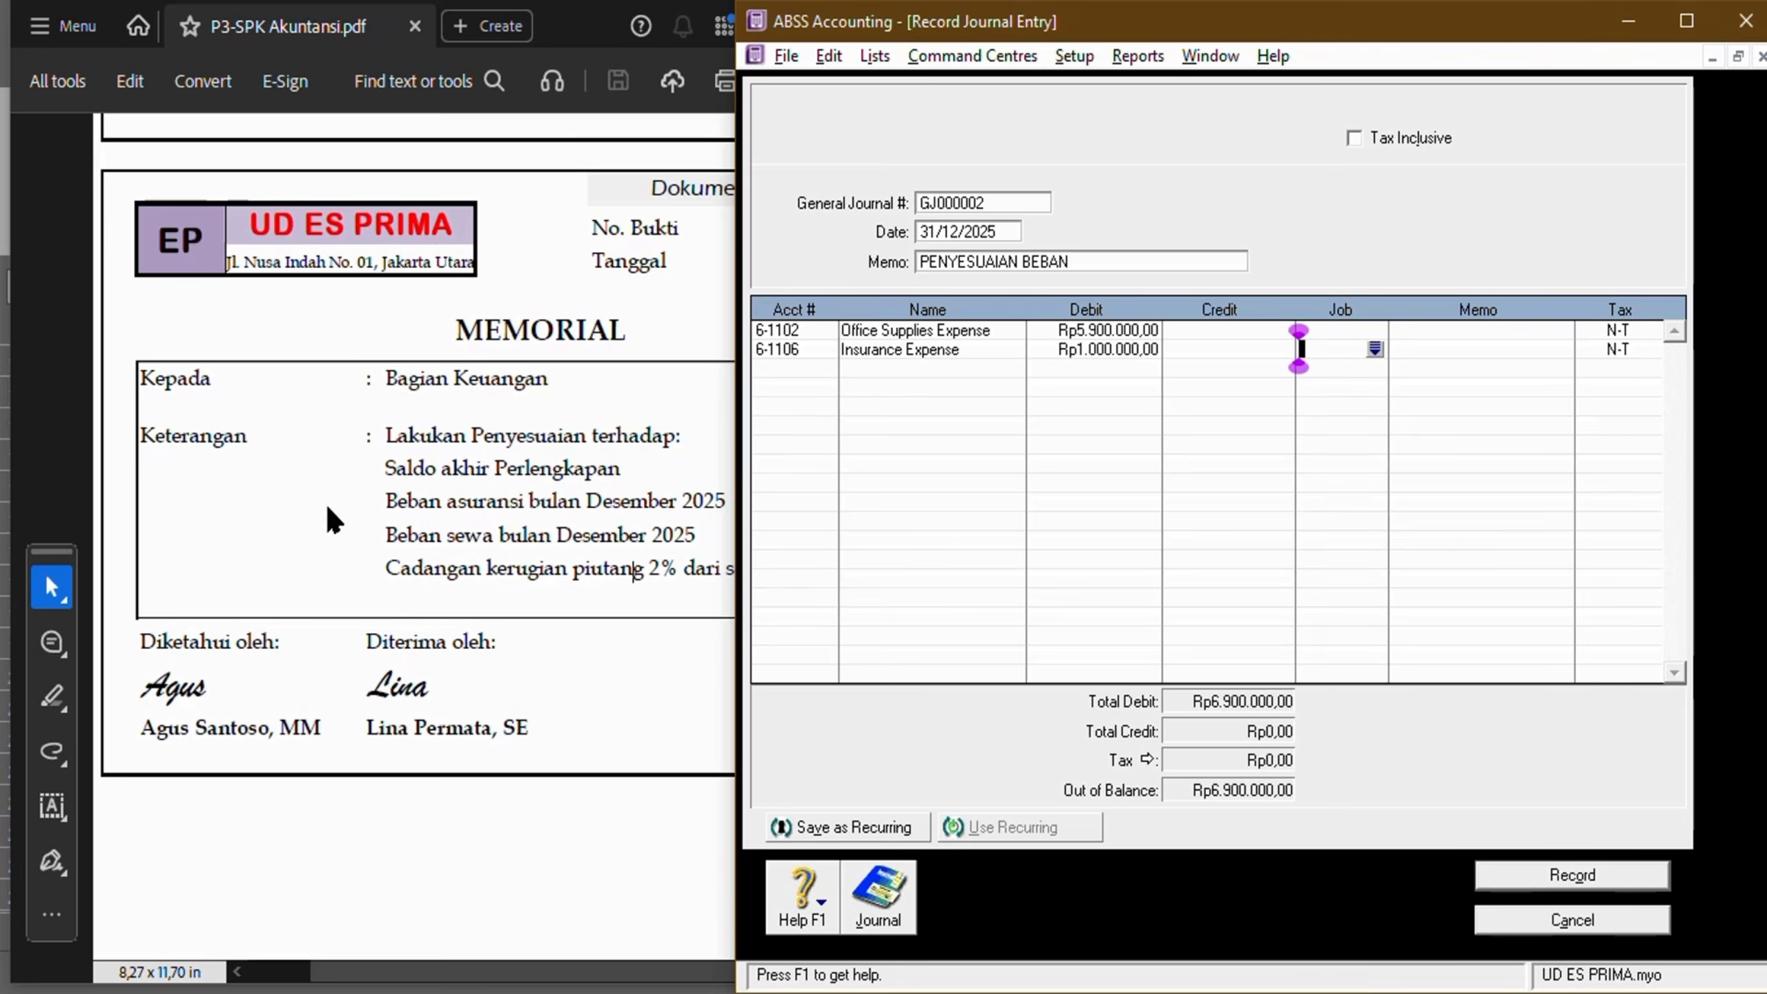
Add account 6-1107 Rent Expense as the third journal line and debit it with the Rp2.000.000 from memorial 02/BM.
click(299, 505)
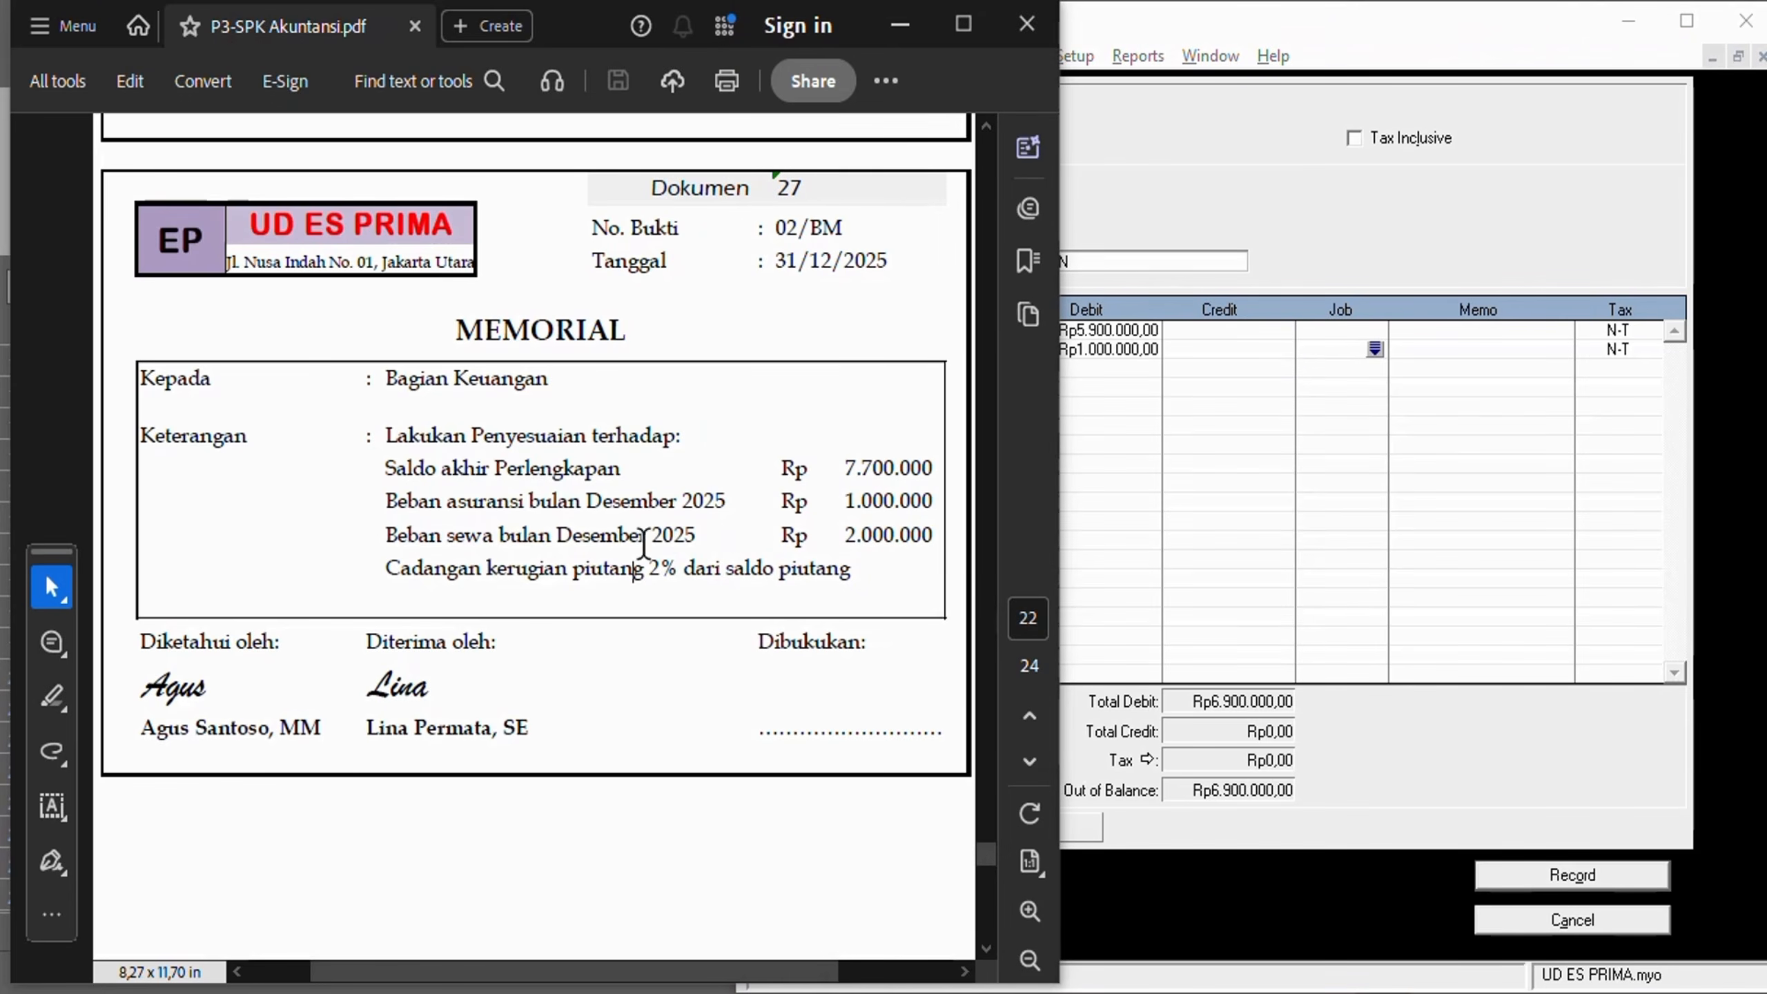
click(1204, 478)
click(809, 367)
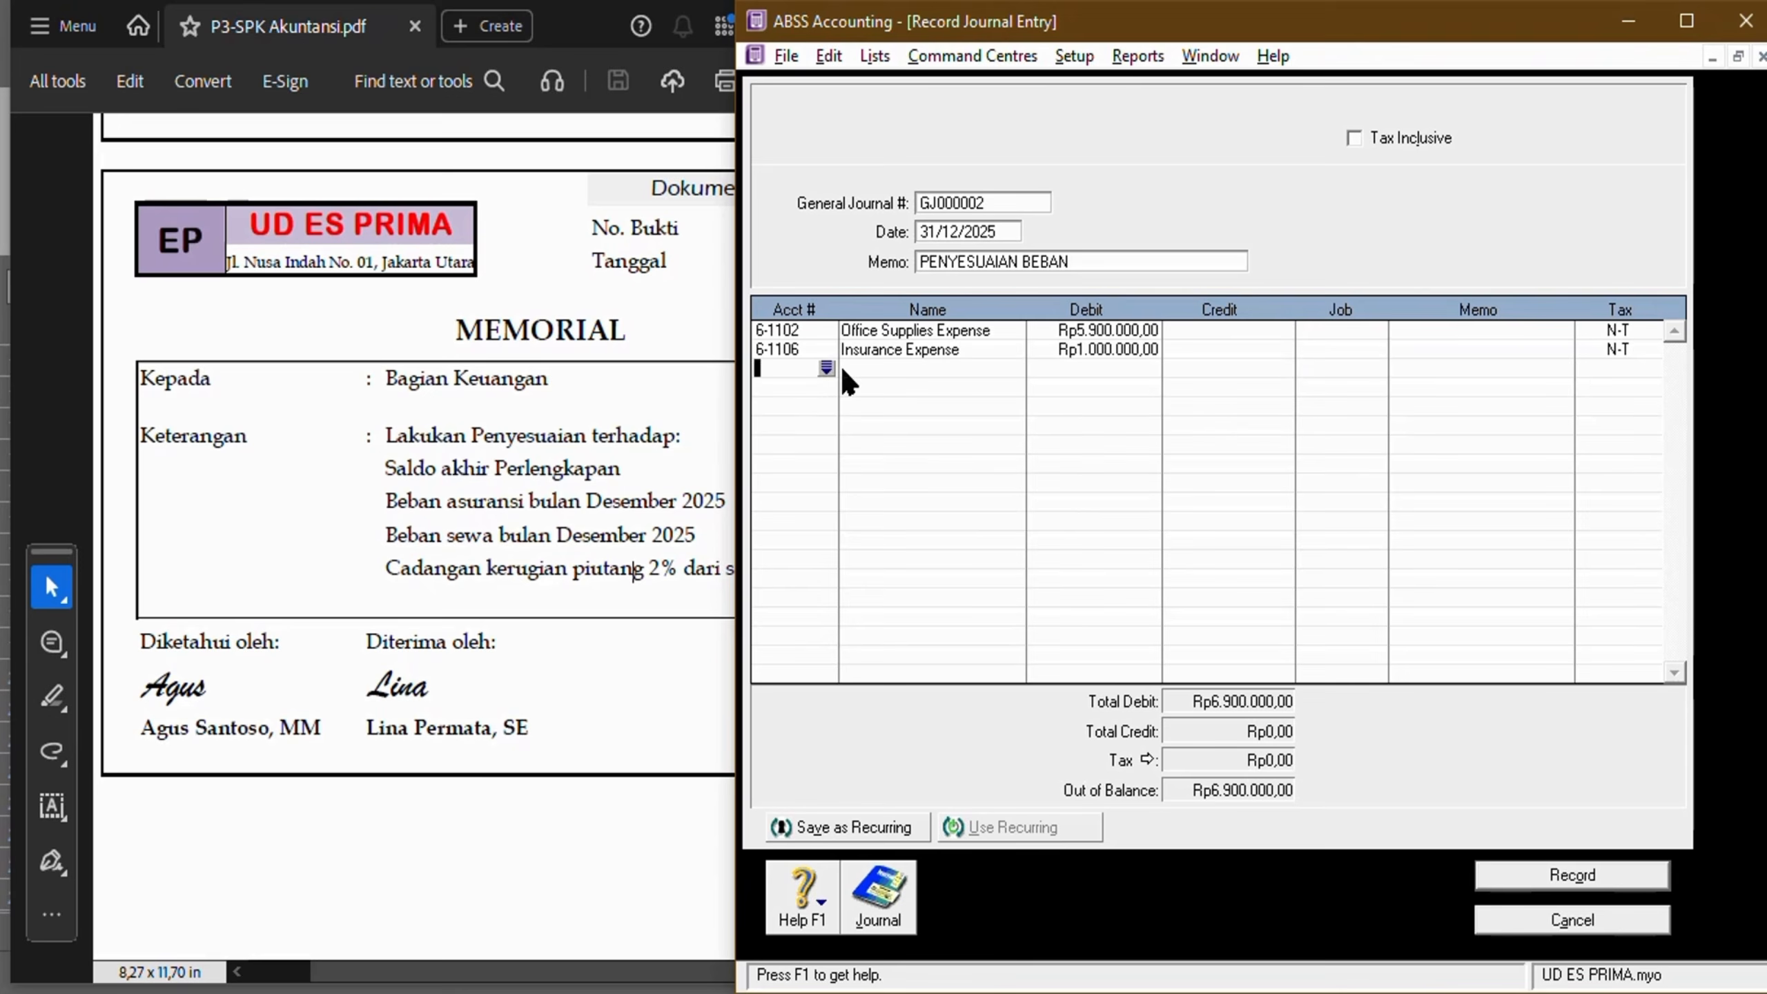
click(827, 367)
text(6)
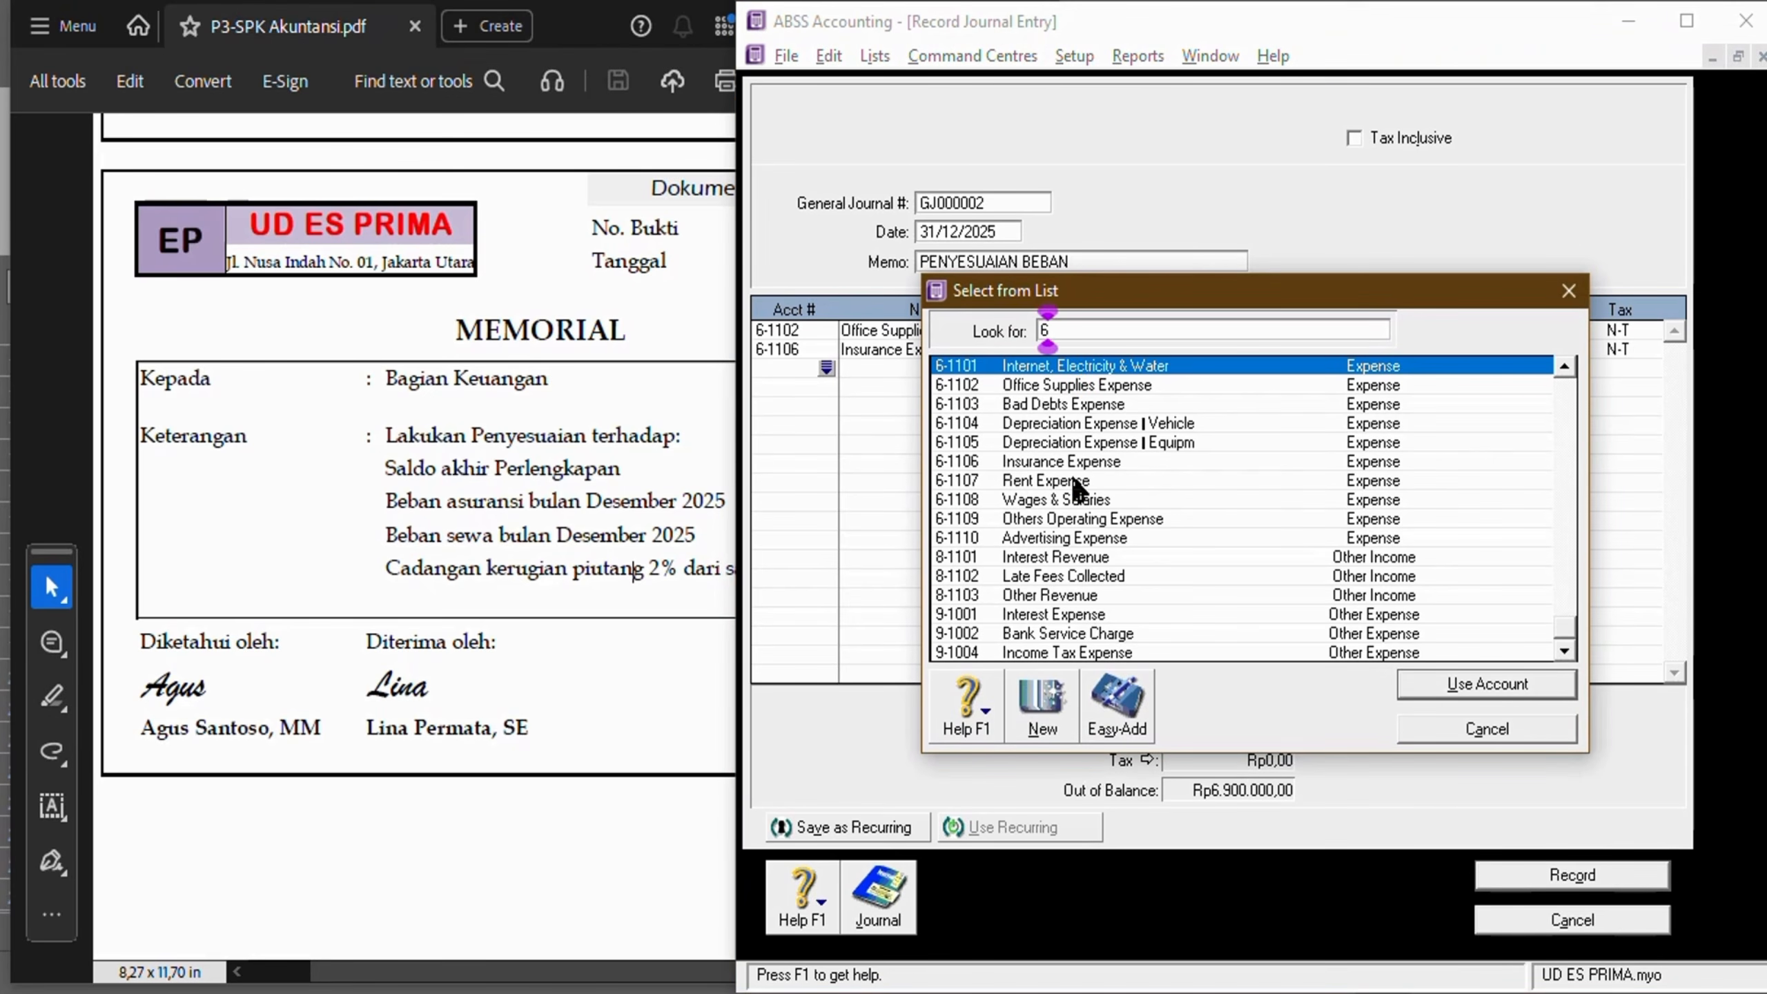
double_click(1069, 481)
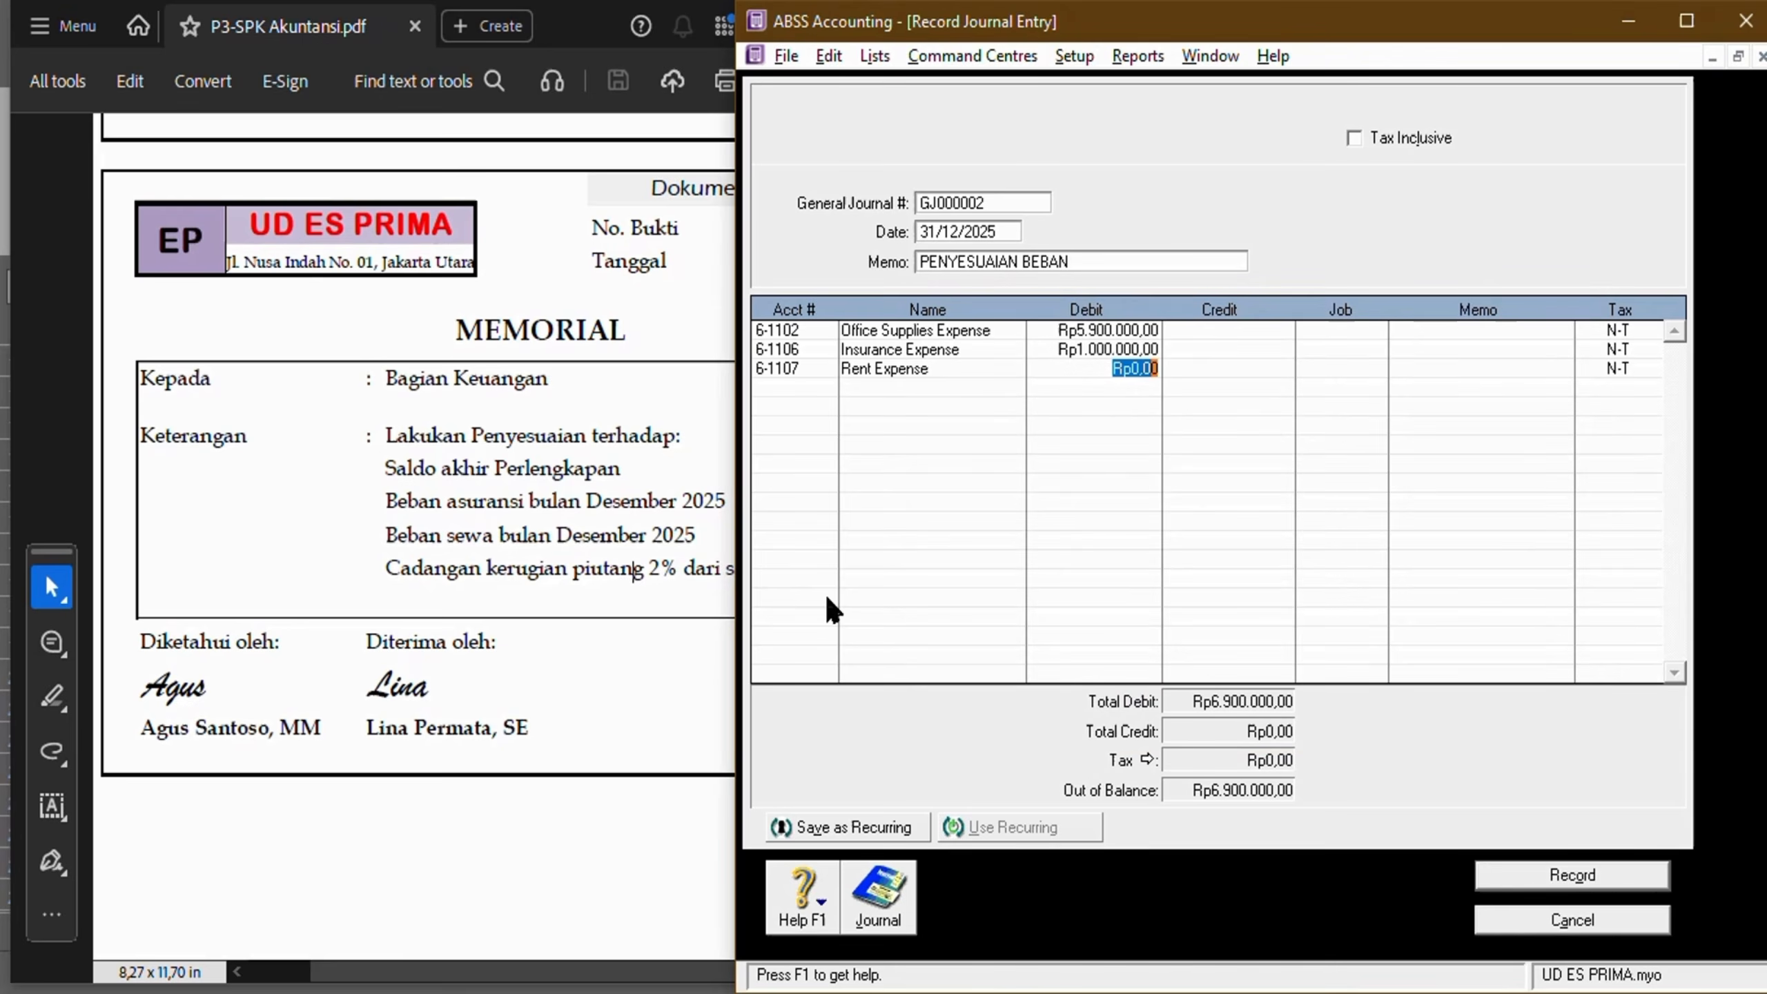
text(2.00)
text(0.000)
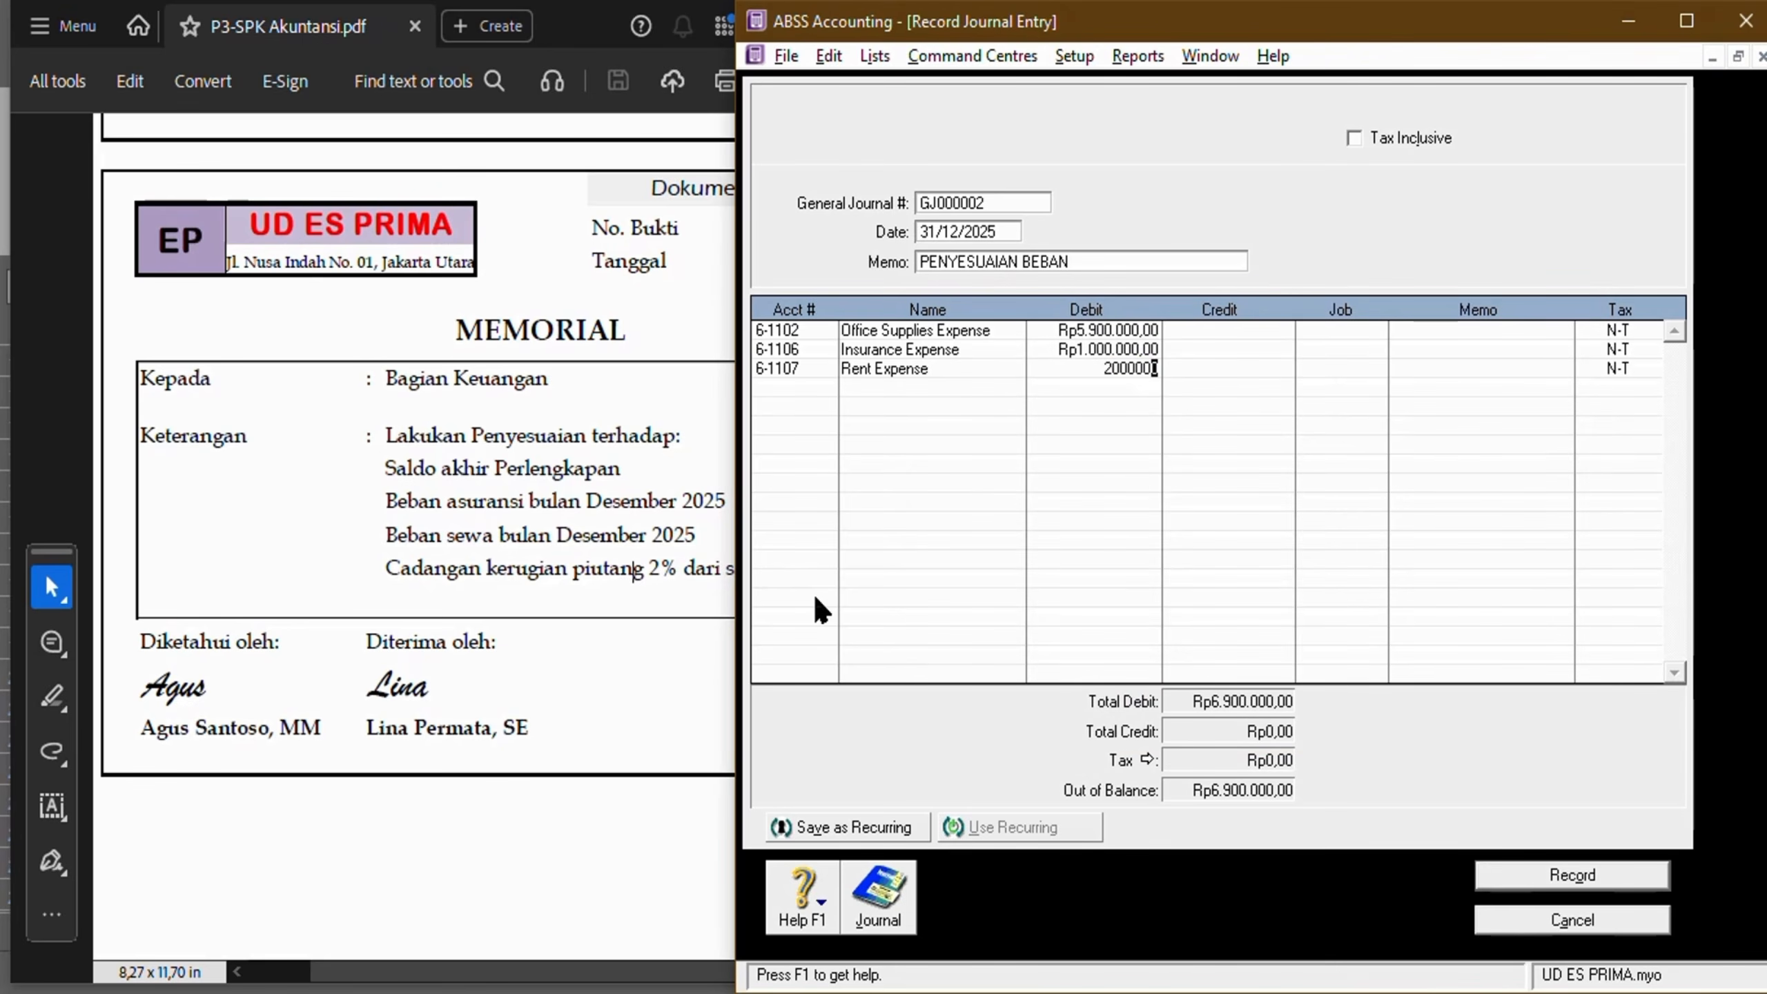
key(Tab)
Assign account 6-1103 Bad Debts Expense to the fourth journal line for the receivables loss allowance in memorial 02/BM.
click(254, 595)
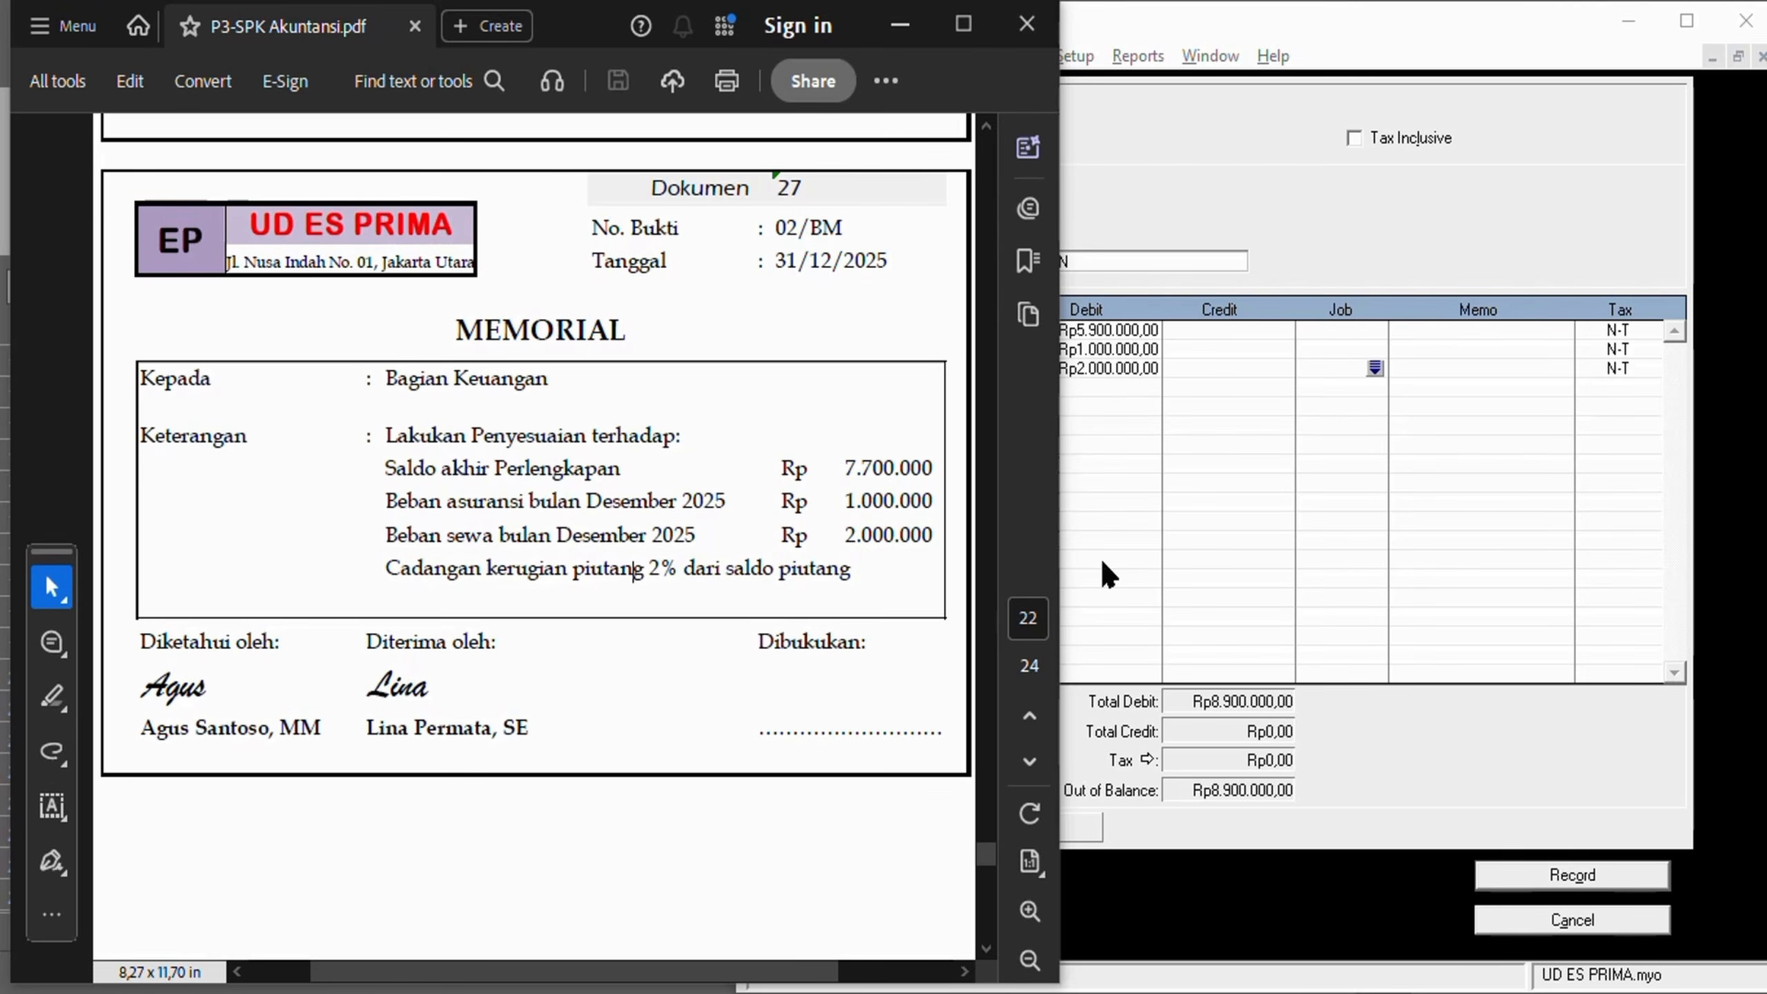
click(1177, 492)
click(812, 383)
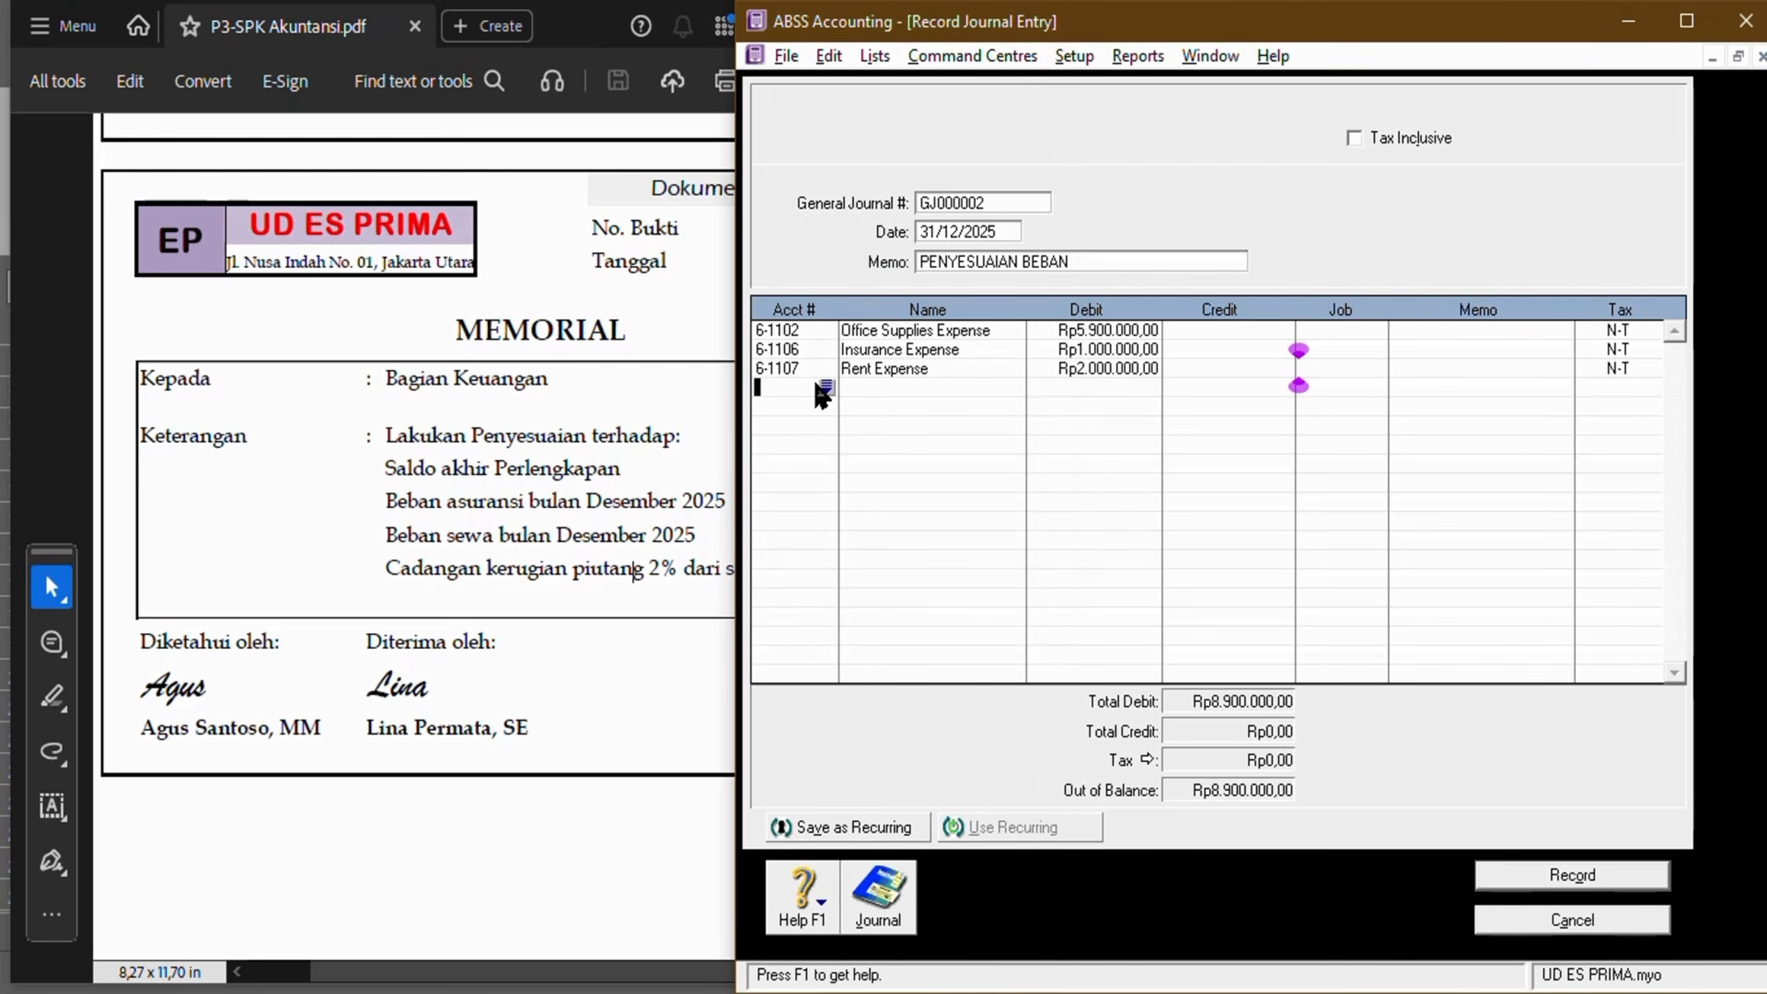
click(829, 387)
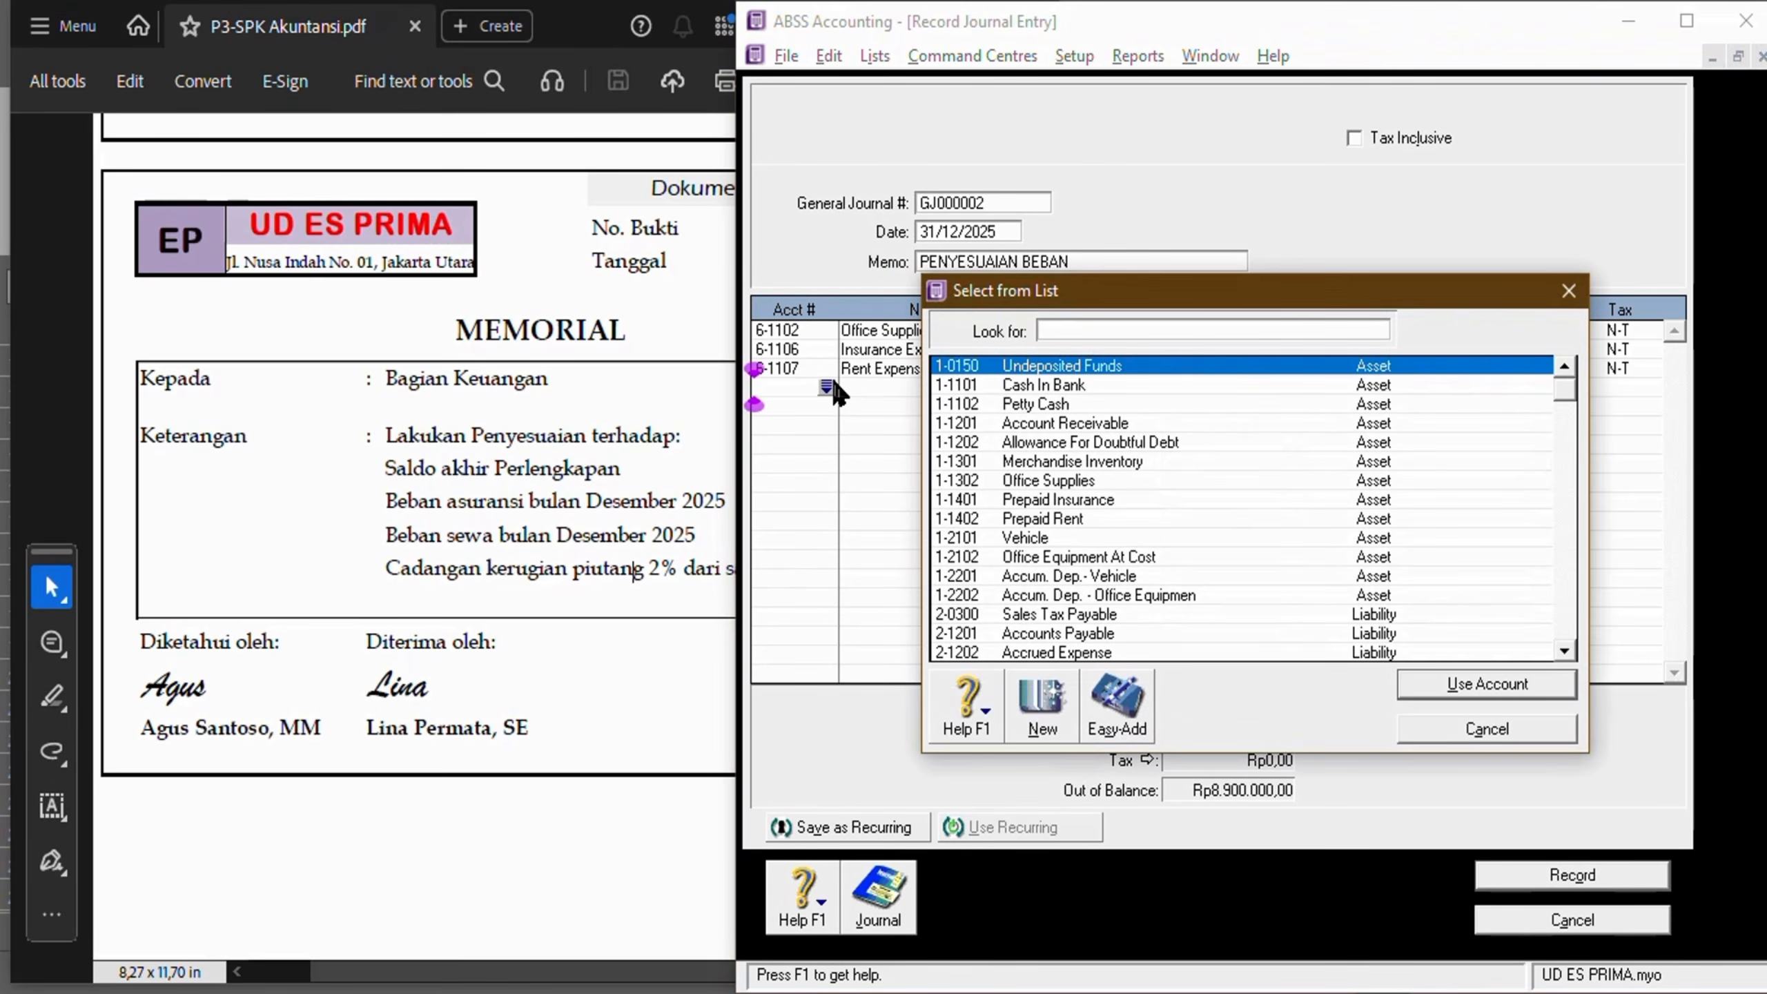
text(6)
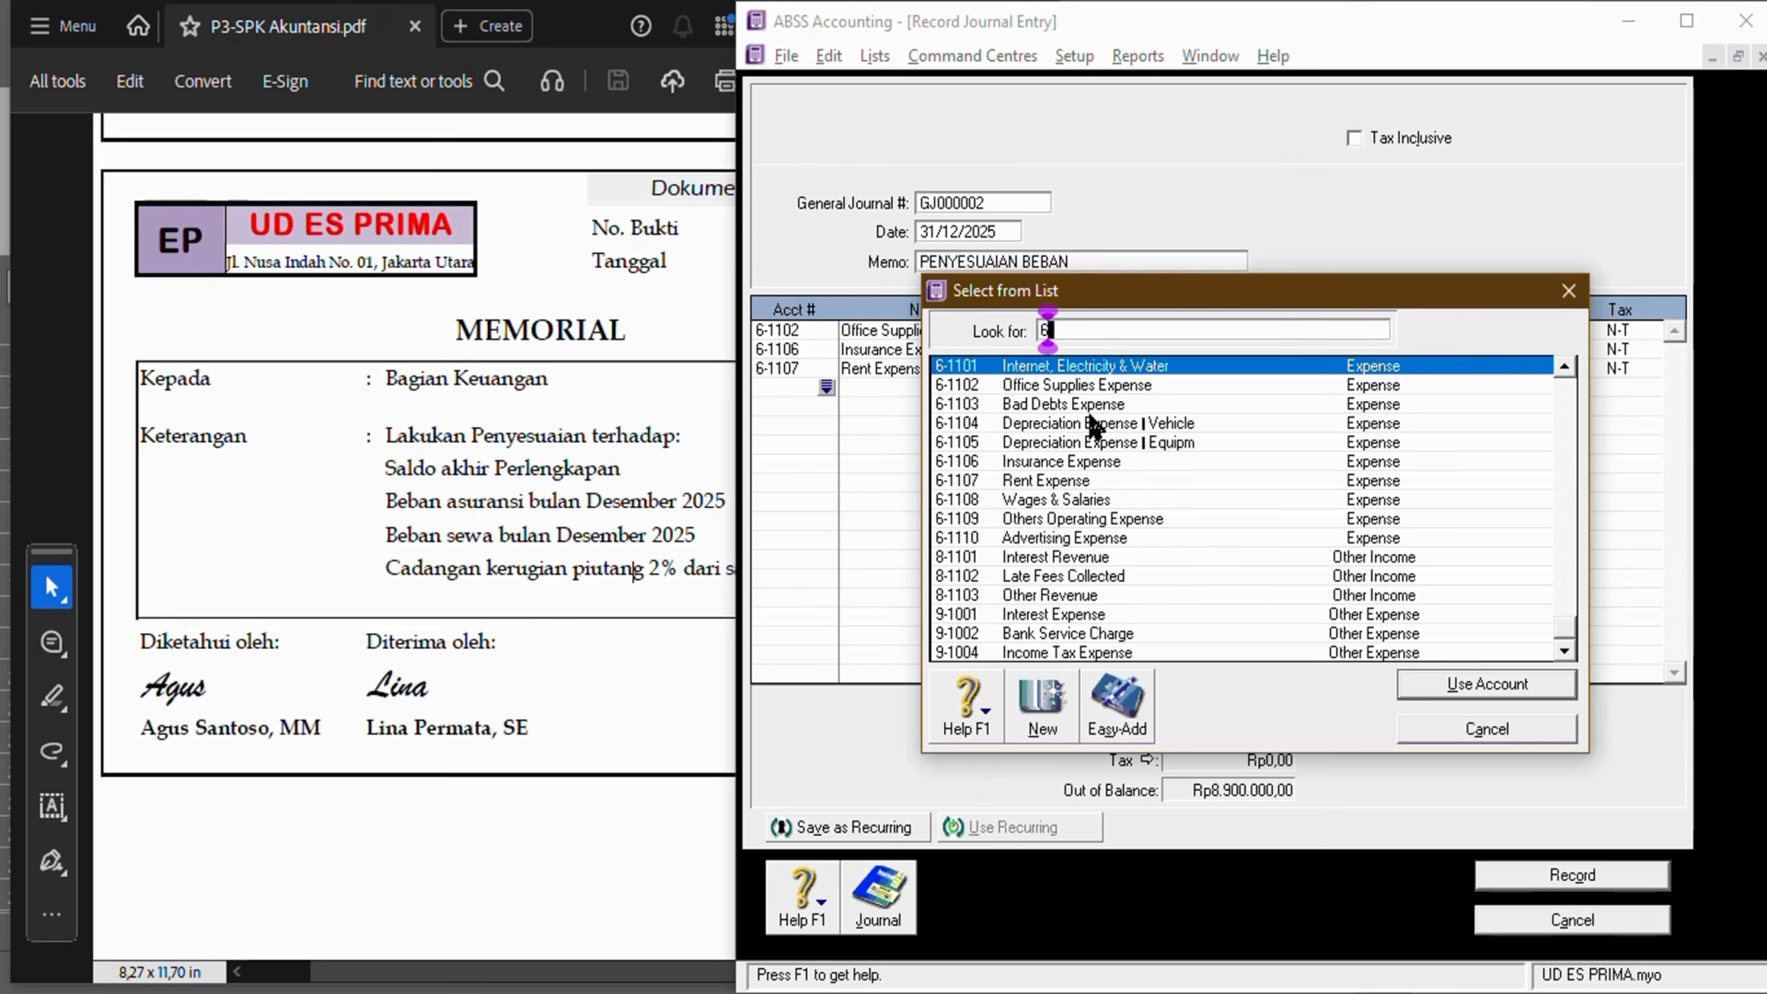
double_click(1146, 405)
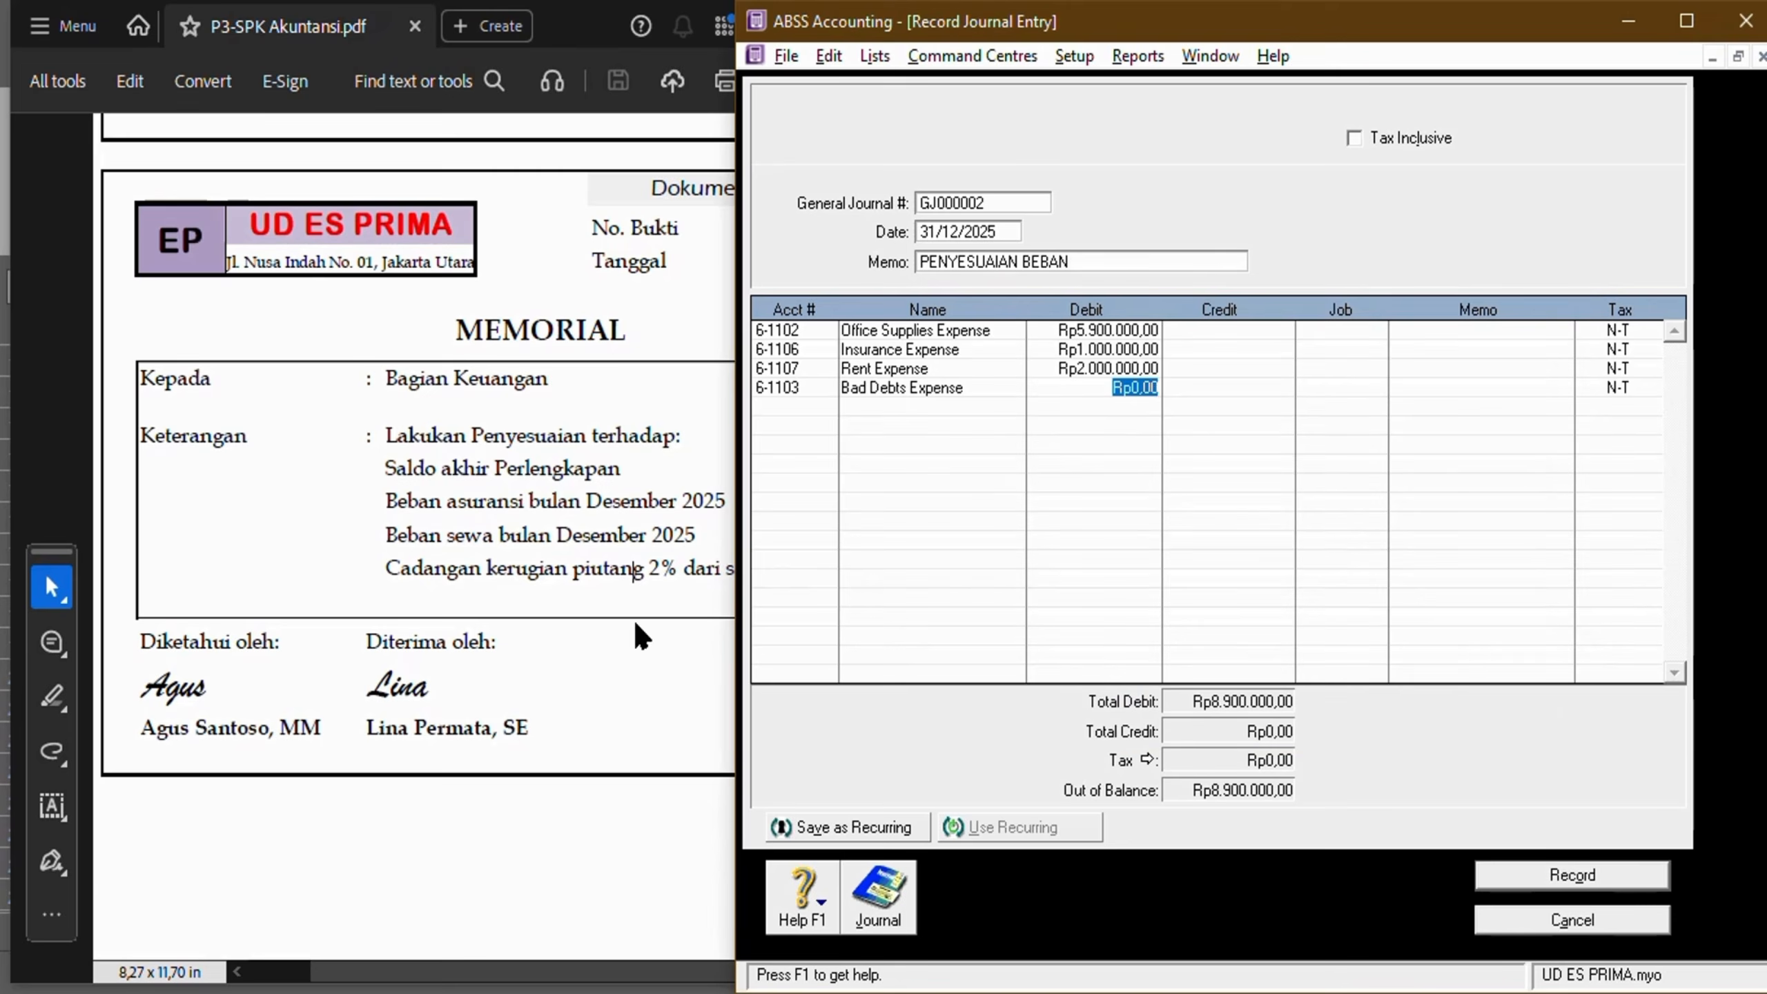
Check the receivables allowance rate in memorial 02/BM and the Account Receivable balance in the Accounts List.
click(696, 681)
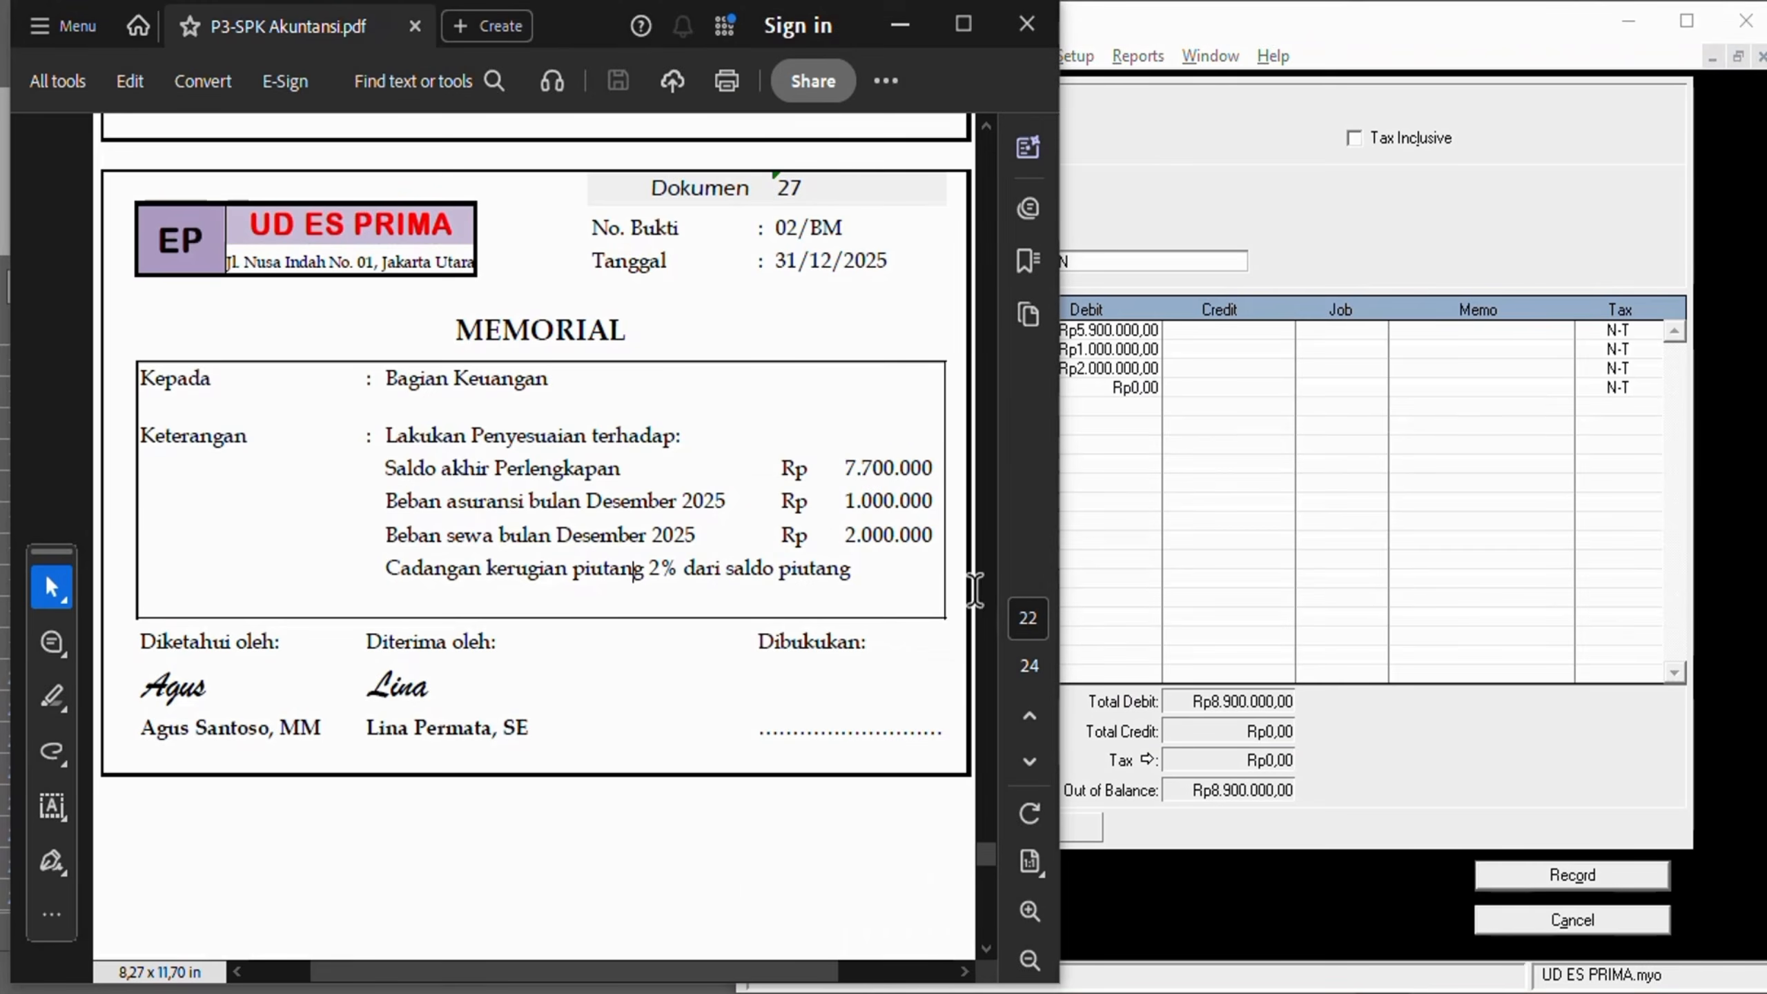
click(1336, 469)
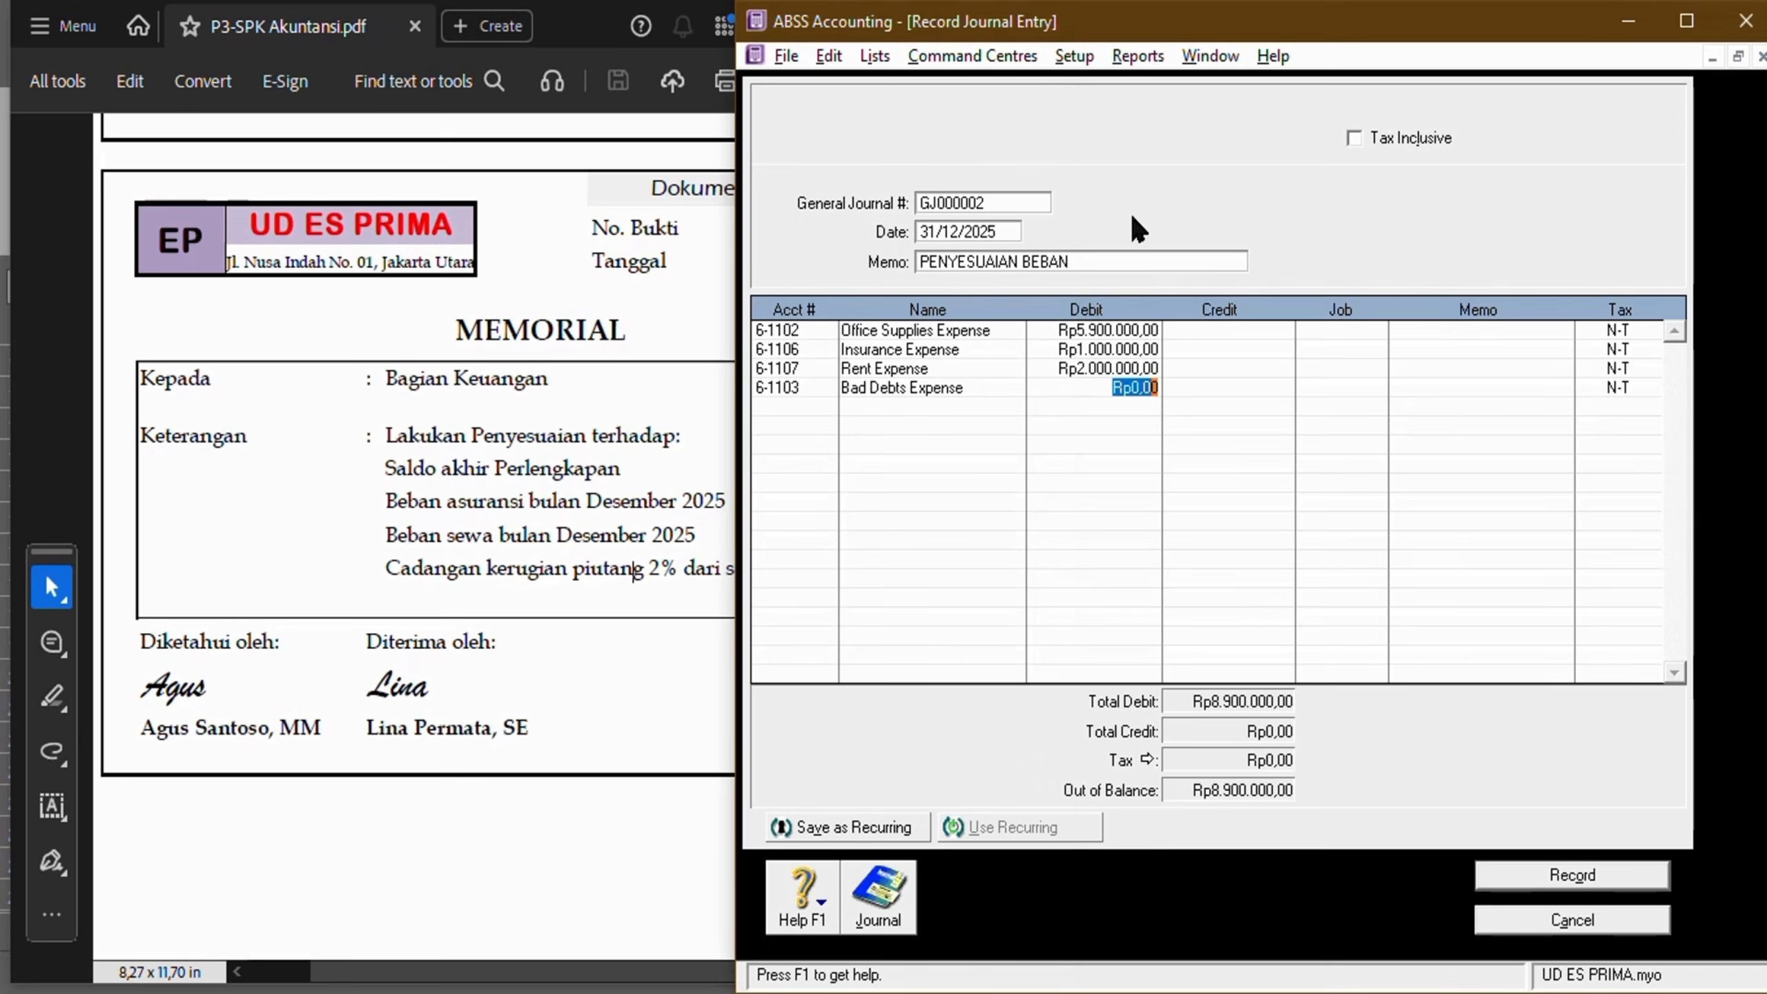
click(1005, 60)
mouse_move(1009, 85)
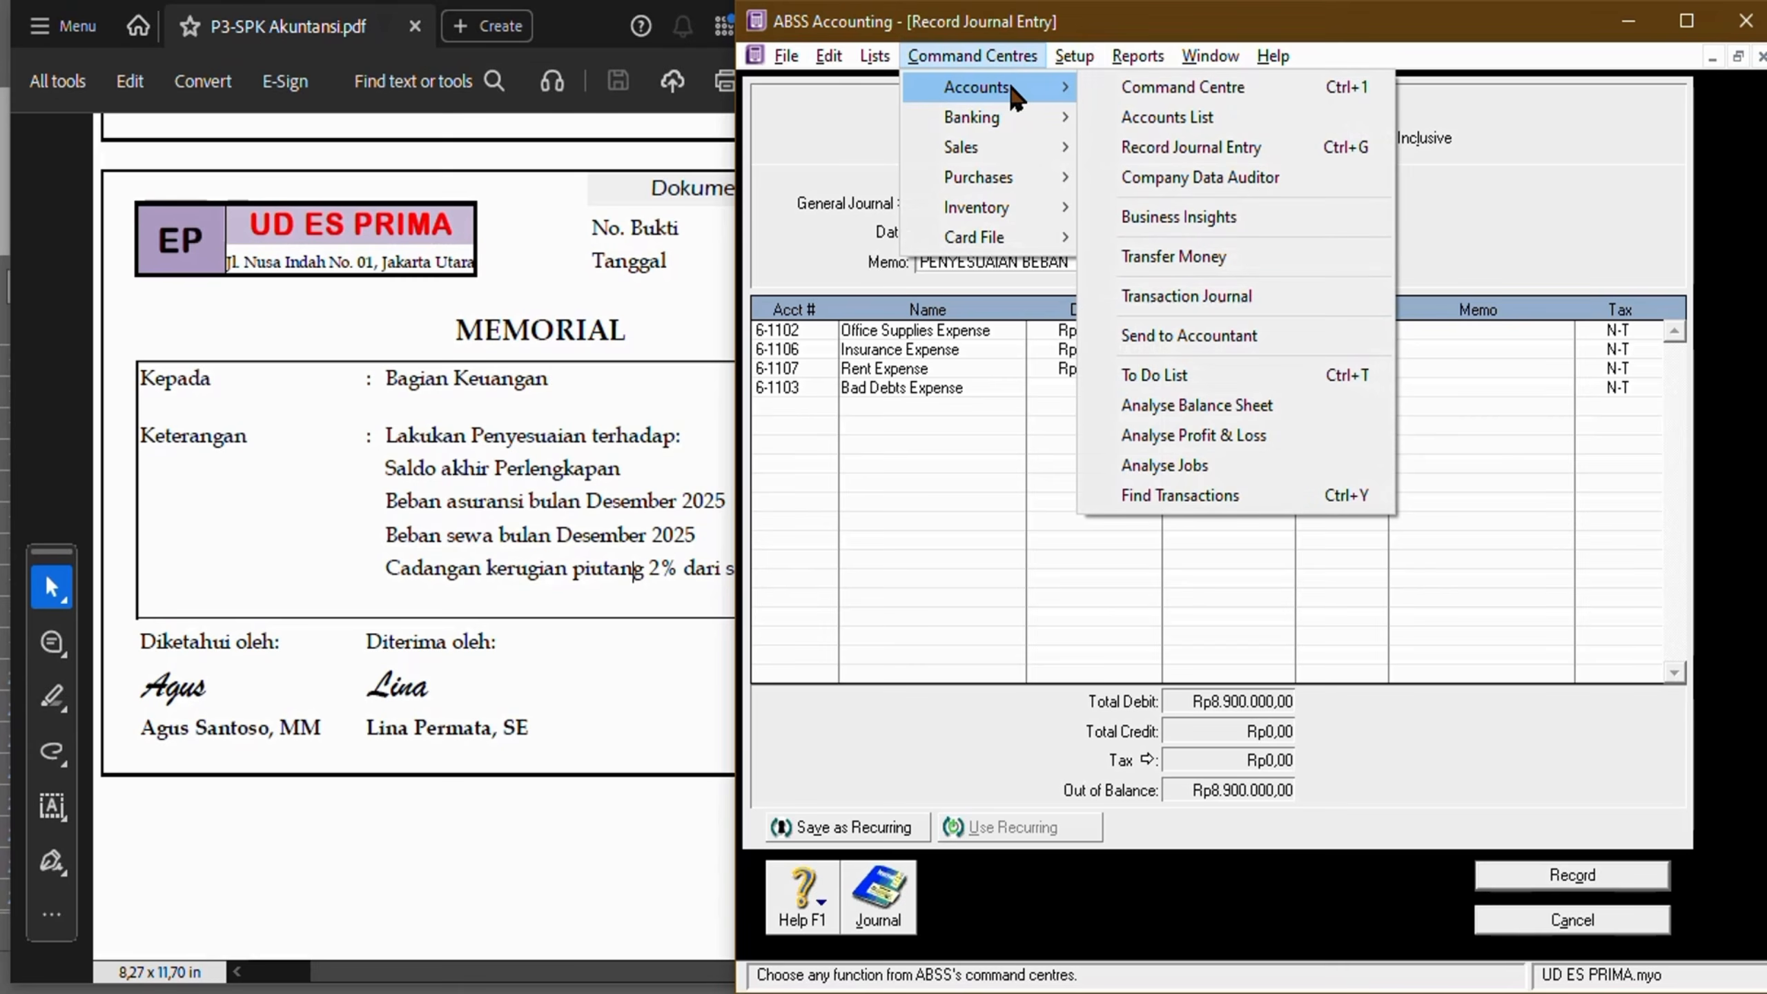
click(1168, 120)
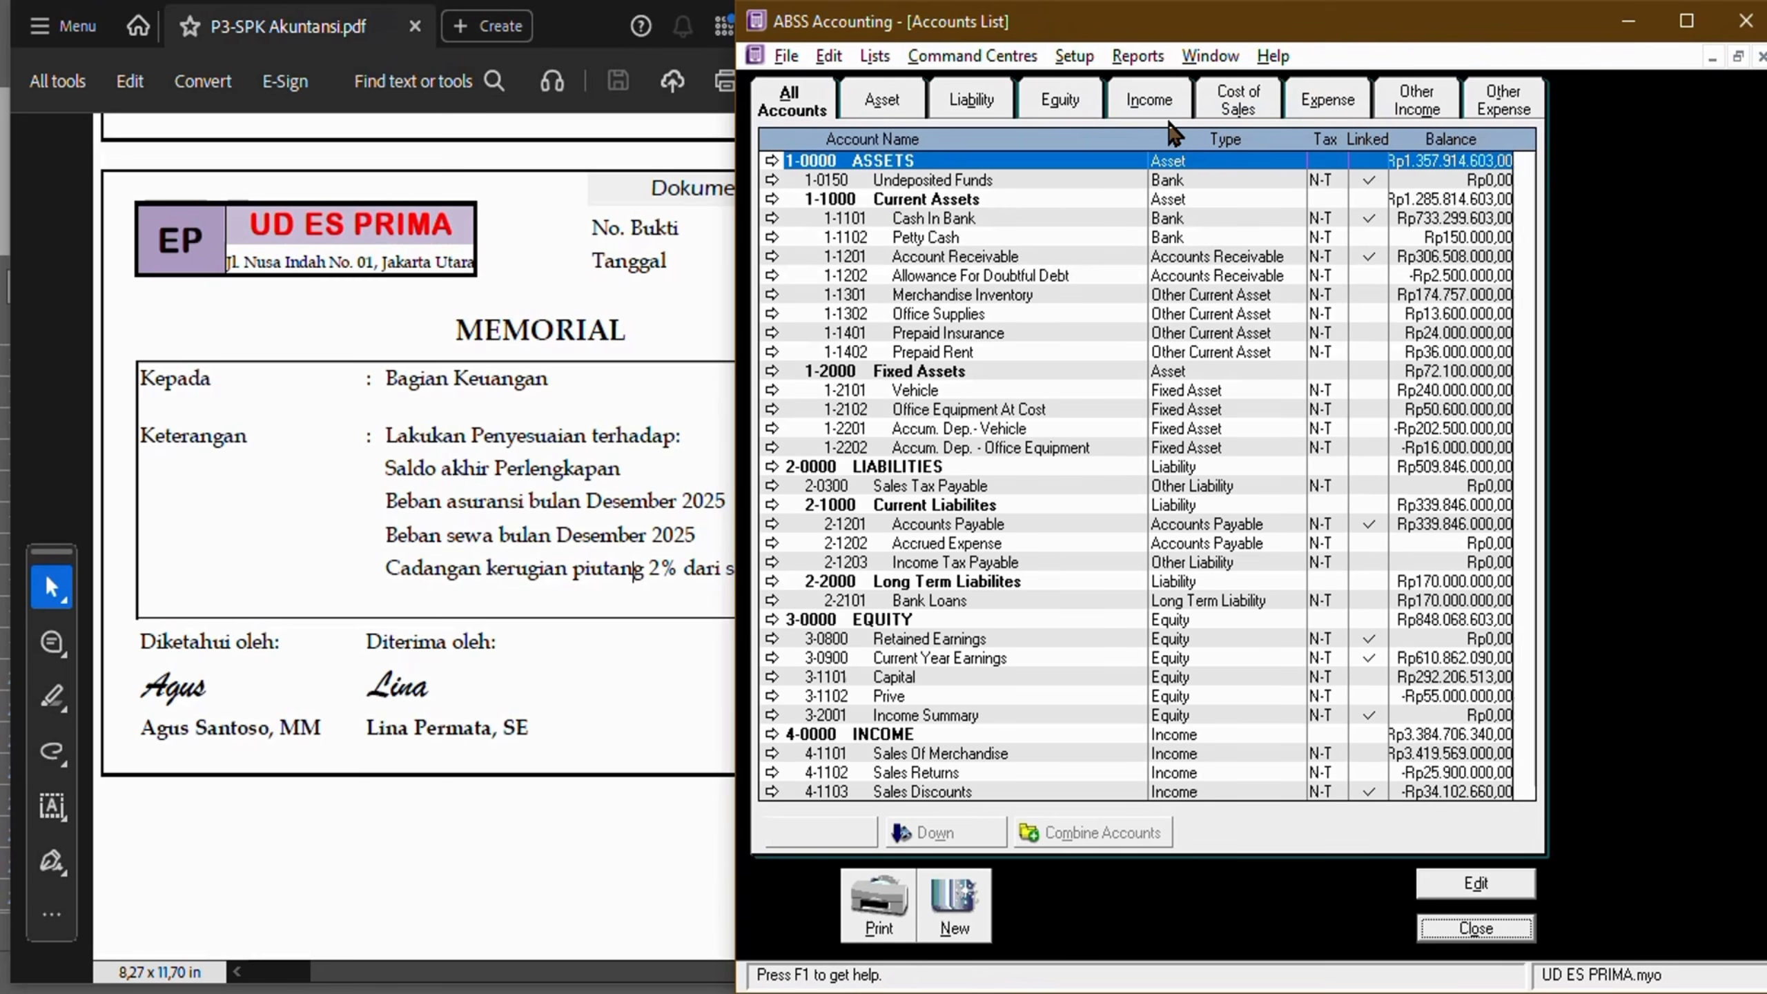
click(1030, 256)
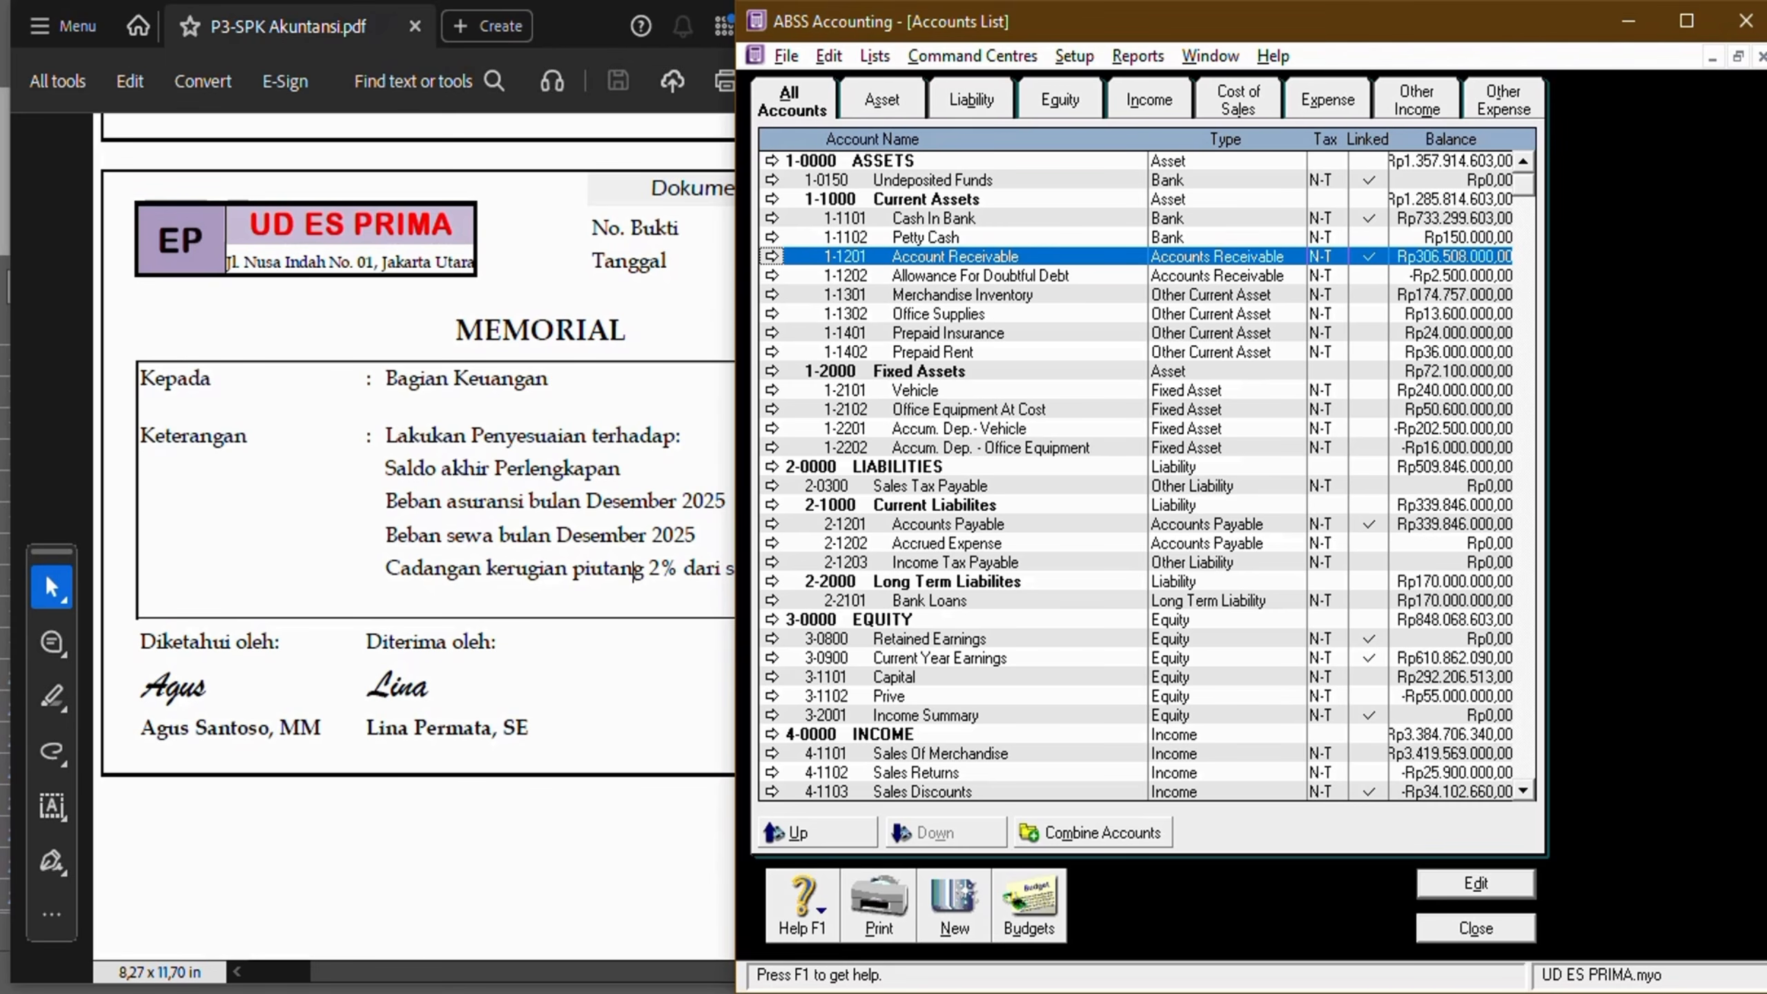
click(1502, 931)
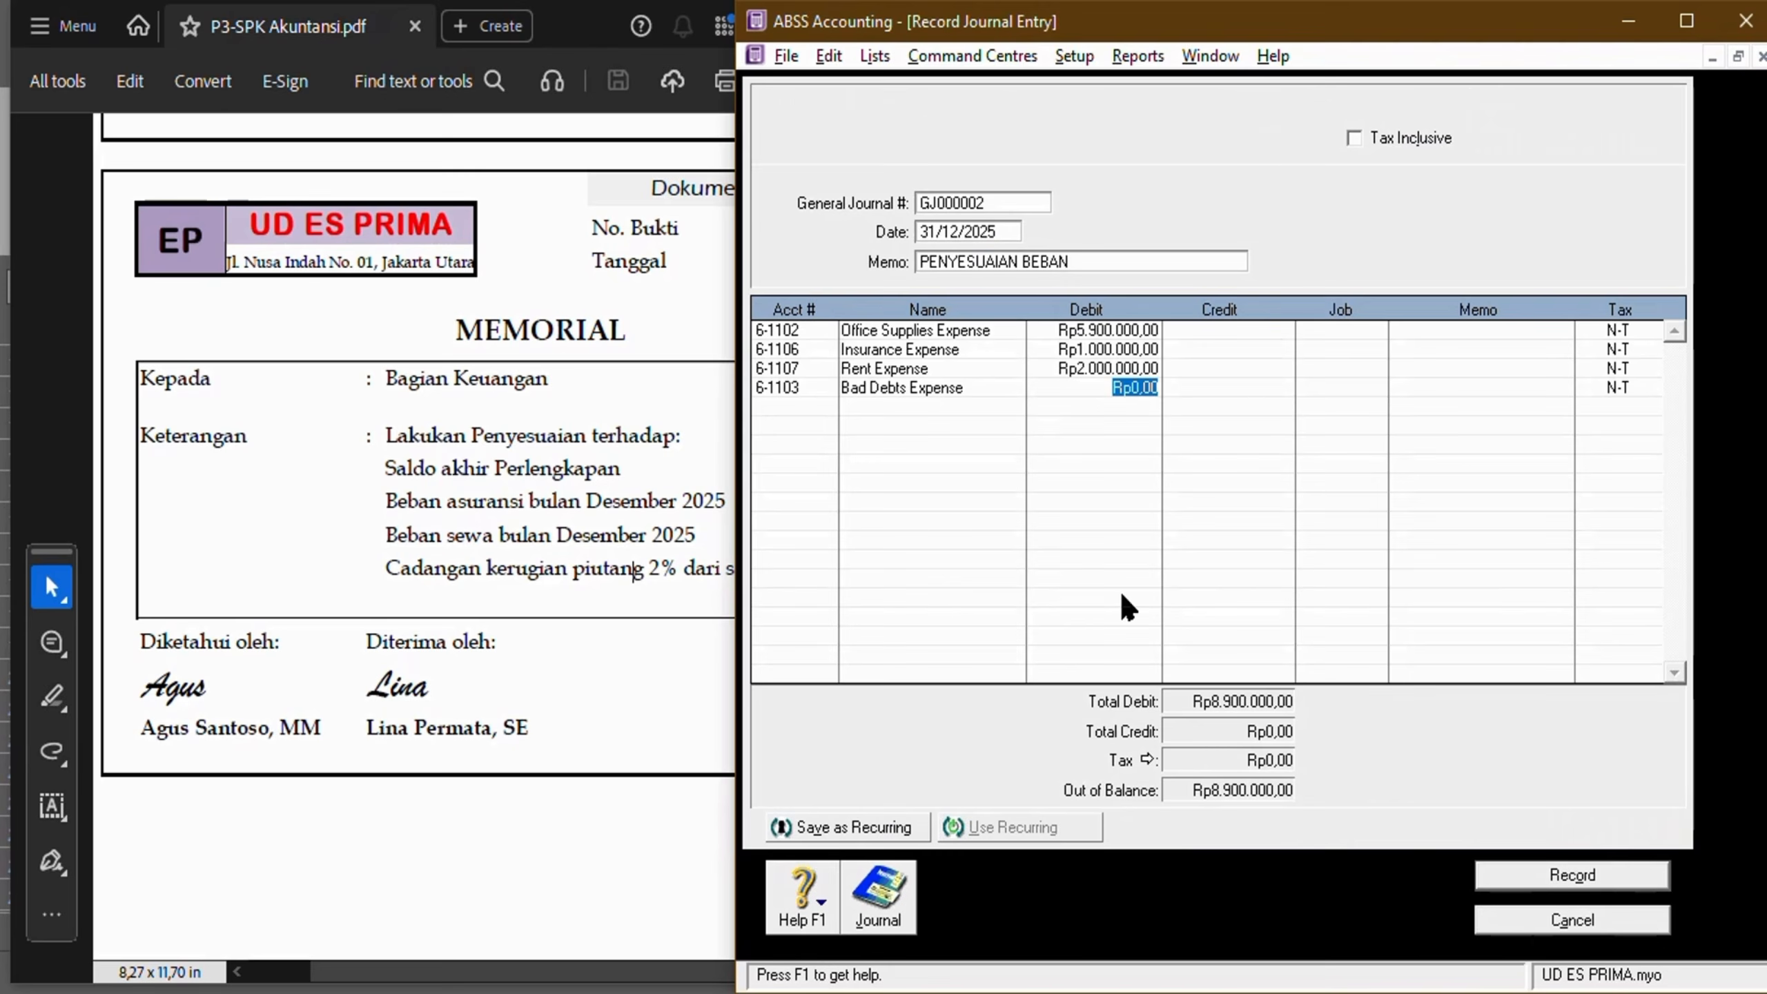
Calculate 2% of receivables in the Bad Debts Expense debit as 306508000 times 2 divided by 100.
text(306508000)
key(space)
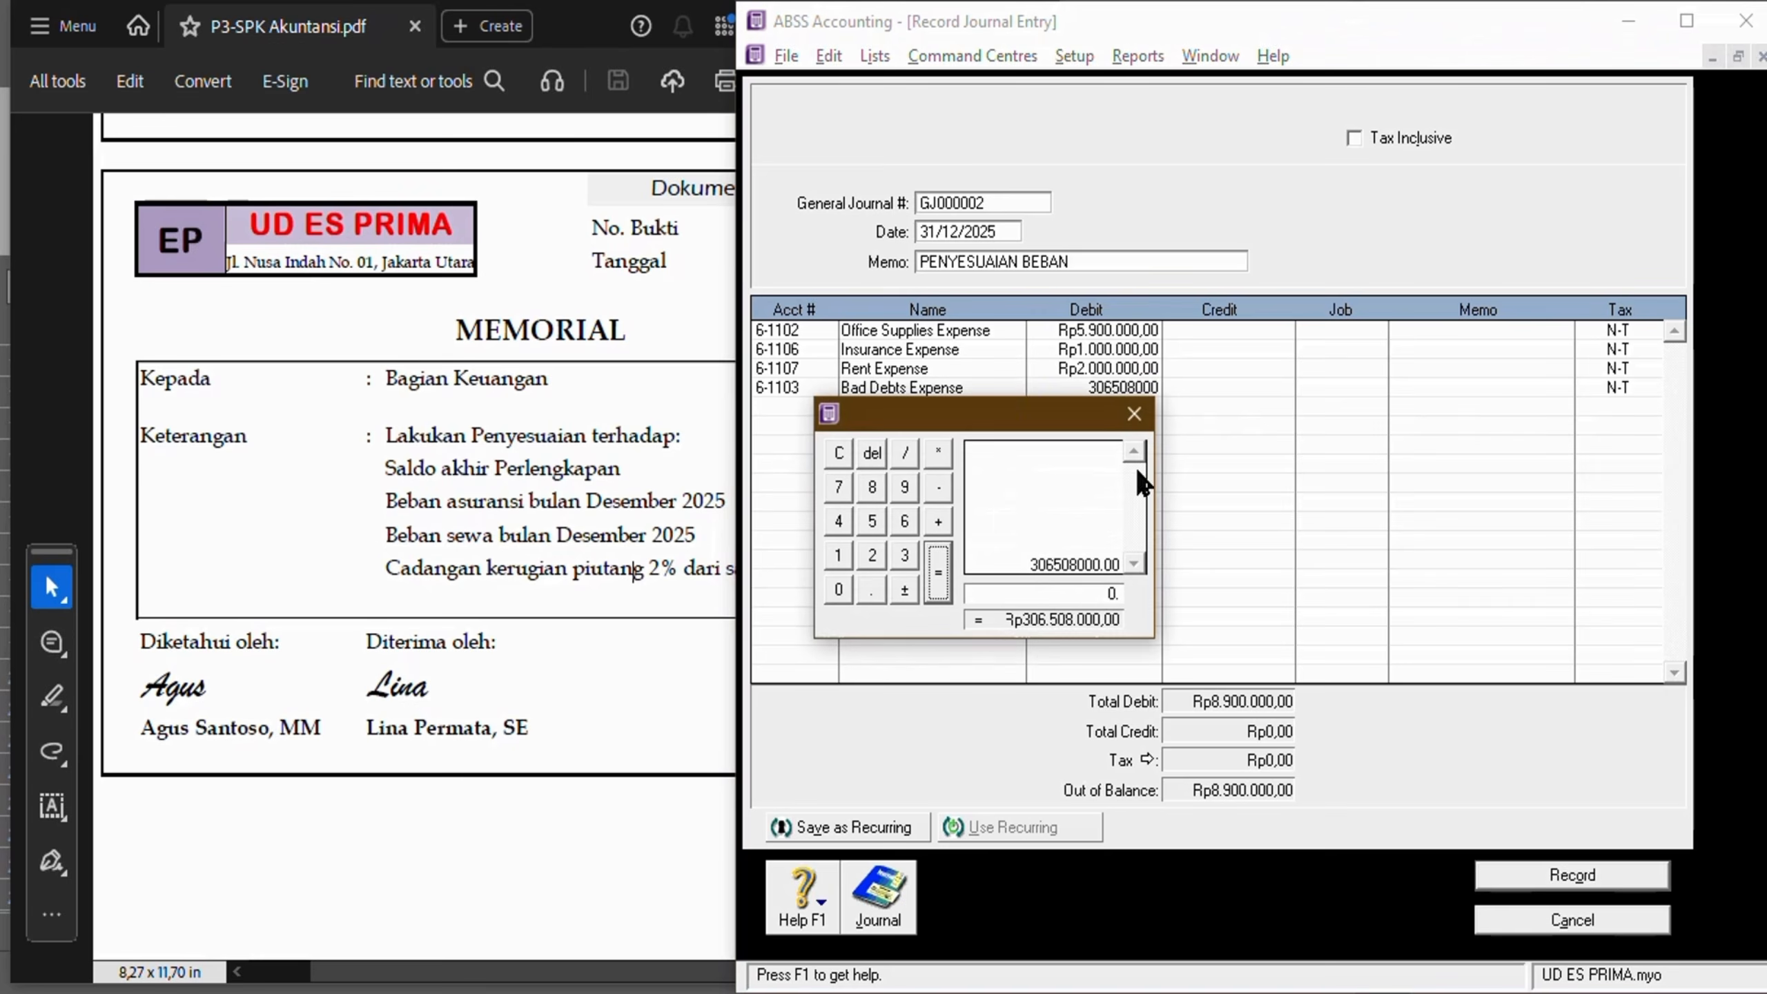
drag(994, 418, 1084, 463)
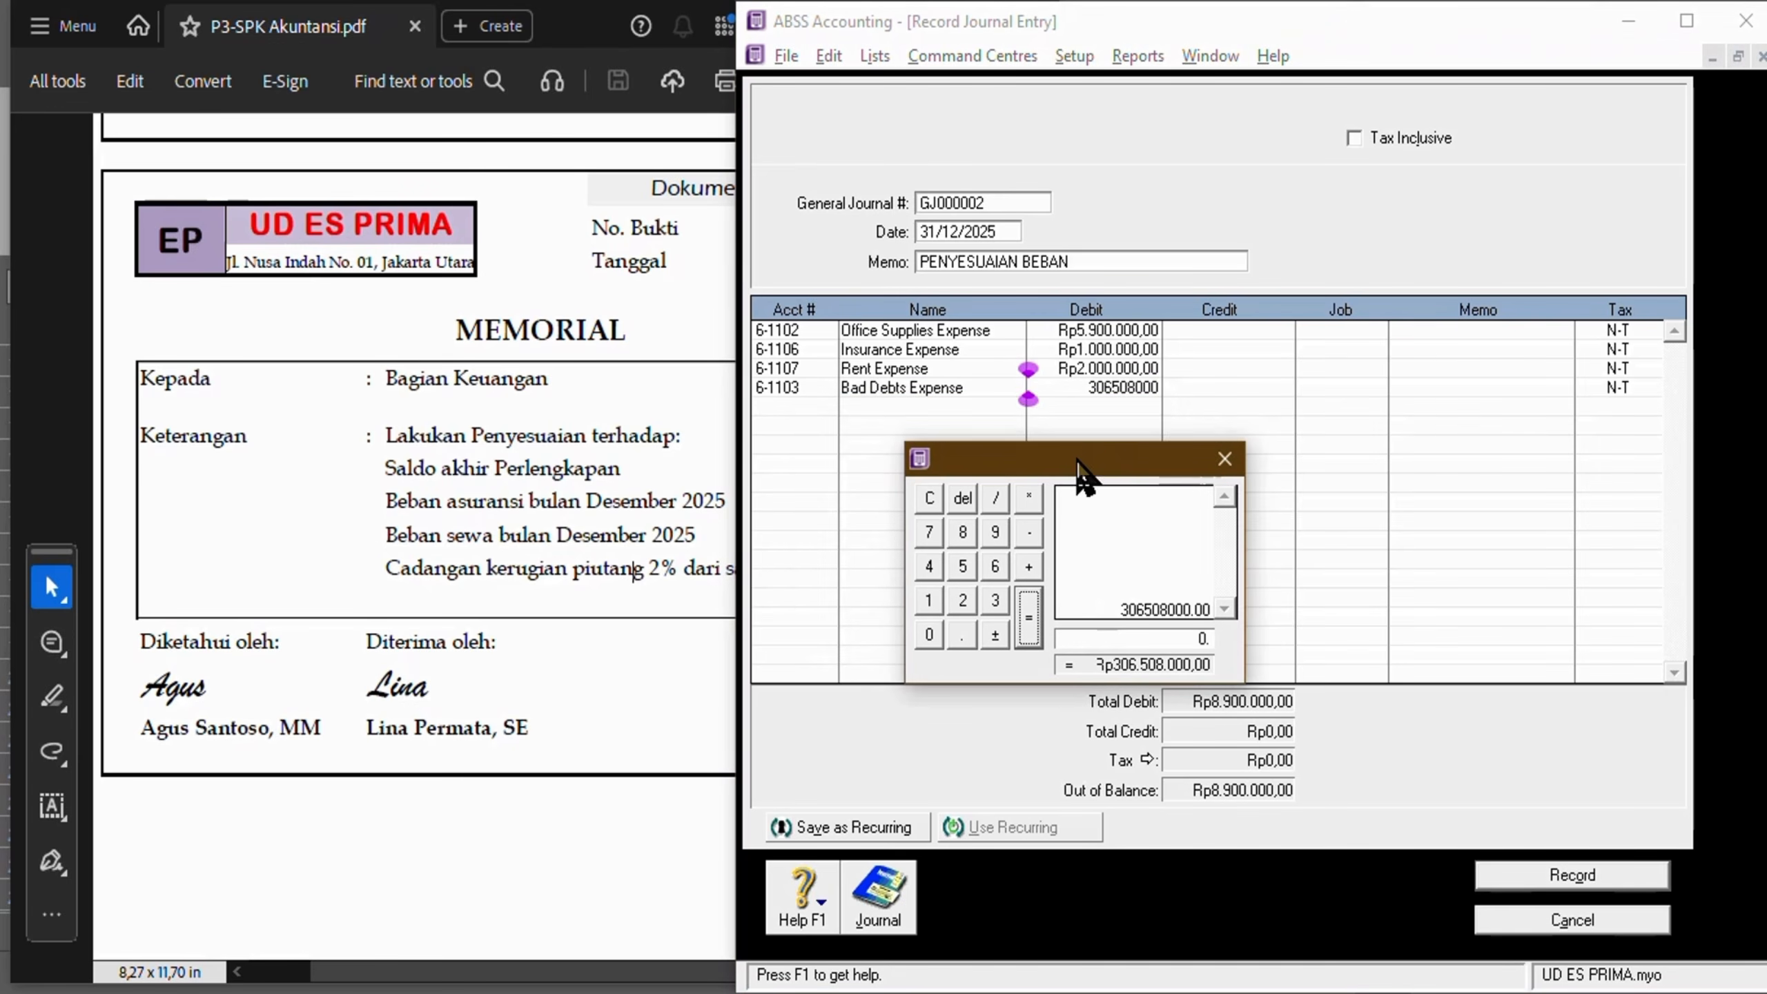
click(1030, 499)
click(967, 599)
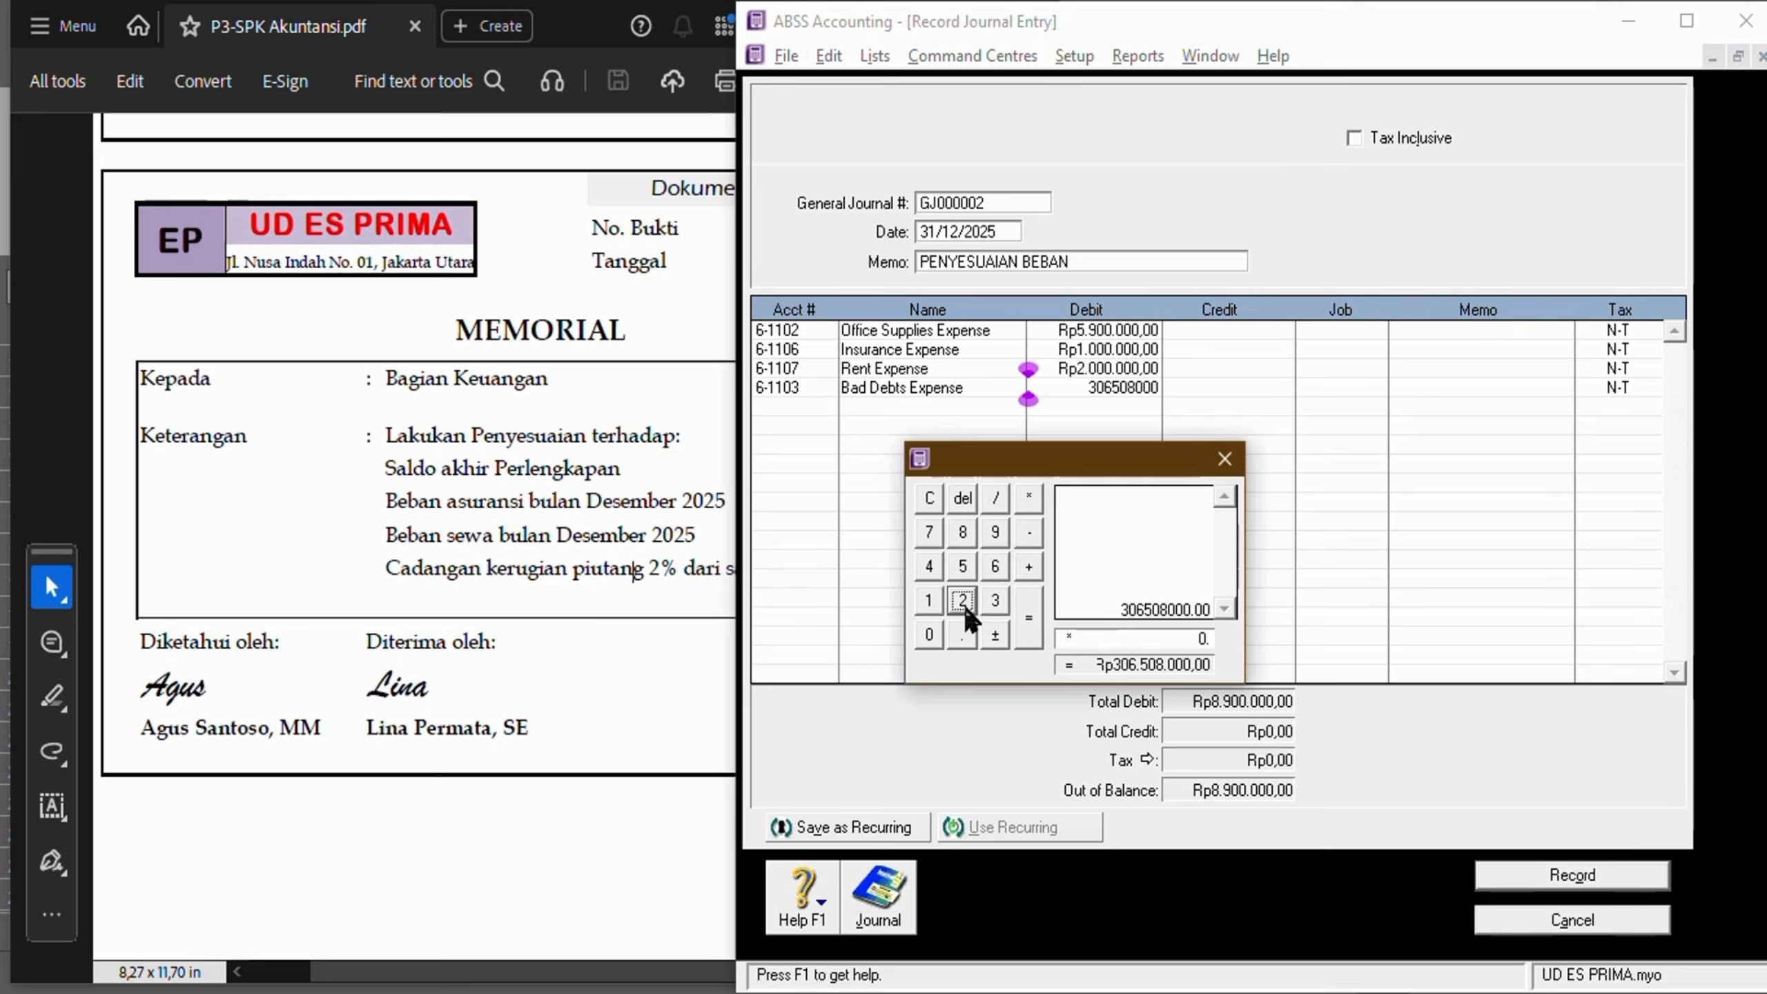
click(996, 501)
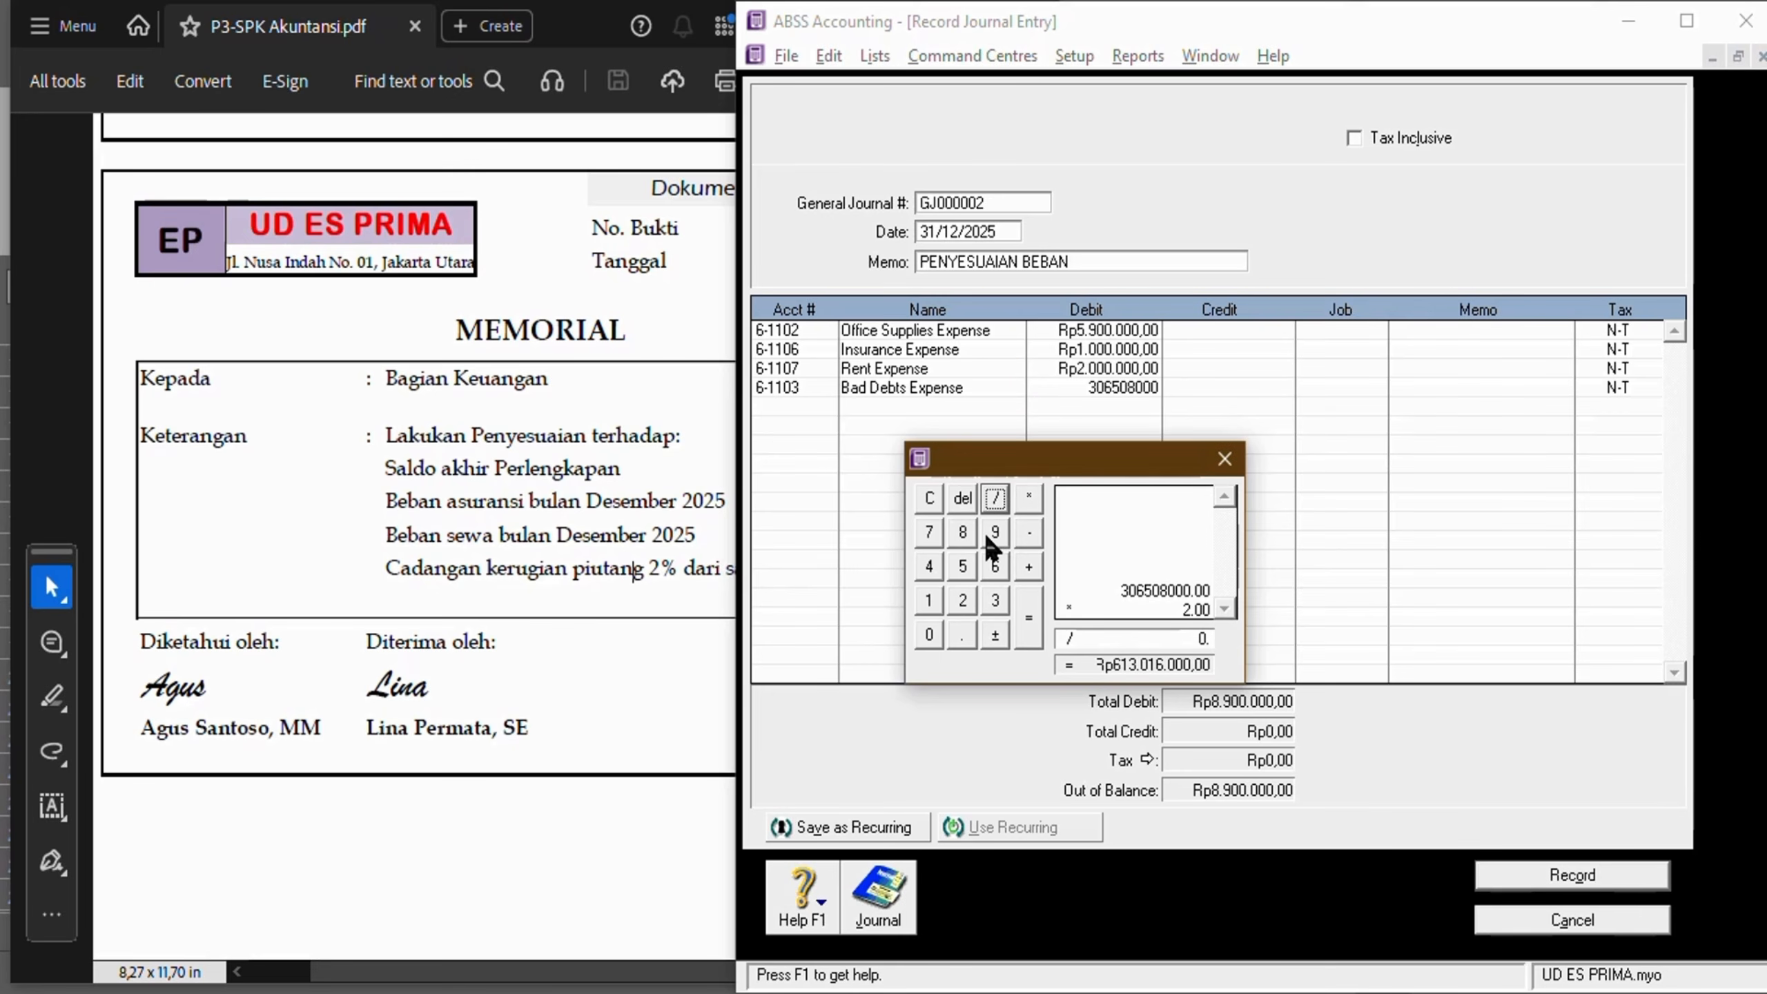
click(933, 603)
click(932, 635)
click(933, 637)
click(1029, 626)
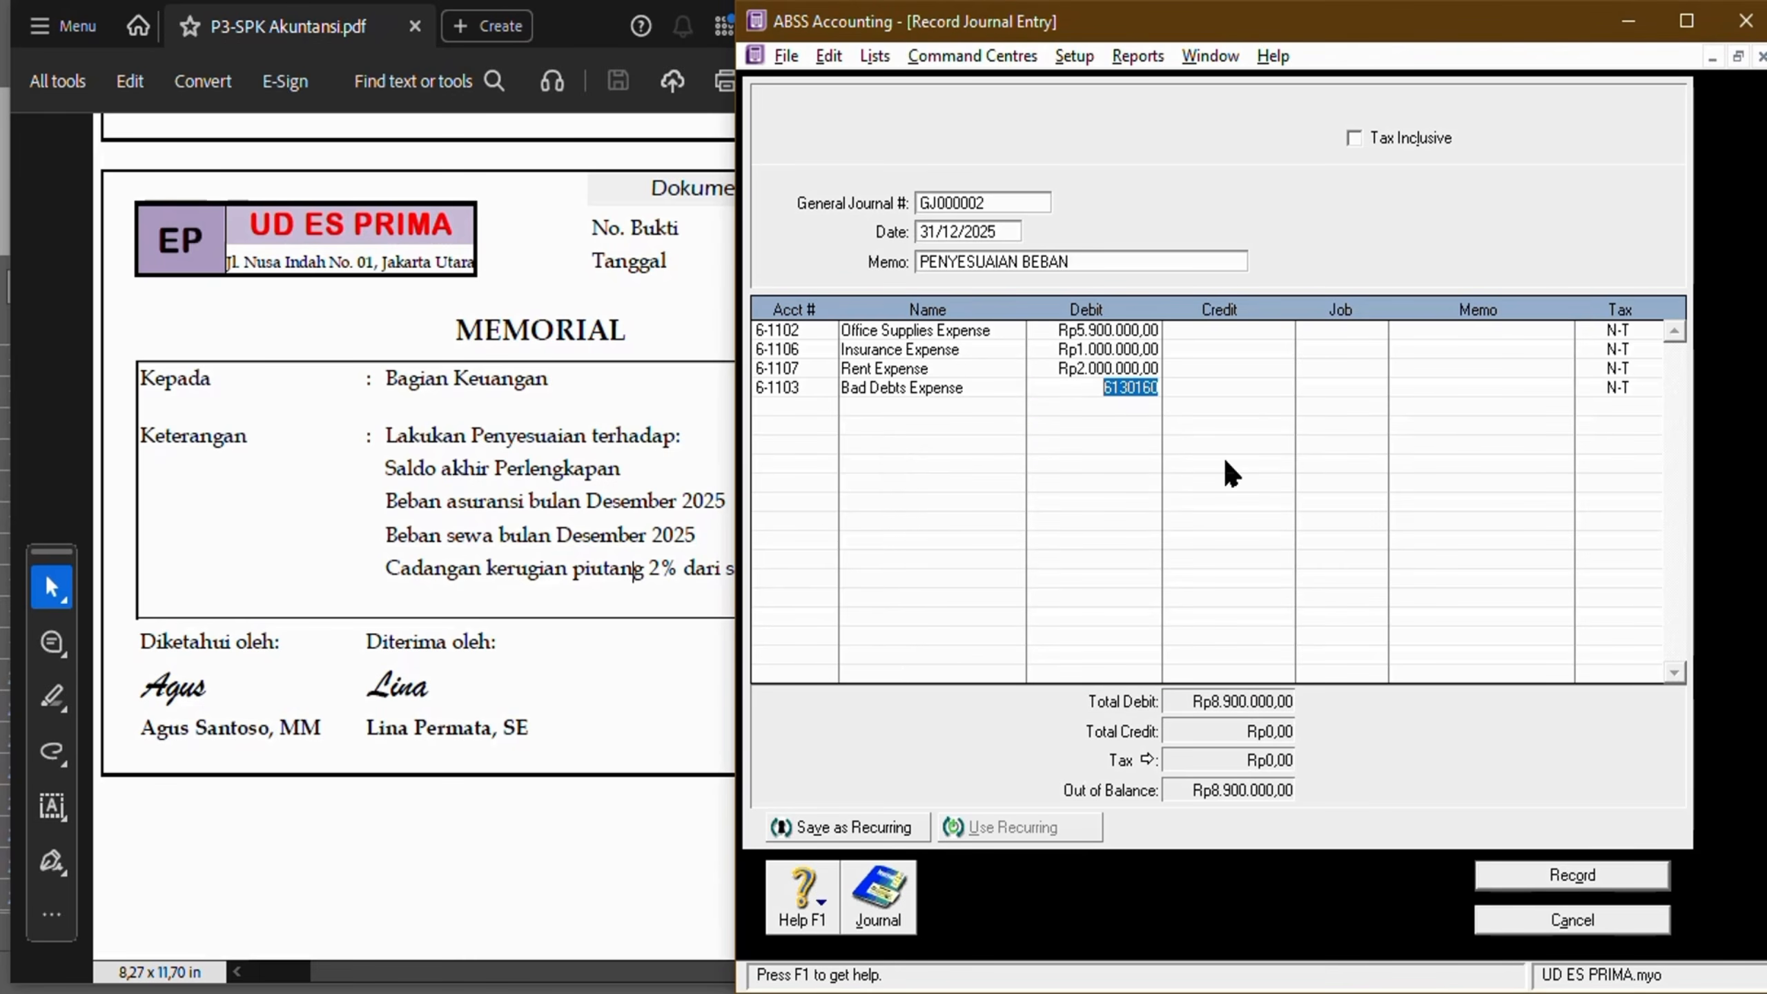
key(Right)
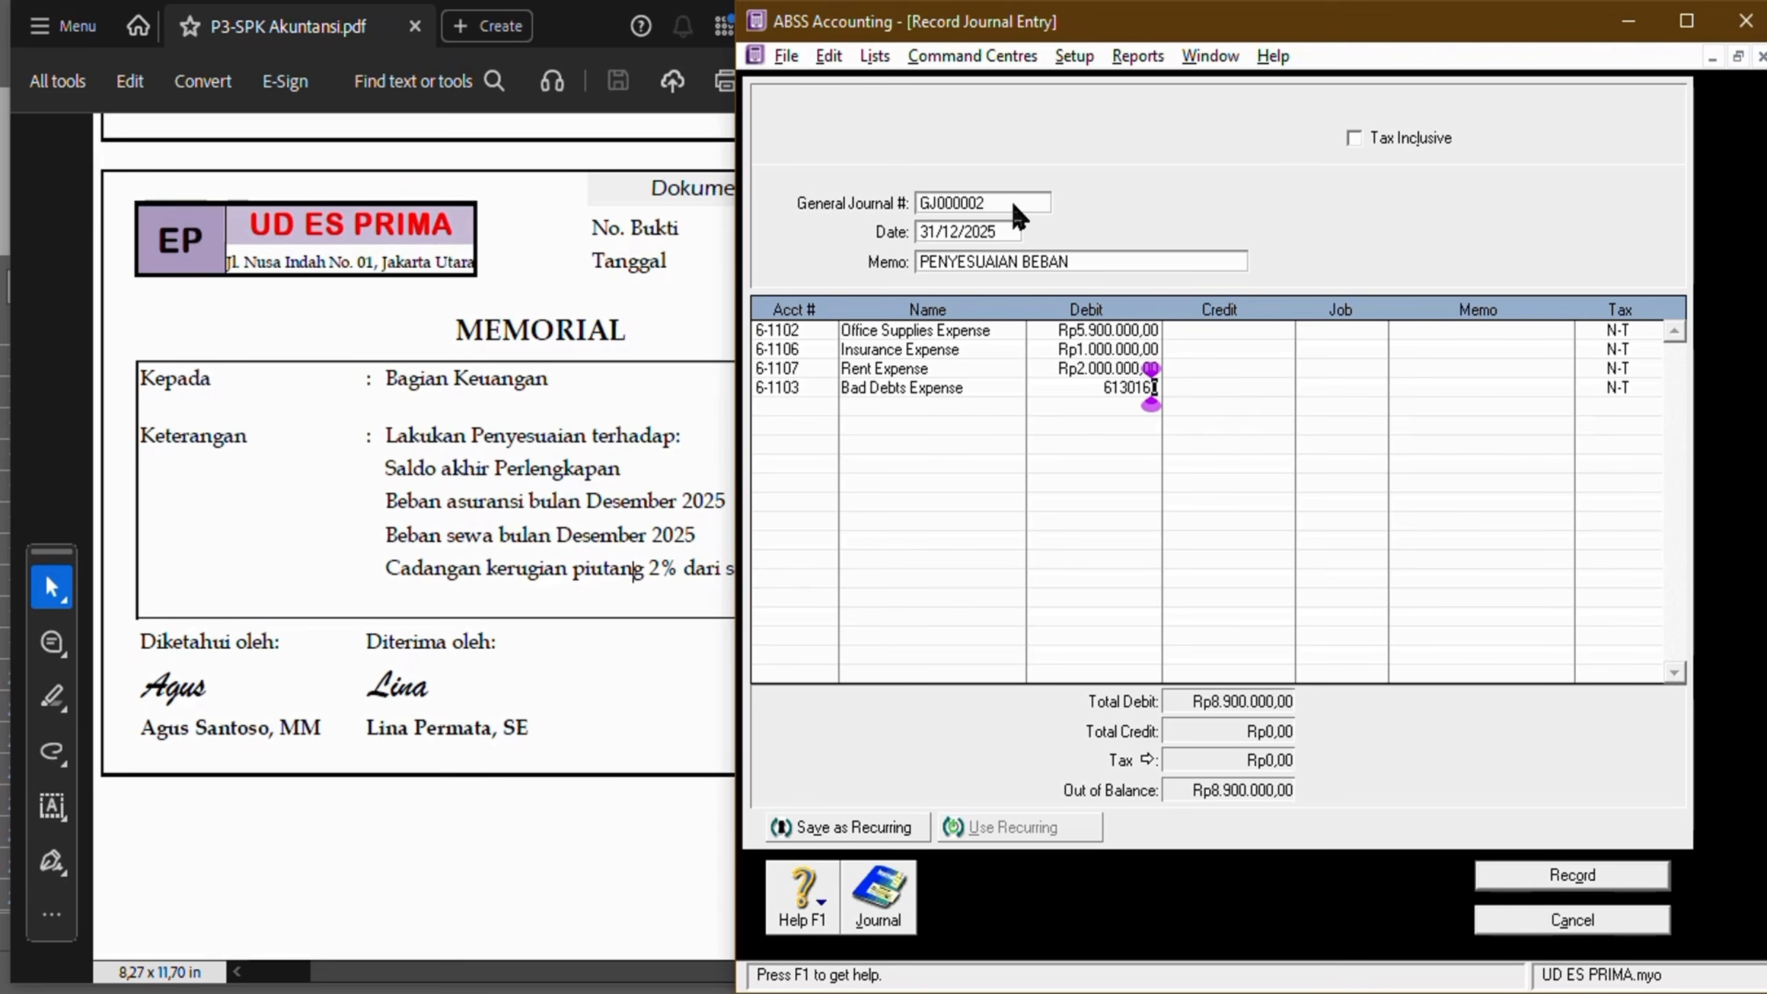
Check the existing balance of account 1-1202 Allowance For Doubtful Debt in the Accounts List.
click(1012, 57)
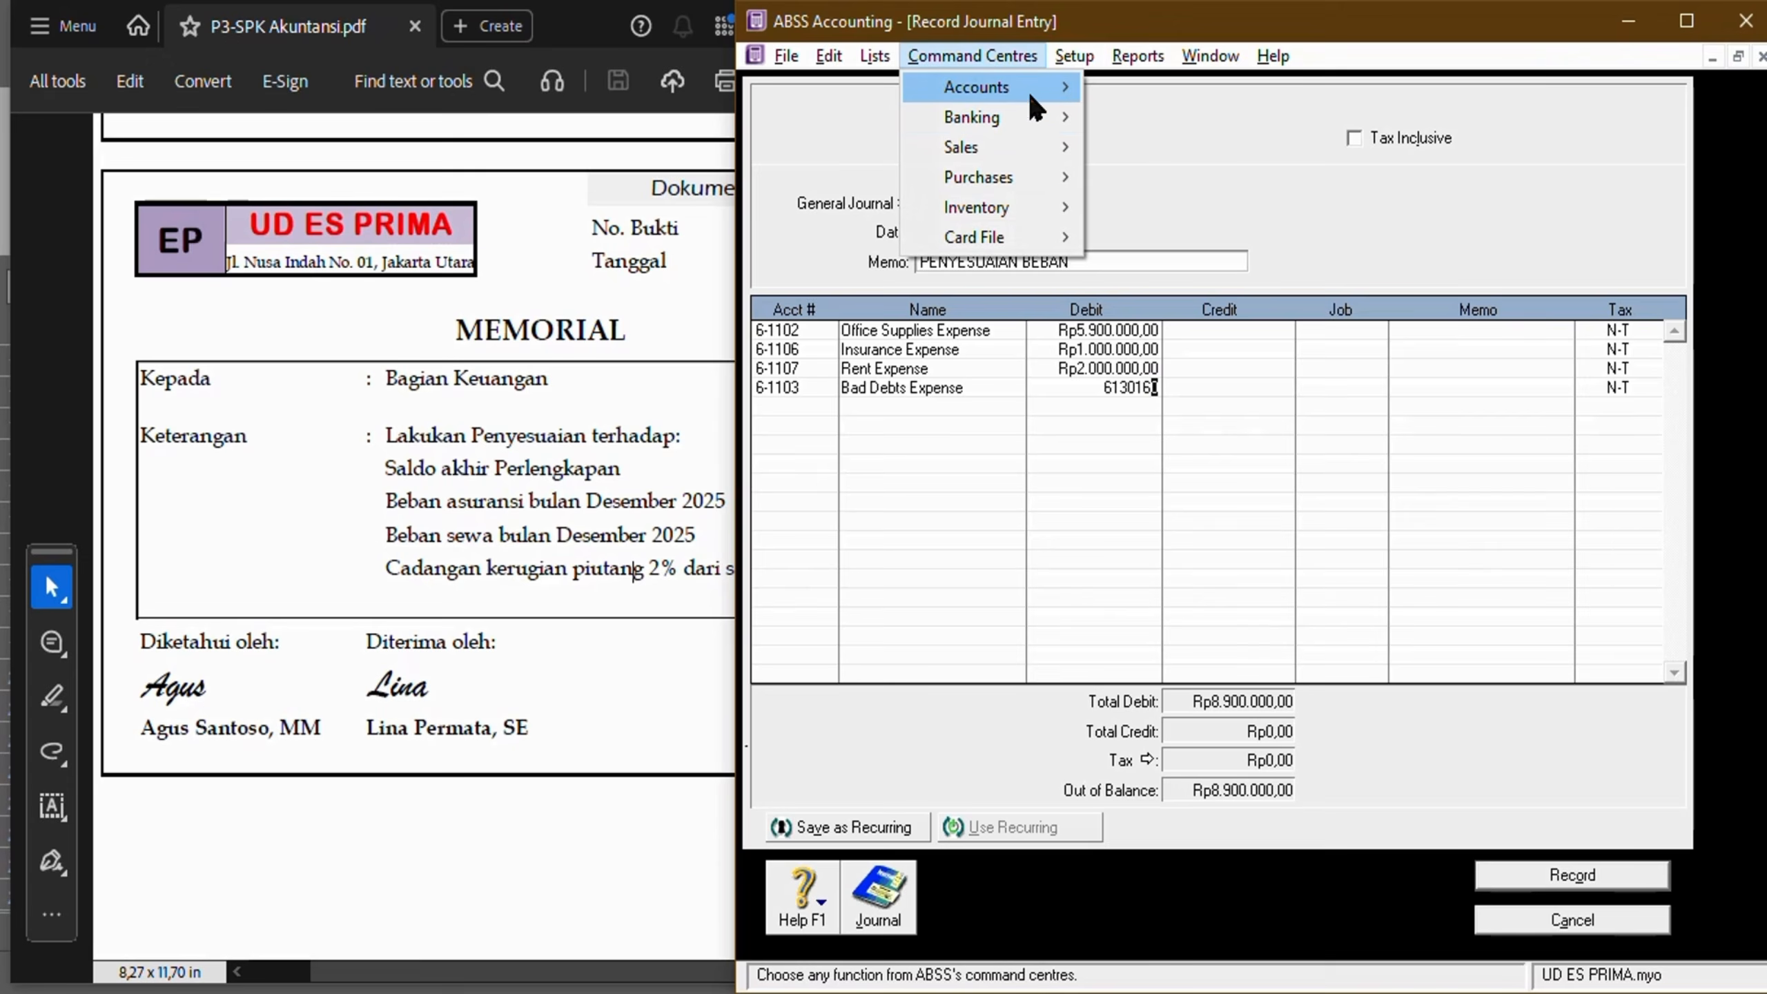
mouse_move(1027, 88)
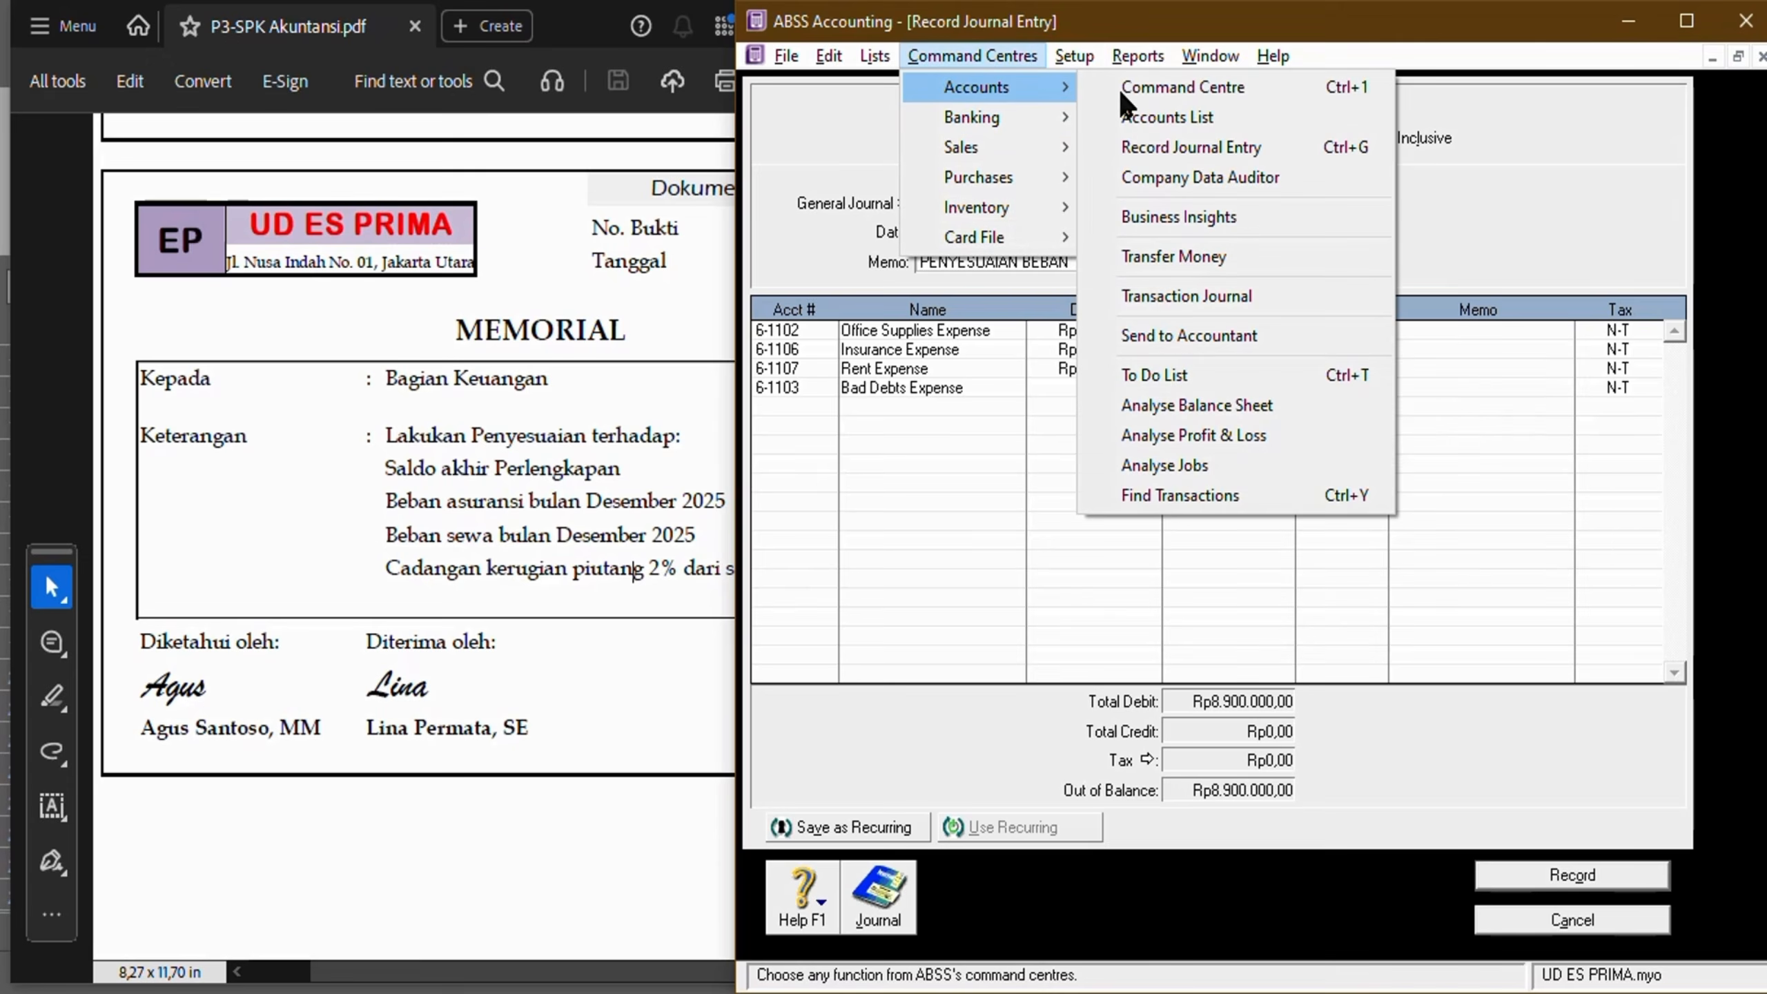
click(1171, 119)
click(1273, 275)
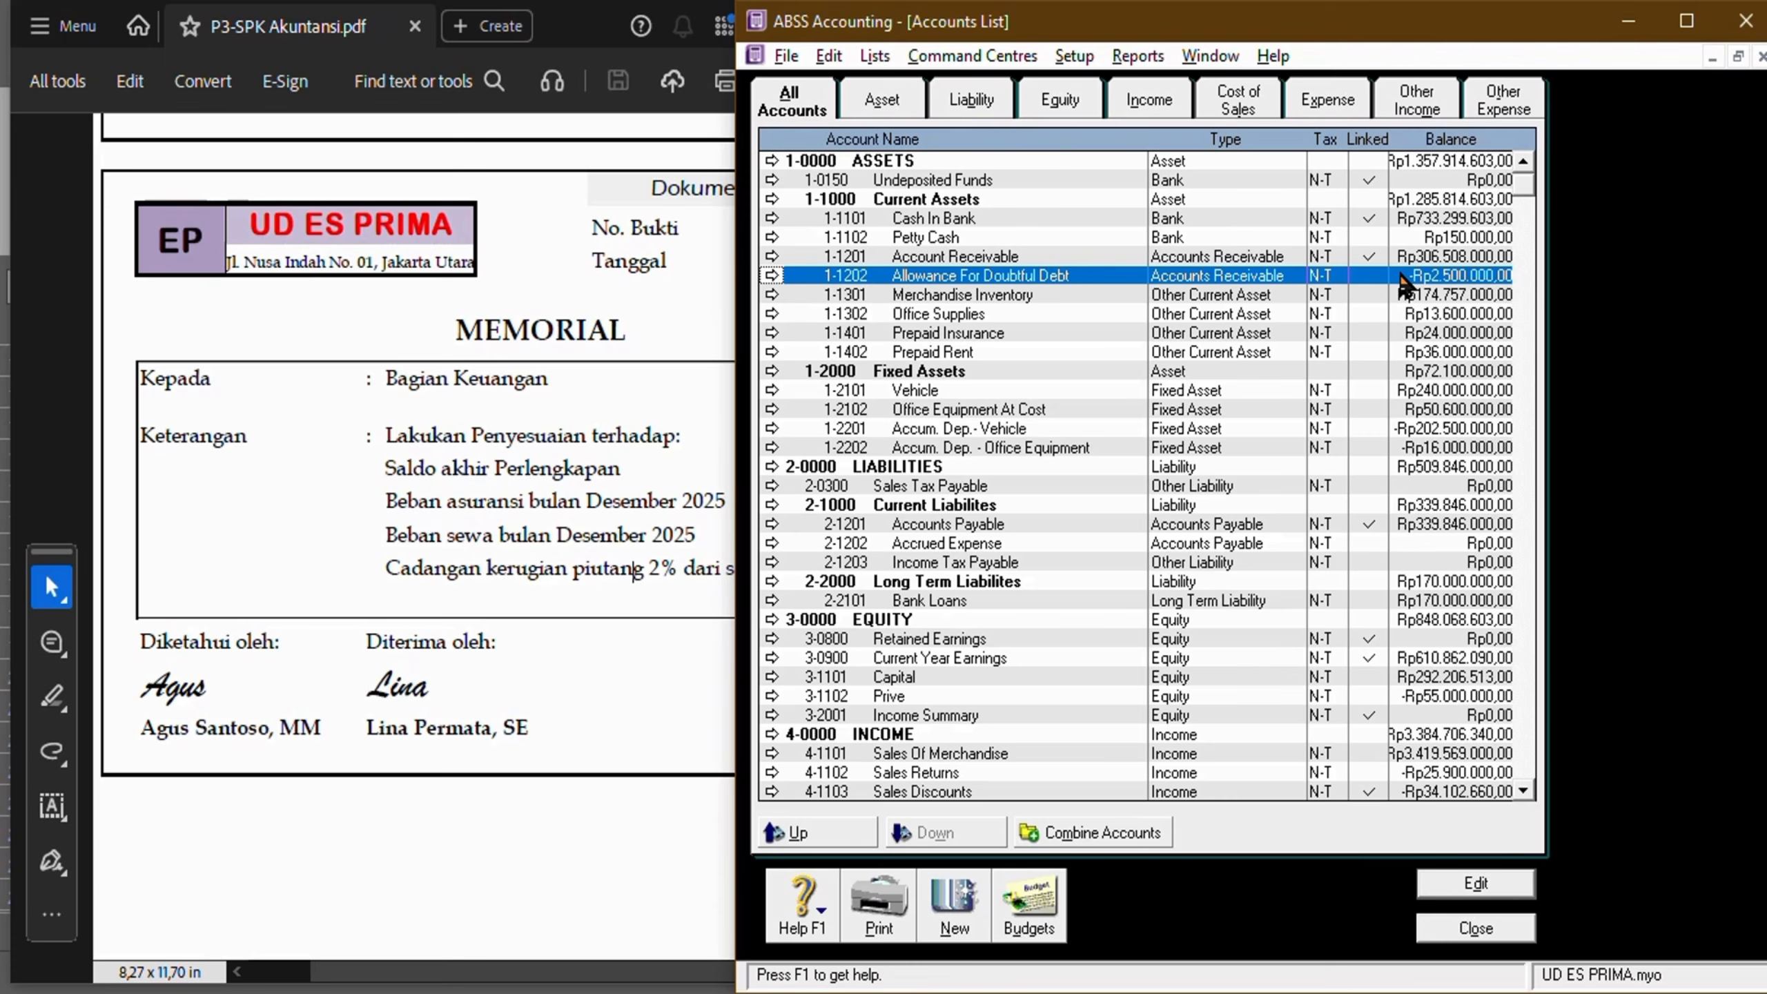
click(1476, 927)
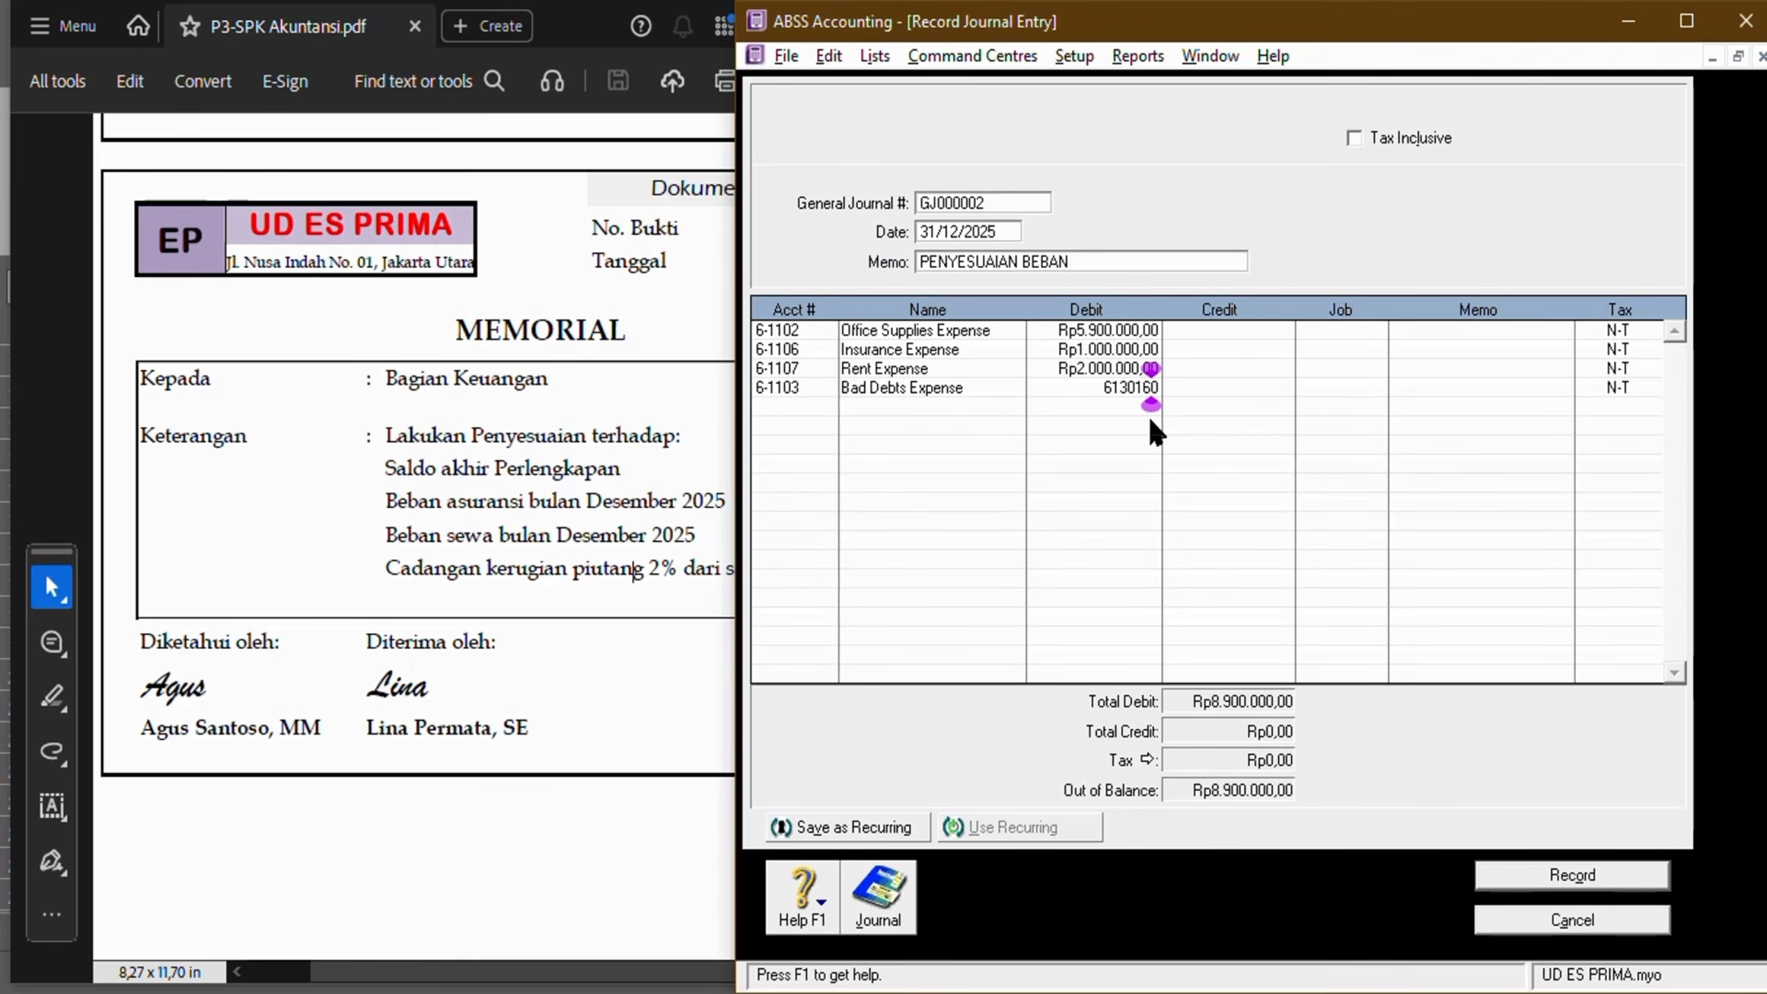
Subtract the existing allowance of 2500000 from the Bad Debts Expense debit to get 3630160.
key(space)
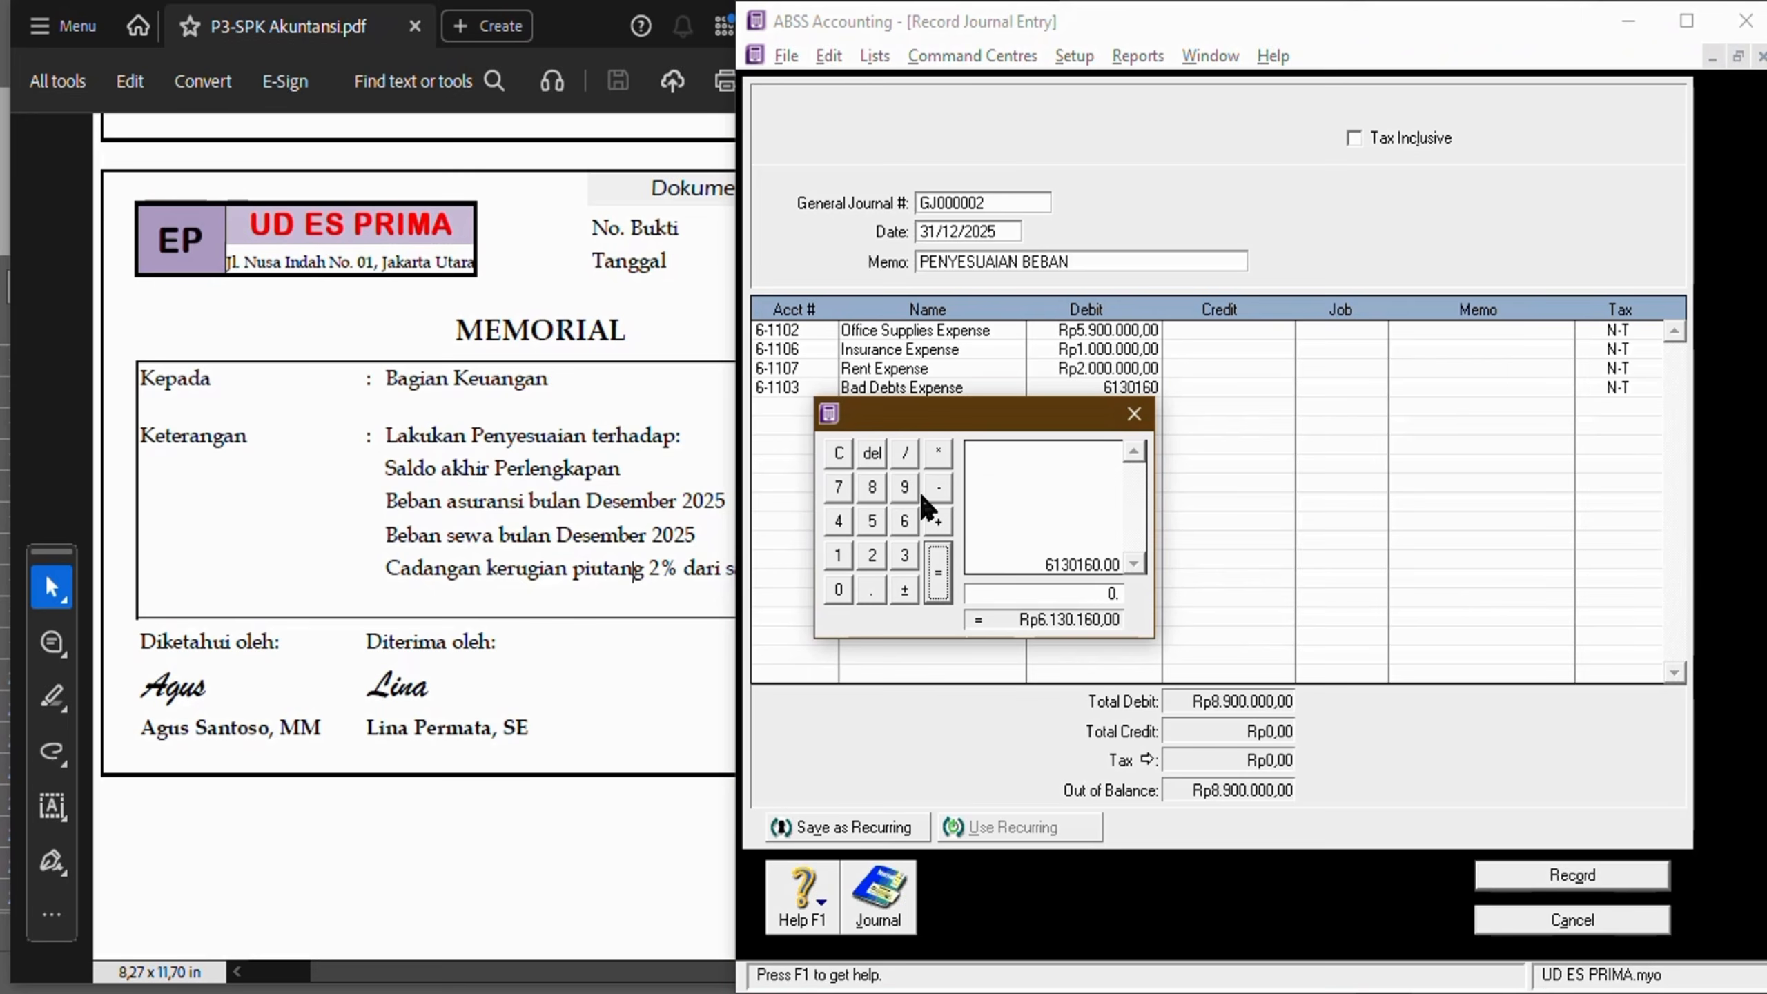
click(941, 485)
click(872, 555)
click(872, 520)
click(838, 590)
click(839, 591)
click(839, 591)
click(838, 591)
click(838, 591)
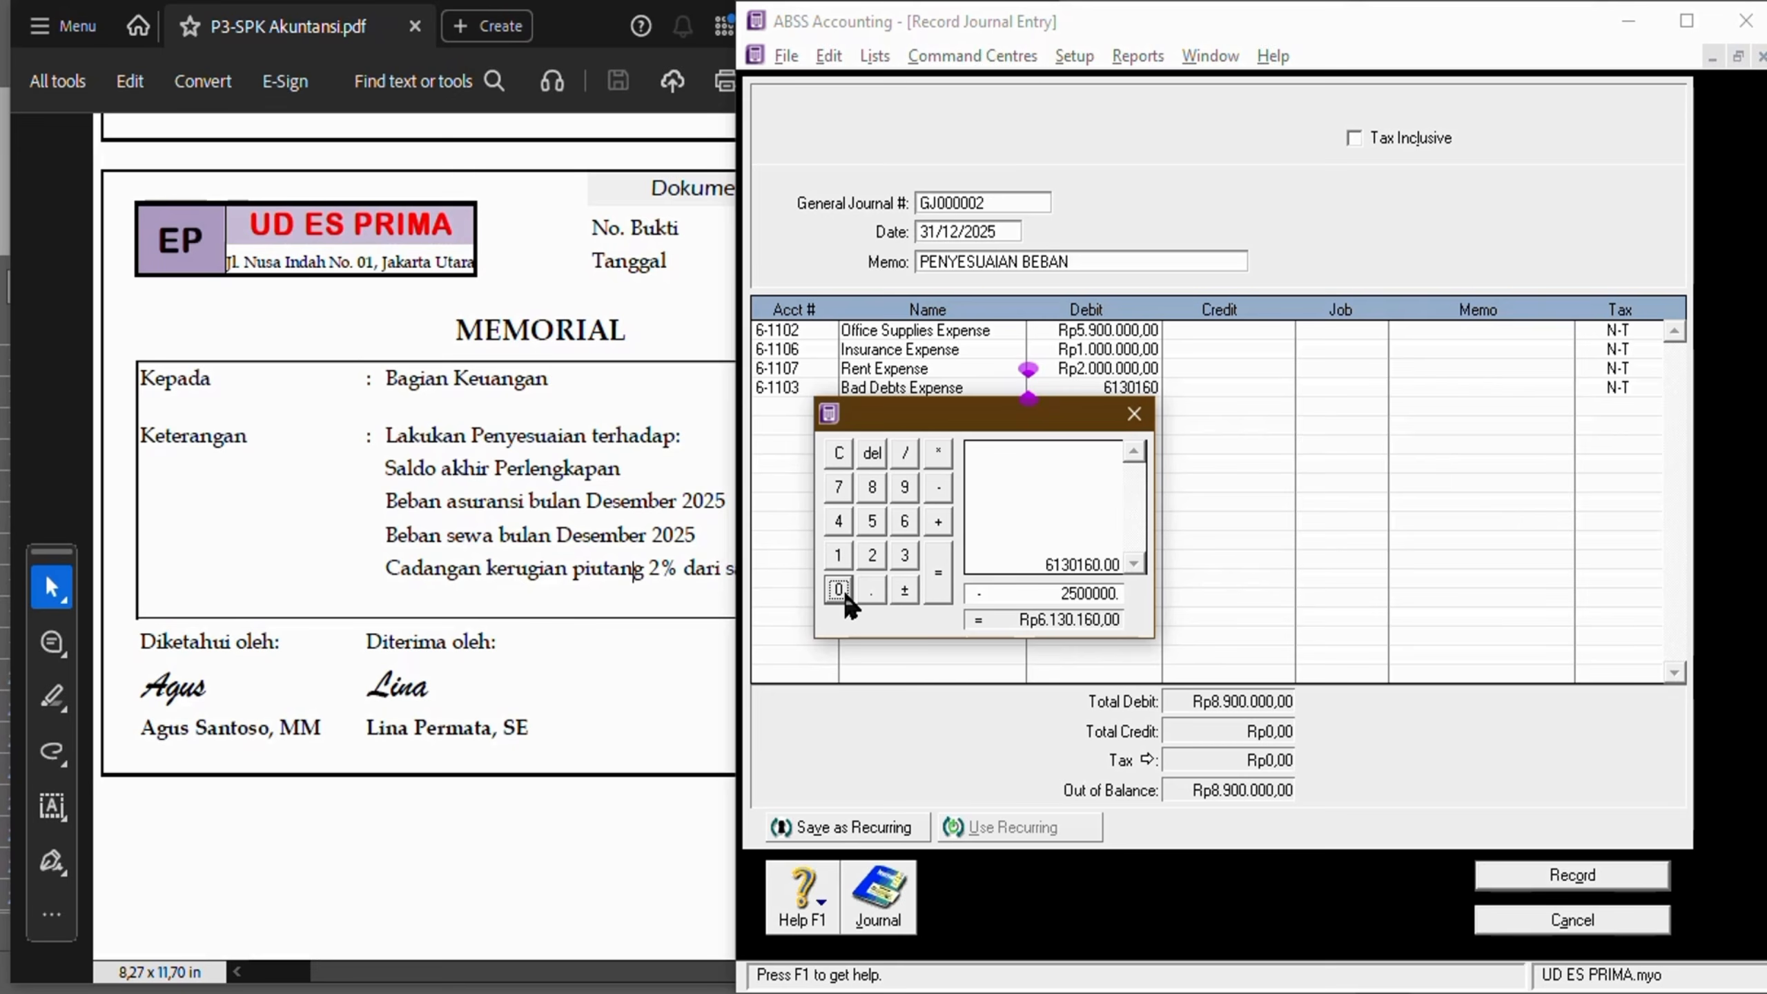
key(Return)
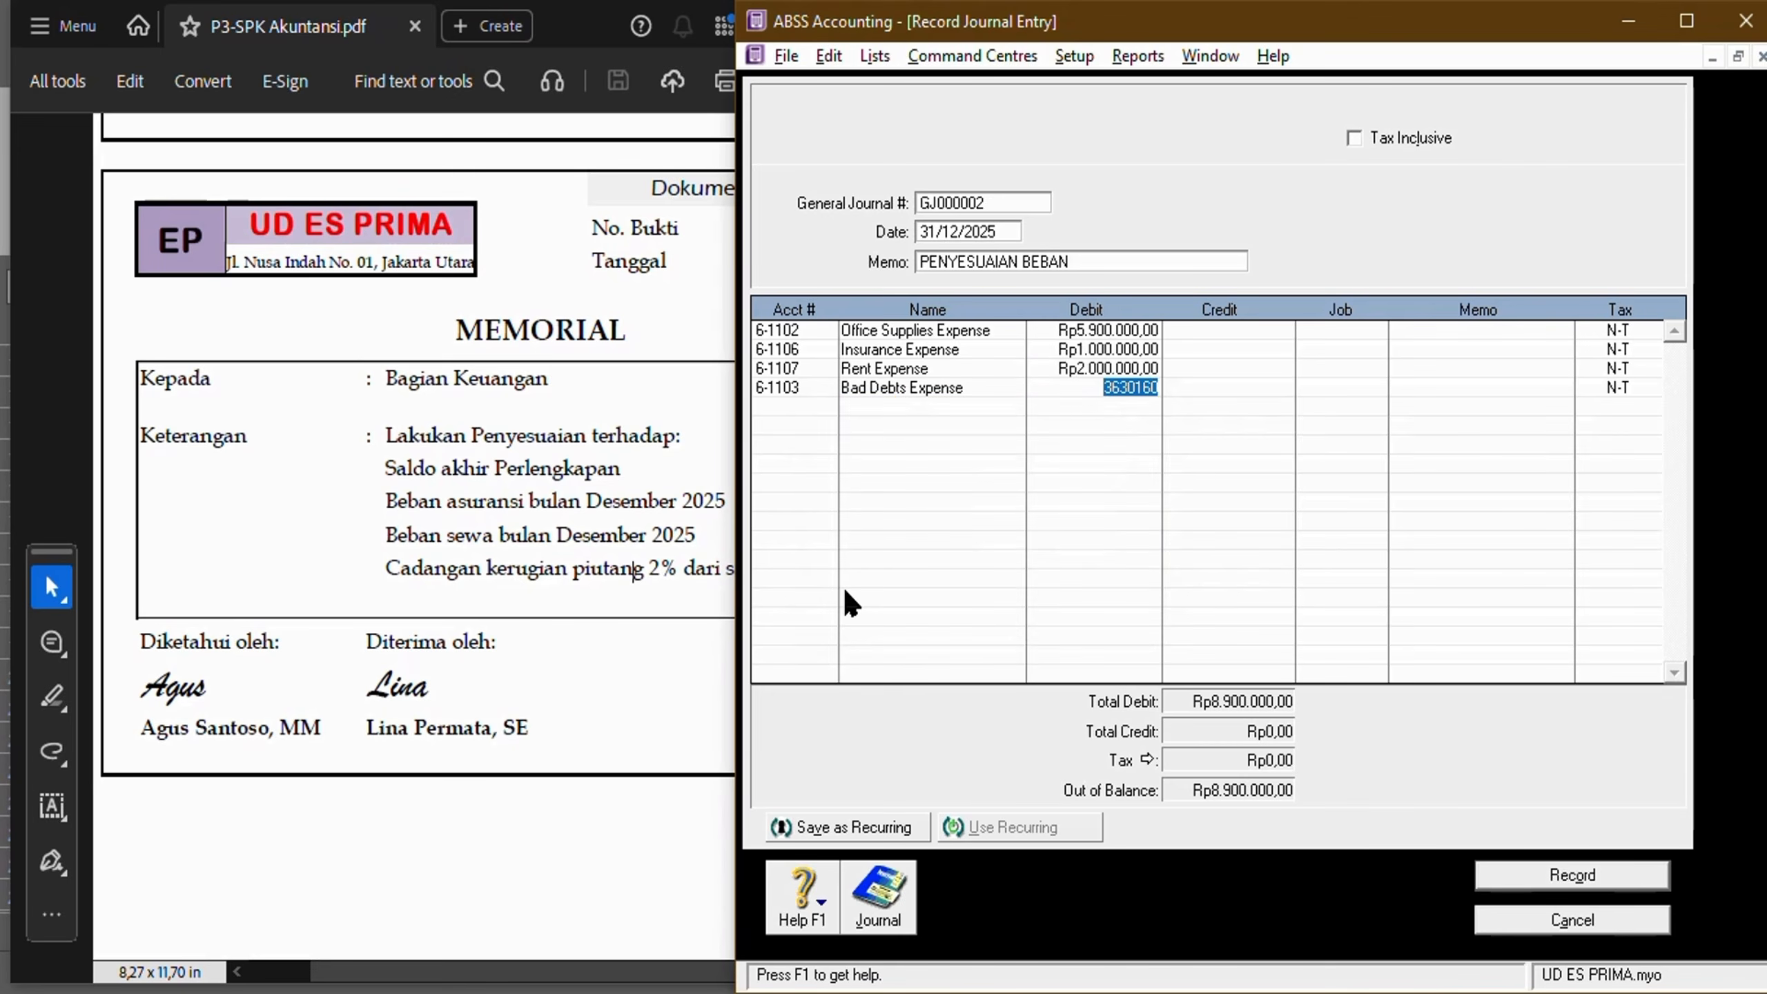
Add a credit line of 5900000 to account 1-1302 Office Supplies in the expense adjustment journal entry.
key(Tab)
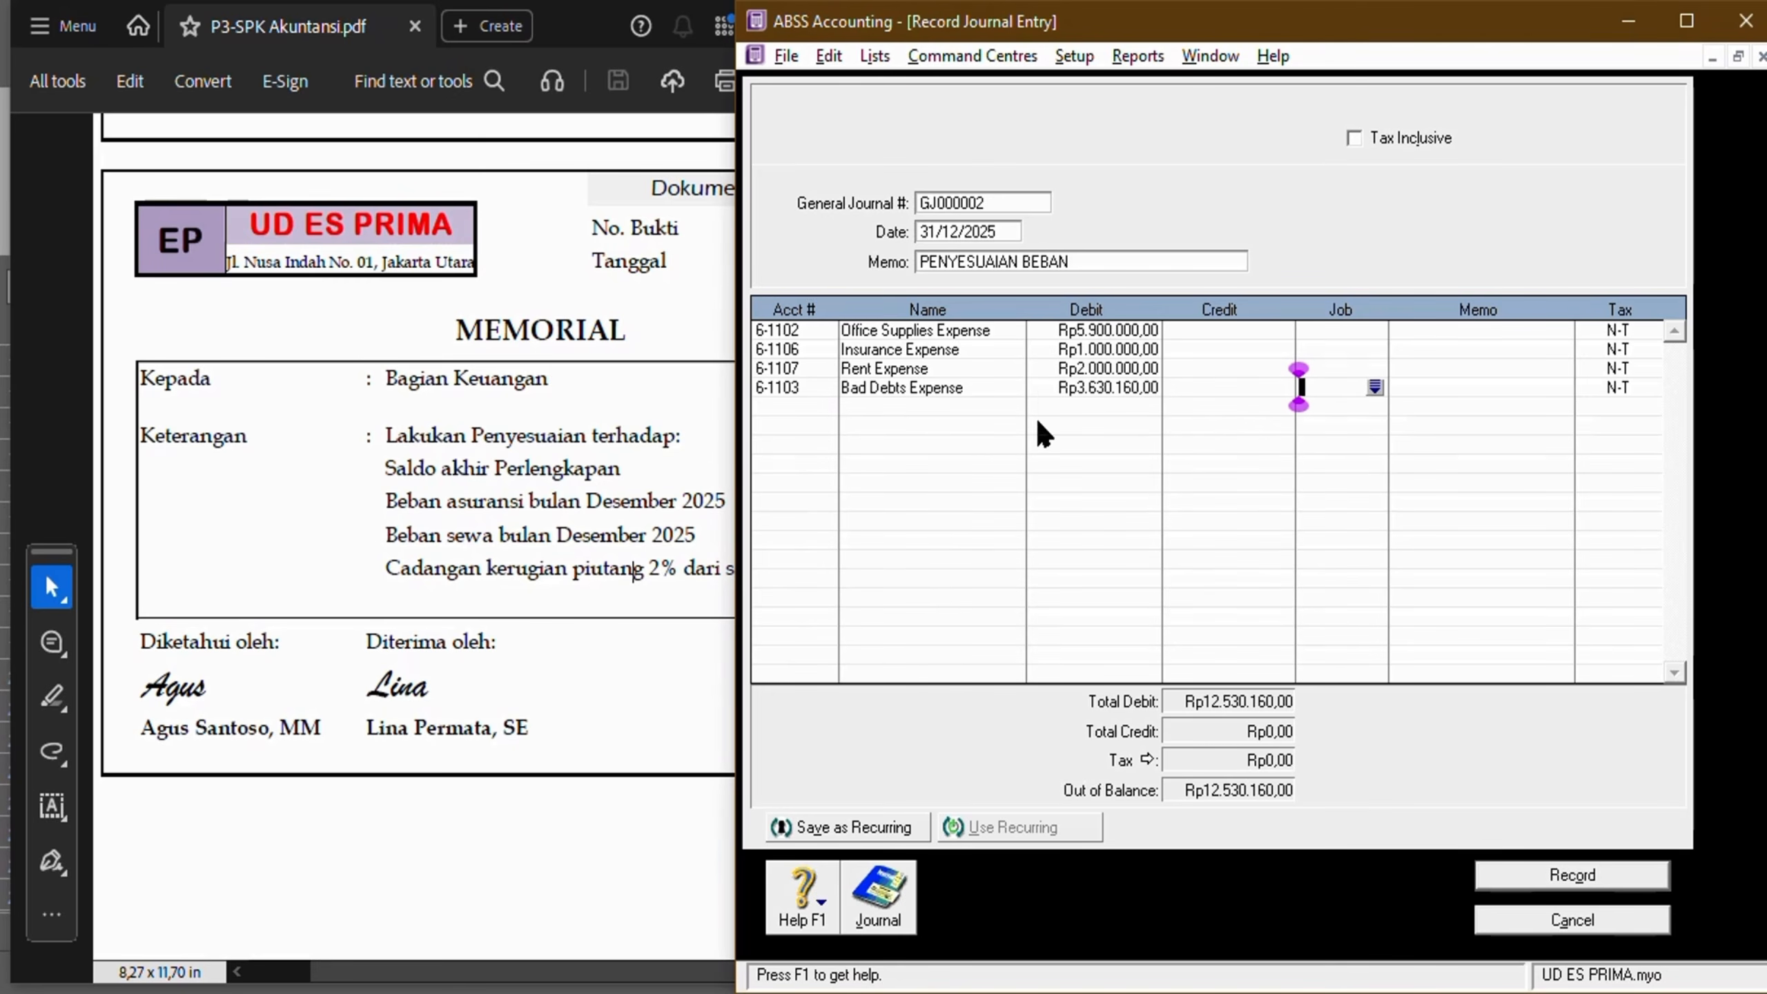
click(1038, 391)
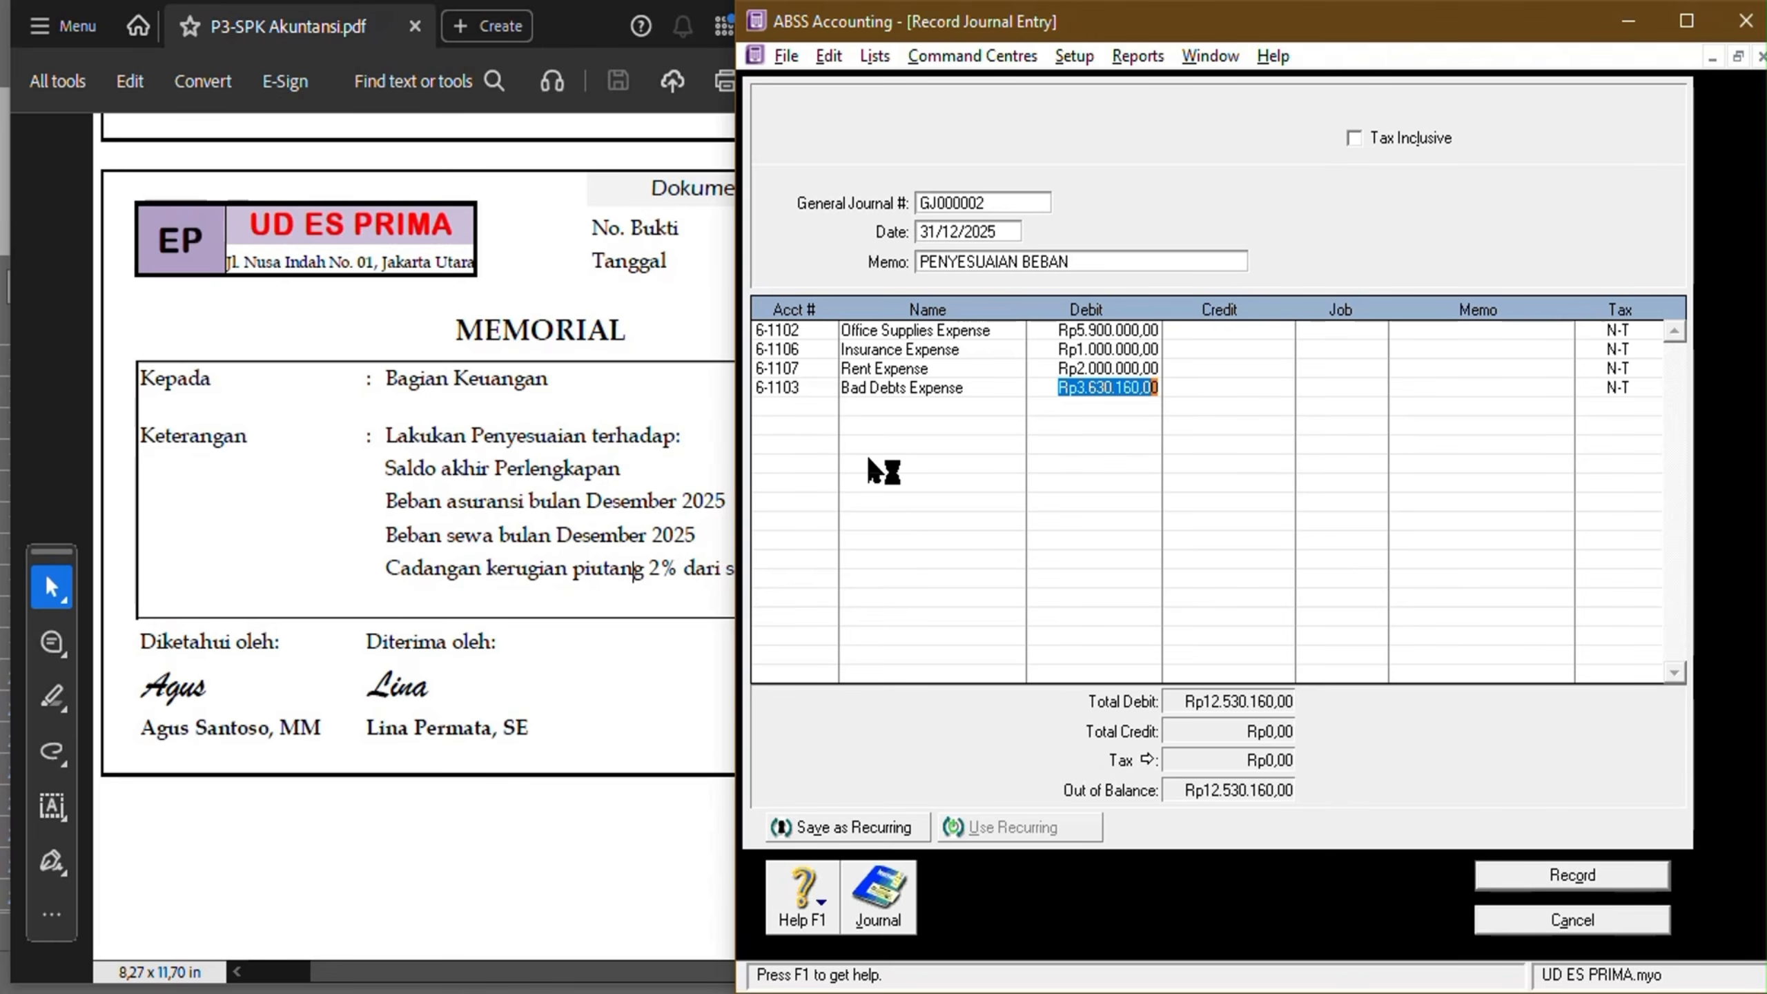
click(802, 406)
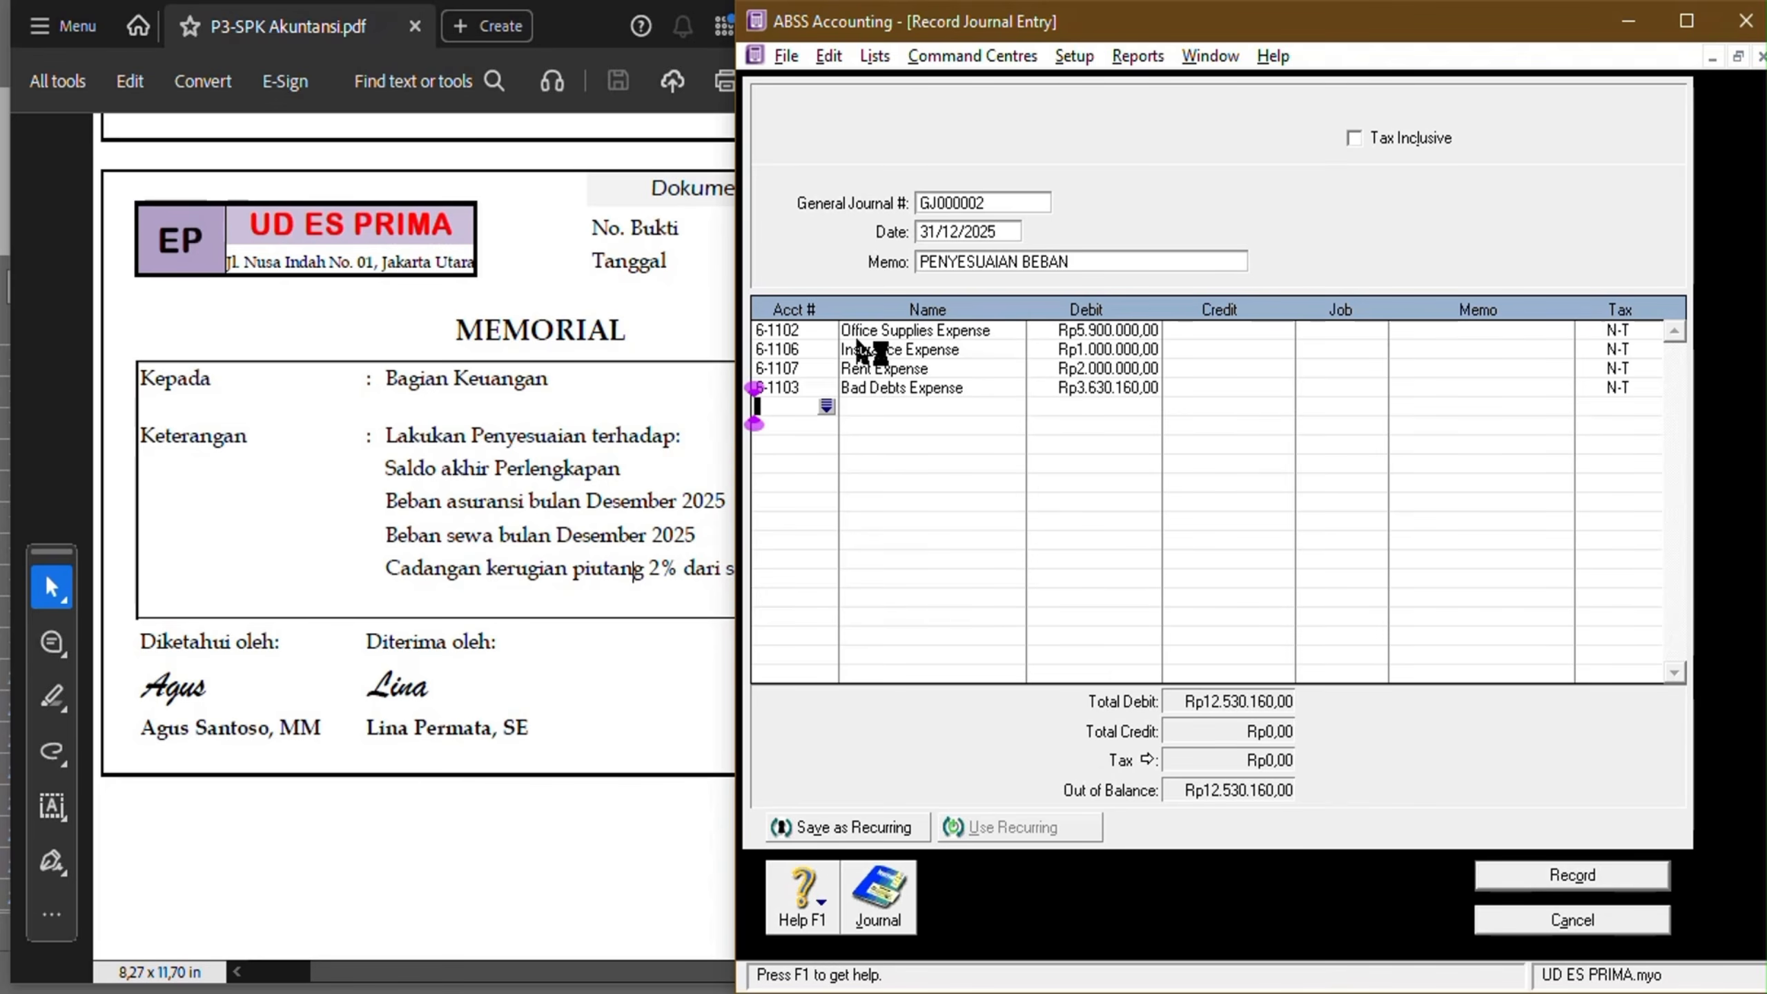
click(827, 408)
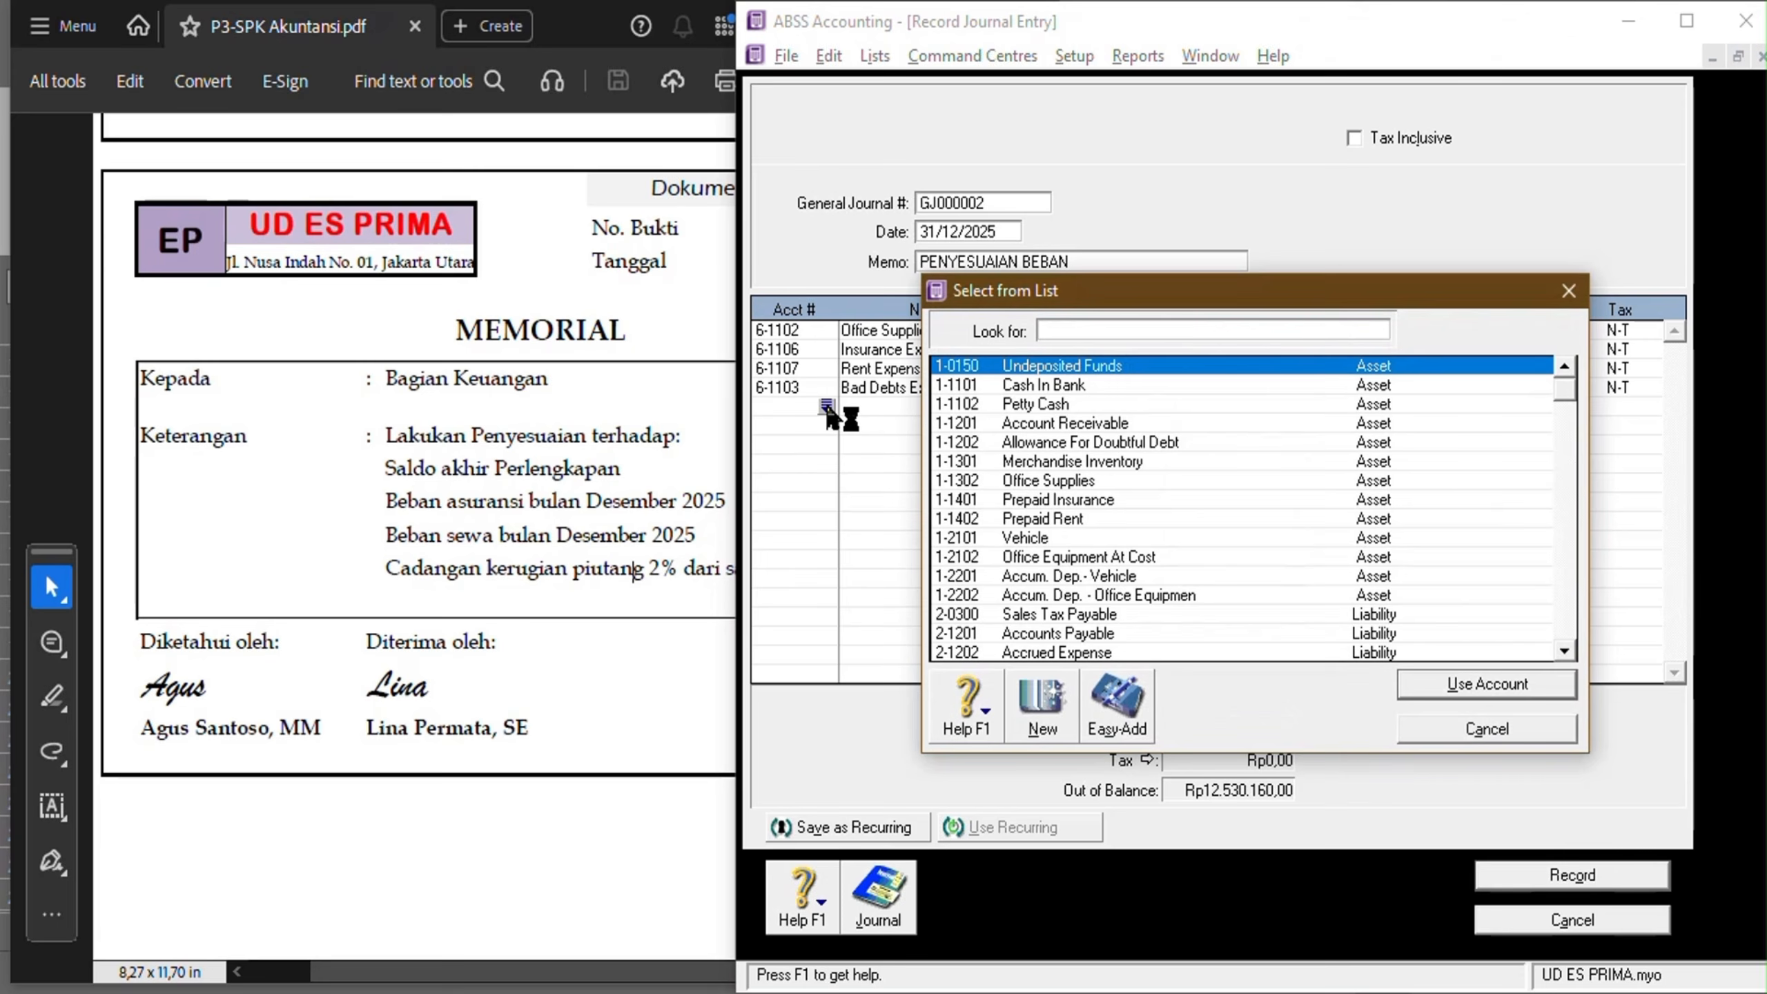
click(1055, 482)
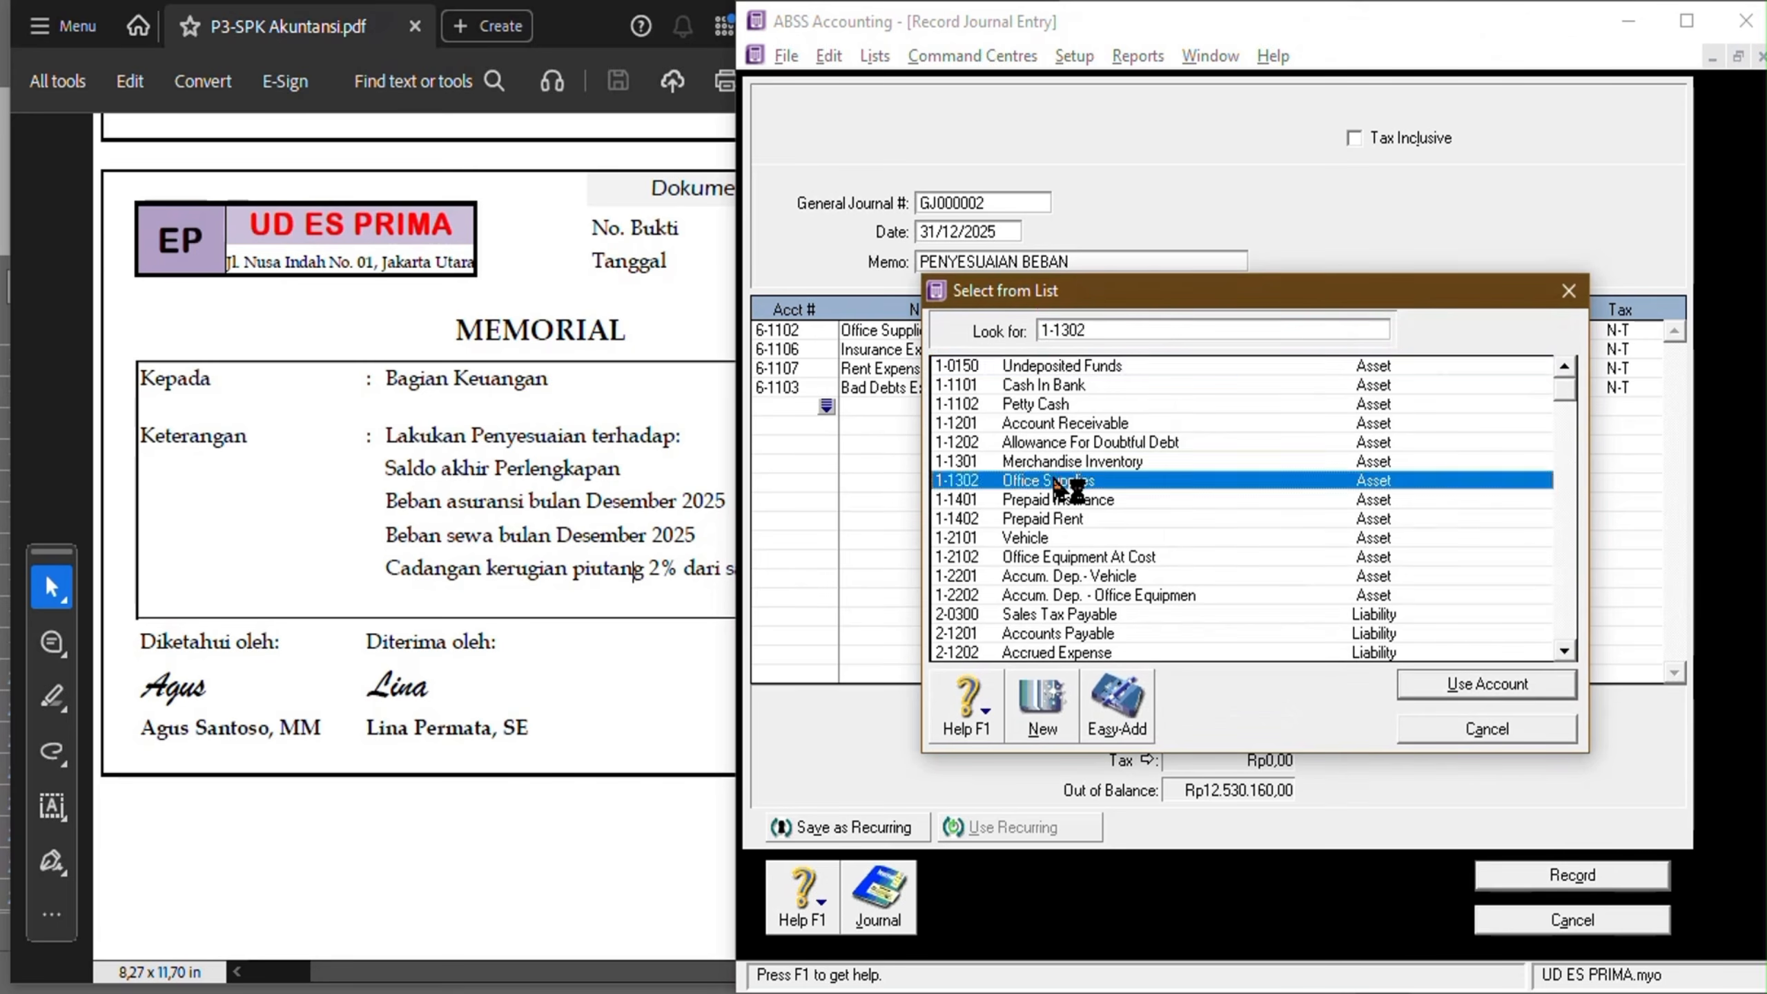
double_click(1056, 481)
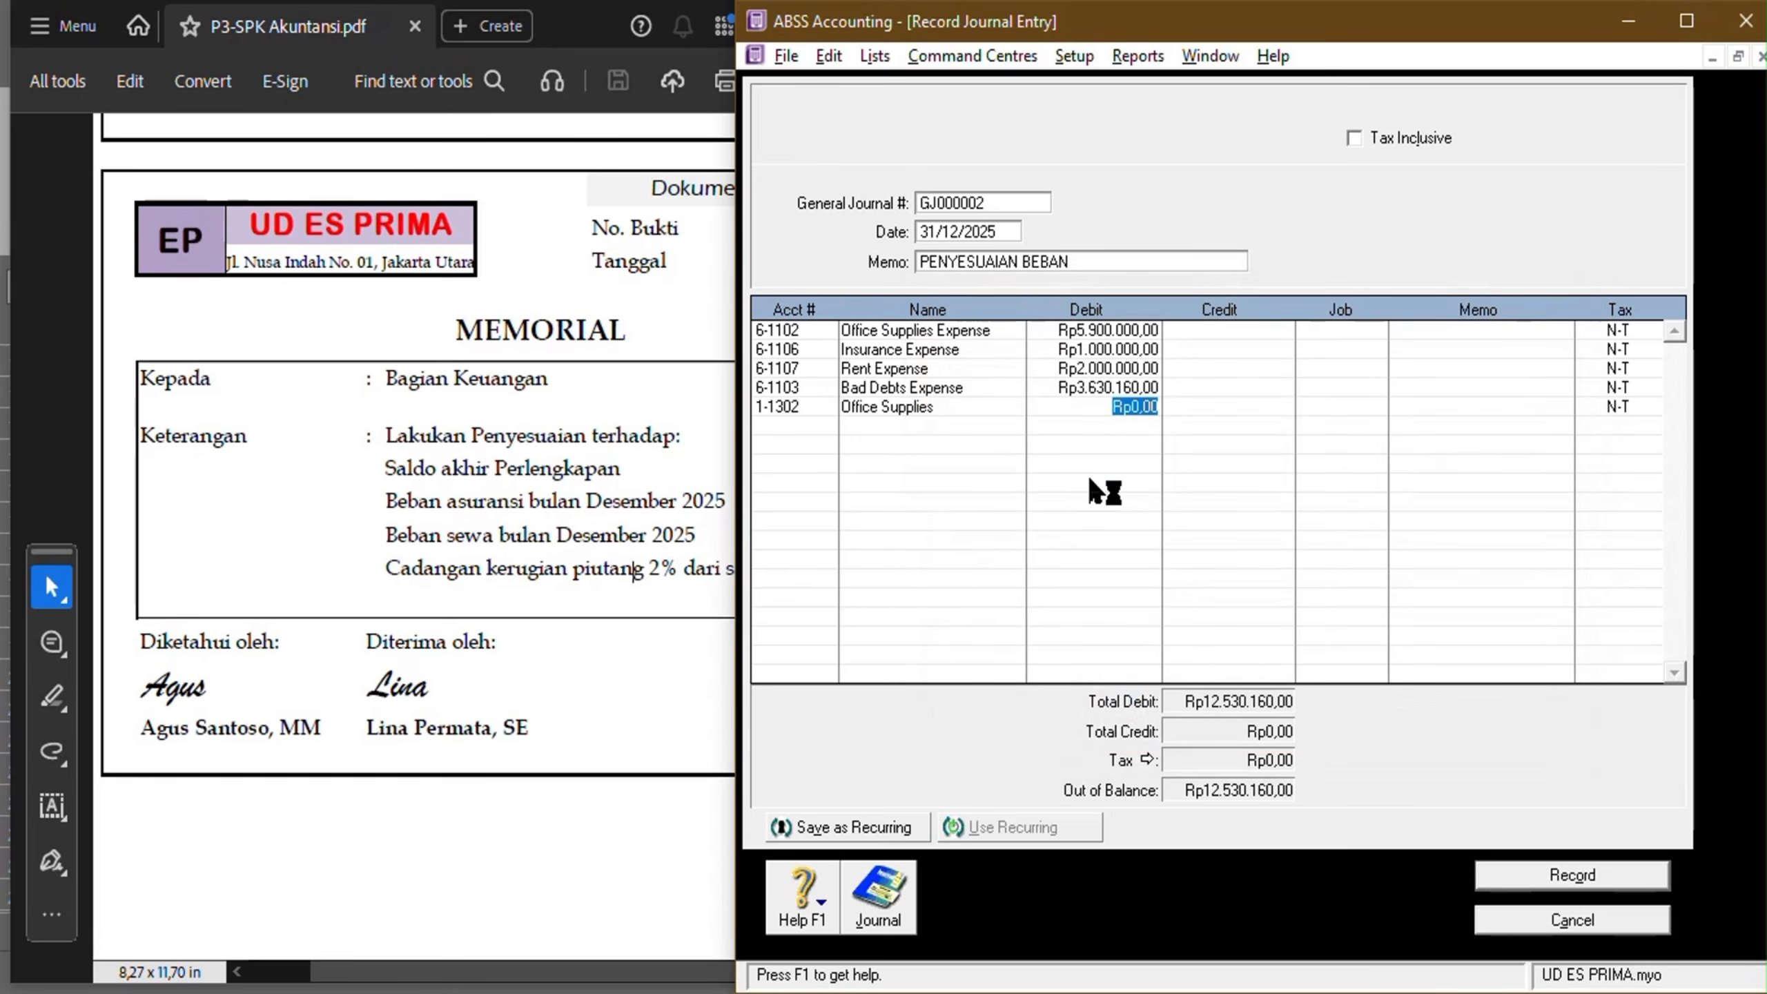
key(Tab)
text(5.90)
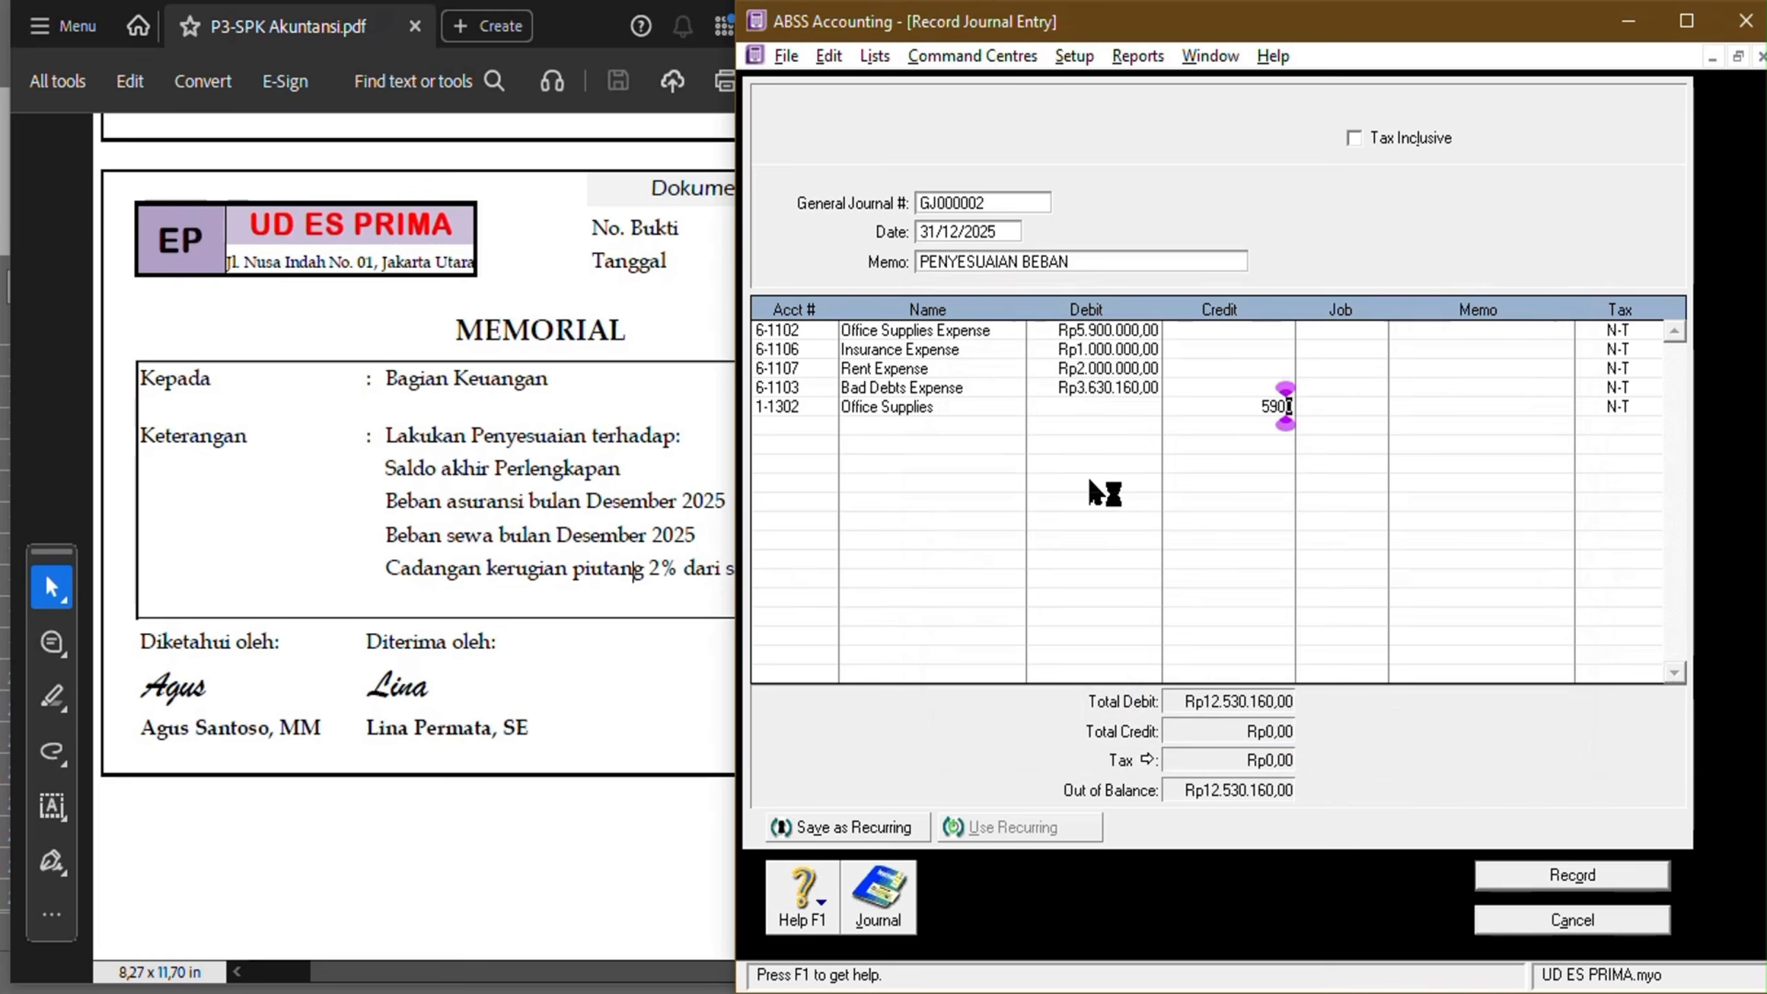
text(0.000)
key(Tab)
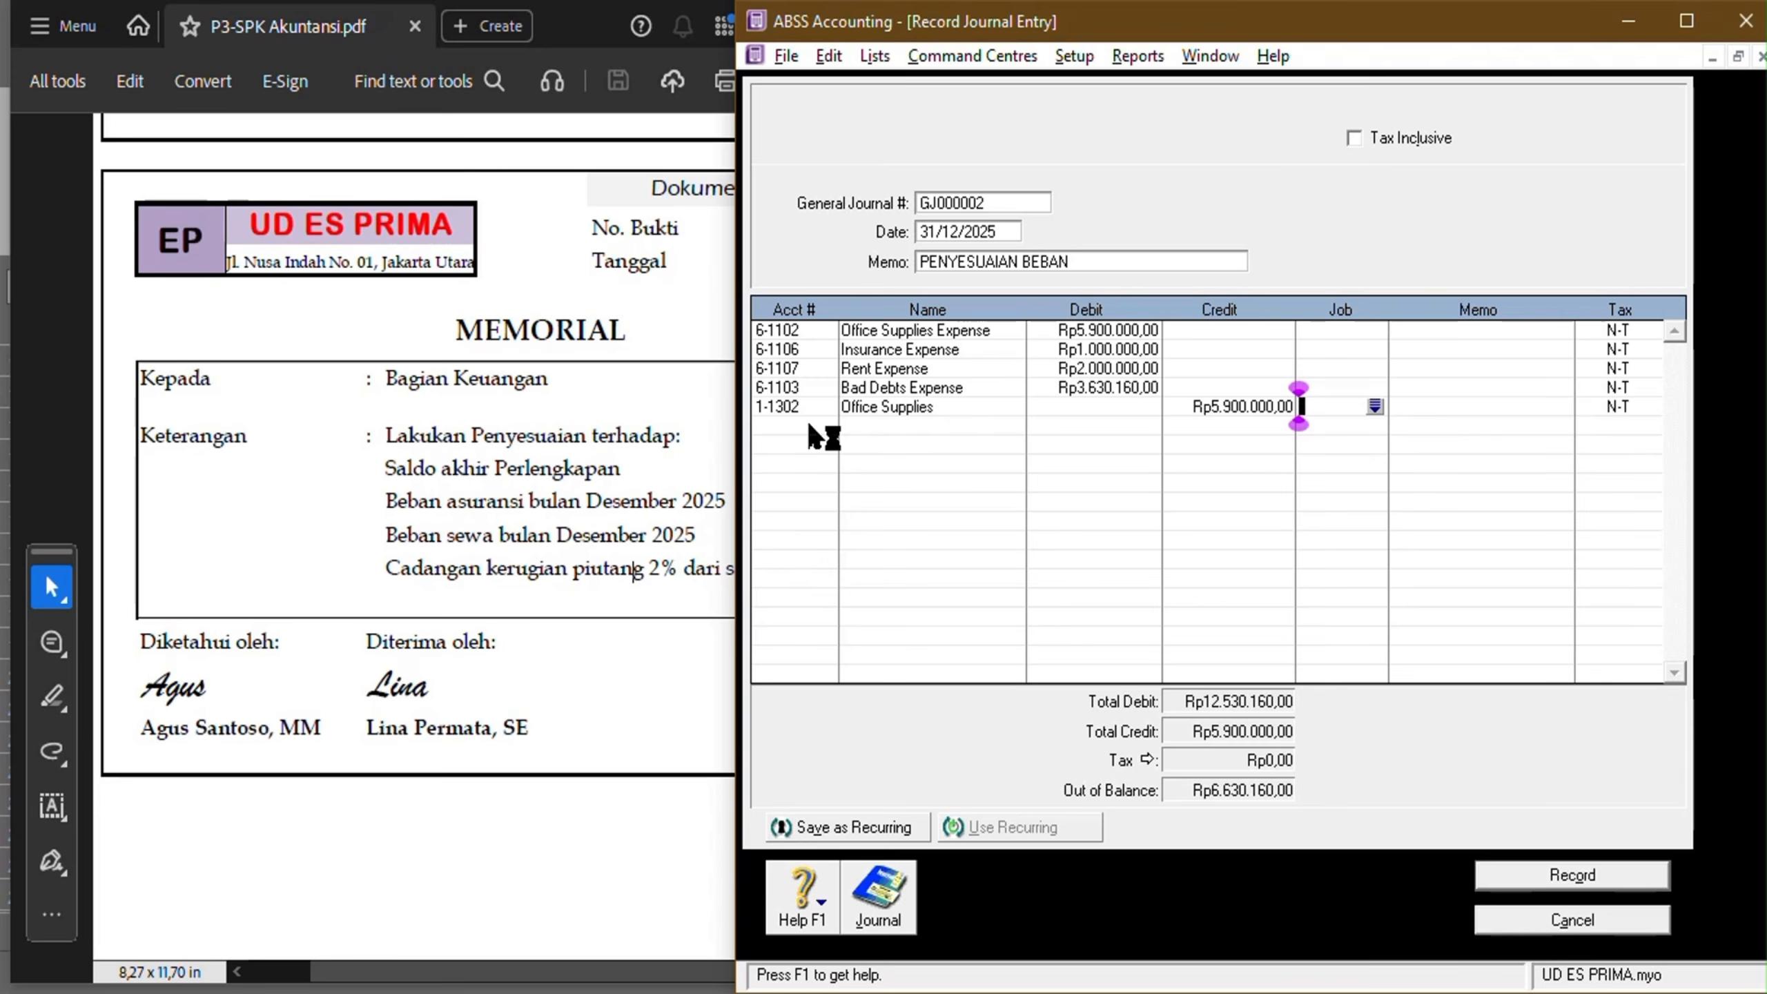
Add a credit line of 1000000 to account 1-1401 Prepaid Insurance.
click(826, 426)
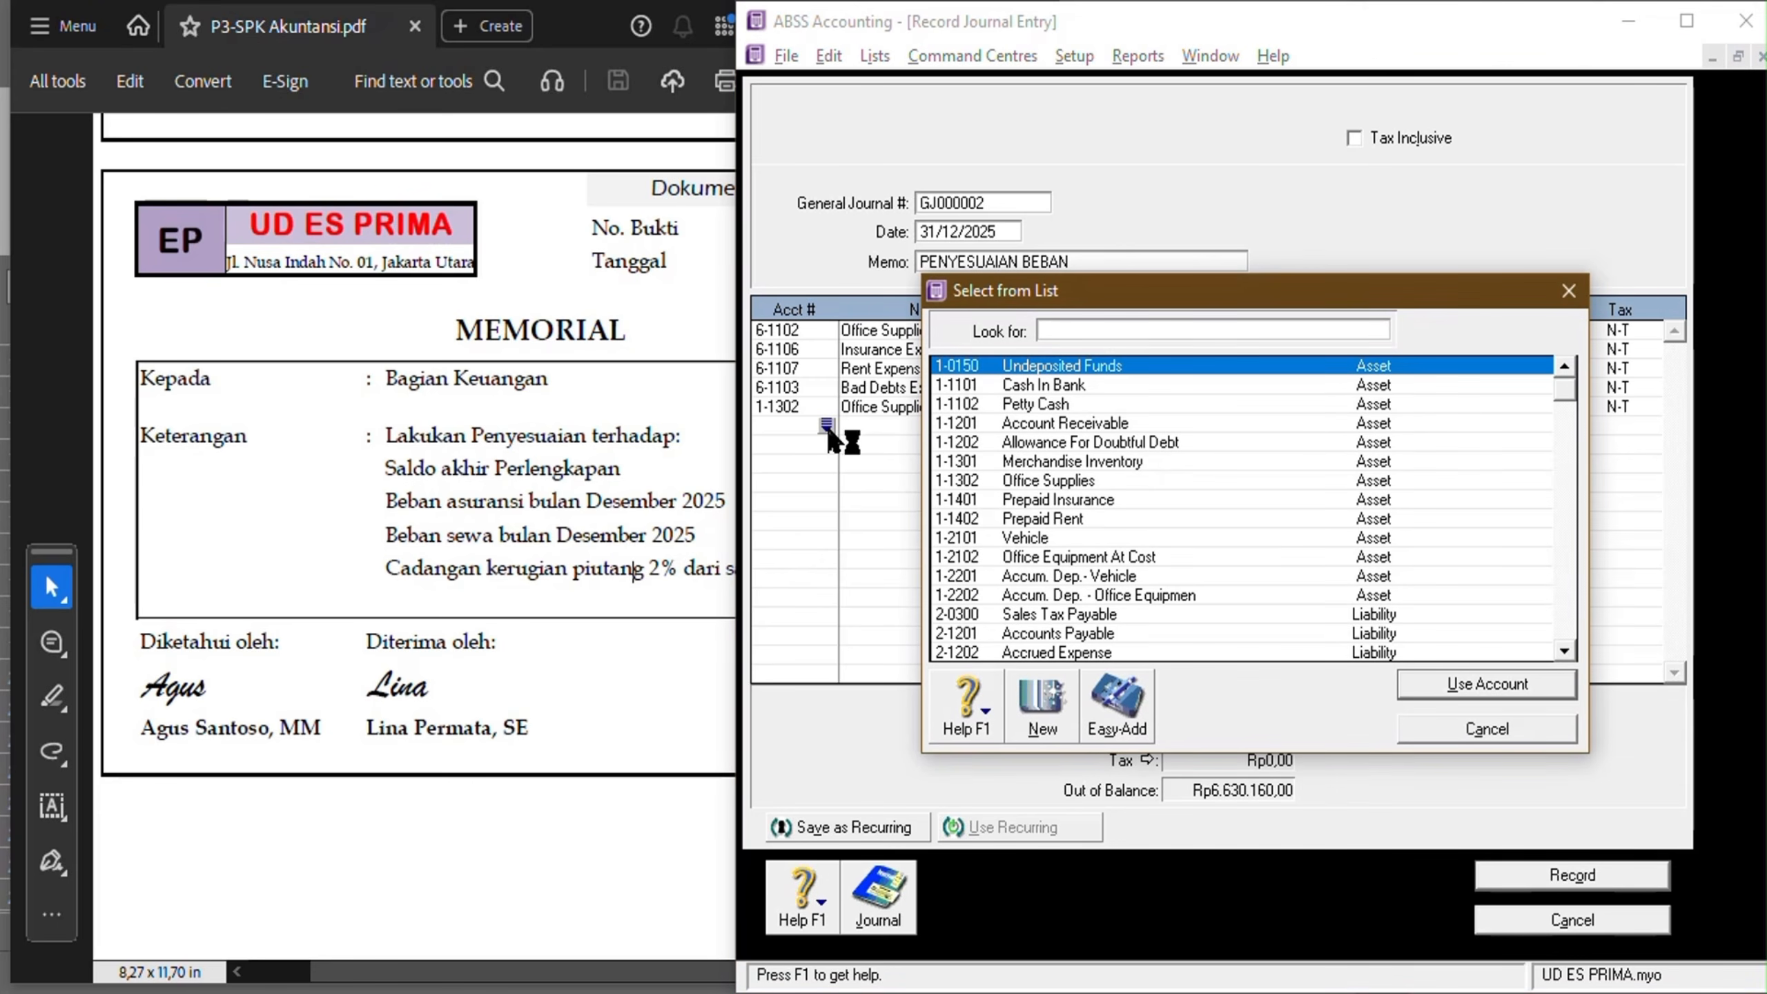
text(1-1401)
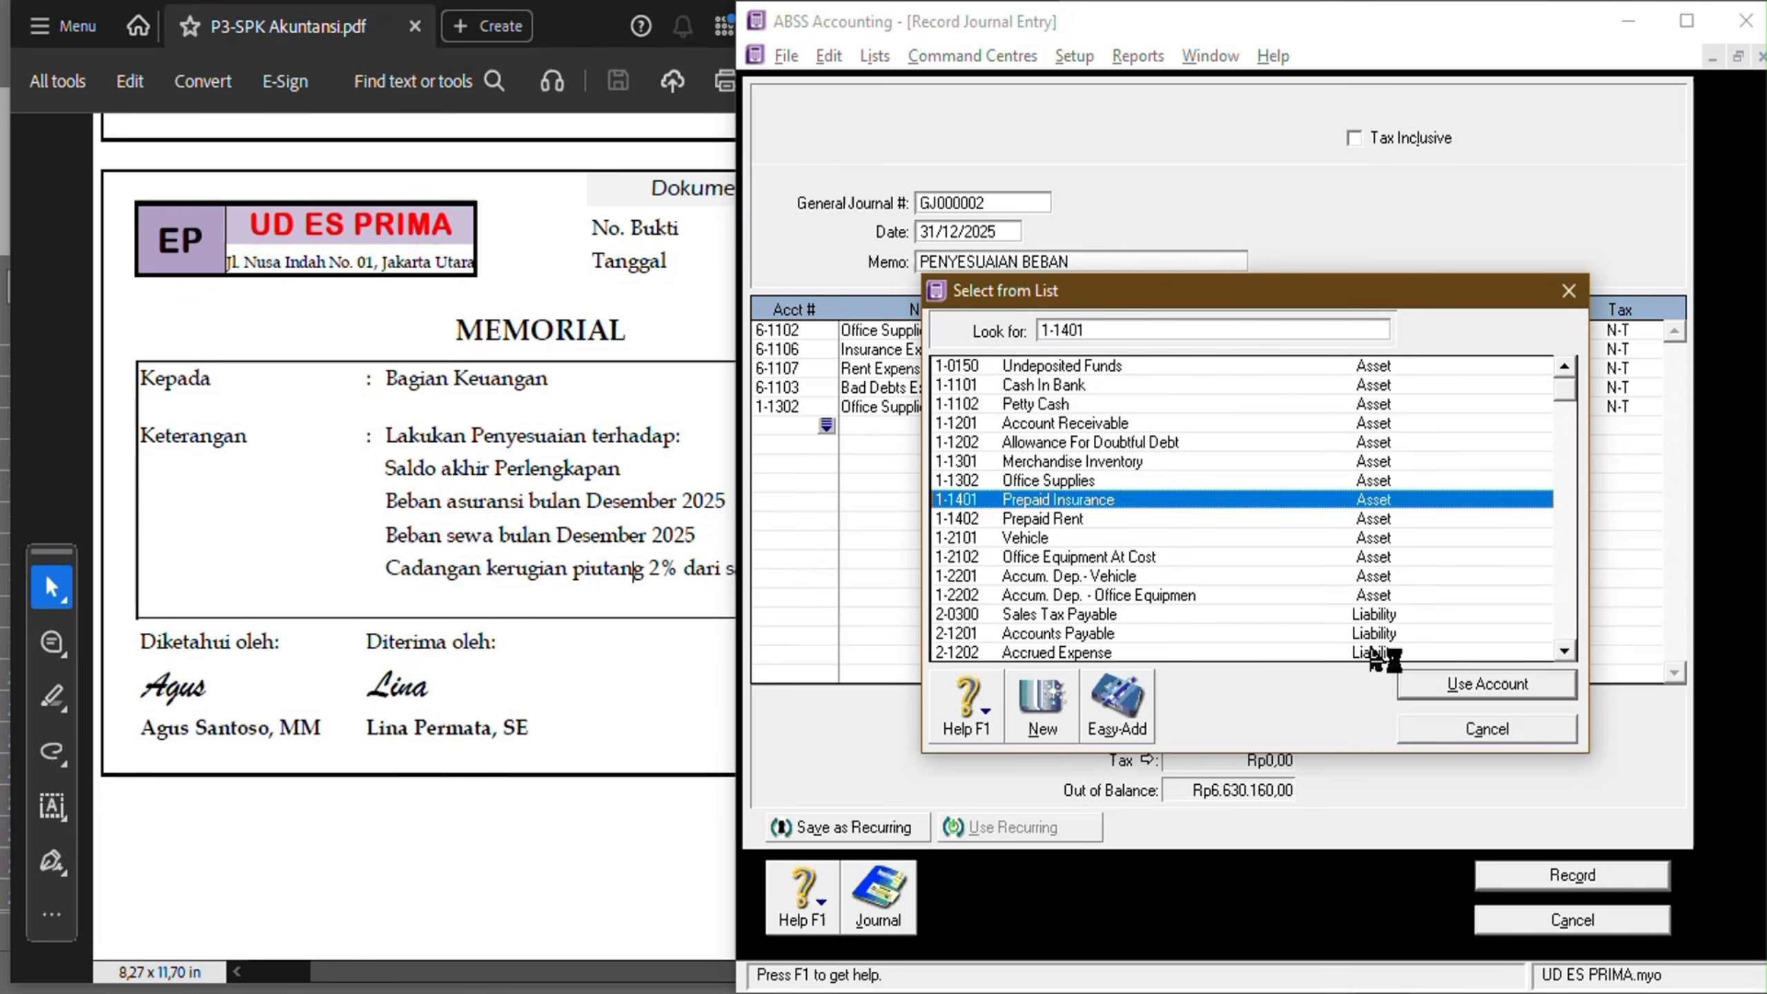
click(1412, 685)
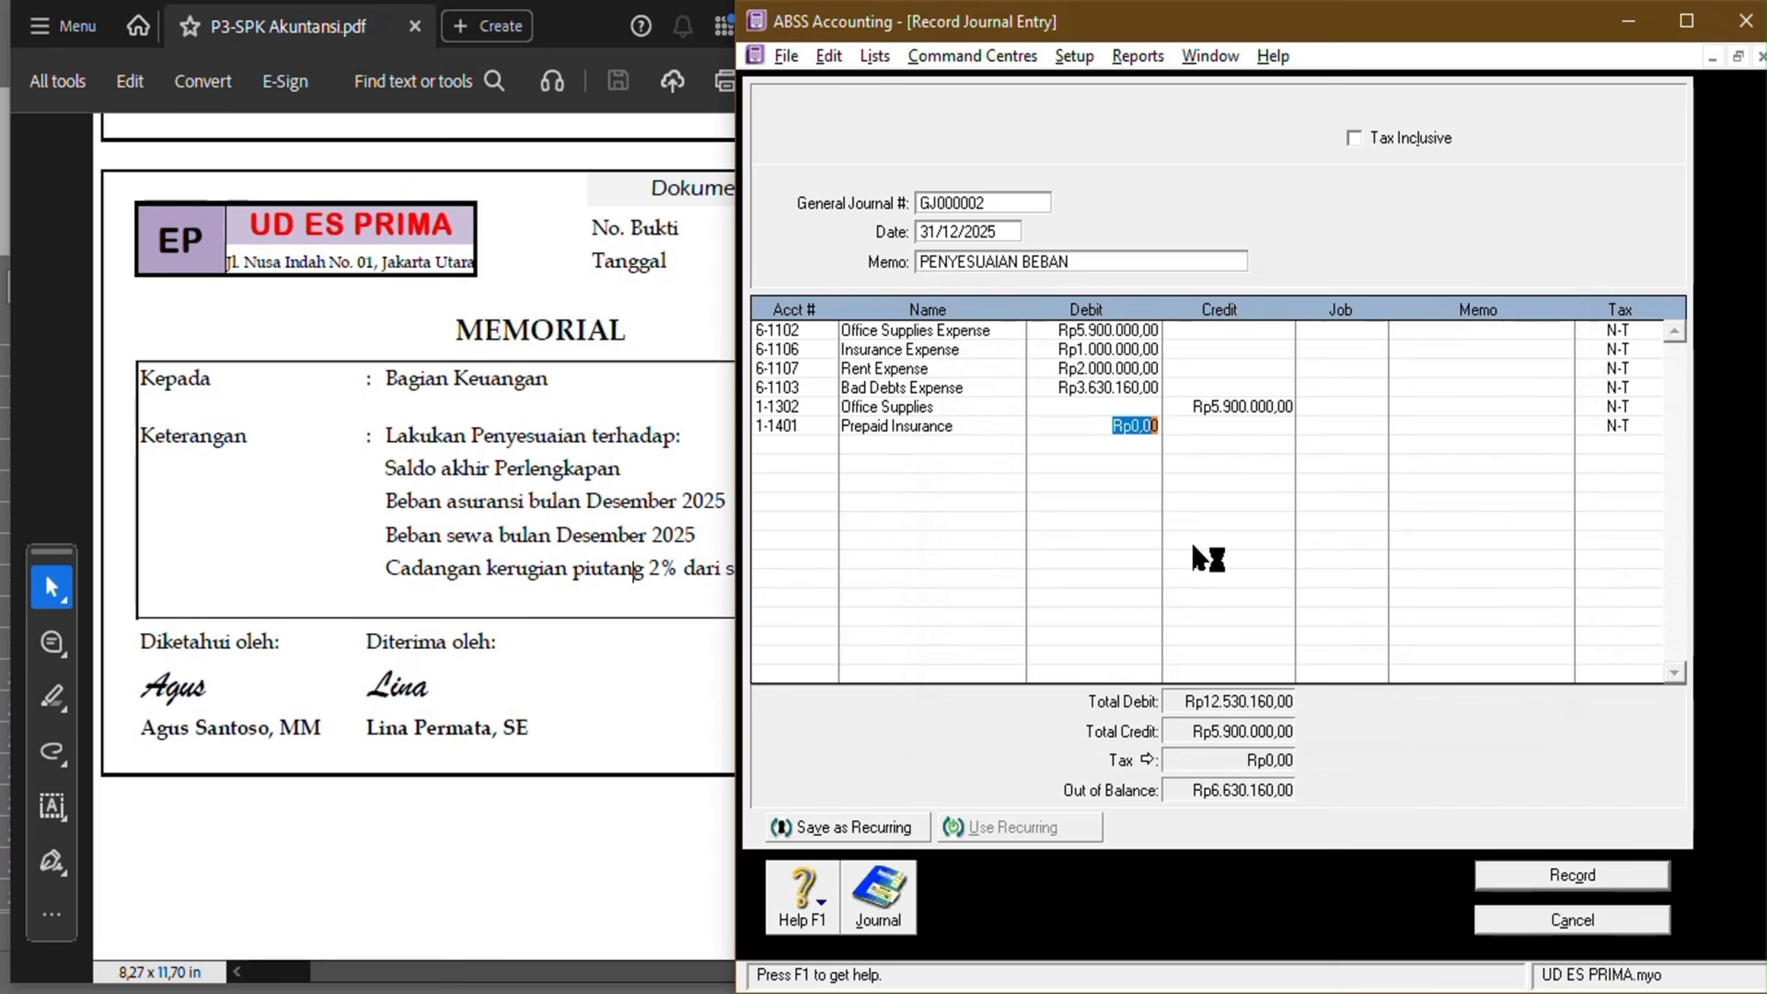
key(Tab)
text(1000000)
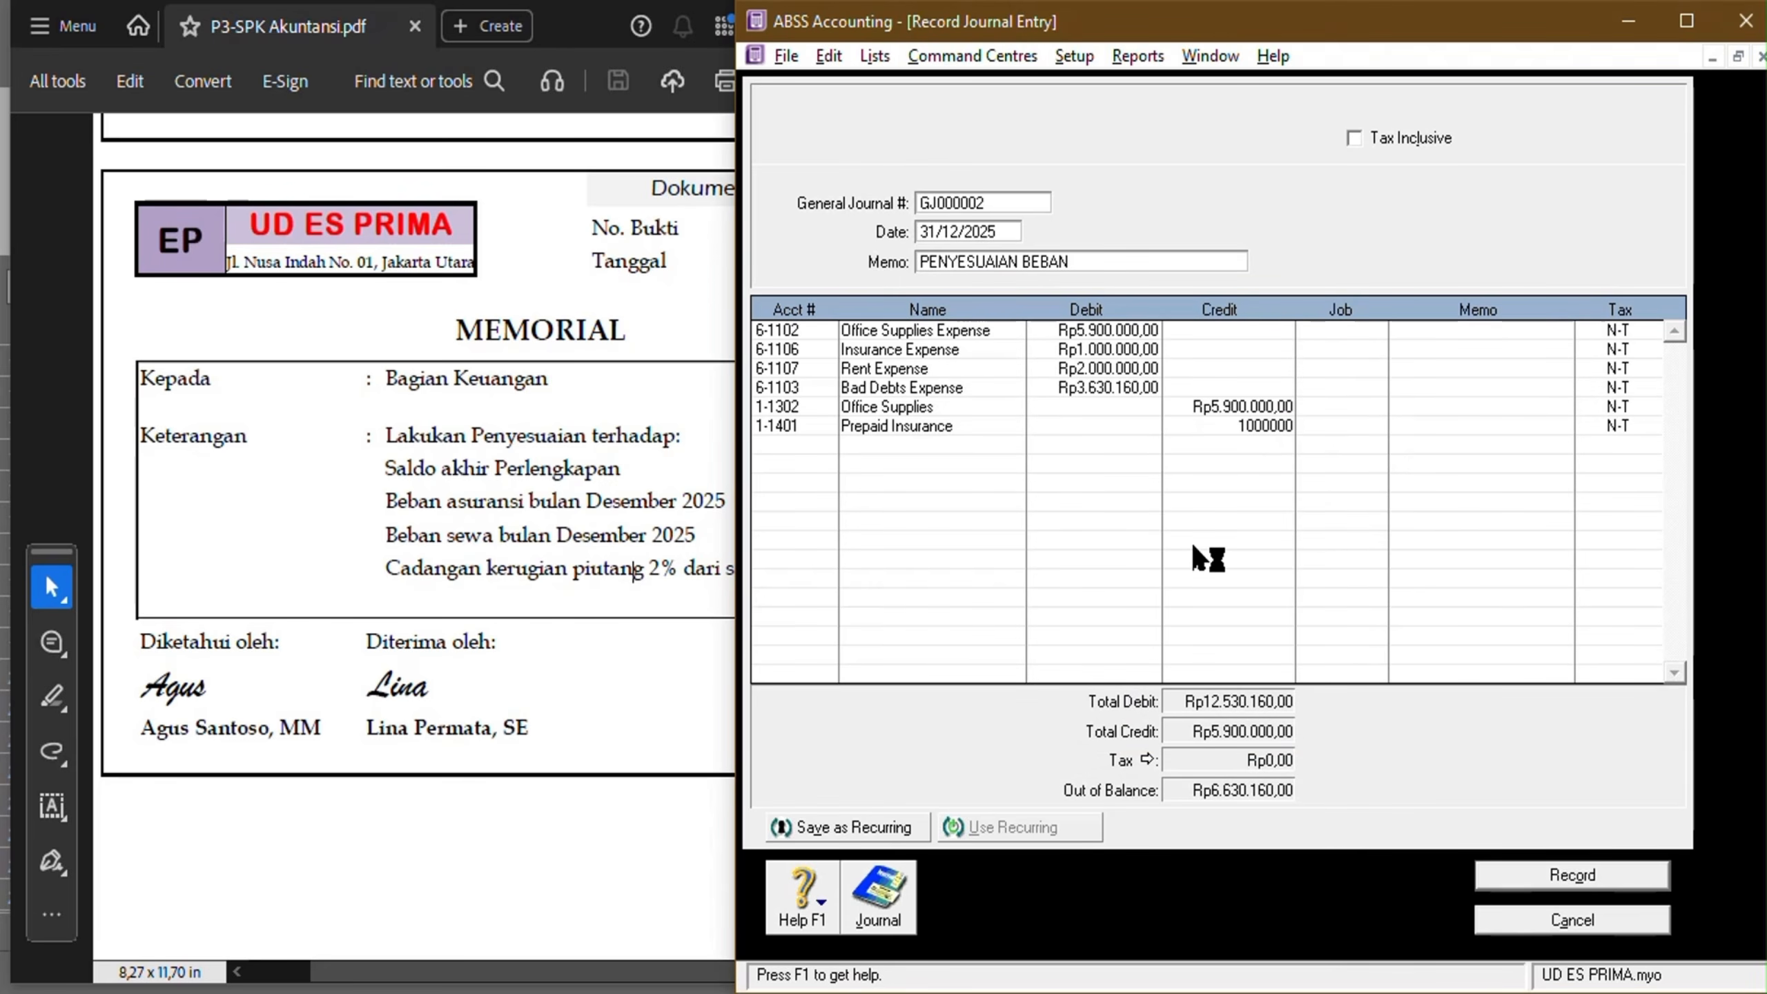
key(Tab)
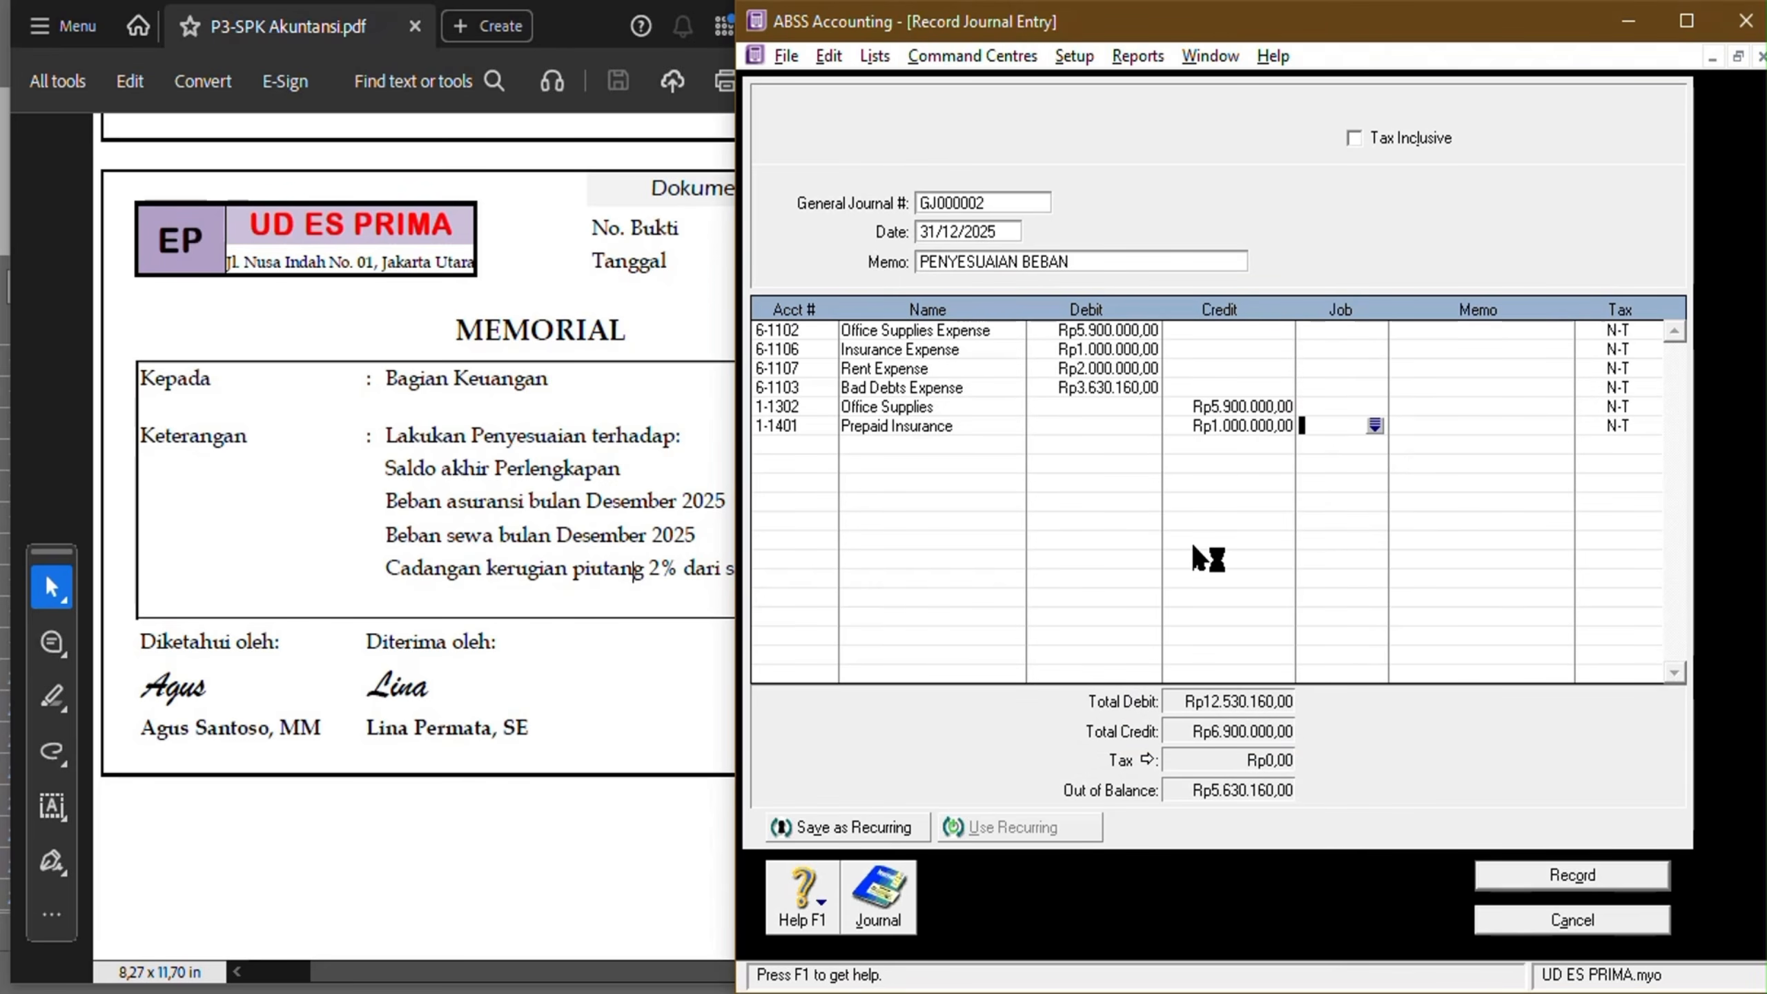
Add a credit line of 2000000 to account 1-1402 Prepaid Rent.
click(807, 448)
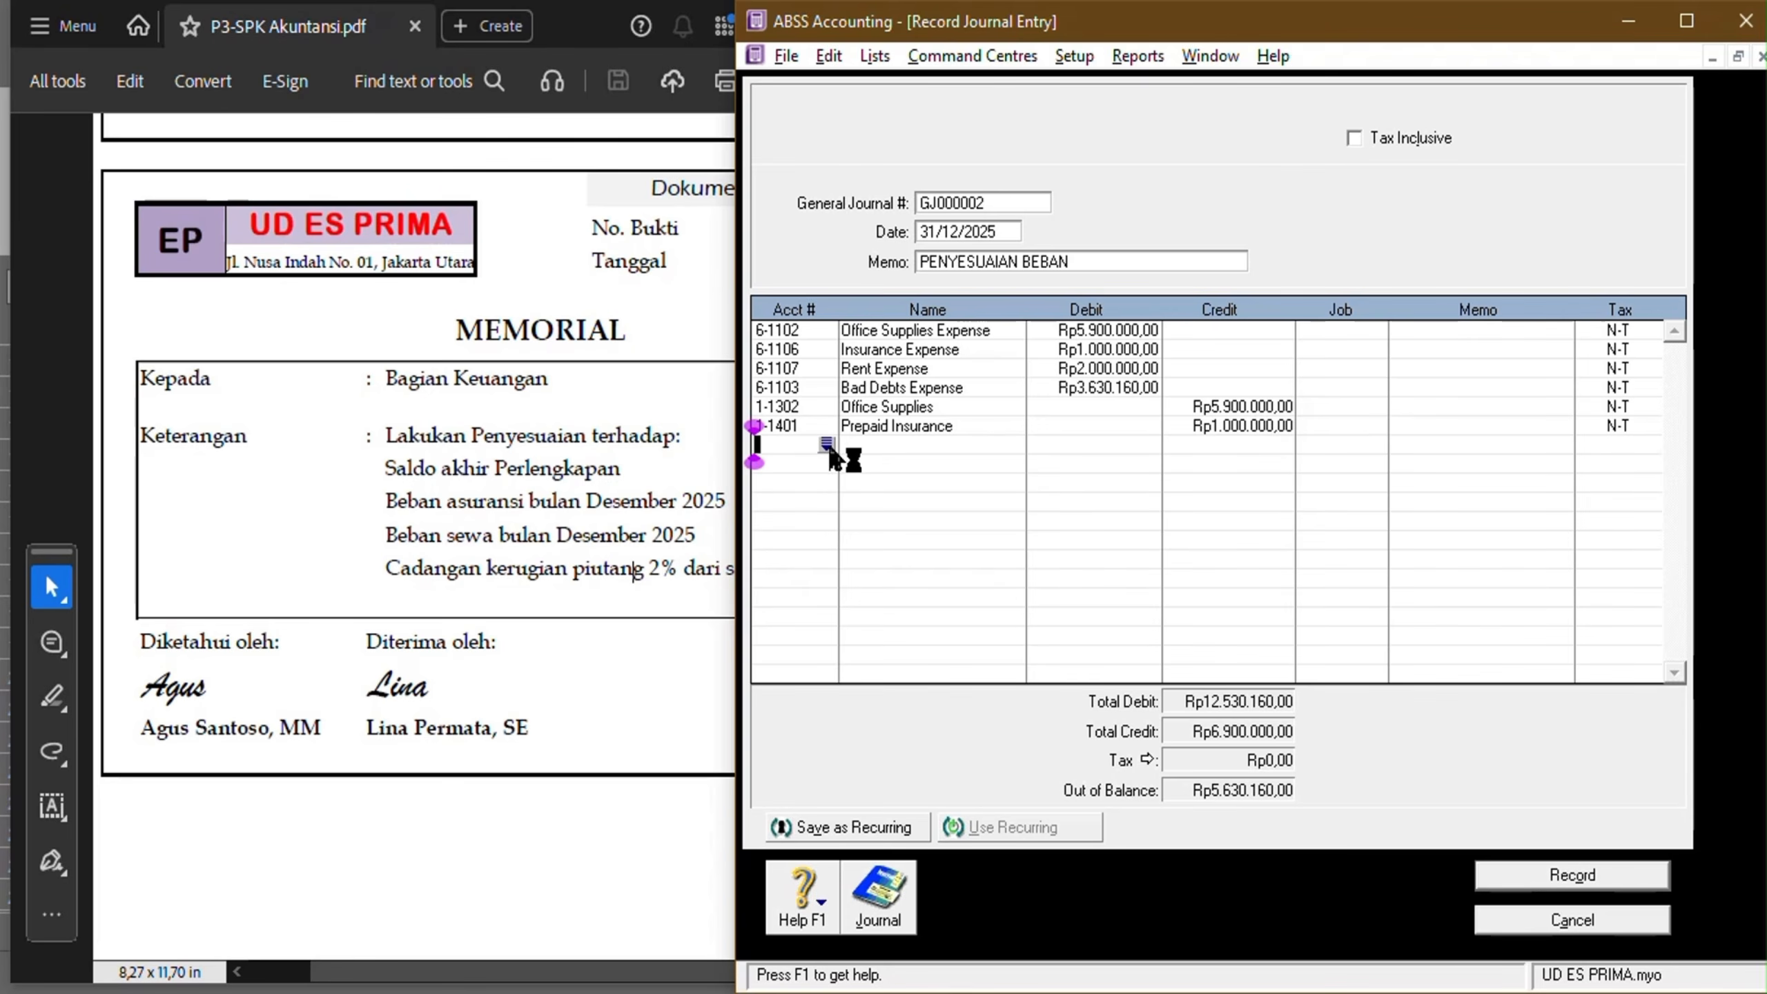
click(828, 447)
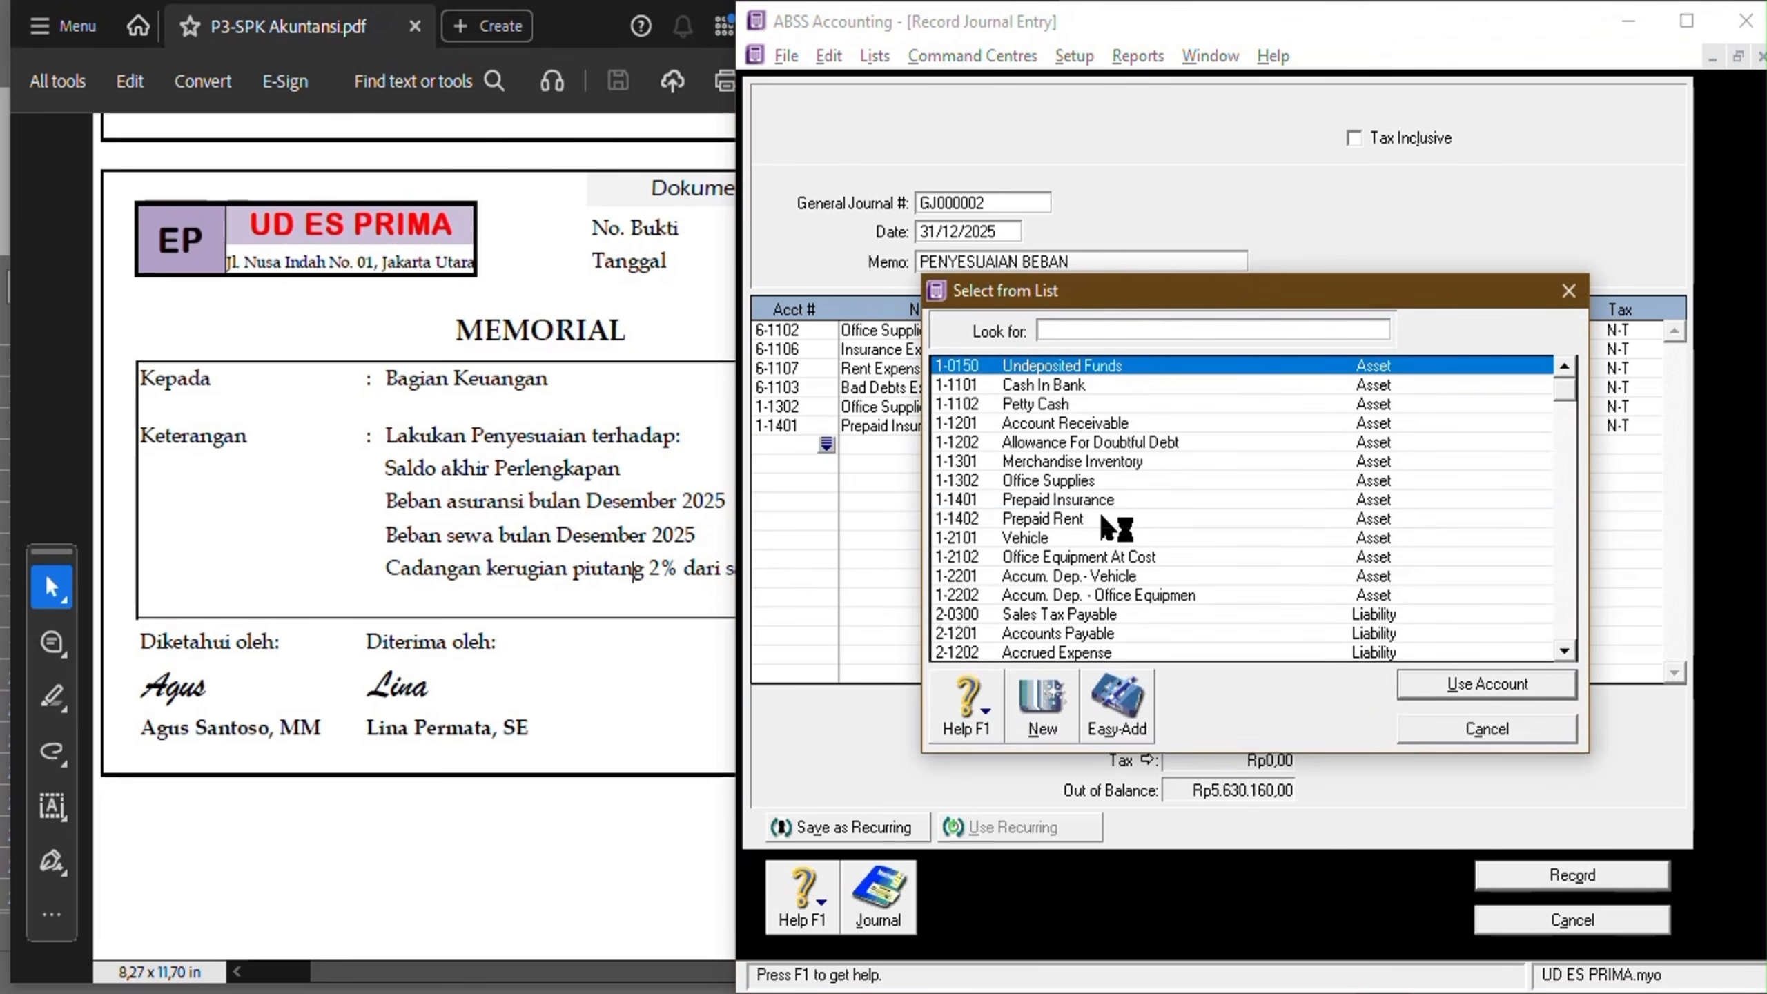
click(1106, 519)
click(1486, 684)
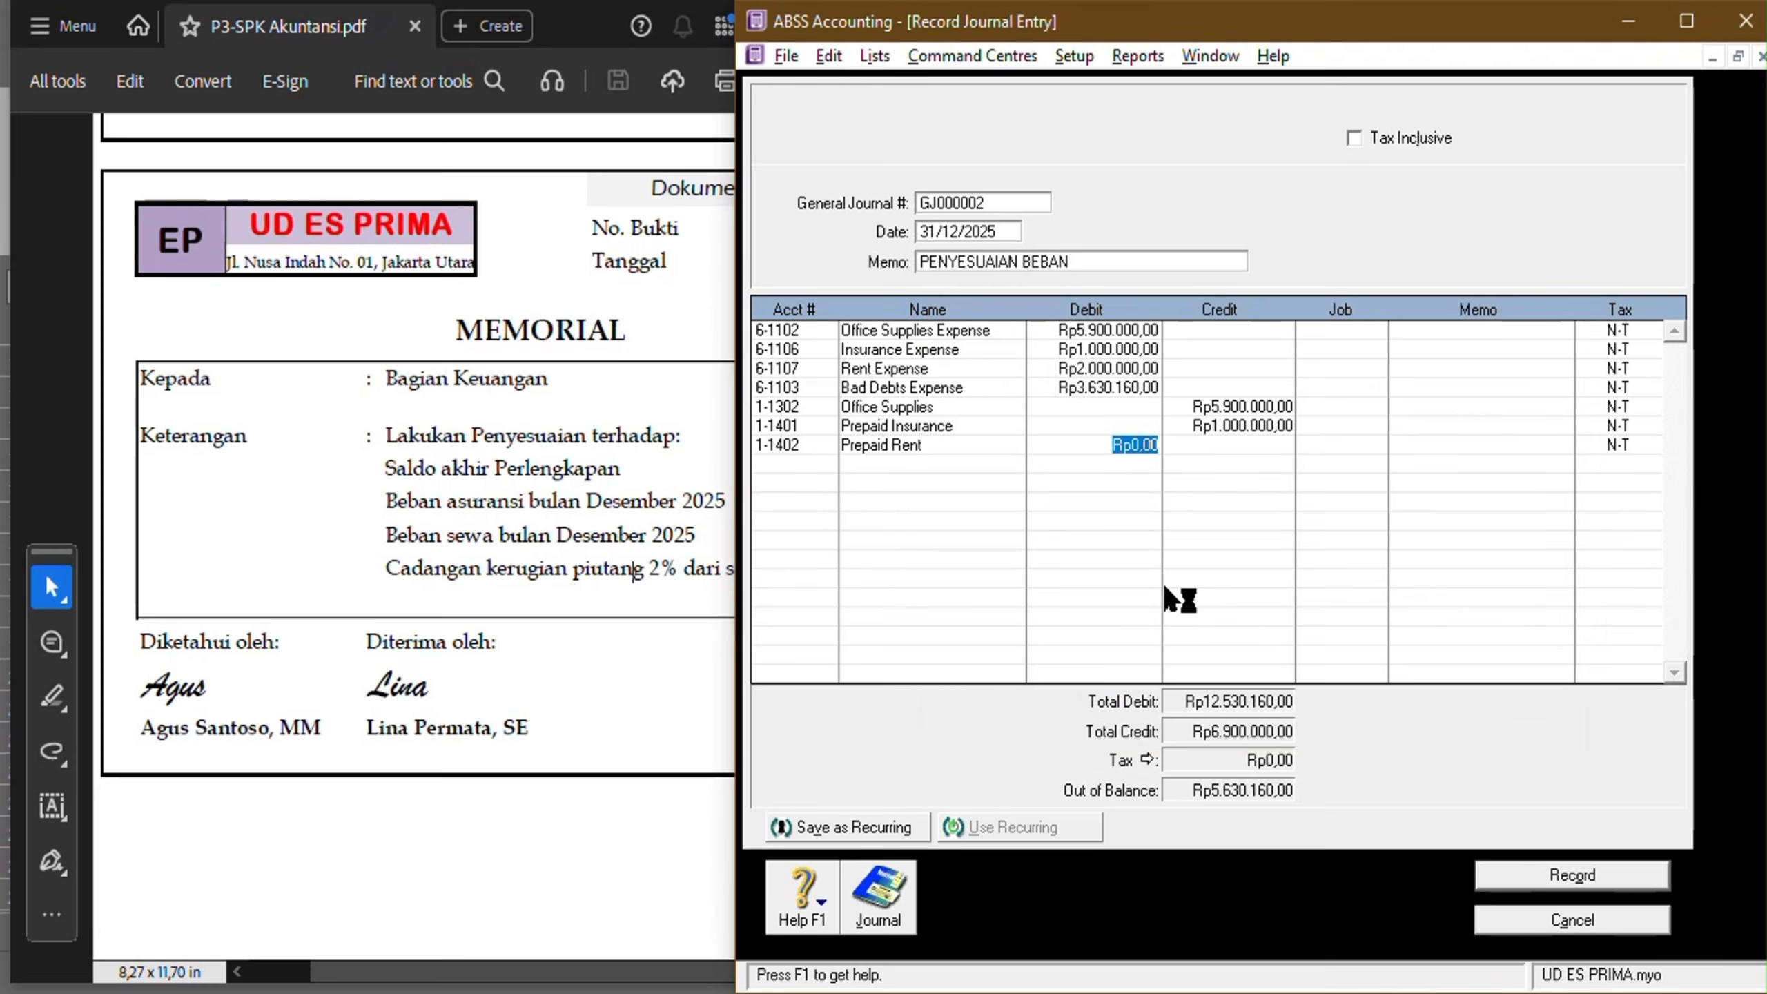
key(Tab)
text(2.00)
text(0.000)
key(Tab)
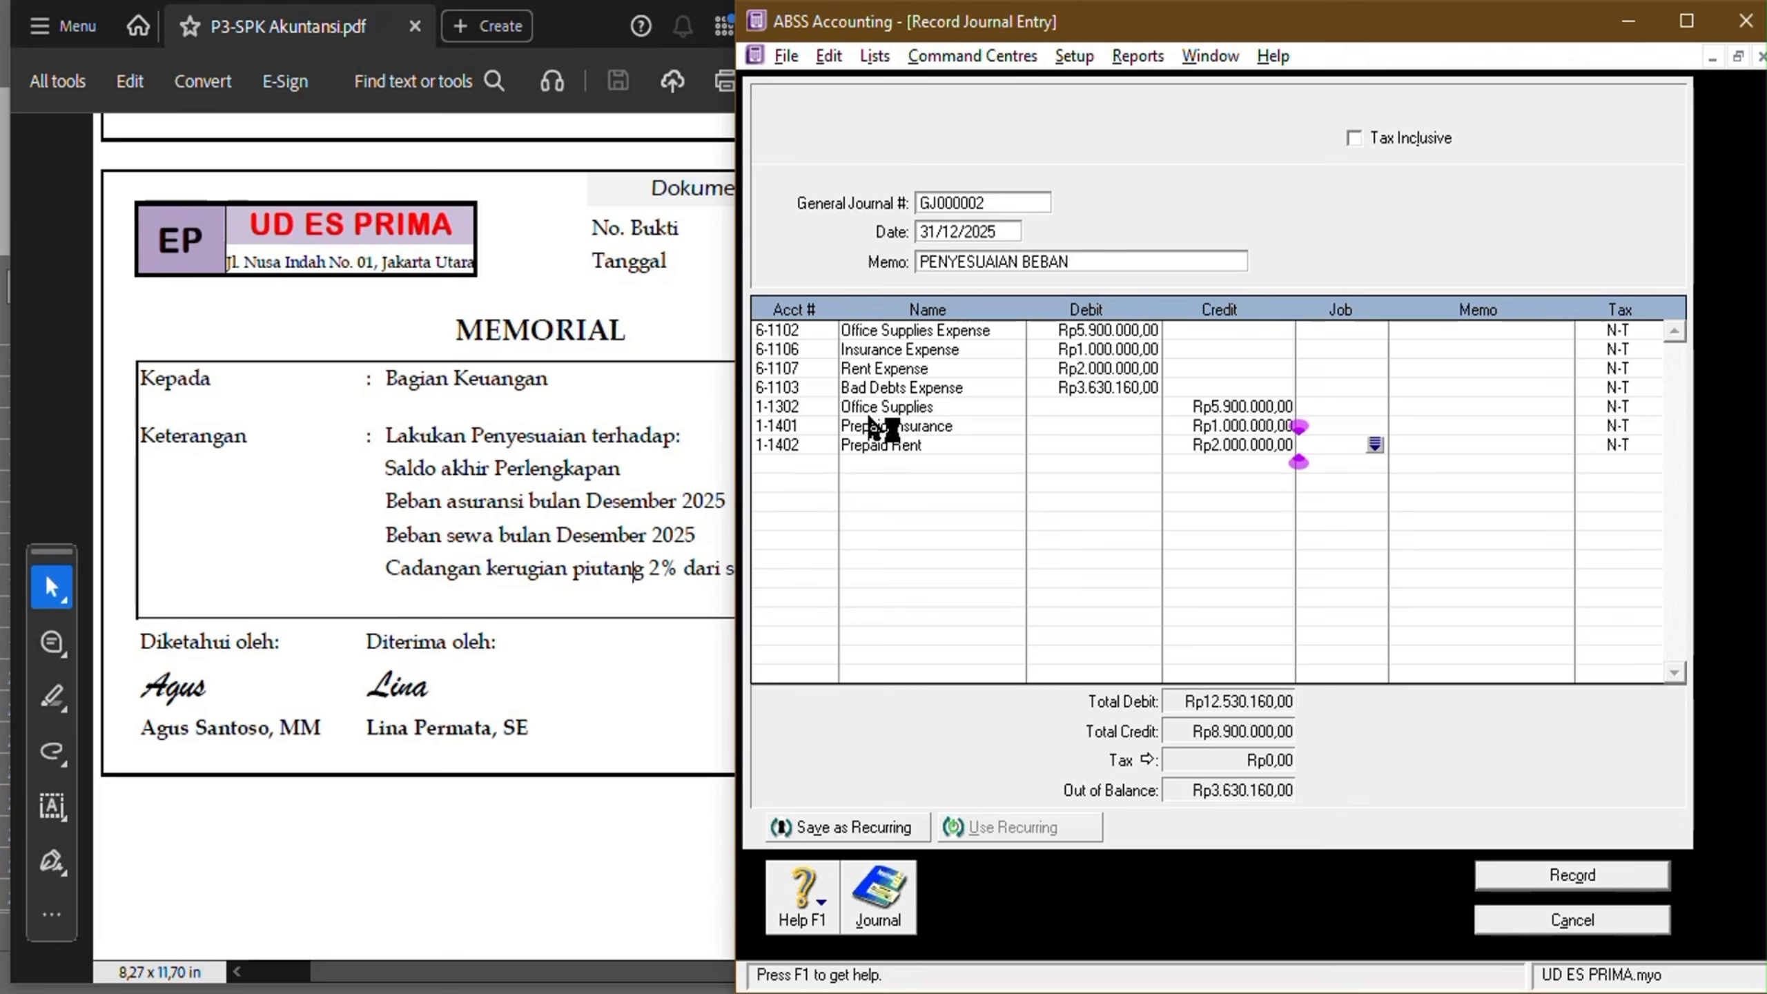
Credit account 1-1202 Allowance For Doubtful Debt with 3630160 and record the journal entry.
click(824, 469)
click(826, 464)
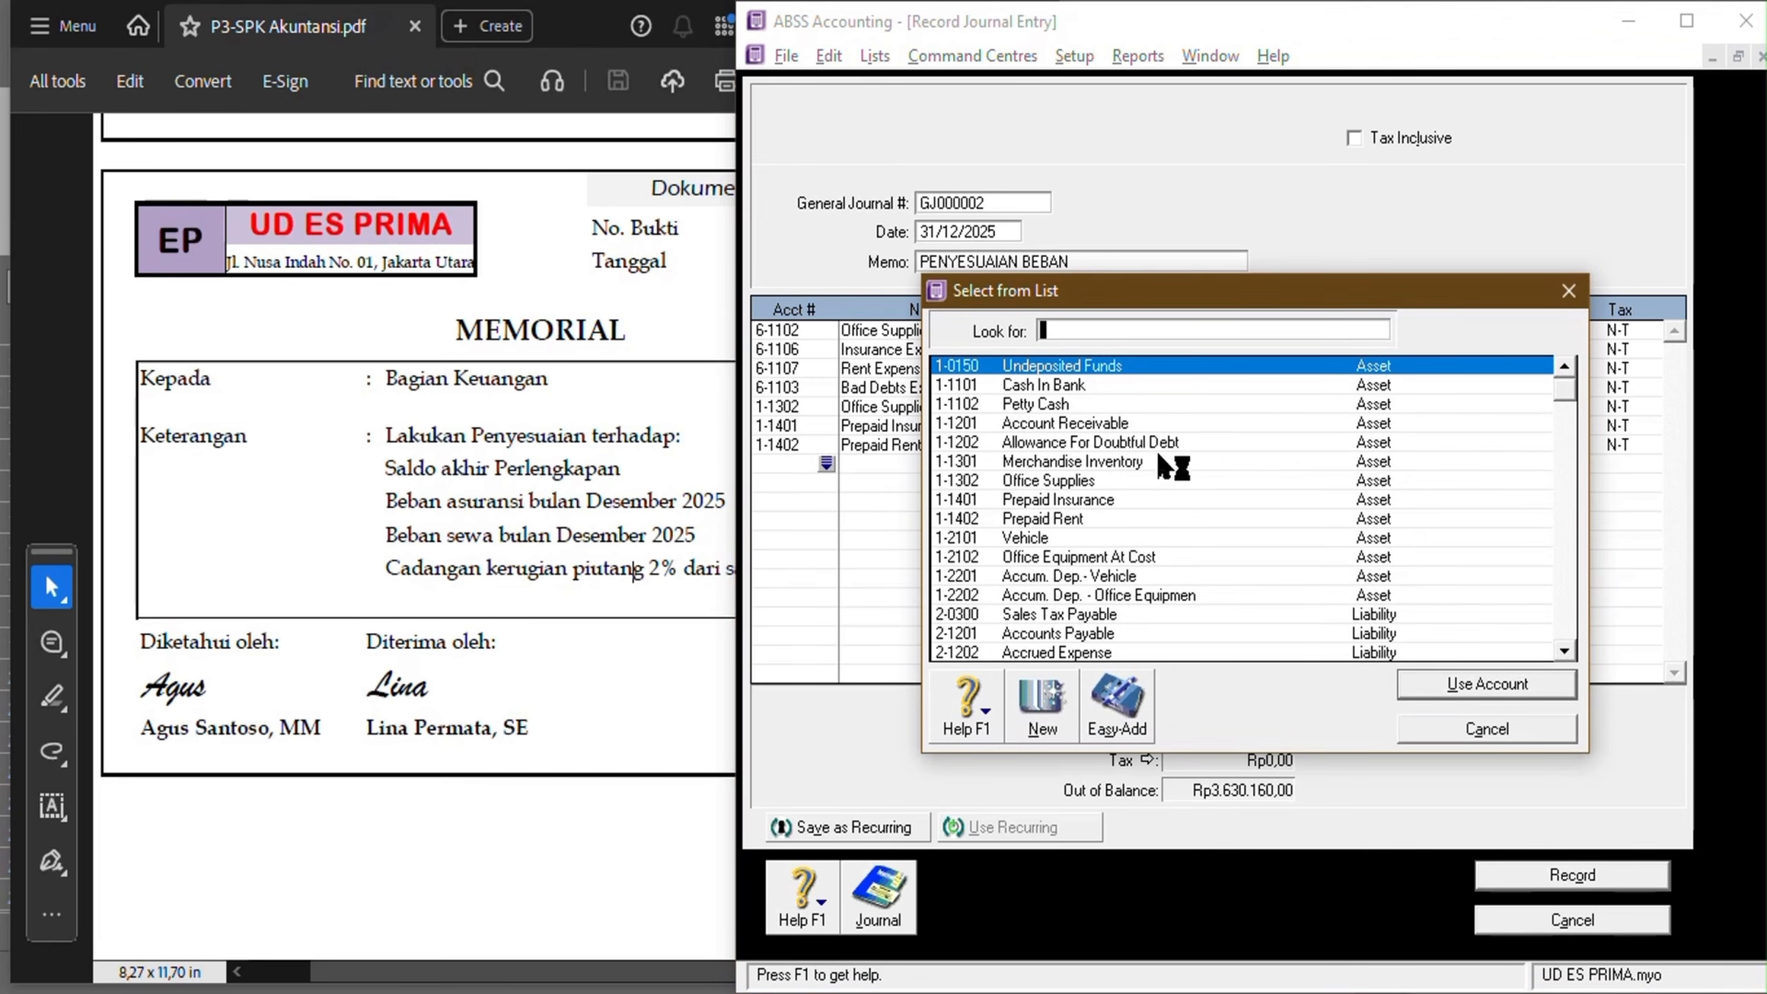
text(1-1202)
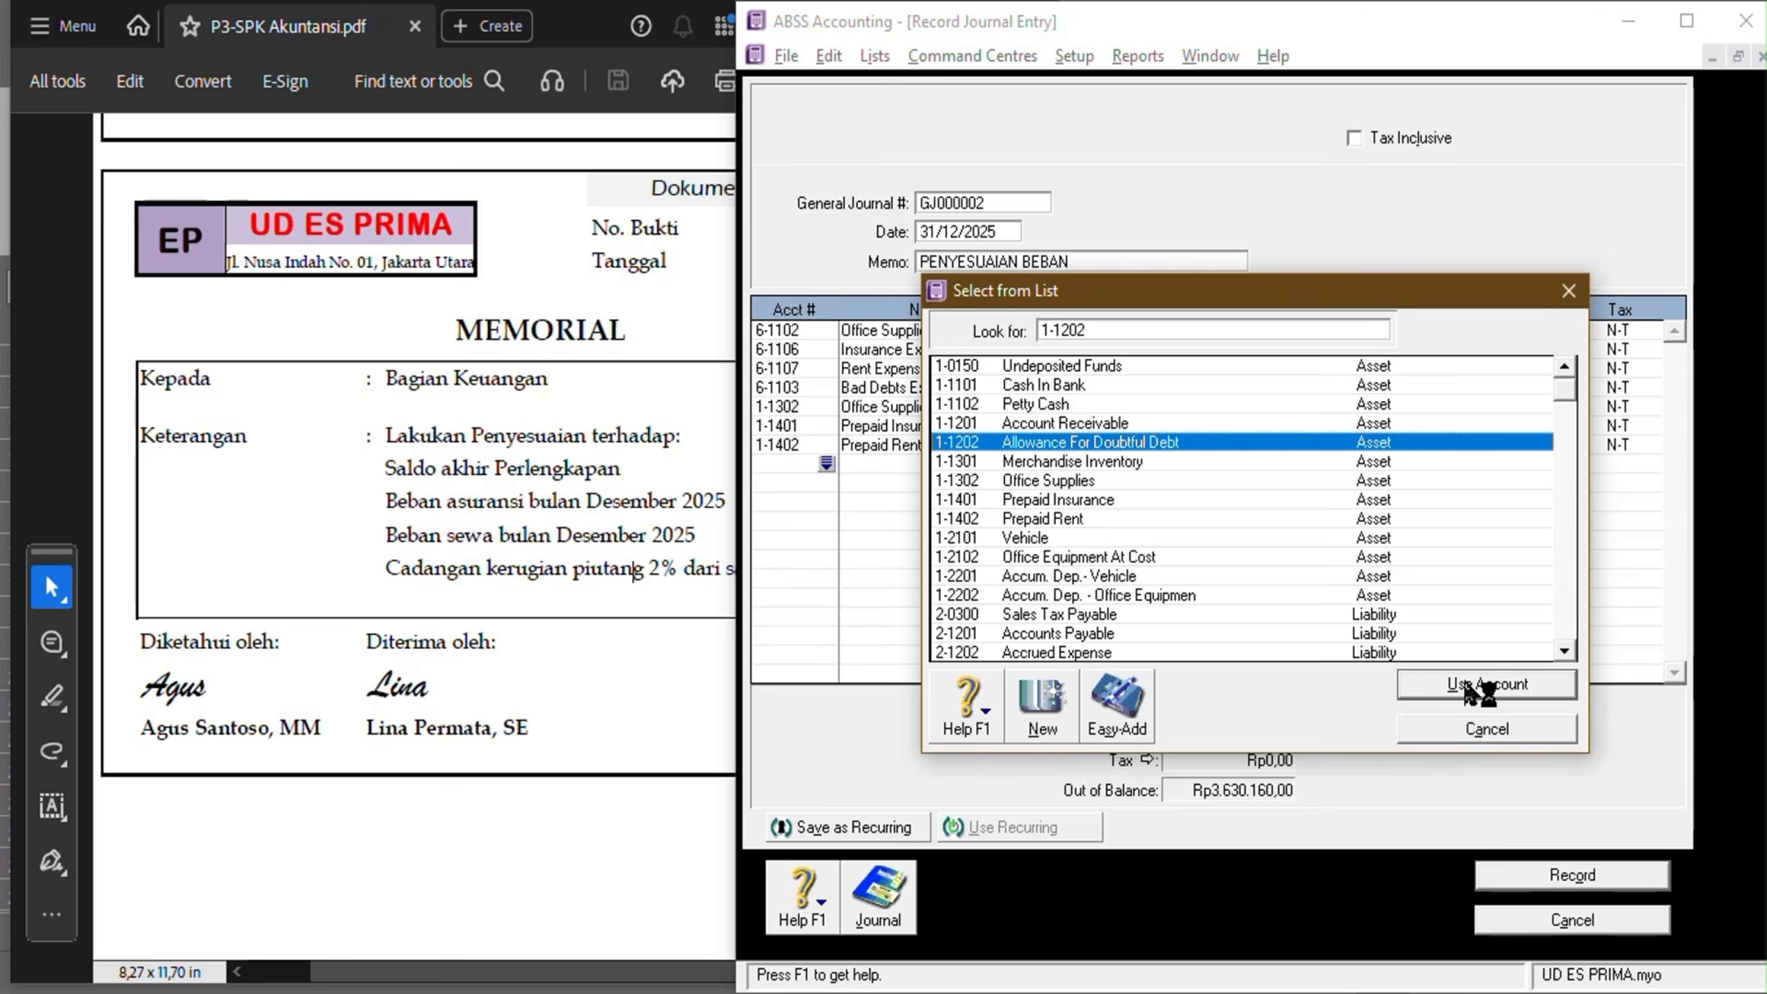
click(1470, 685)
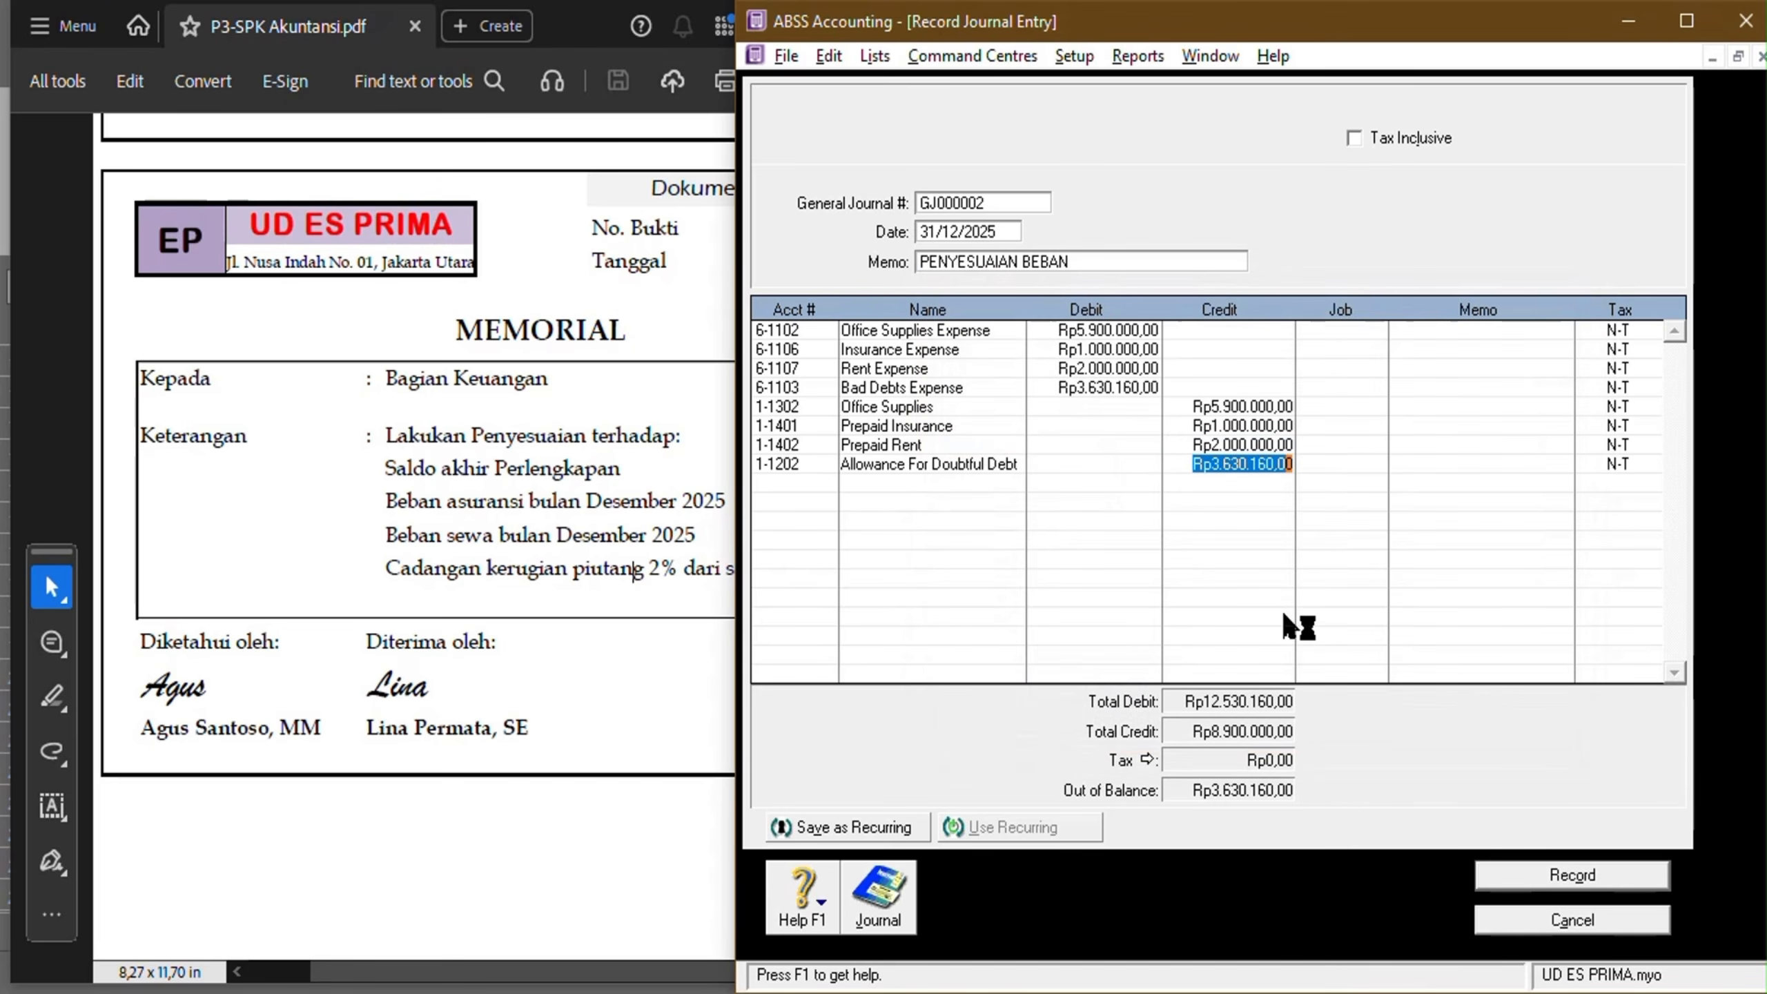
key(Tab)
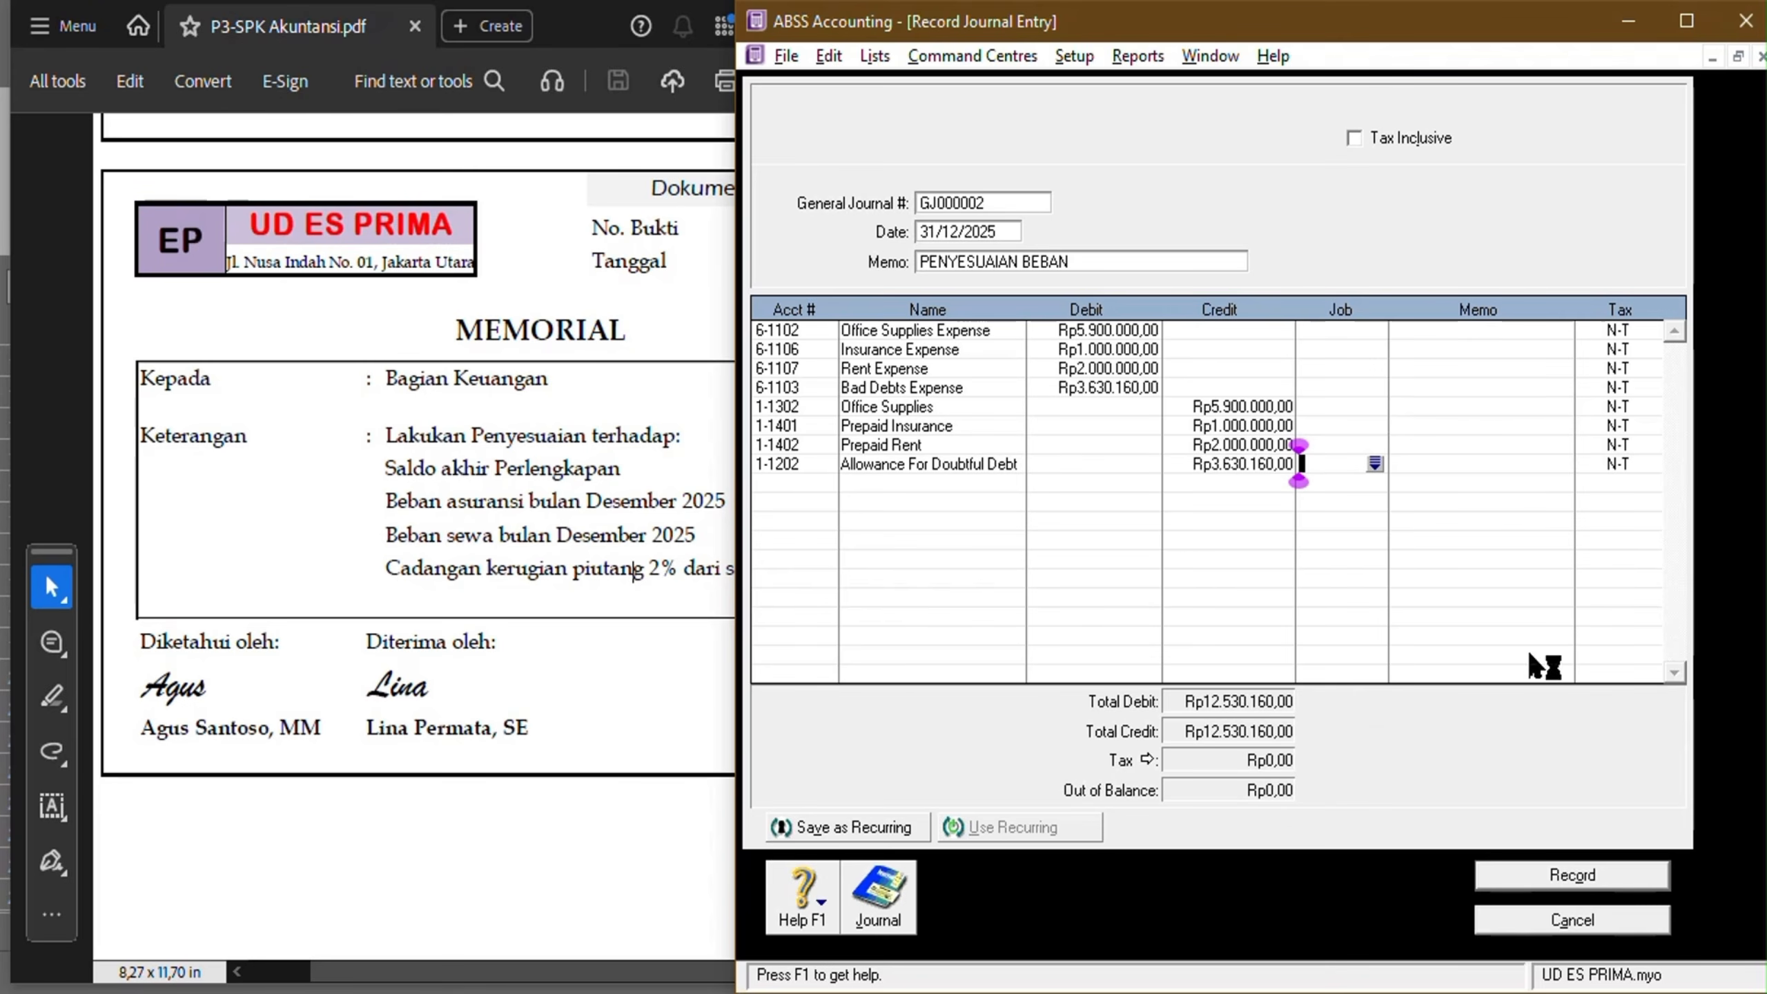
click(1621, 878)
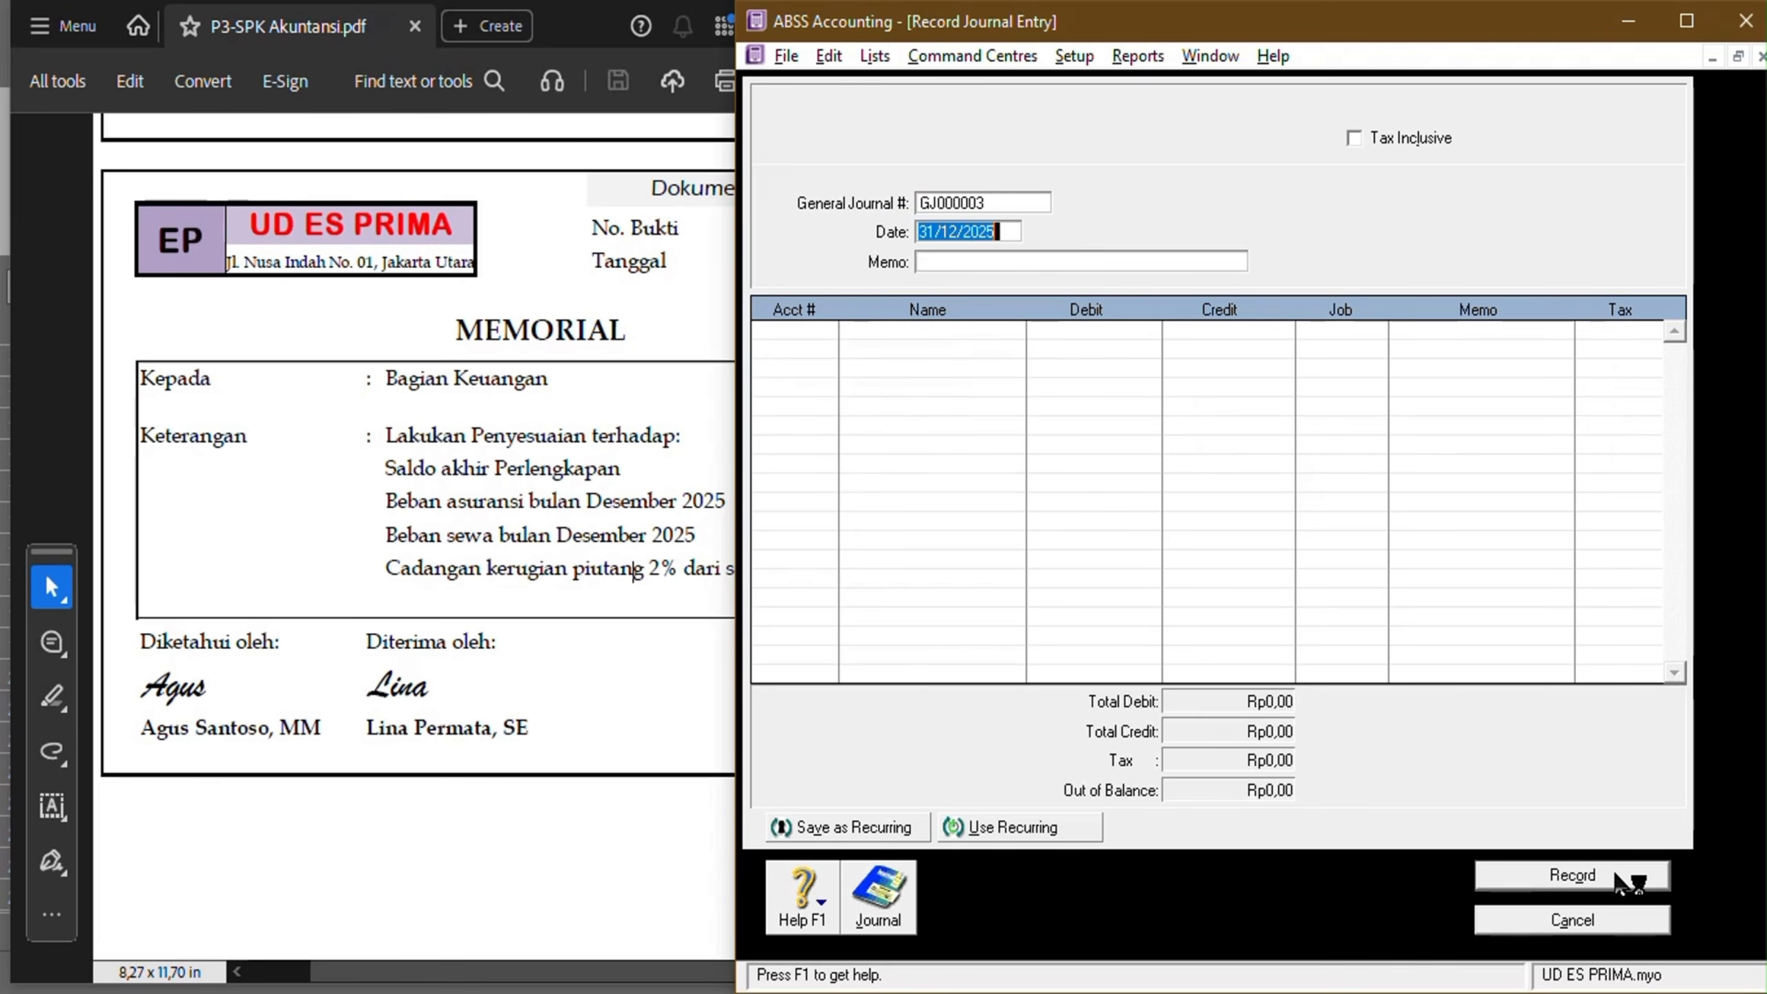
Examine memorial 03/BM in the P3-SPK Akuntansi PDF and compare its document number with that of memorial 02/BM.
click(606, 724)
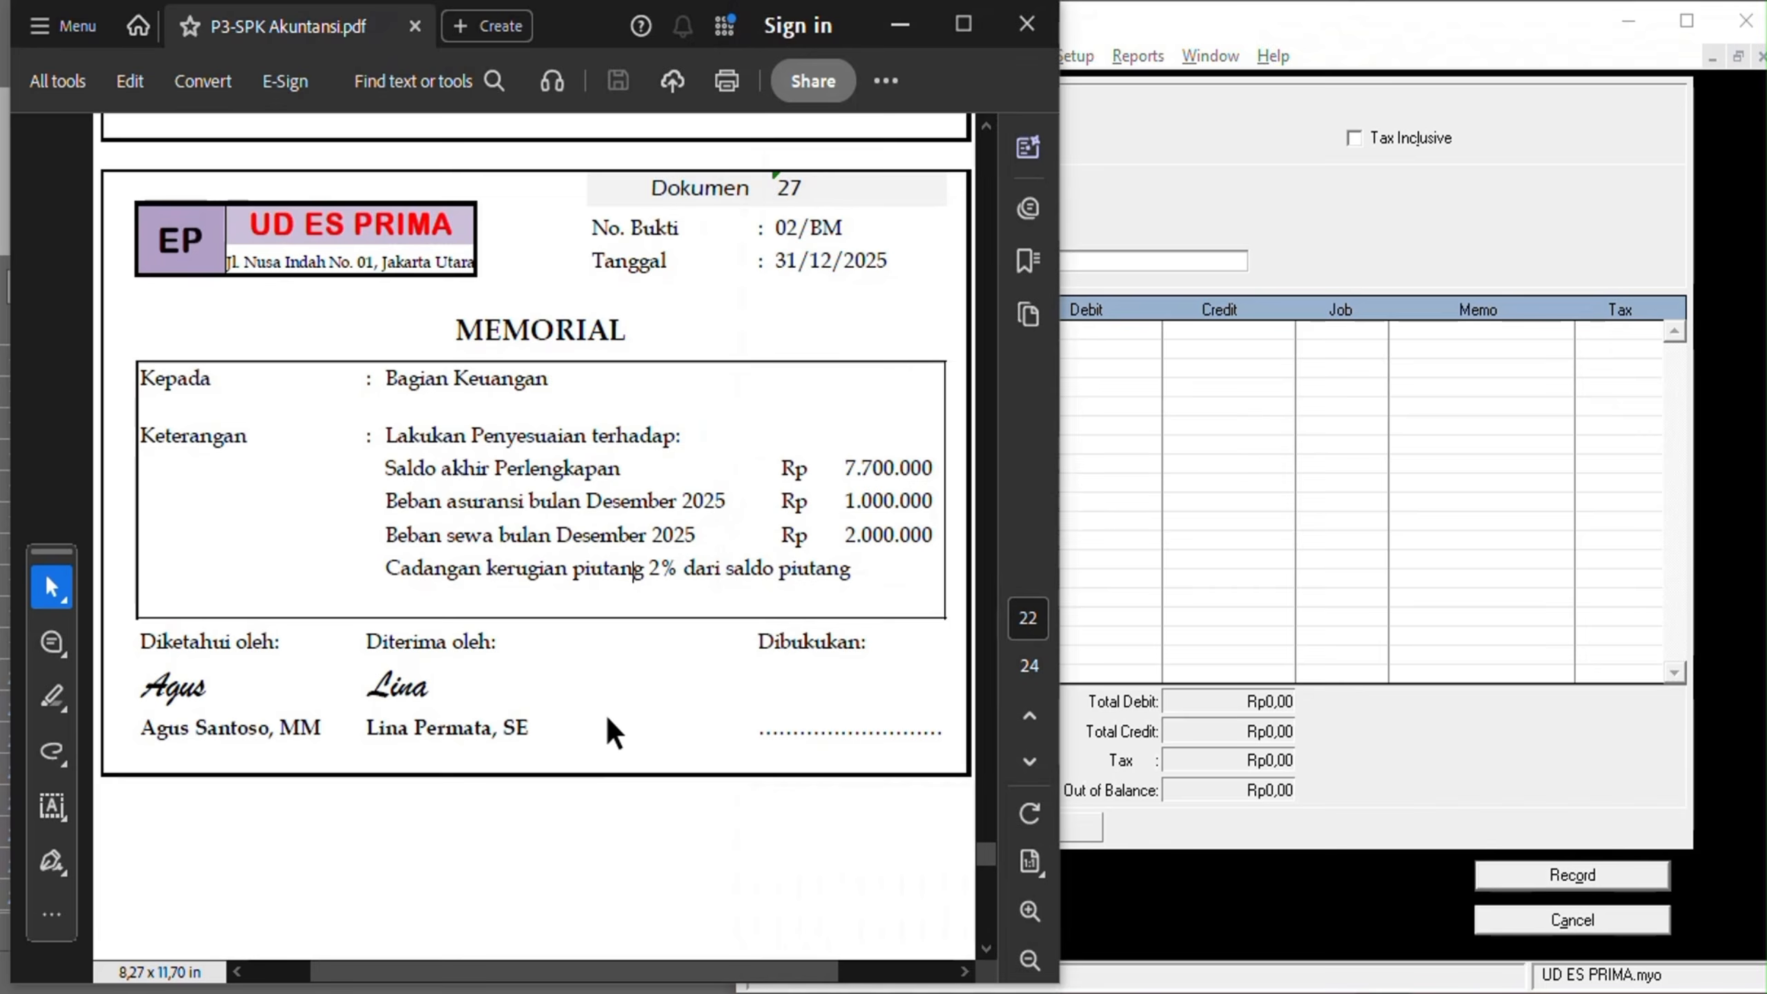
scroll(604, 713, down, 8)
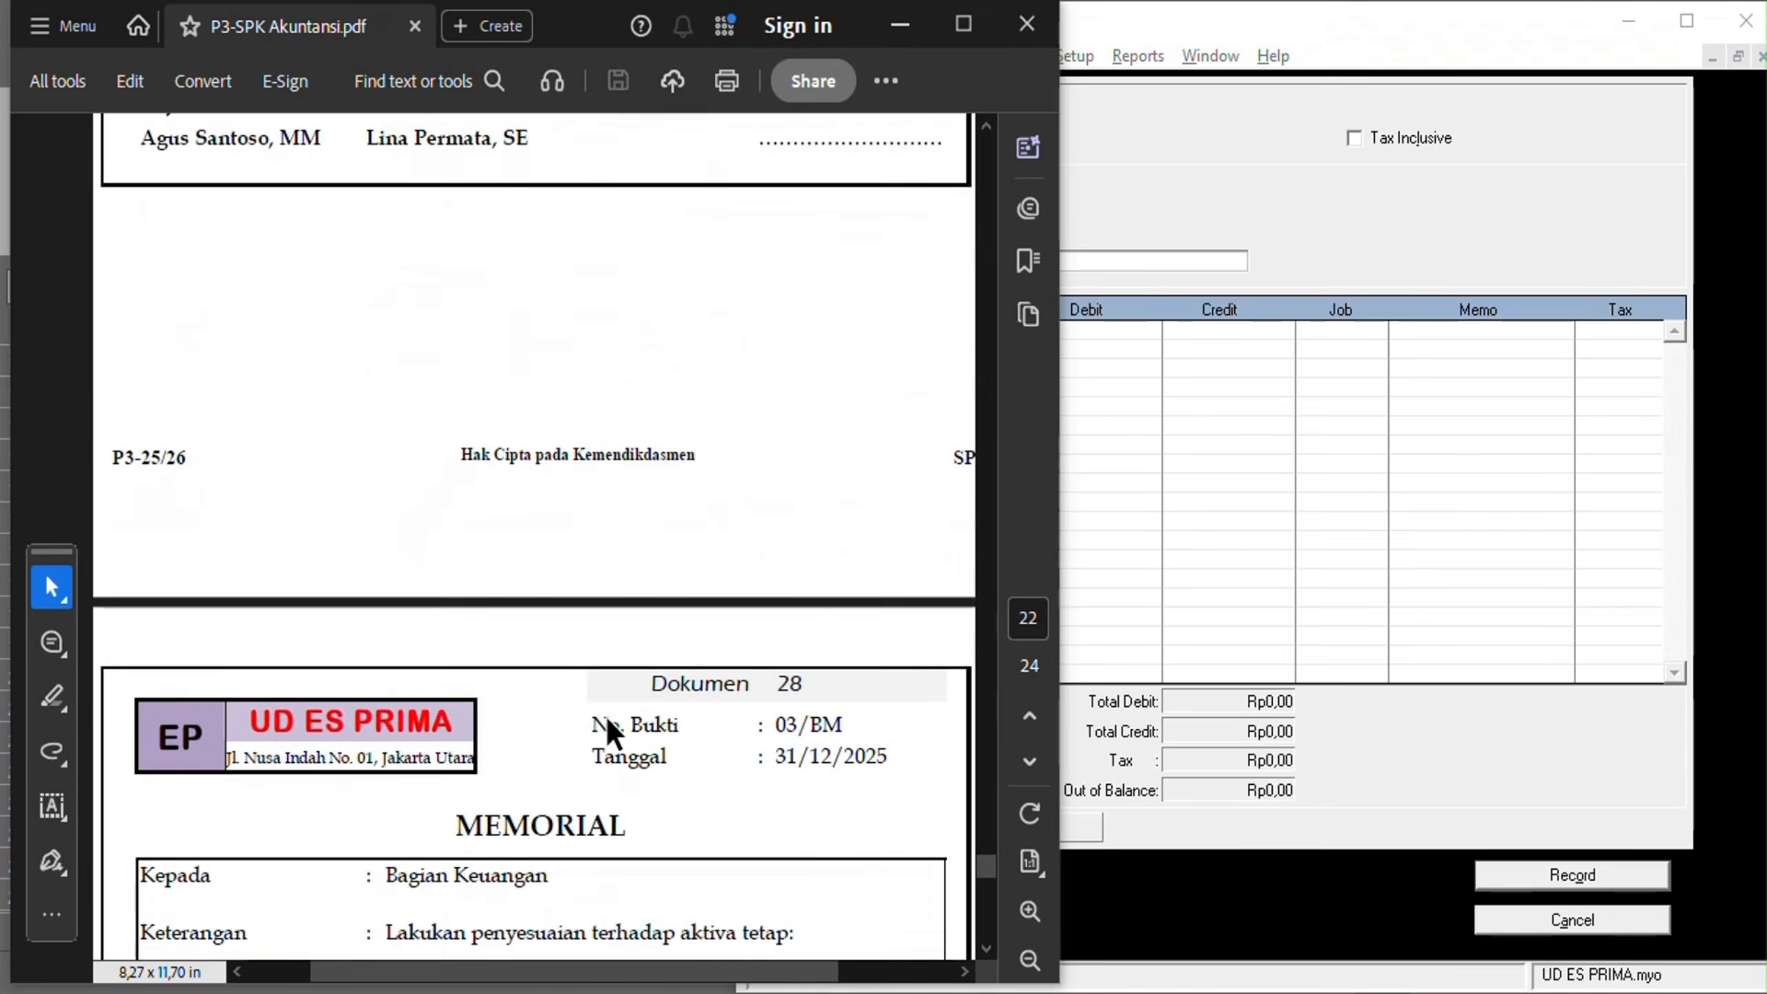
scroll(607, 718, down, 6)
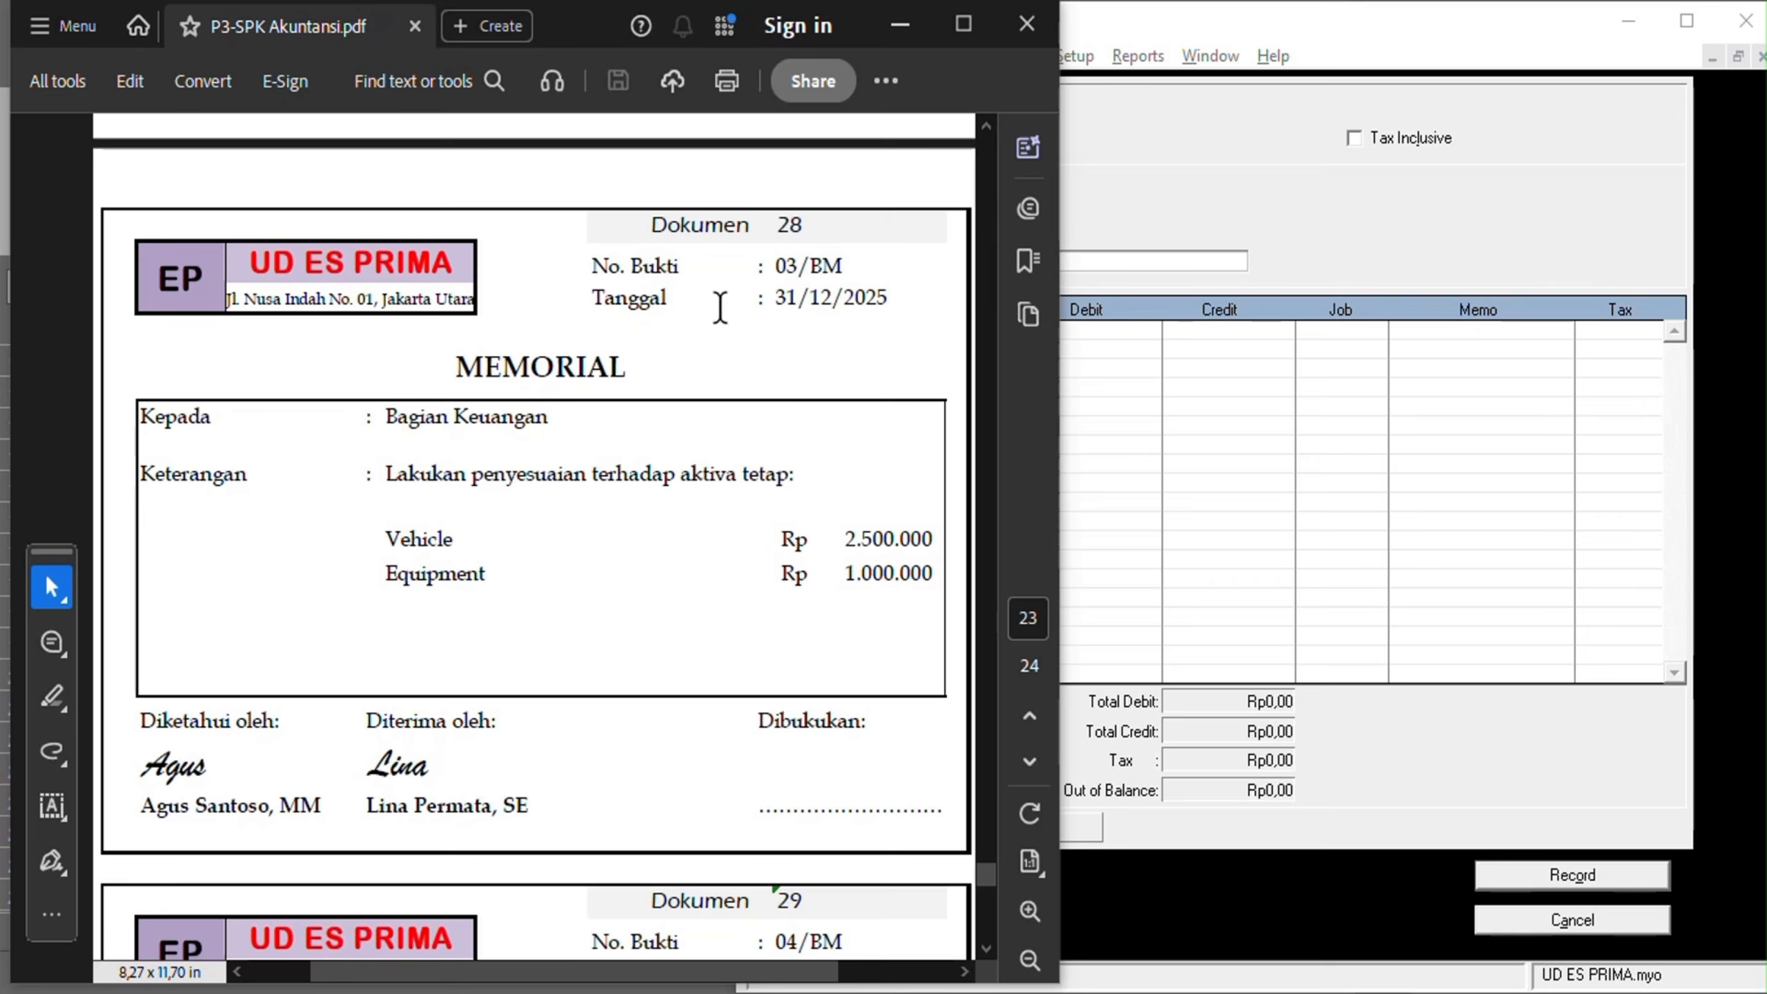
scroll(700, 456, down, 1)
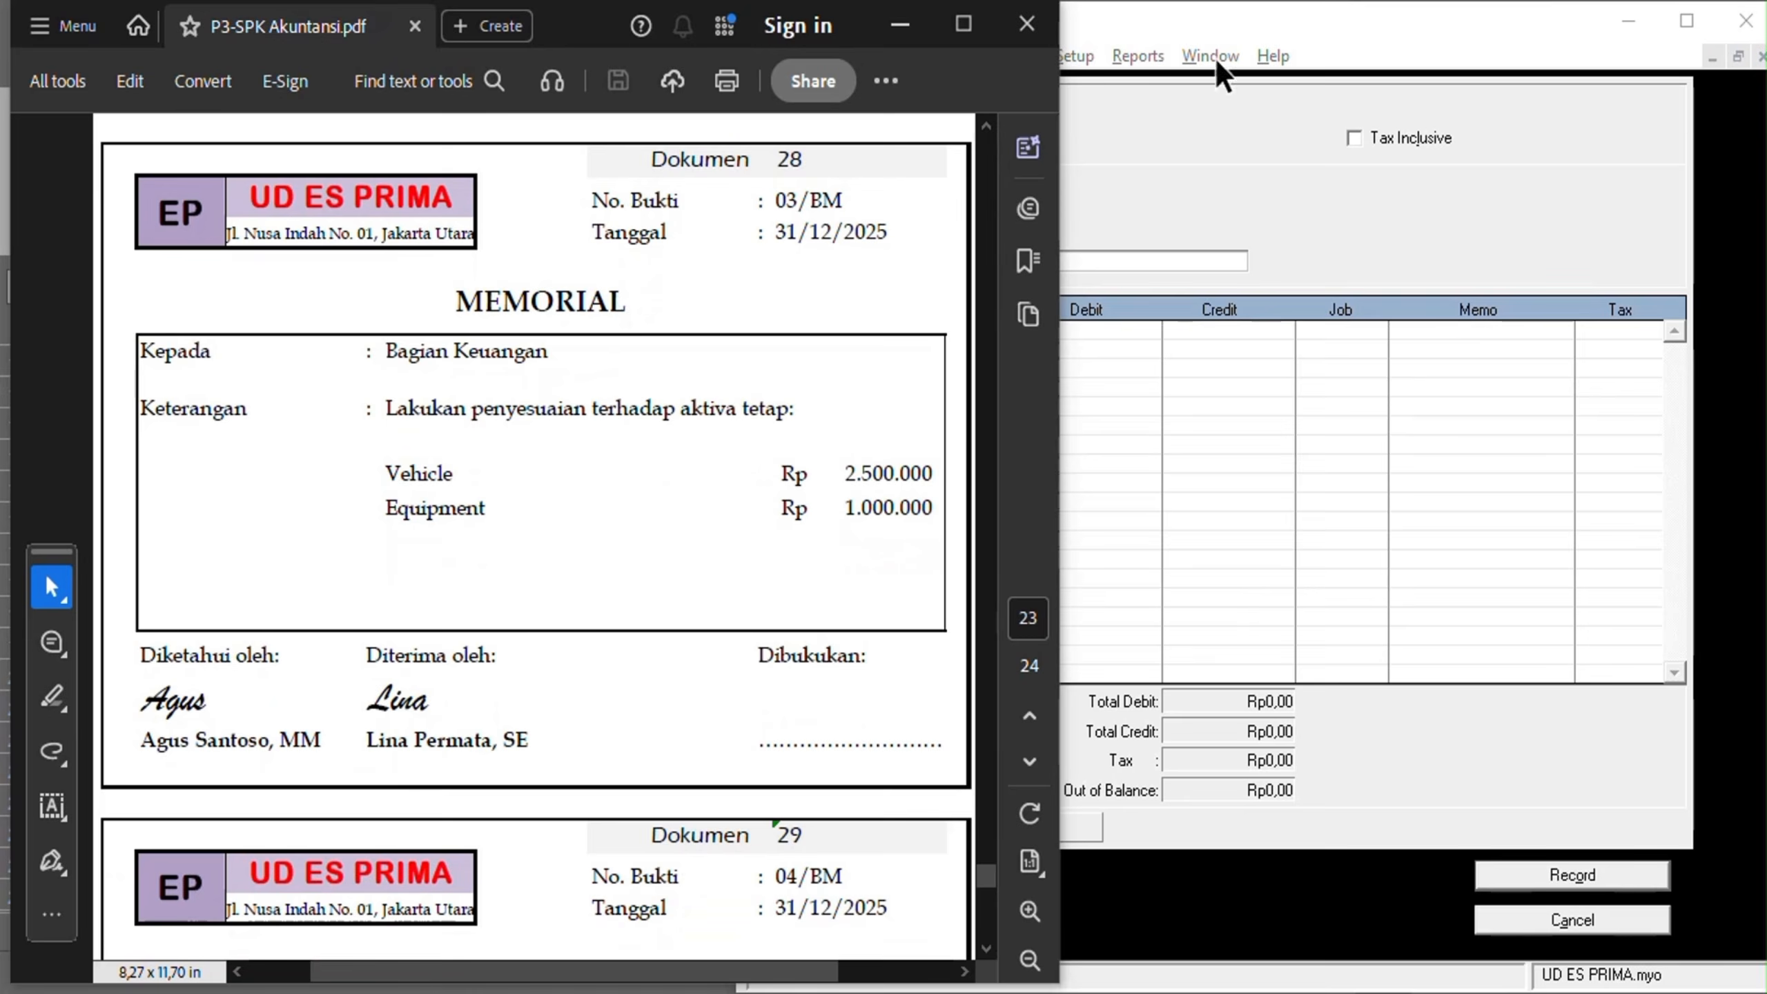
click(1287, 162)
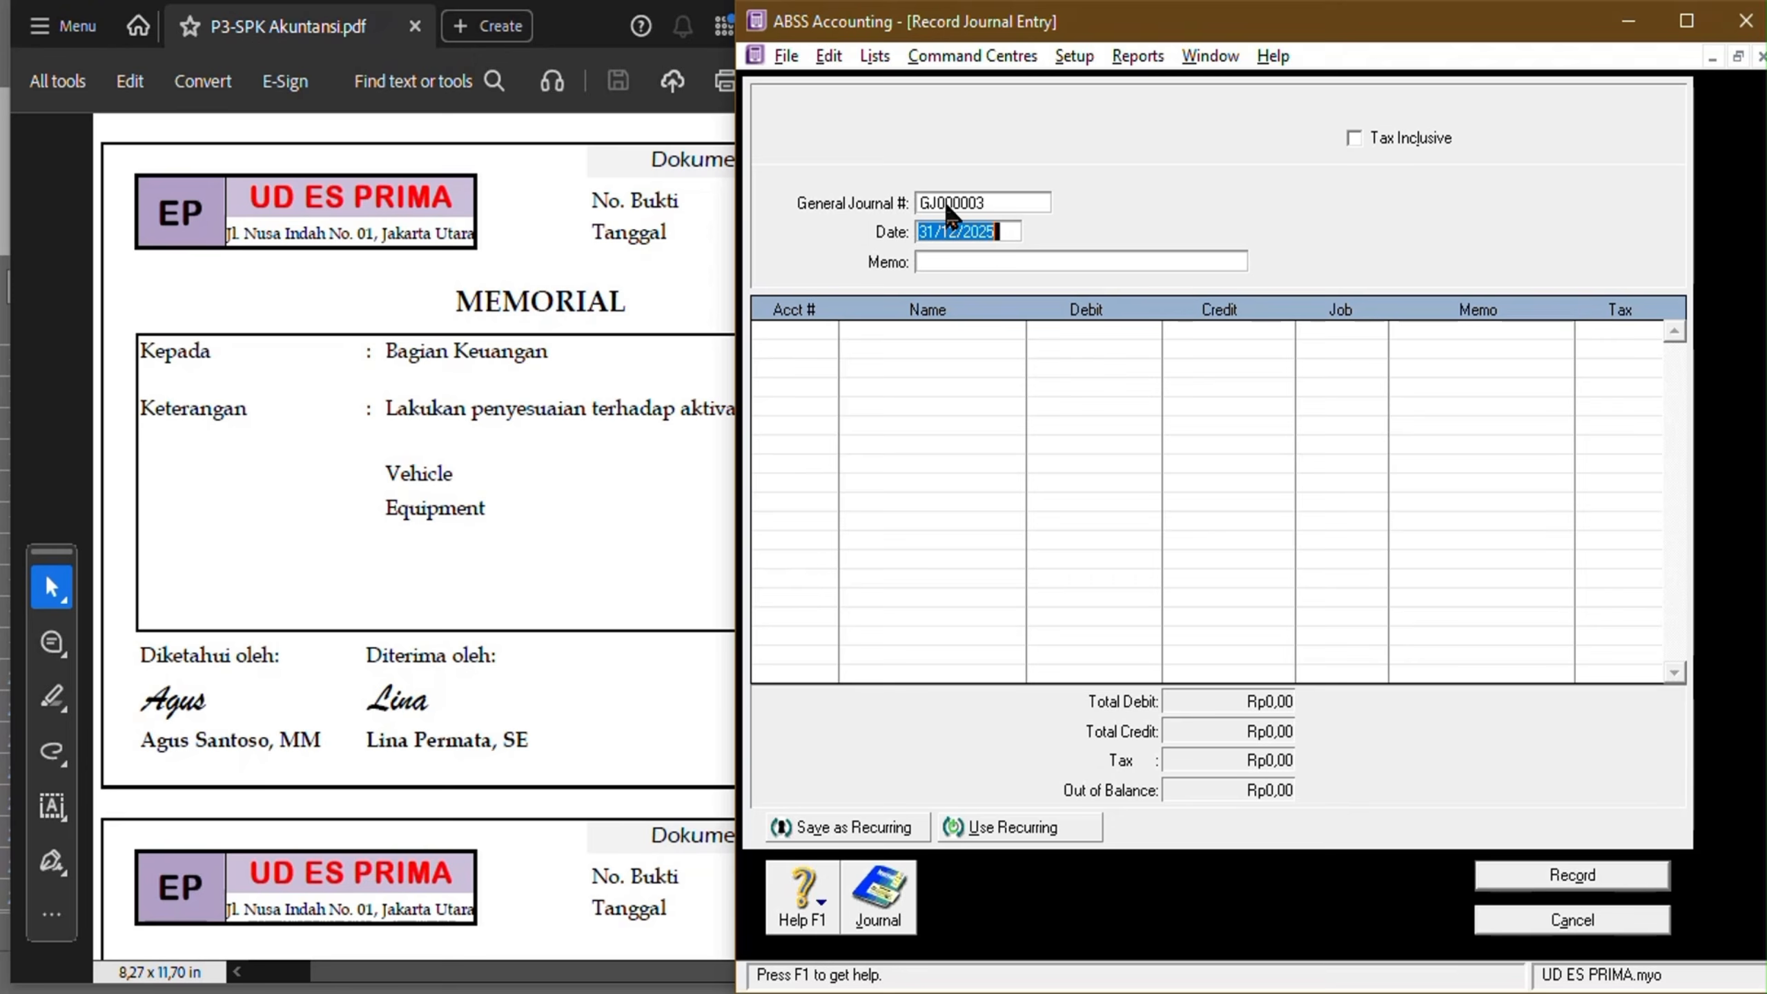
click(1020, 203)
click(425, 398)
scroll(513, 354, up, 10)
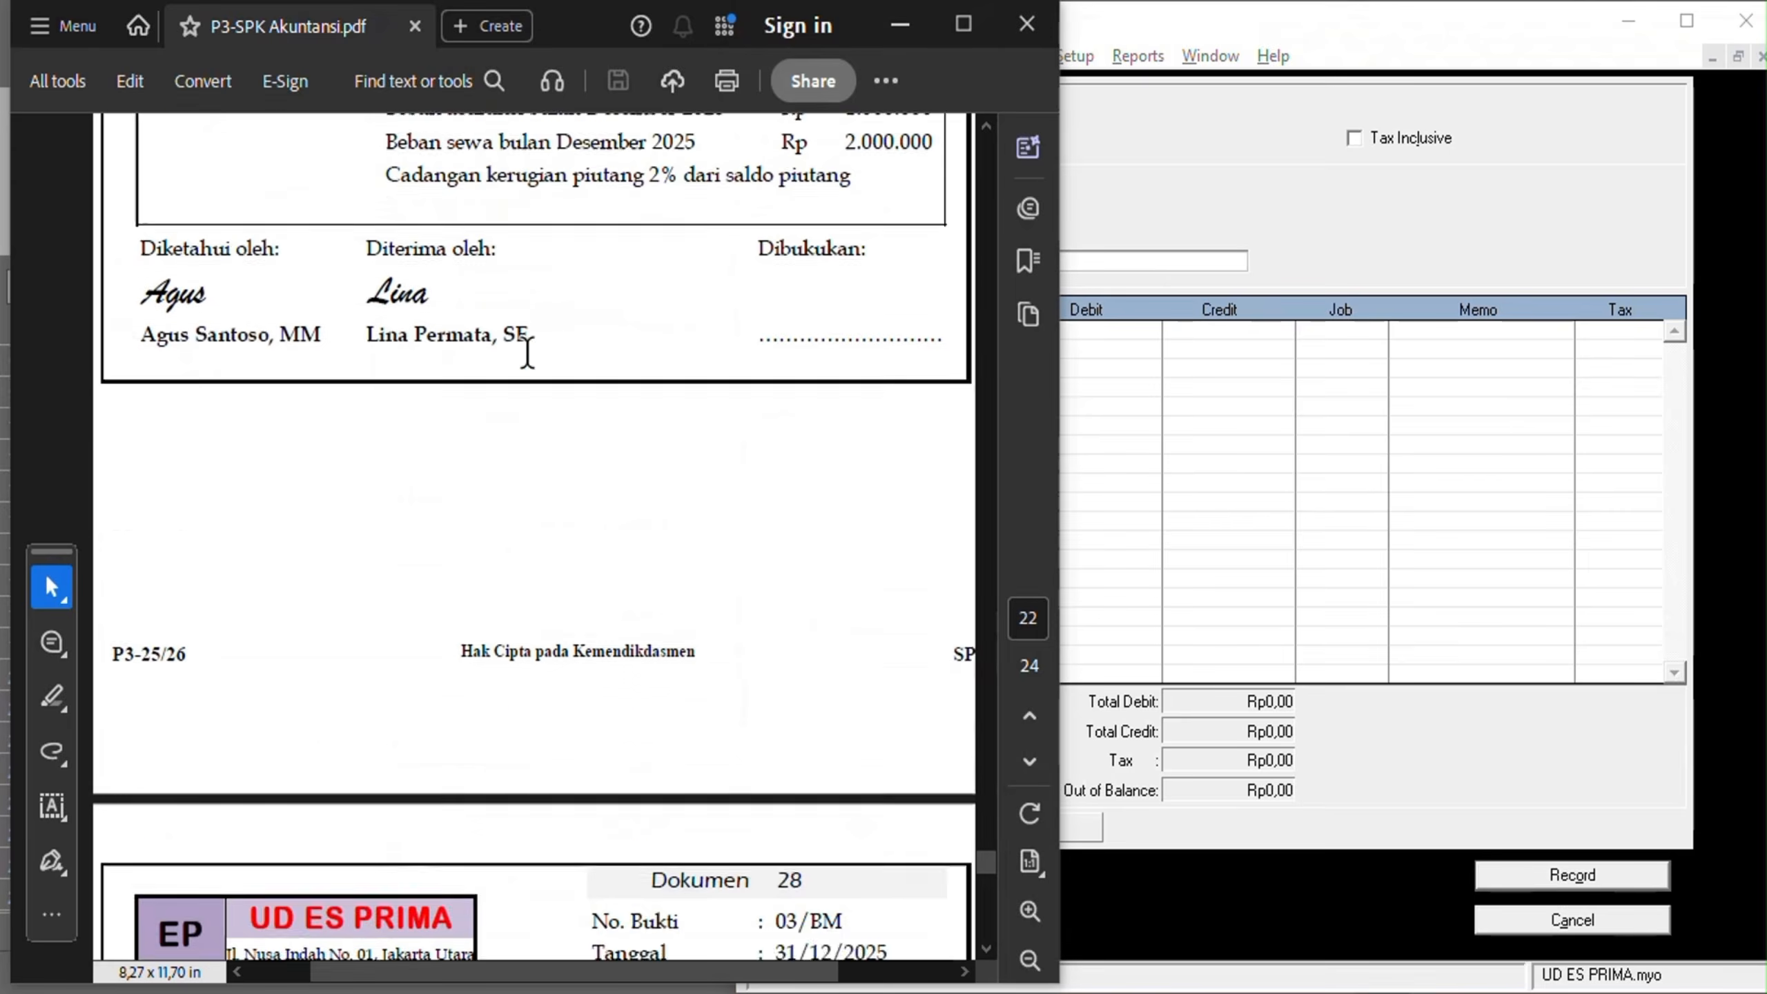
scroll(531, 354, down, 1)
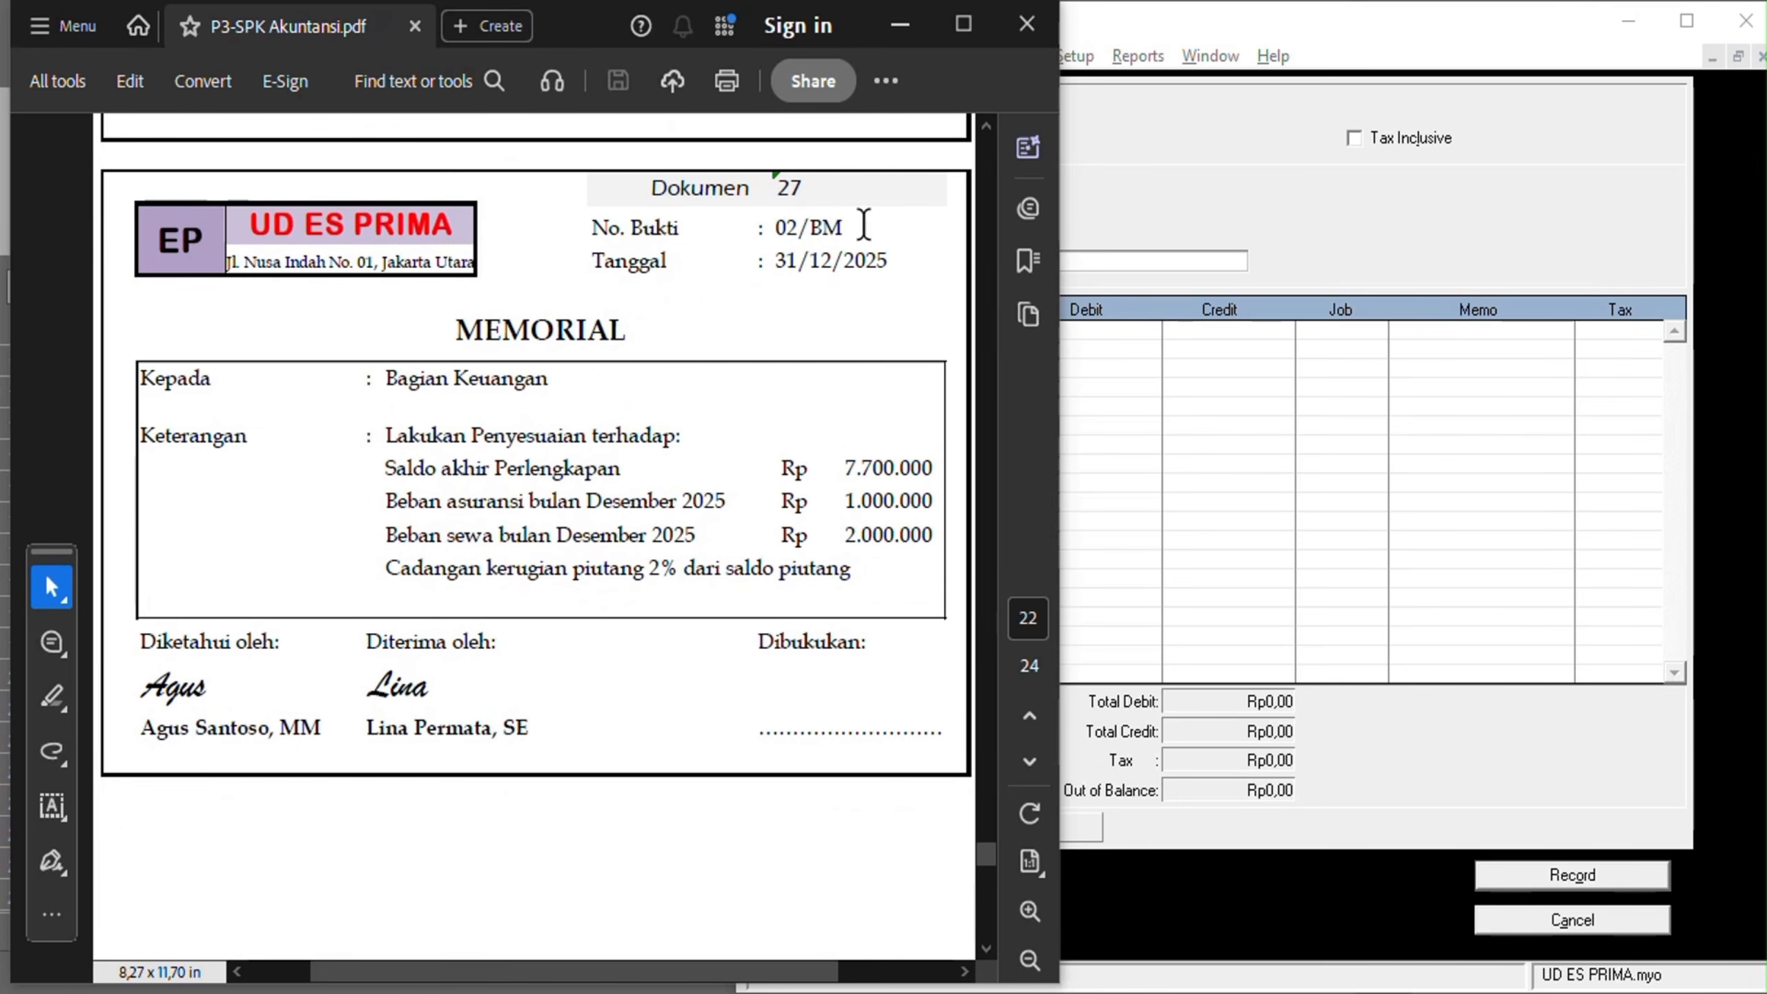
scroll(528, 553, down, 10)
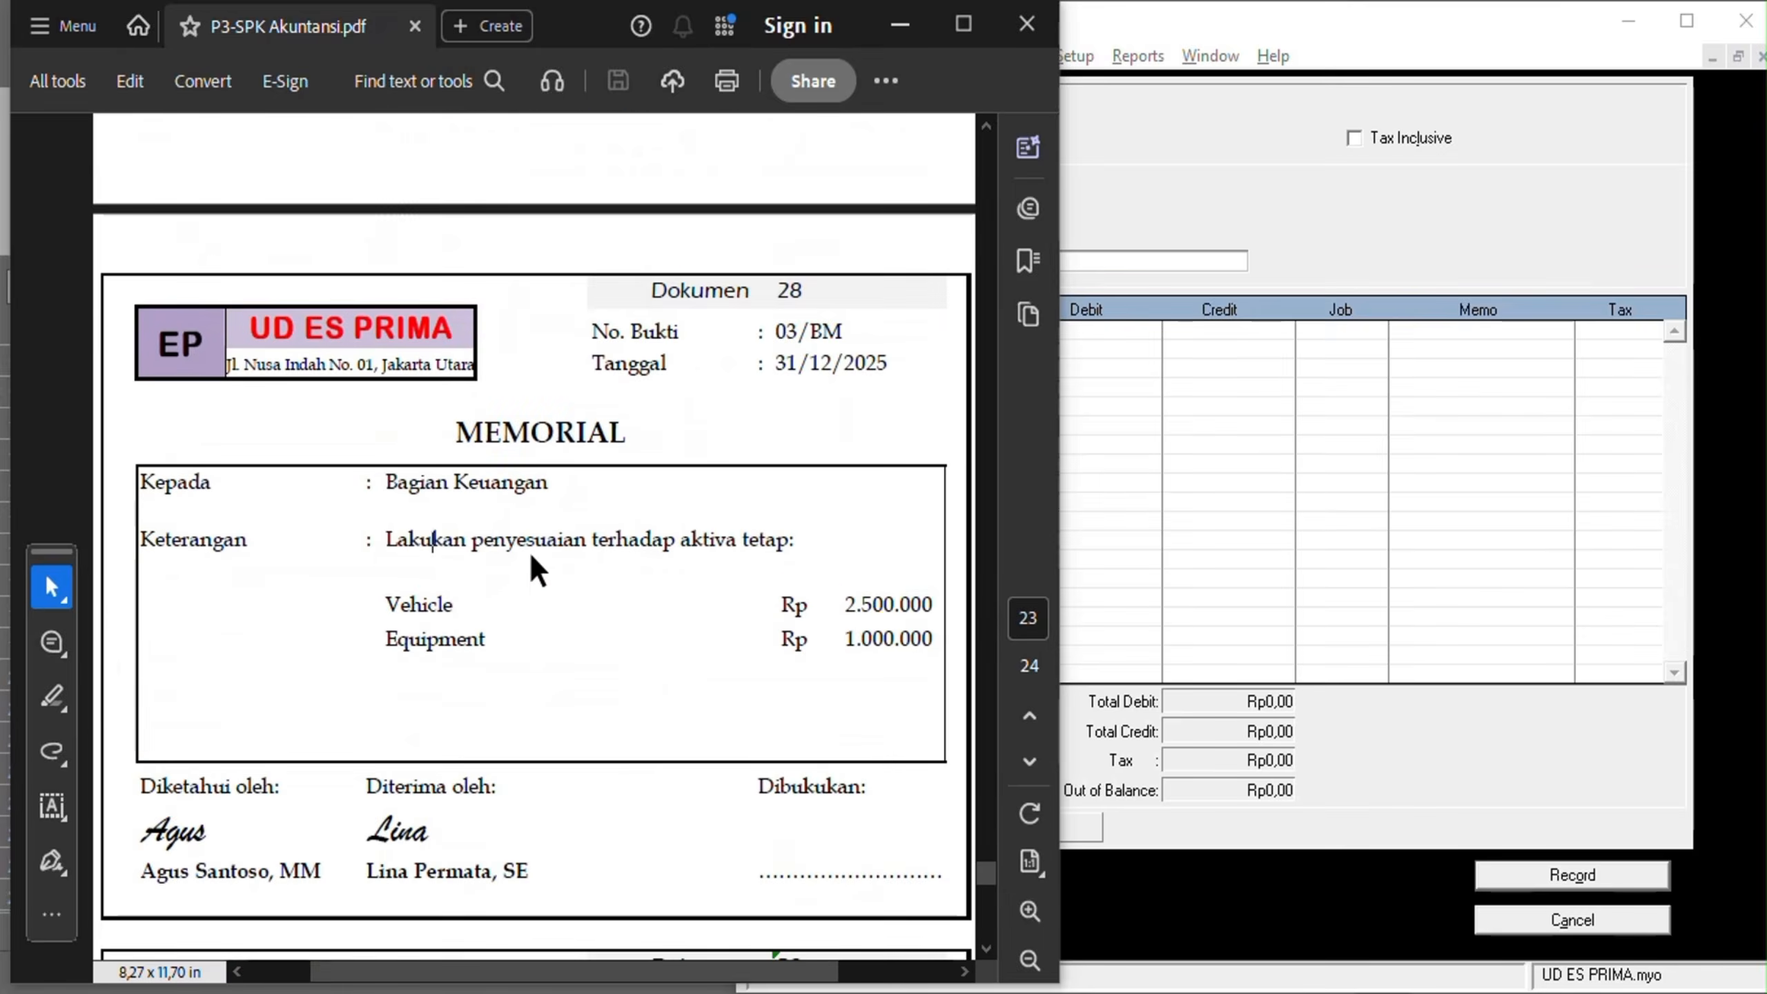
Set the new entry's general journal number to 03/BM and accept the date 31/12/2025.
click(1214, 219)
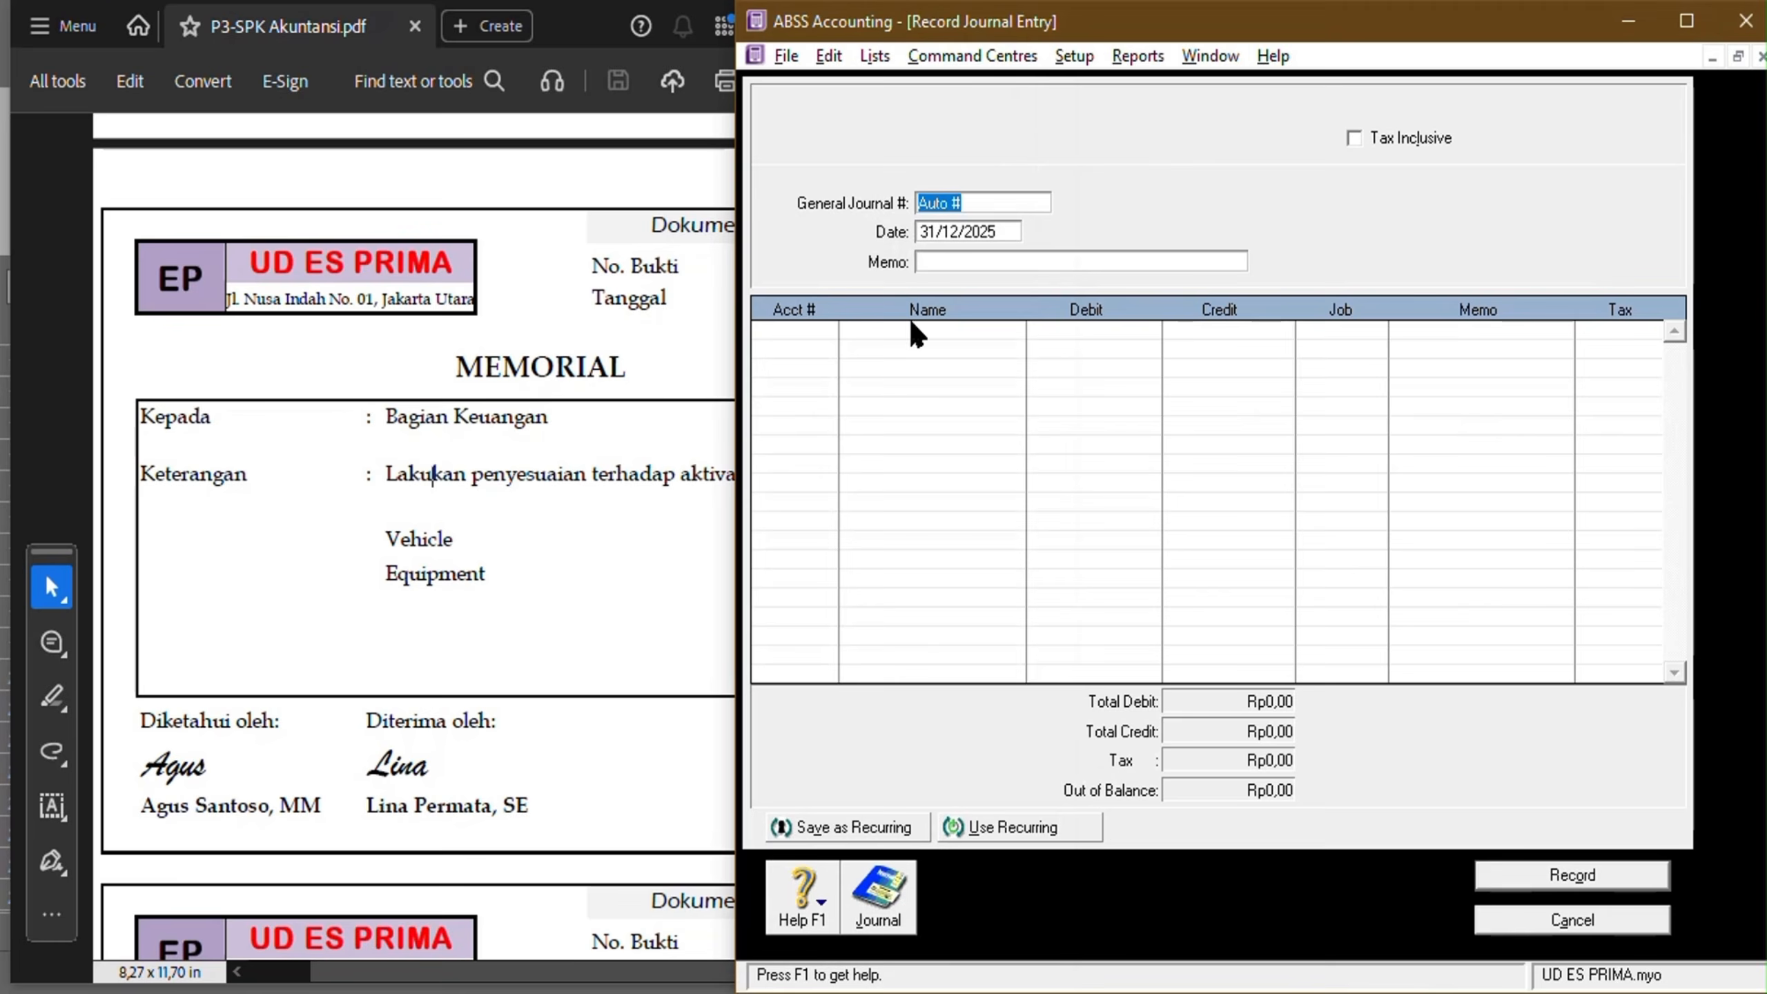
text(03/BM)
key(Tab)
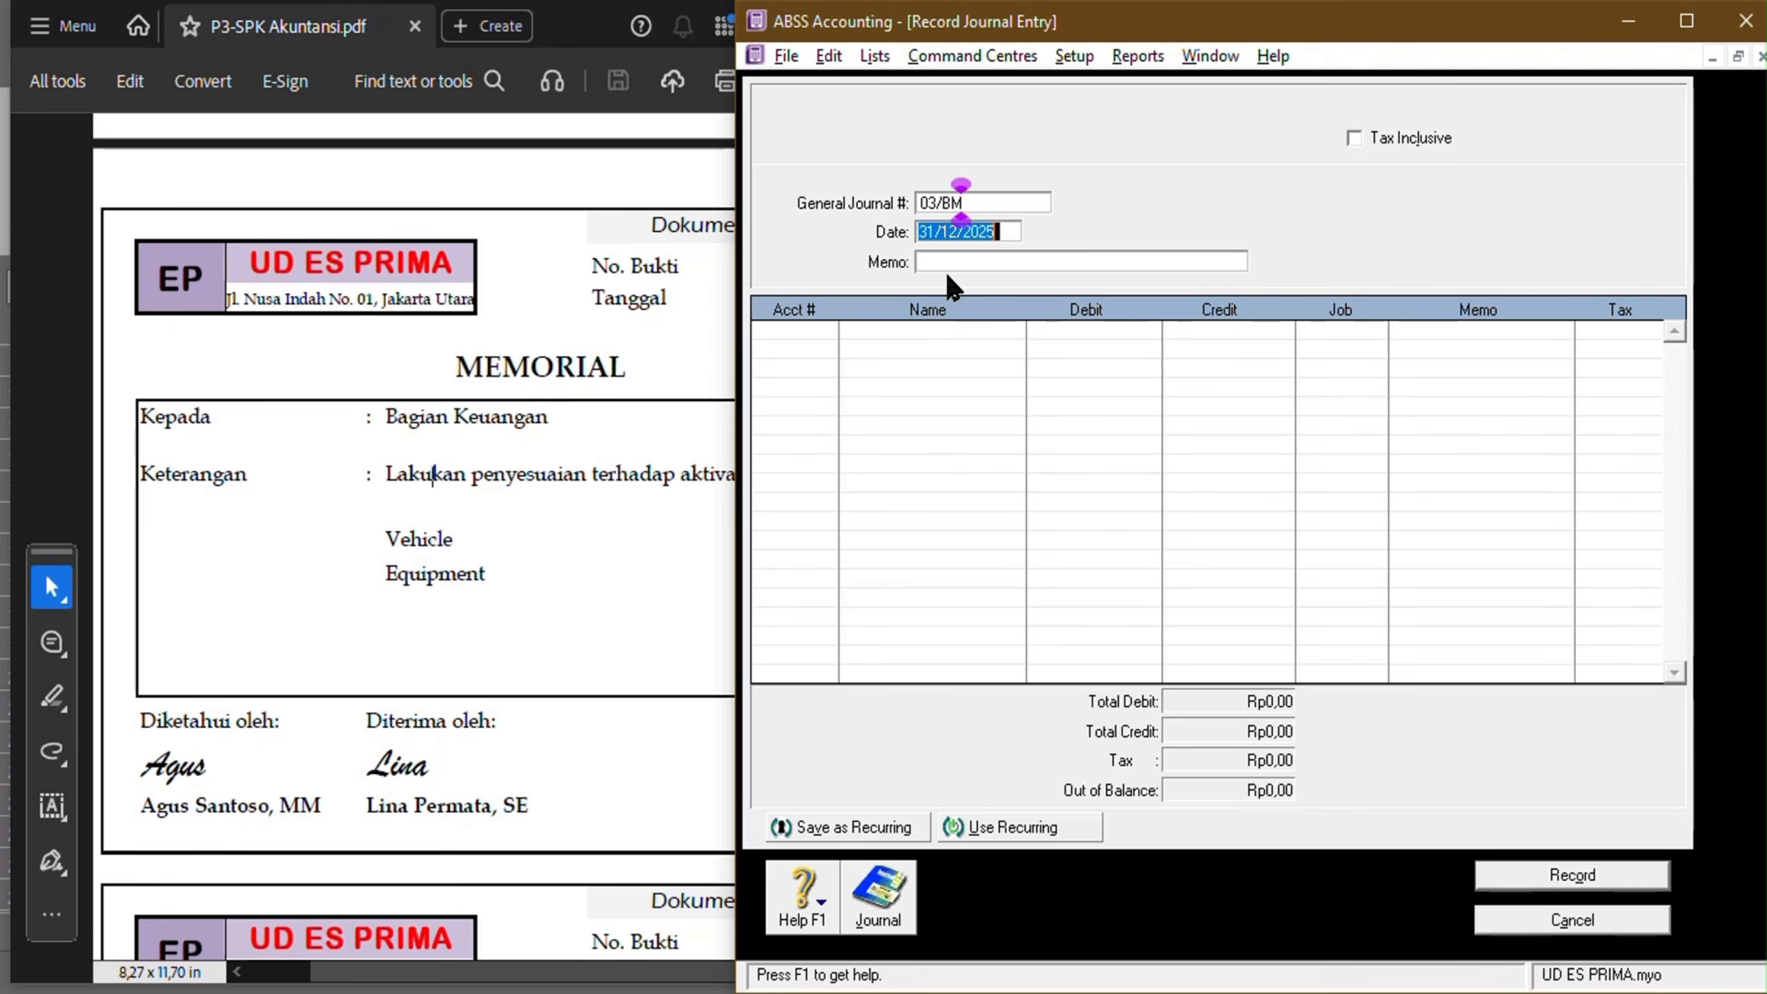
key(Tab)
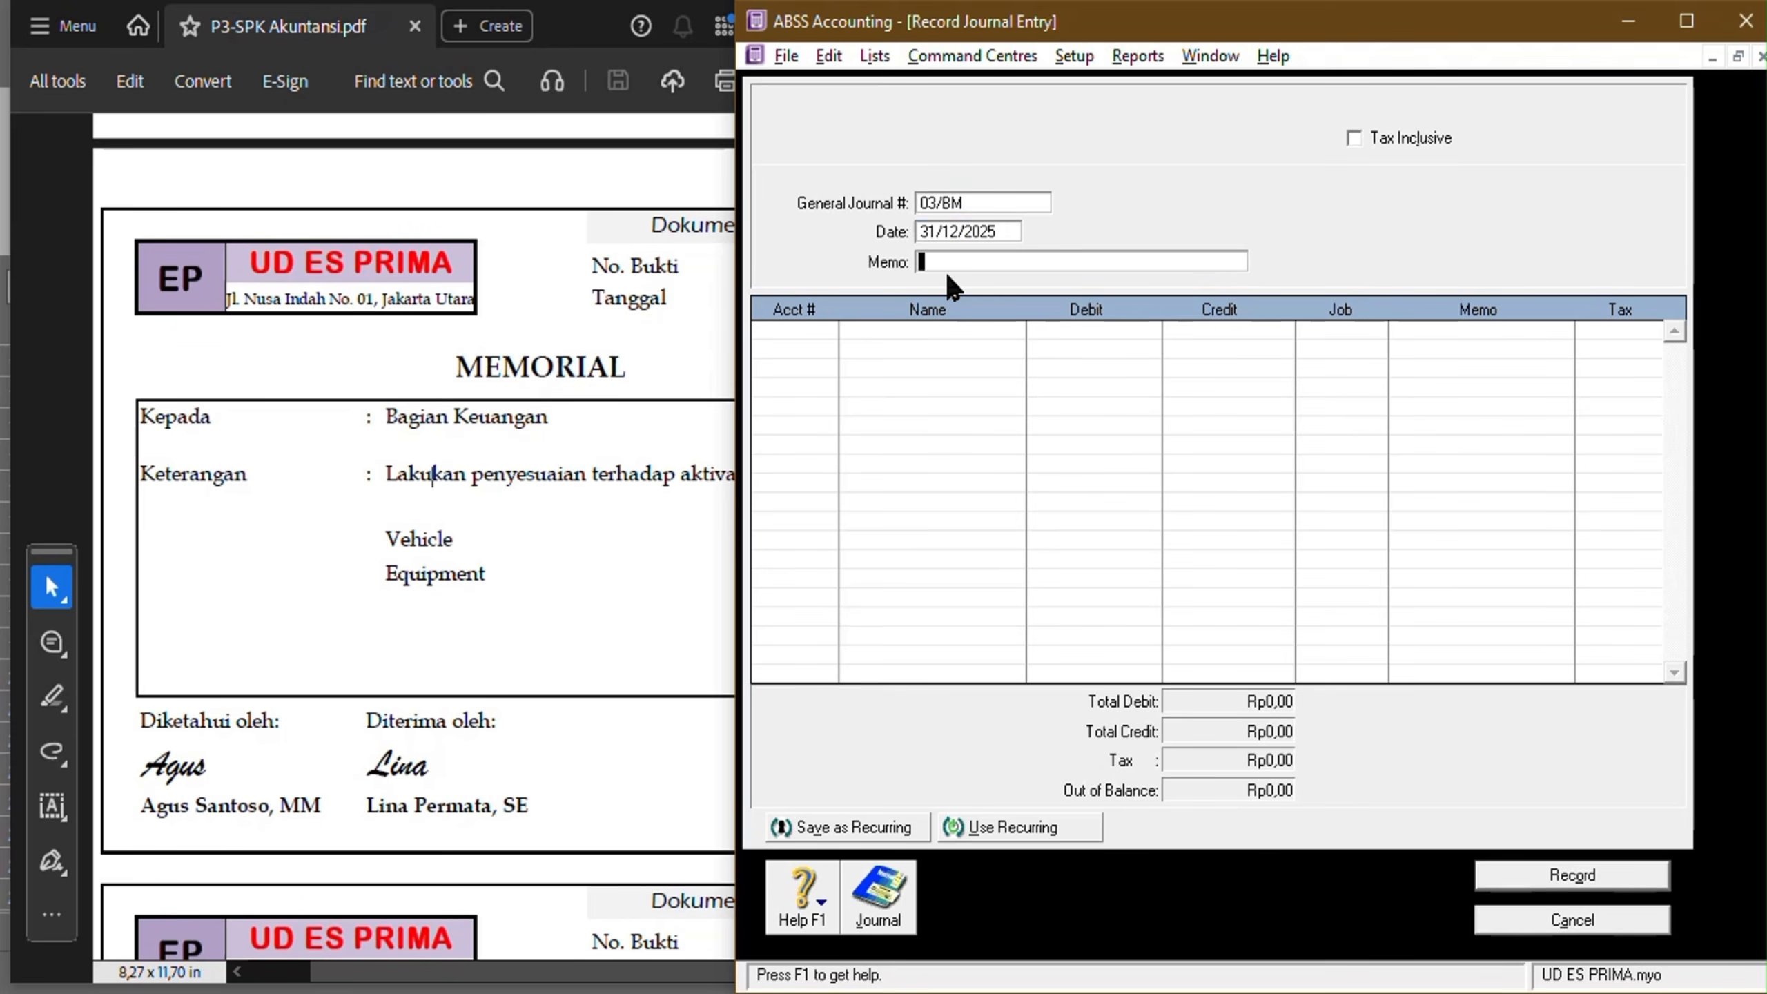
Check memorial 03/BM in the PDF and enter the memo PENYUSUTAN ASET TETAP for the journal entry.
click(531, 588)
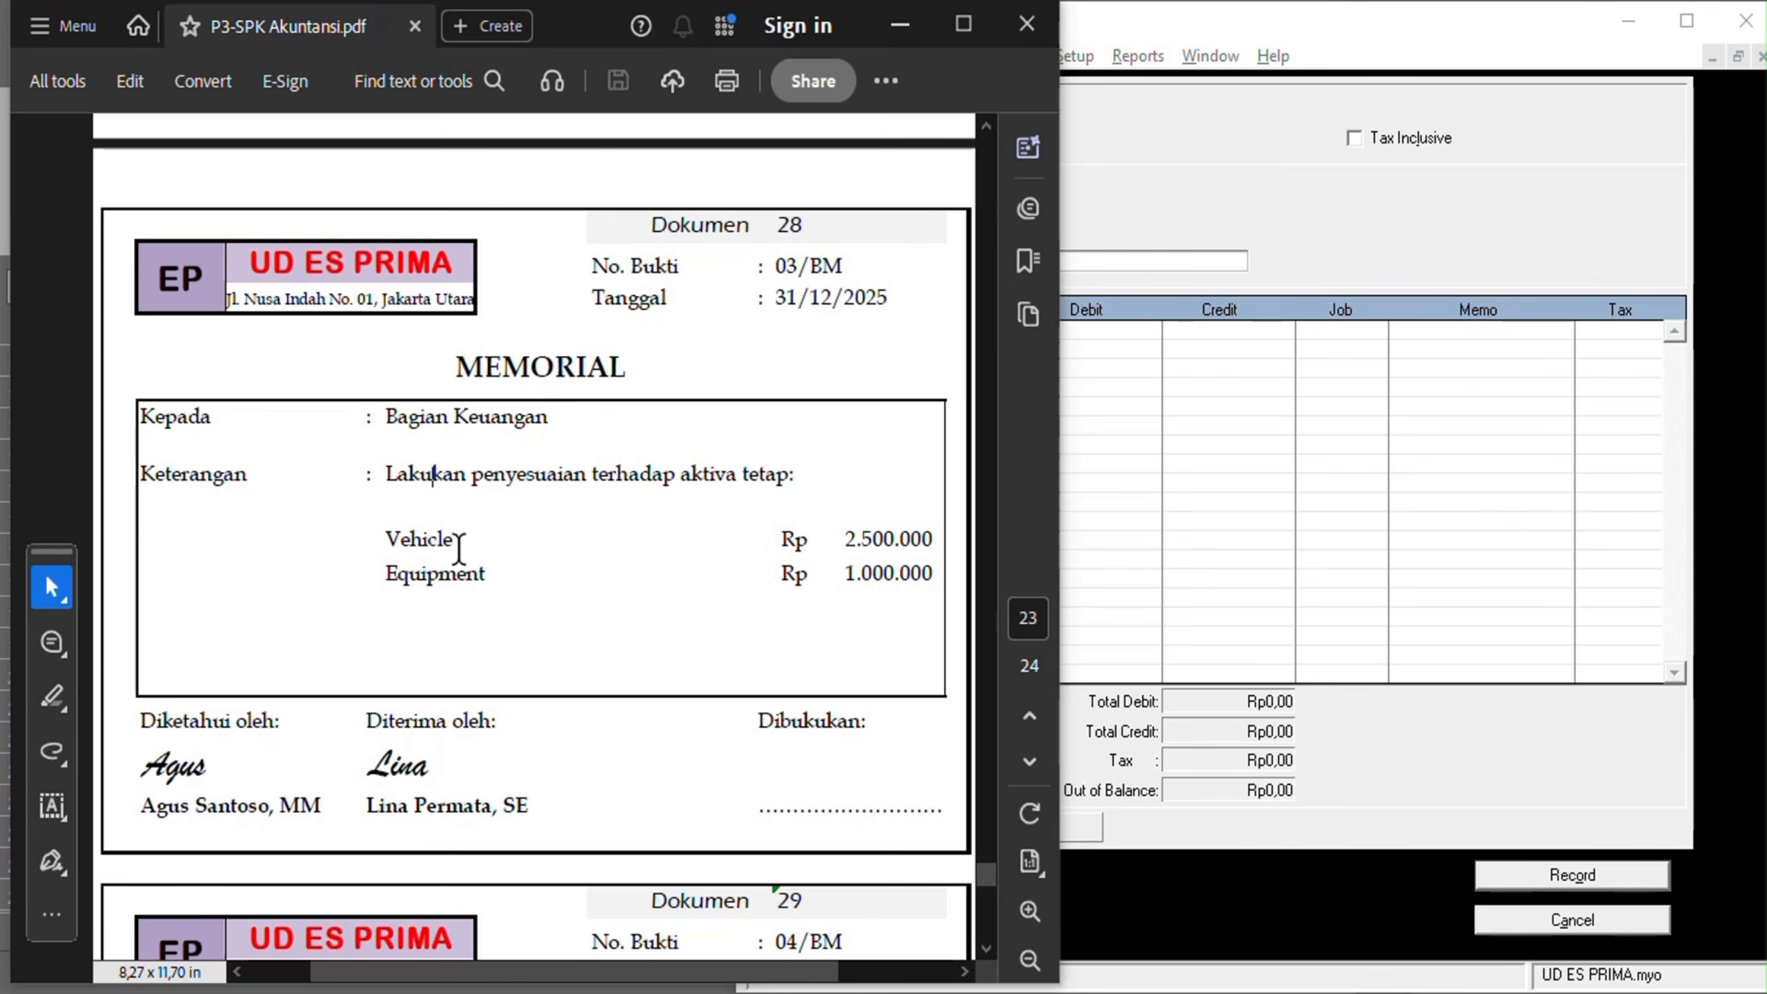
click(1234, 535)
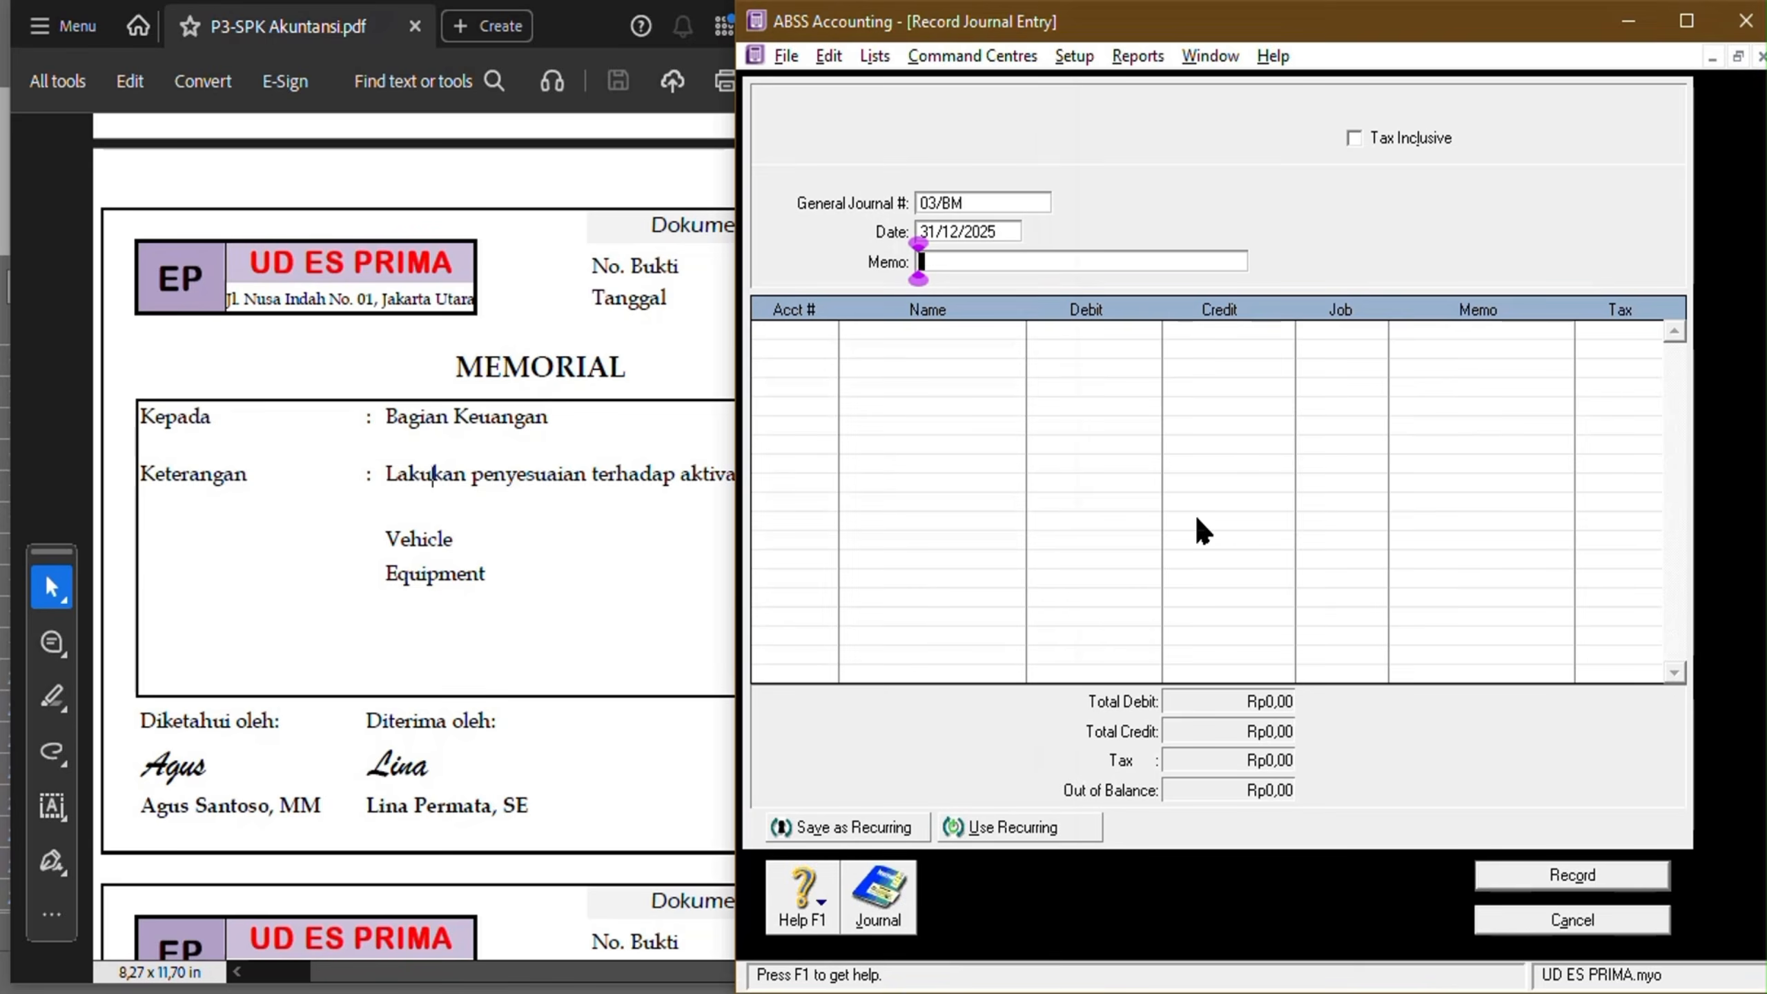
text(PENYUSUTAN AD)
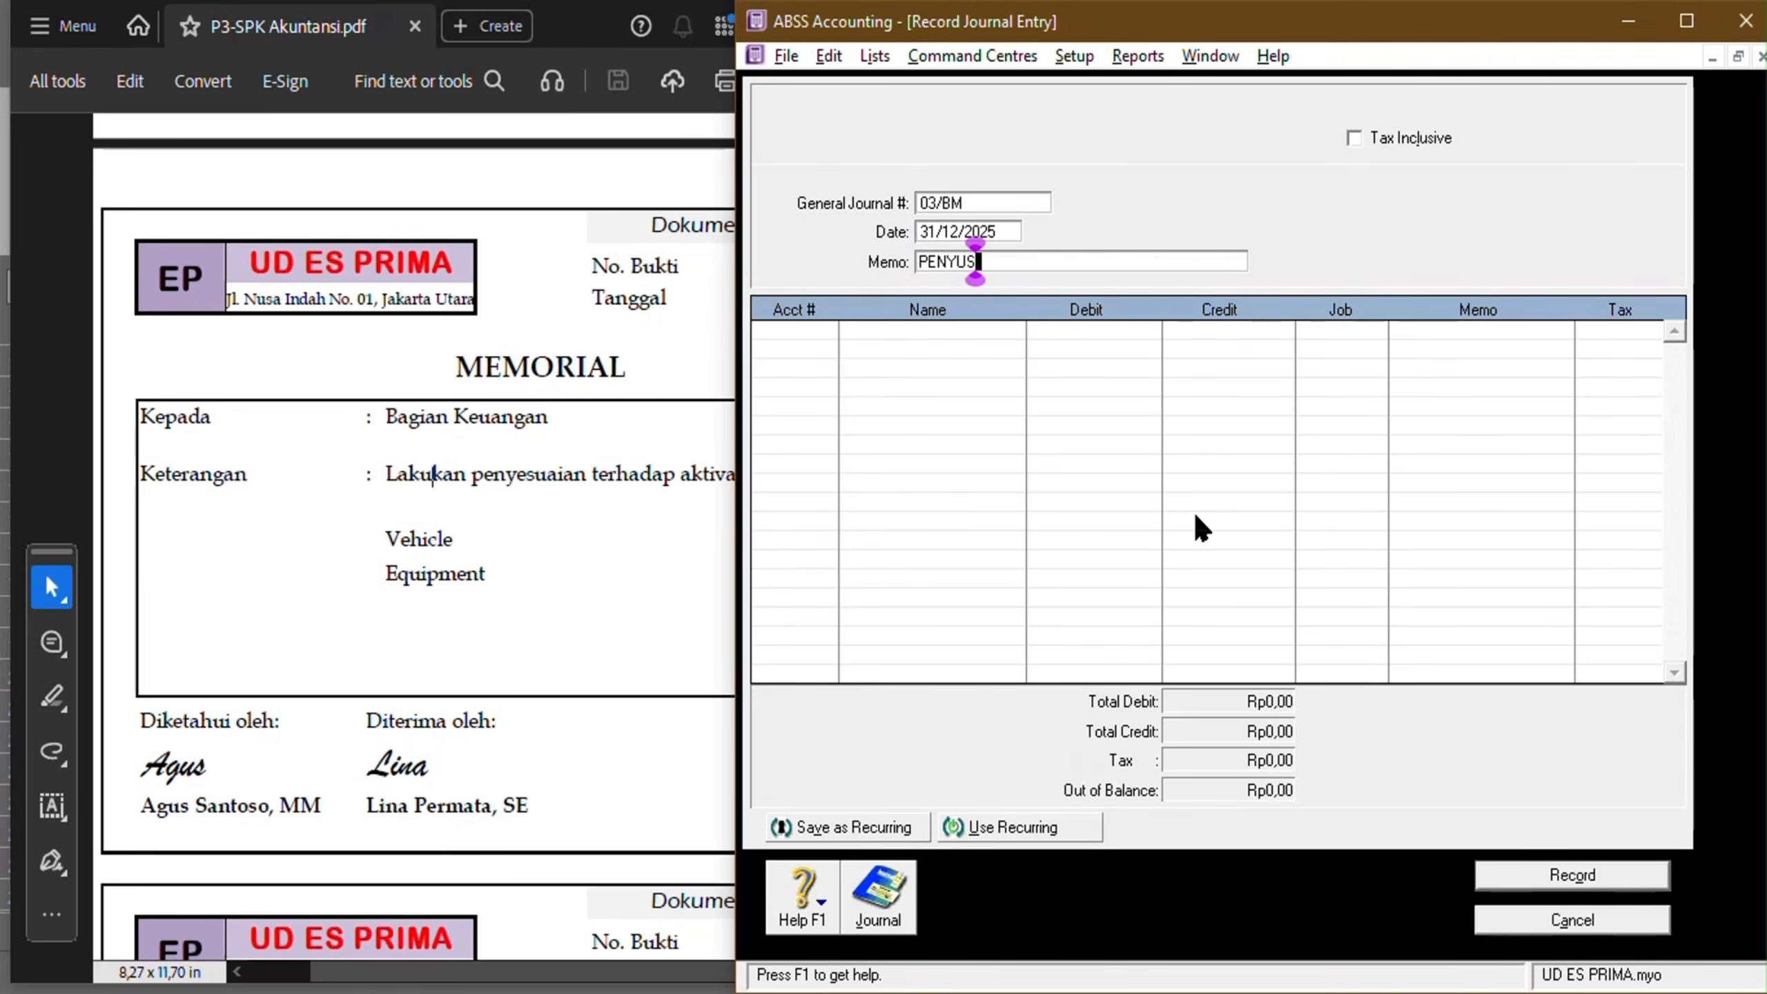
key(BackSpace)
text(SET TEAP)
key(BackSpace)
key(BackSpace)
text(TAP)
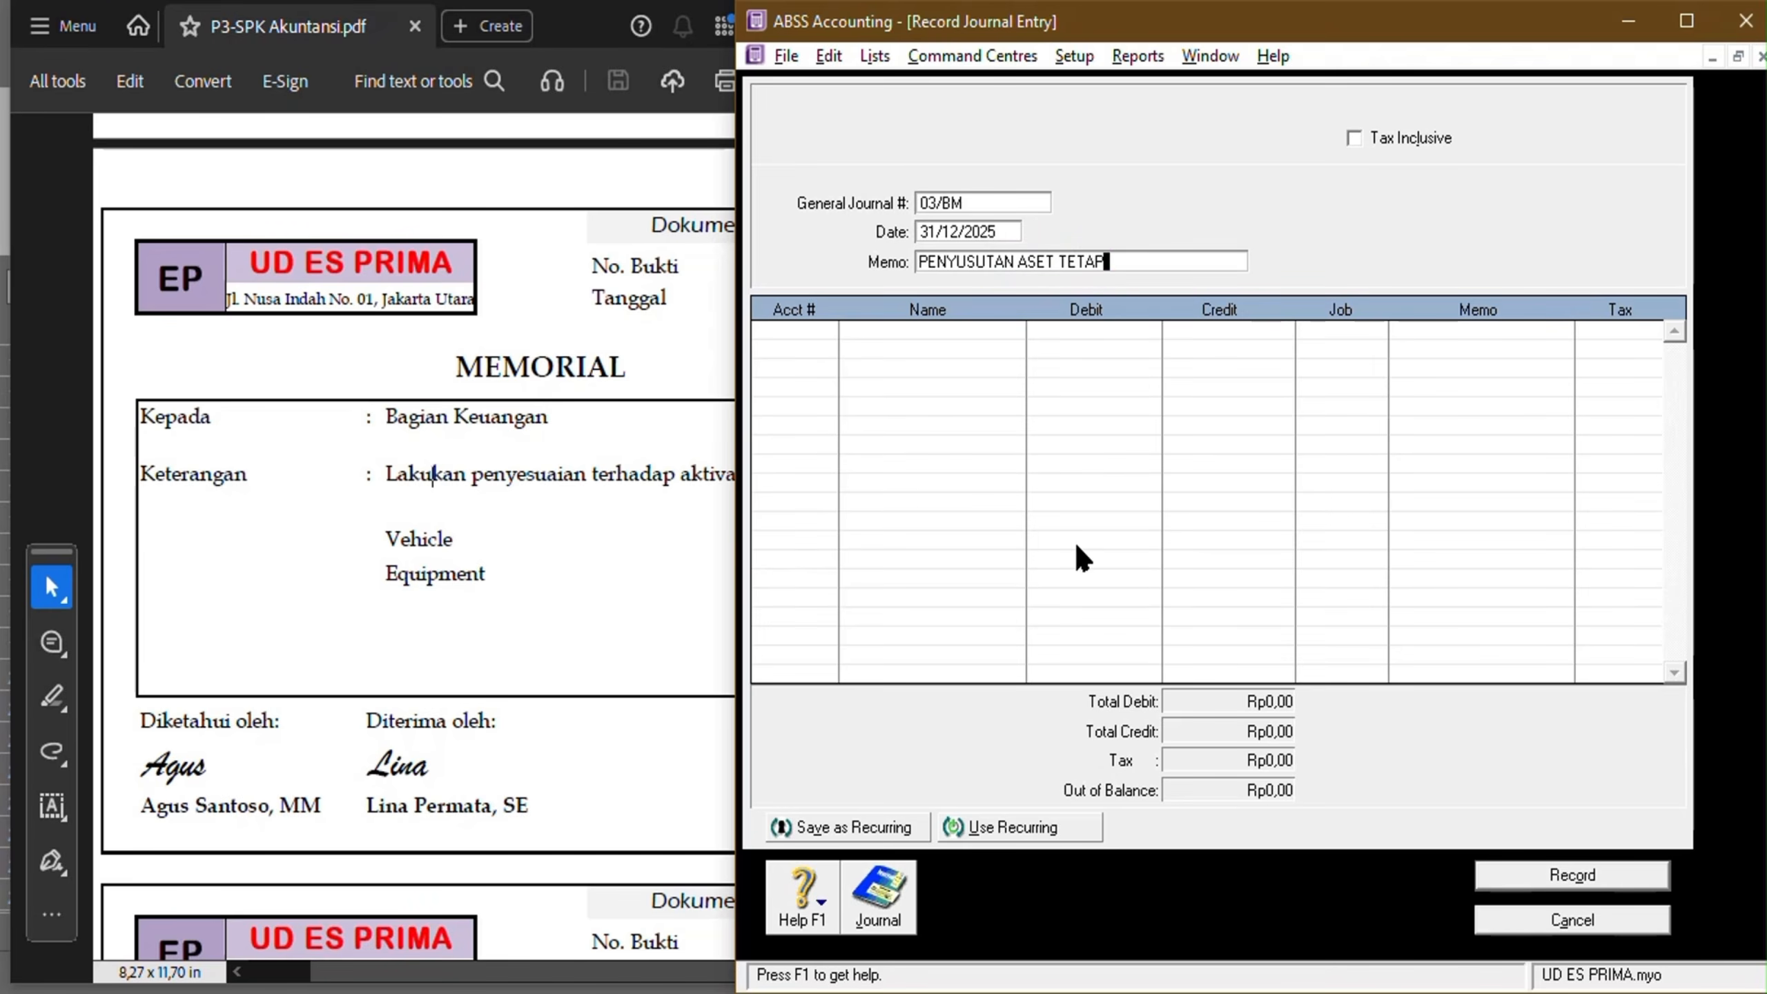
Add account 6-1104 Depreciation Expense Vehicle as the entry's first line.
click(559, 615)
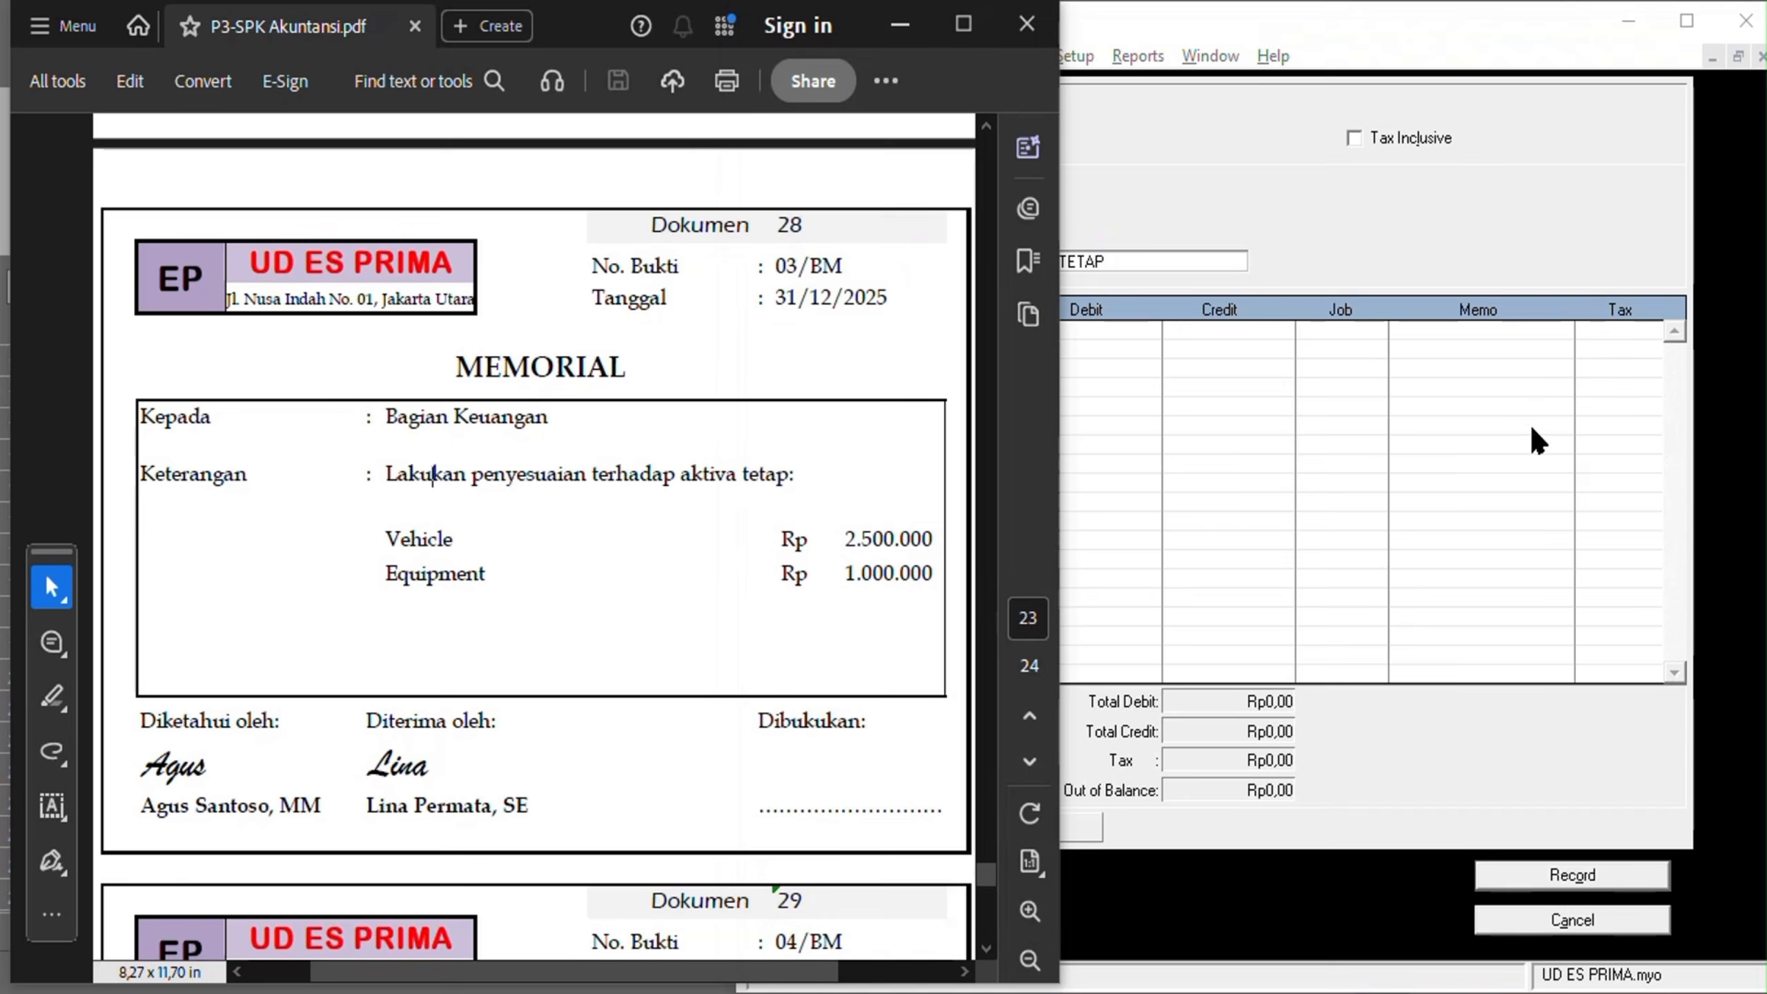
click(1266, 459)
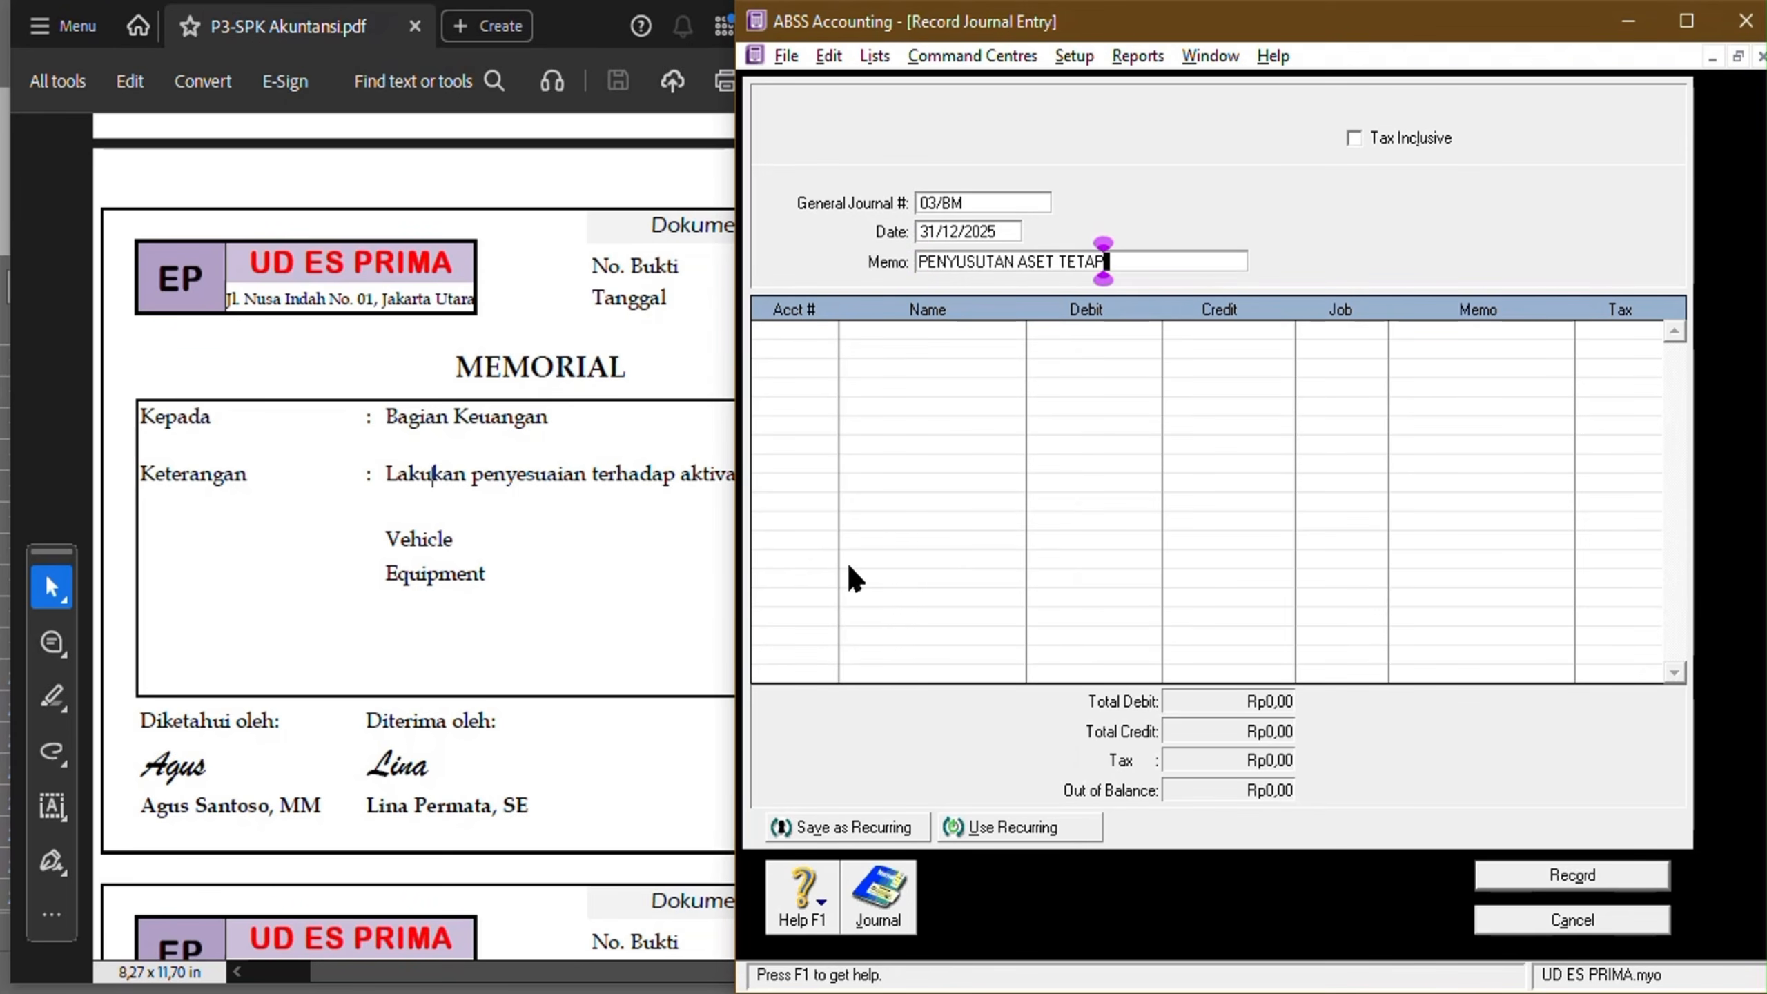
click(782, 327)
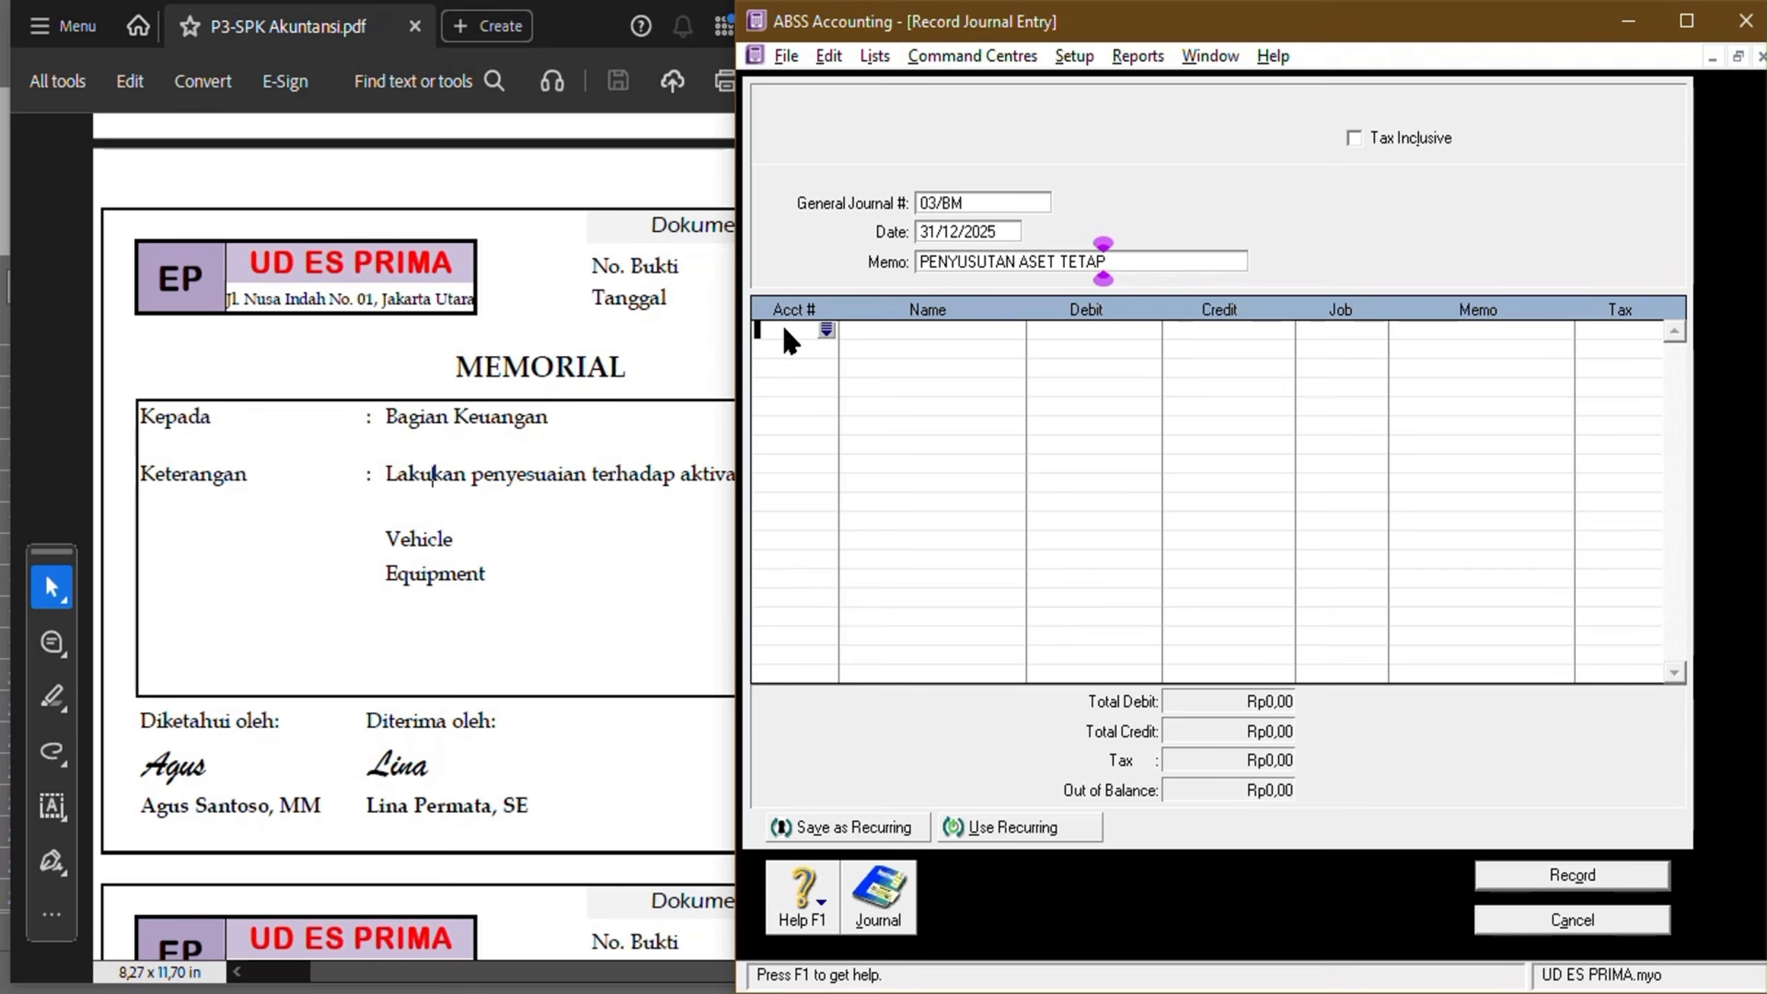
click(829, 330)
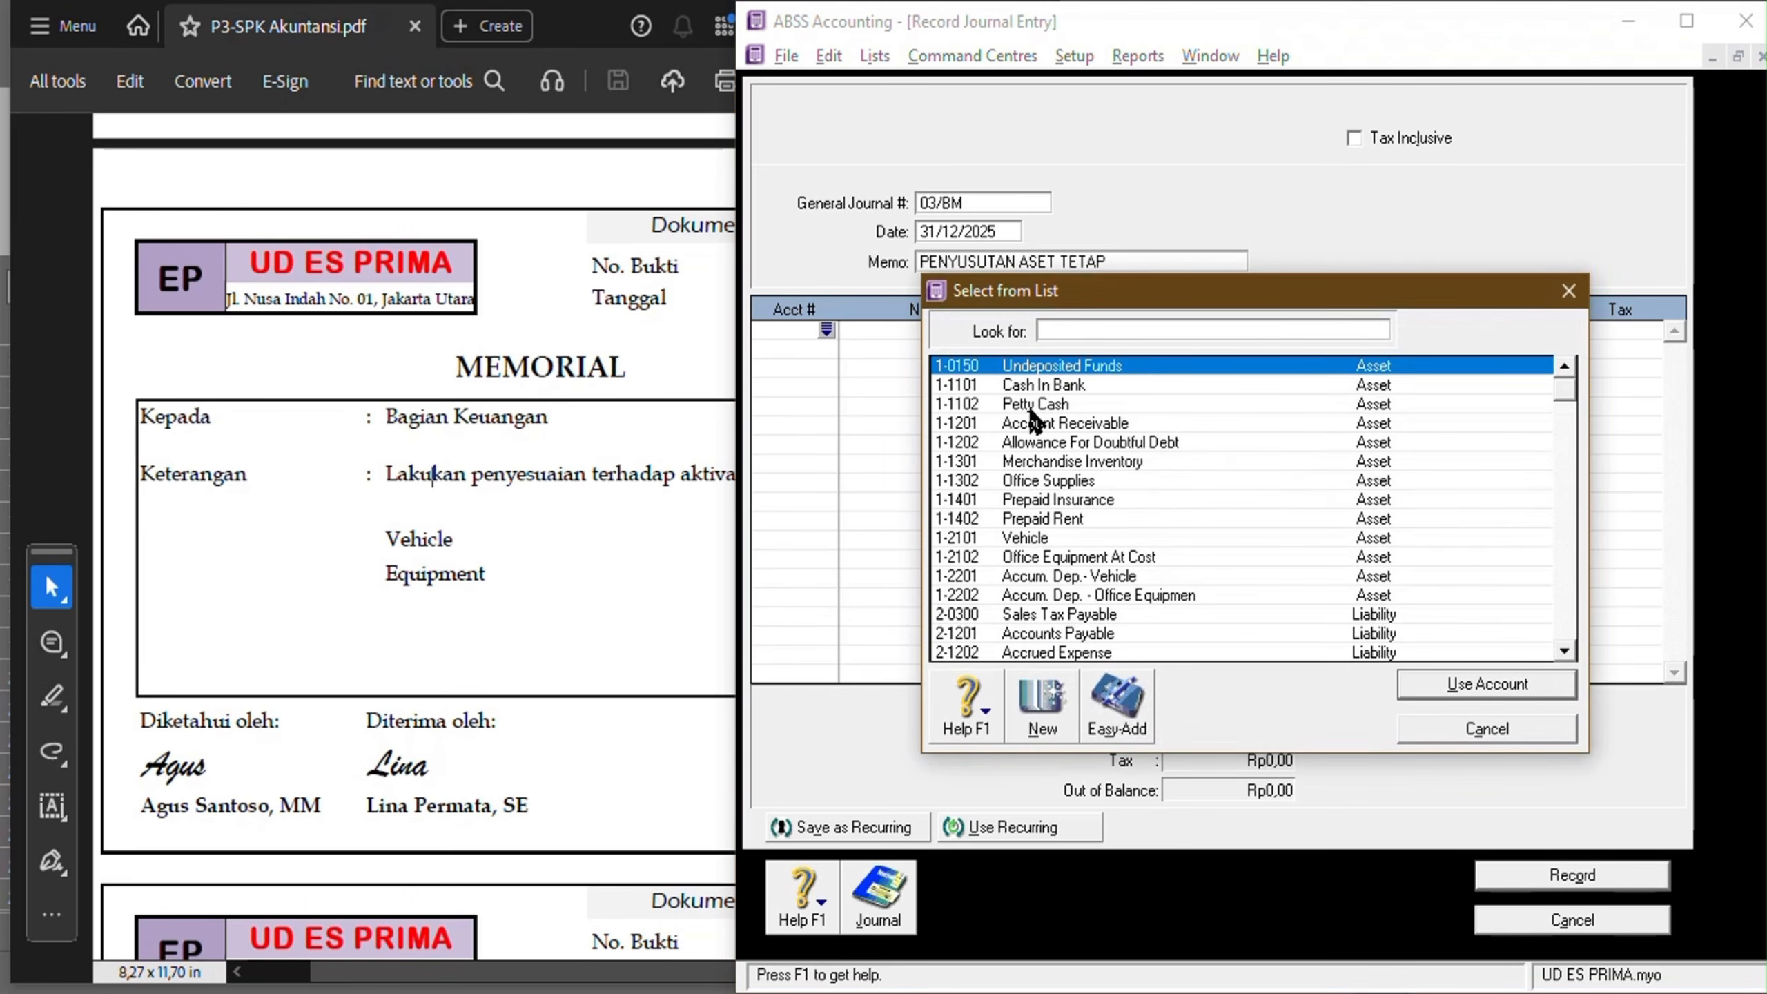
text(6)
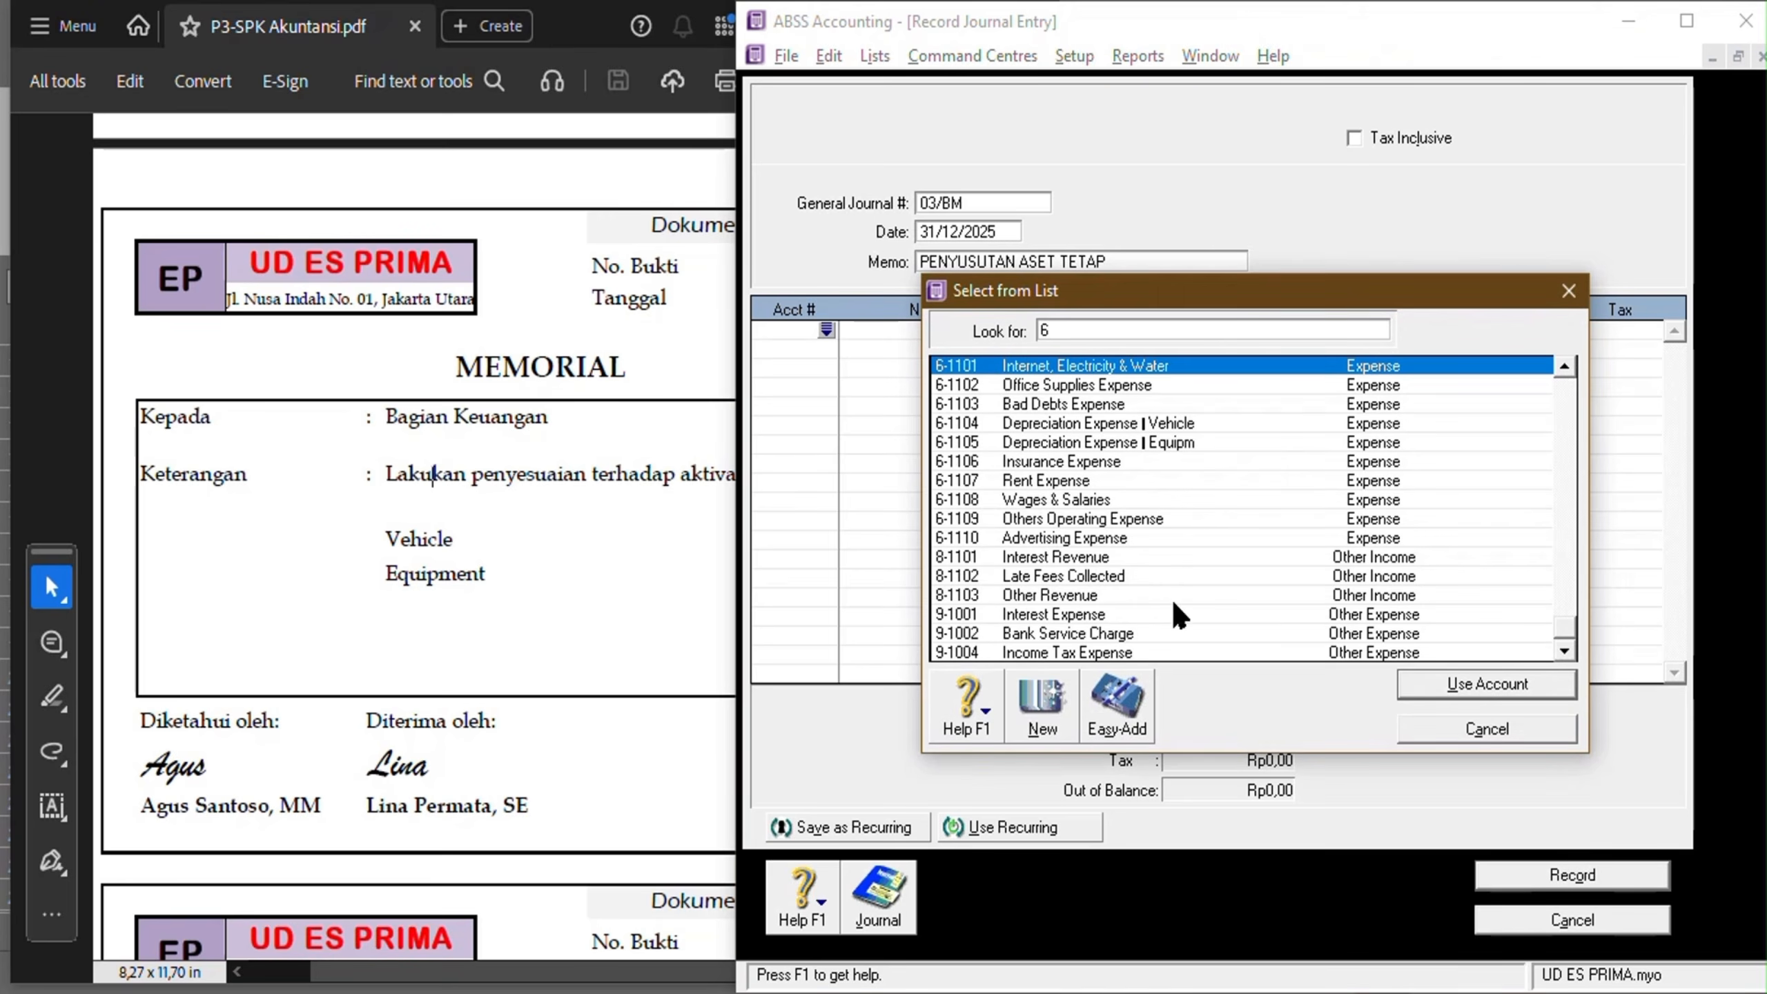
click(1071, 425)
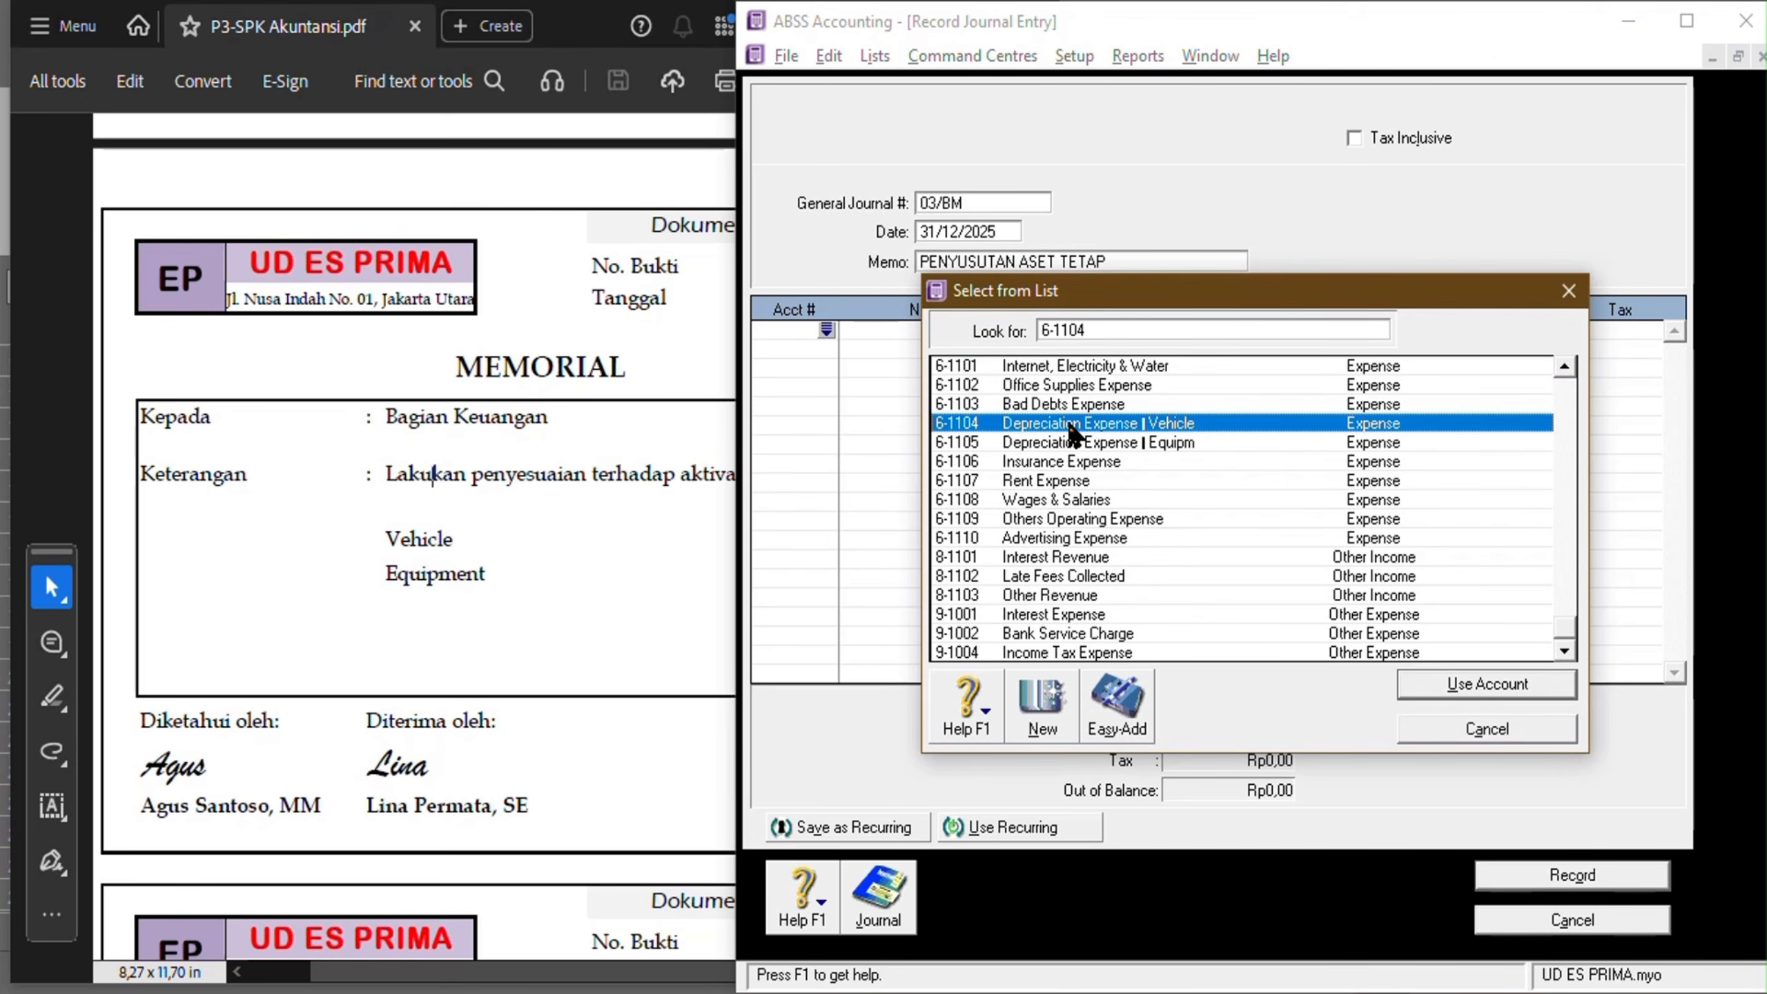
click(1481, 683)
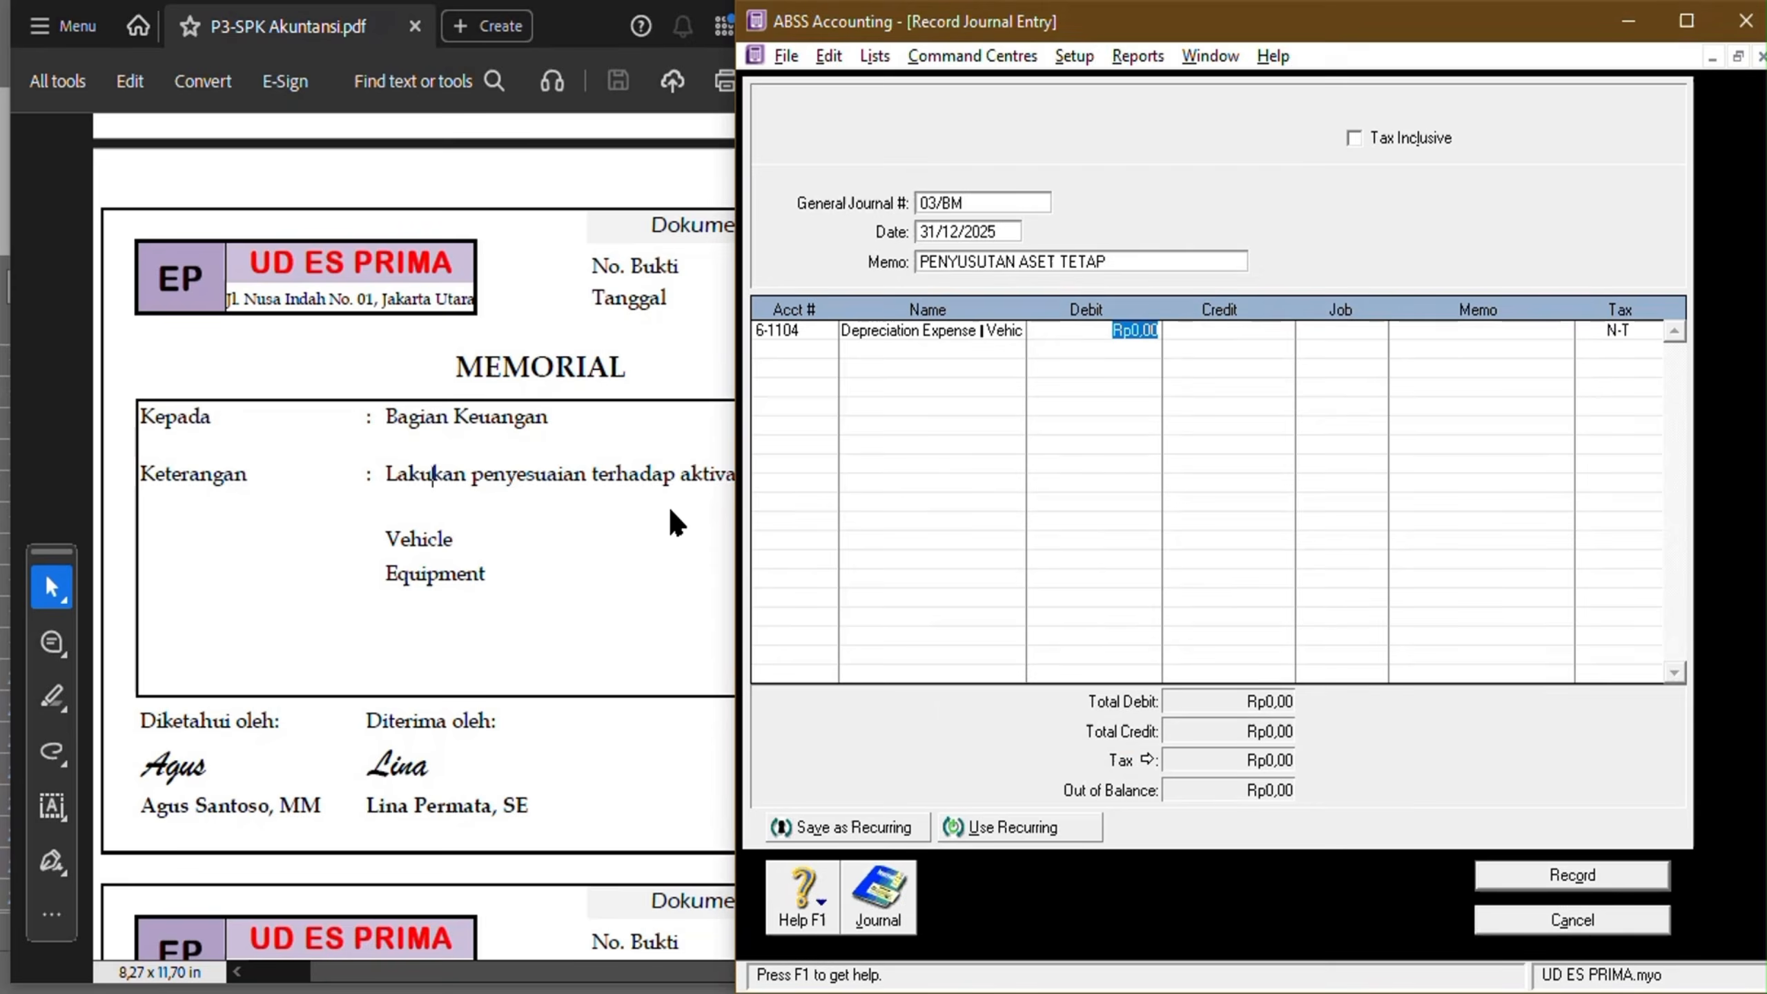
Debit the Depreciation Expense Vehicle line with 2500000, the vehicle amount in memorial 03/BM.
click(671, 511)
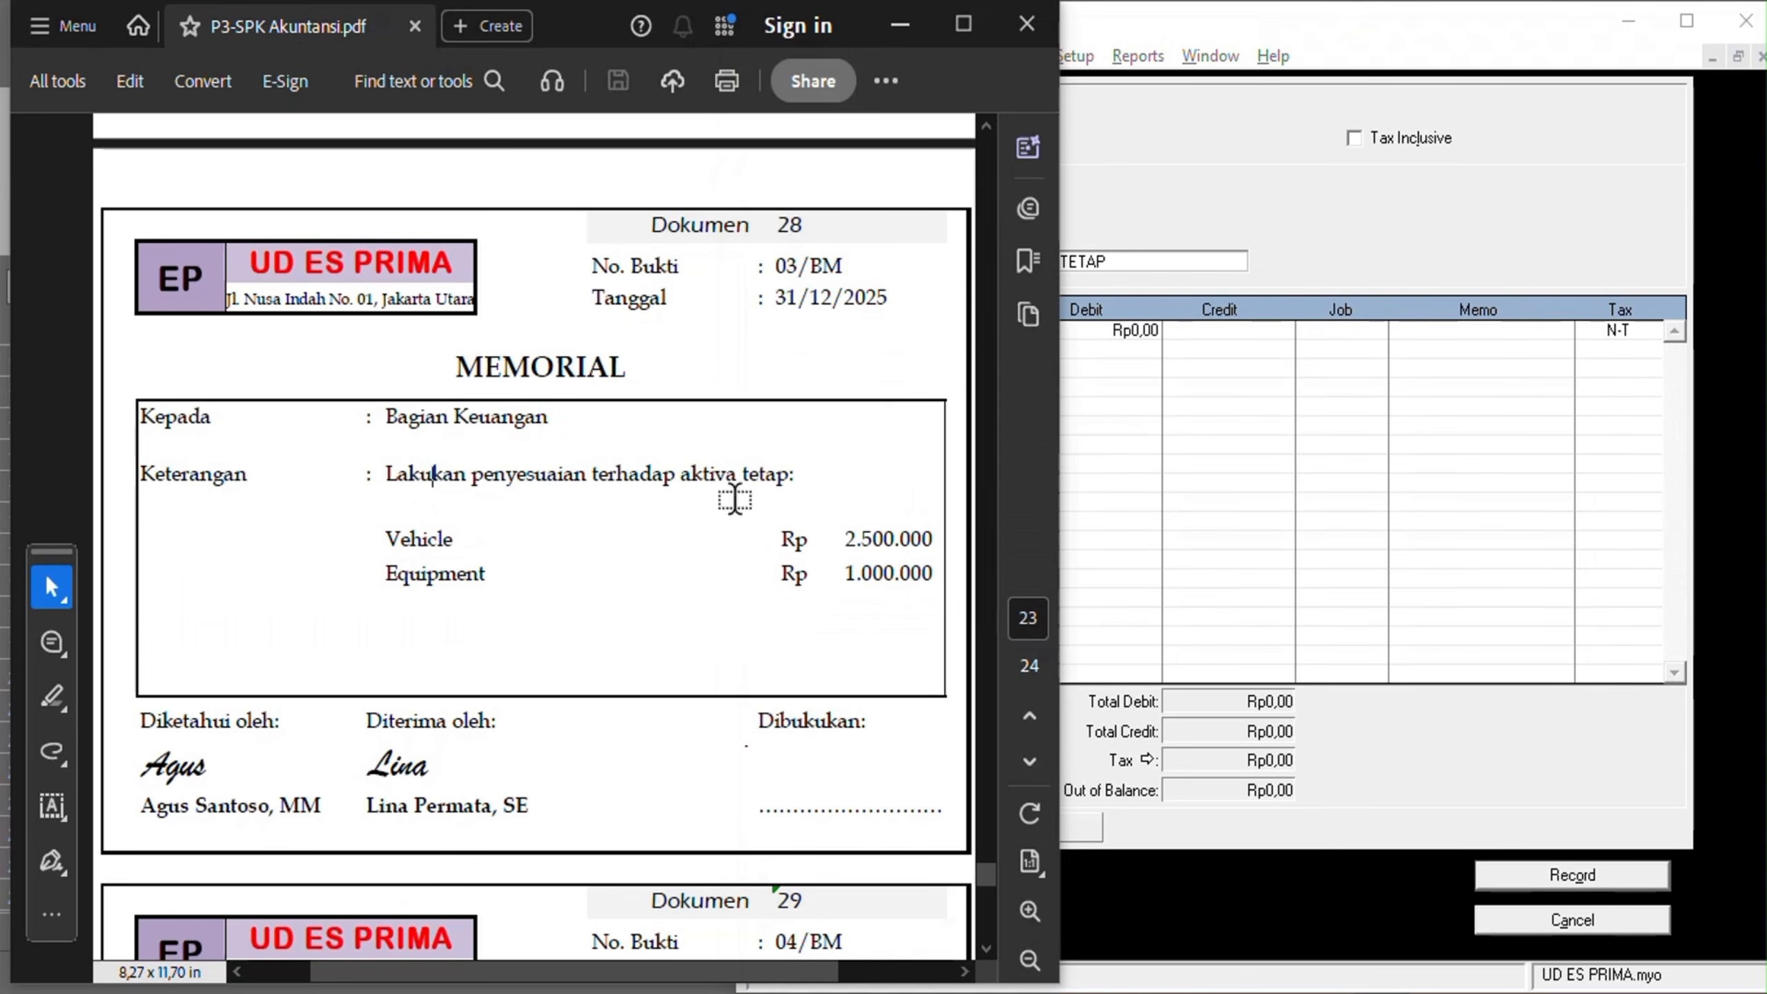
key(alt+Tab)
text(25.000.0)
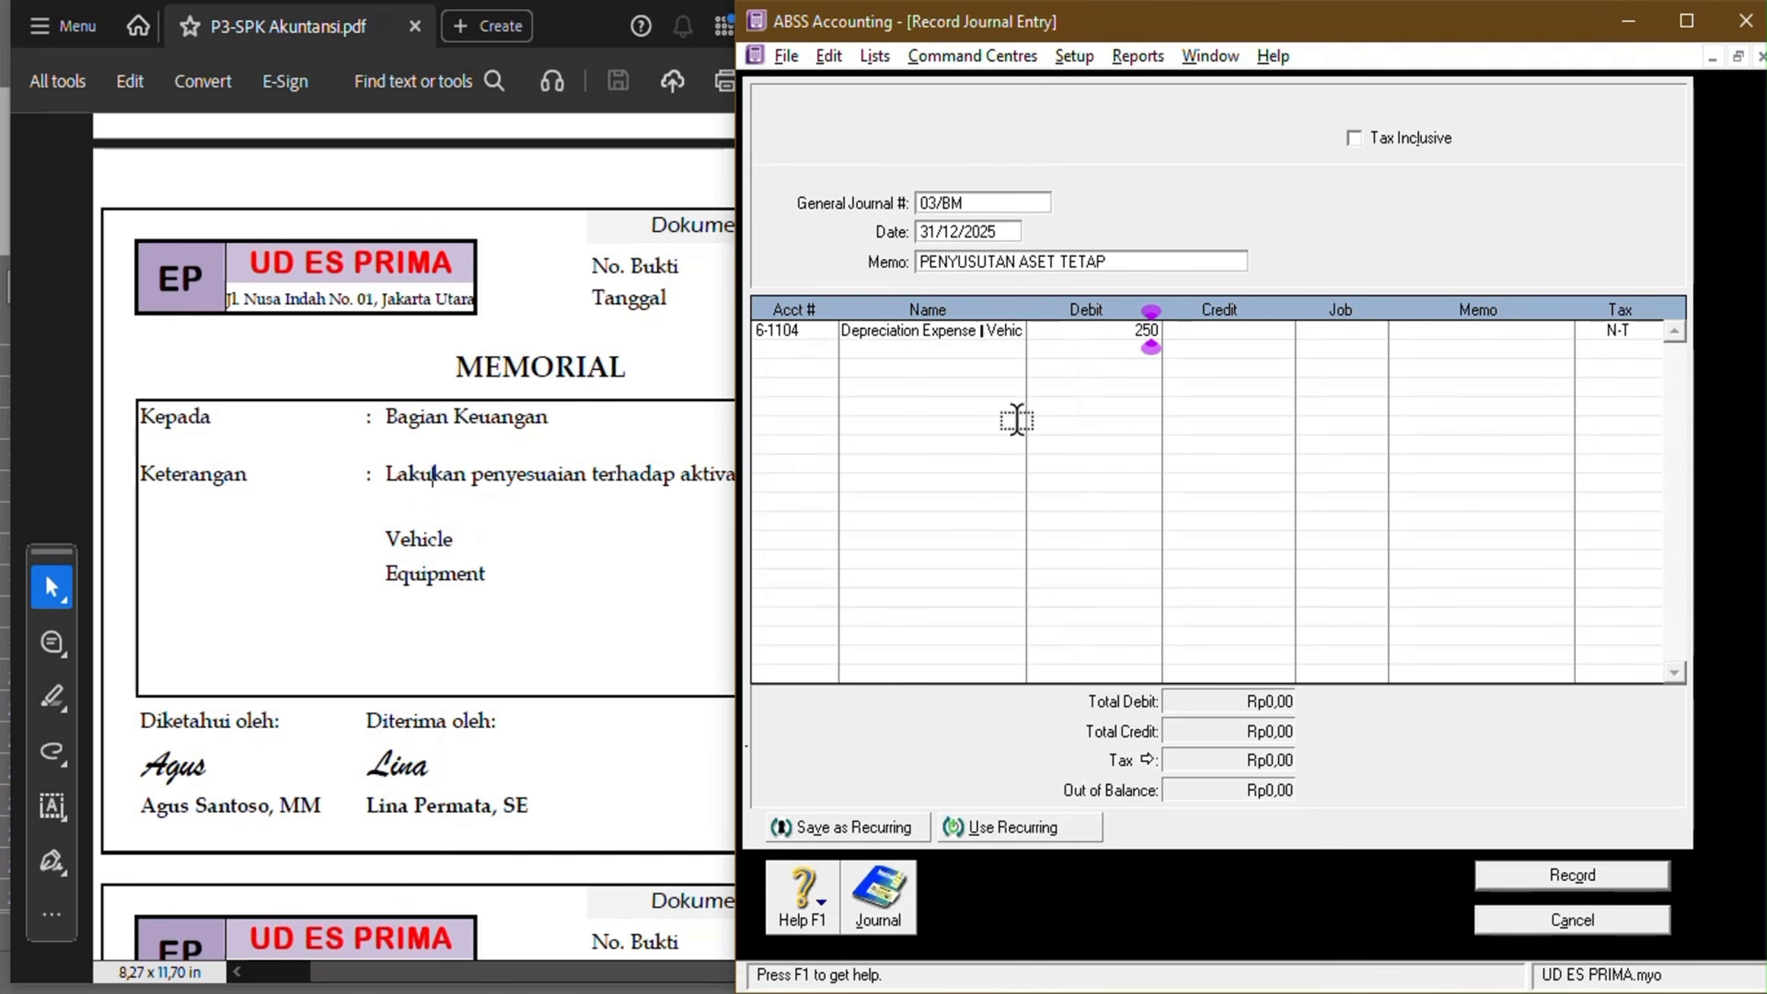
text(00000)
key(Tab)
click(1150, 331)
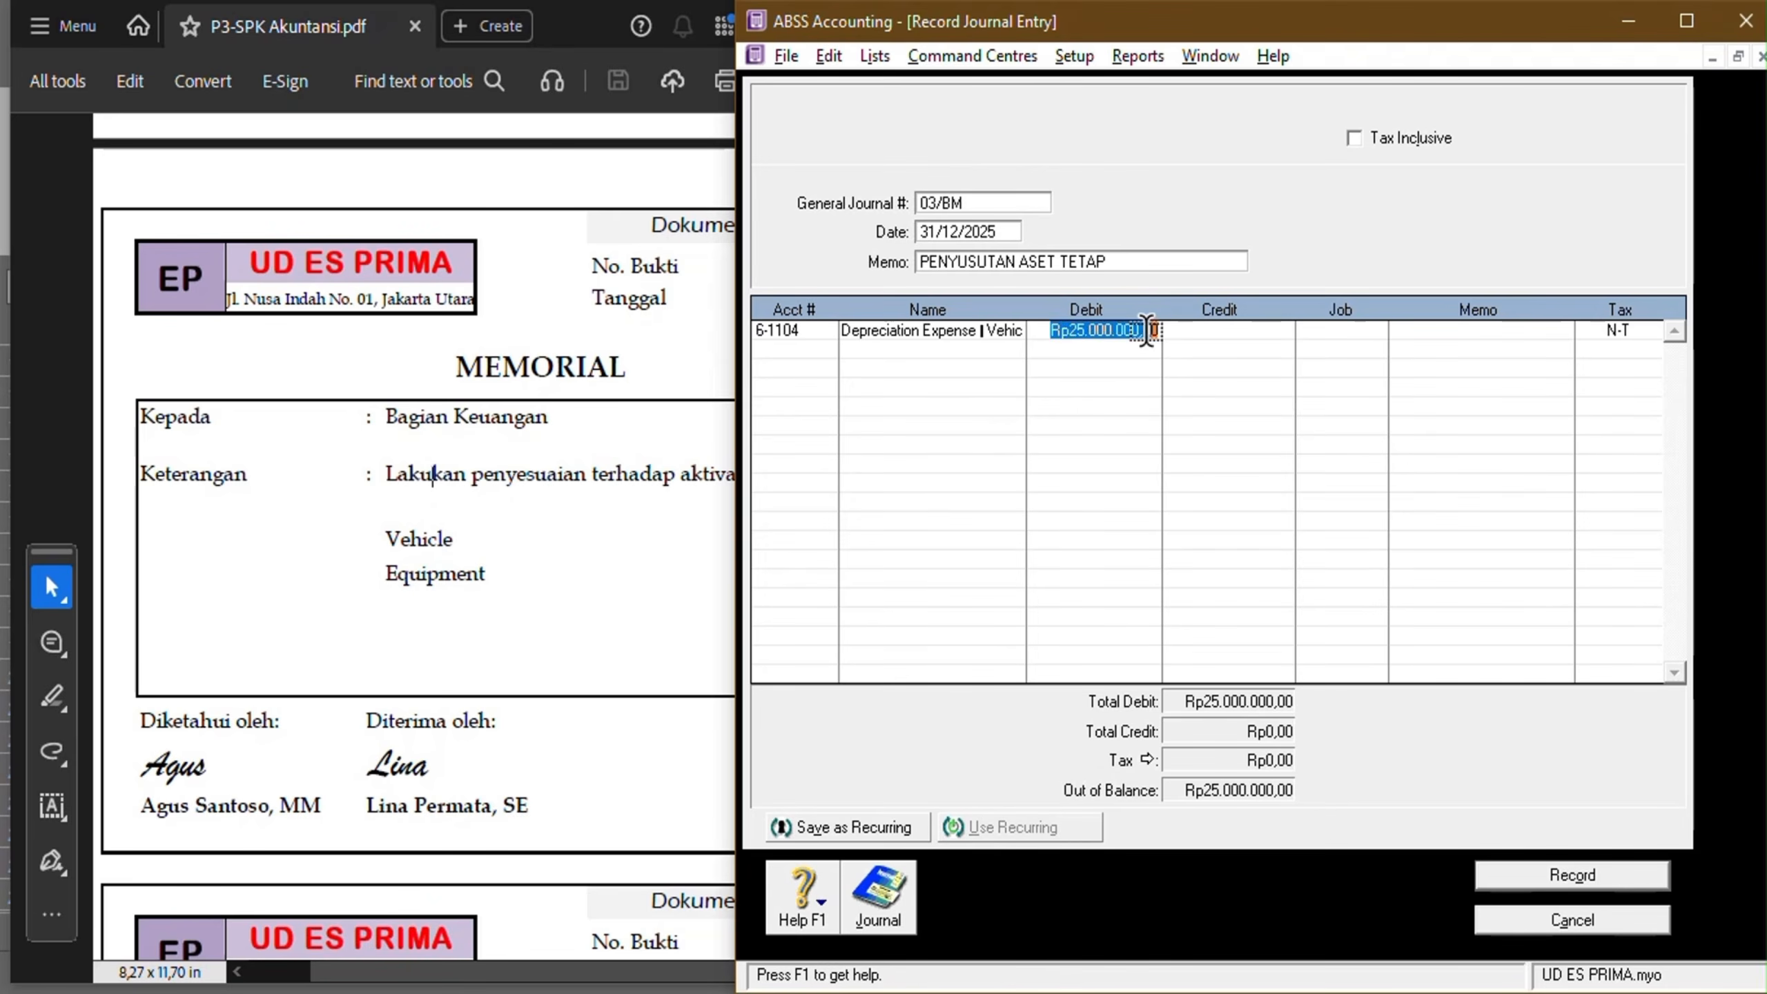
click(1149, 331)
key(BackSpace)
key(BackSpace)
key(BackSpace)
key(BackSpace)
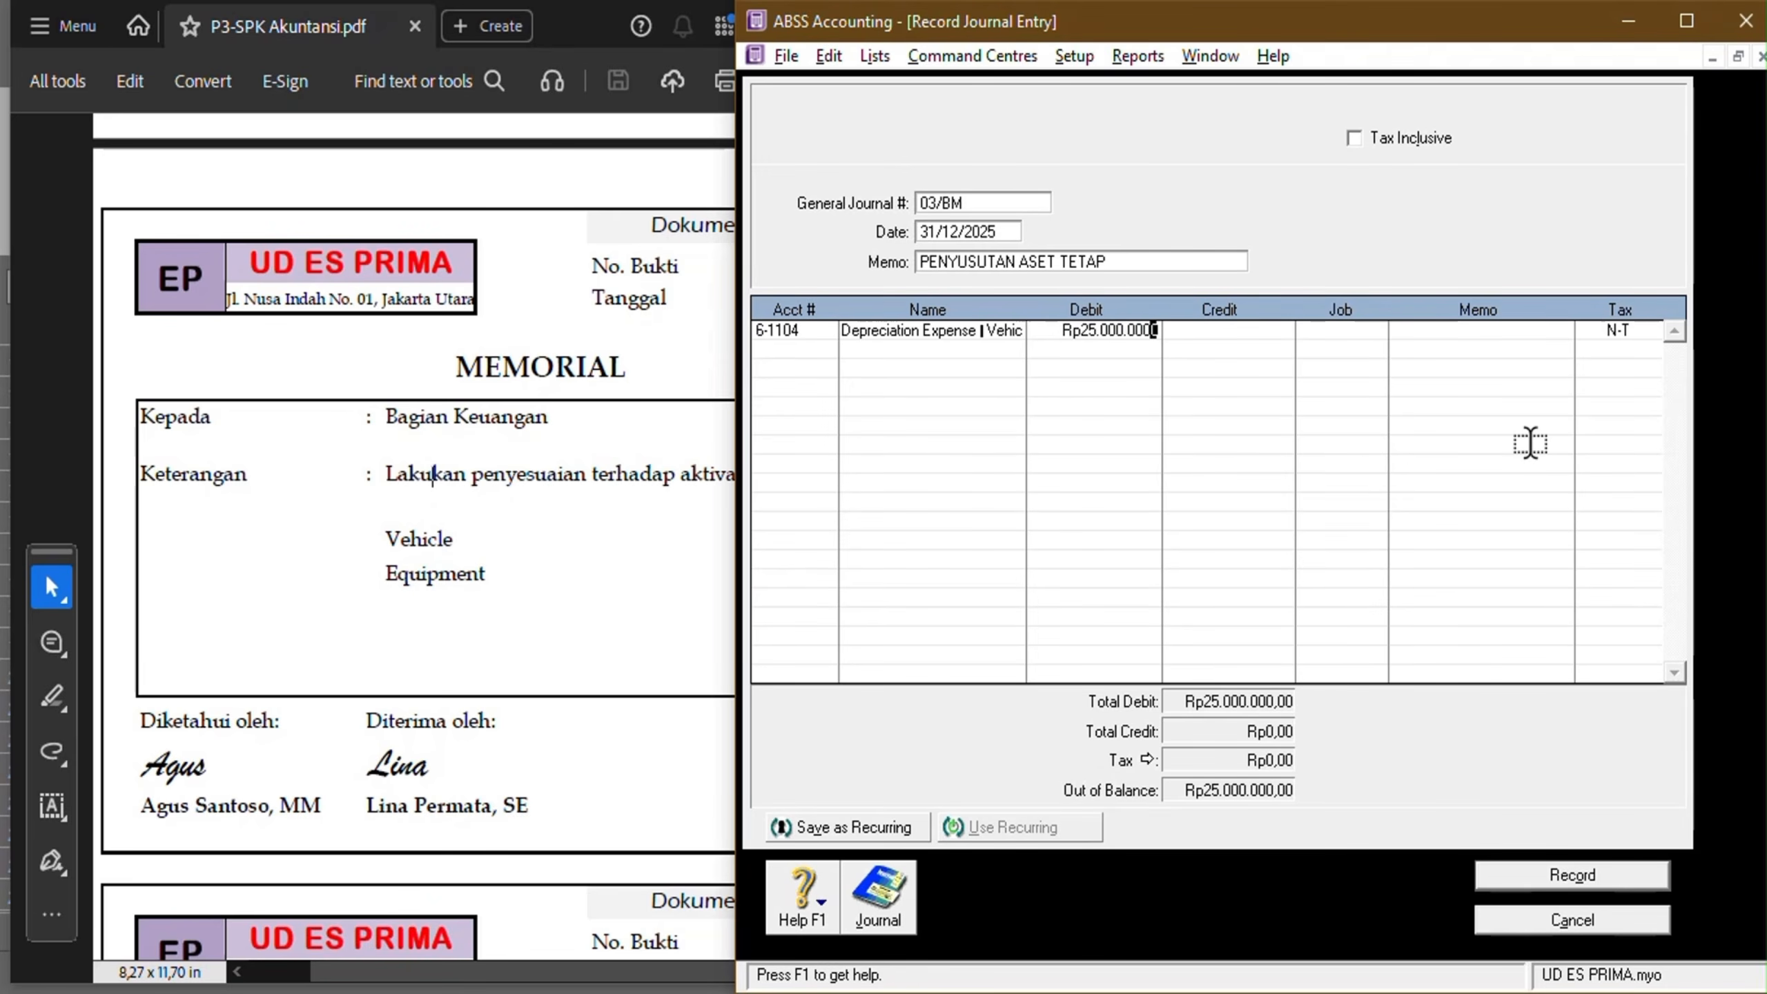
key(Return)
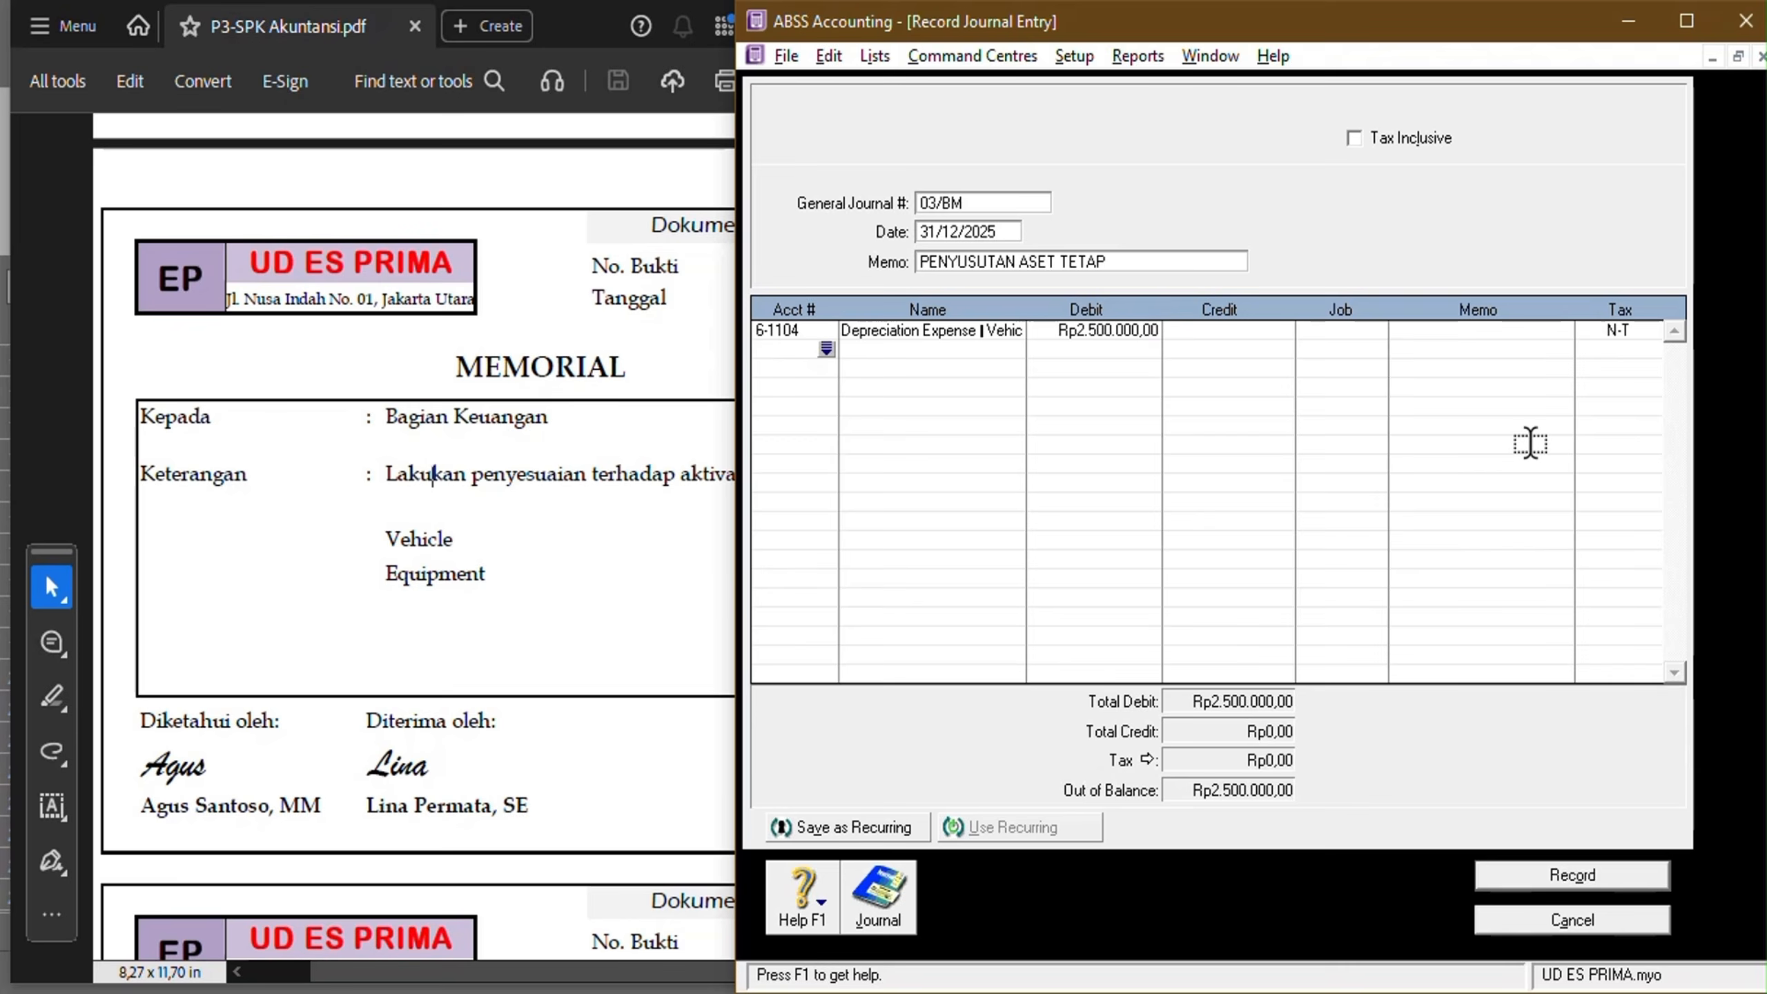
Add a debit line of 1000000 to account 6-1105 Depreciation Expense Equipment.
click(529, 591)
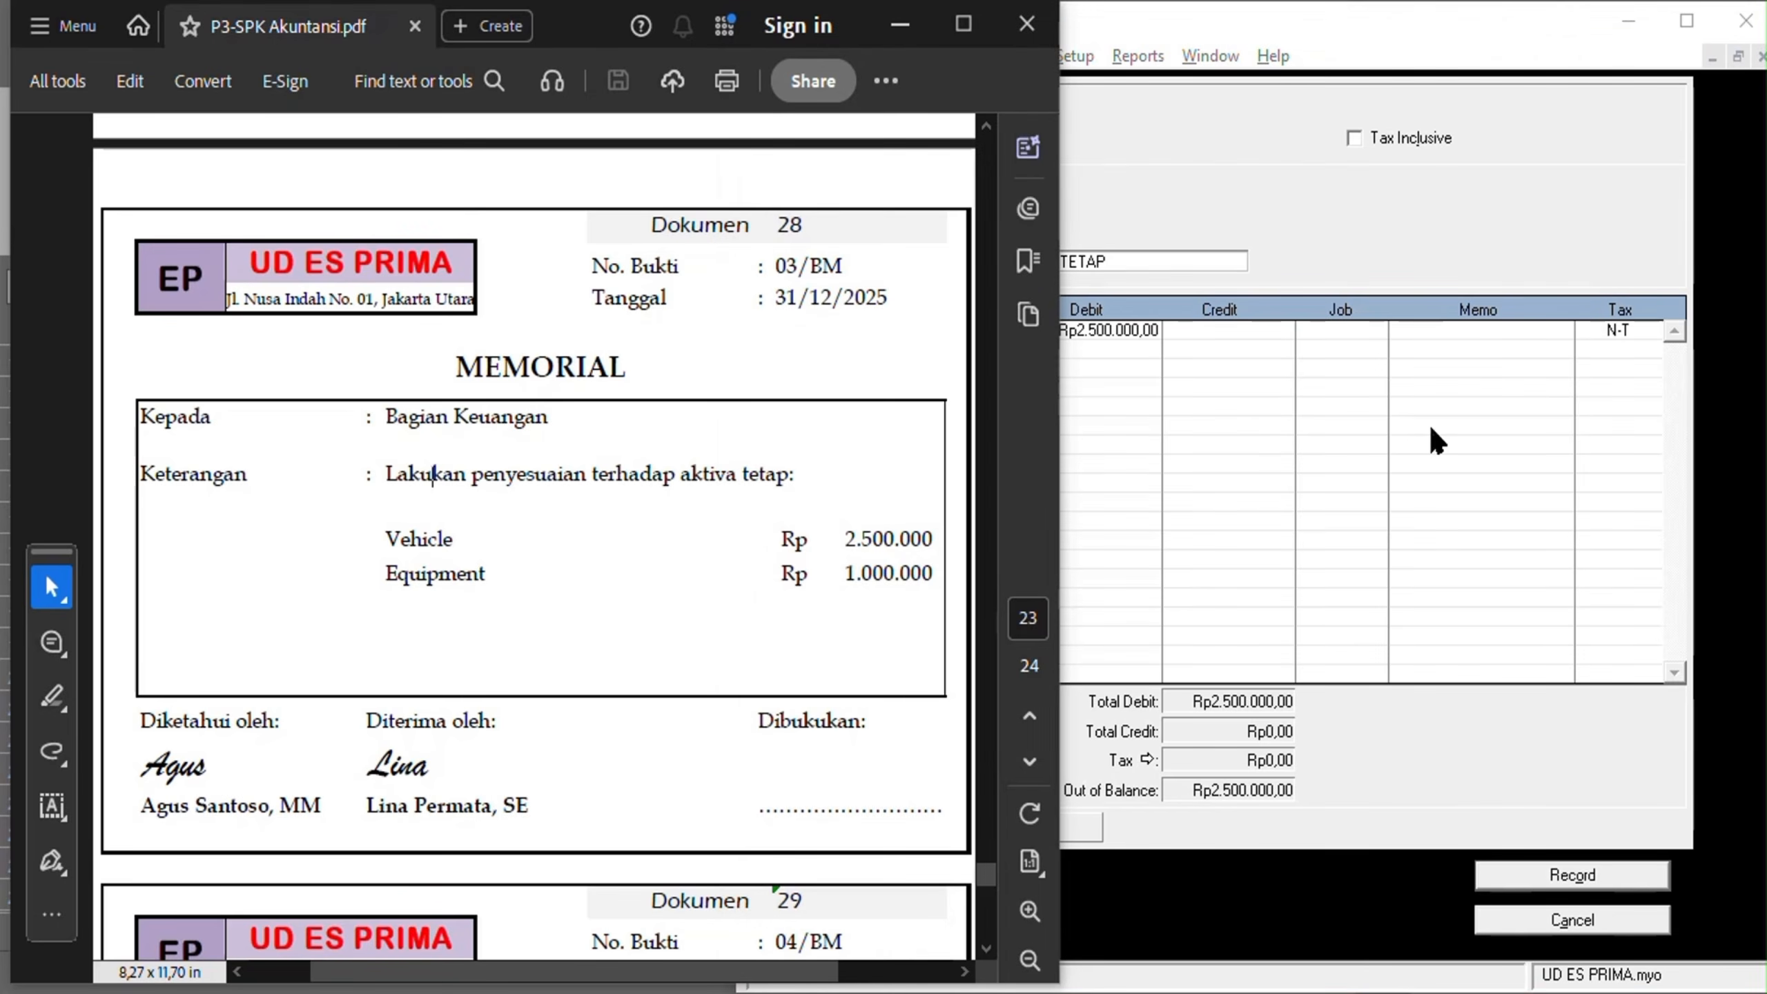
click(1116, 419)
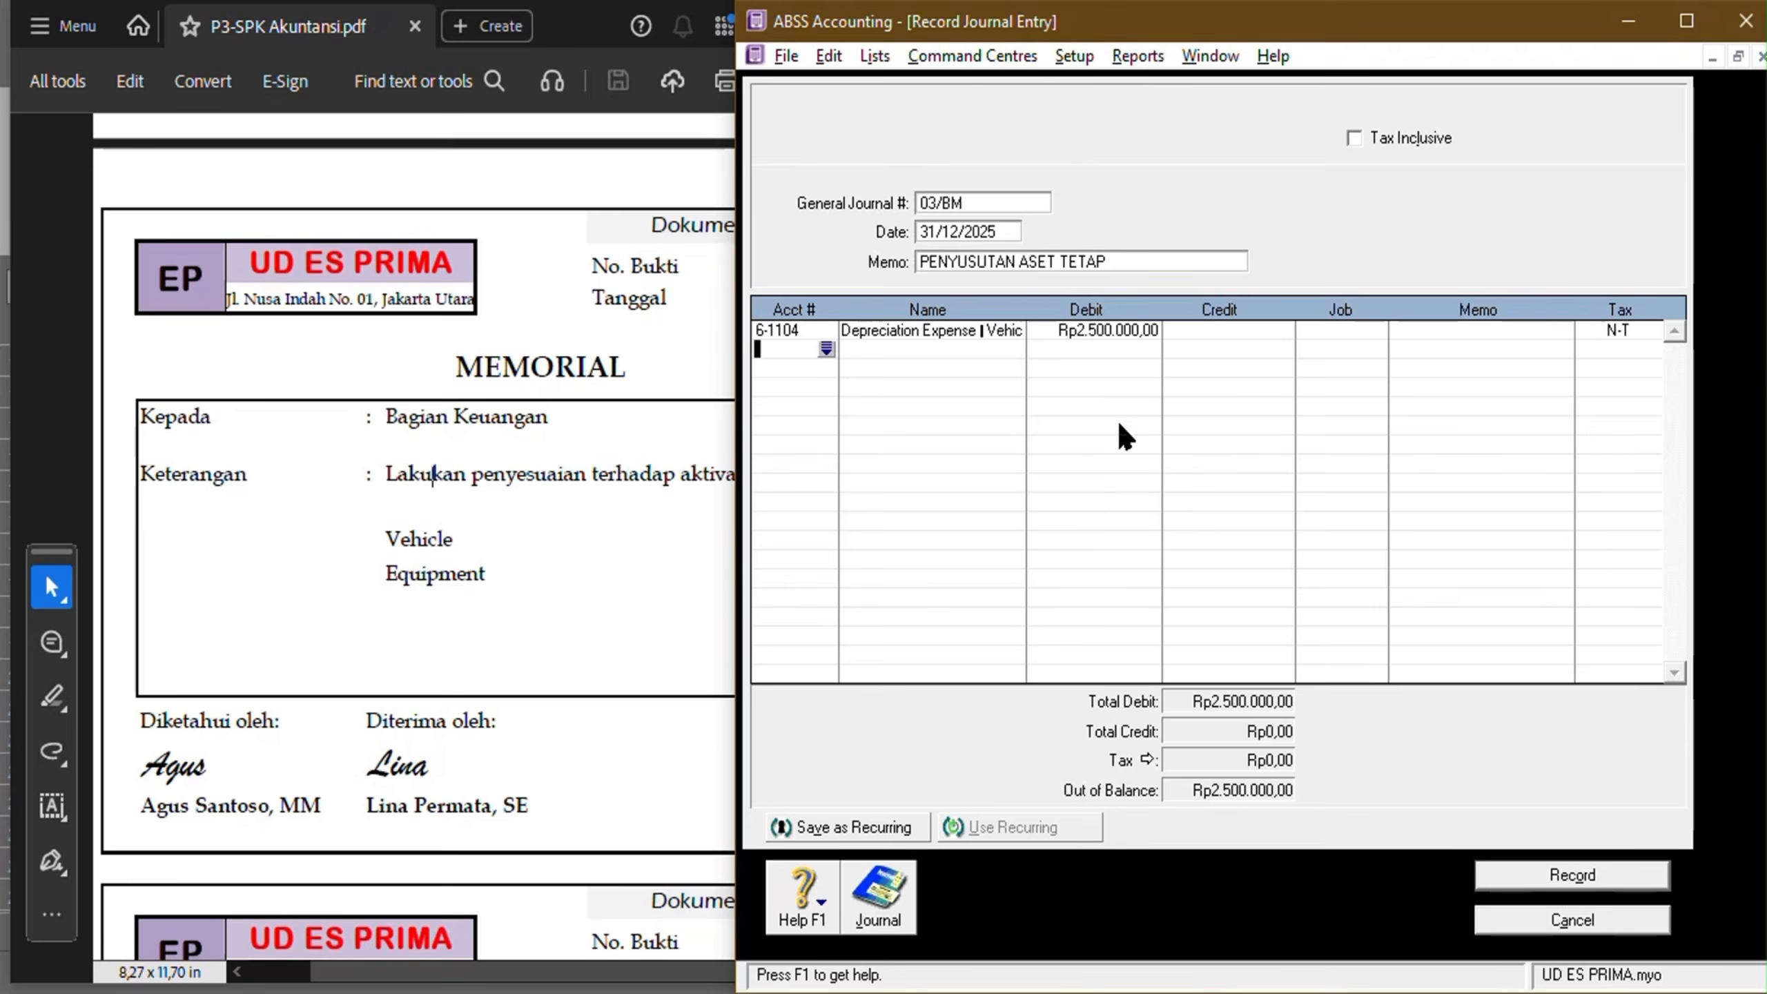
click(826, 348)
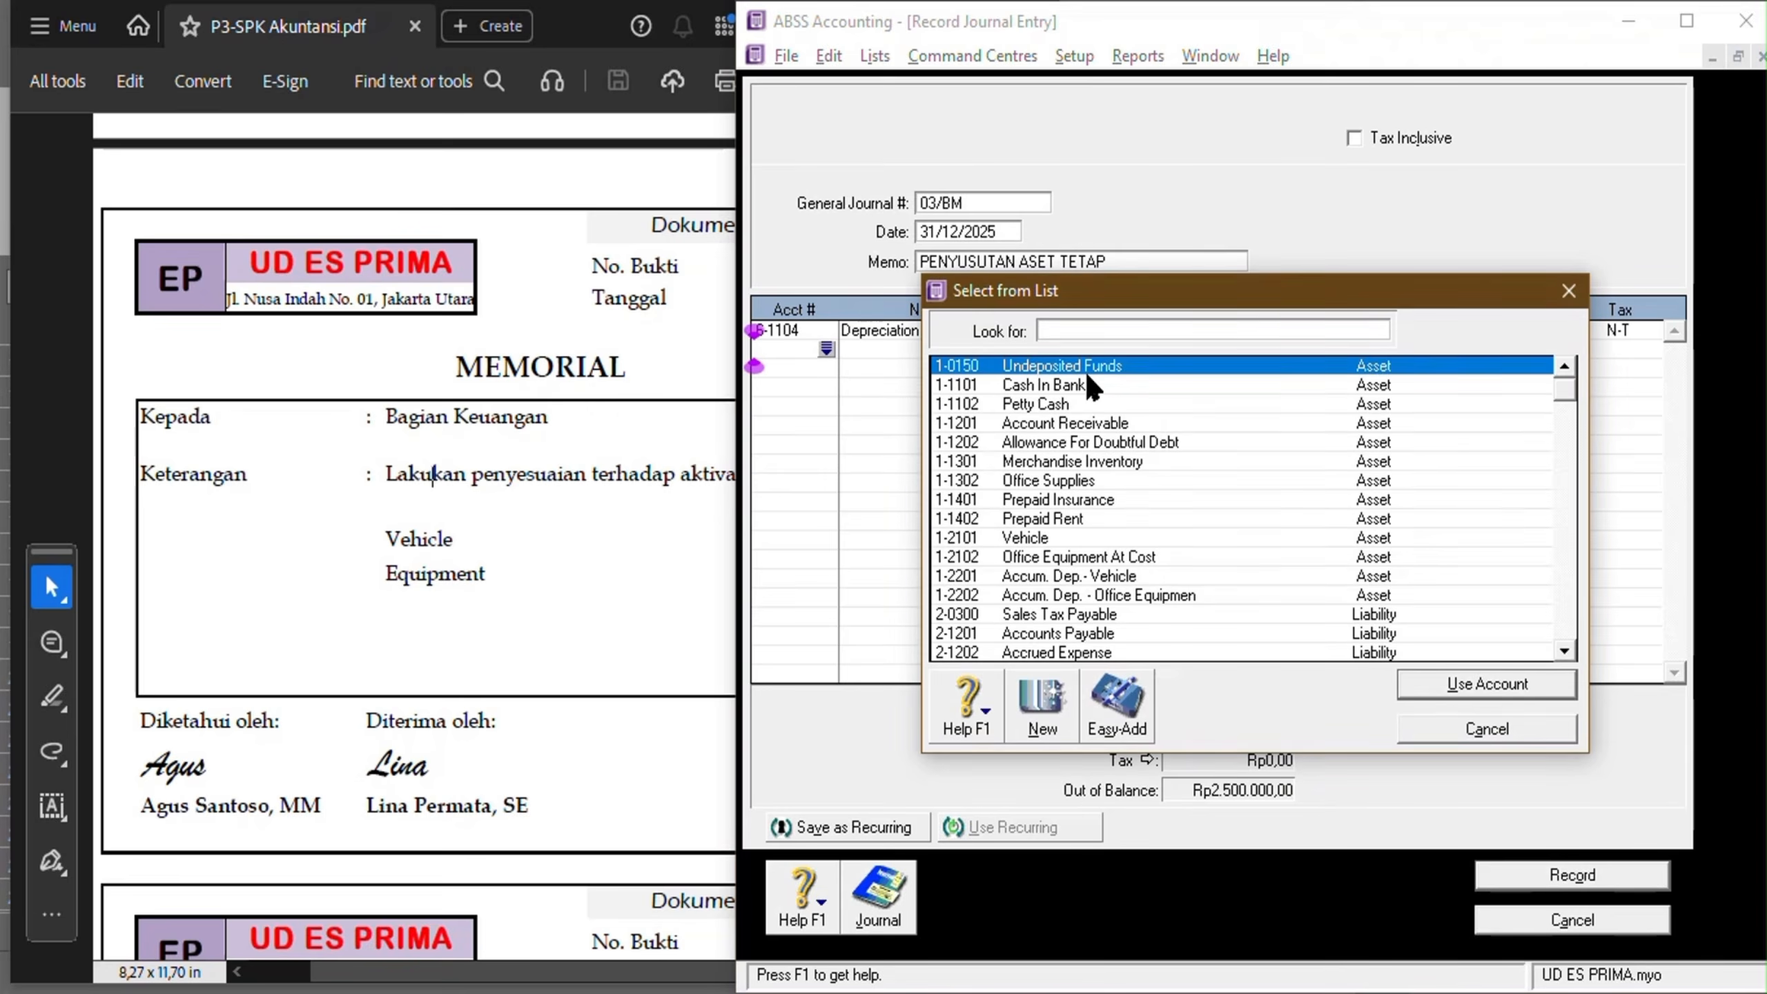
text(6)
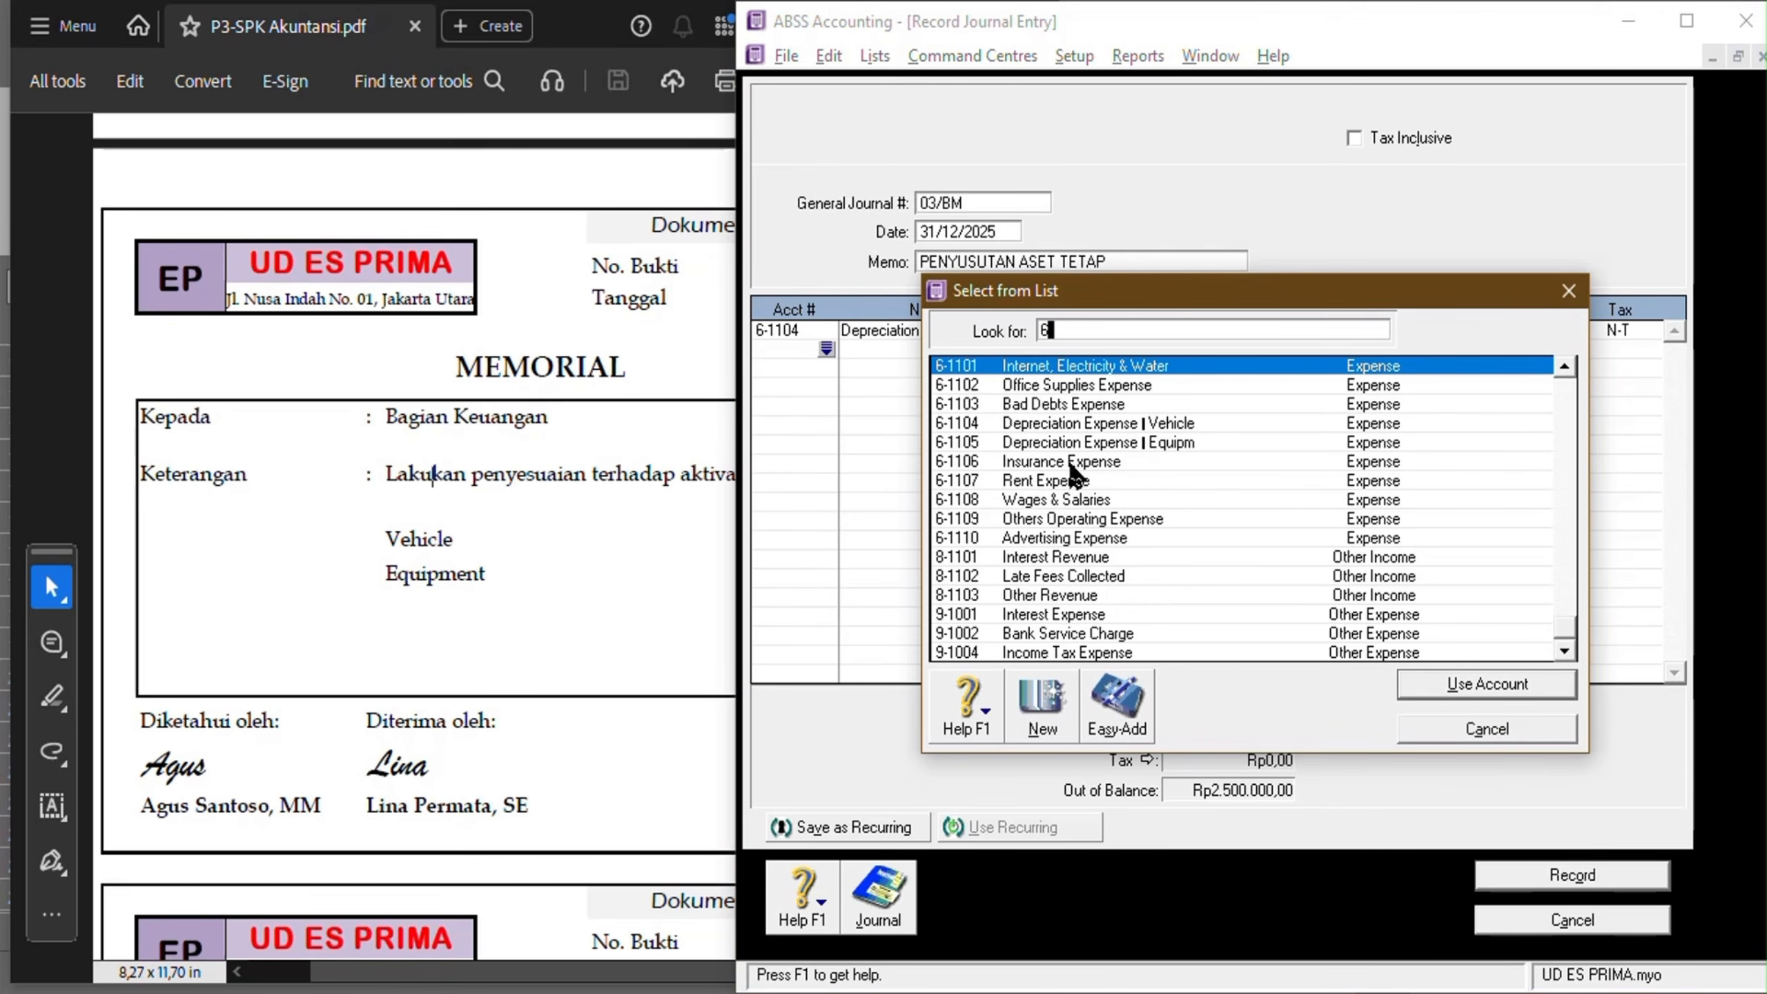
double_click(1076, 442)
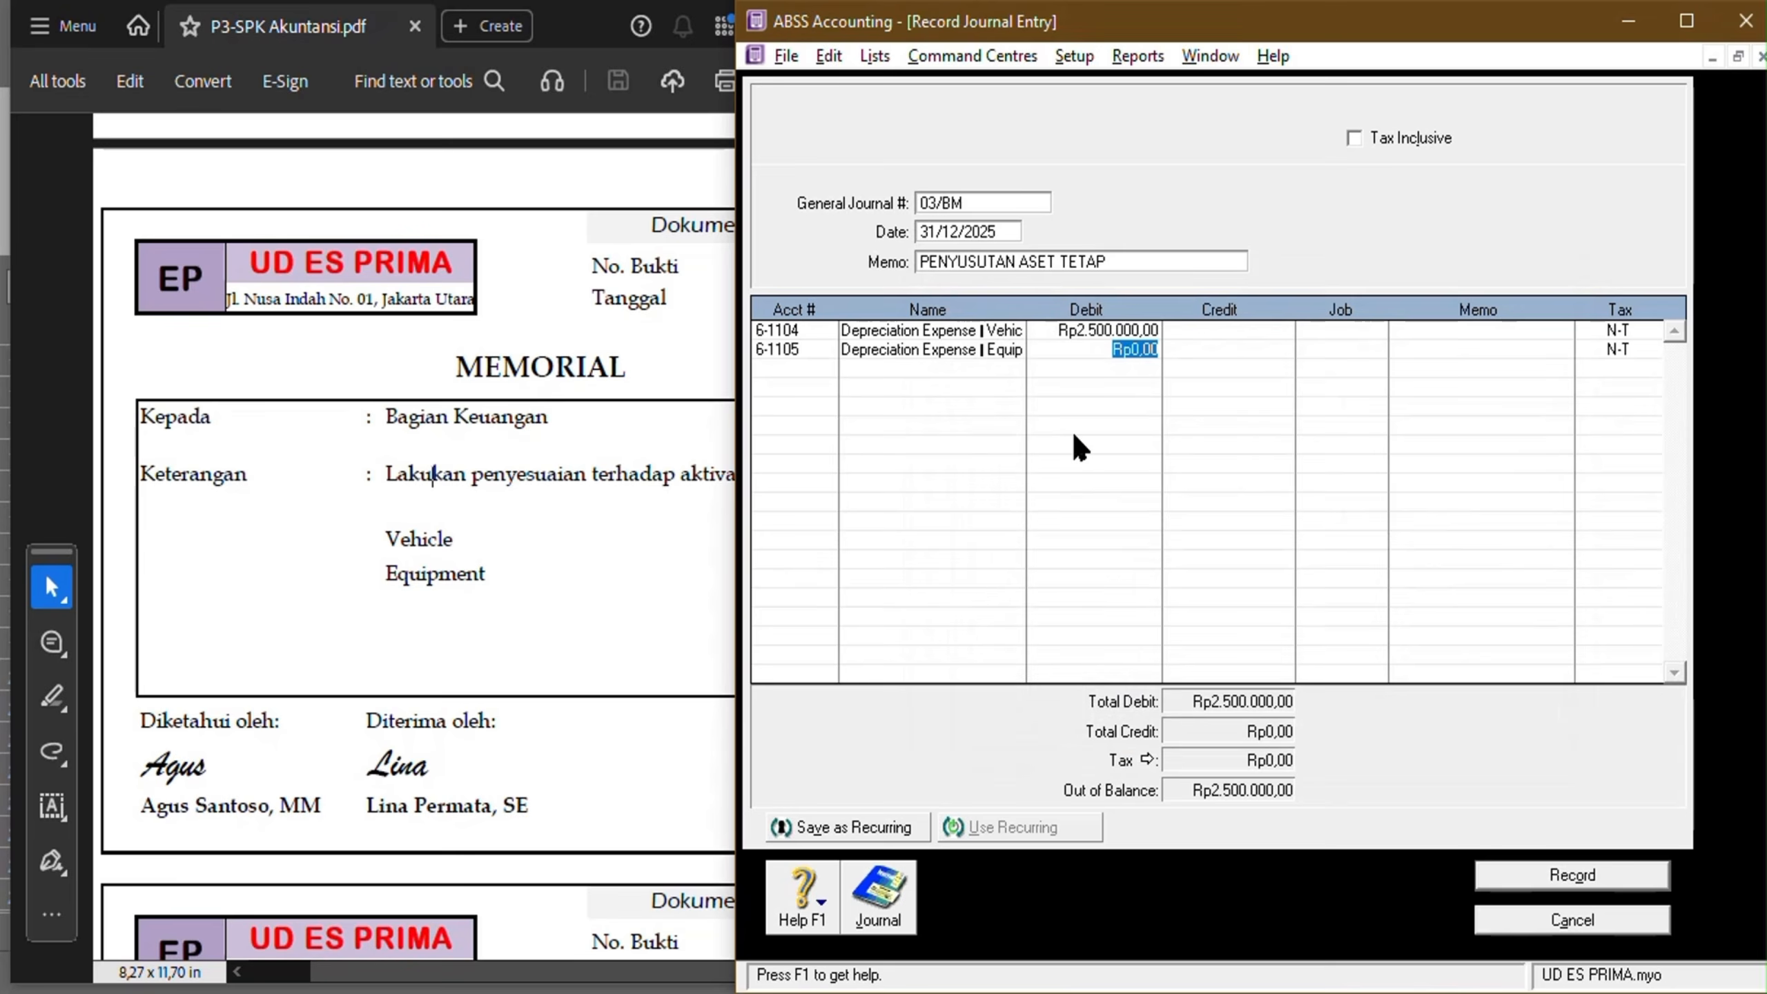
text(1000000)
key(Tab)
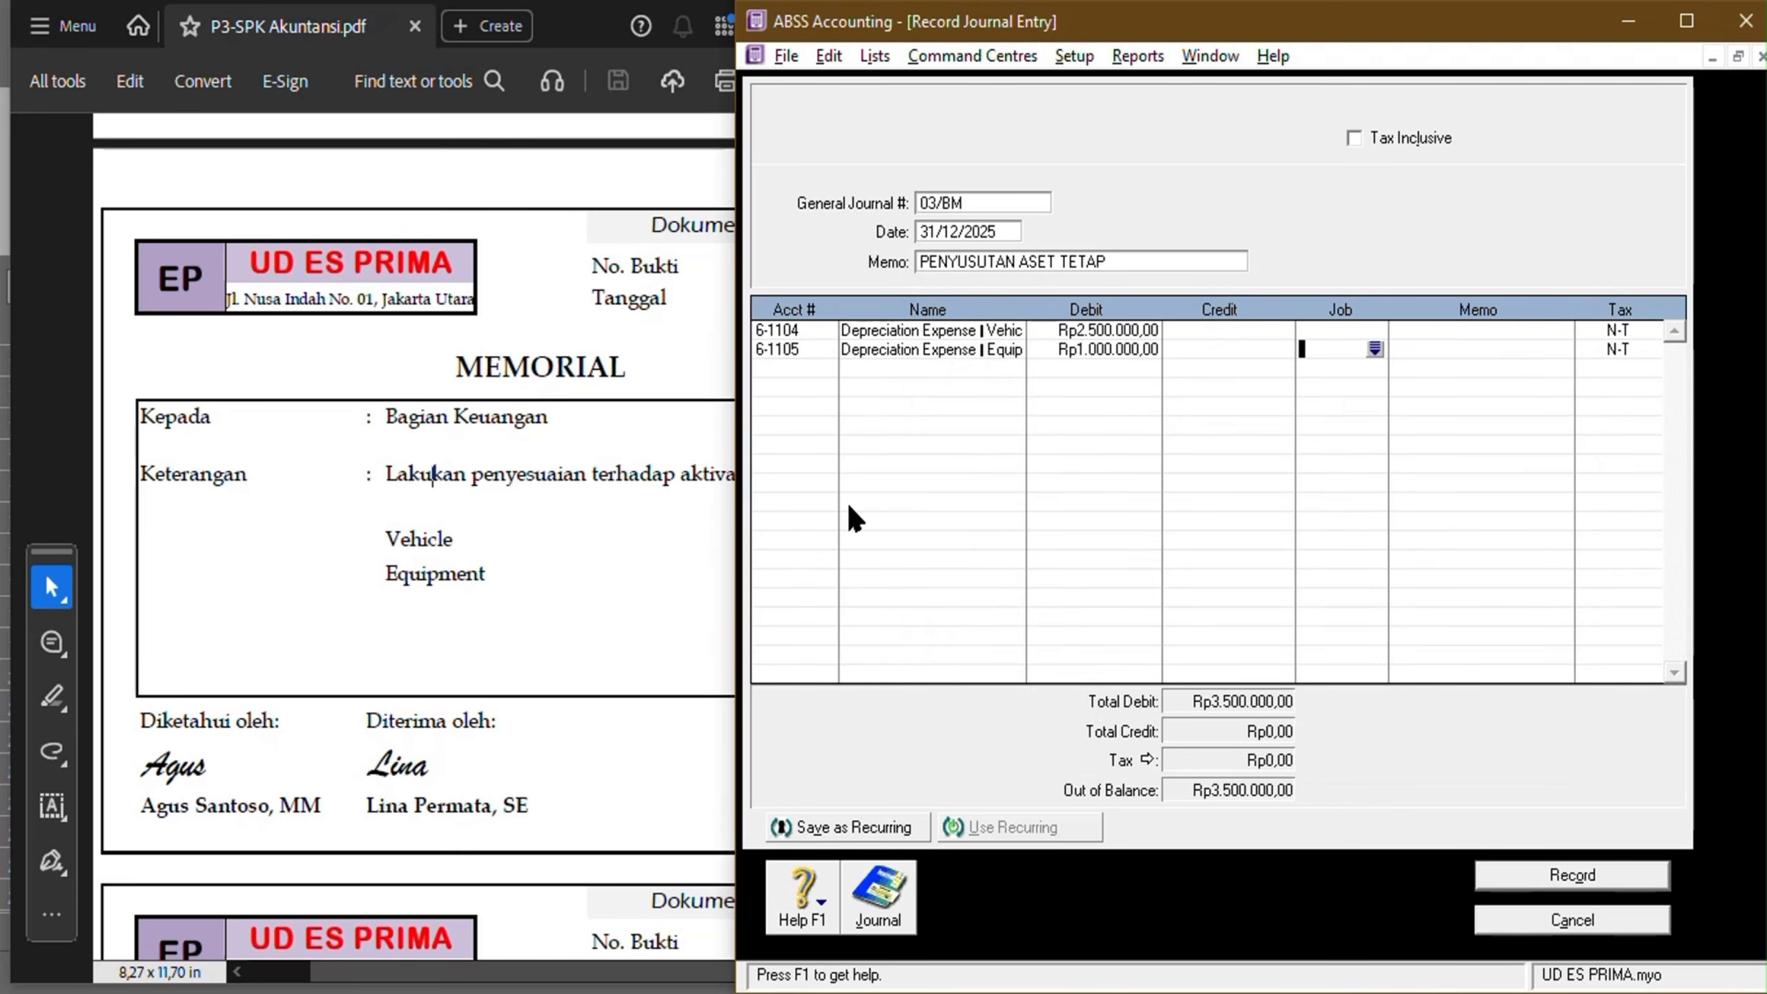
Add a credit line of 2500000 to account 1-2201 Accum. Dep. - Vehicle.
click(666, 511)
click(1203, 442)
click(789, 379)
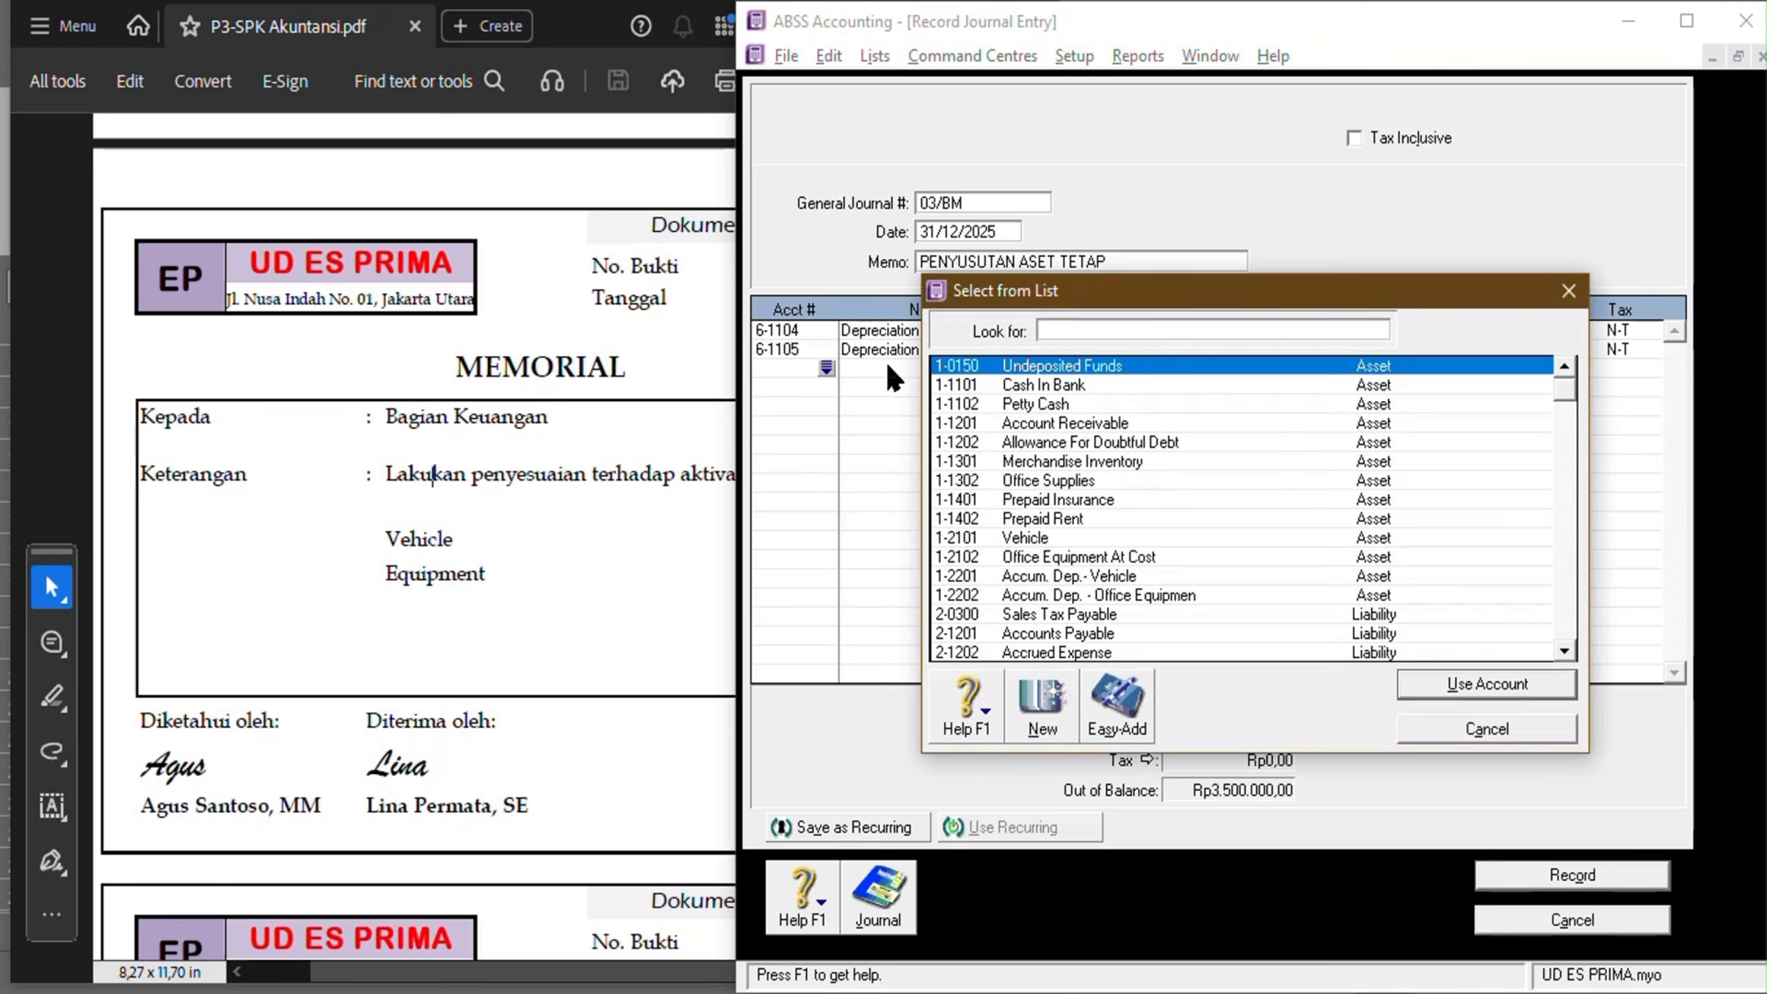
drag(1049, 285, 1024, 392)
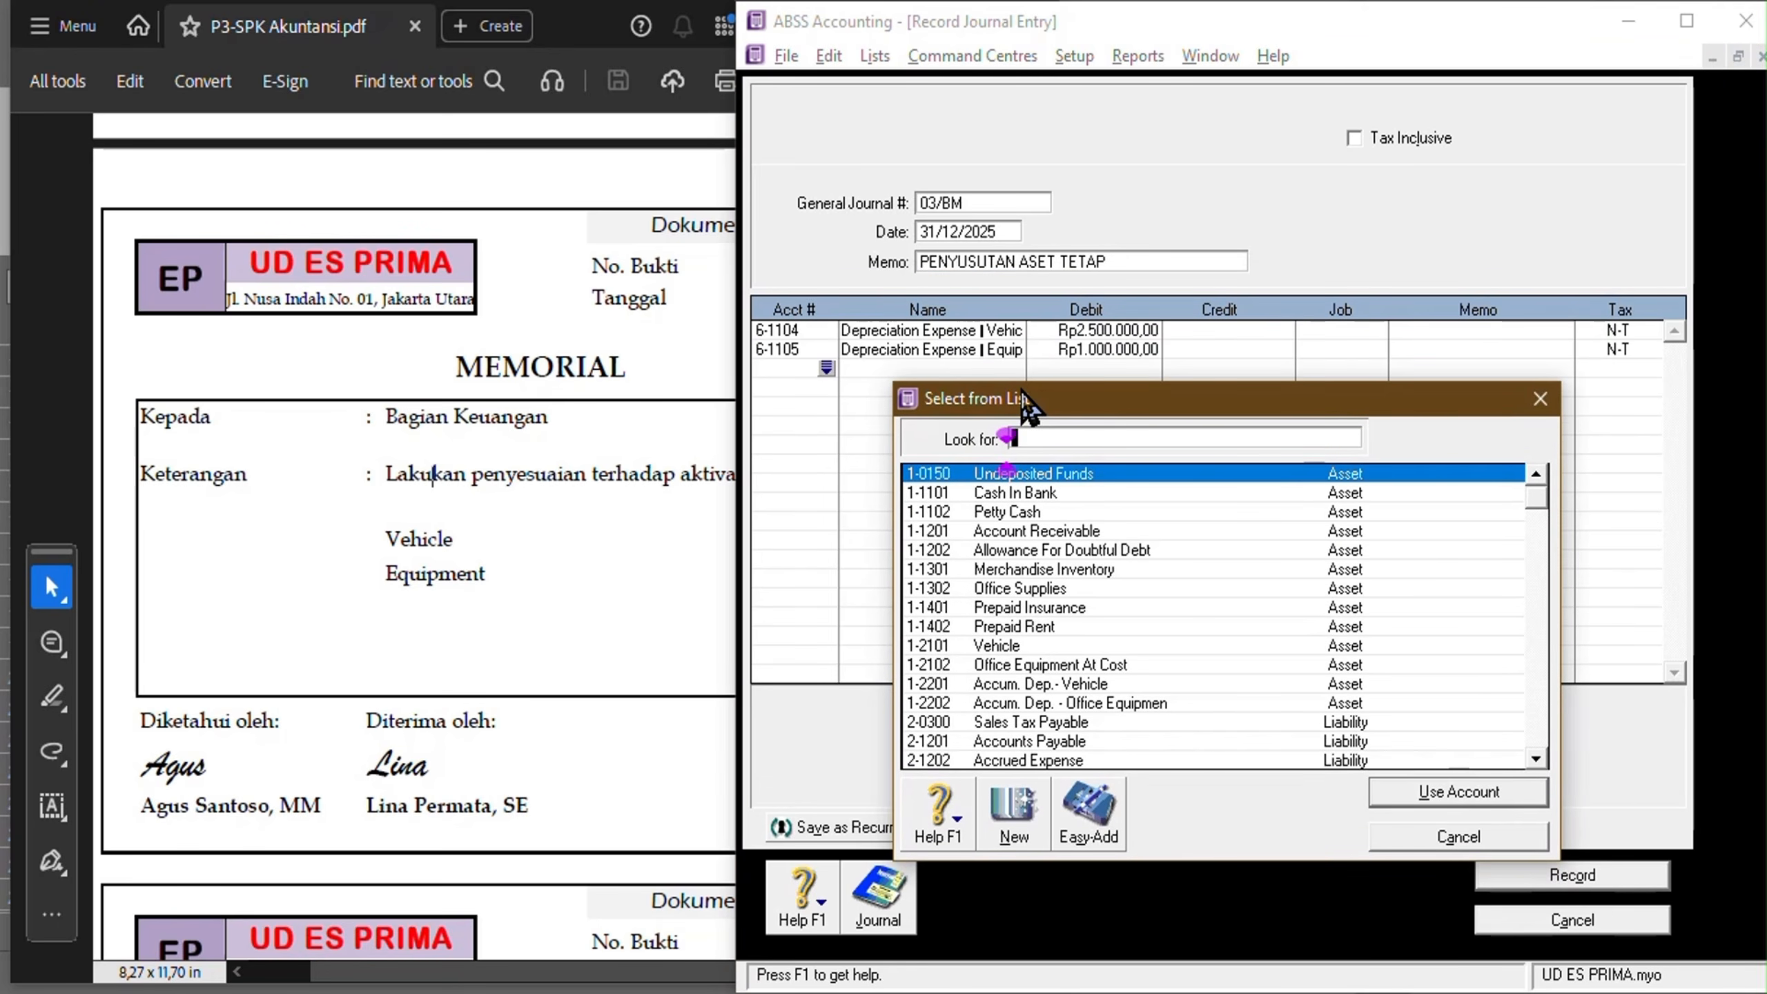
drag(1026, 404, 1027, 372)
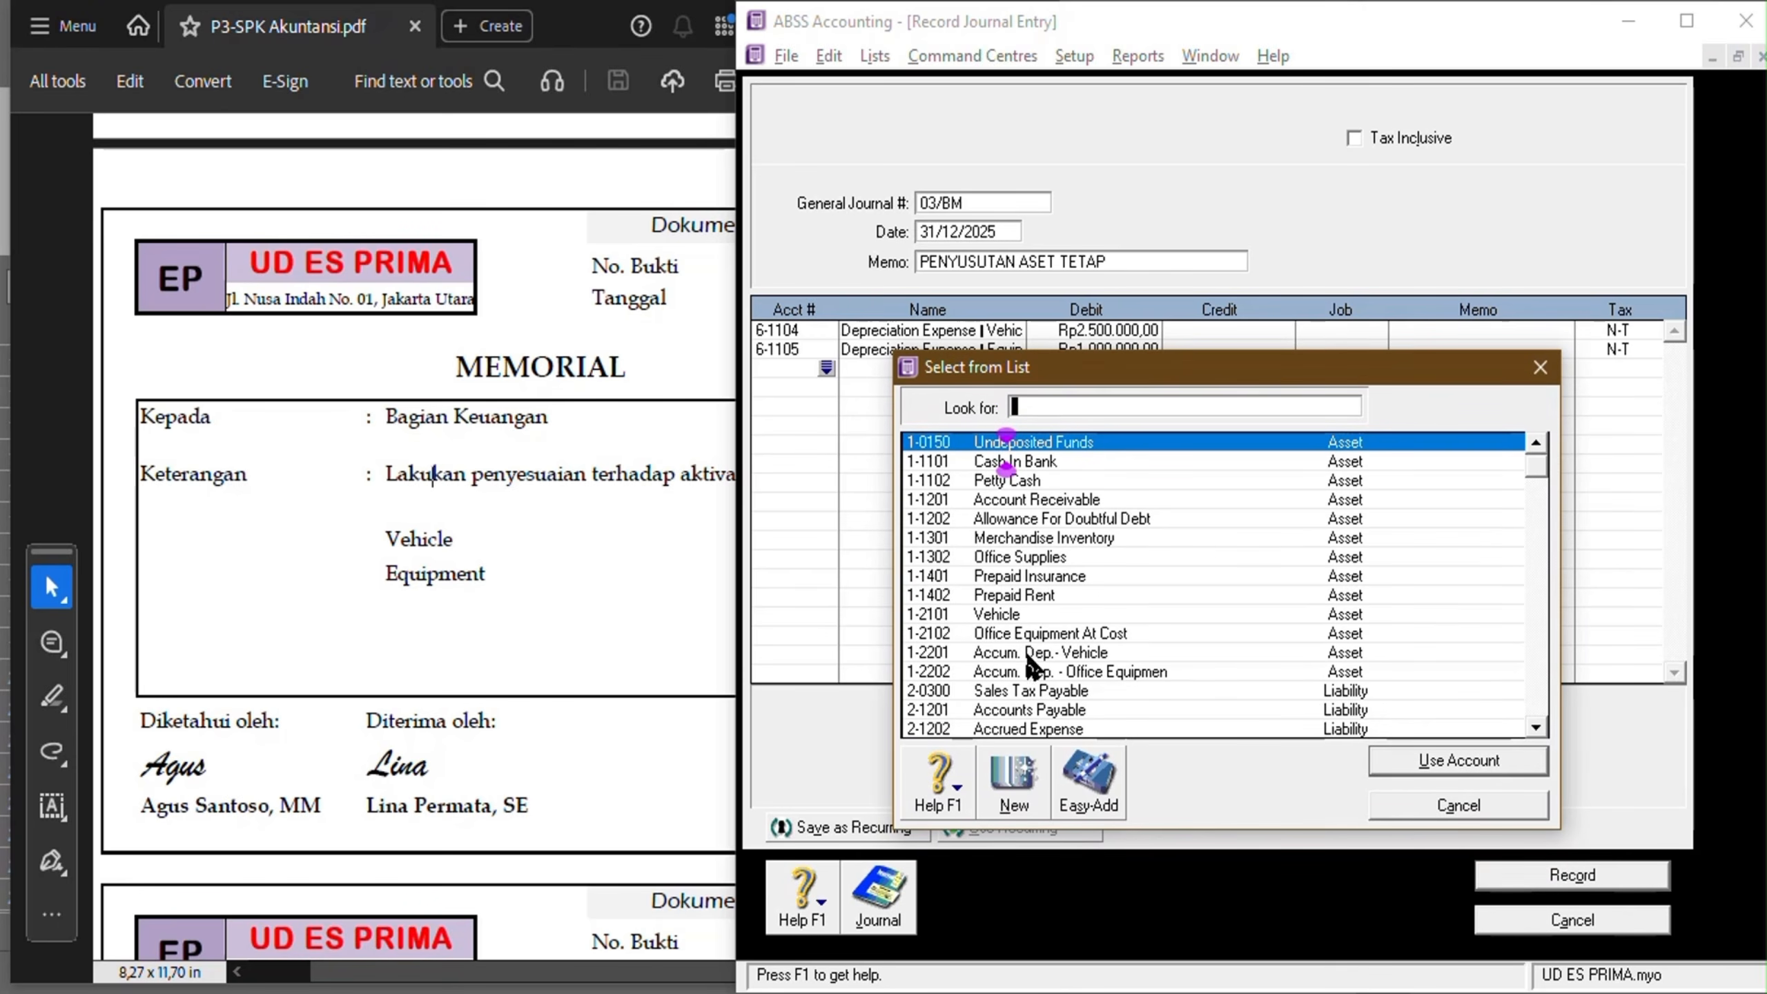
click(1109, 654)
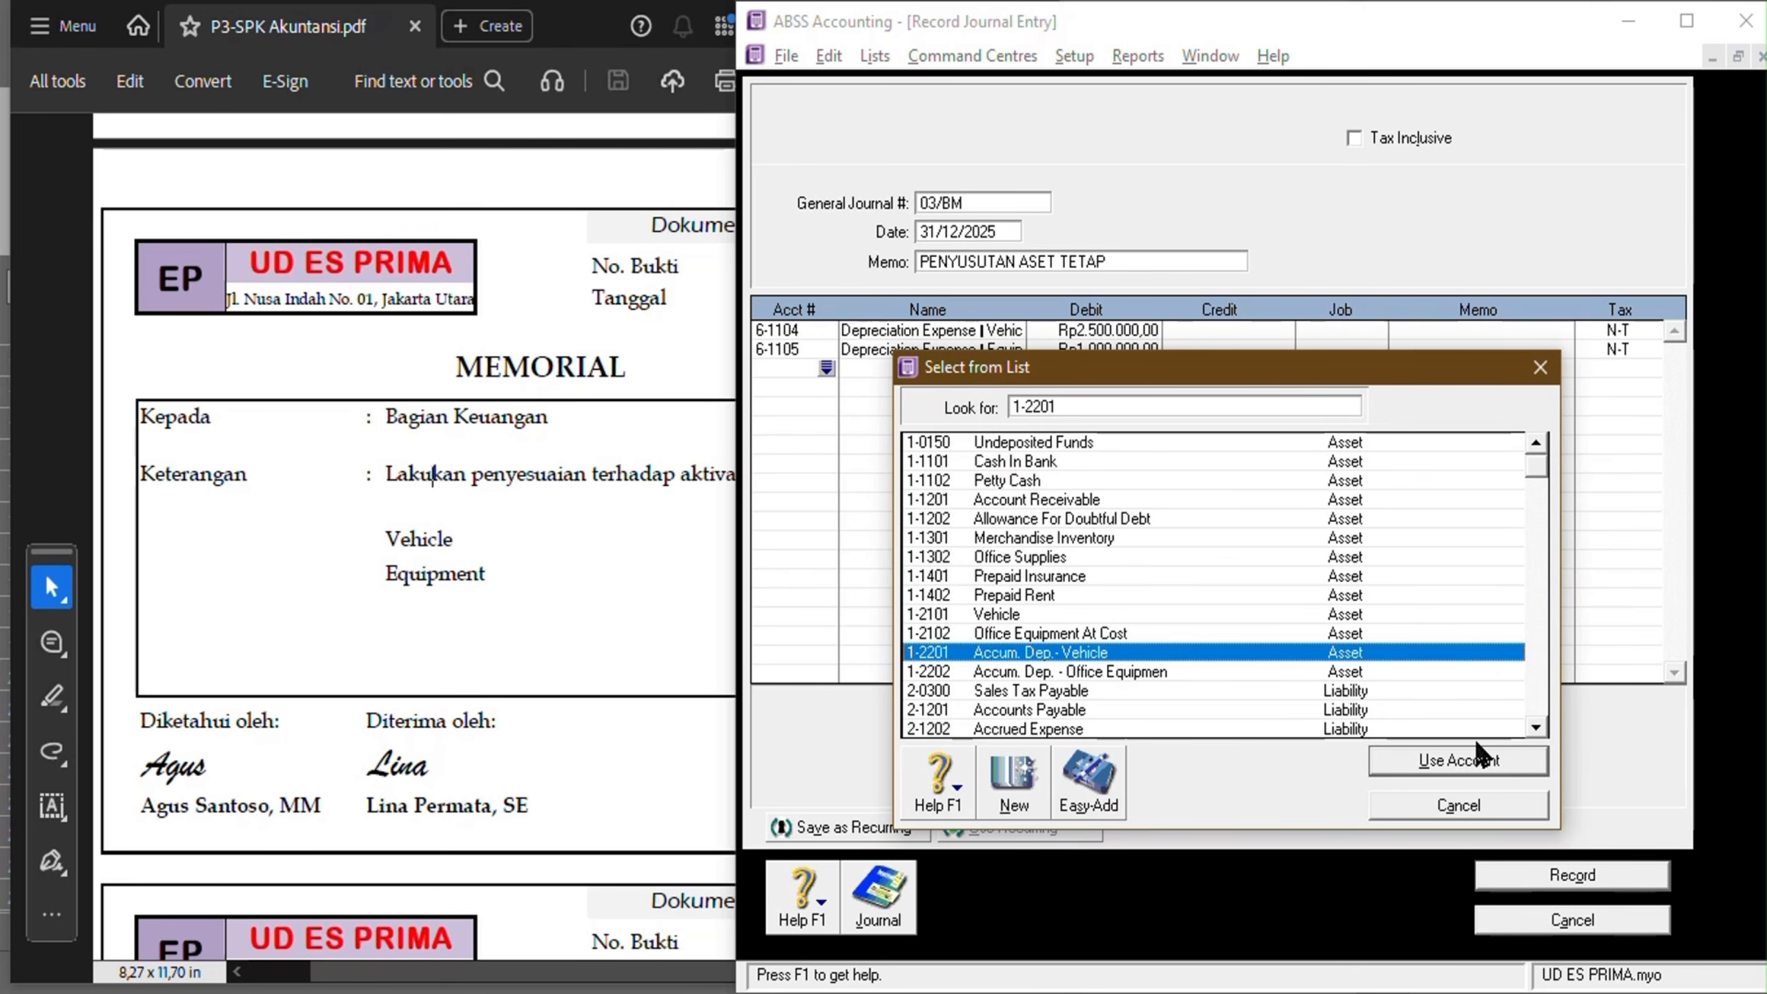
click(1468, 759)
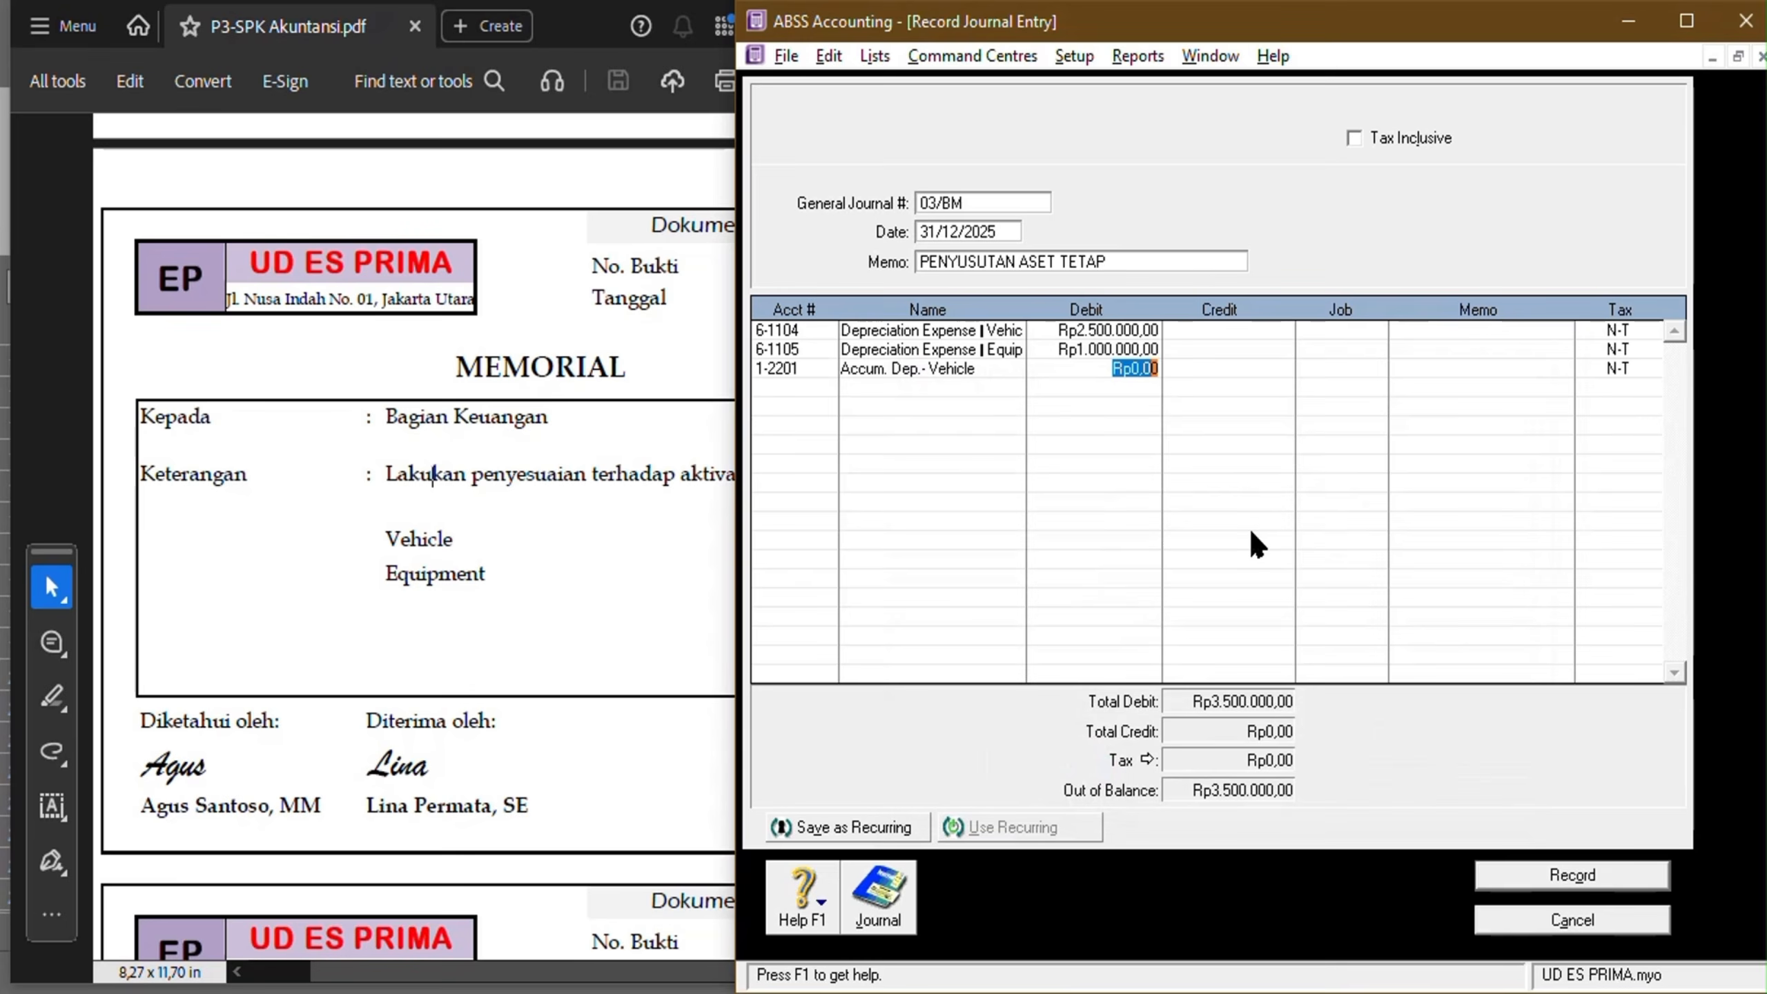
key(Tab)
text(2.)
text(500.000)
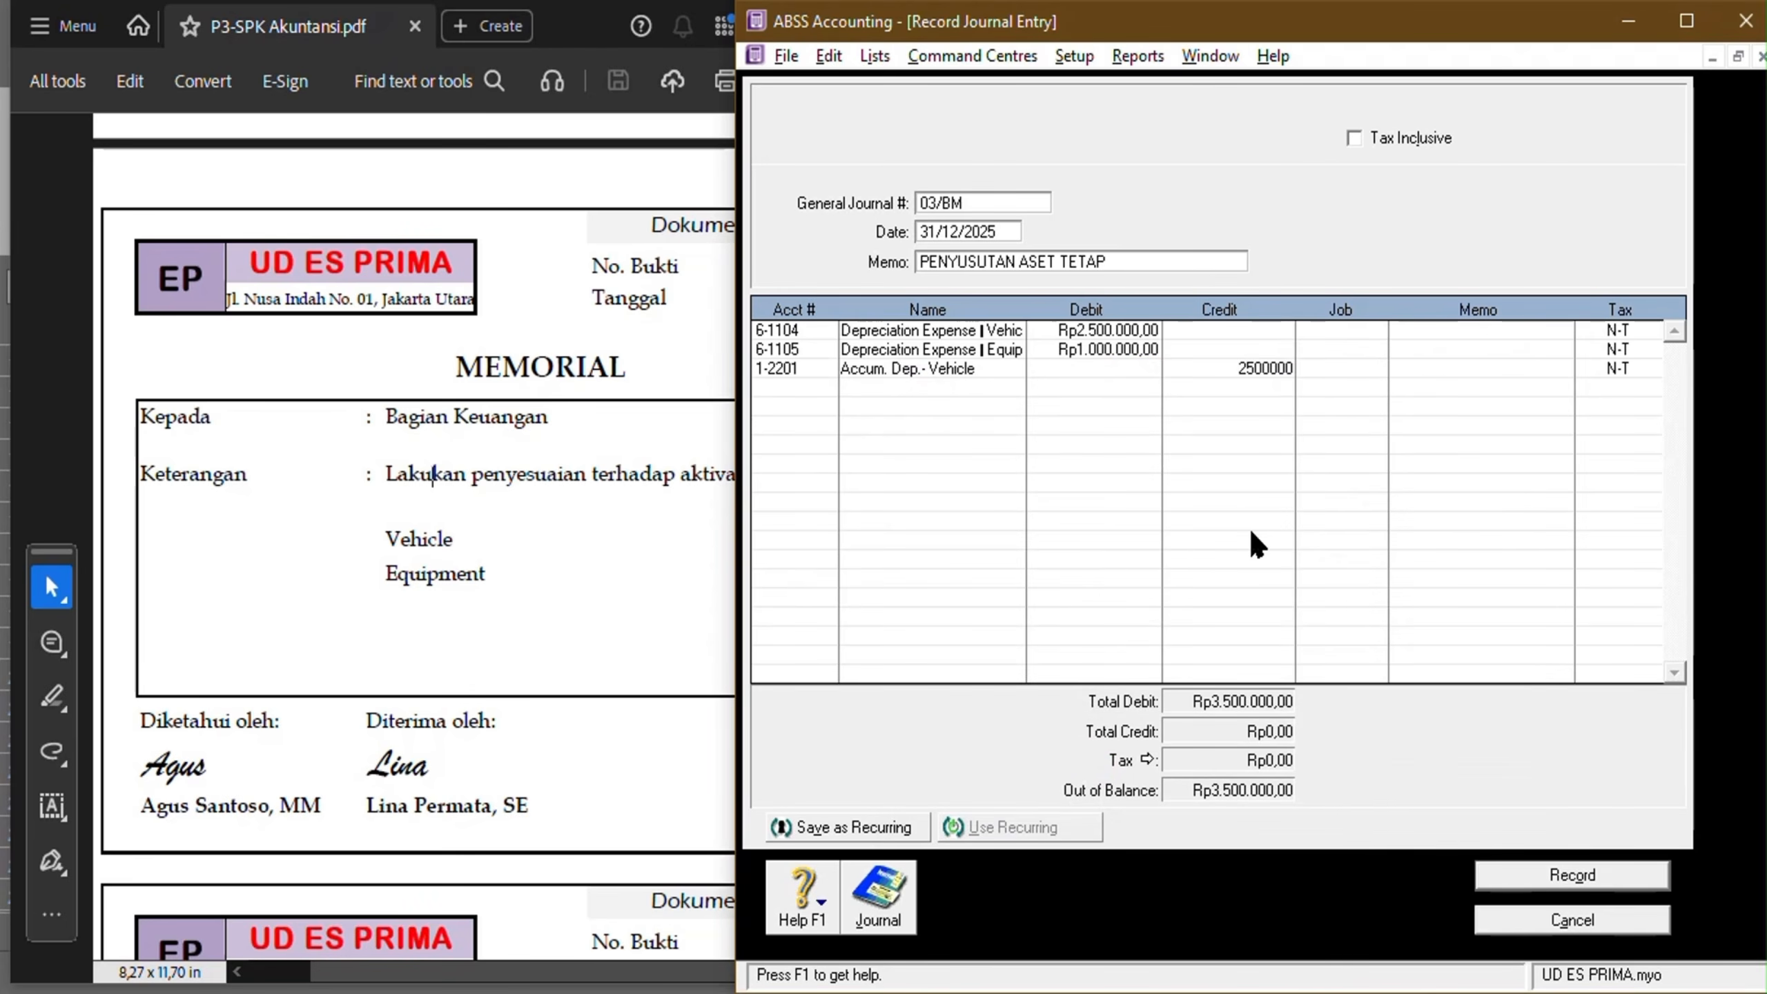
key(Tab)
Credit account 1-2202 Accum. Dep. - Office Equipment with 1000000, compare with memorial 03/BM, and record the journal entry.
click(809, 390)
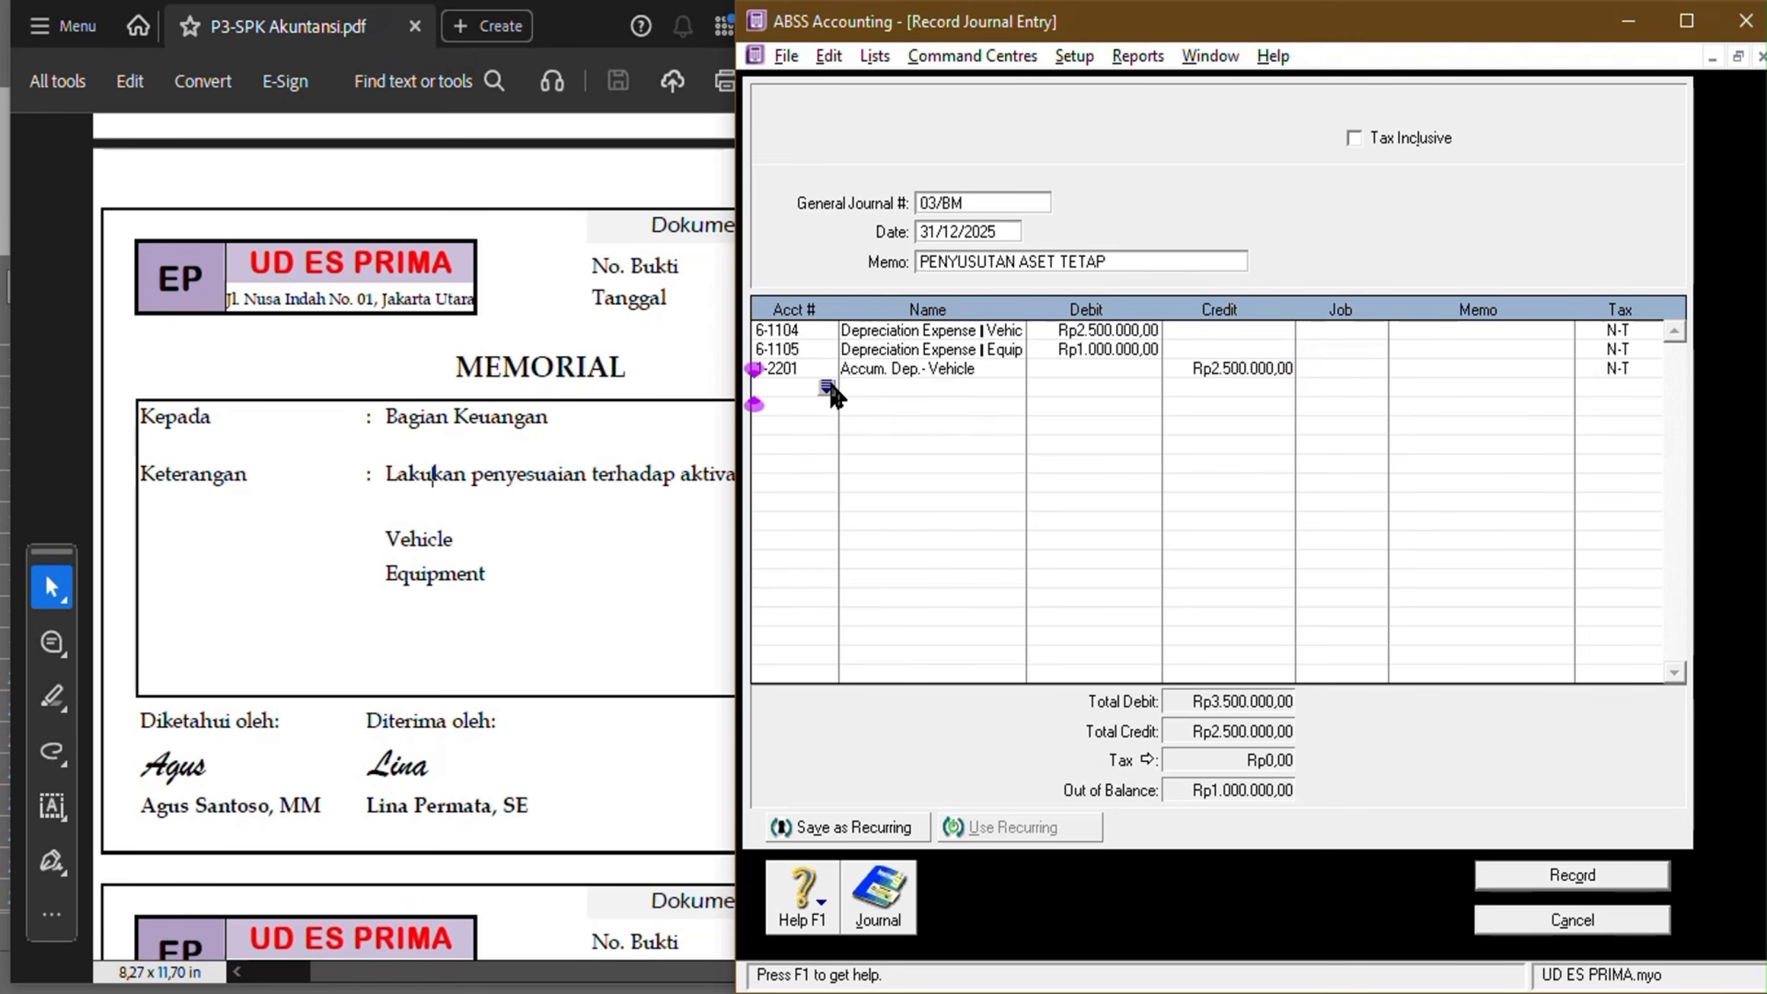
click(826, 387)
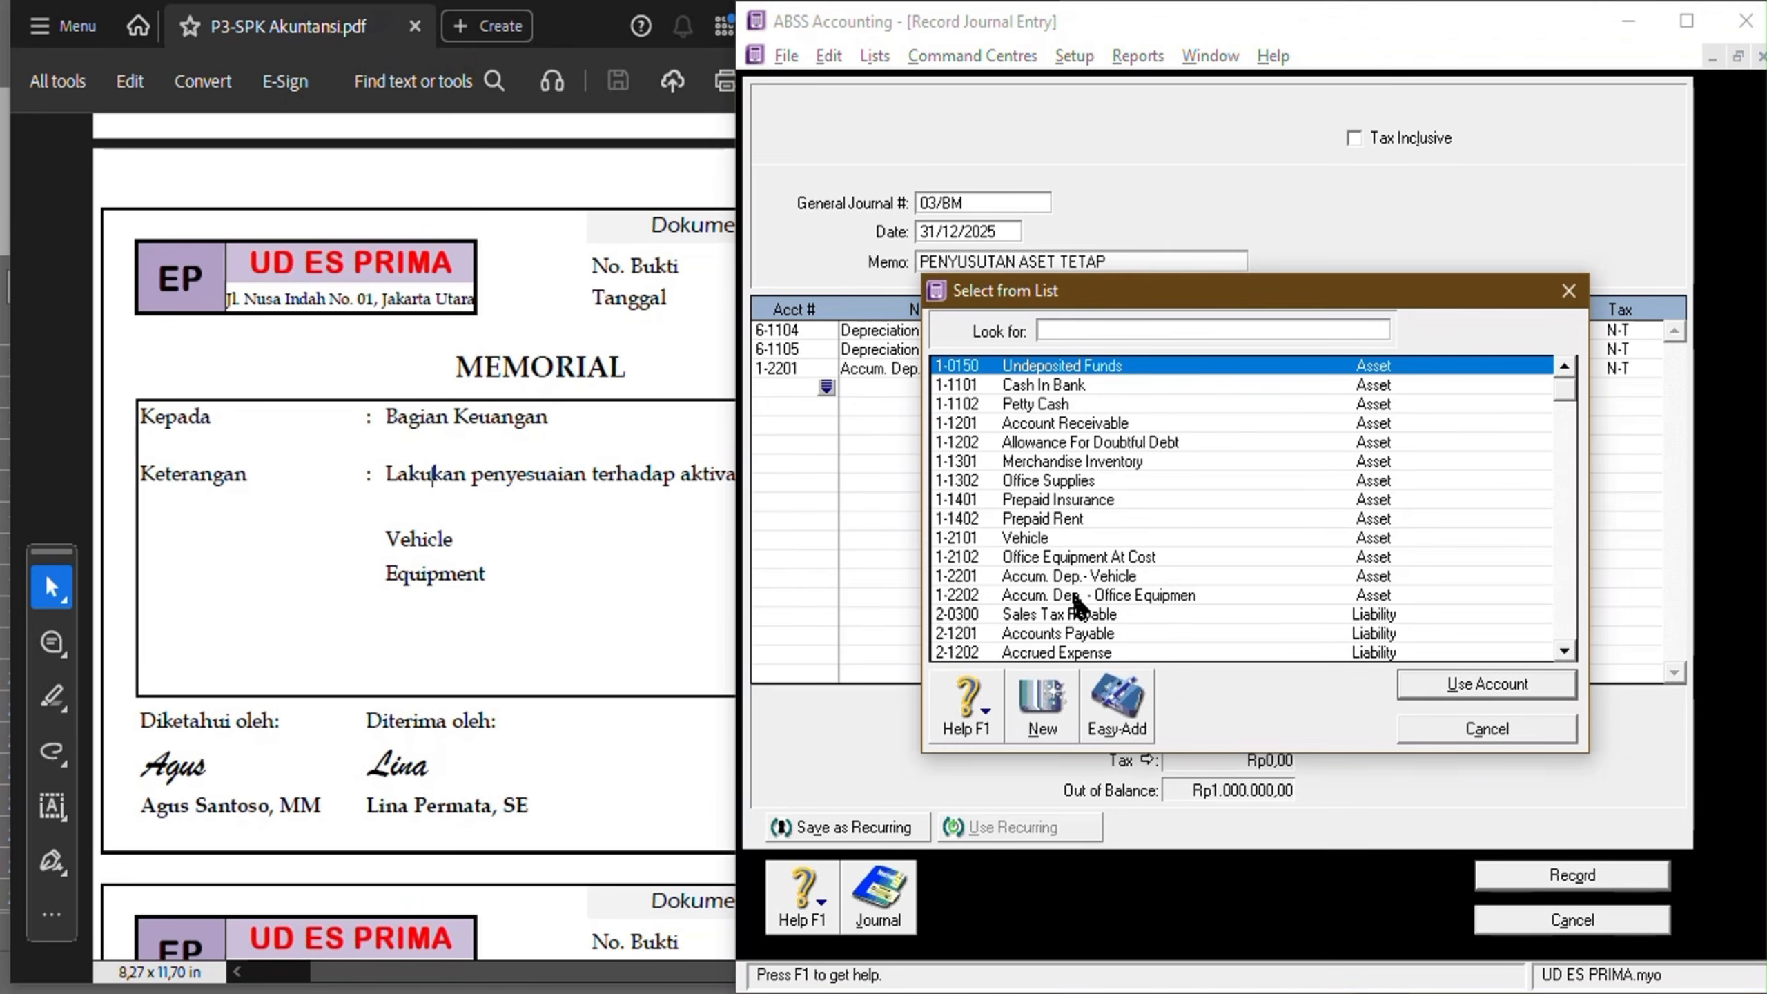
double_click(1074, 596)
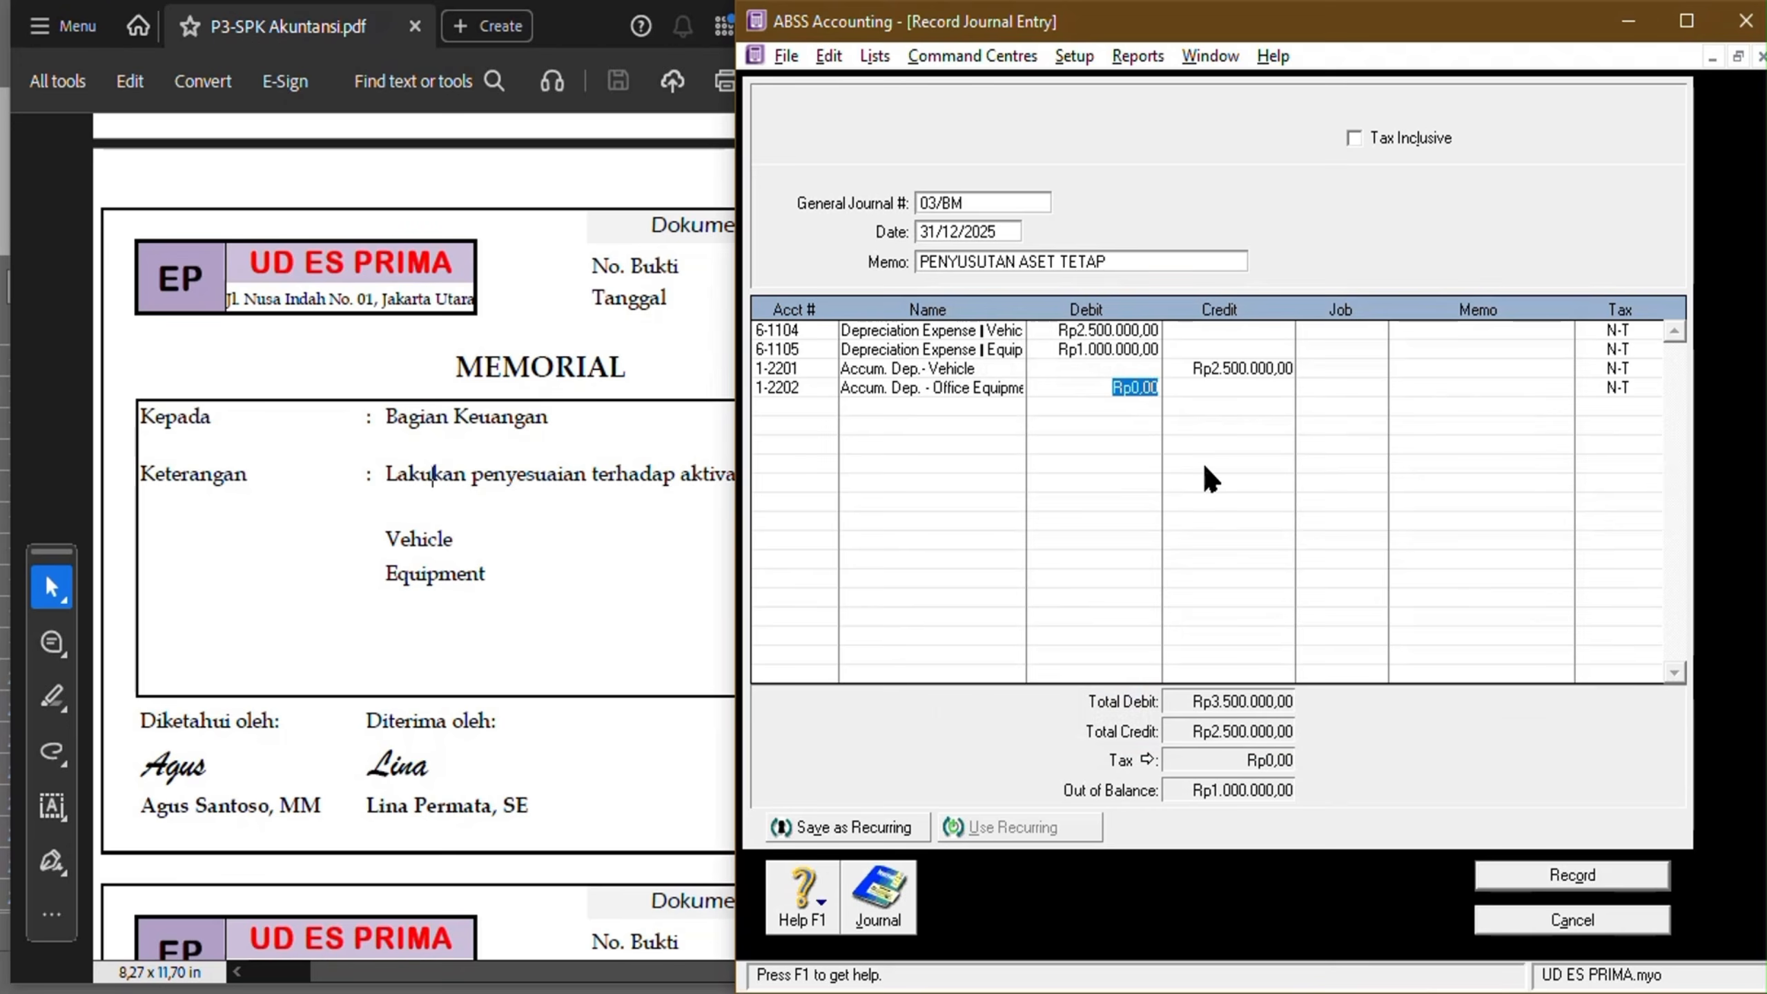
key(Tab)
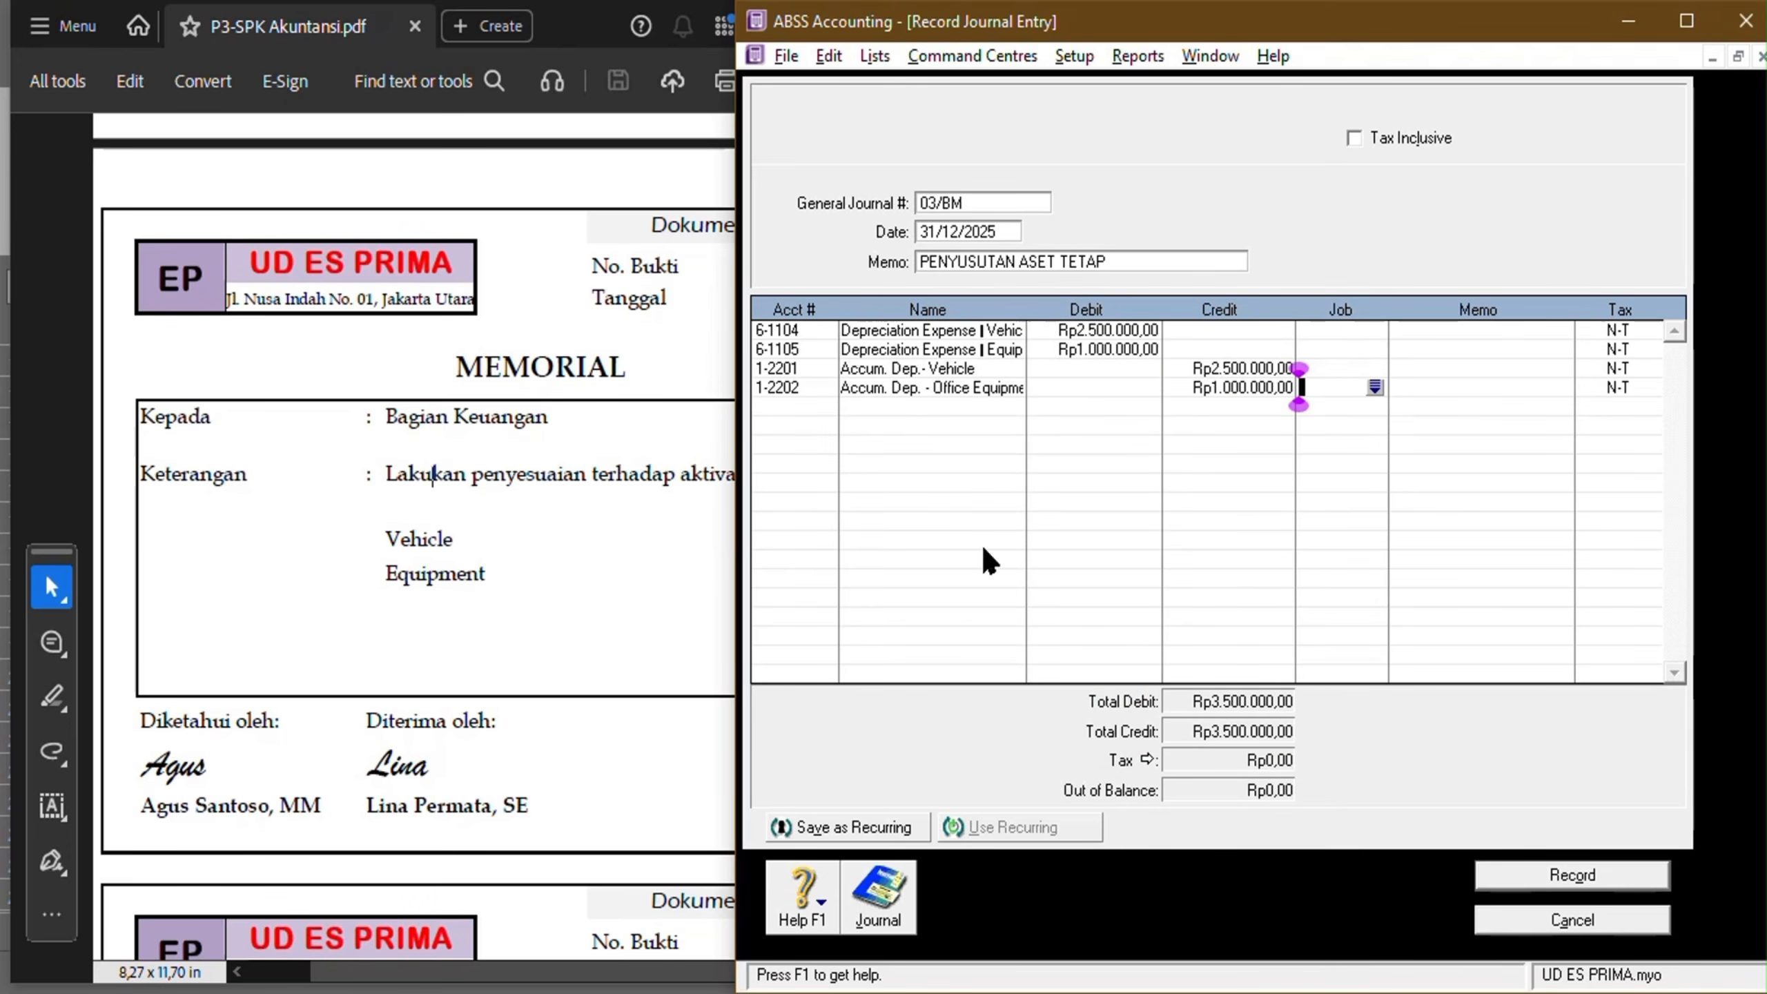
click(652, 579)
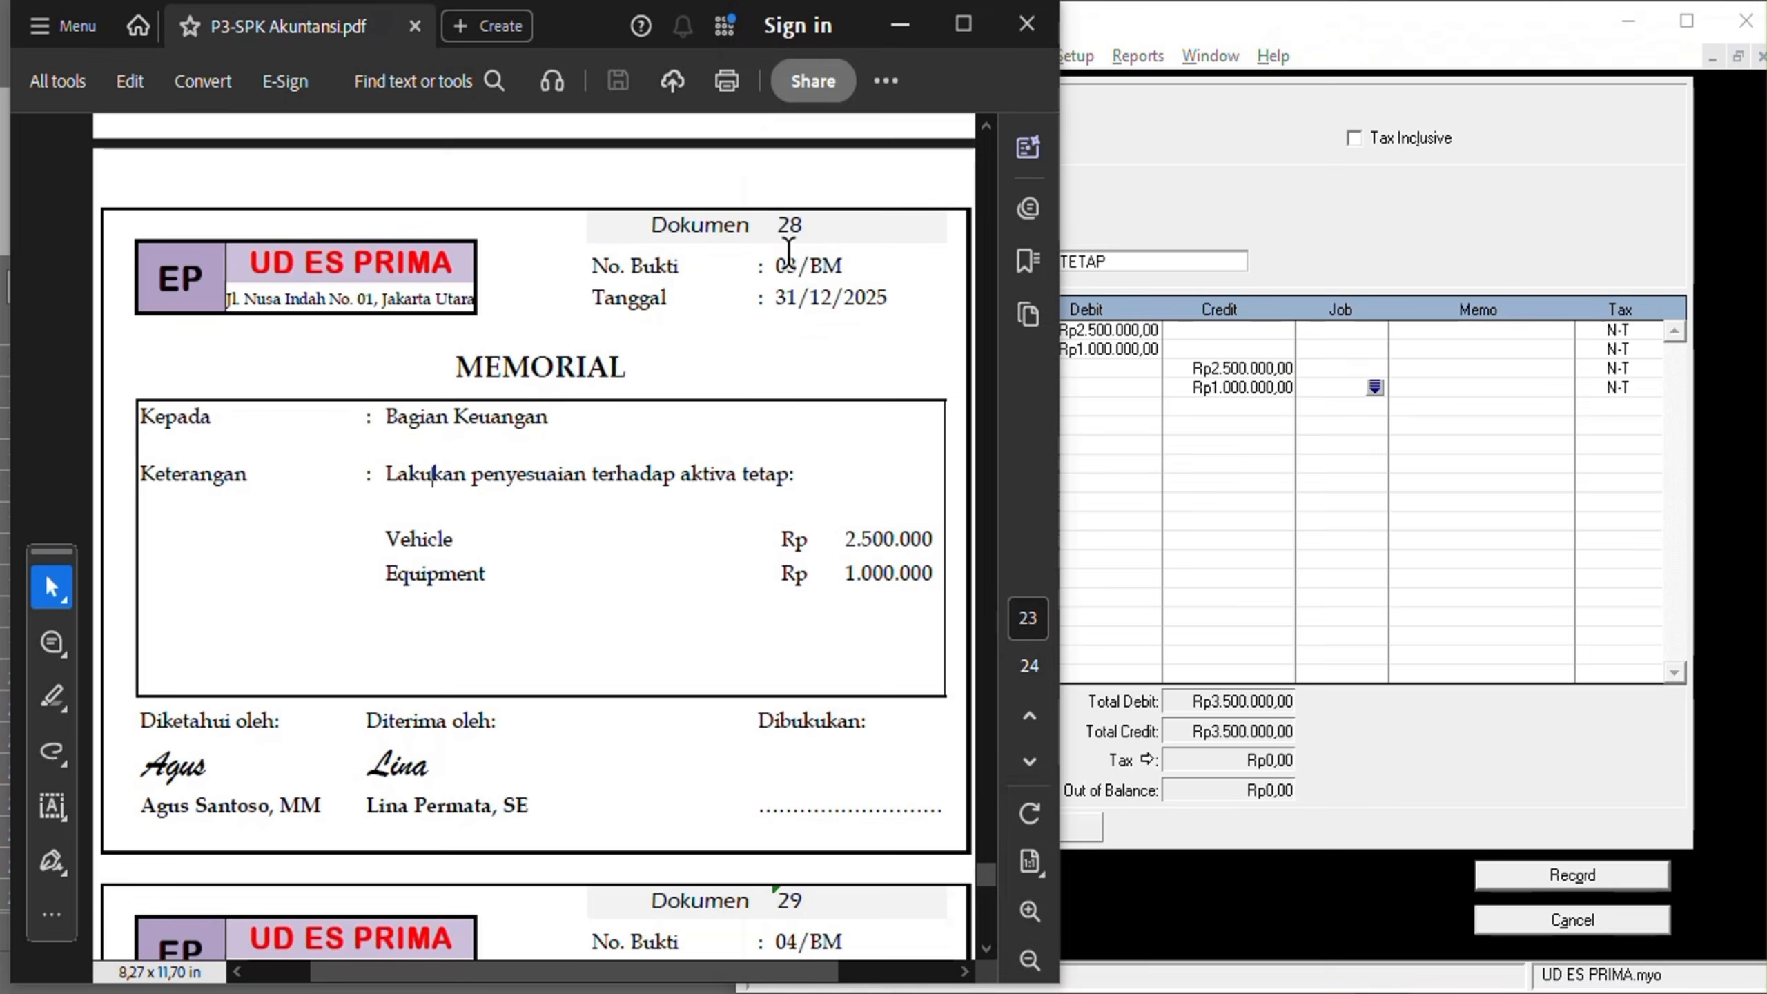
click(1151, 550)
click(1573, 875)
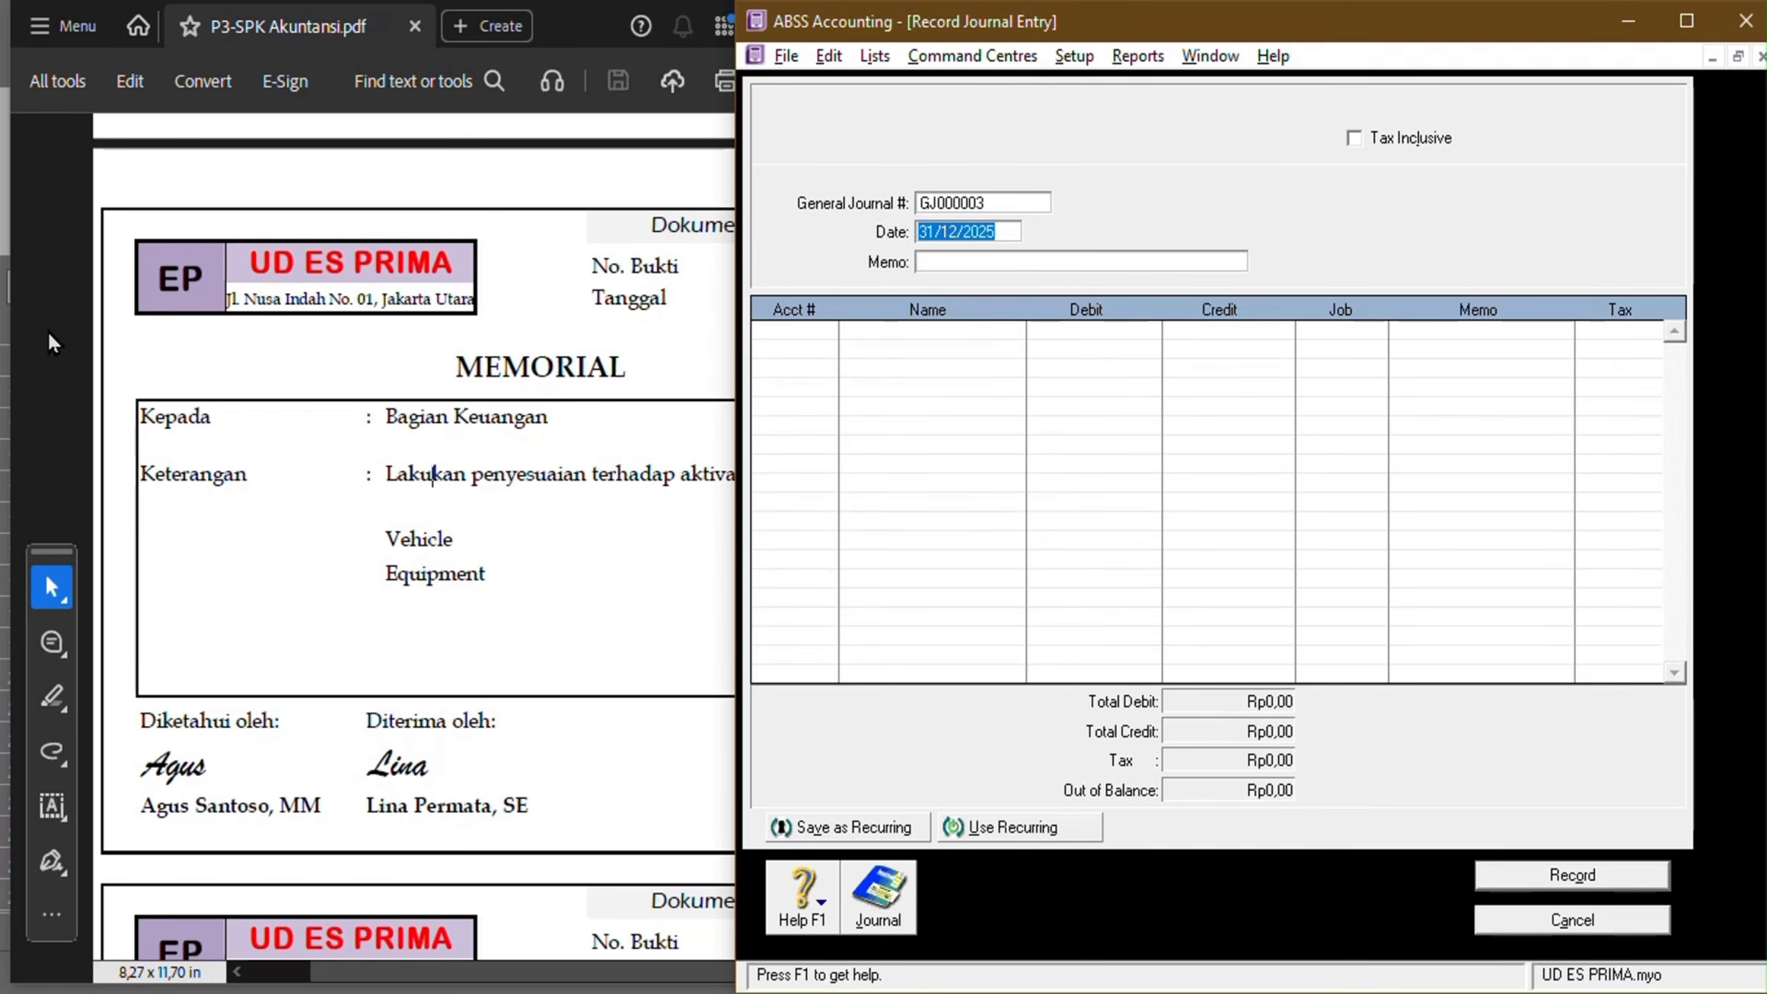
Examine memorial 04/BM (Dokumen 29) in the P3-SPK Akuntansi PDF.
click(406, 473)
scroll(576, 452, down, 10)
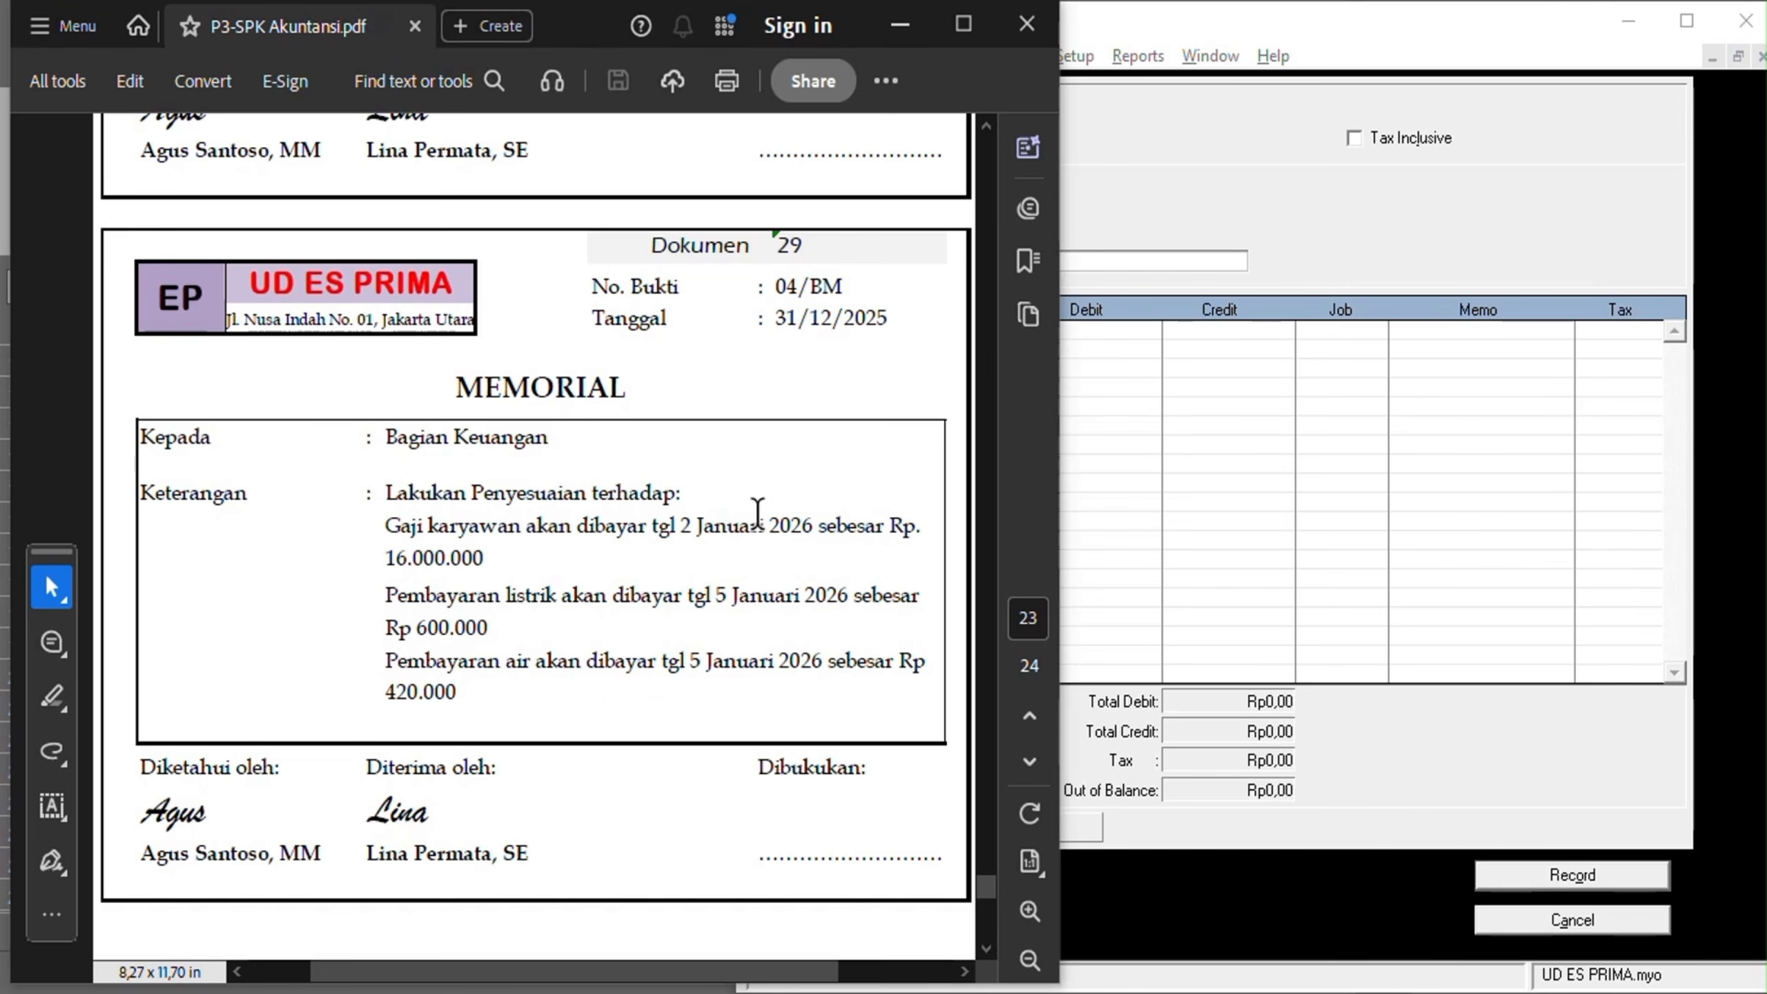
In ABSS Accounting, number the journal entry 04/BM and set its memo to BEBAN GAJI, LISTRIK, DAN AIR.
click(1097, 487)
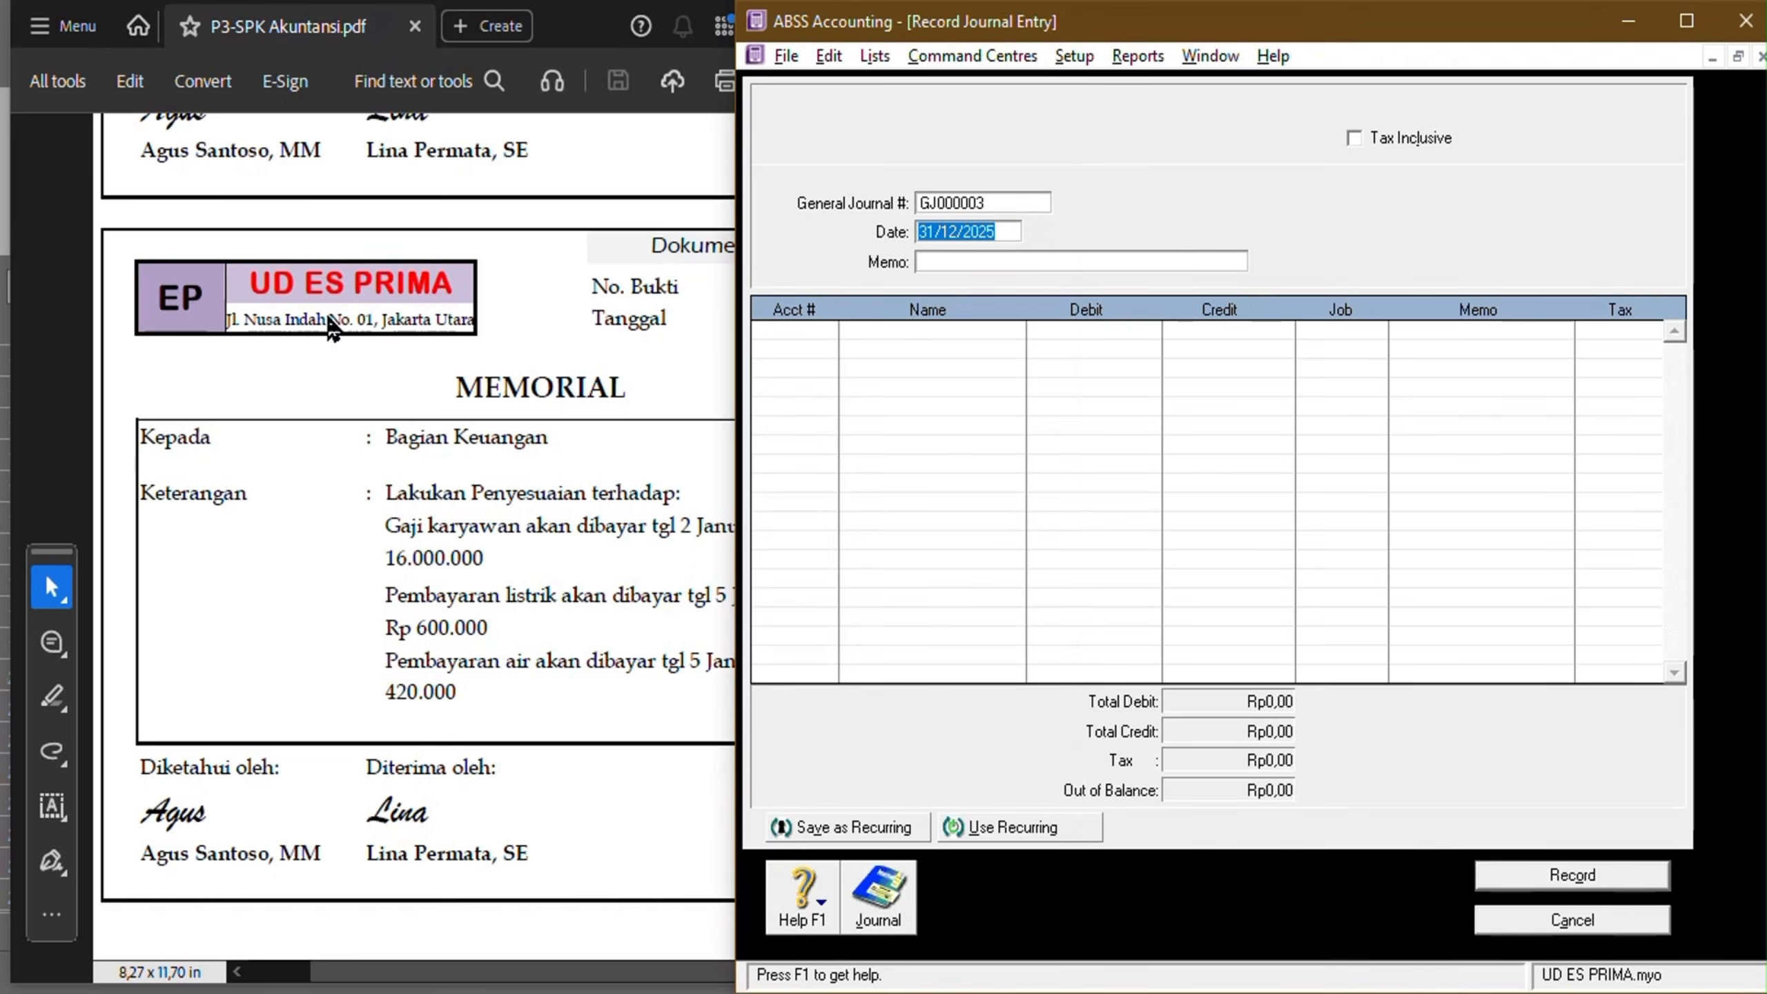
click(1003, 209)
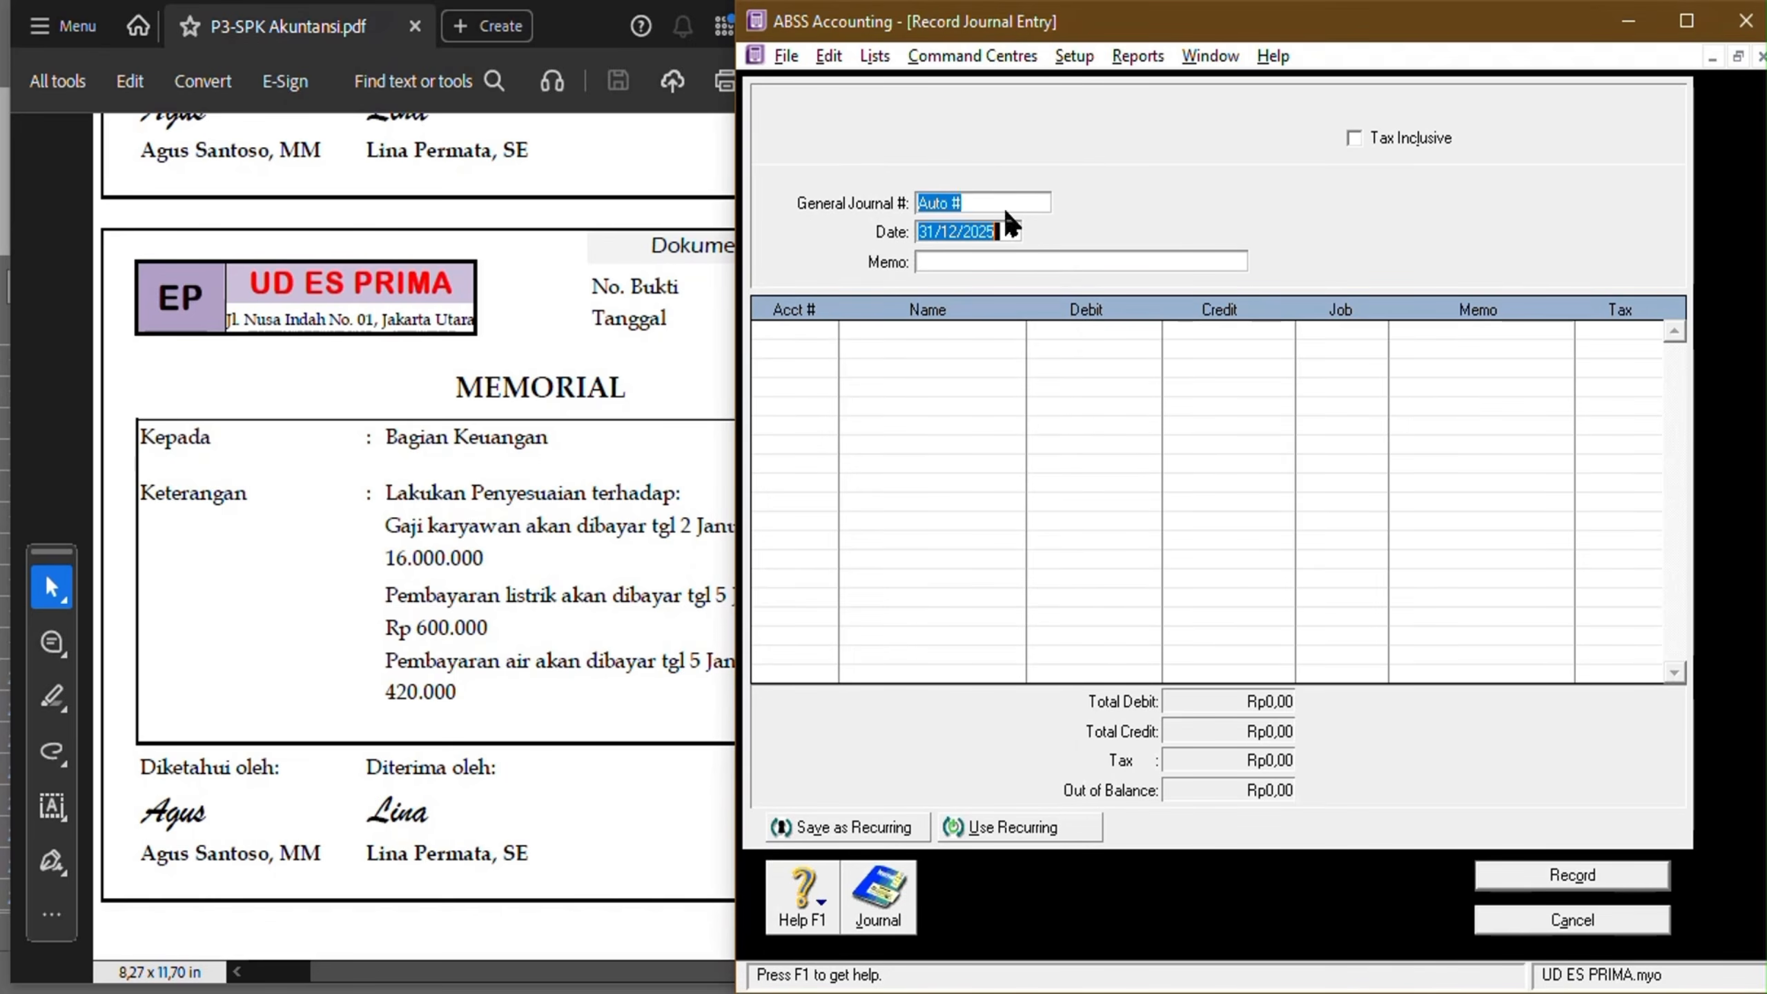
click(366, 491)
click(1363, 491)
text(04/)
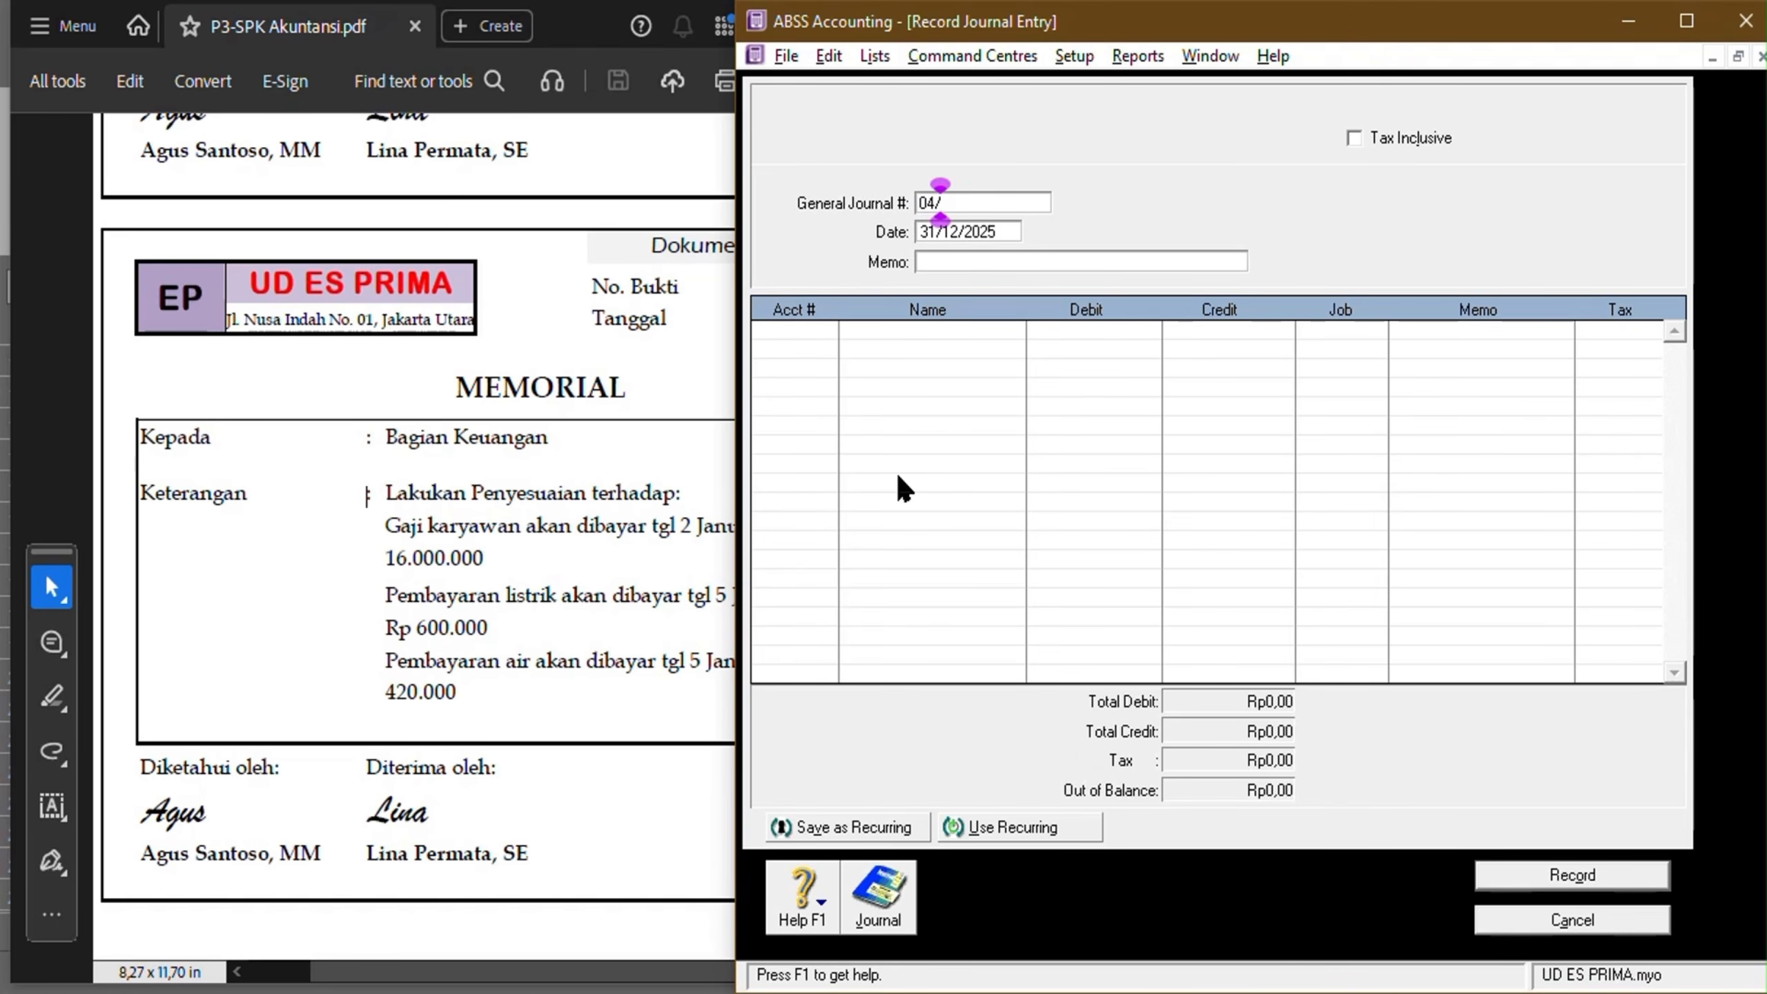
text(BM)
key(Tab)
key(Tab)
text(BEBAN GA)
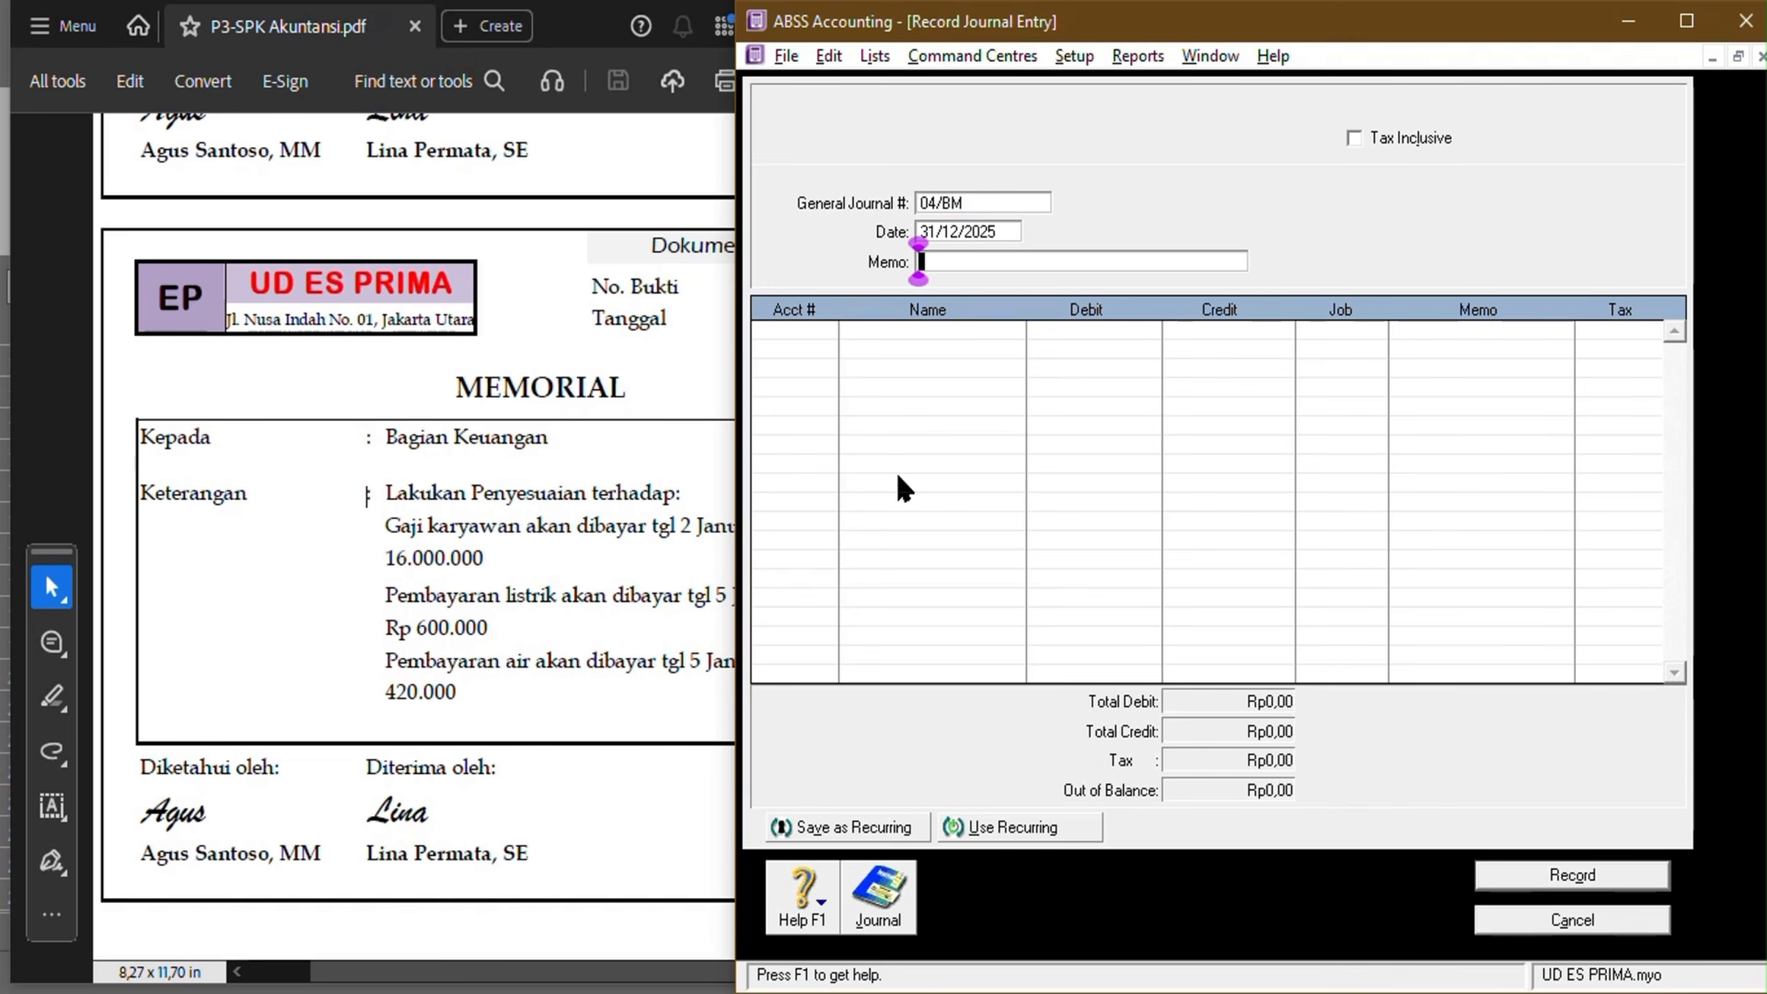
text(JI)
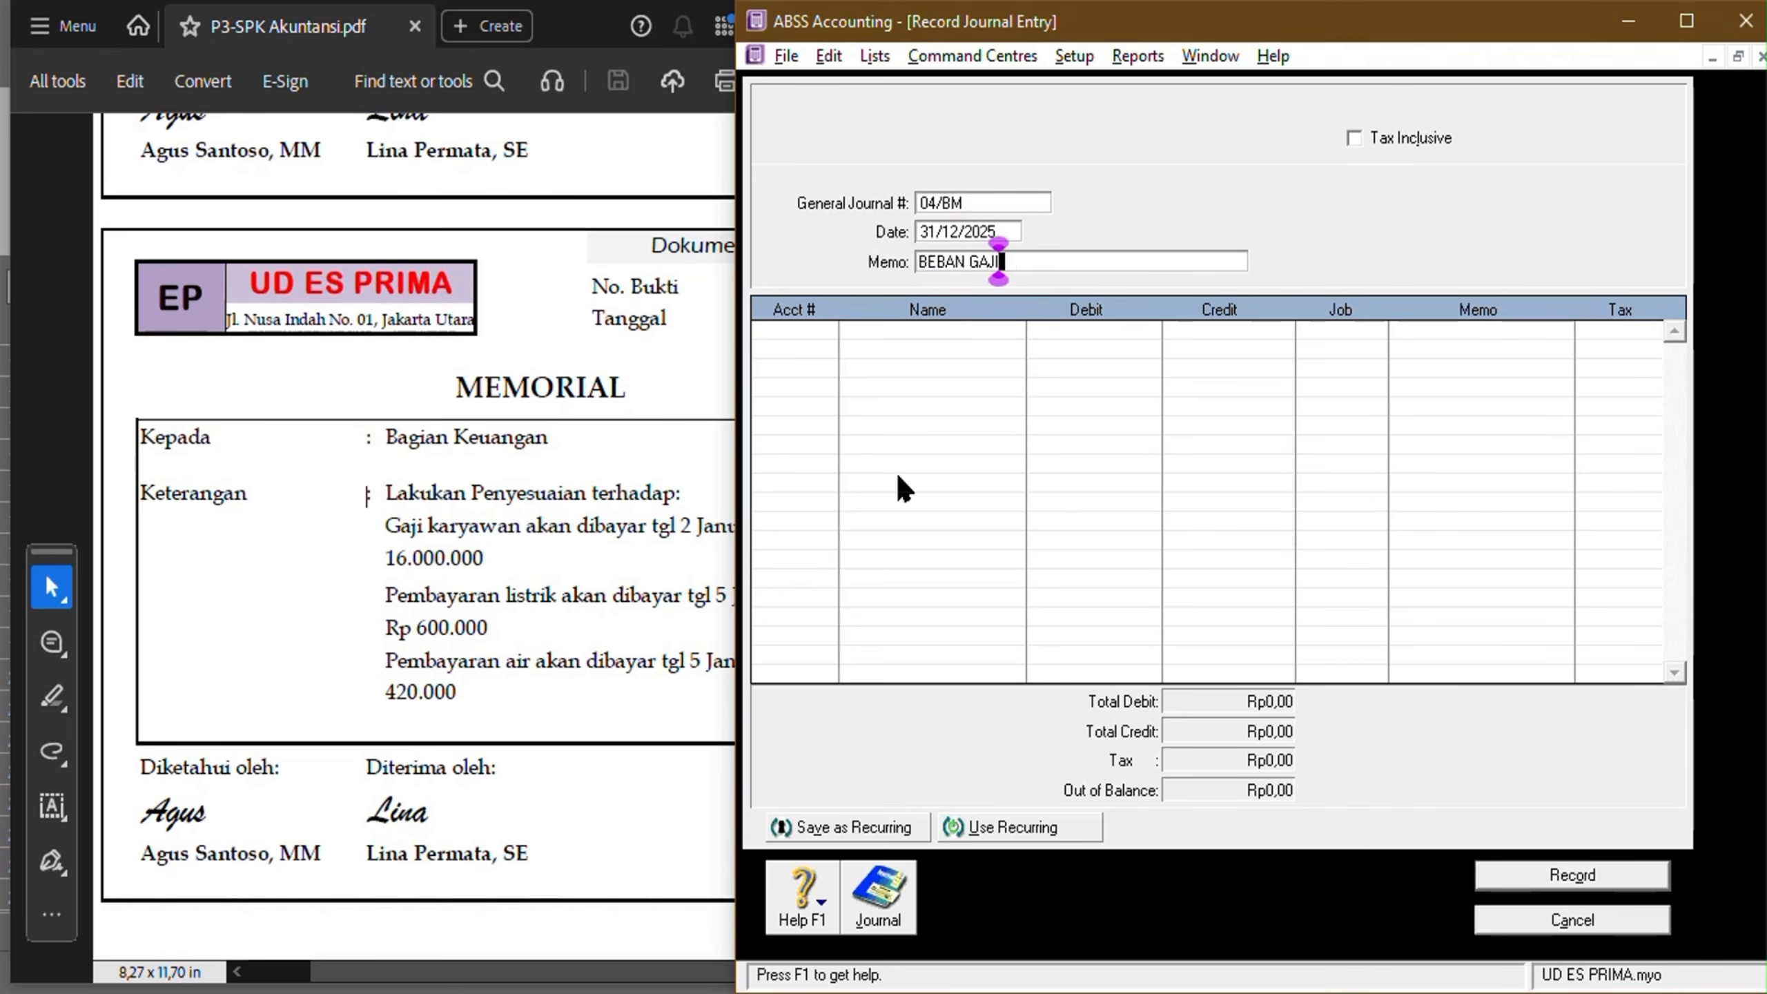
text(, LISTRIK, DAN AIR)
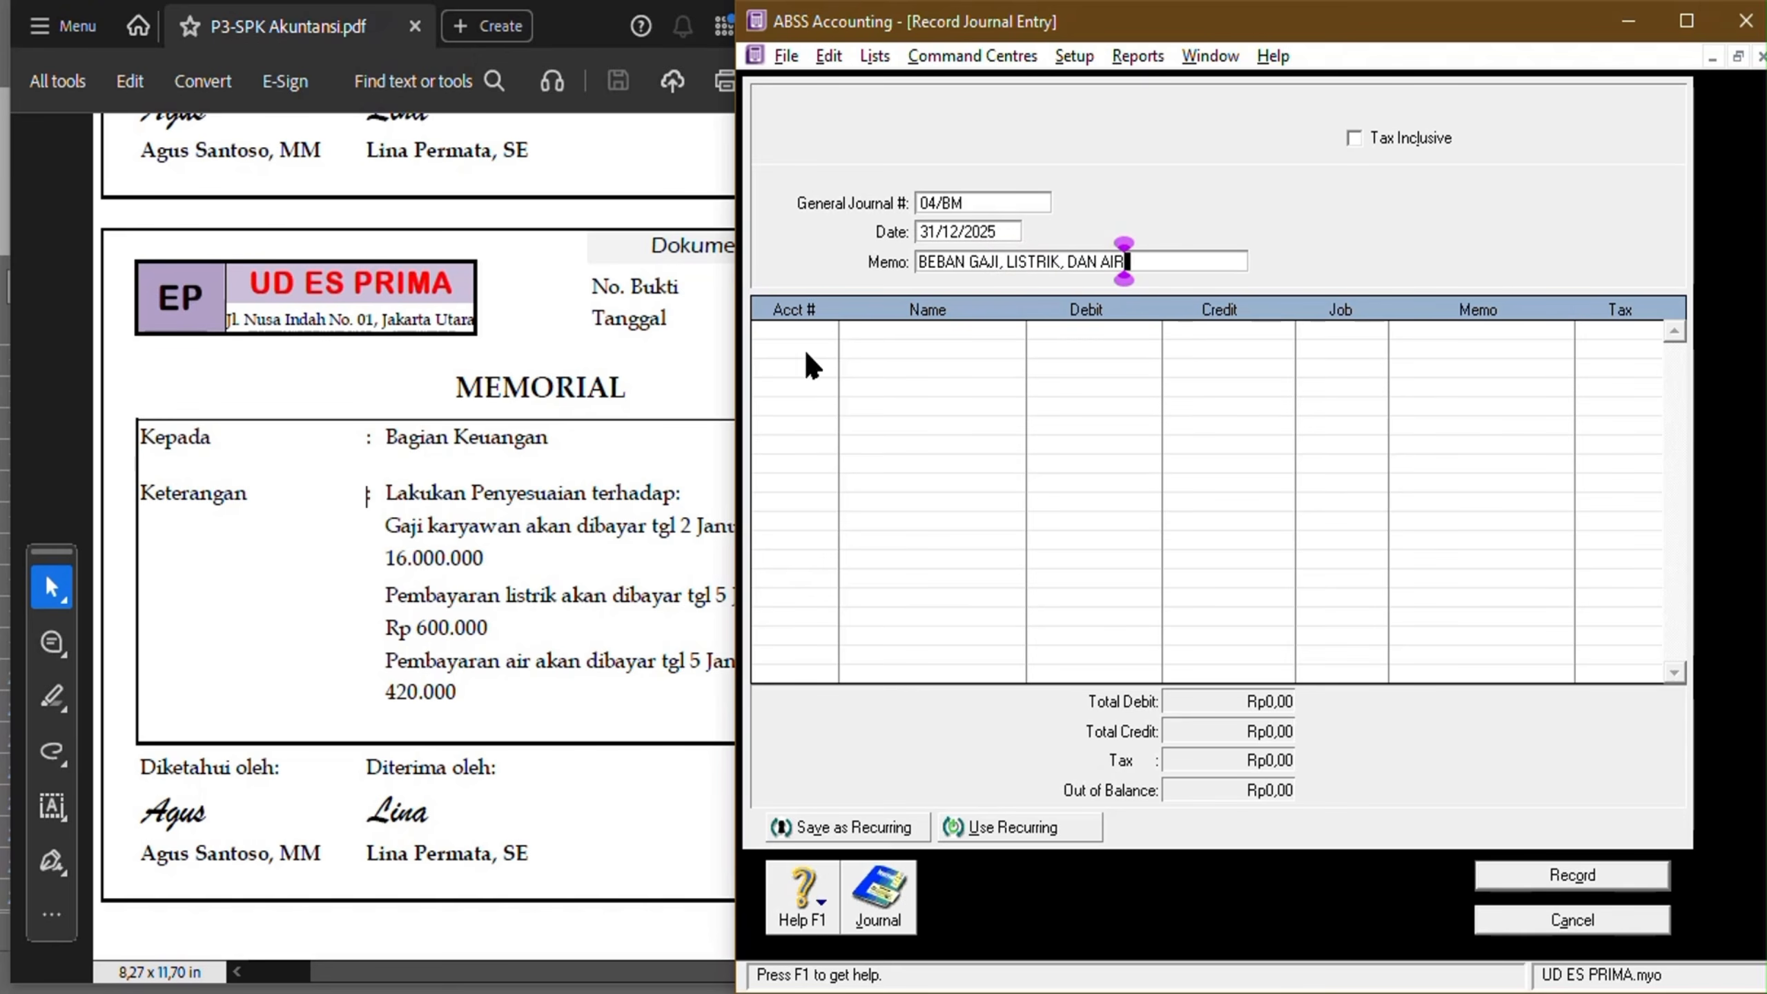
Add a debit line of 16000000 to account 6-1108 Wages & Salaries.
click(770, 340)
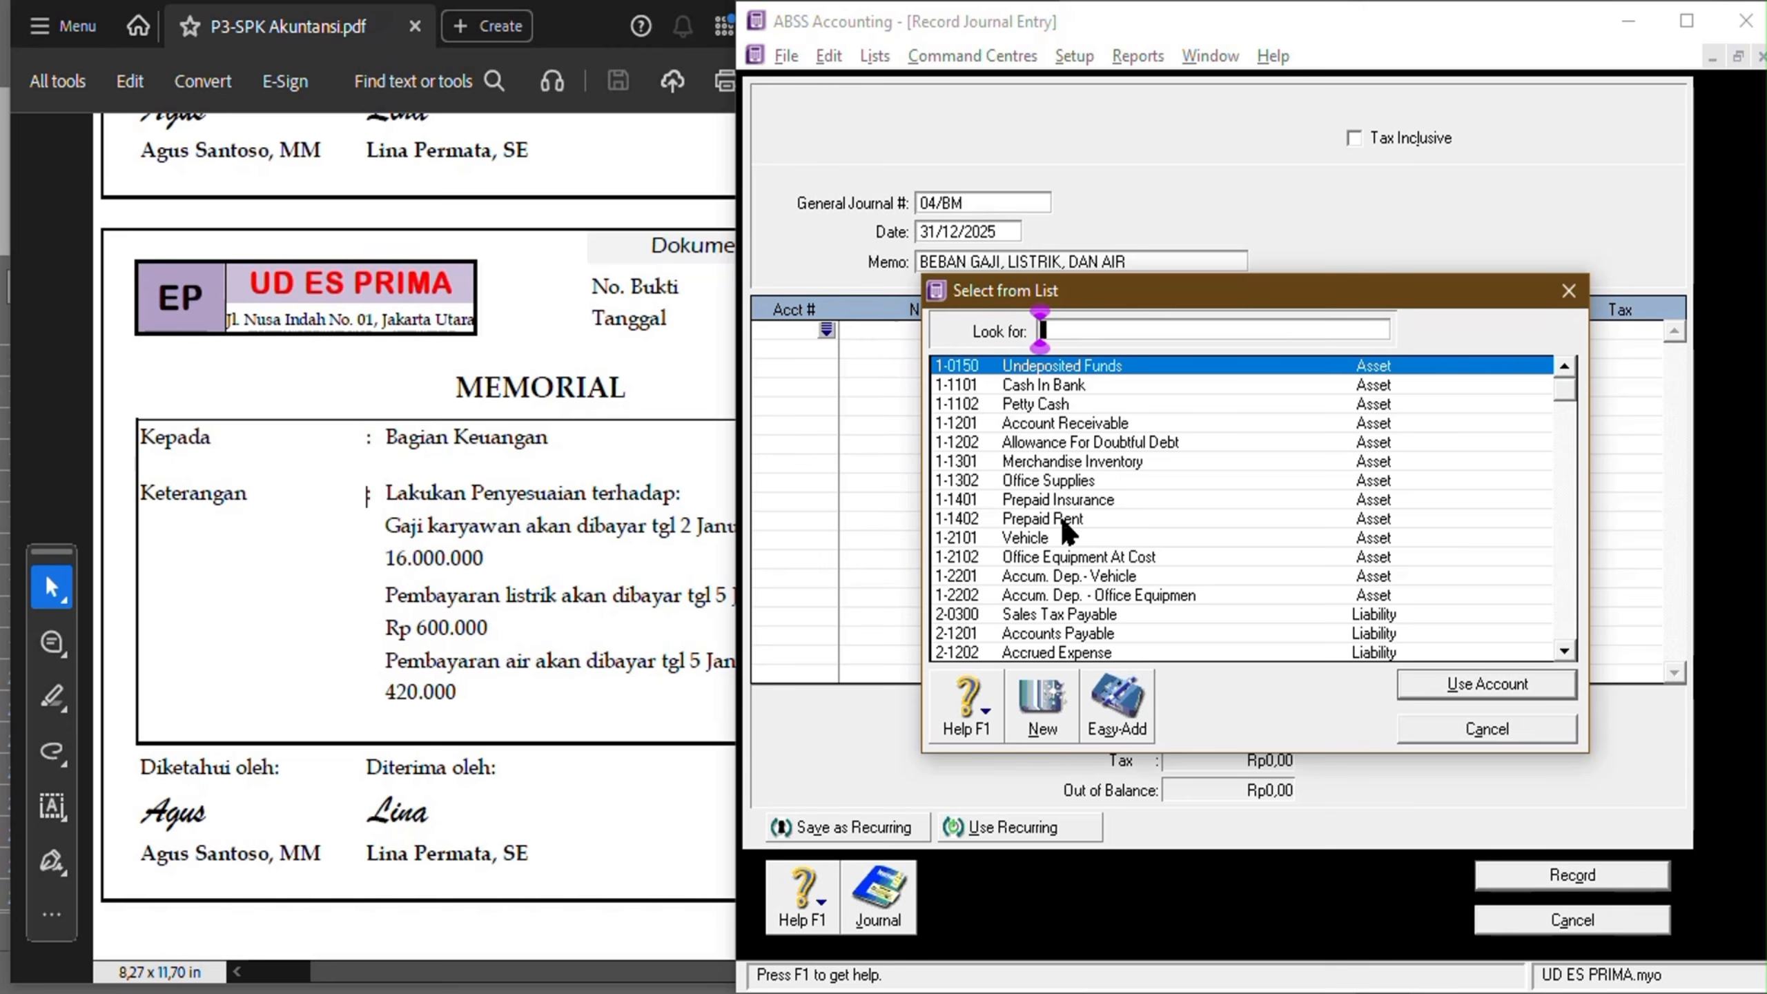
text(6)
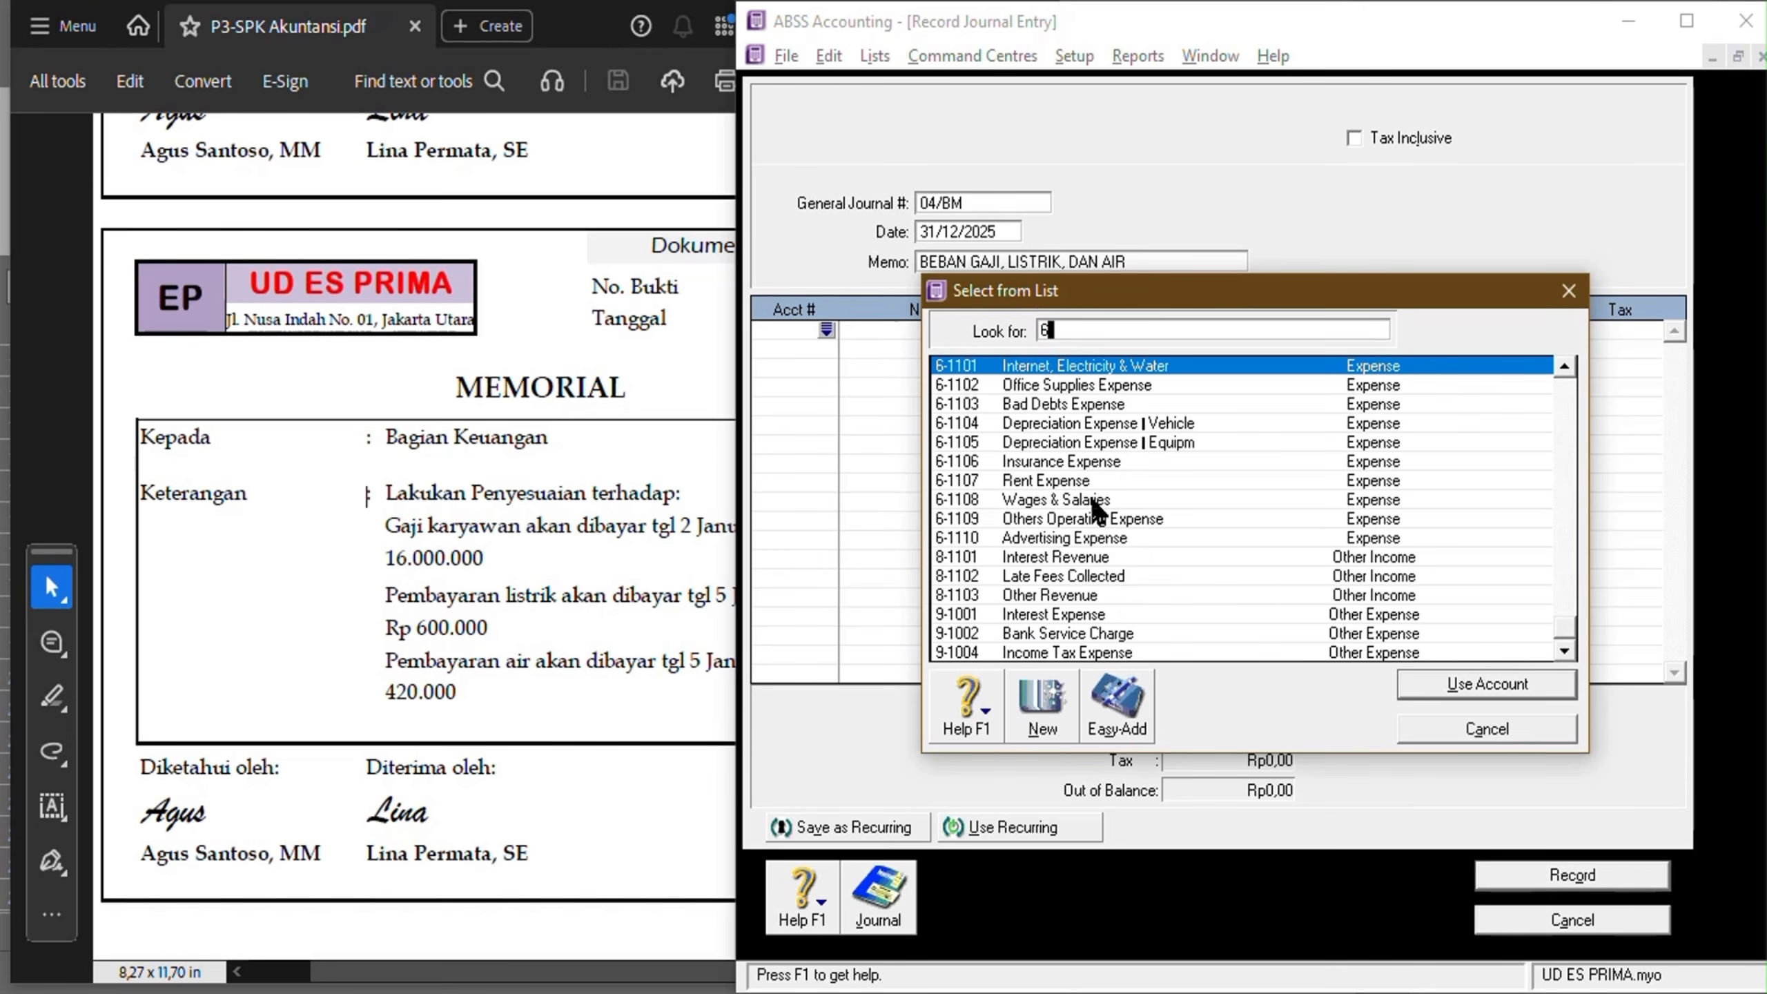
click(1093, 500)
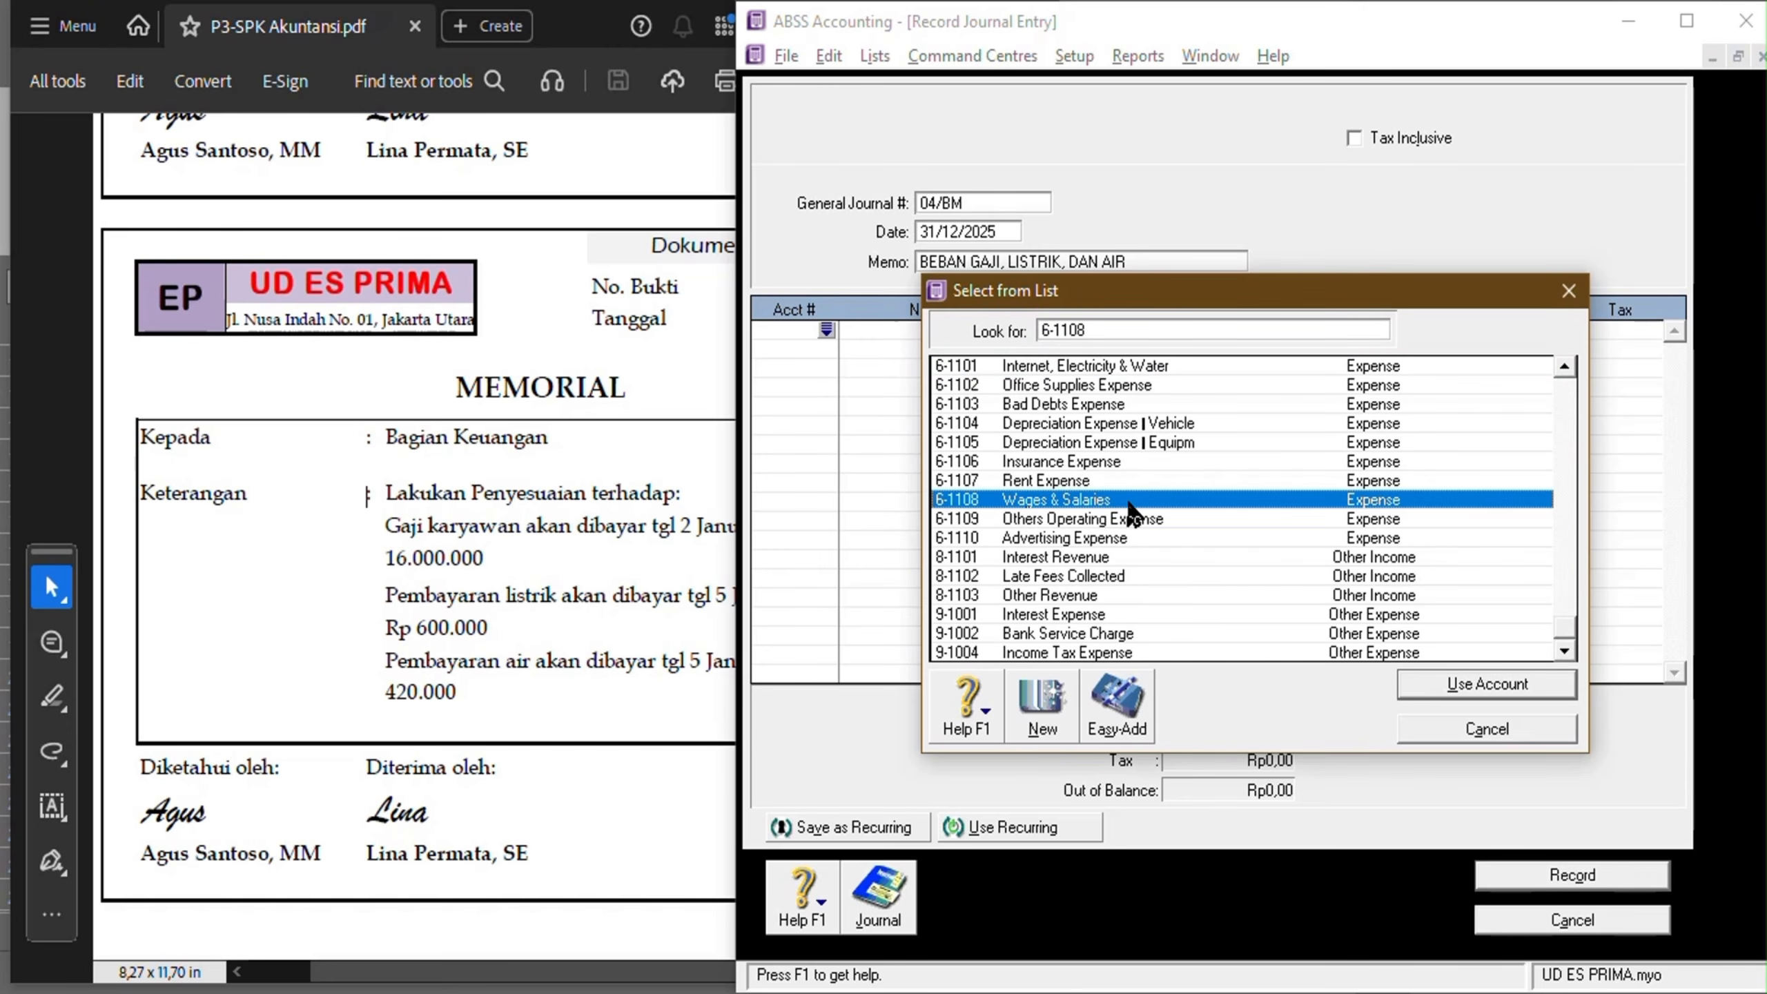
double_click(1128, 499)
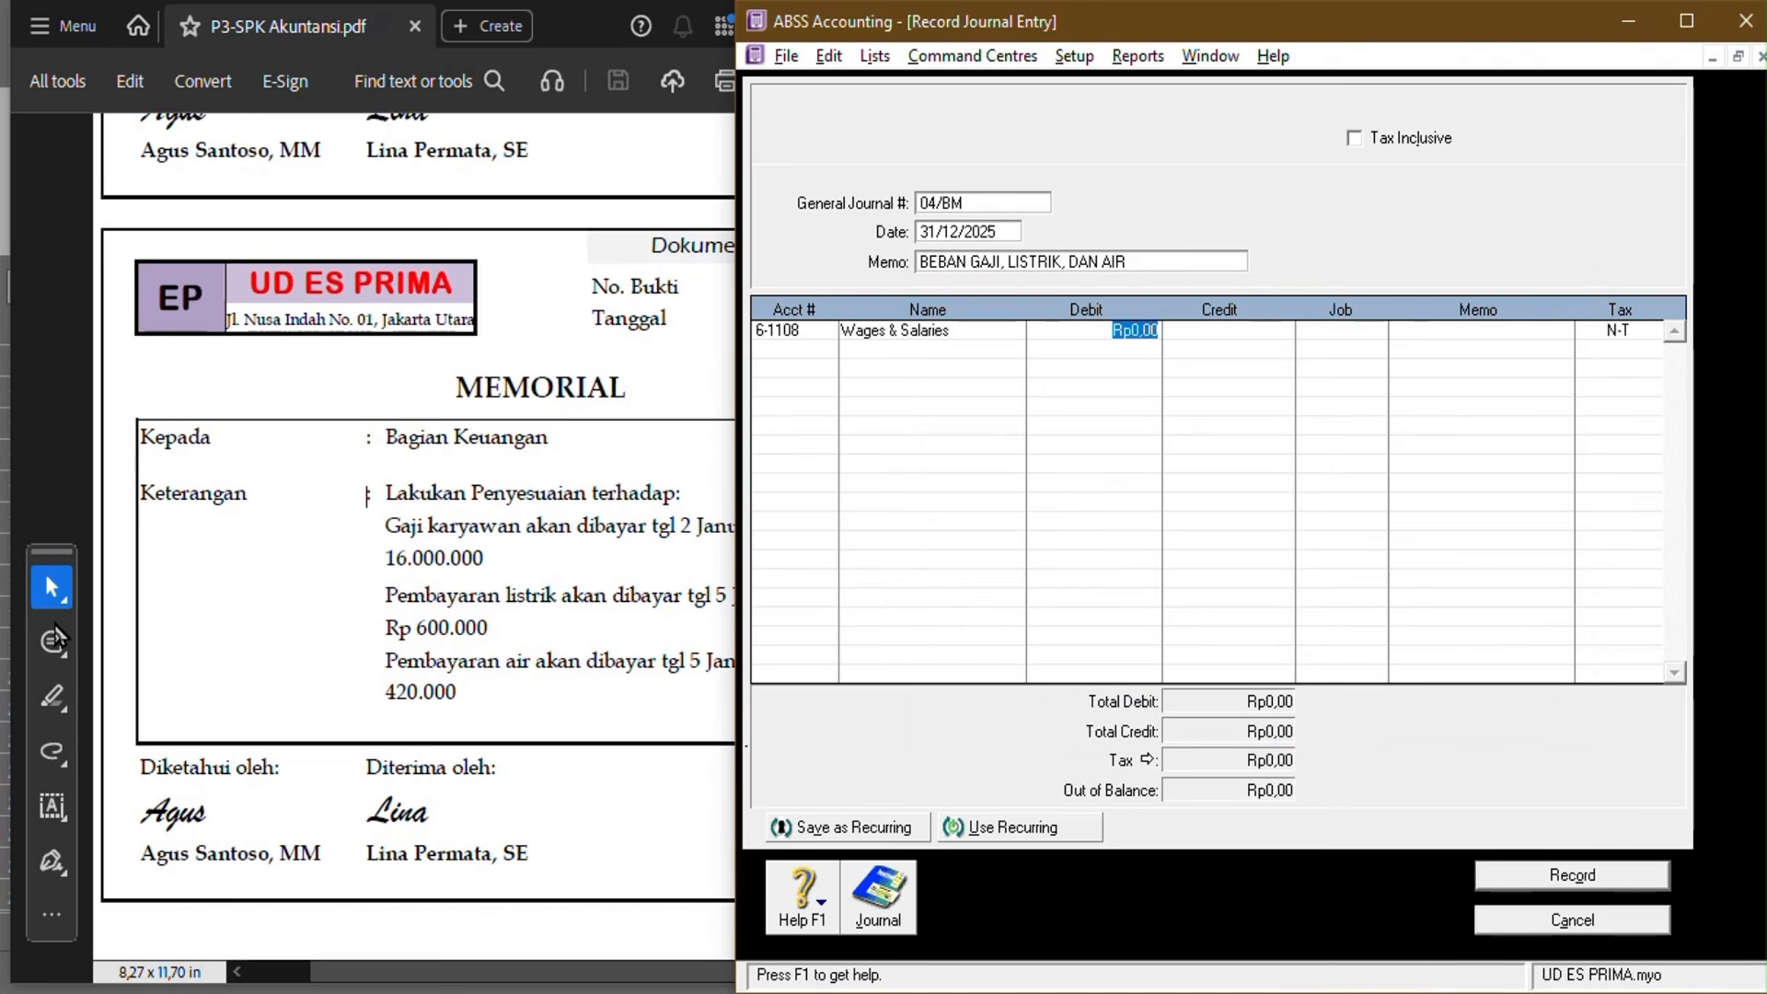
click(511, 594)
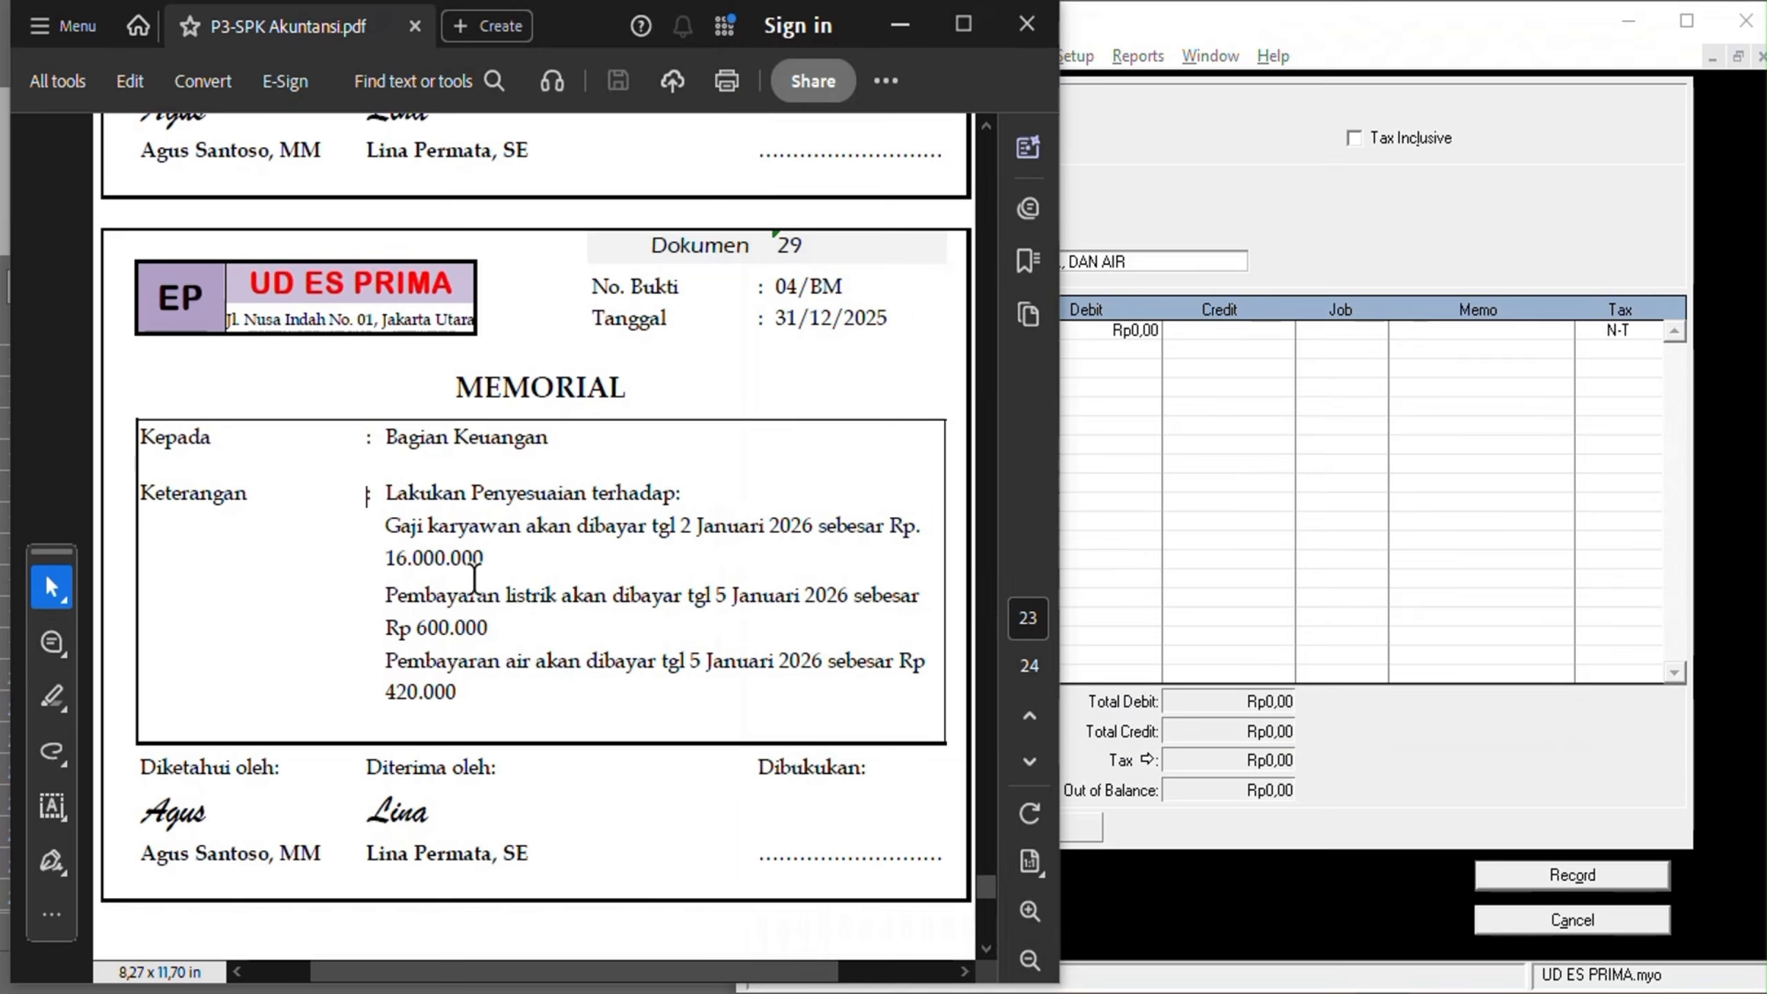
click(1294, 498)
text(16.00)
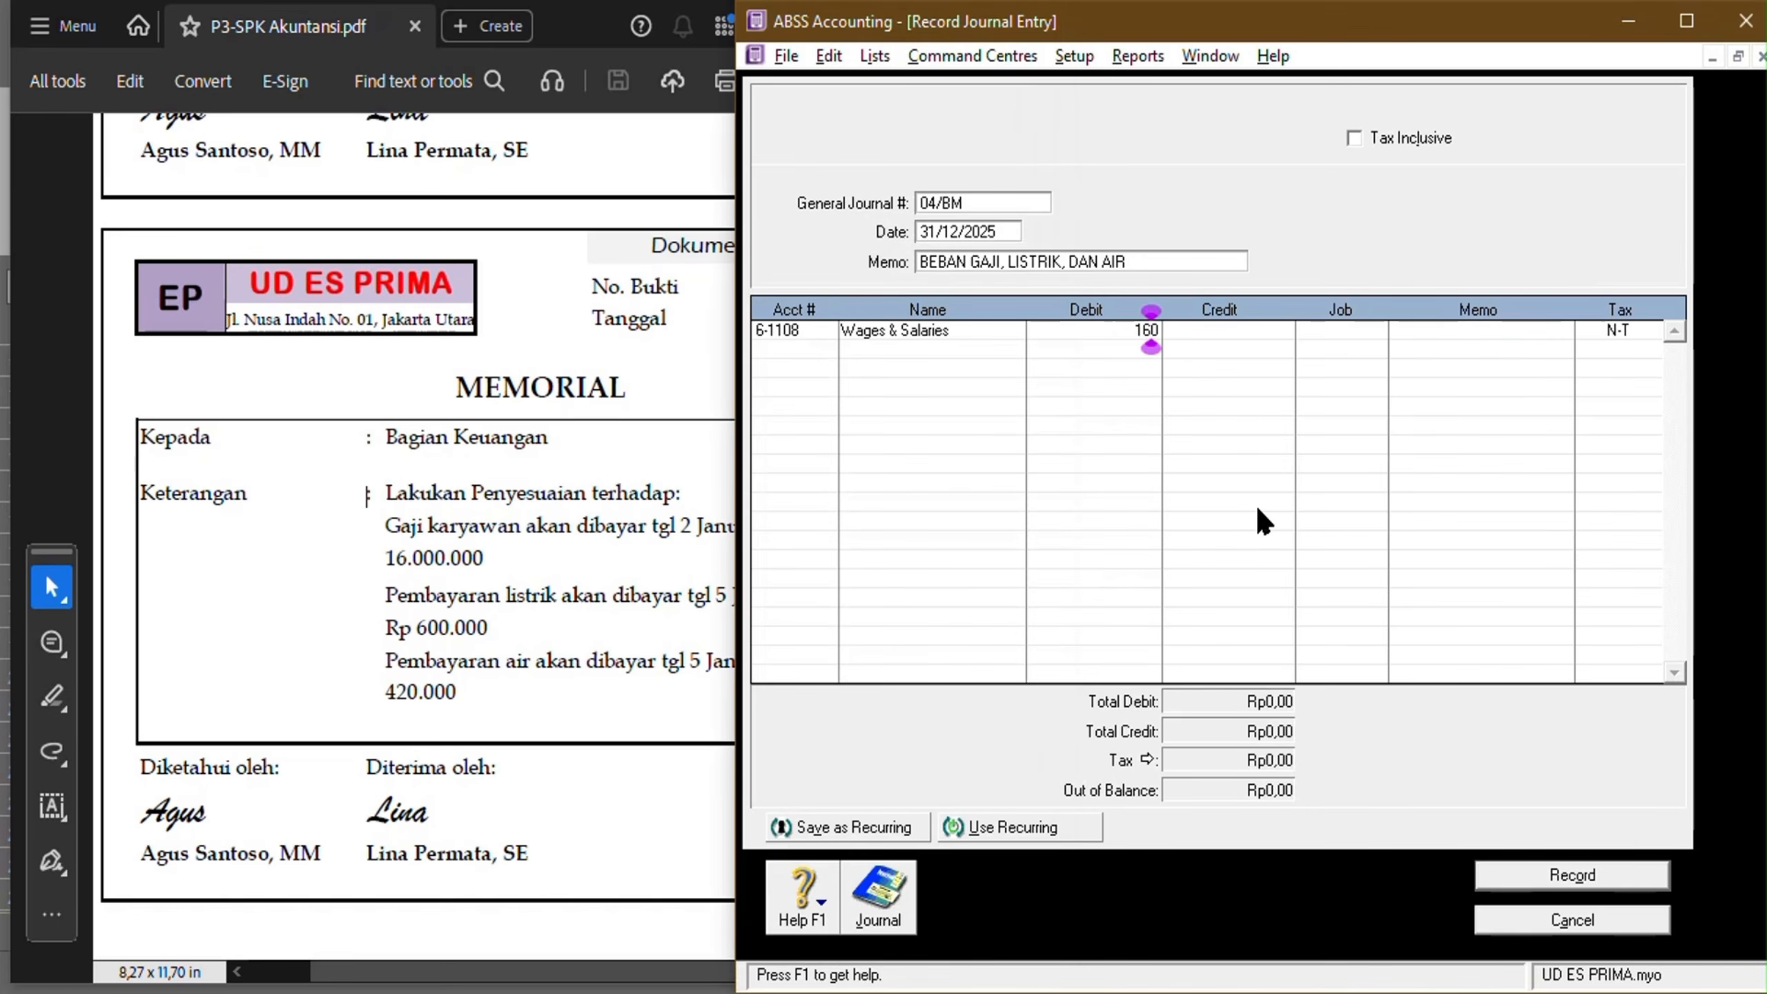
text(0.000)
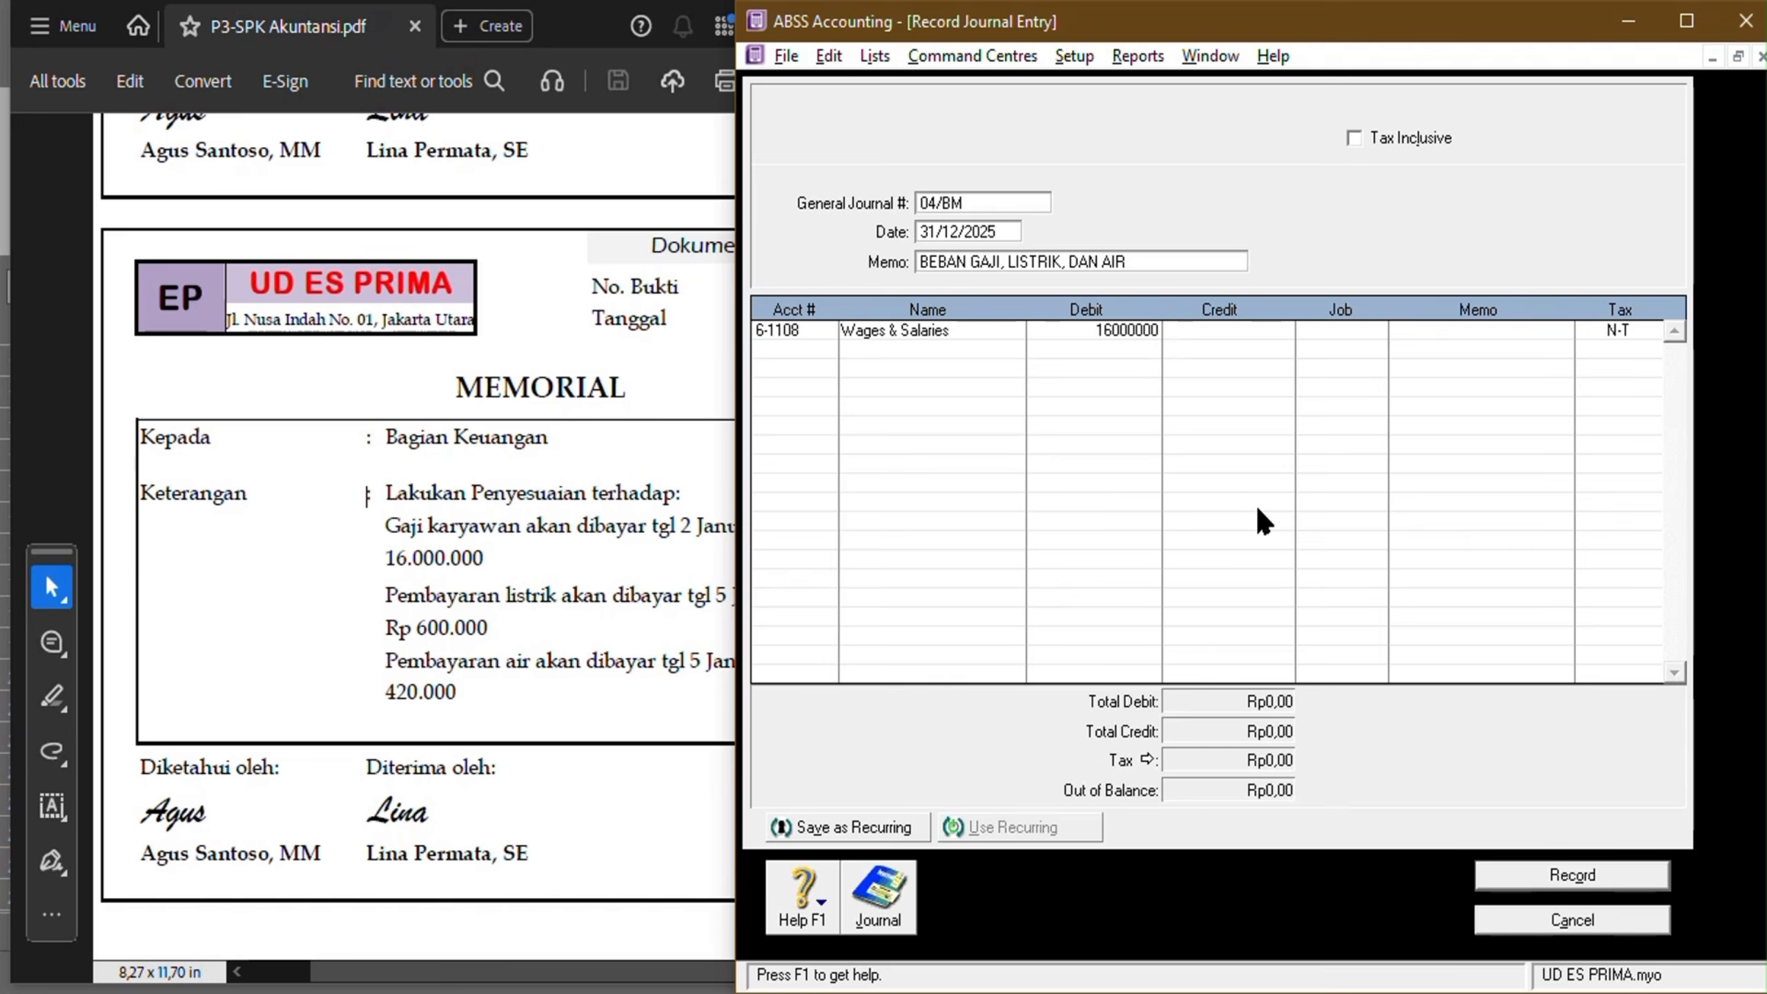
key(Tab)
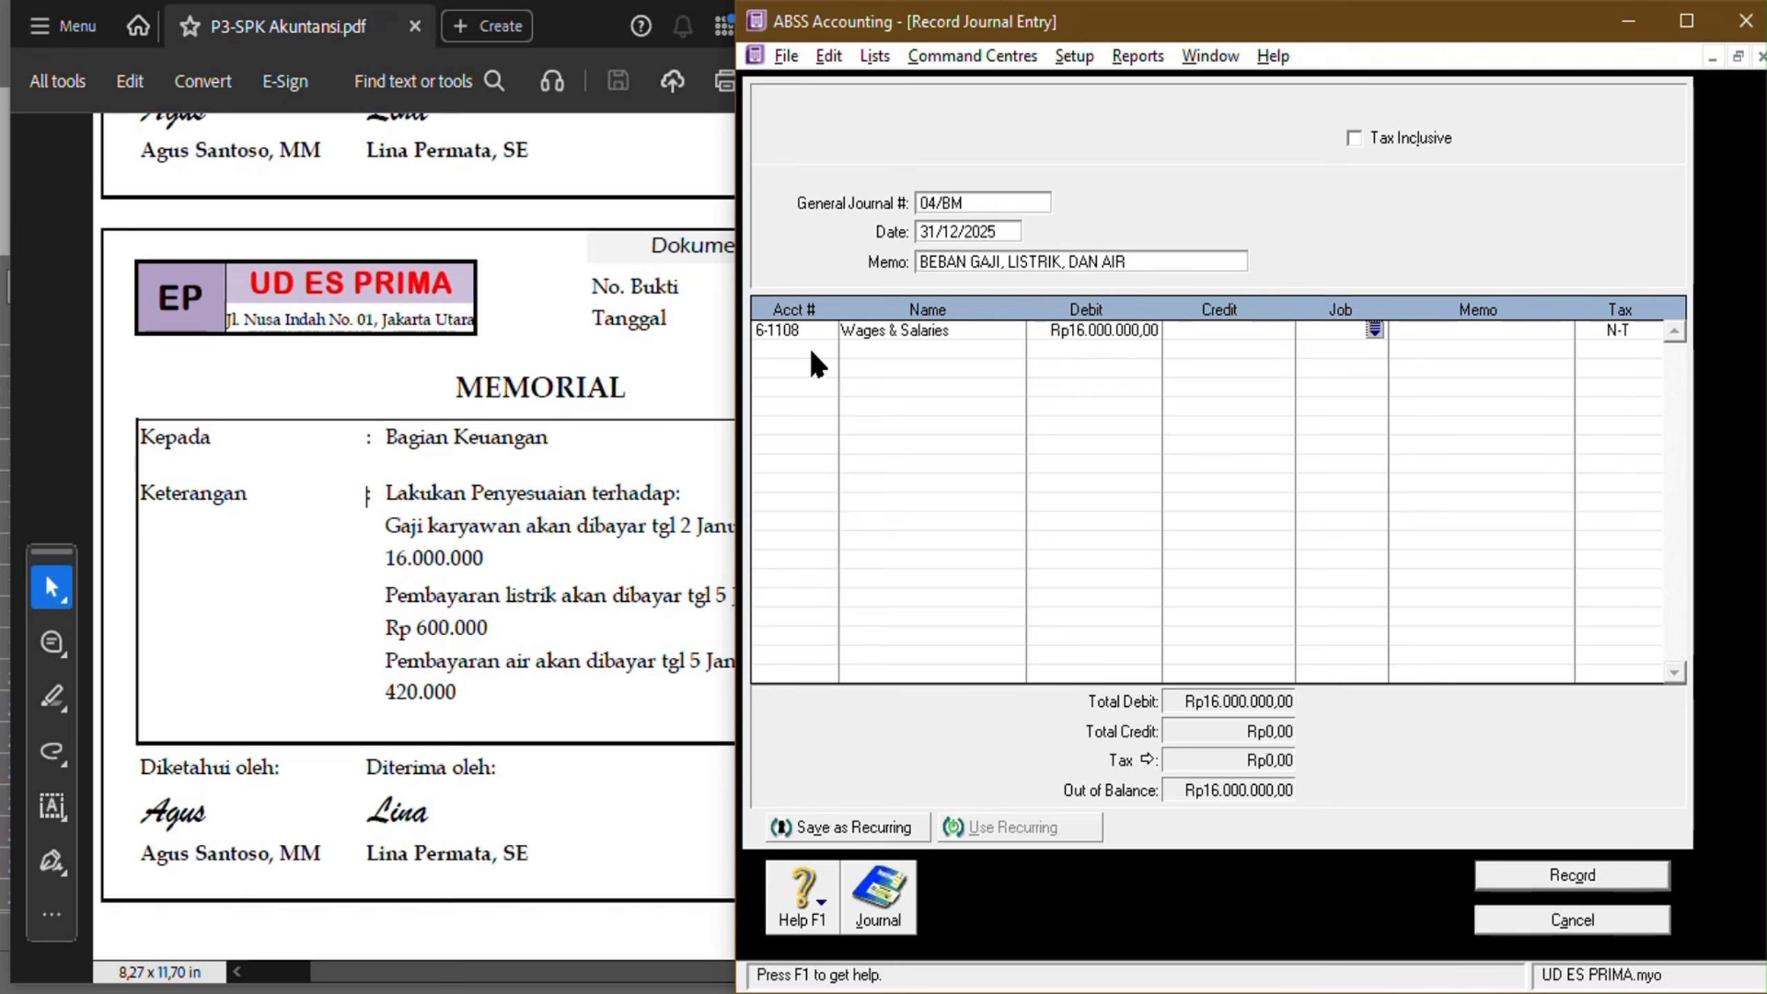
key(Tab)
key(Tab)
key(Tab)
Add a debit line of 1020000 to account 6-1101 Internet, Electricity & Water.
click(824, 347)
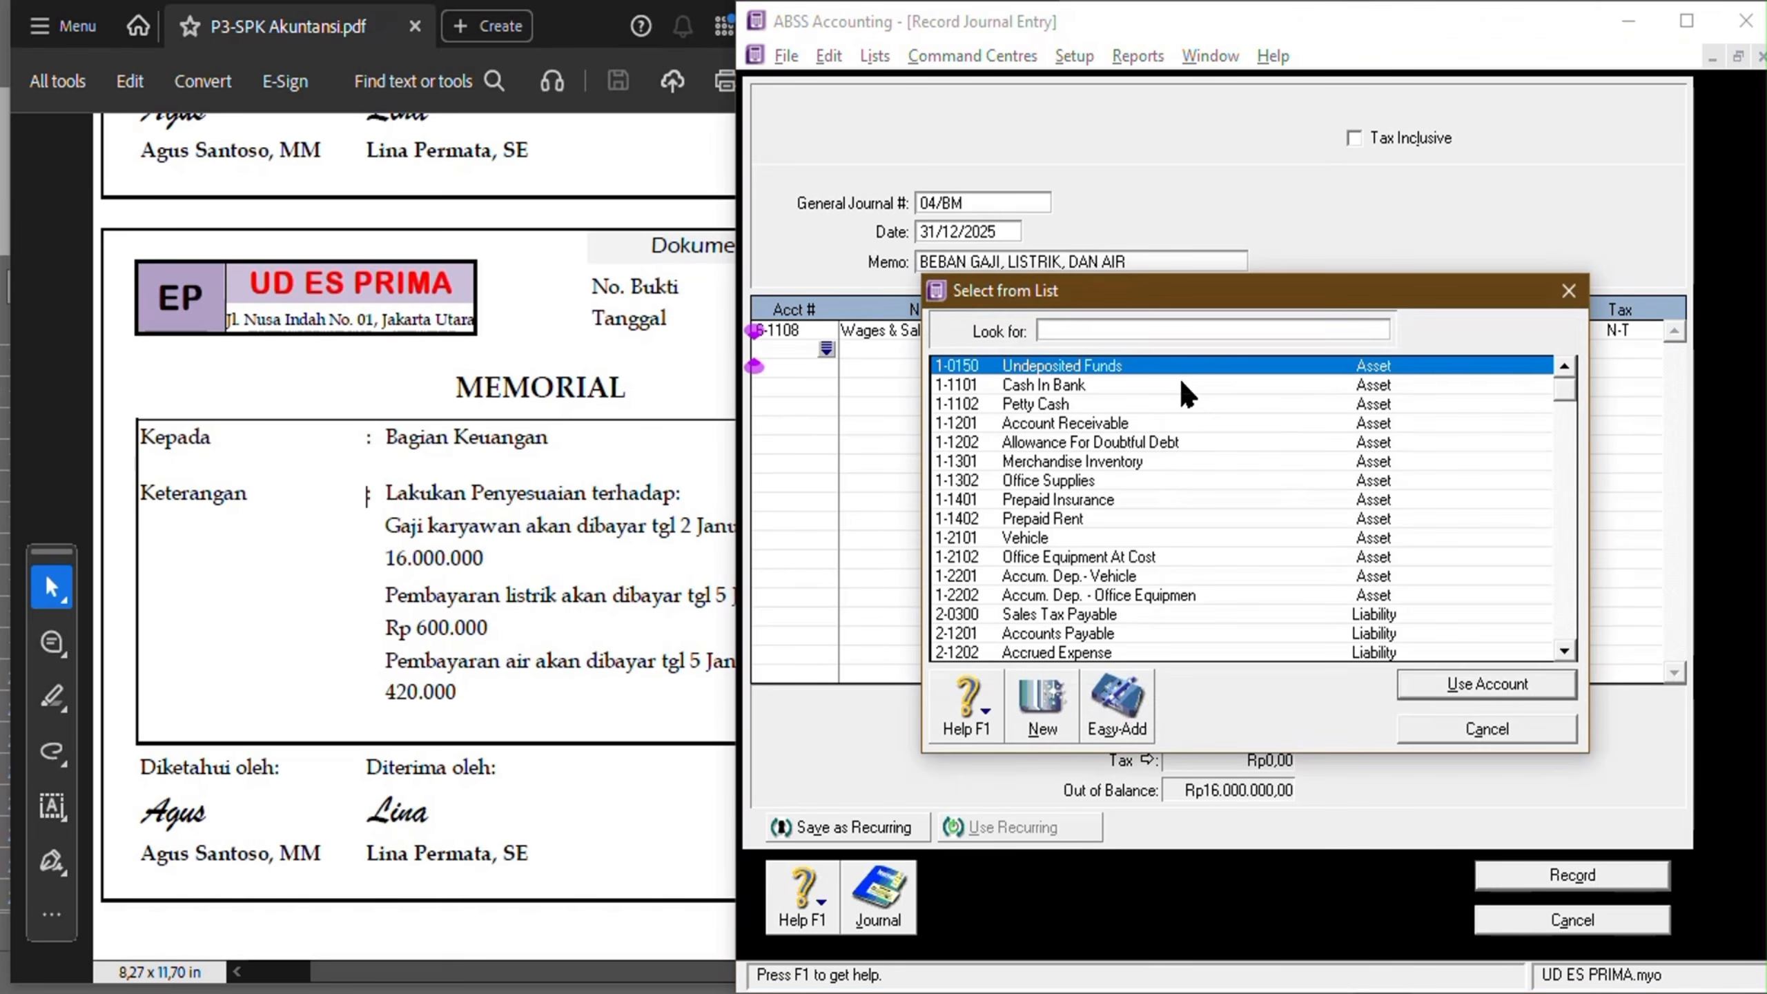
text(6)
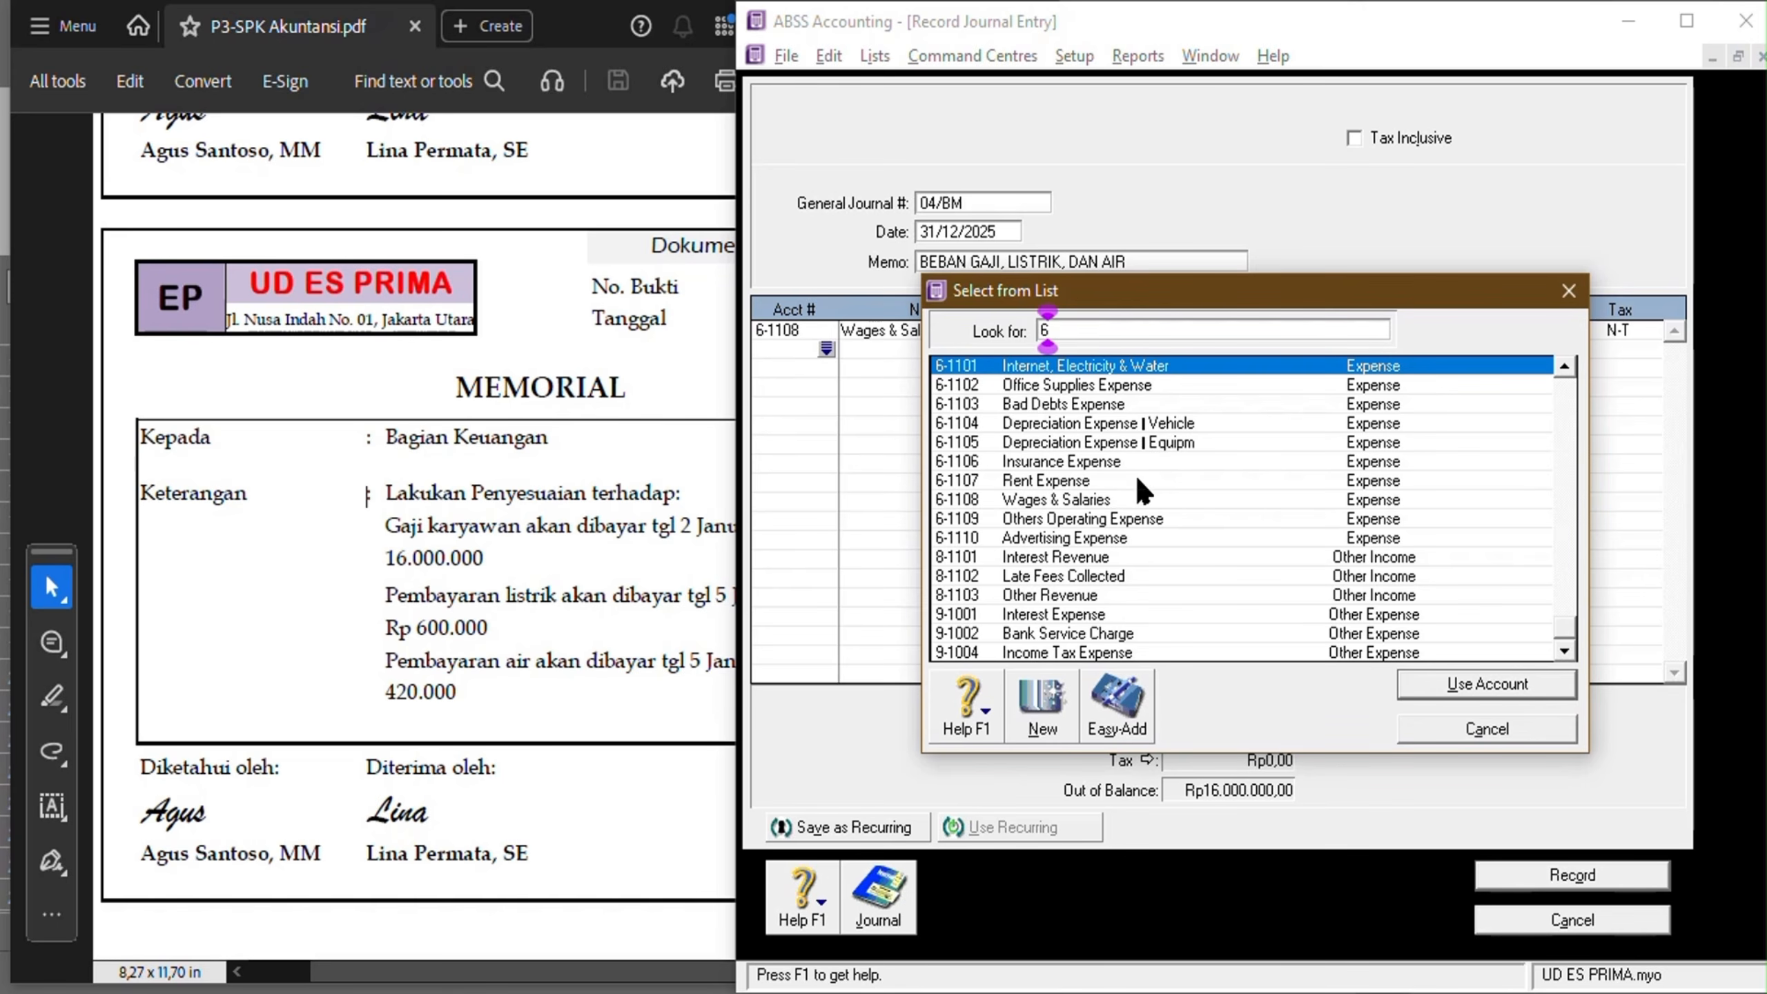
double_click(1197, 377)
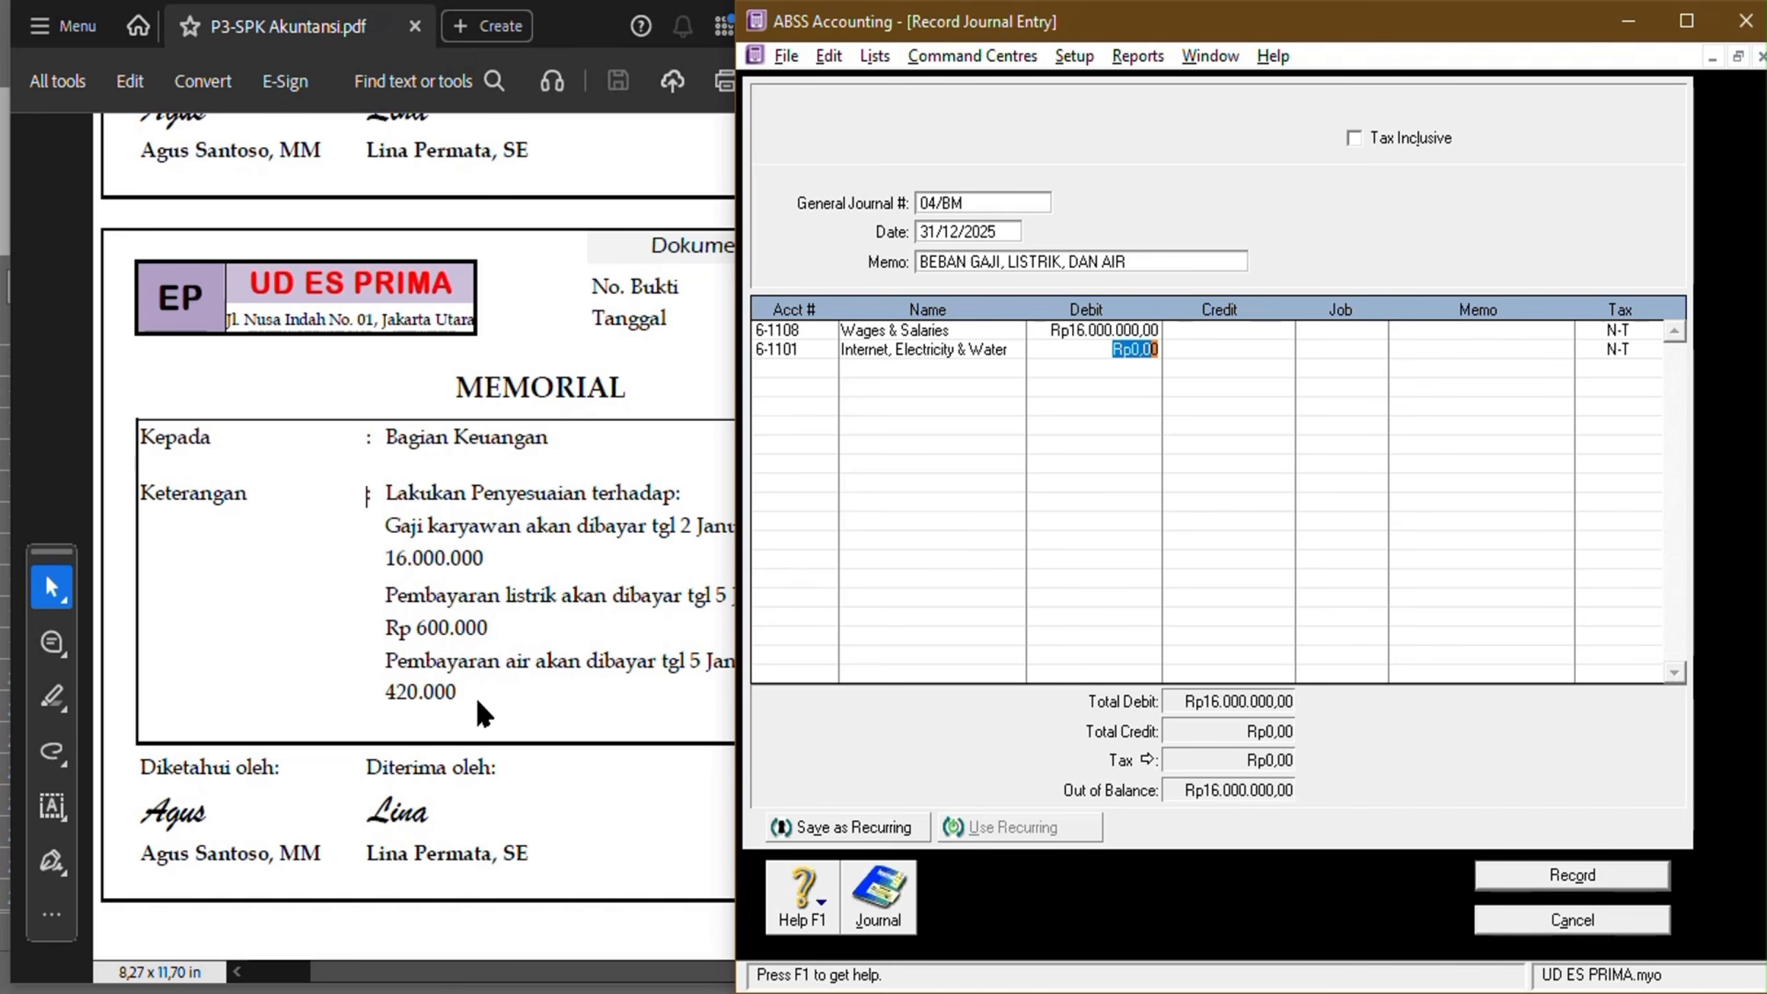
text(1.020.)
text(0000)
key(Tab)
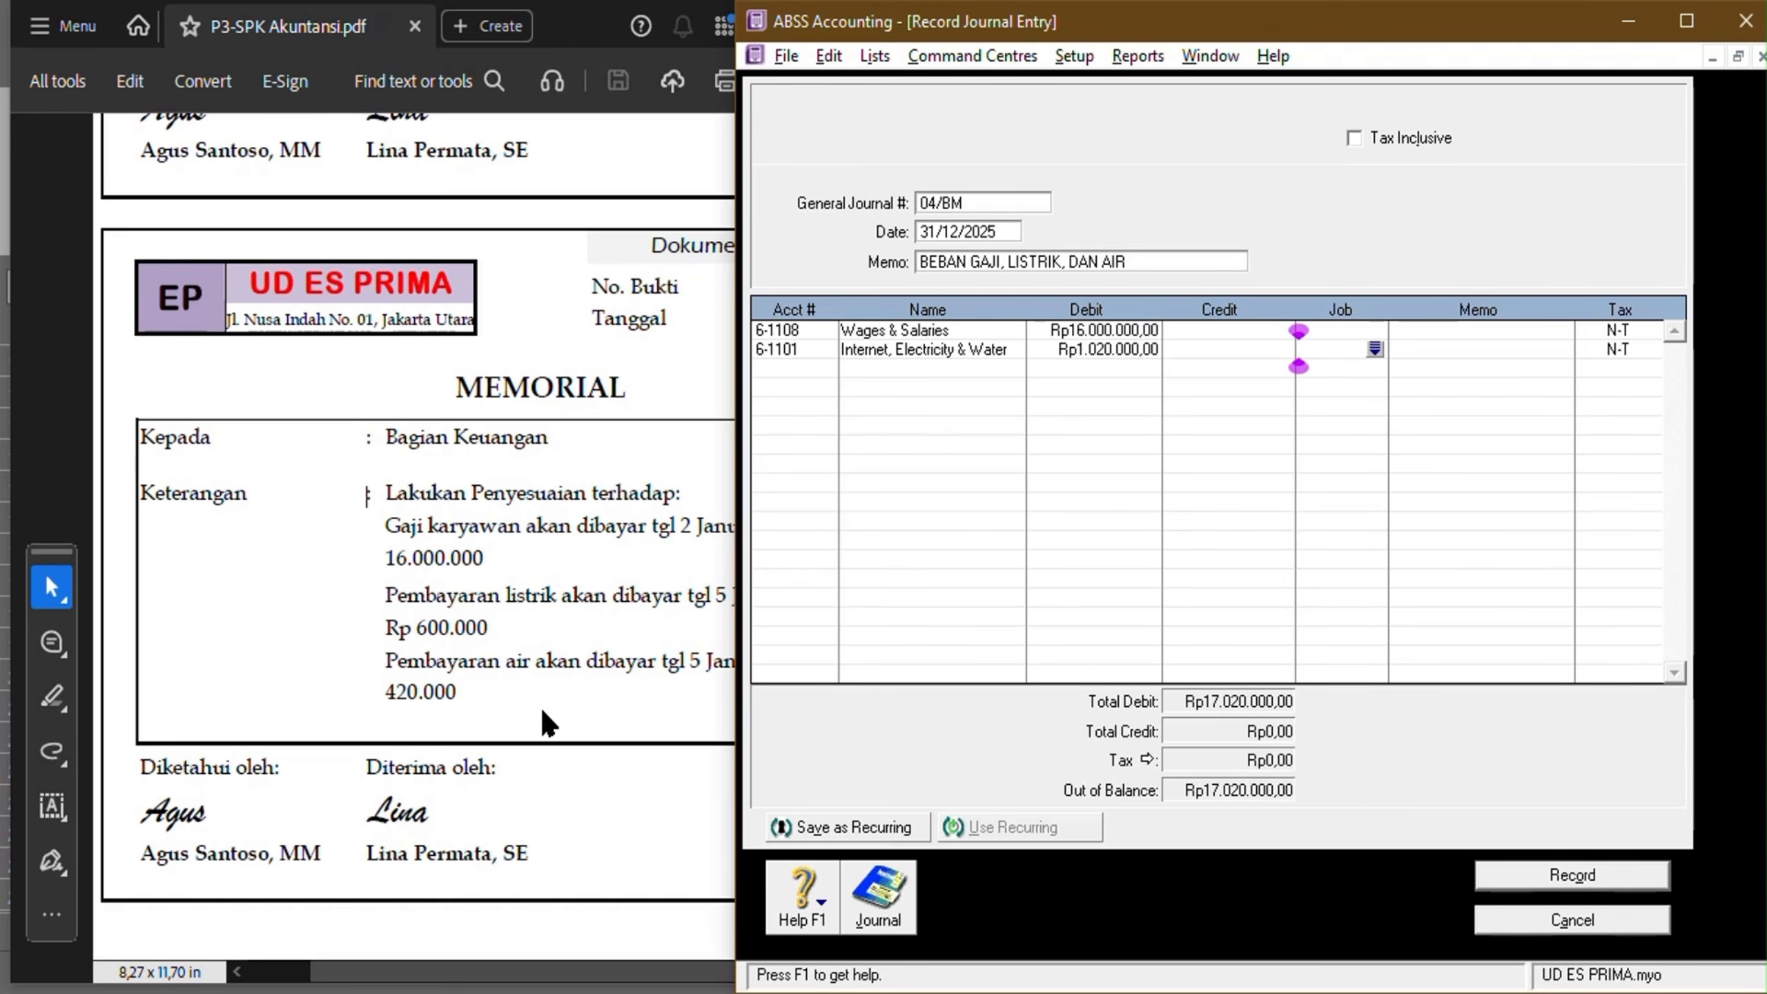
Add a credit line of 17020000 to account 2-1202 Accrued Expense.
click(790, 369)
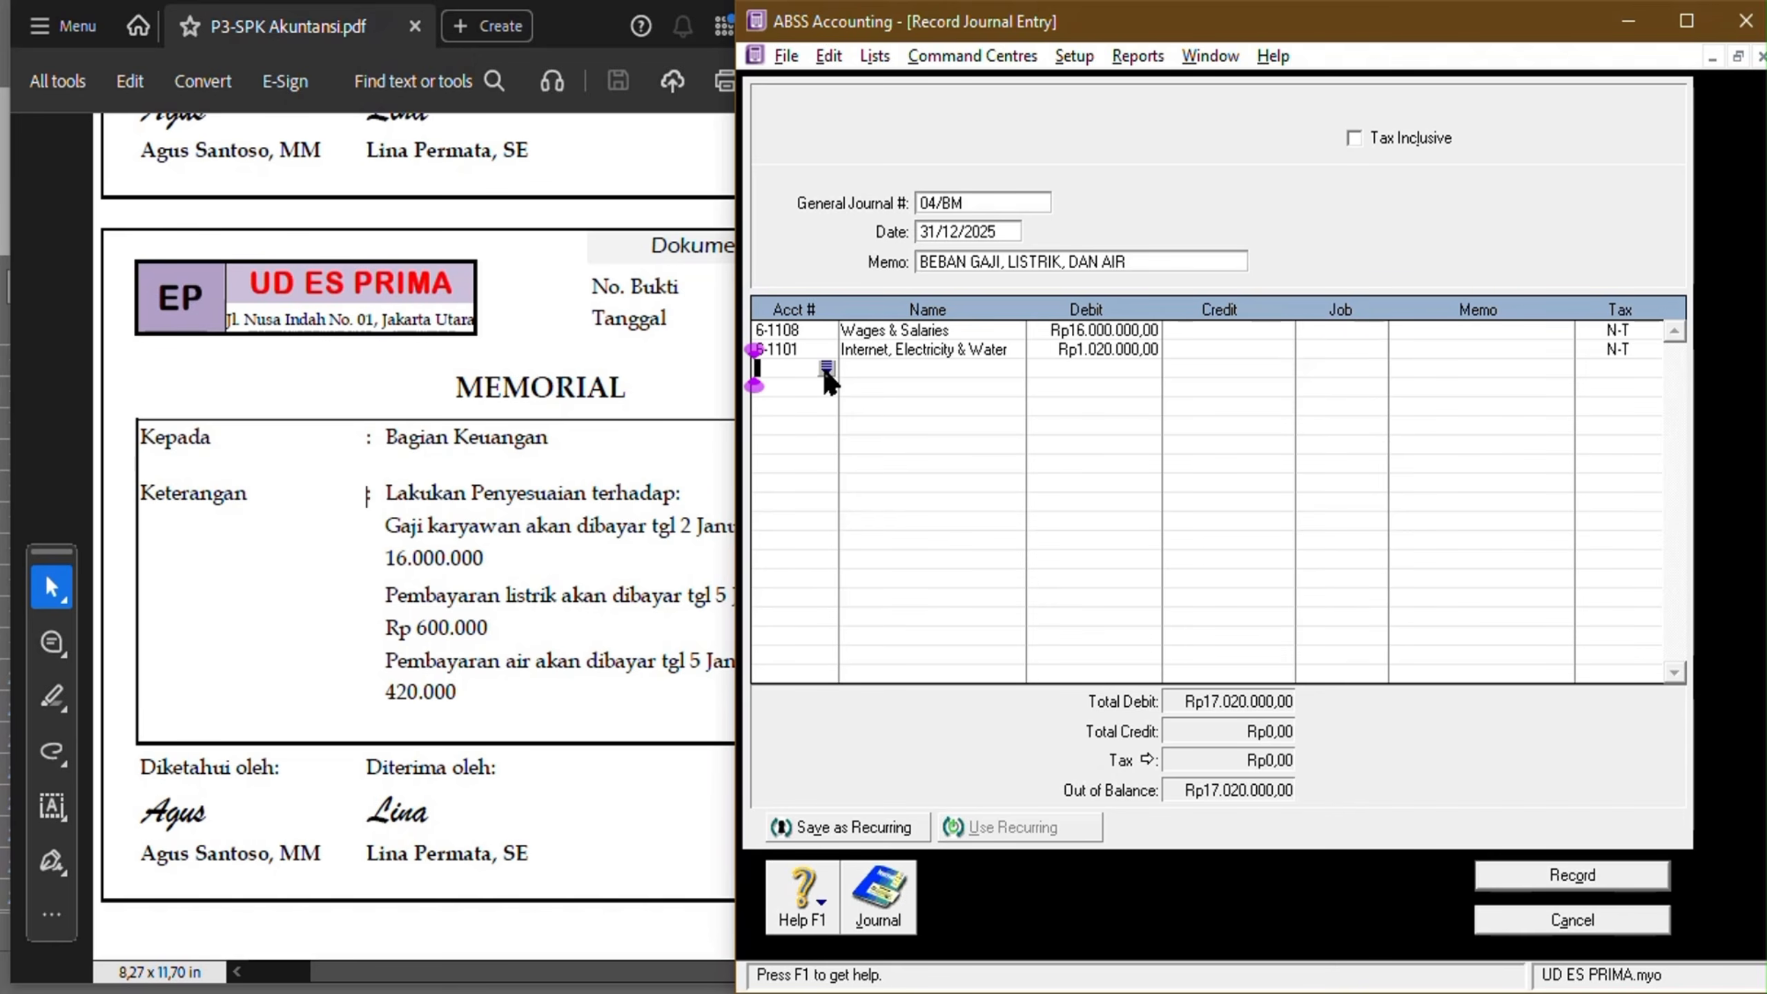
click(825, 371)
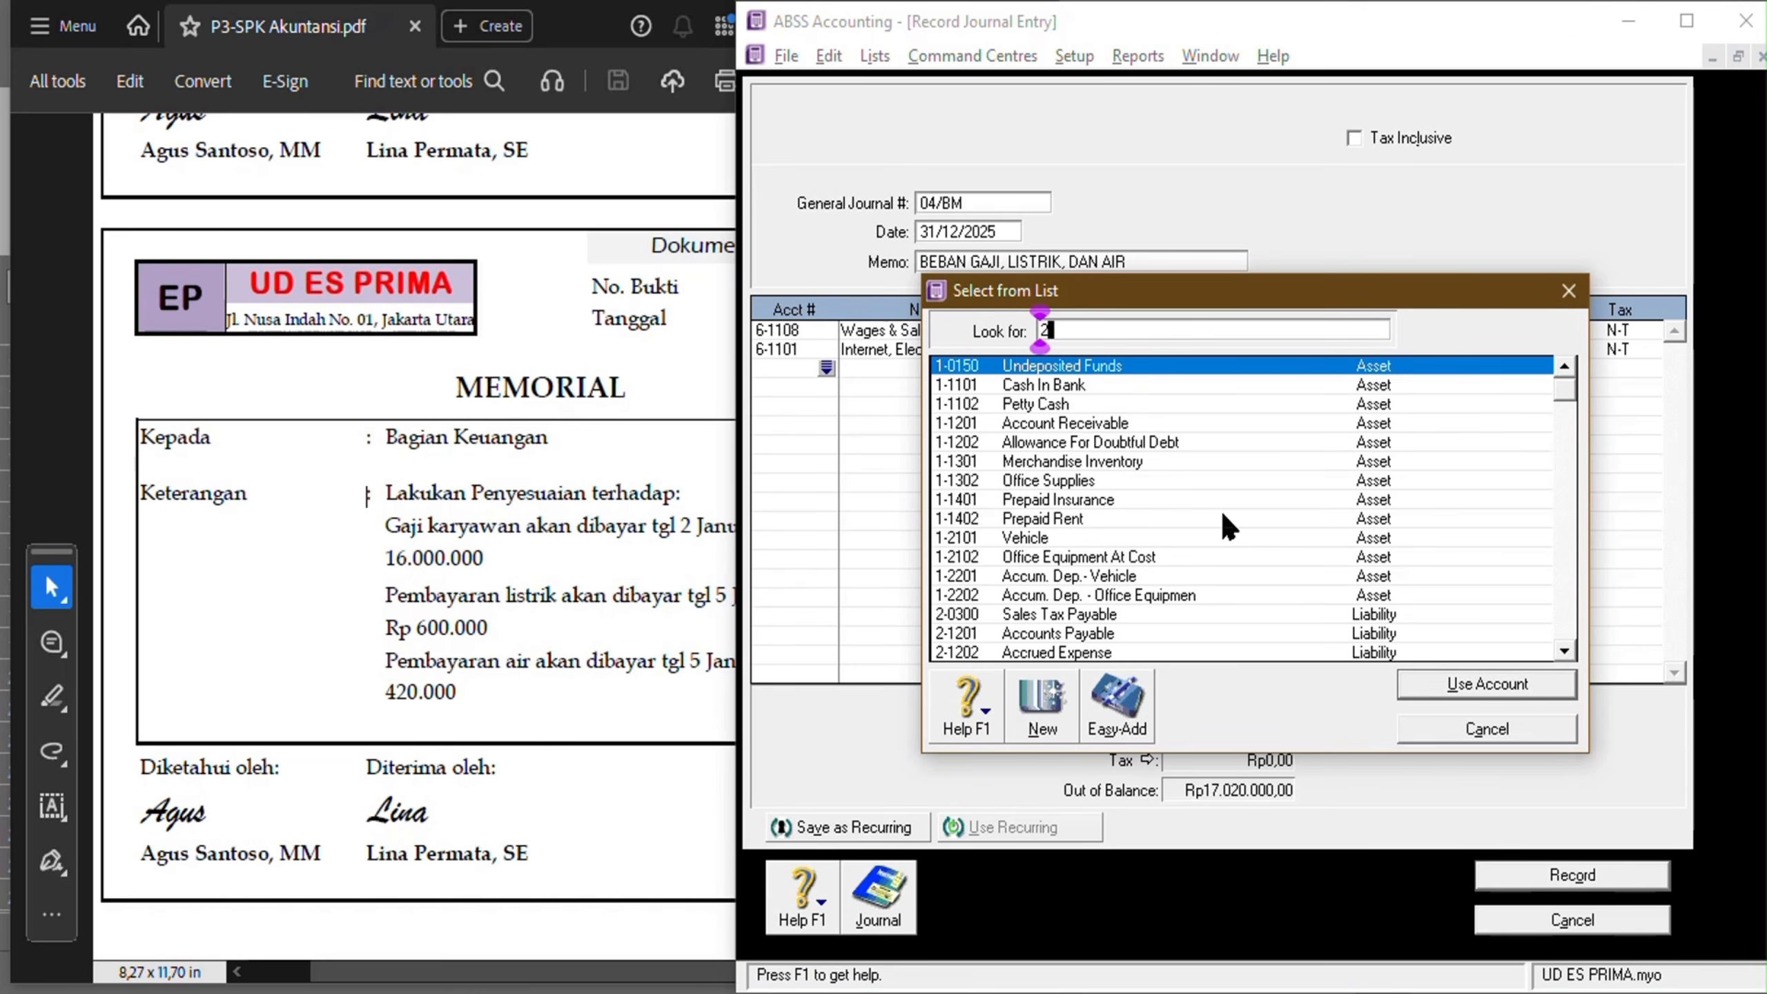
text(2)
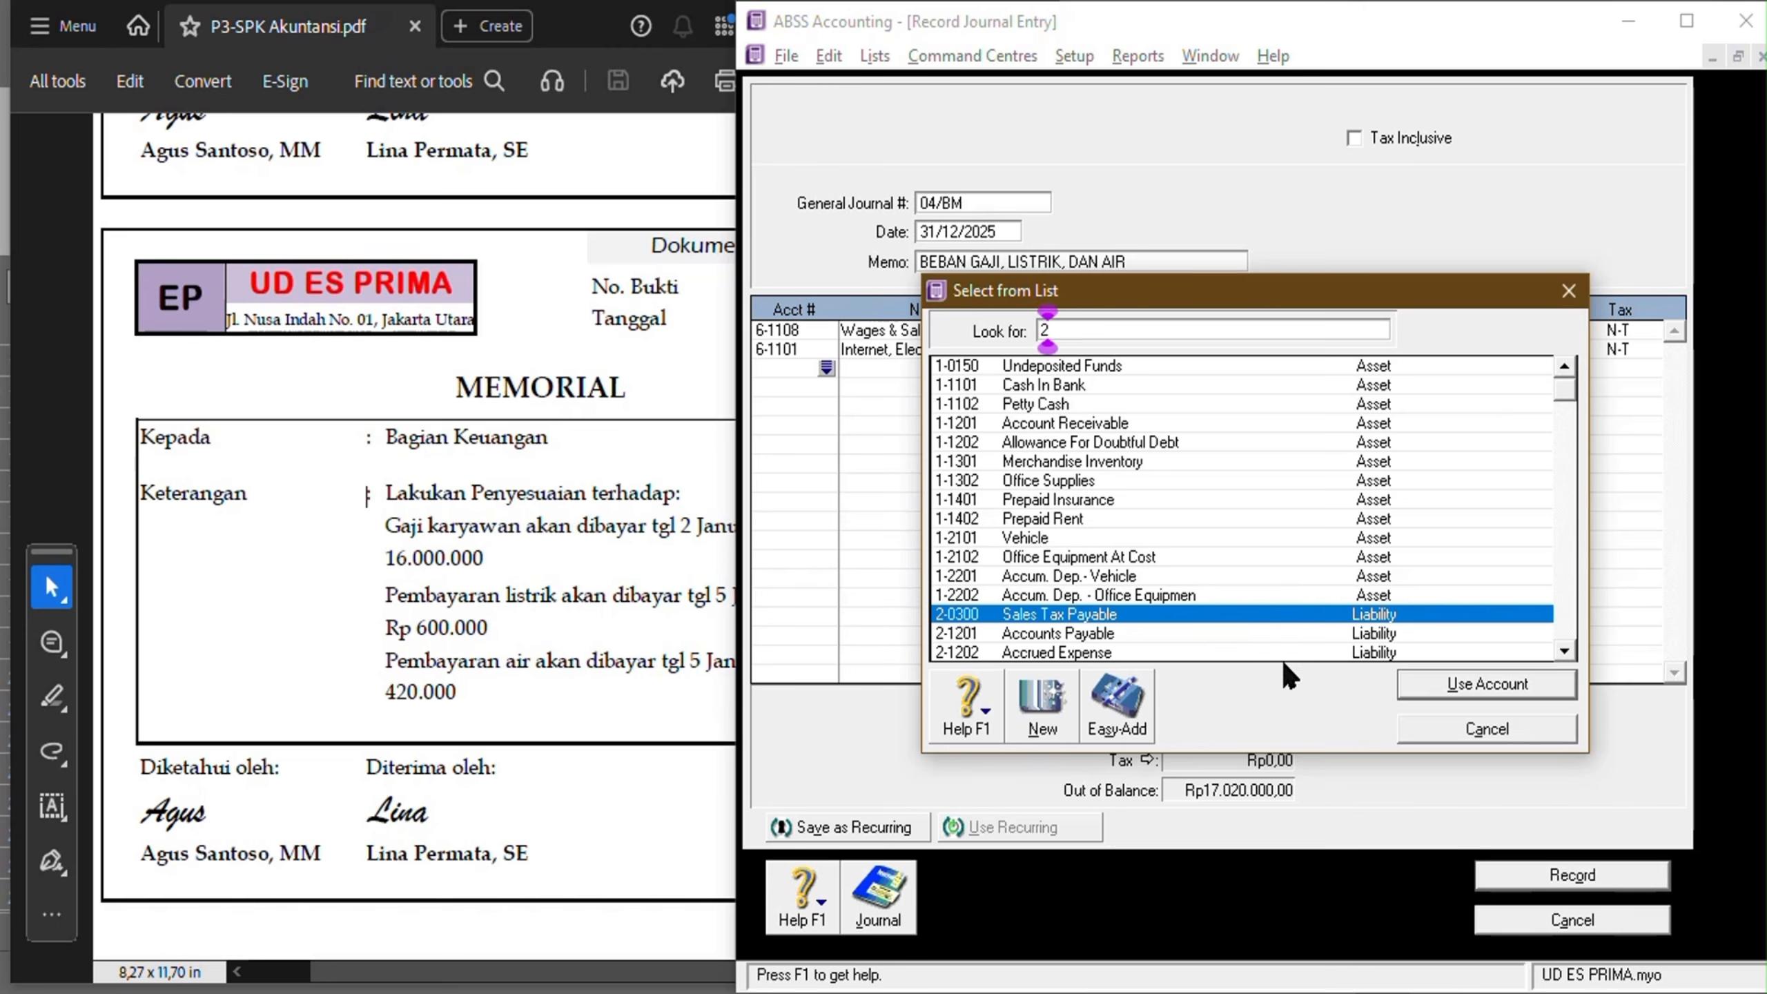
click(1058, 654)
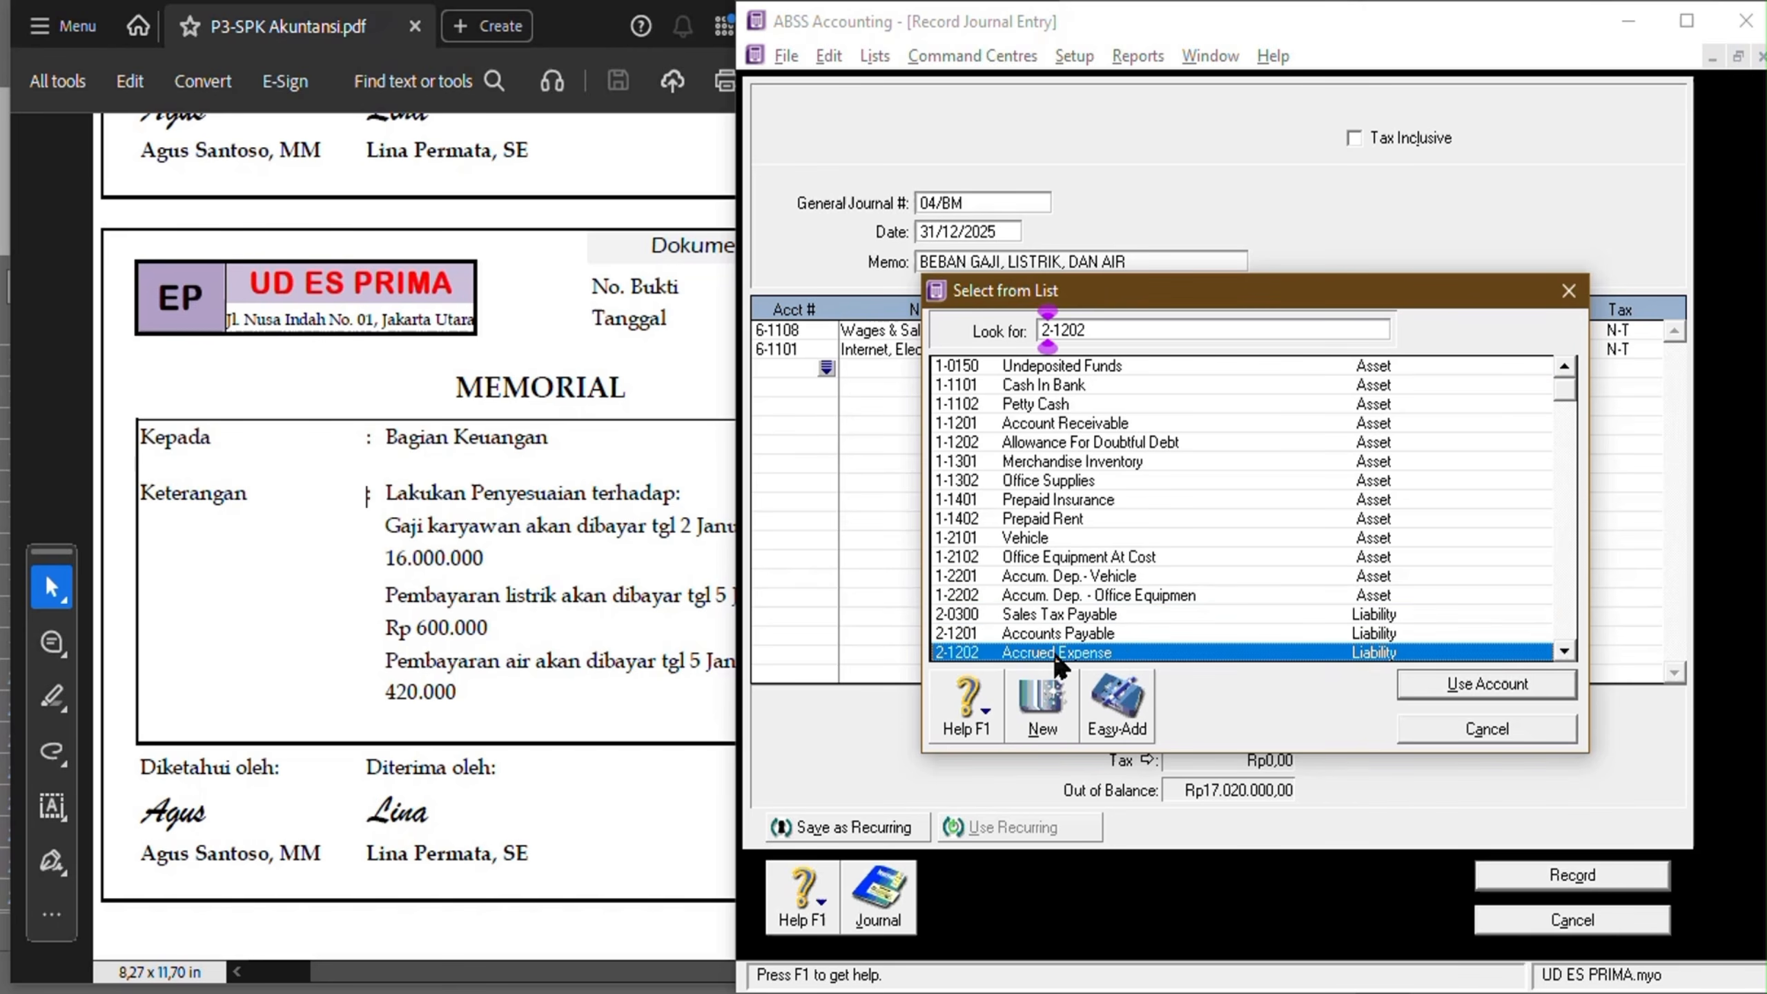
double_click(1124, 652)
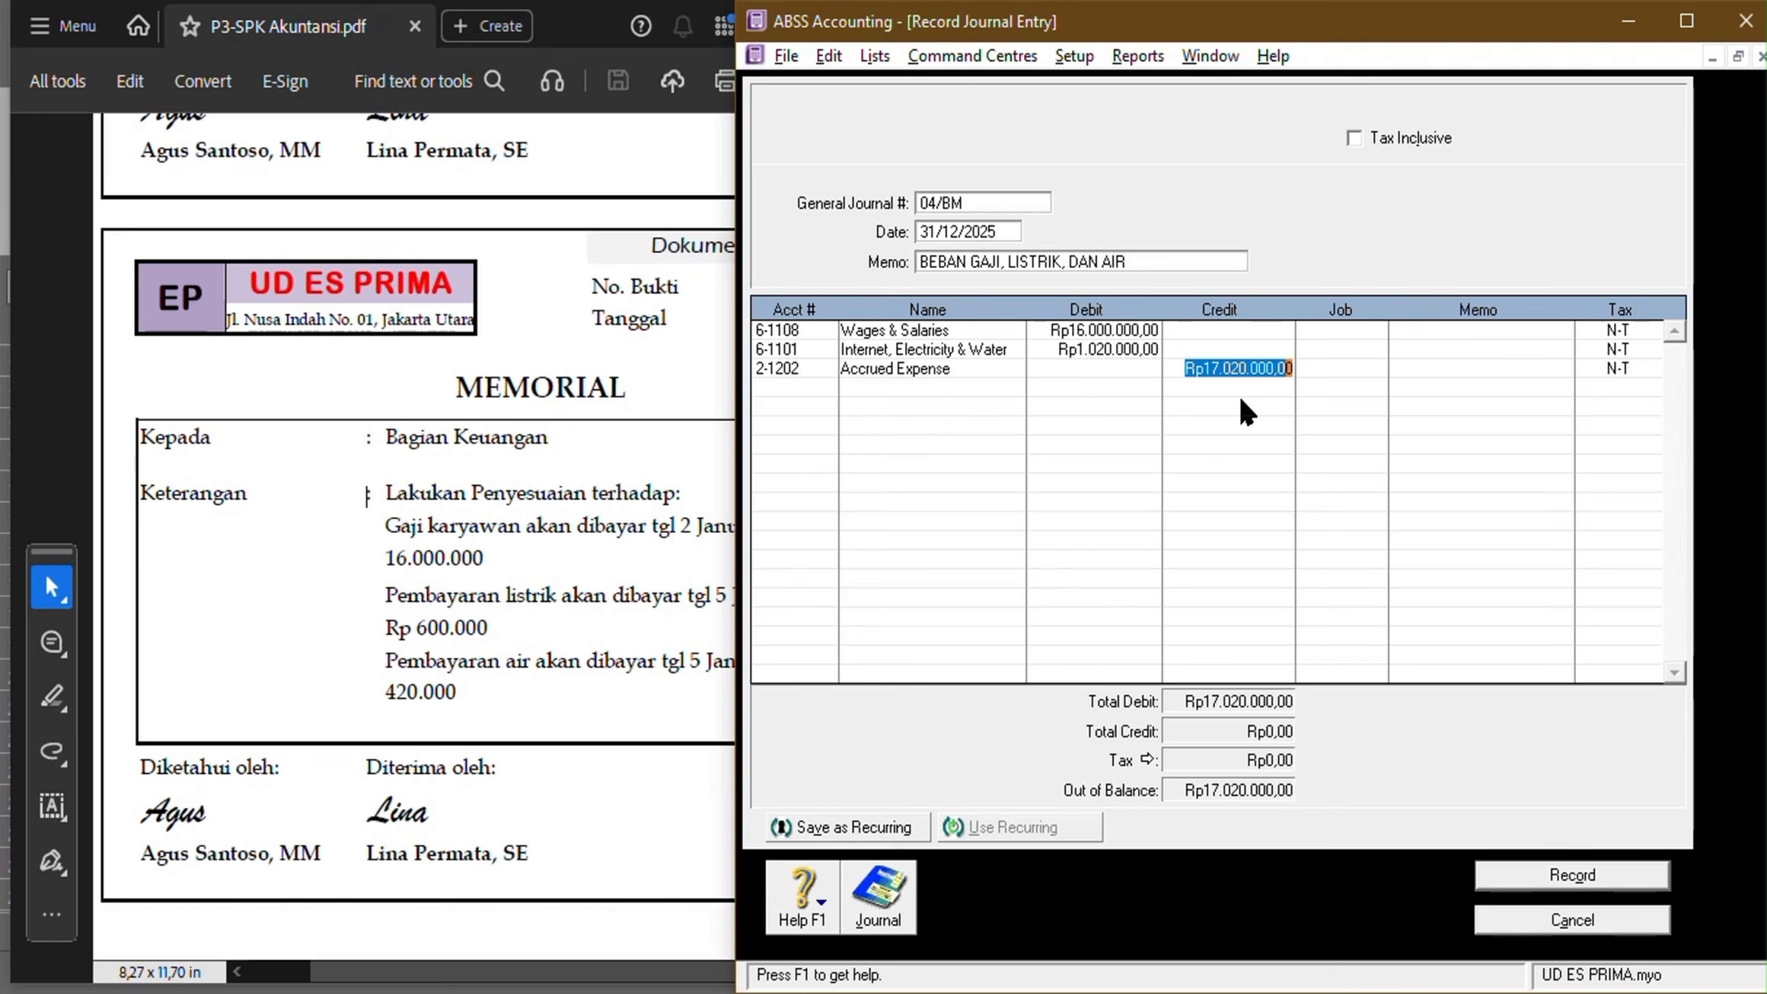
key(Tab)
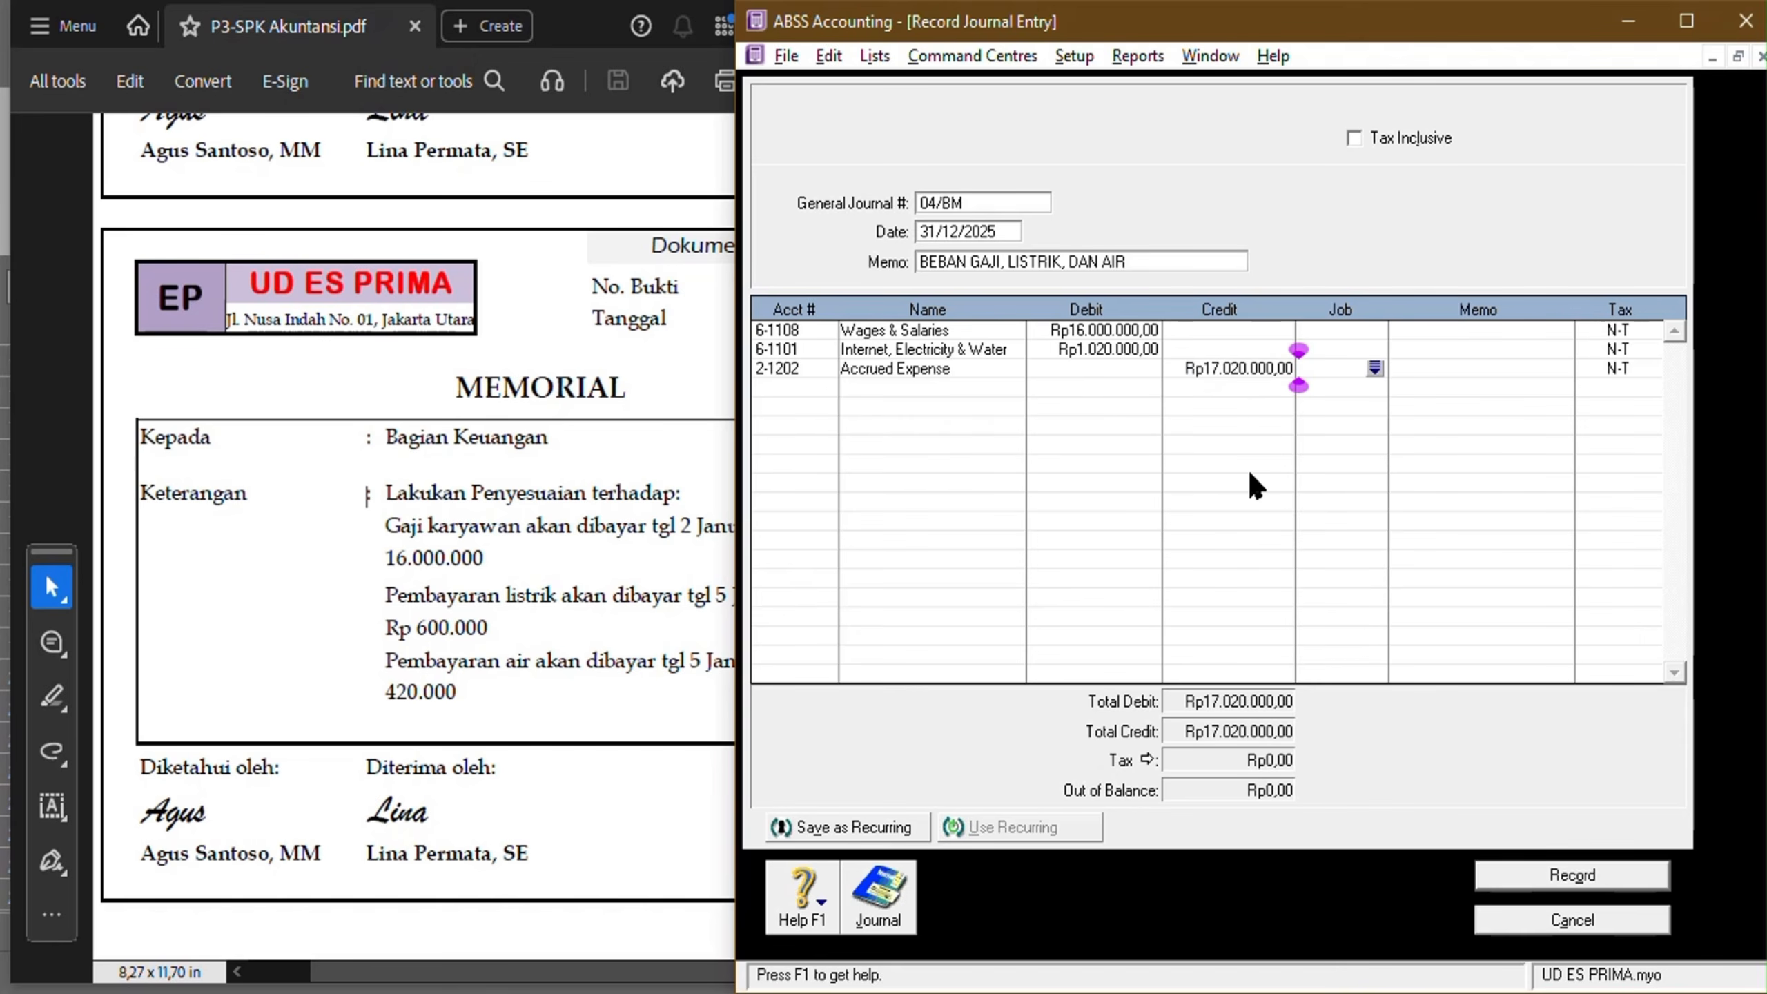
Compare the entry with memorial 04/BM in the PDF and record the journal entry.
click(303, 562)
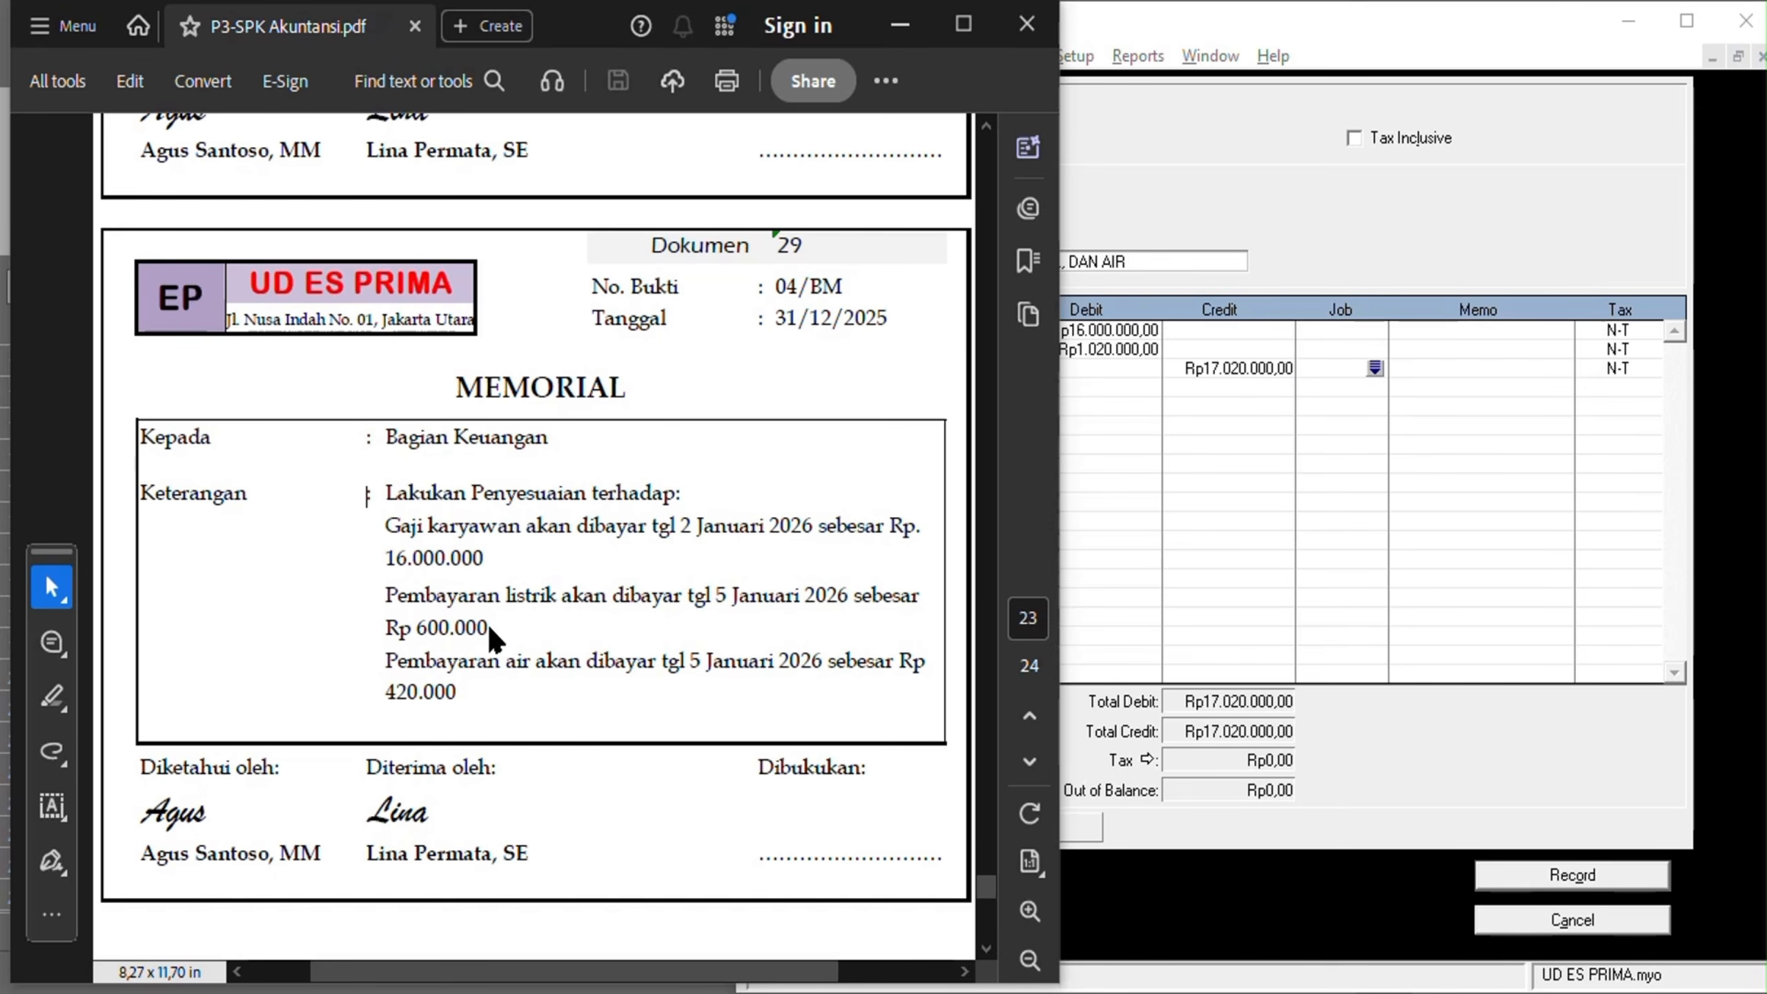
click(1354, 484)
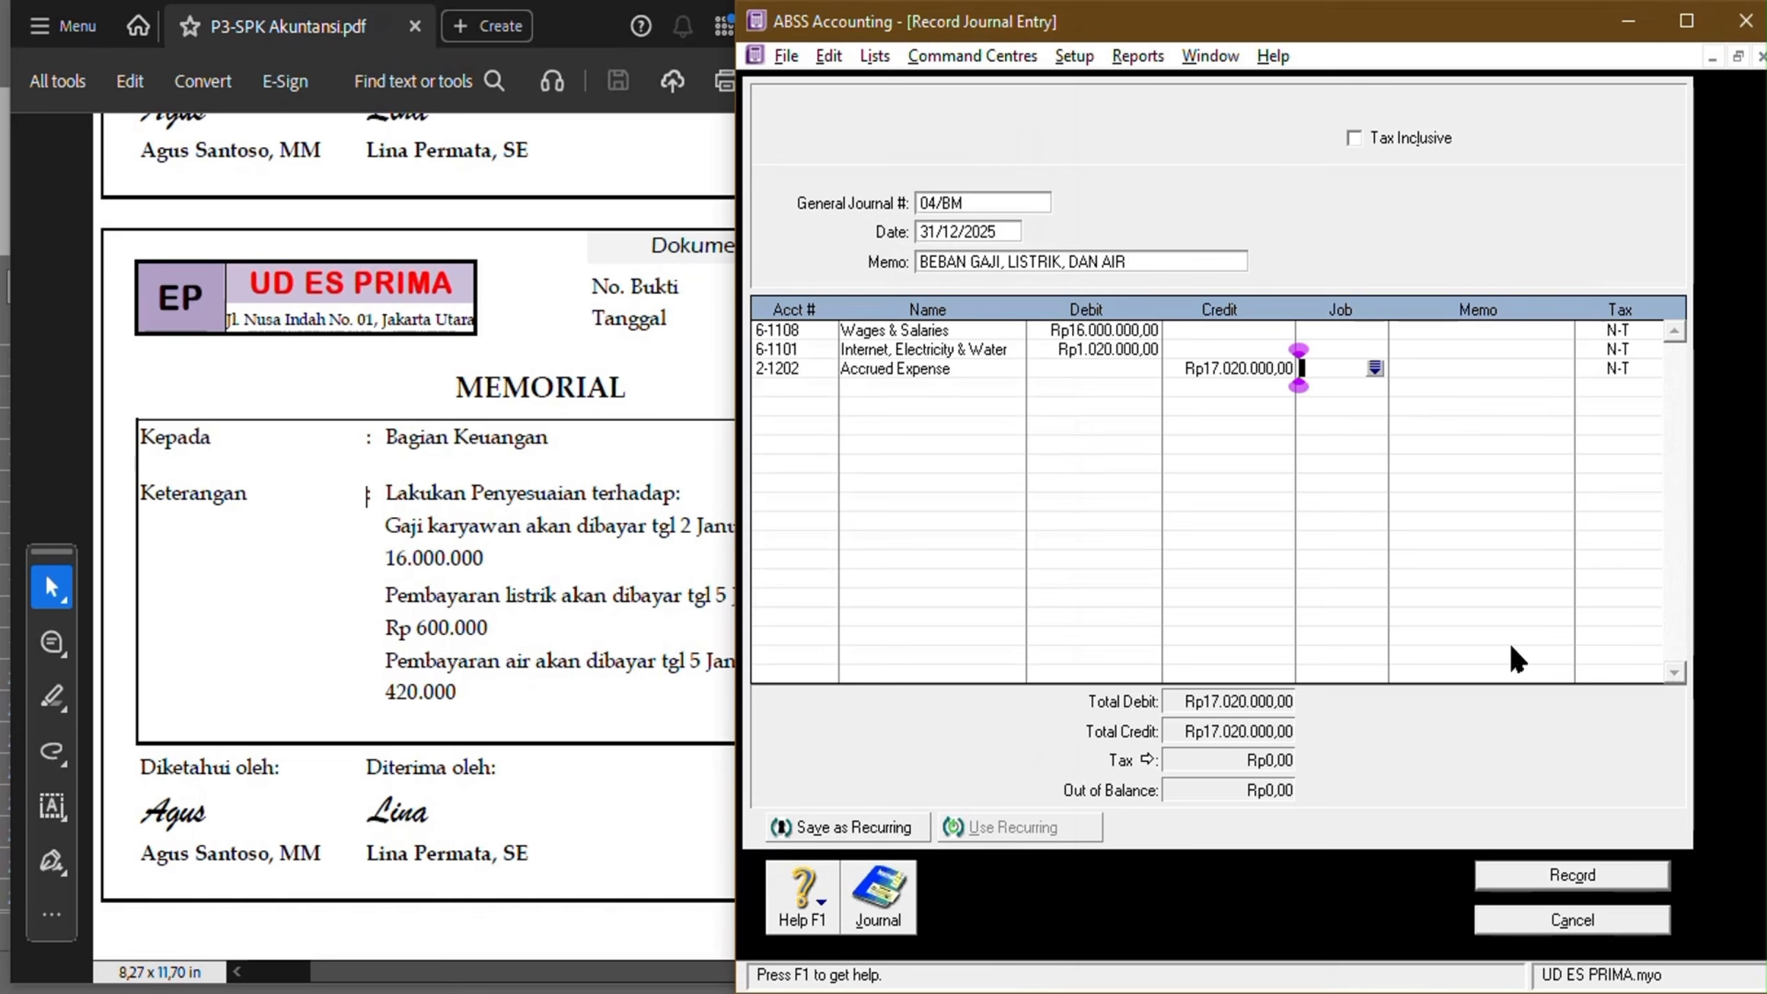
click(1586, 879)
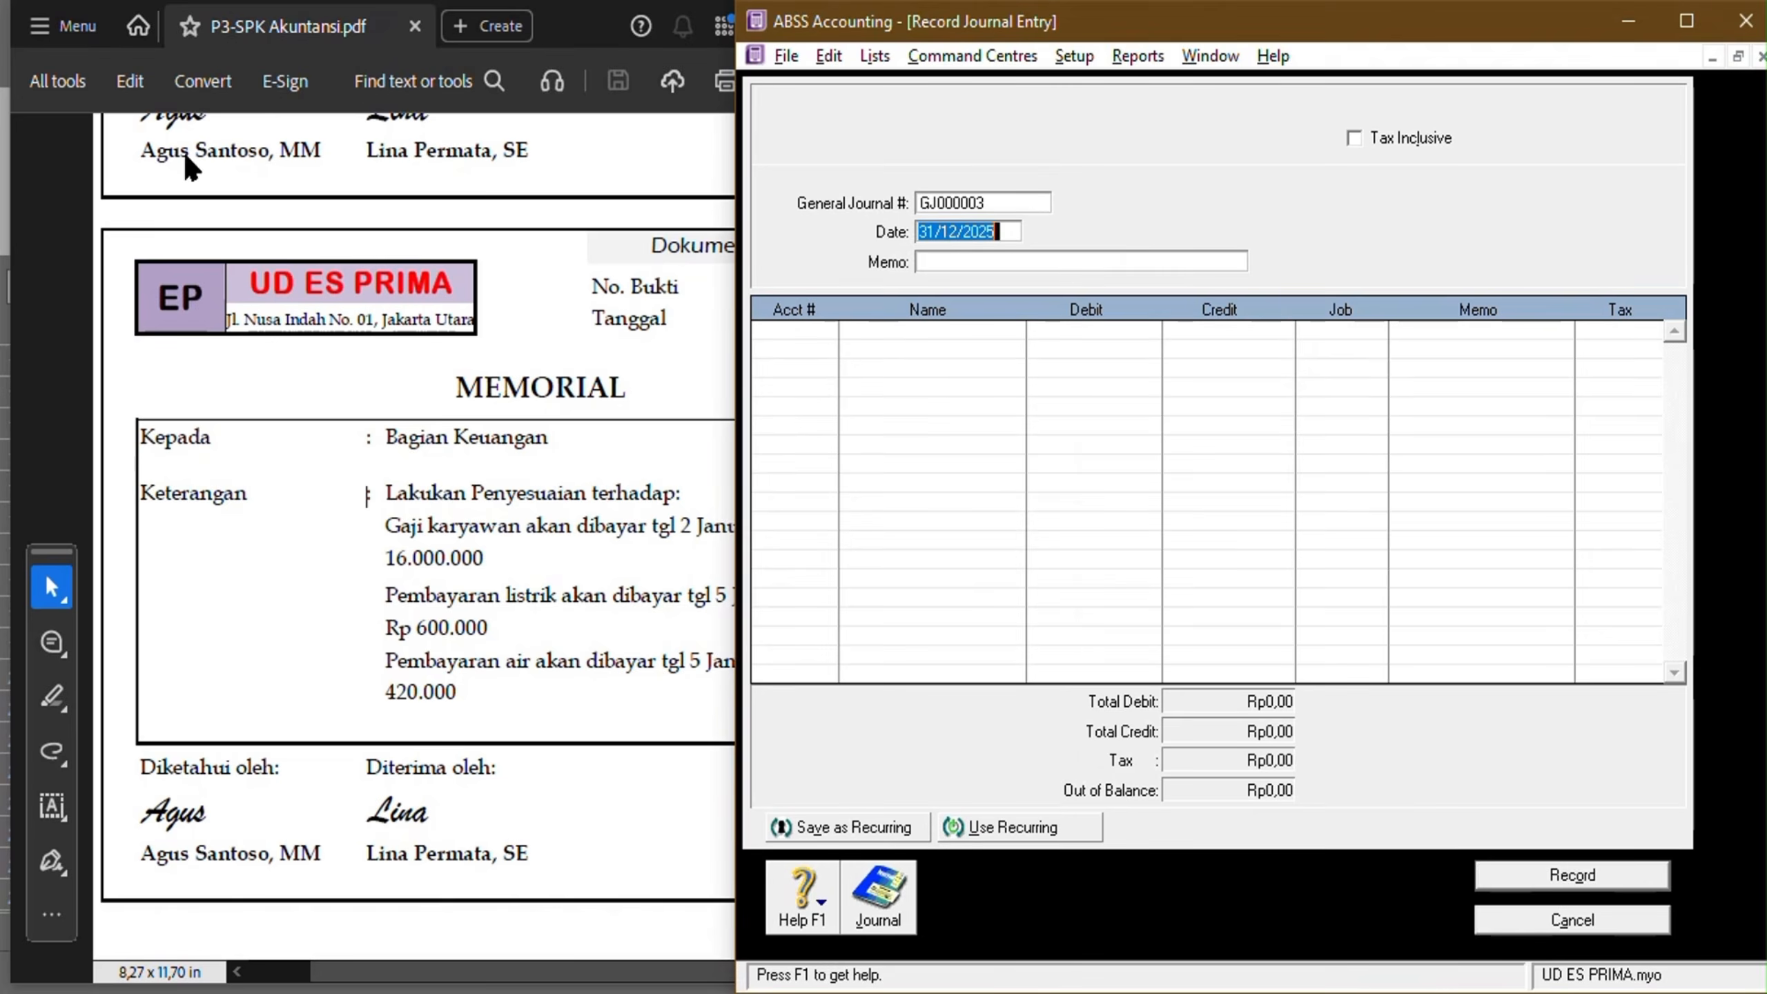
Examine memorial 05/BM (Dokumen 30) on the corporate income tax calculation in the SPK Akuntansi PDF.
click(360, 417)
scroll(448, 425, down, 10)
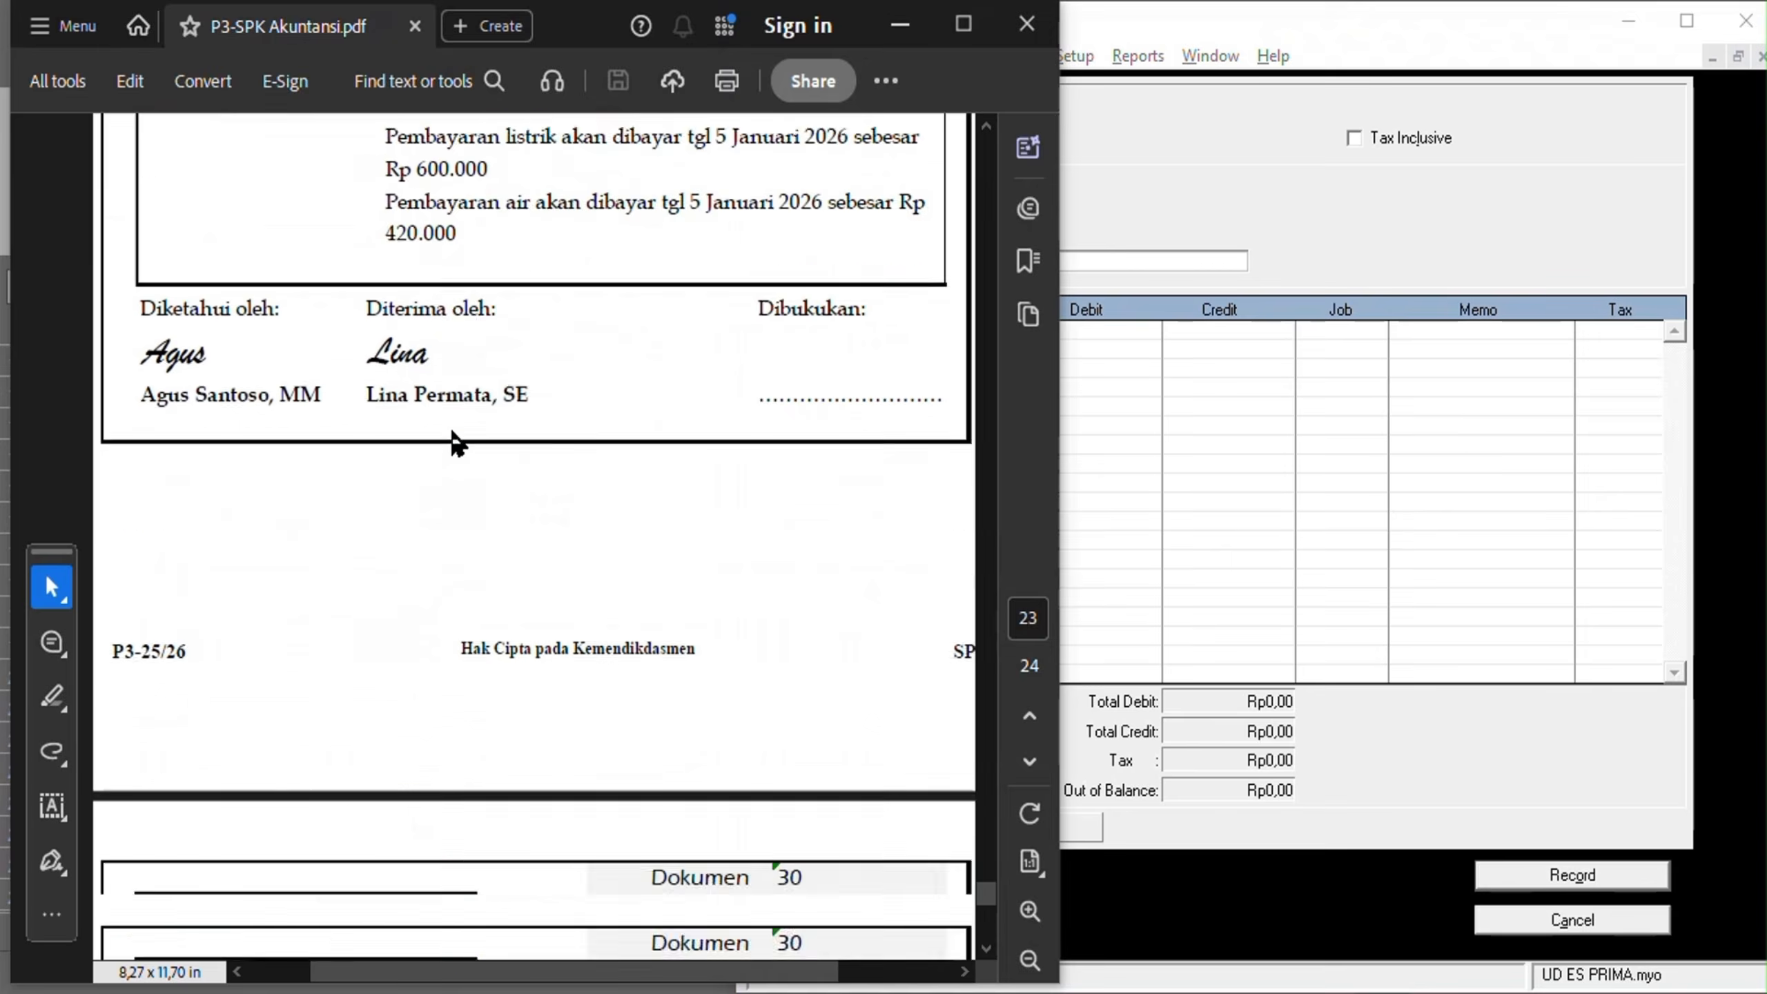
scroll(1005, 250, down, 5)
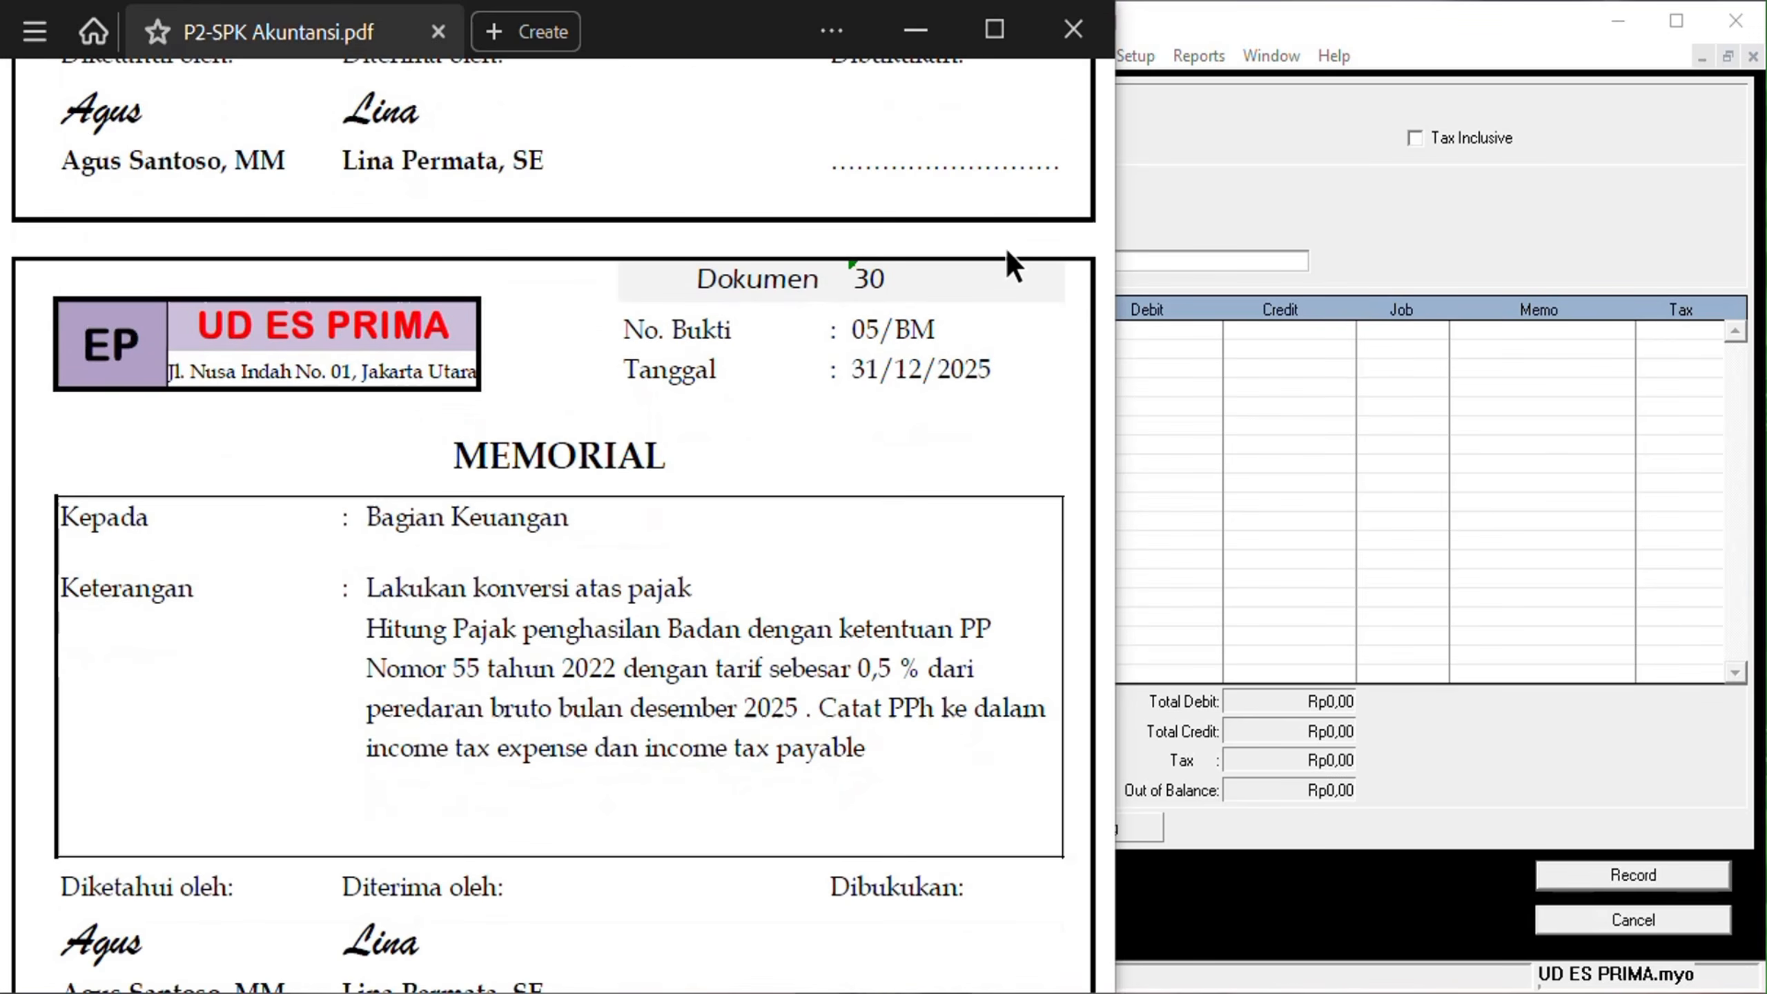
scroll(1013, 264, down, 2)
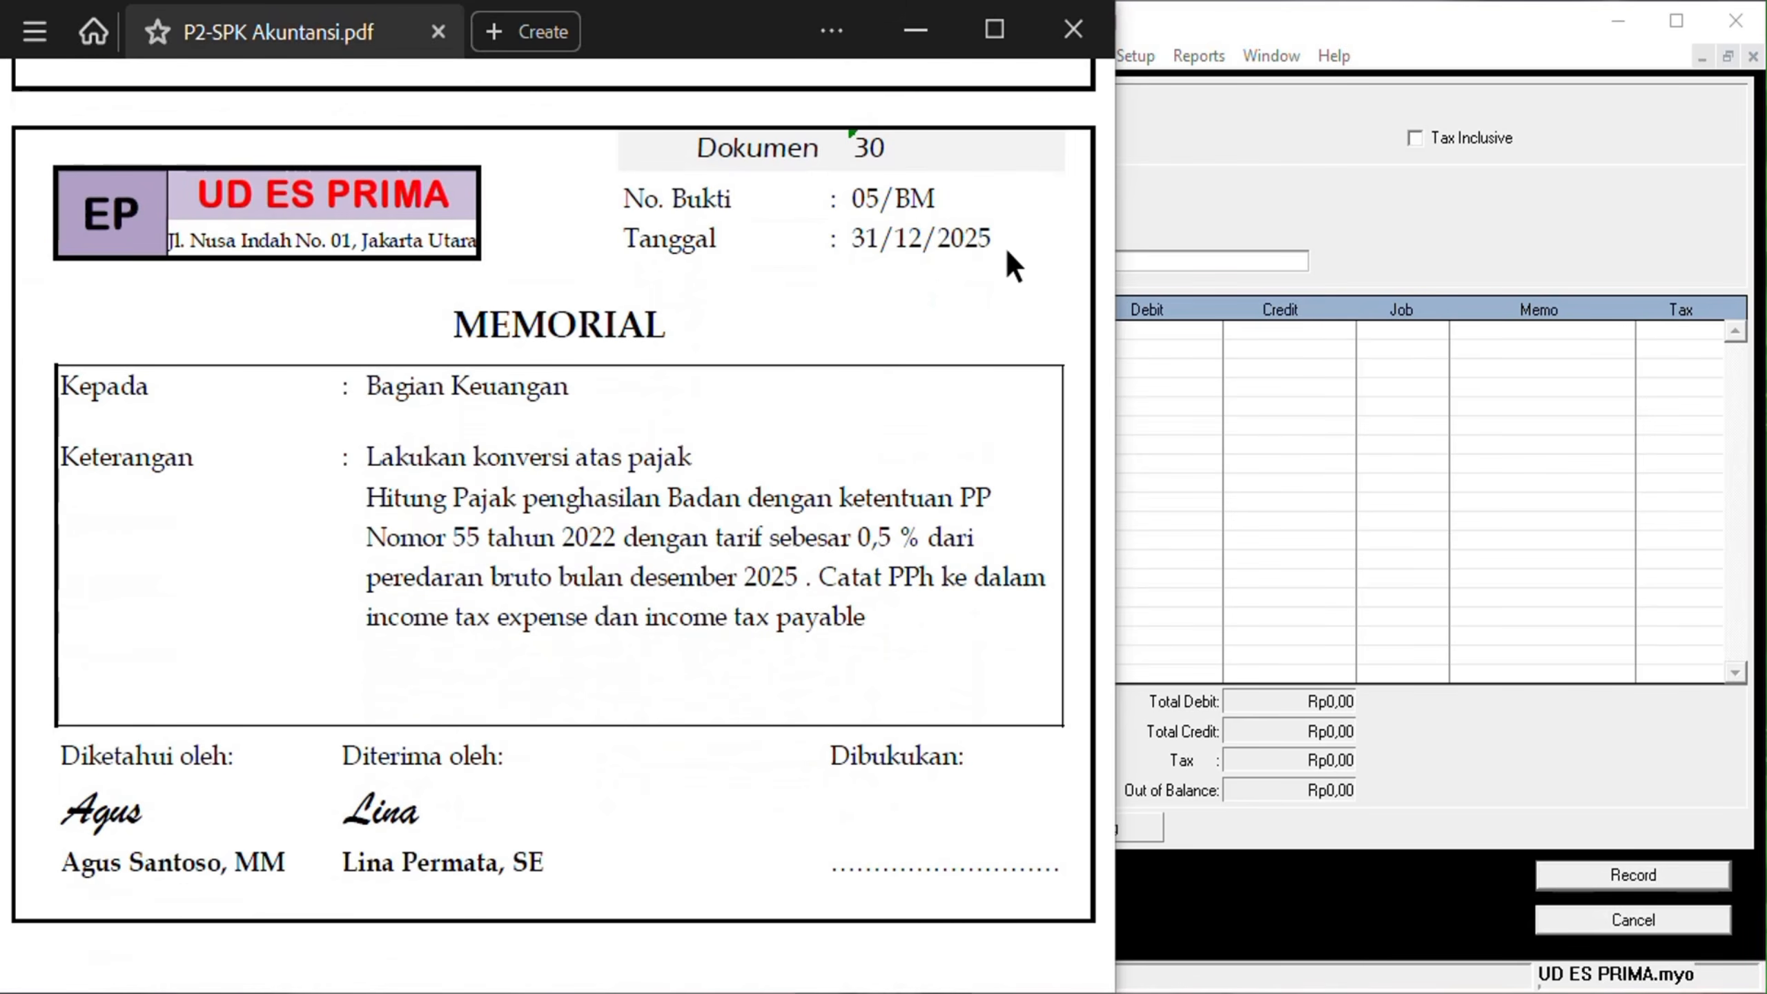
scroll(997, 251, down, 1)
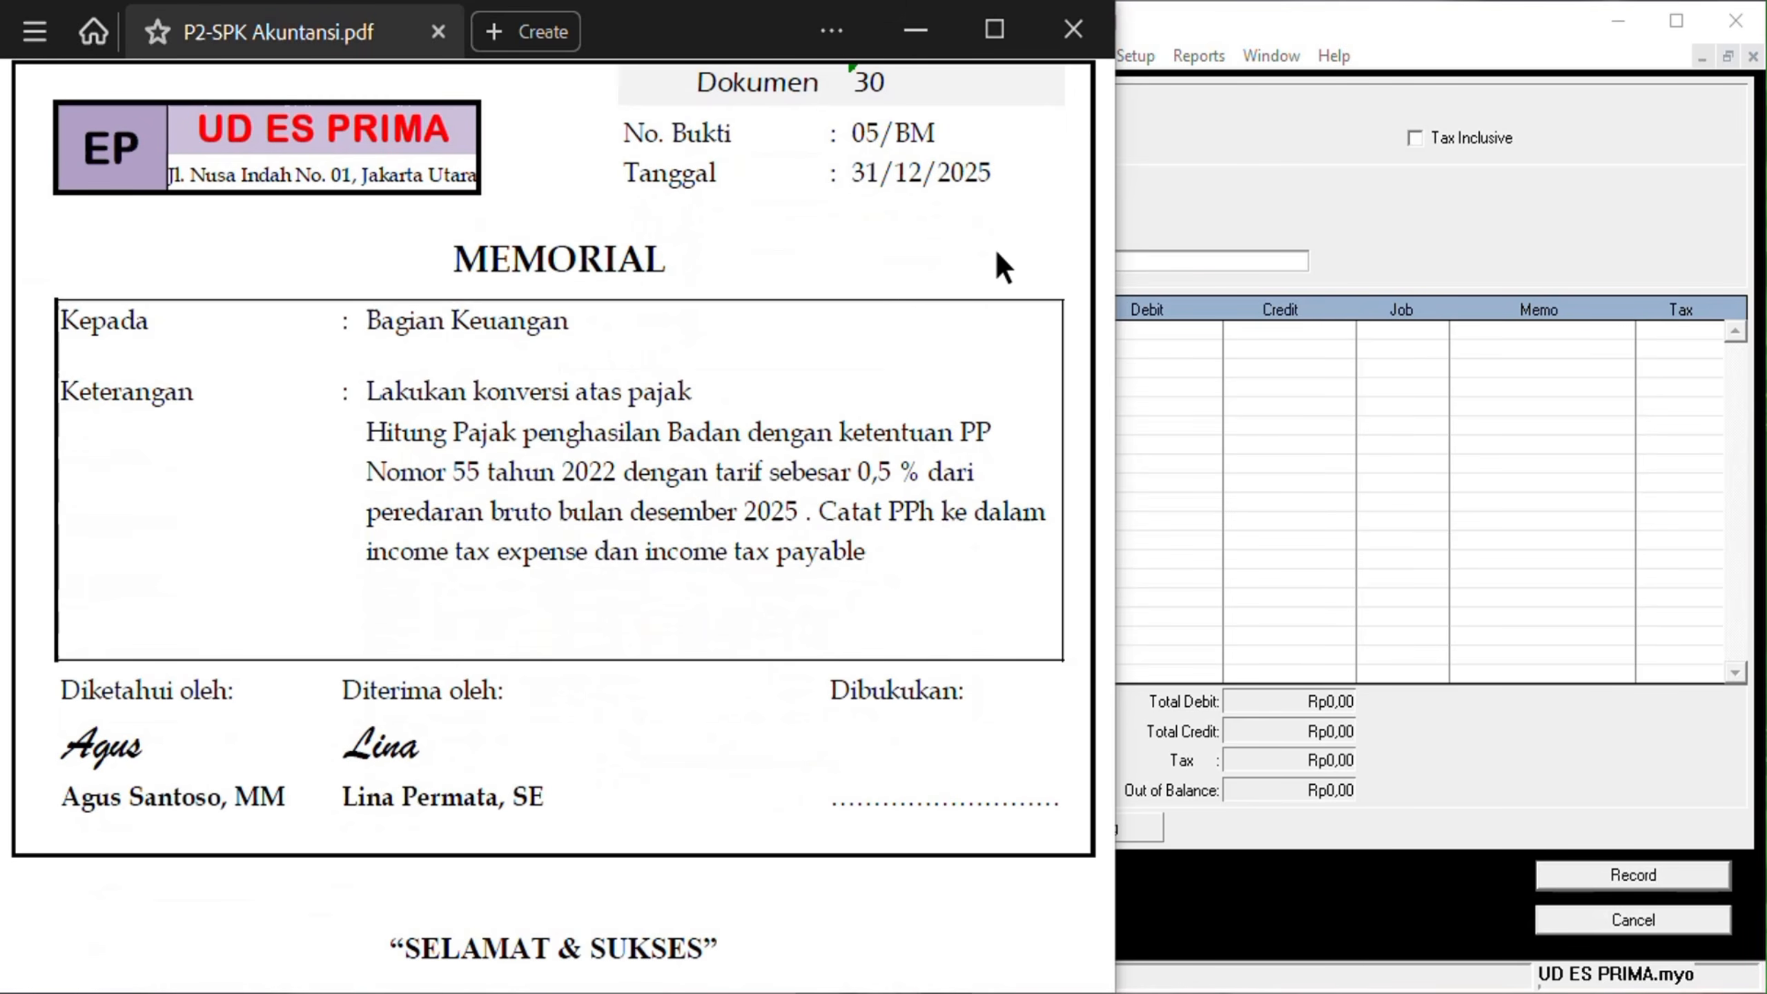
scroll(995, 247, up, 1)
scroll(994, 247, down, 1)
scroll(995, 250, up, 1)
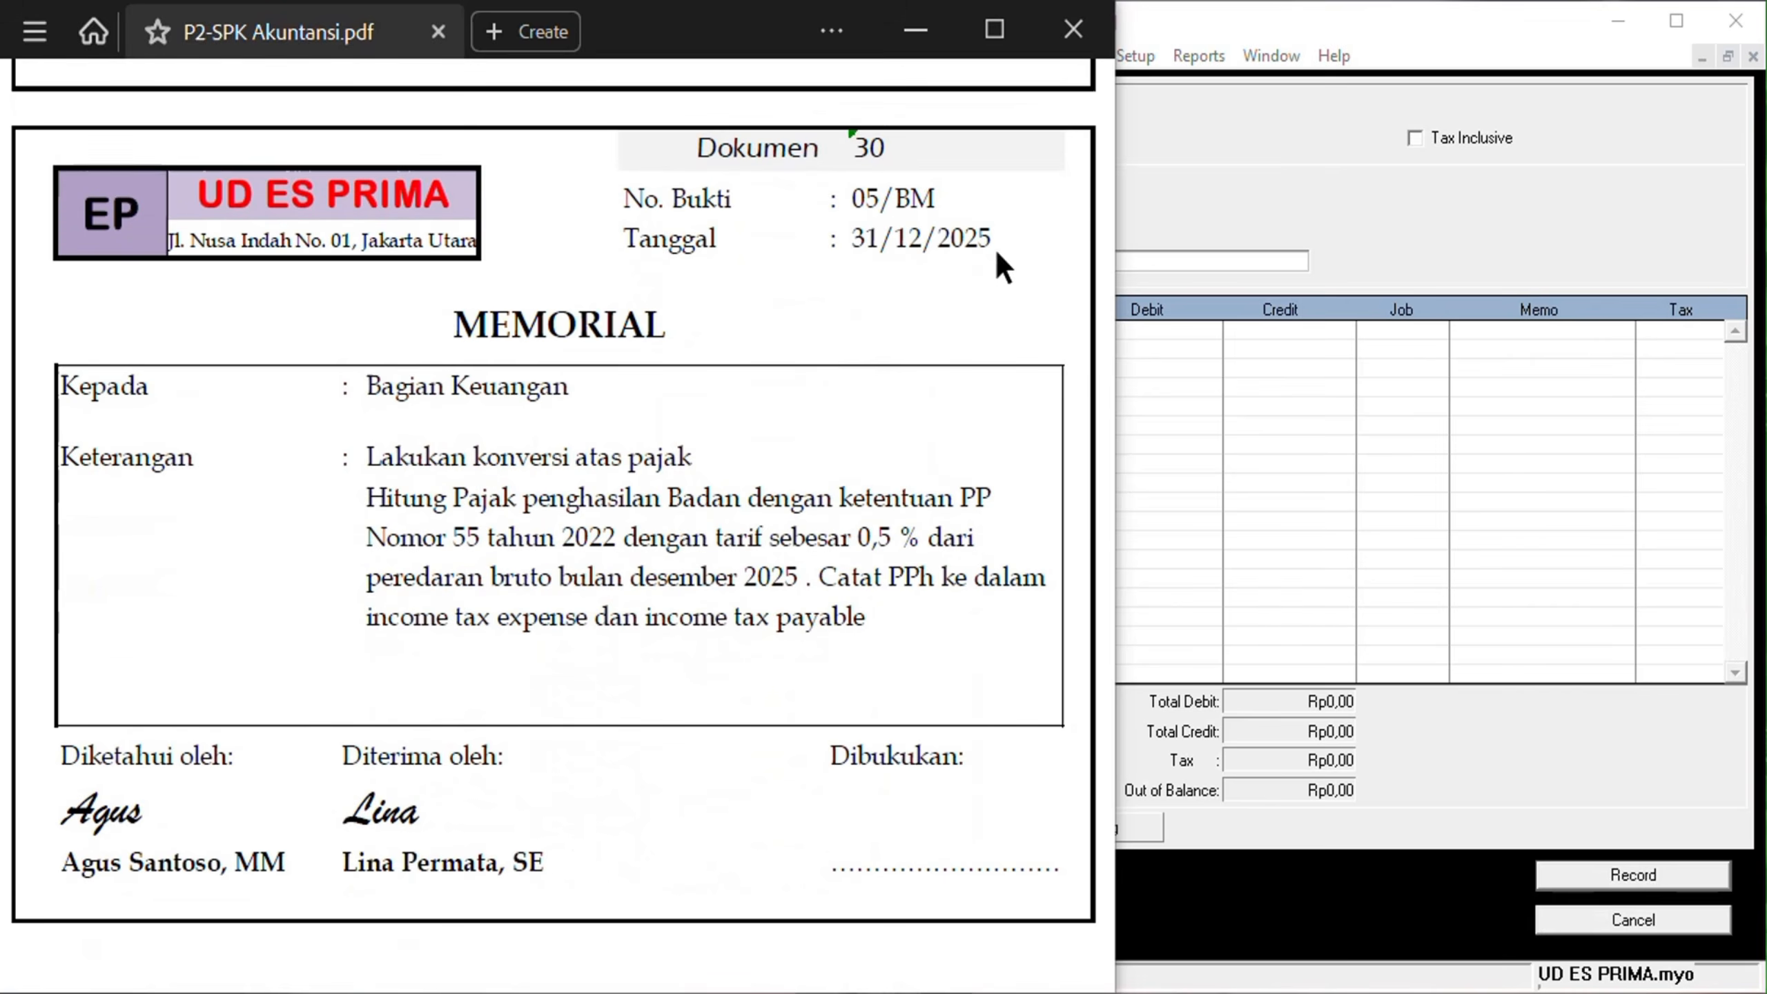
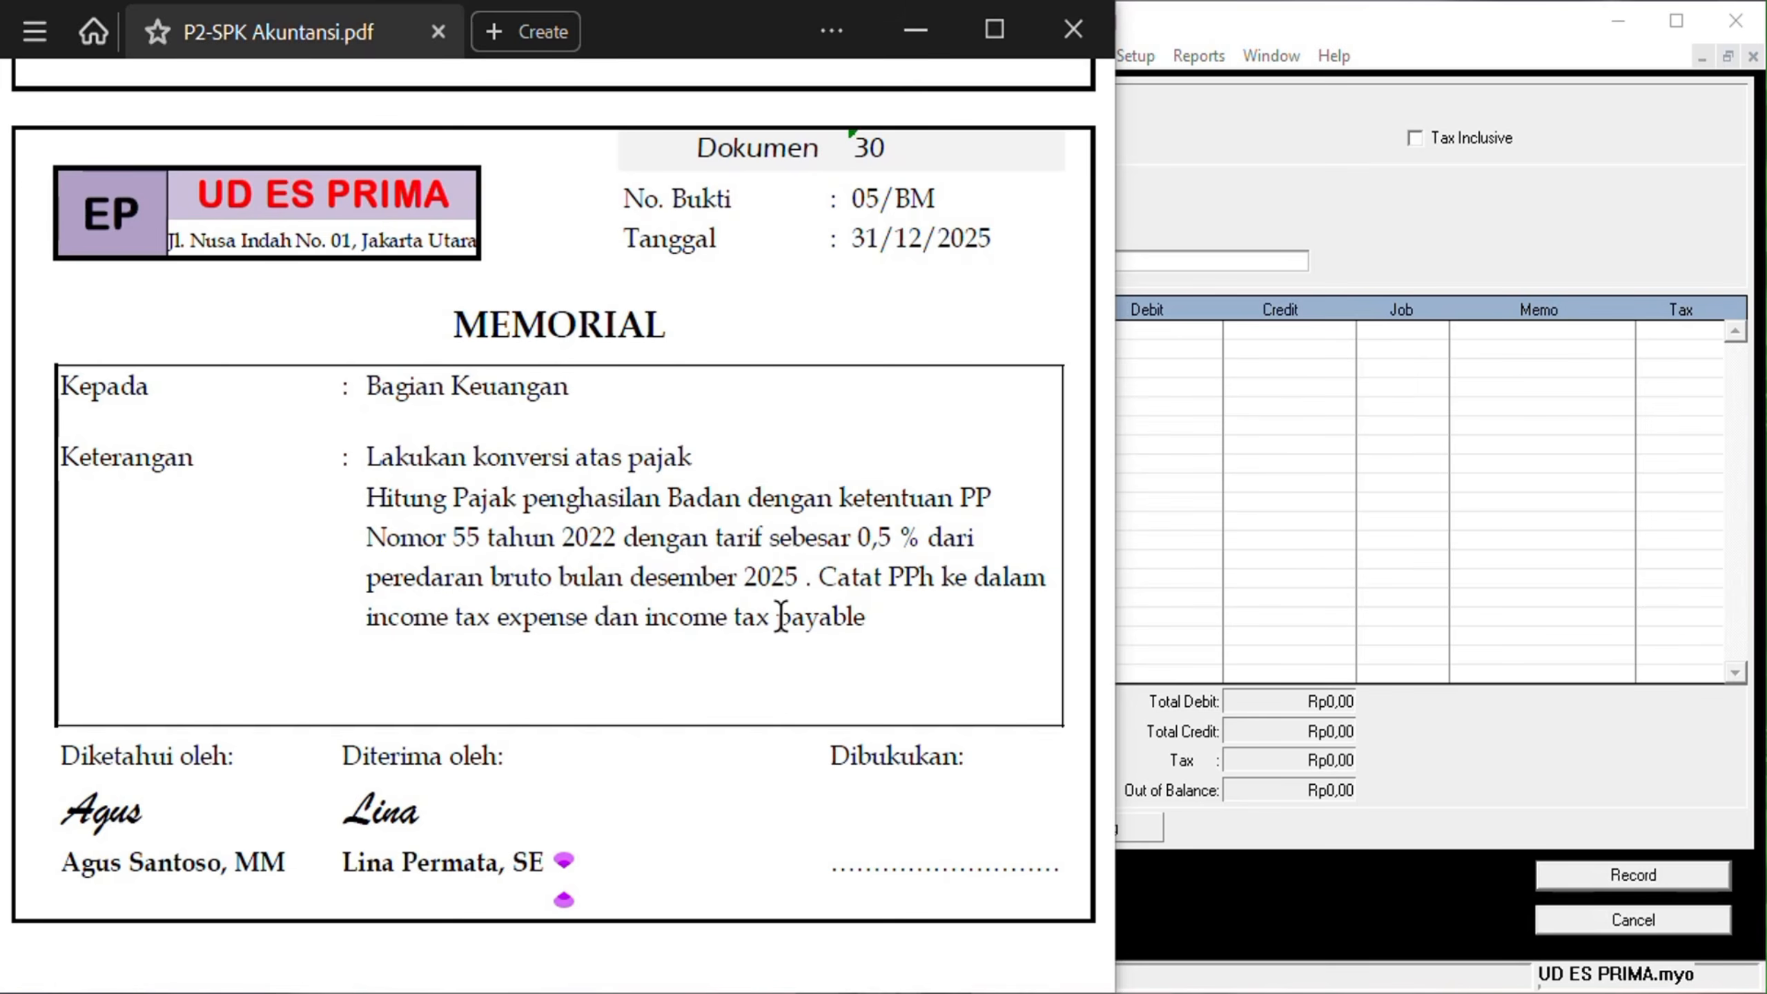
Switch to ABSS Accounting and view the monthly history of income account 4-1101 Sales Of Merchandise.
click(1433, 251)
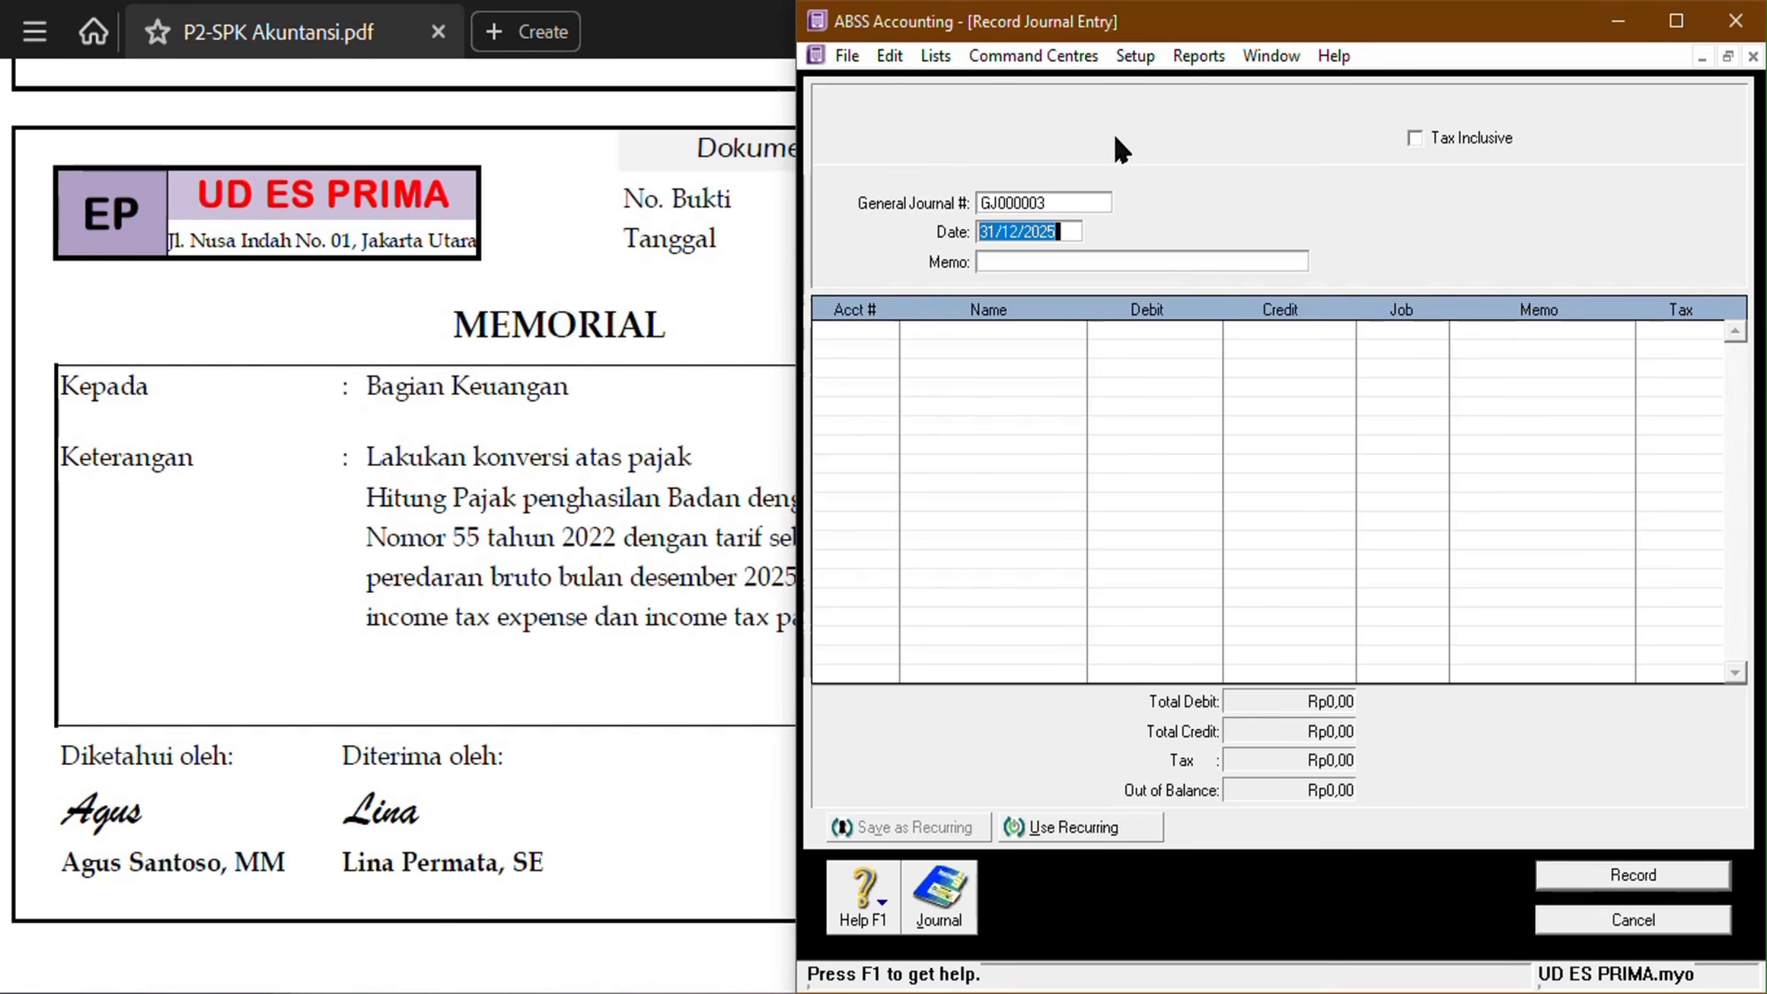
click(1059, 54)
mouse_move(1065, 77)
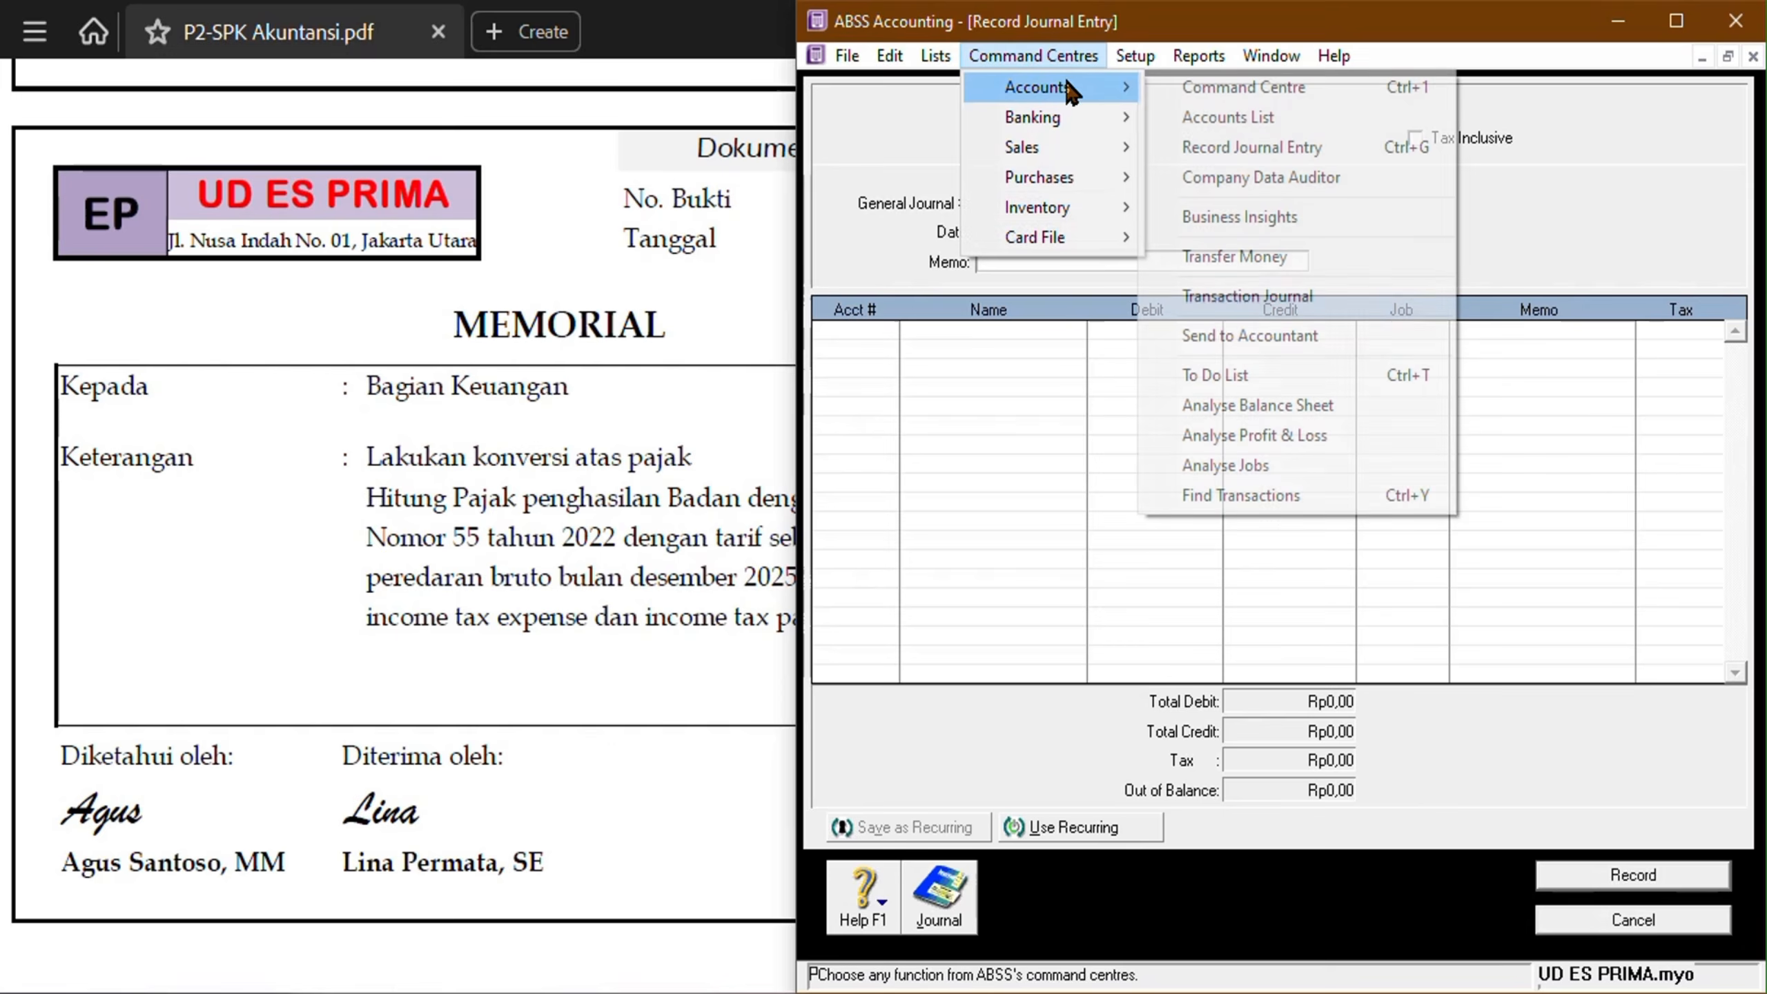
click(1293, 119)
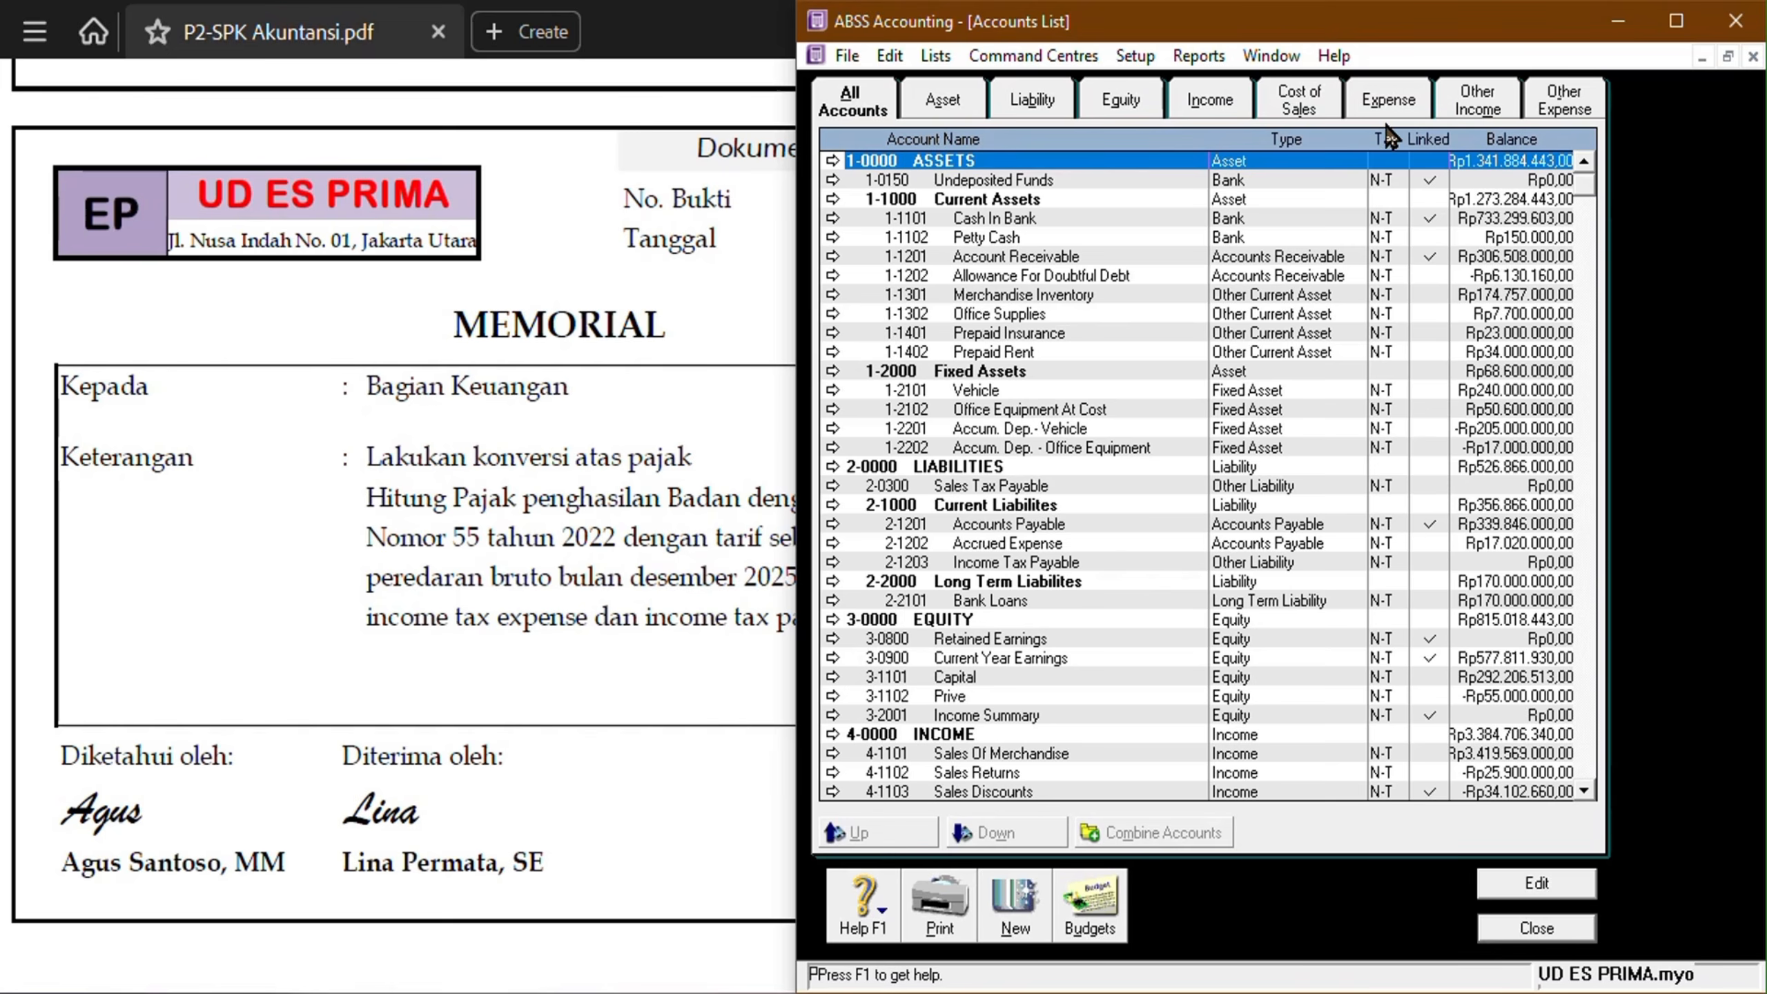
click(1220, 104)
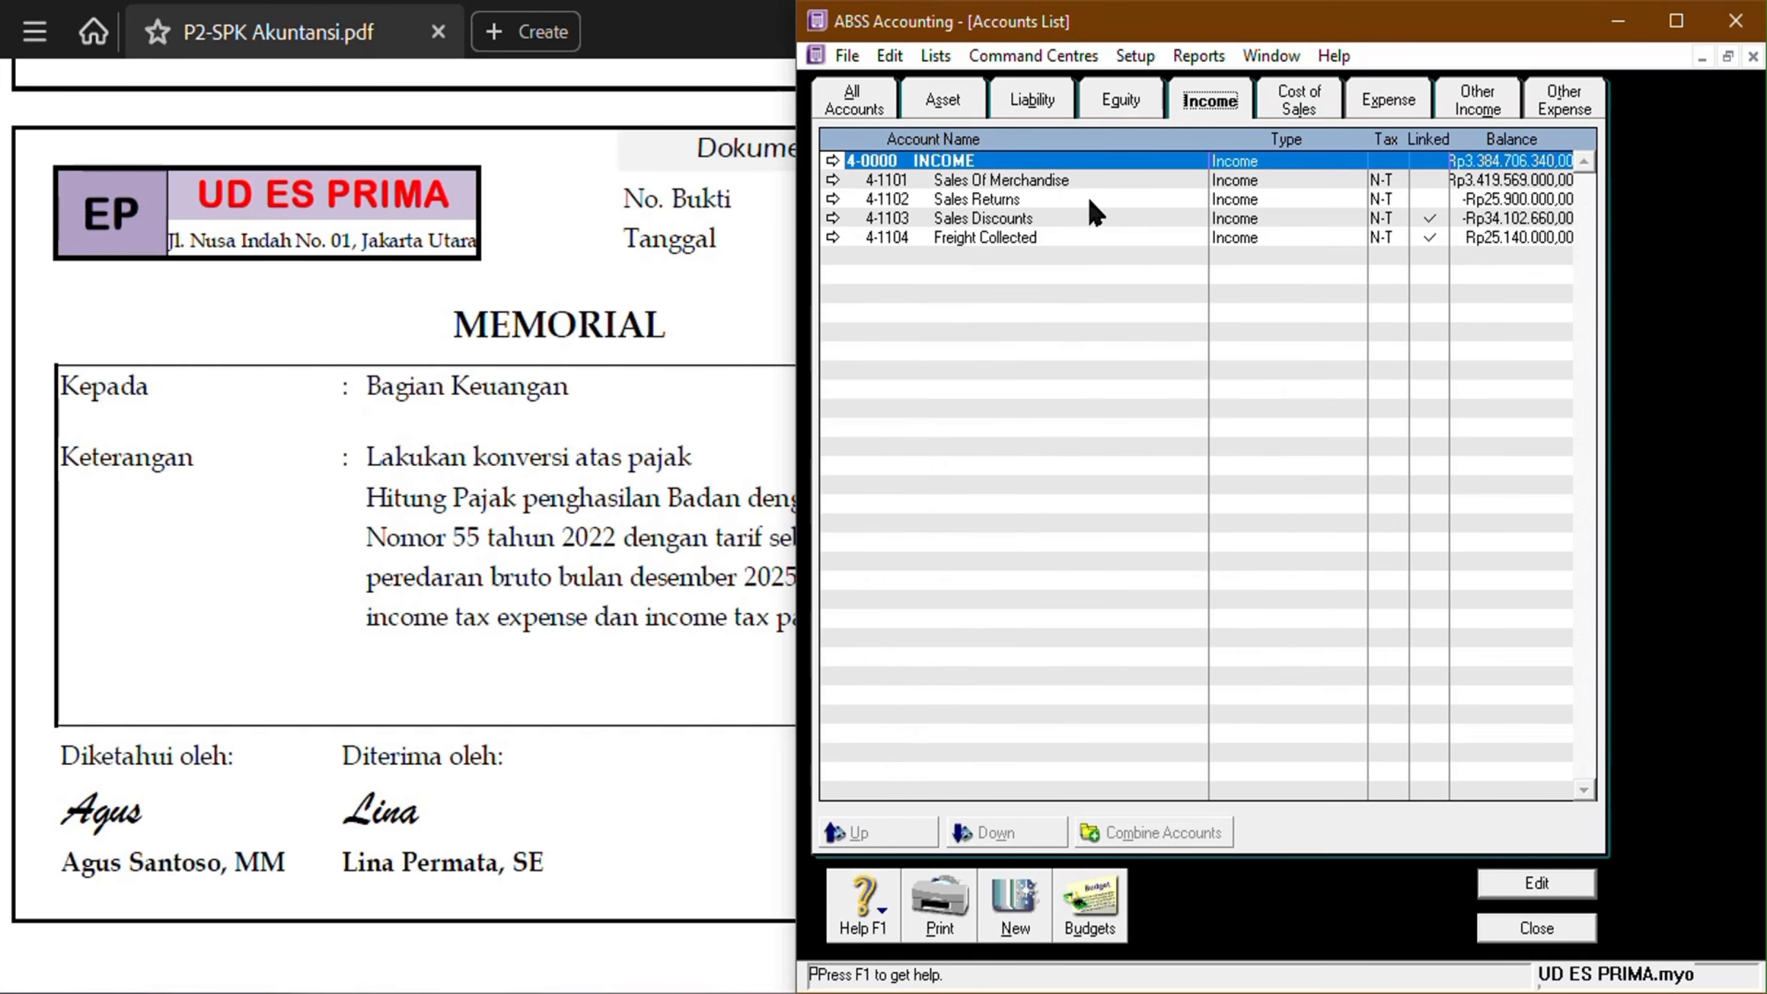
click(1069, 181)
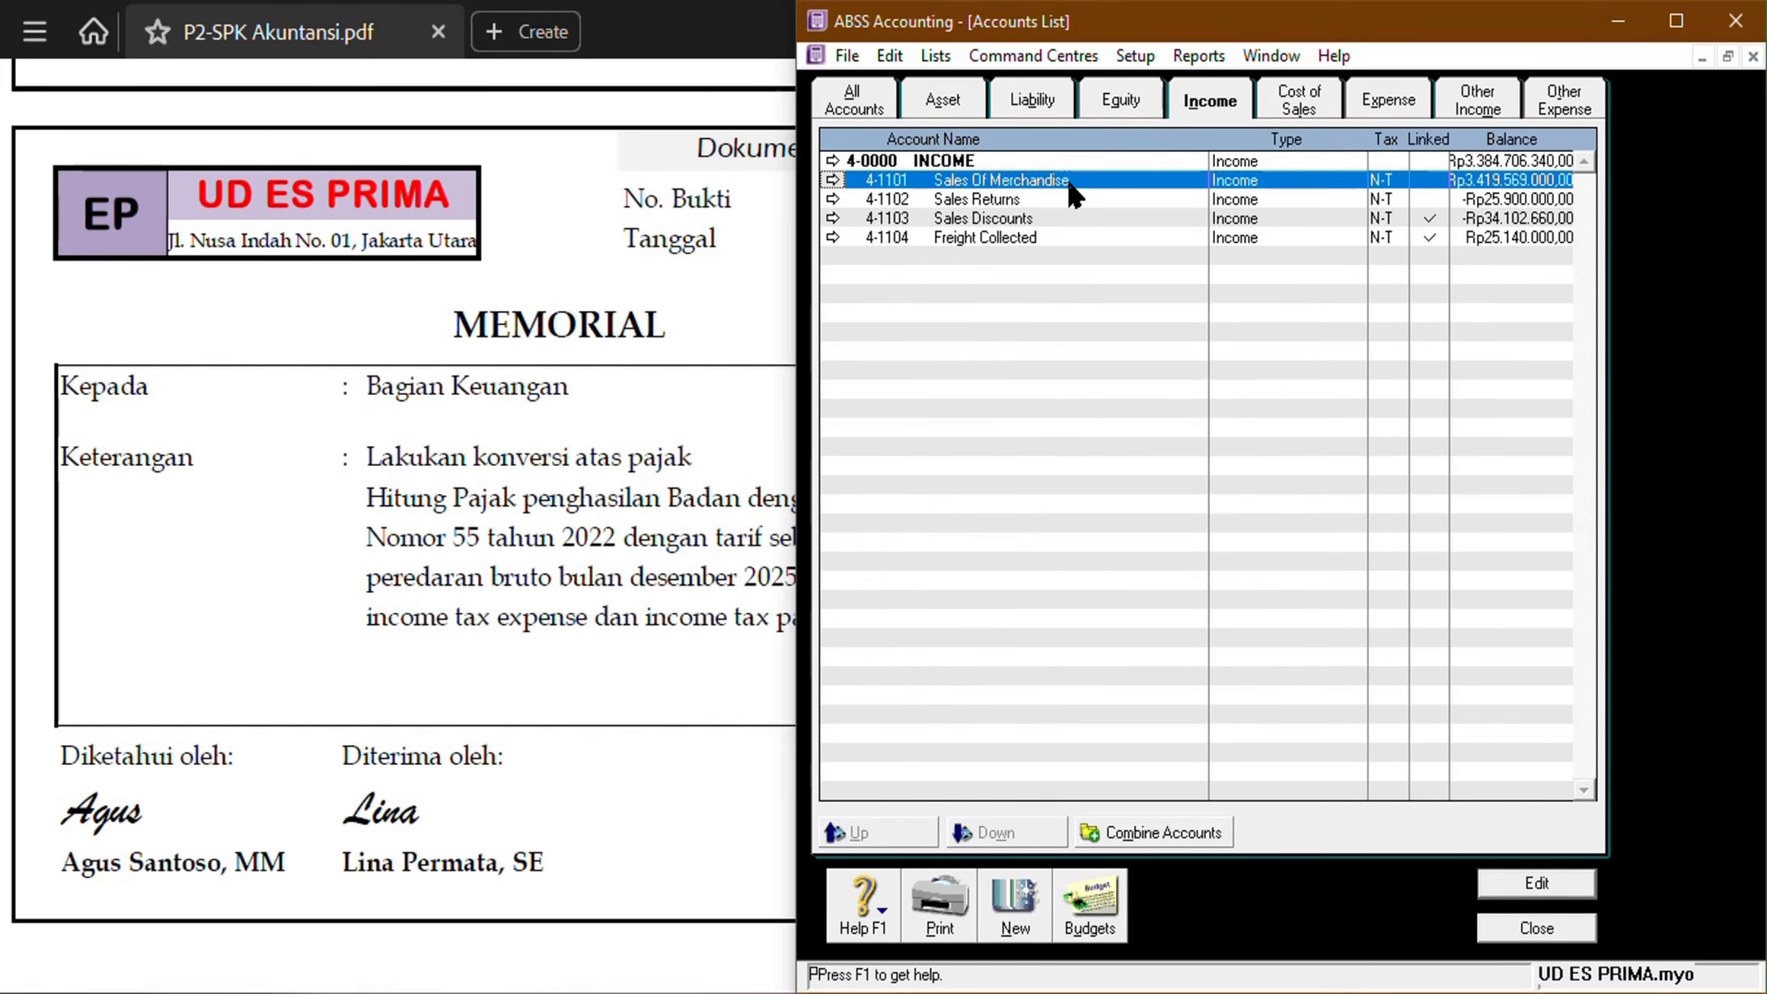
double_click(1116, 182)
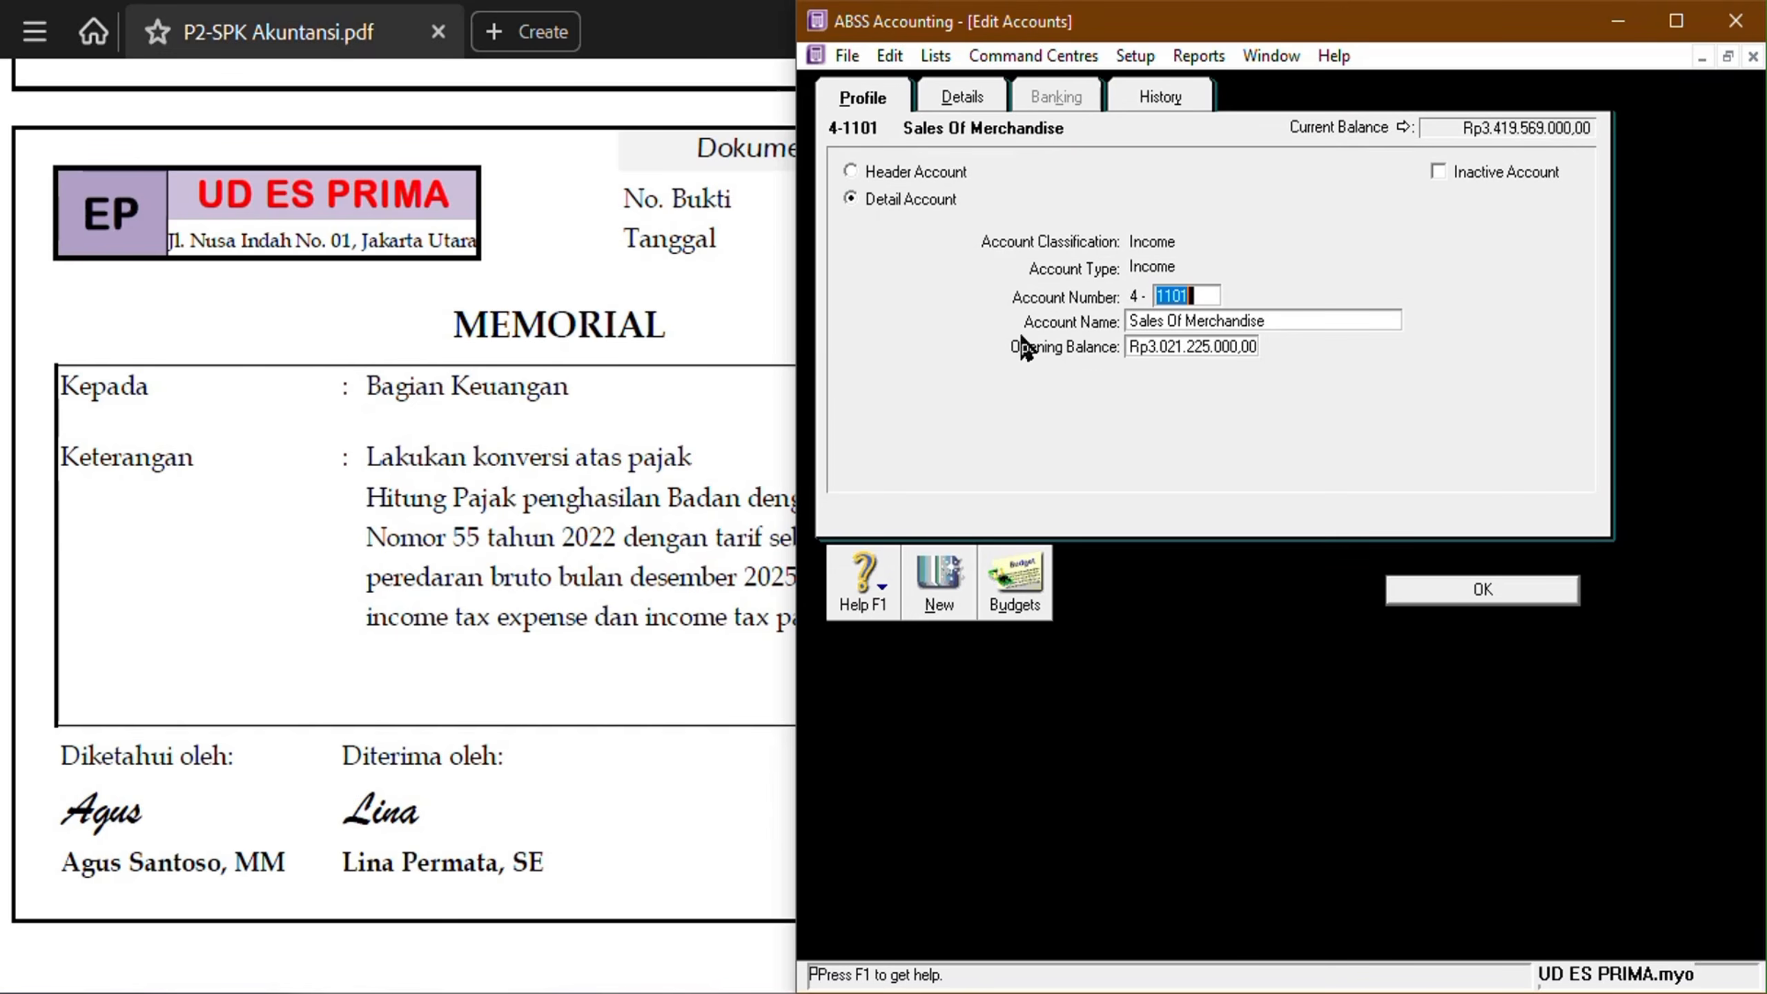
click(1202, 100)
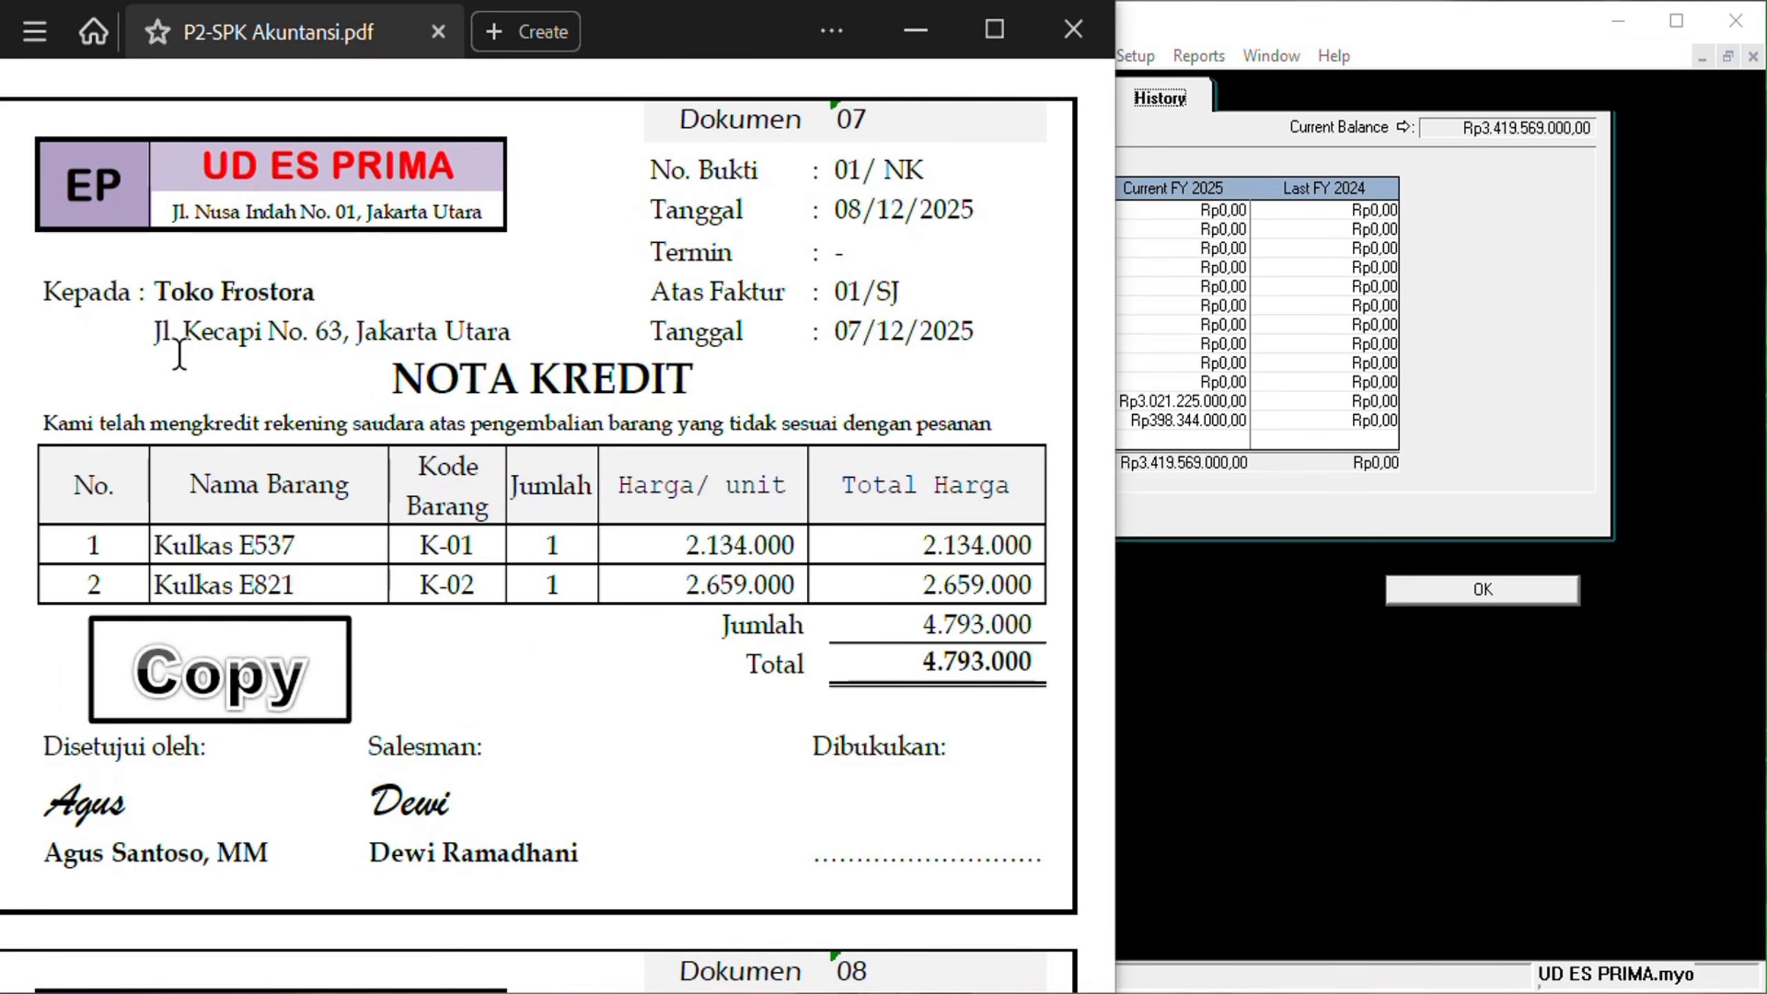
Review sales invoice 01/SJ (Dokumen 06) and its credit note 01/NK (Dokumen 07) in the SPK Akuntansi PDF.
scroll(803, 316, up, 10)
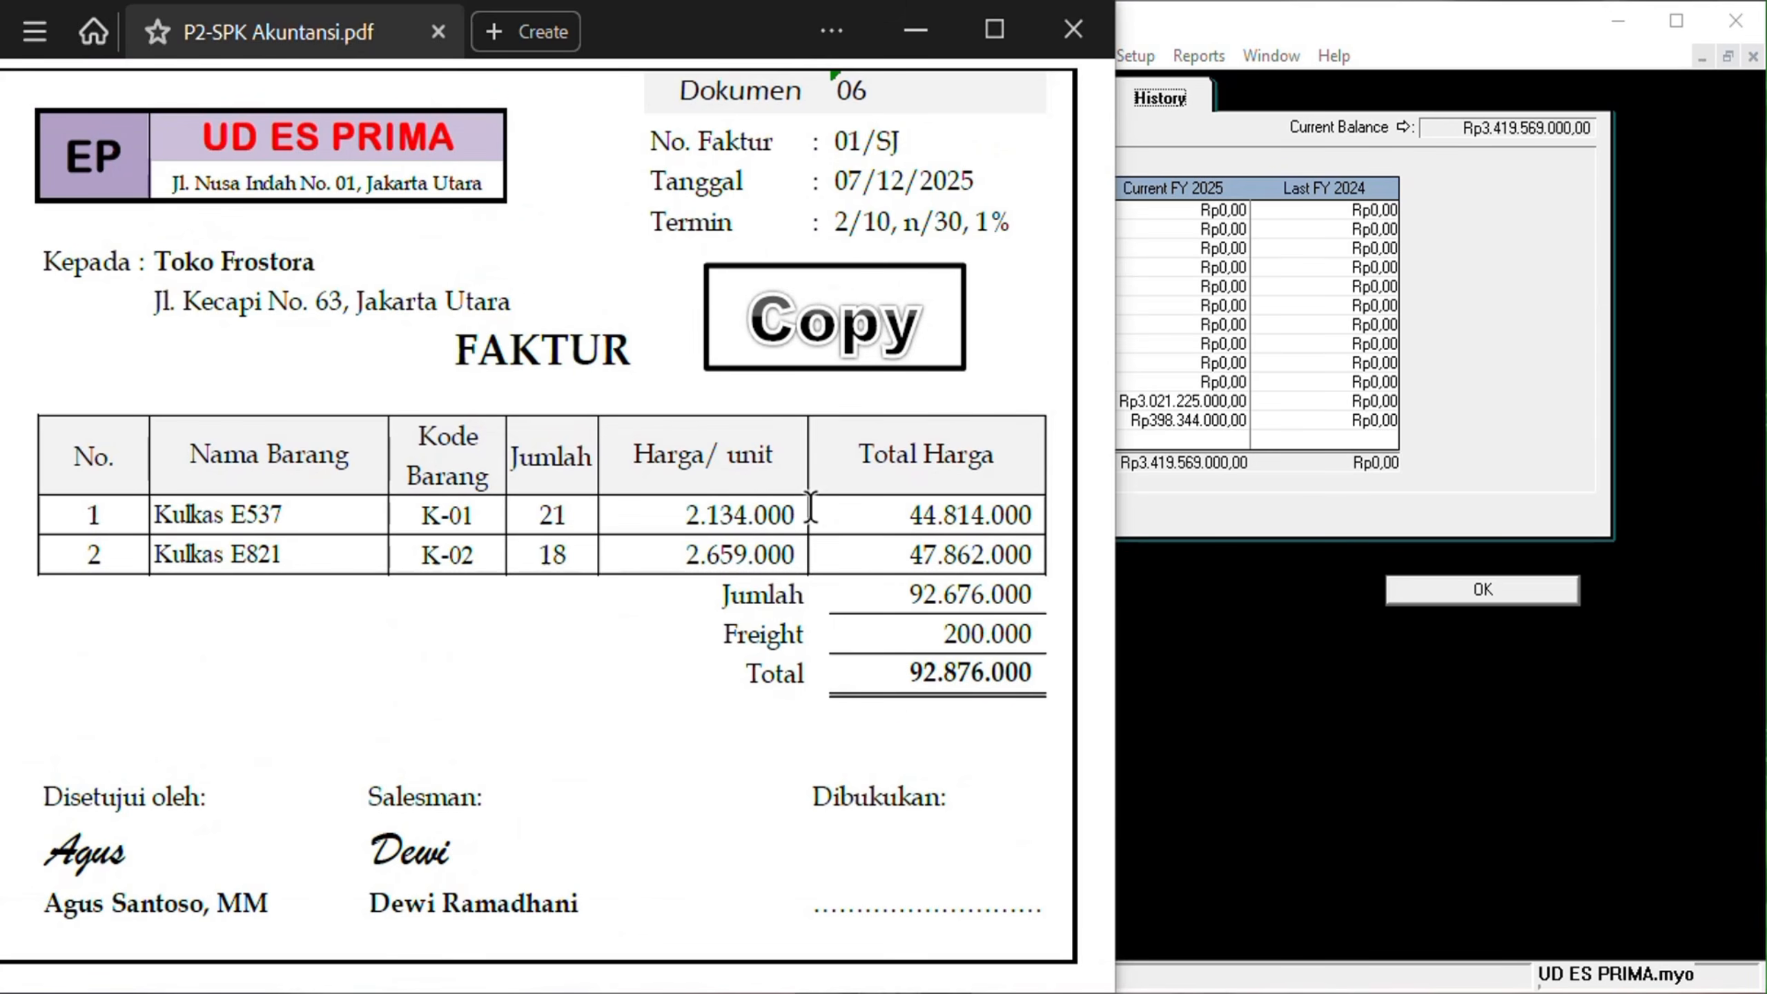
scroll(810, 507, down, 4)
scroll(810, 507, down, 5)
scroll(817, 523, down, 5)
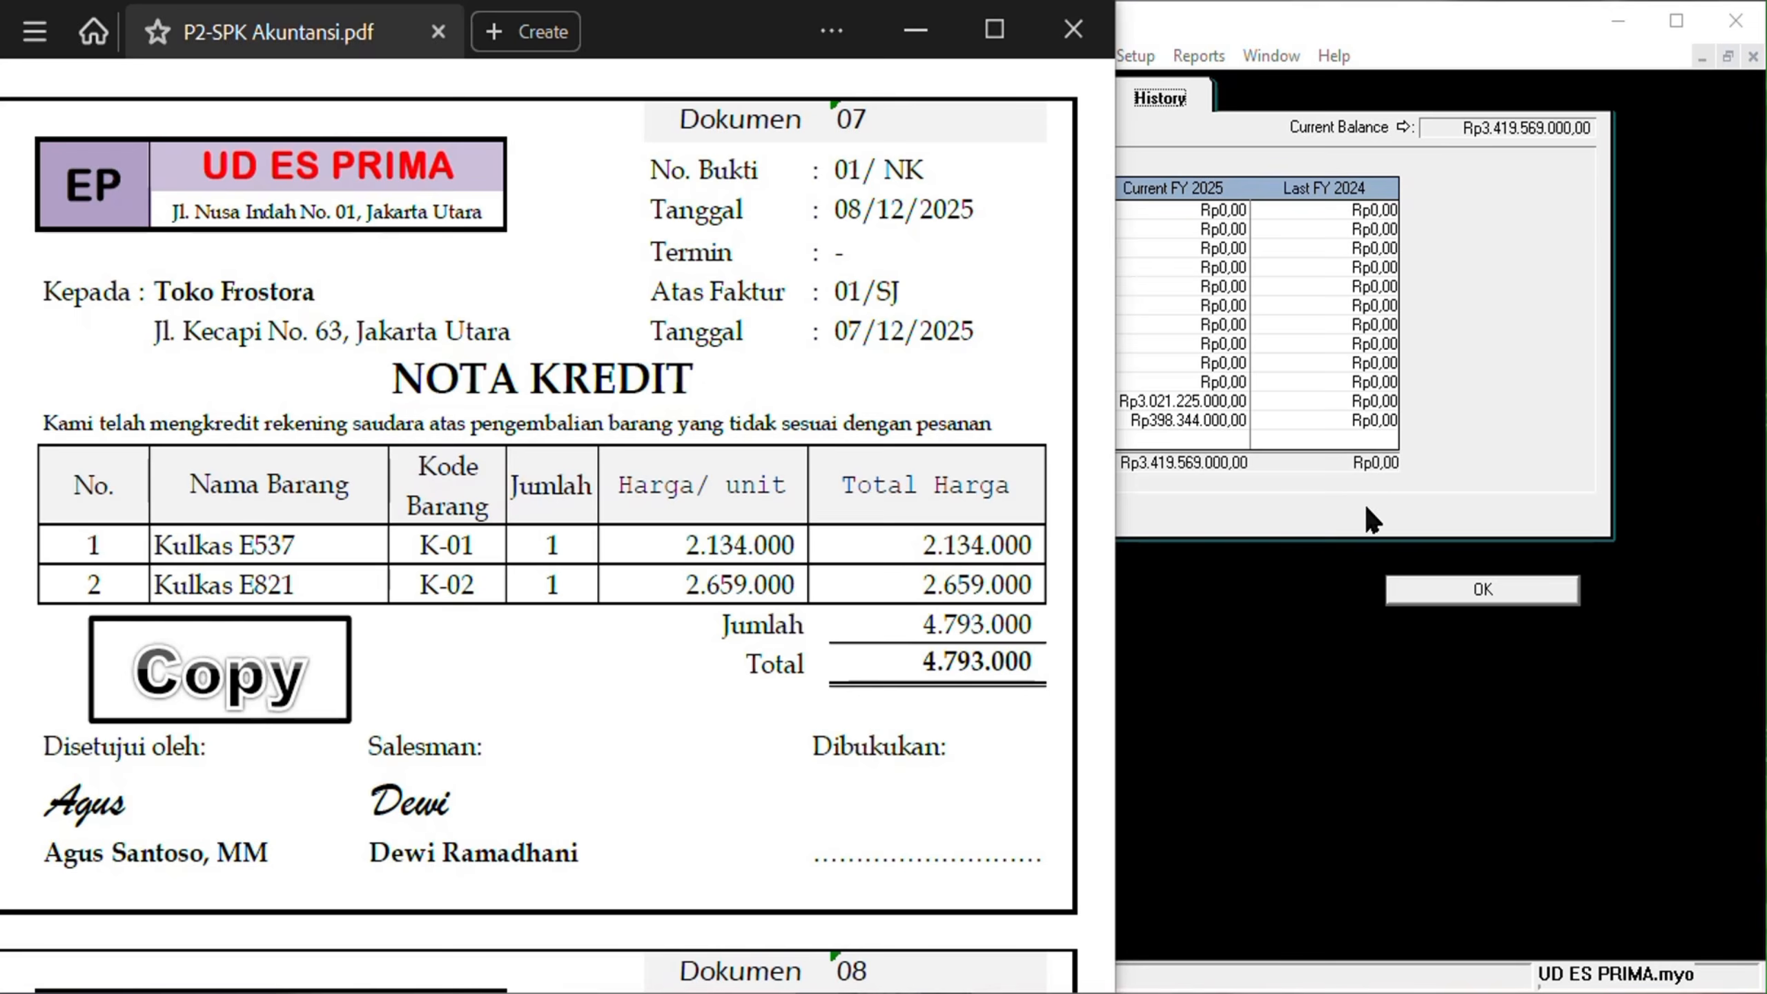
Open the Windows Calculator beside the credit note and enter the December merchandise sales of 398344000.
click(1499, 391)
click(584, 707)
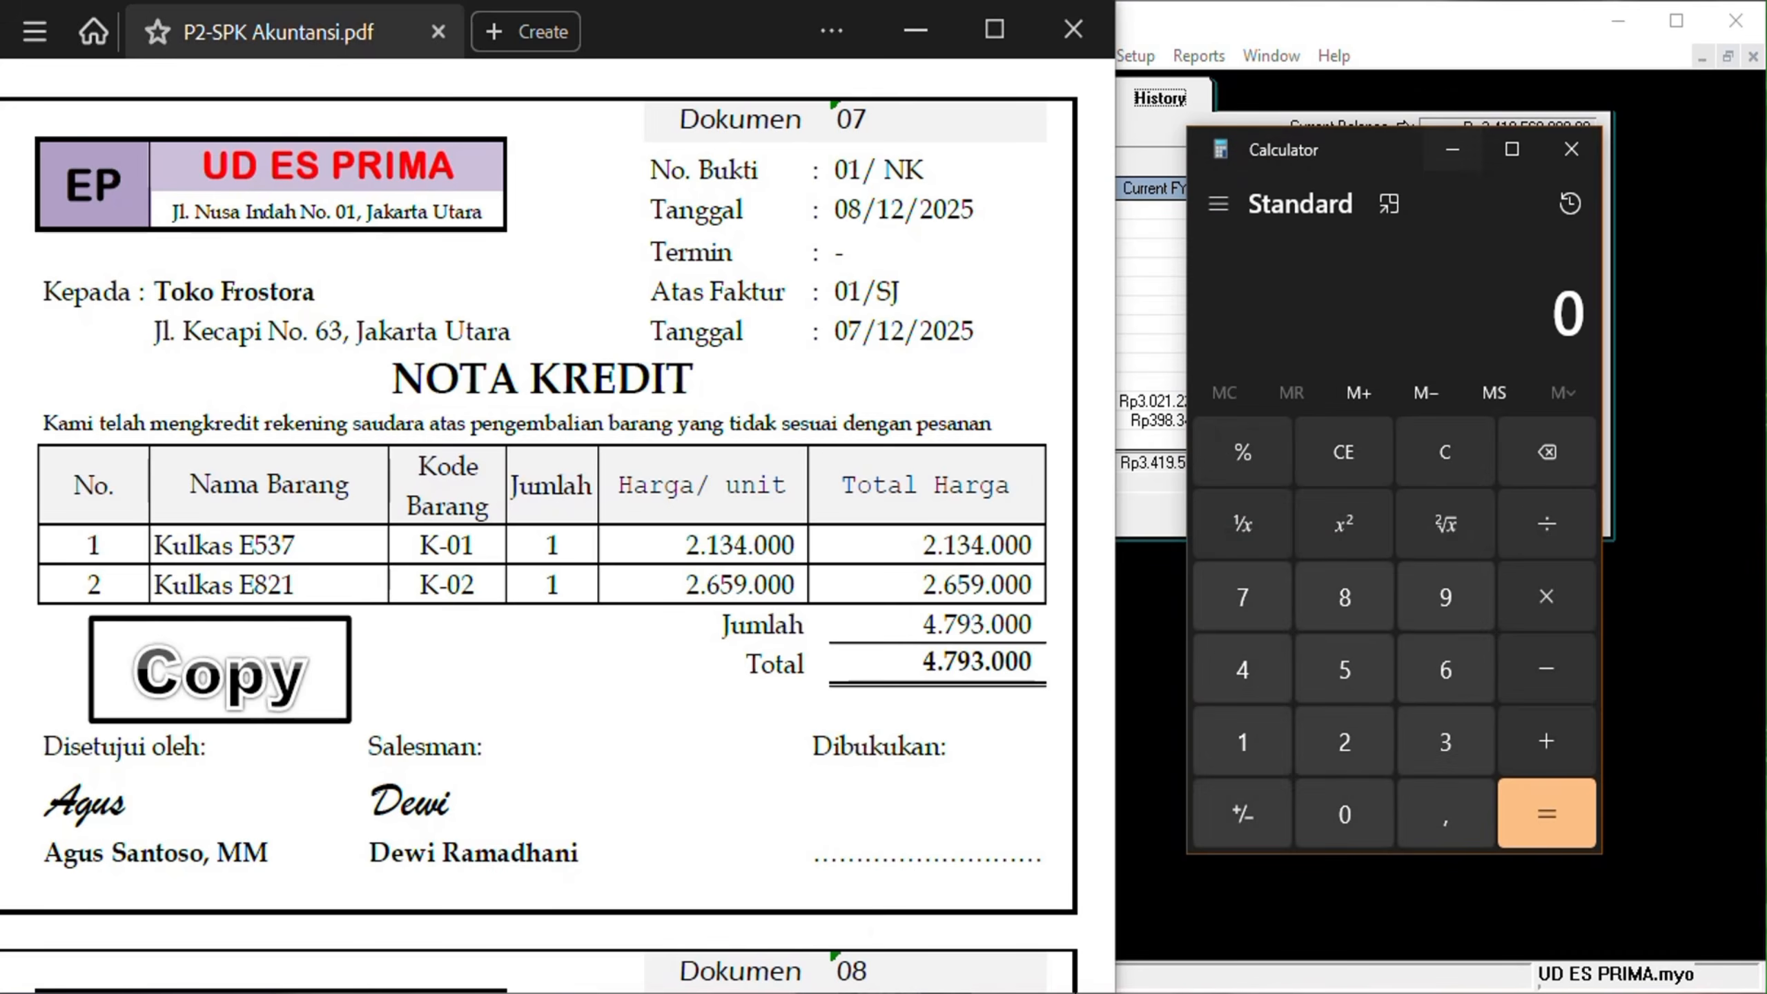
drag(1383, 147, 1458, 91)
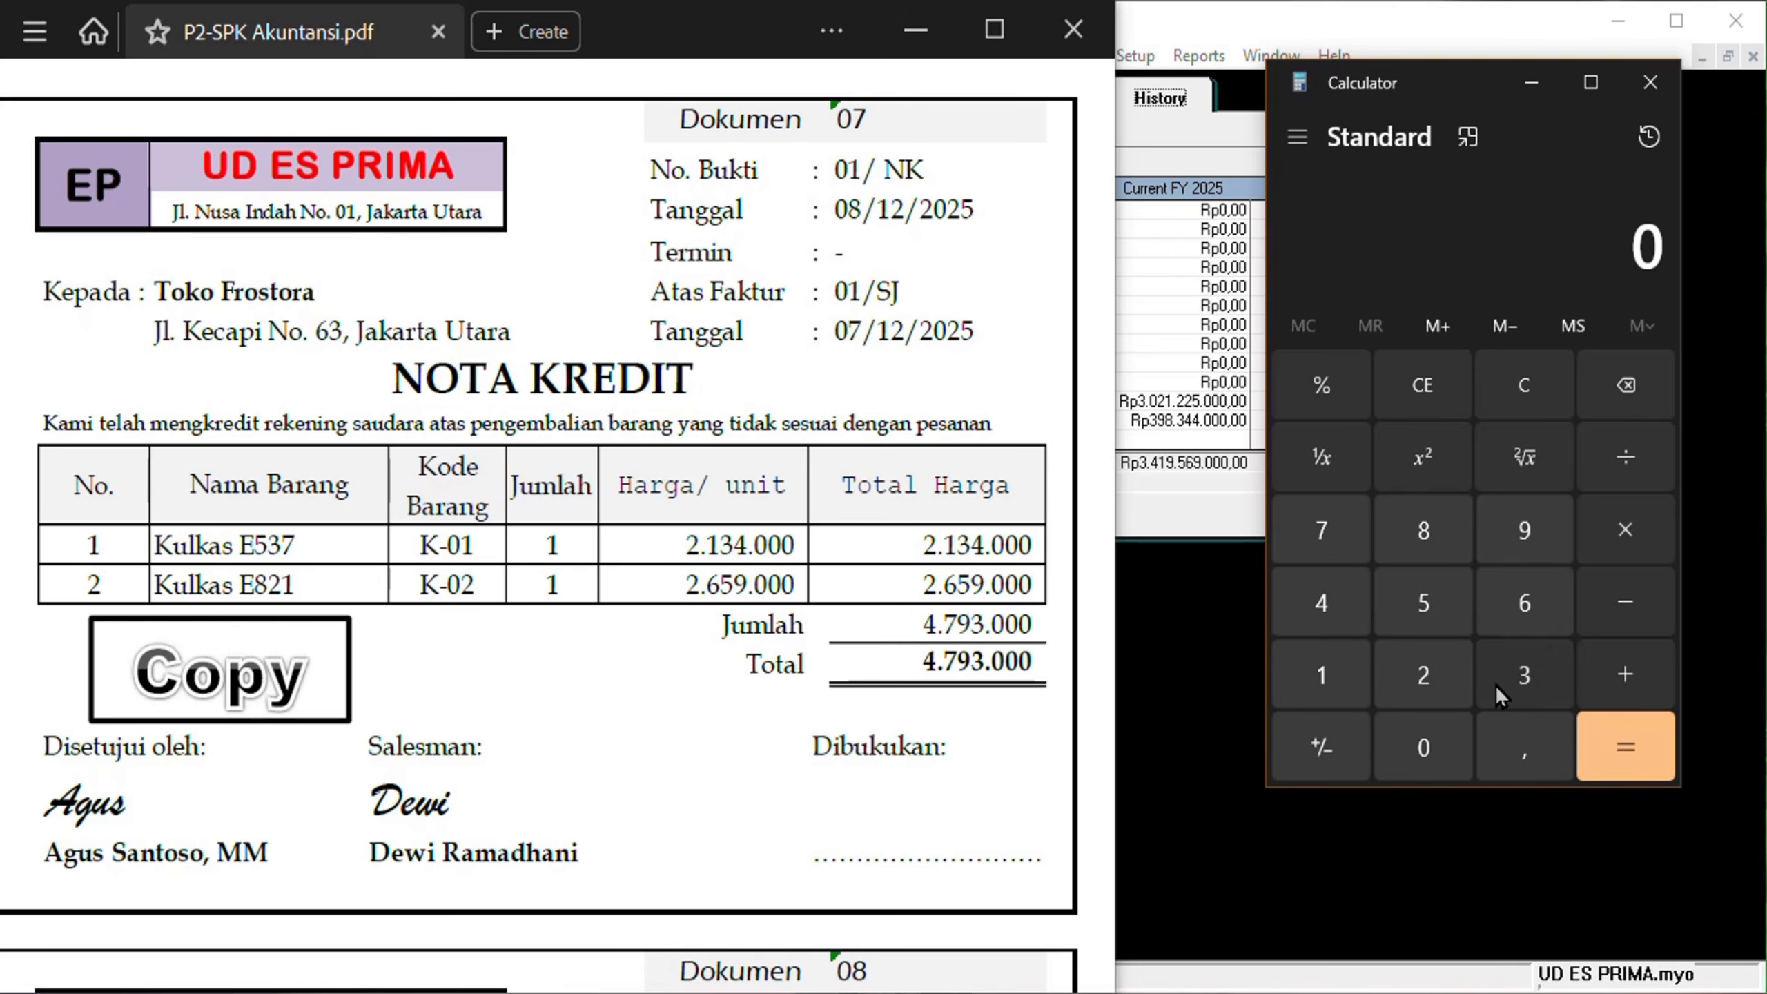
click(1533, 675)
click(1545, 527)
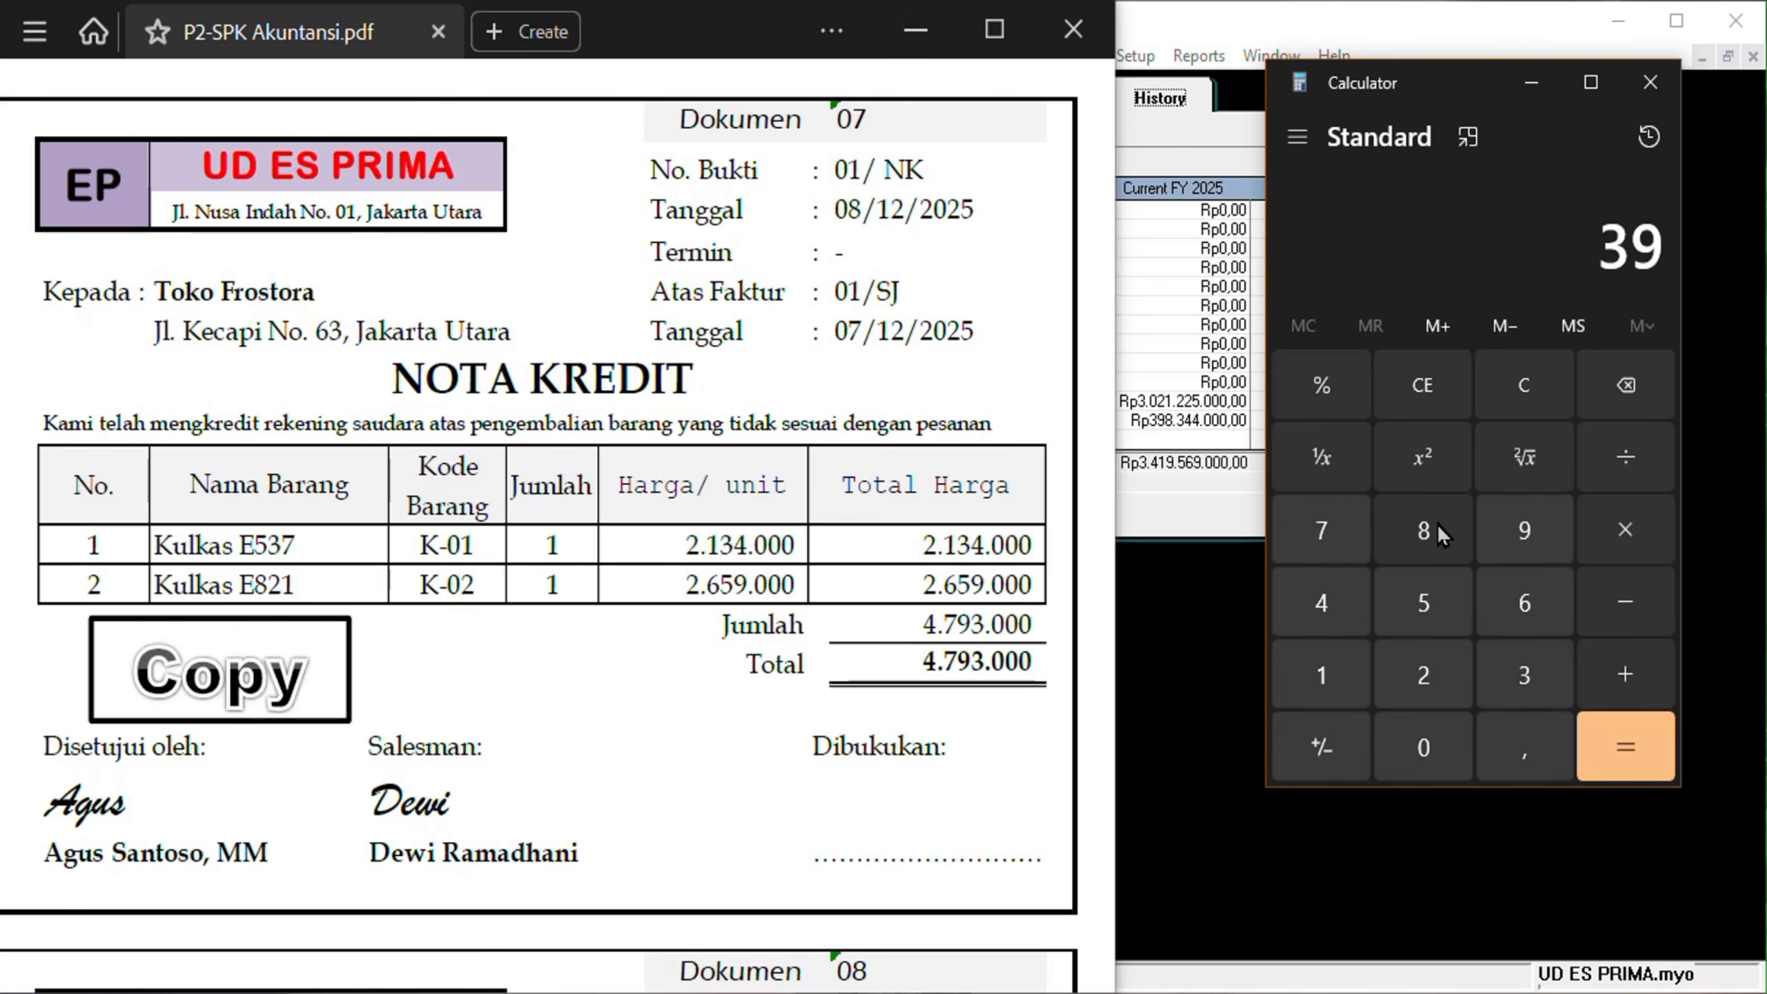
click(1437, 523)
click(1523, 679)
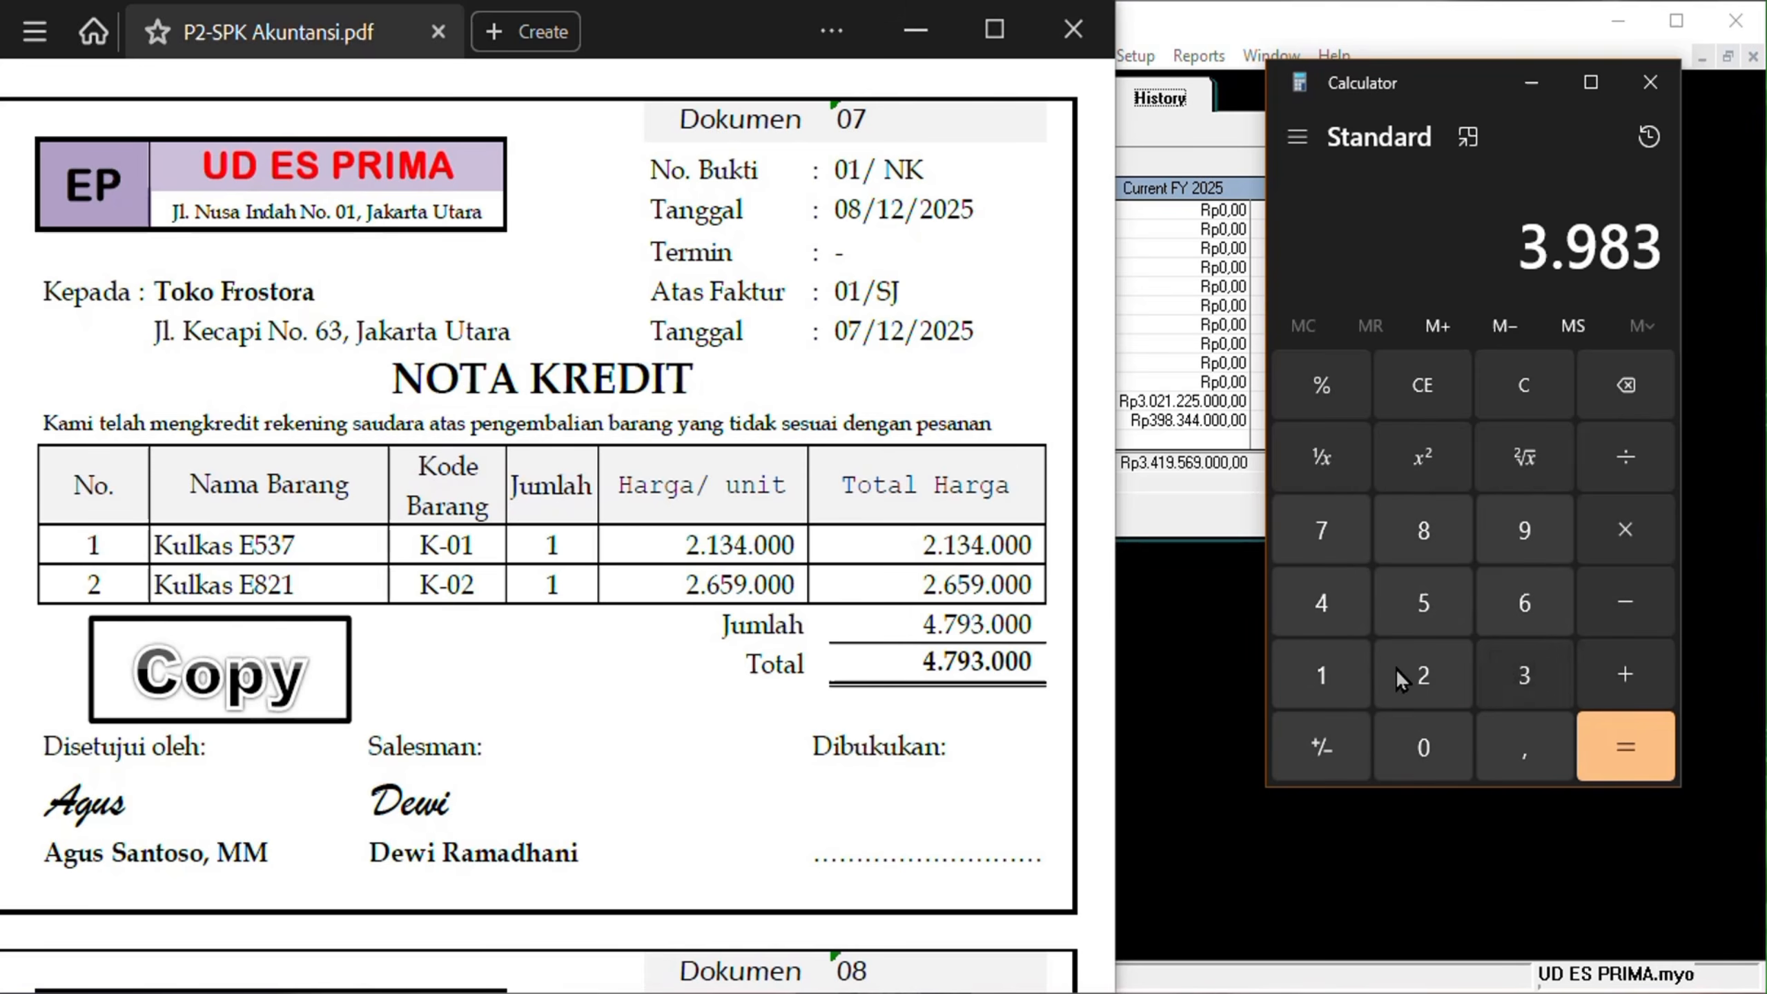
click(1328, 600)
click(1329, 600)
click(1455, 740)
click(1455, 741)
click(1454, 740)
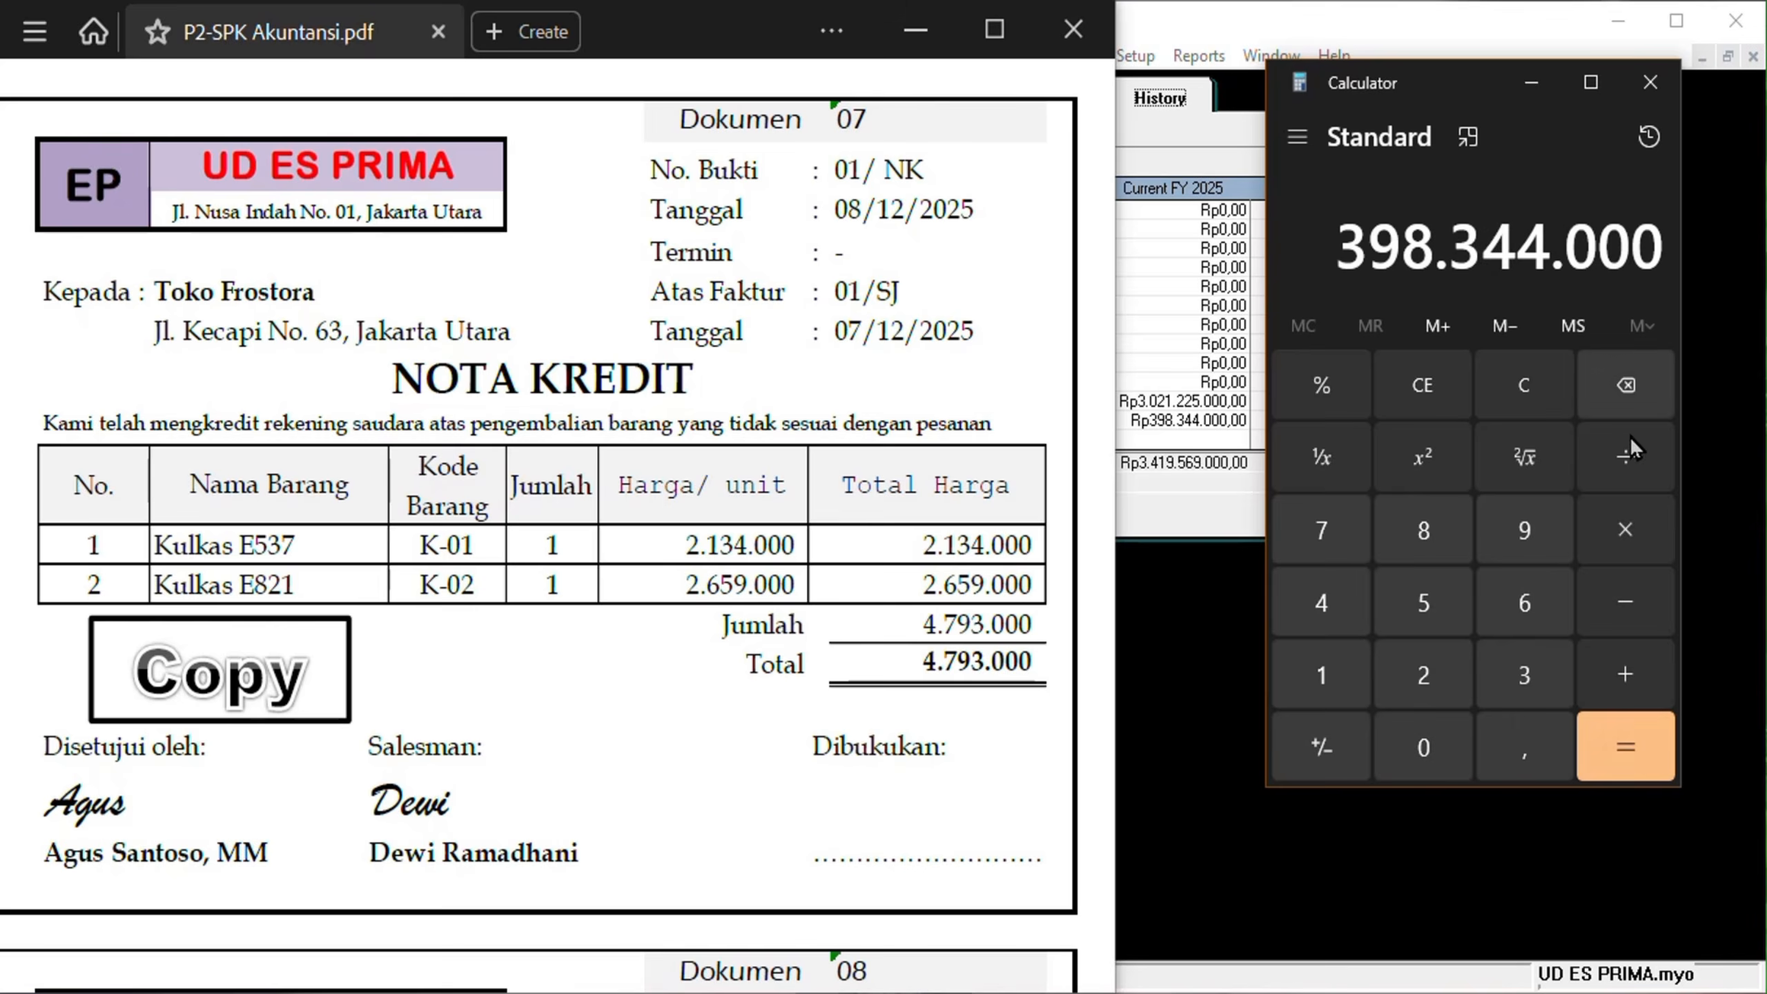
Add the credit note total of 4793000 to the December sales in the calculator.
click(1648, 659)
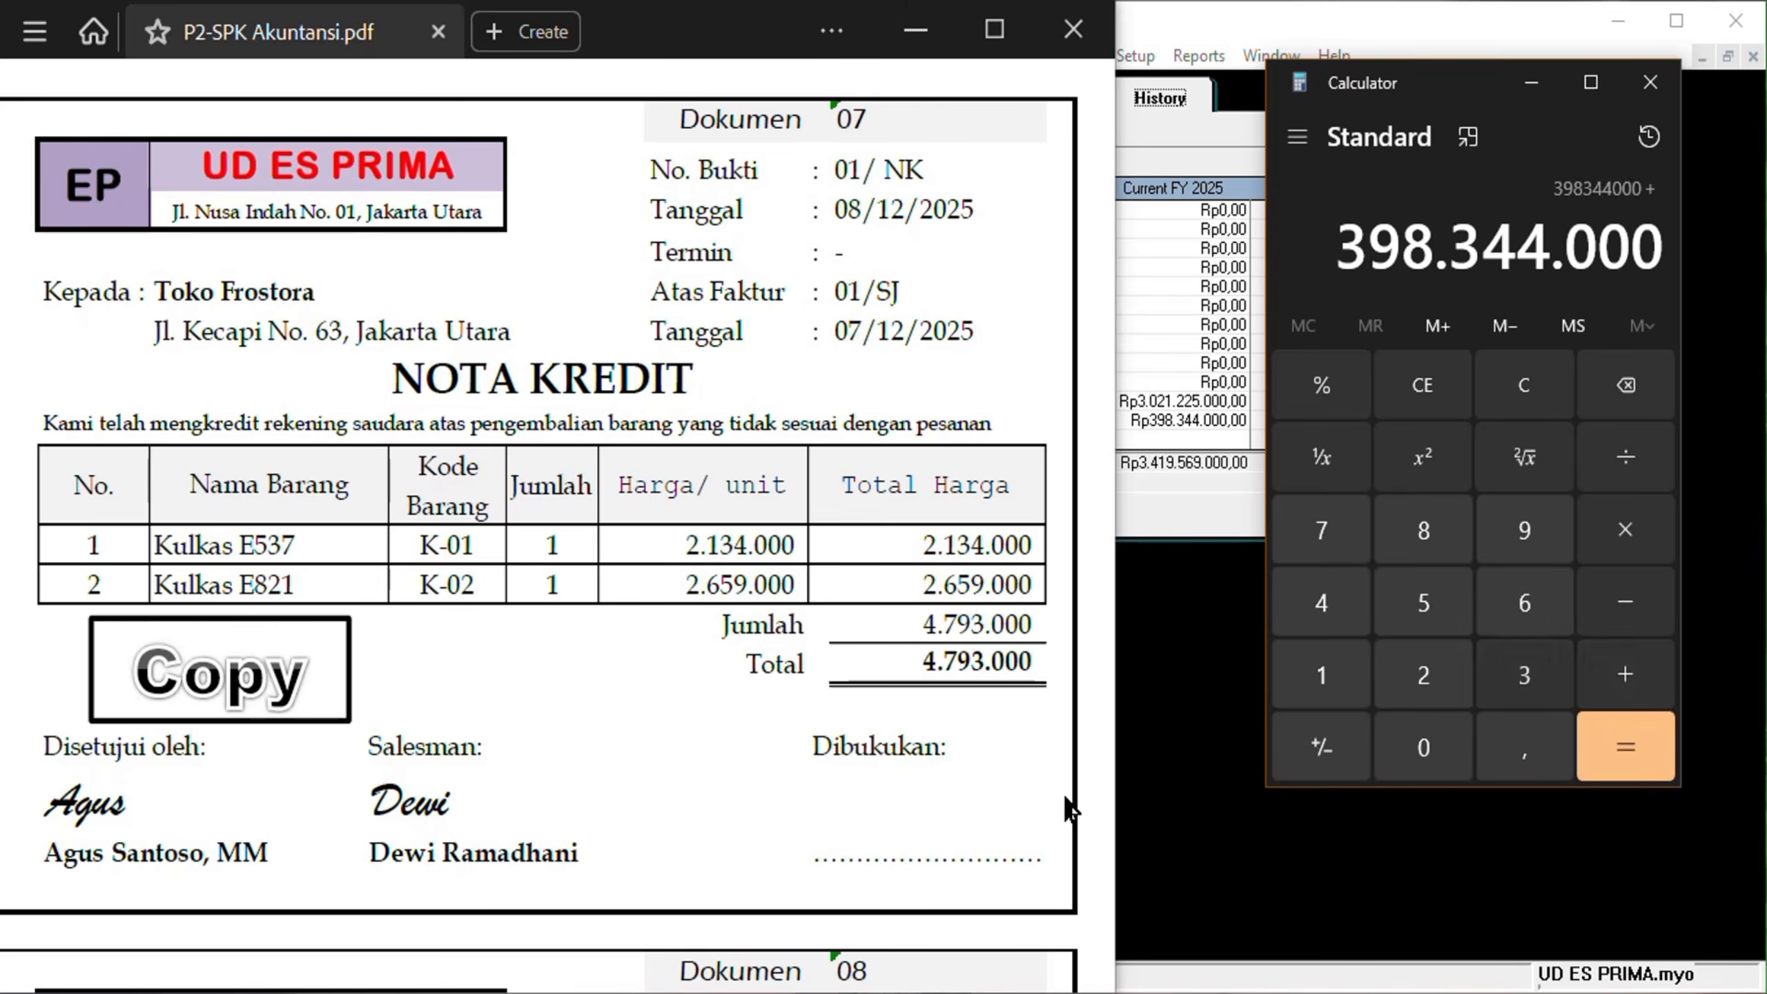
click(1347, 612)
click(1319, 529)
click(1542, 530)
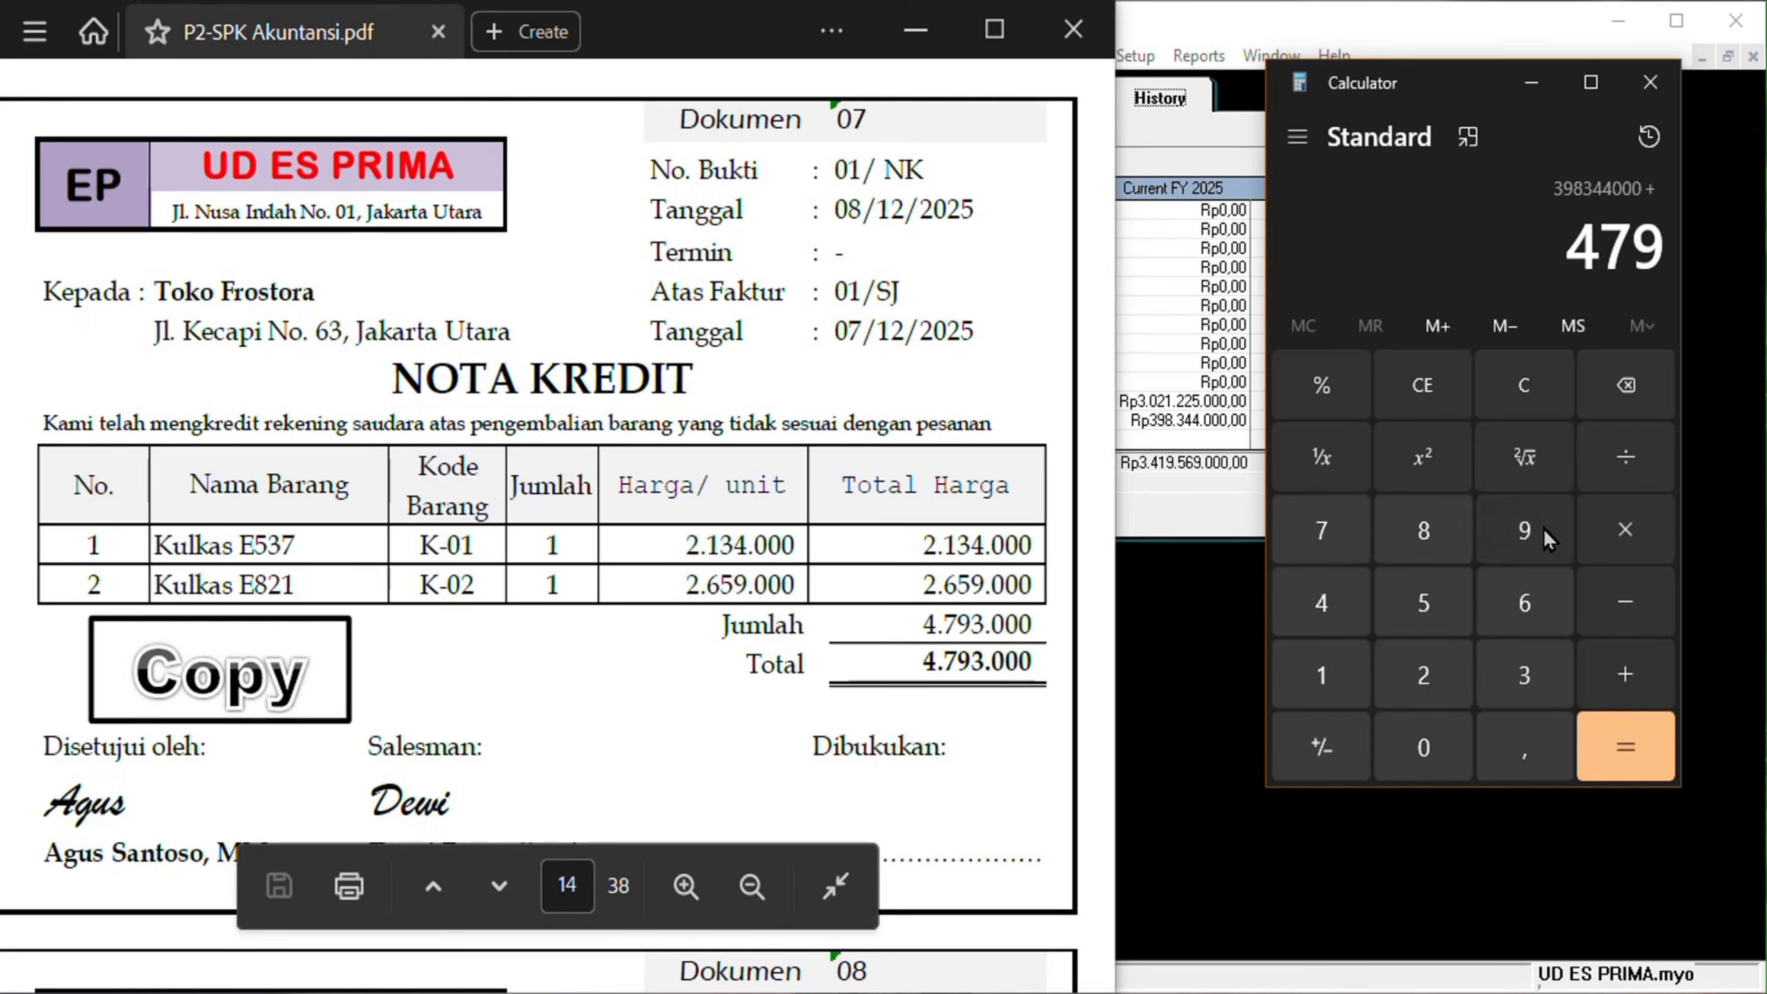
click(1538, 671)
click(1429, 762)
click(1431, 761)
click(1434, 760)
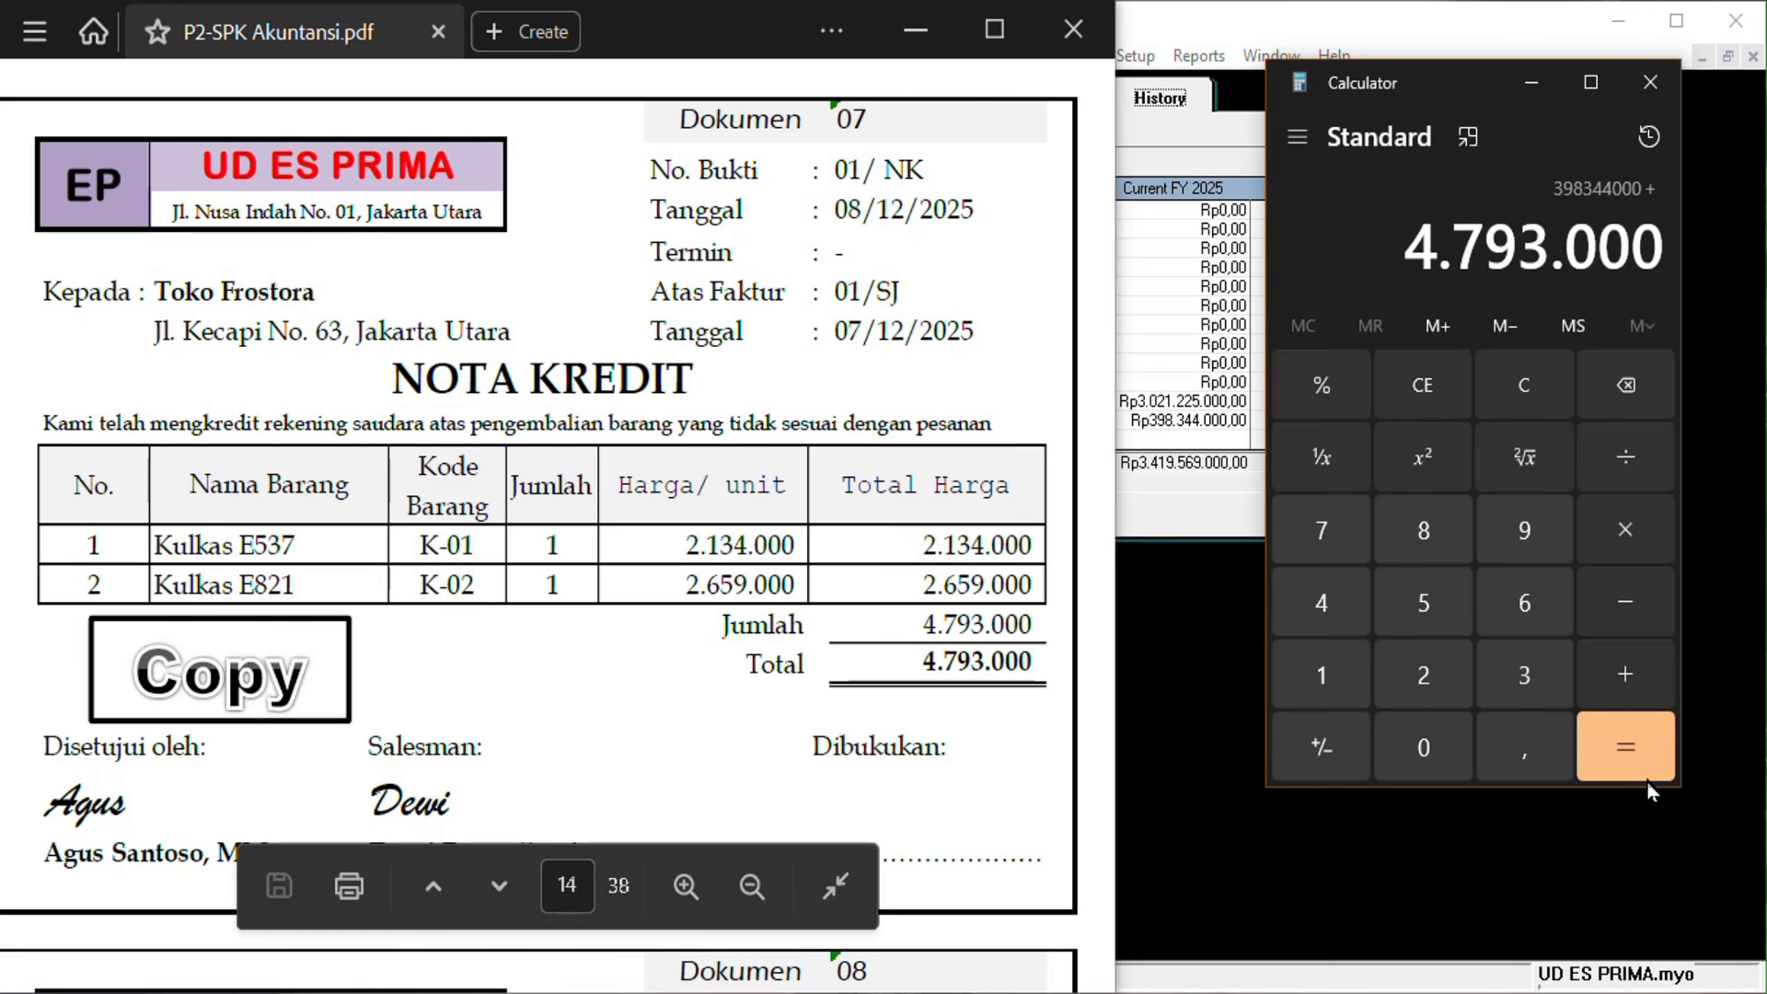
click(1639, 739)
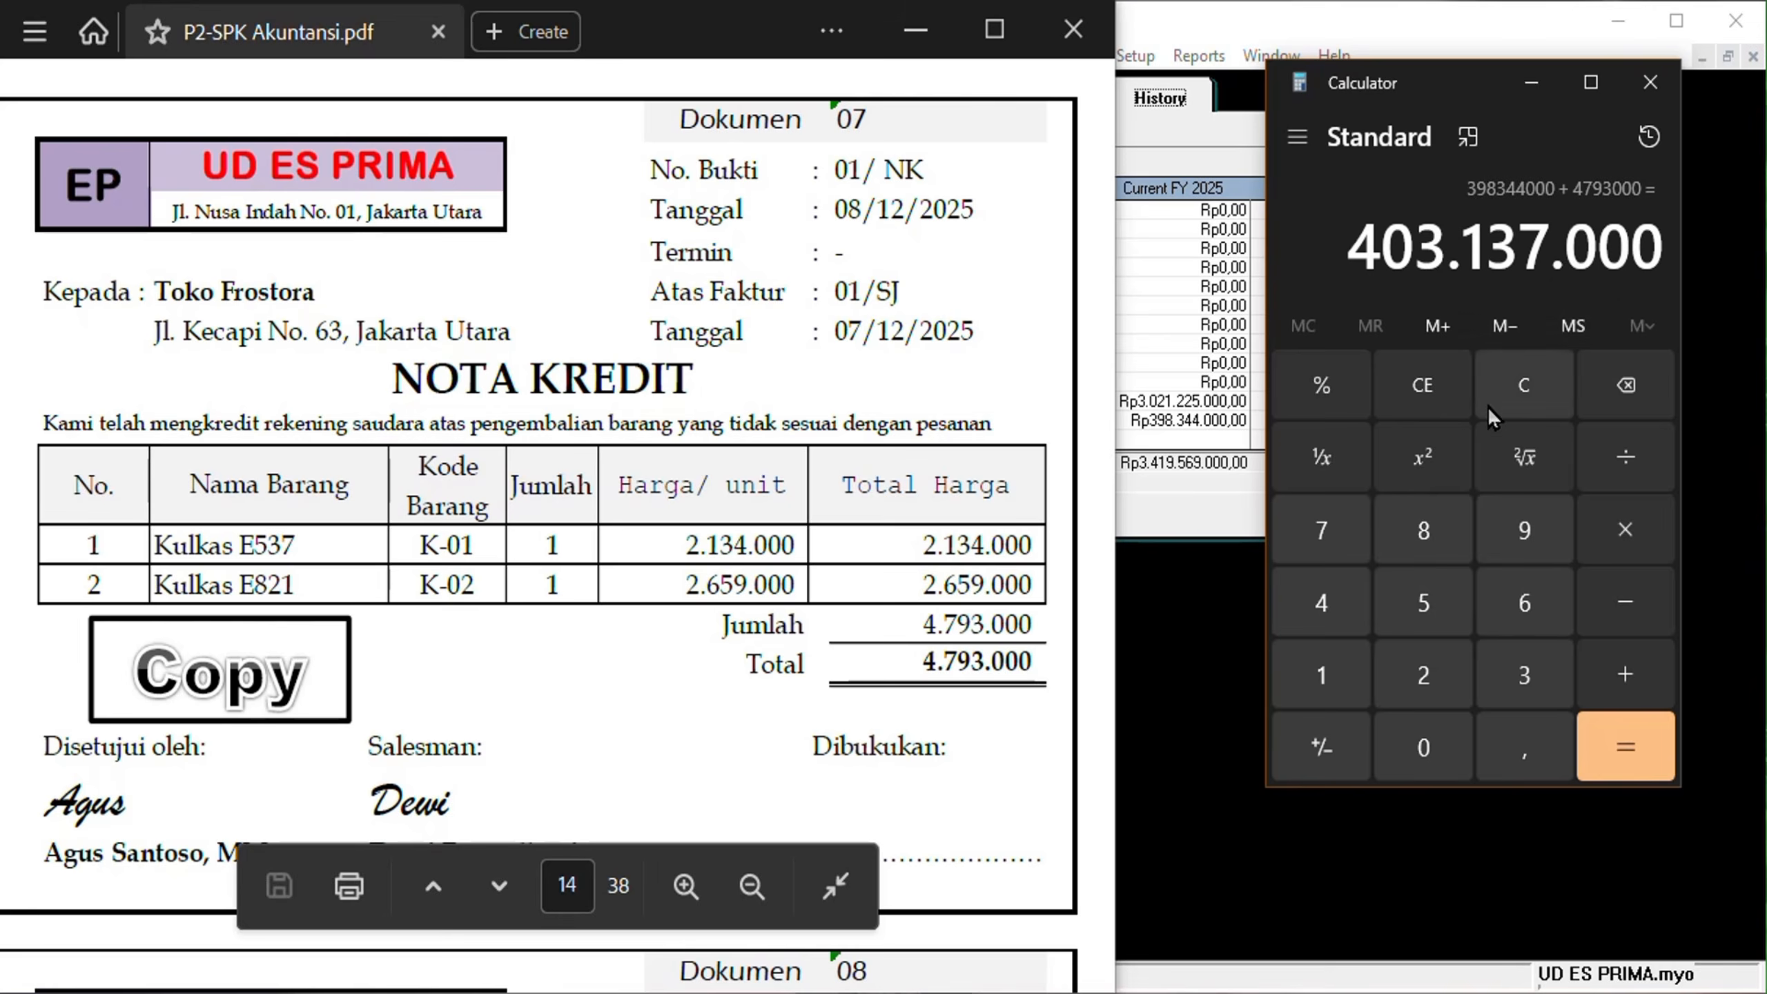
Close the Sales Of Merchandise account in ABSS Accounting and start a journal entry with the memo BEBAN PPH.
click(1152, 669)
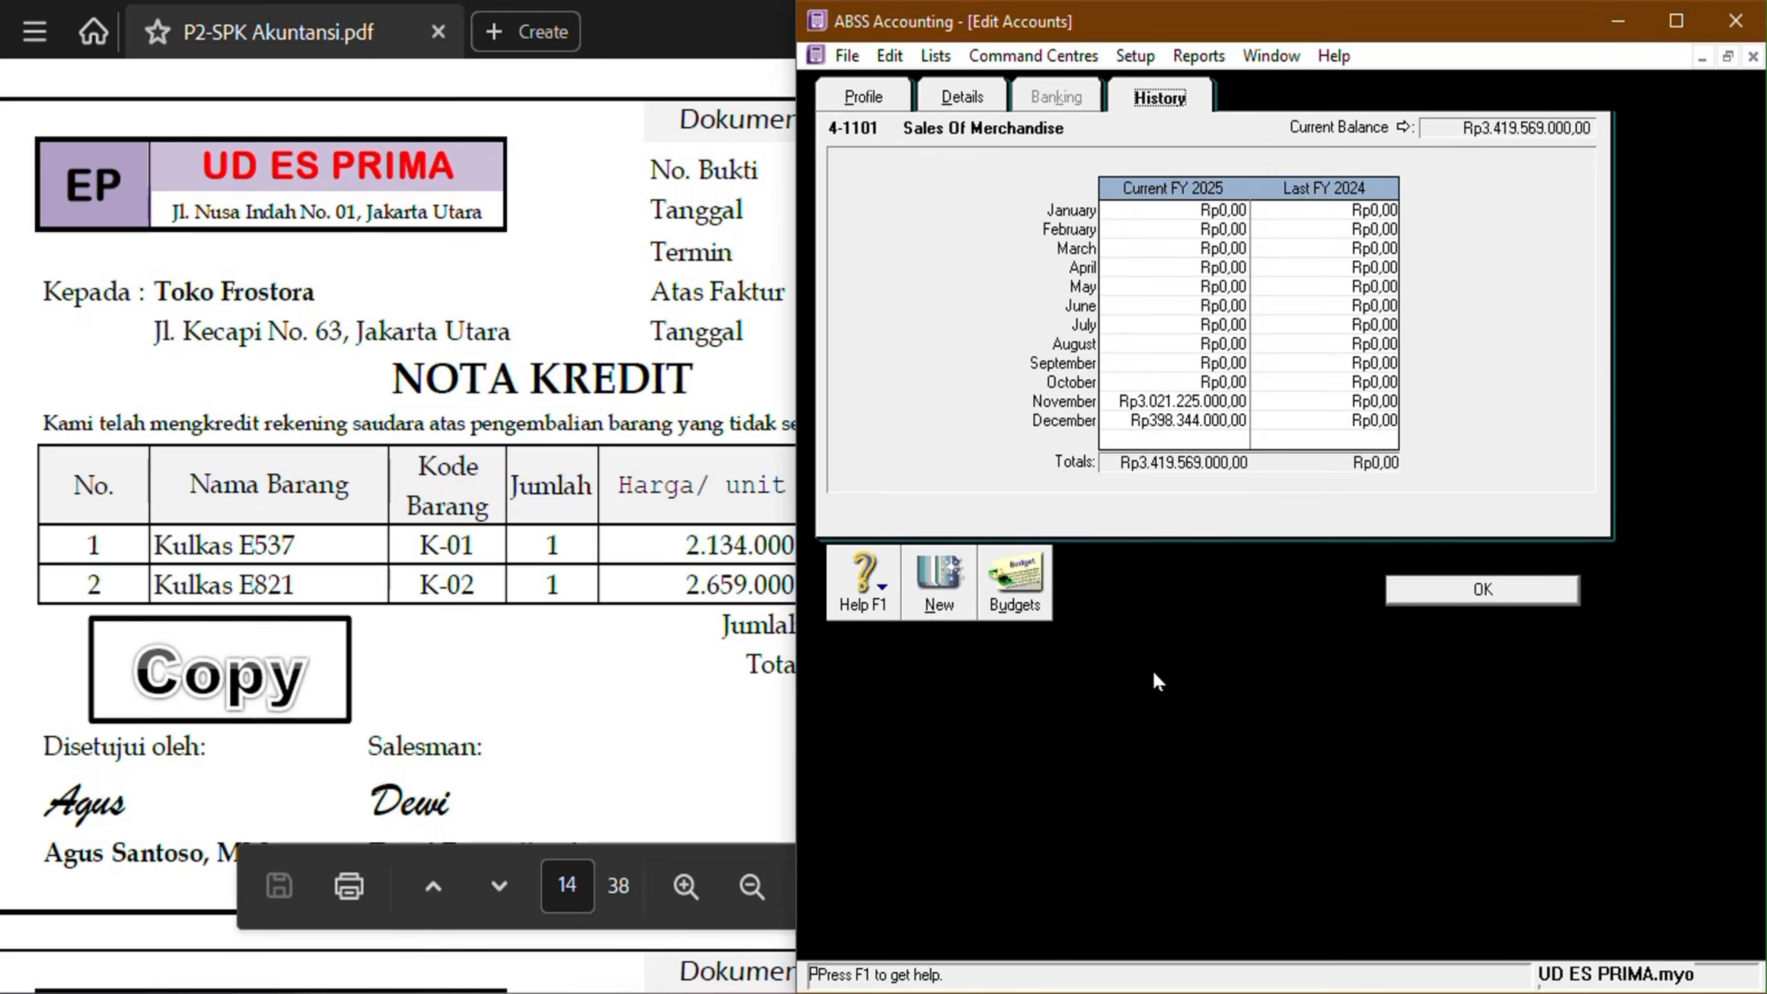
click(1419, 590)
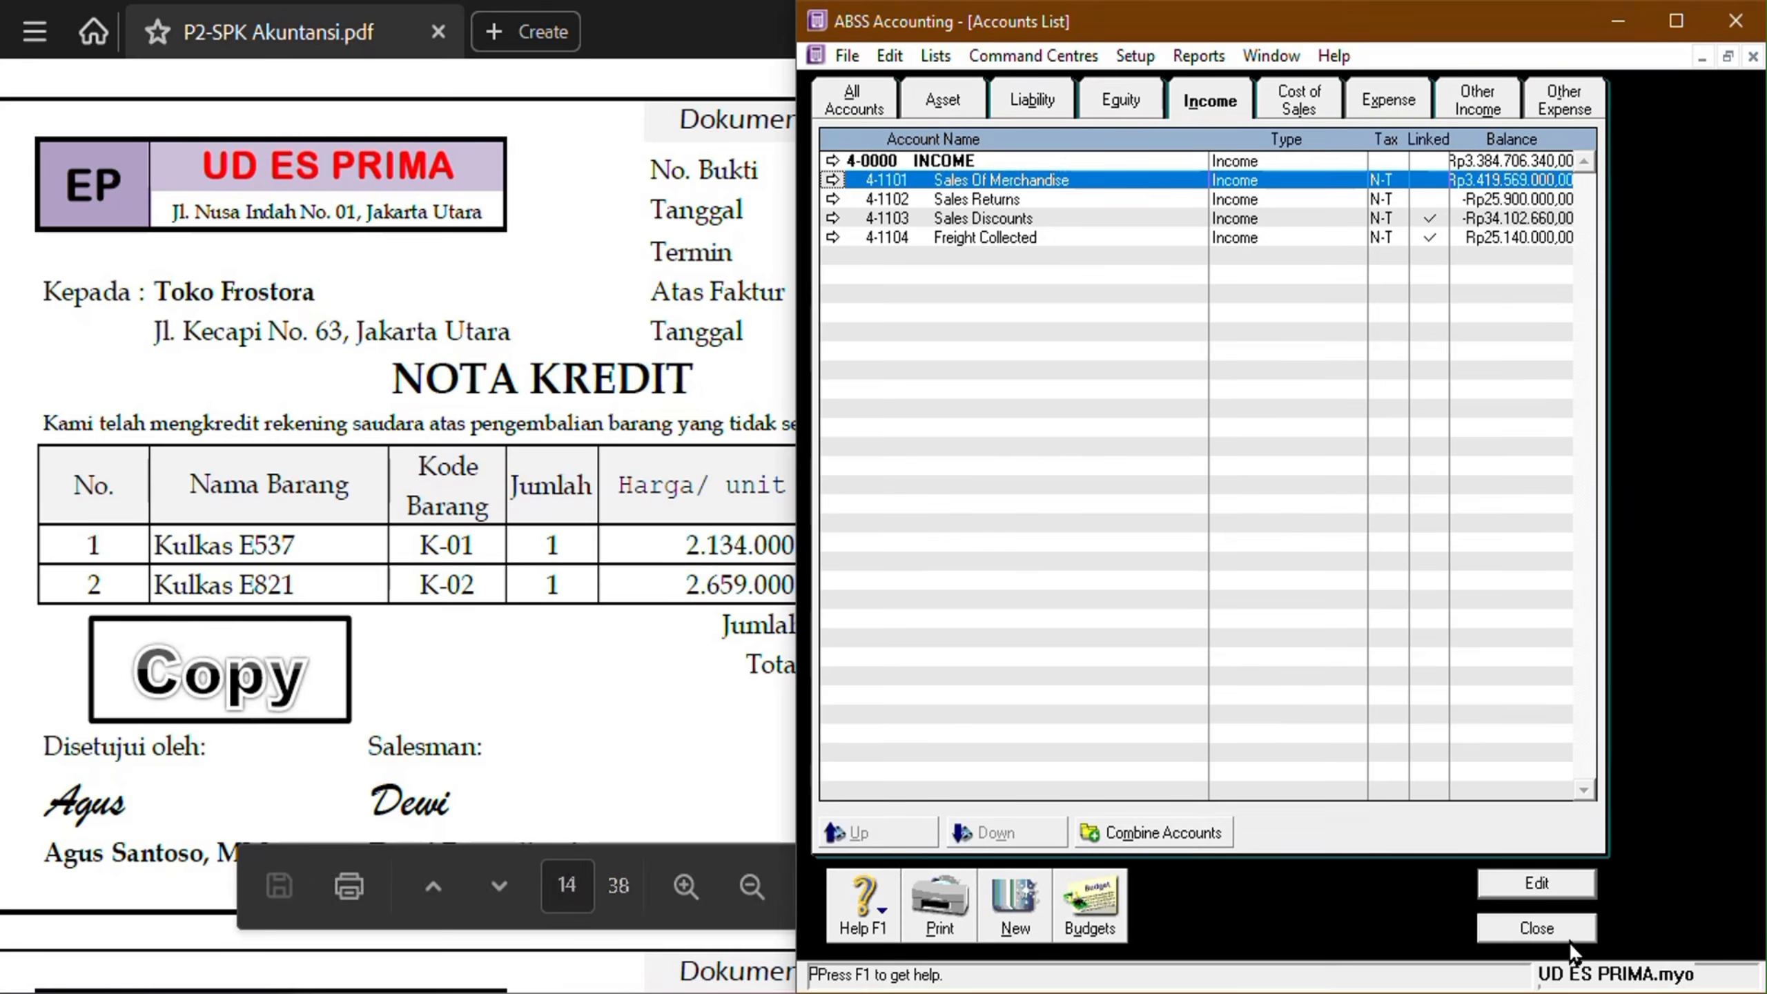
key(ctrl+g)
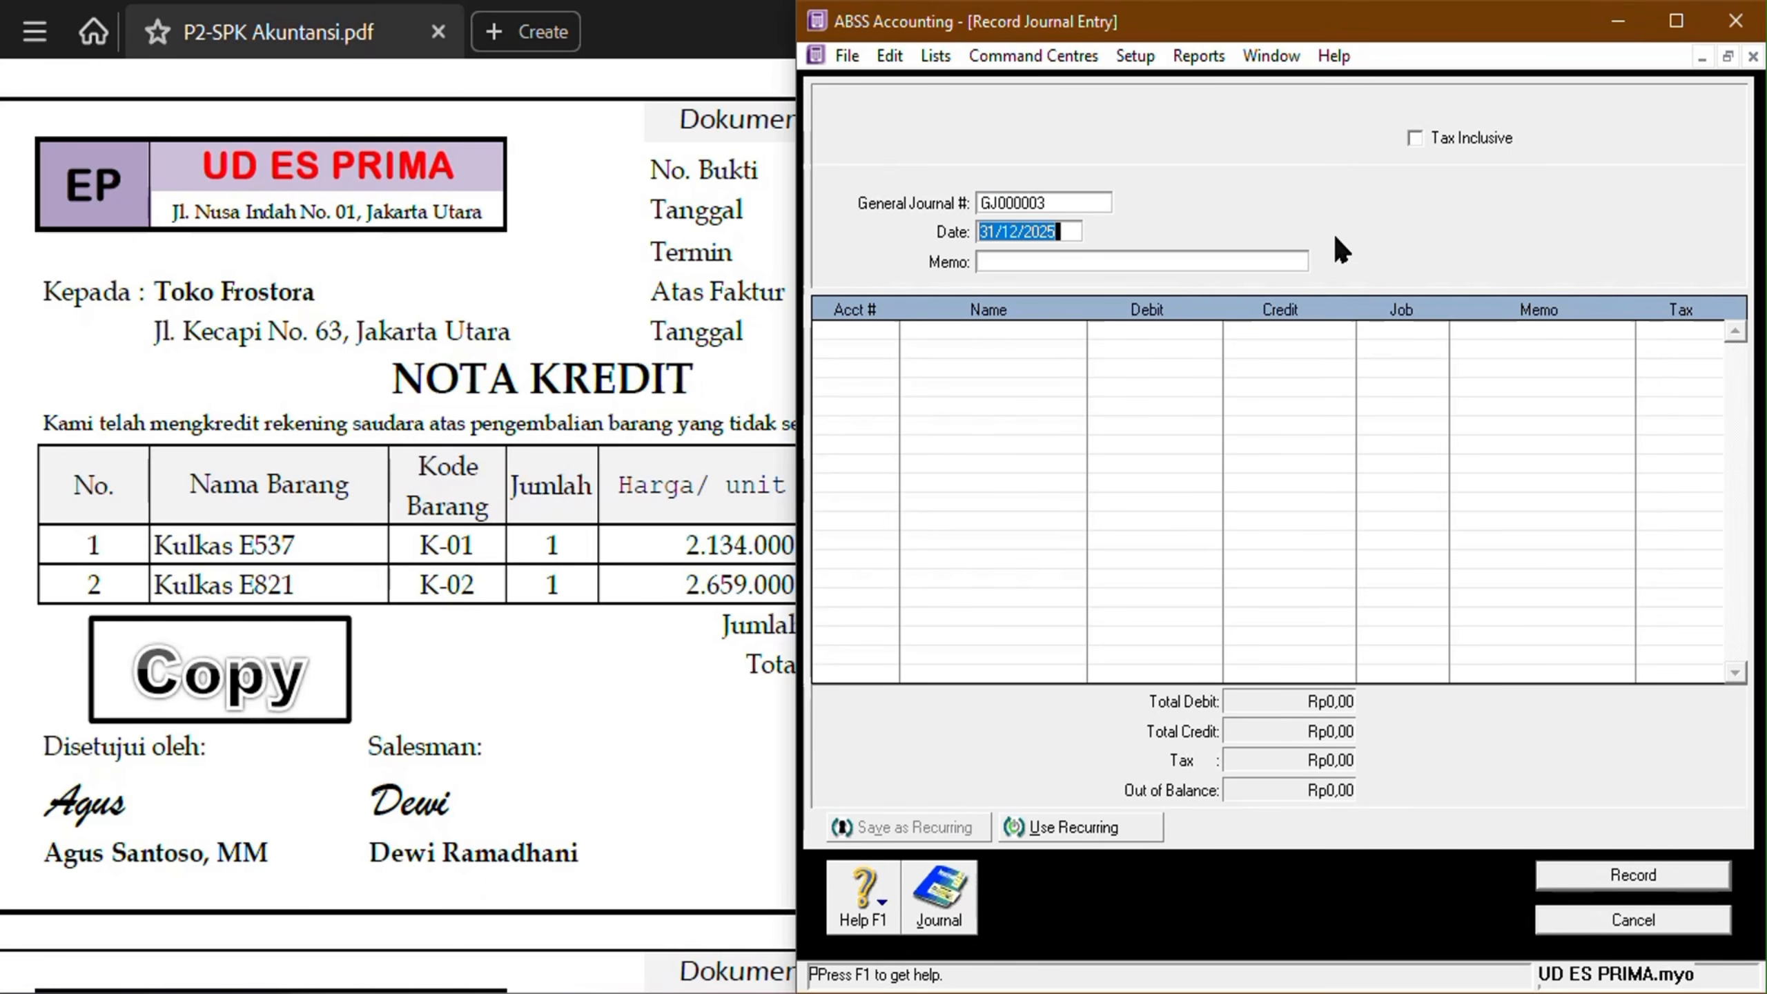
click(1247, 262)
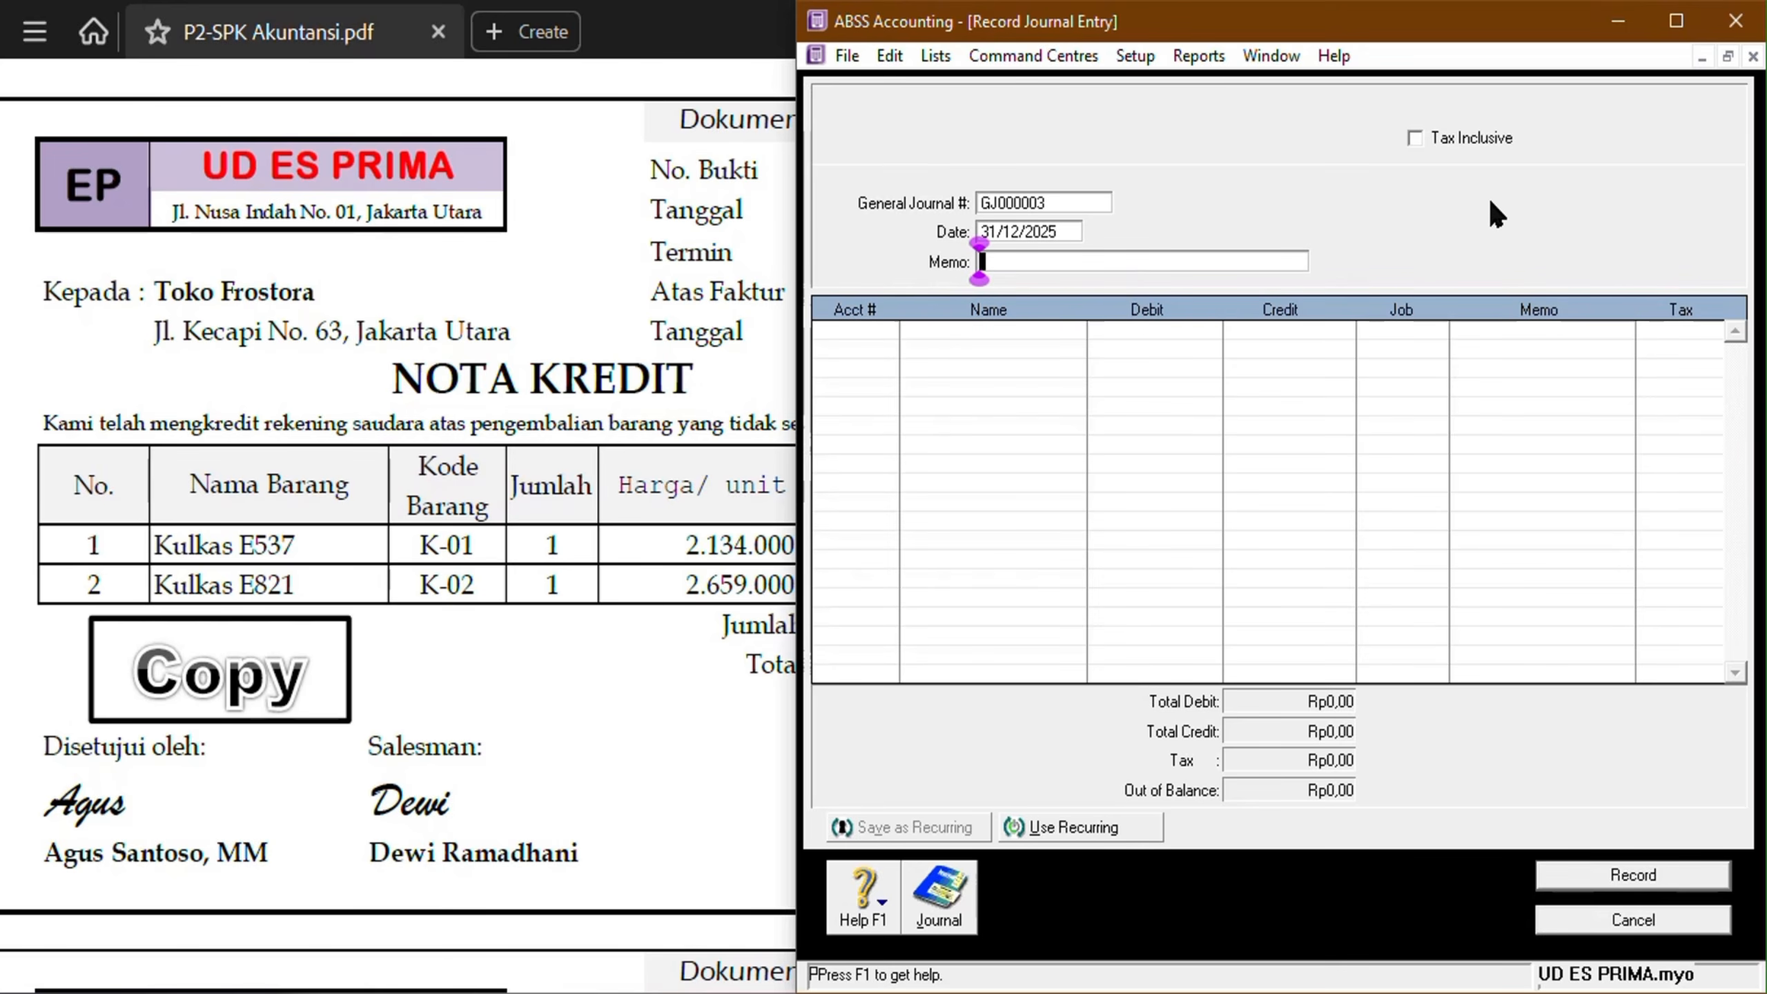
text(BEBAN PPH)
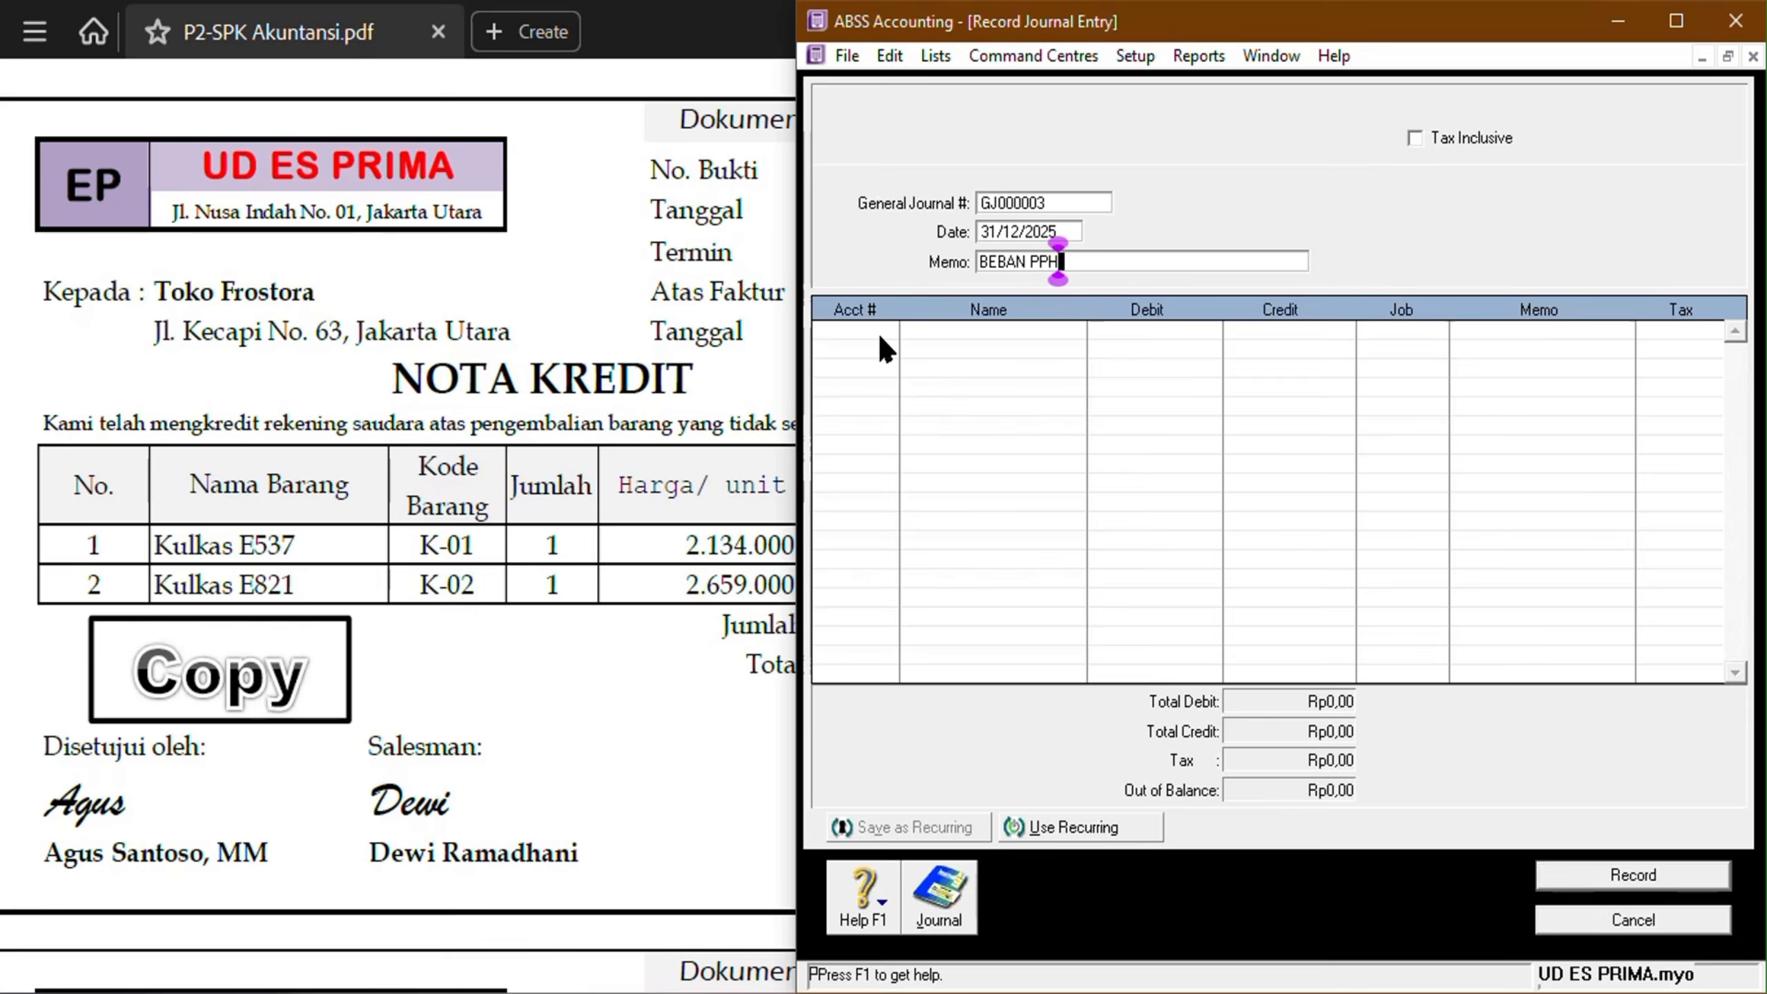
Check memorial 05/BM in the PDF and add account 9-1004 Income Tax Expense as the journal's first line.
click(384, 691)
scroll(383, 690, down, 10)
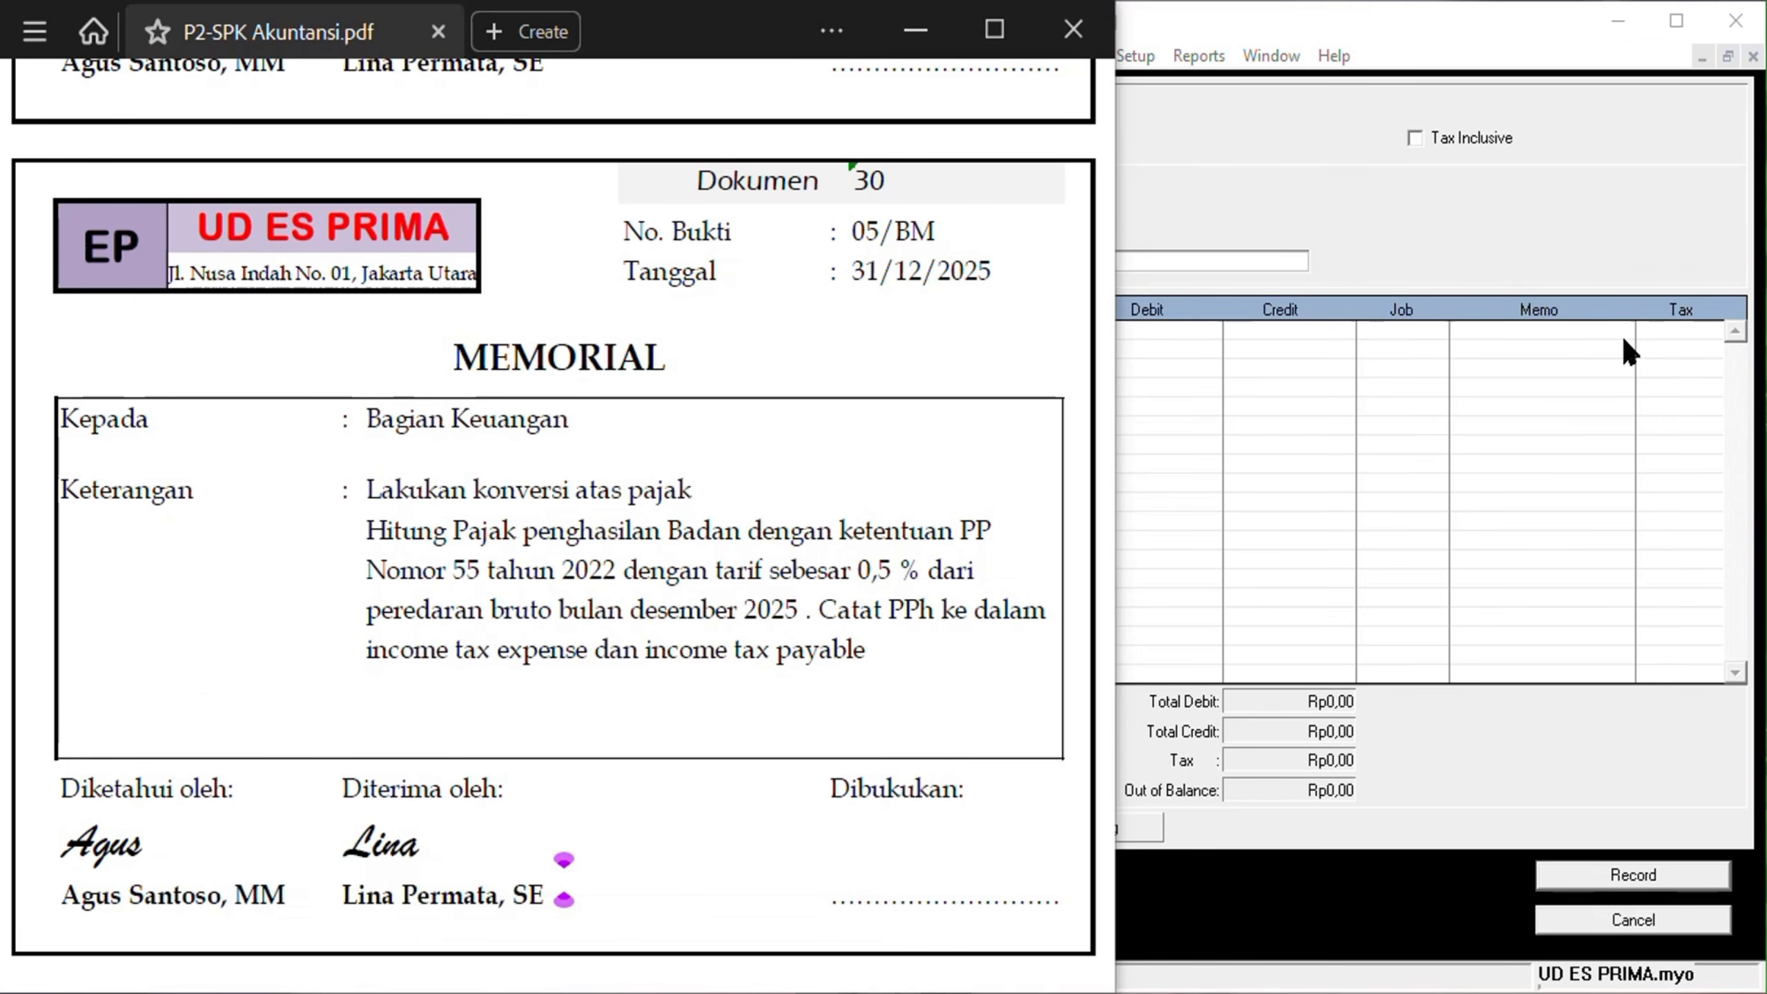
click(1459, 222)
click(888, 333)
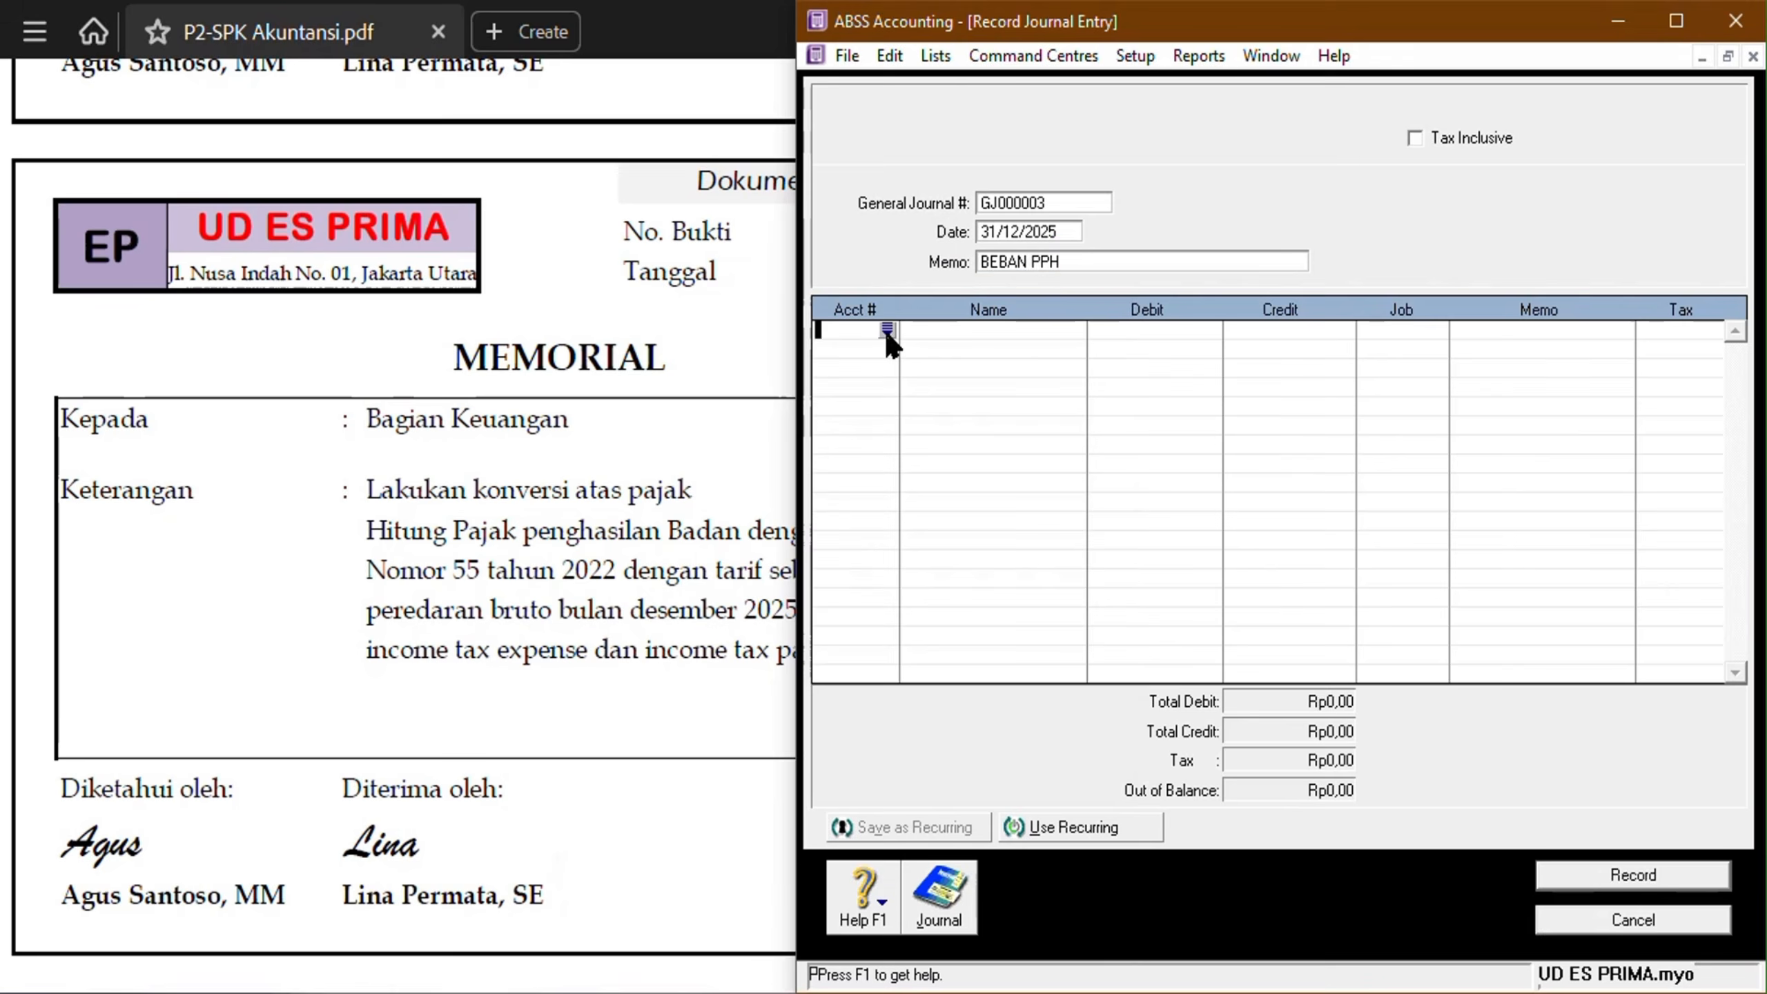
click(887, 328)
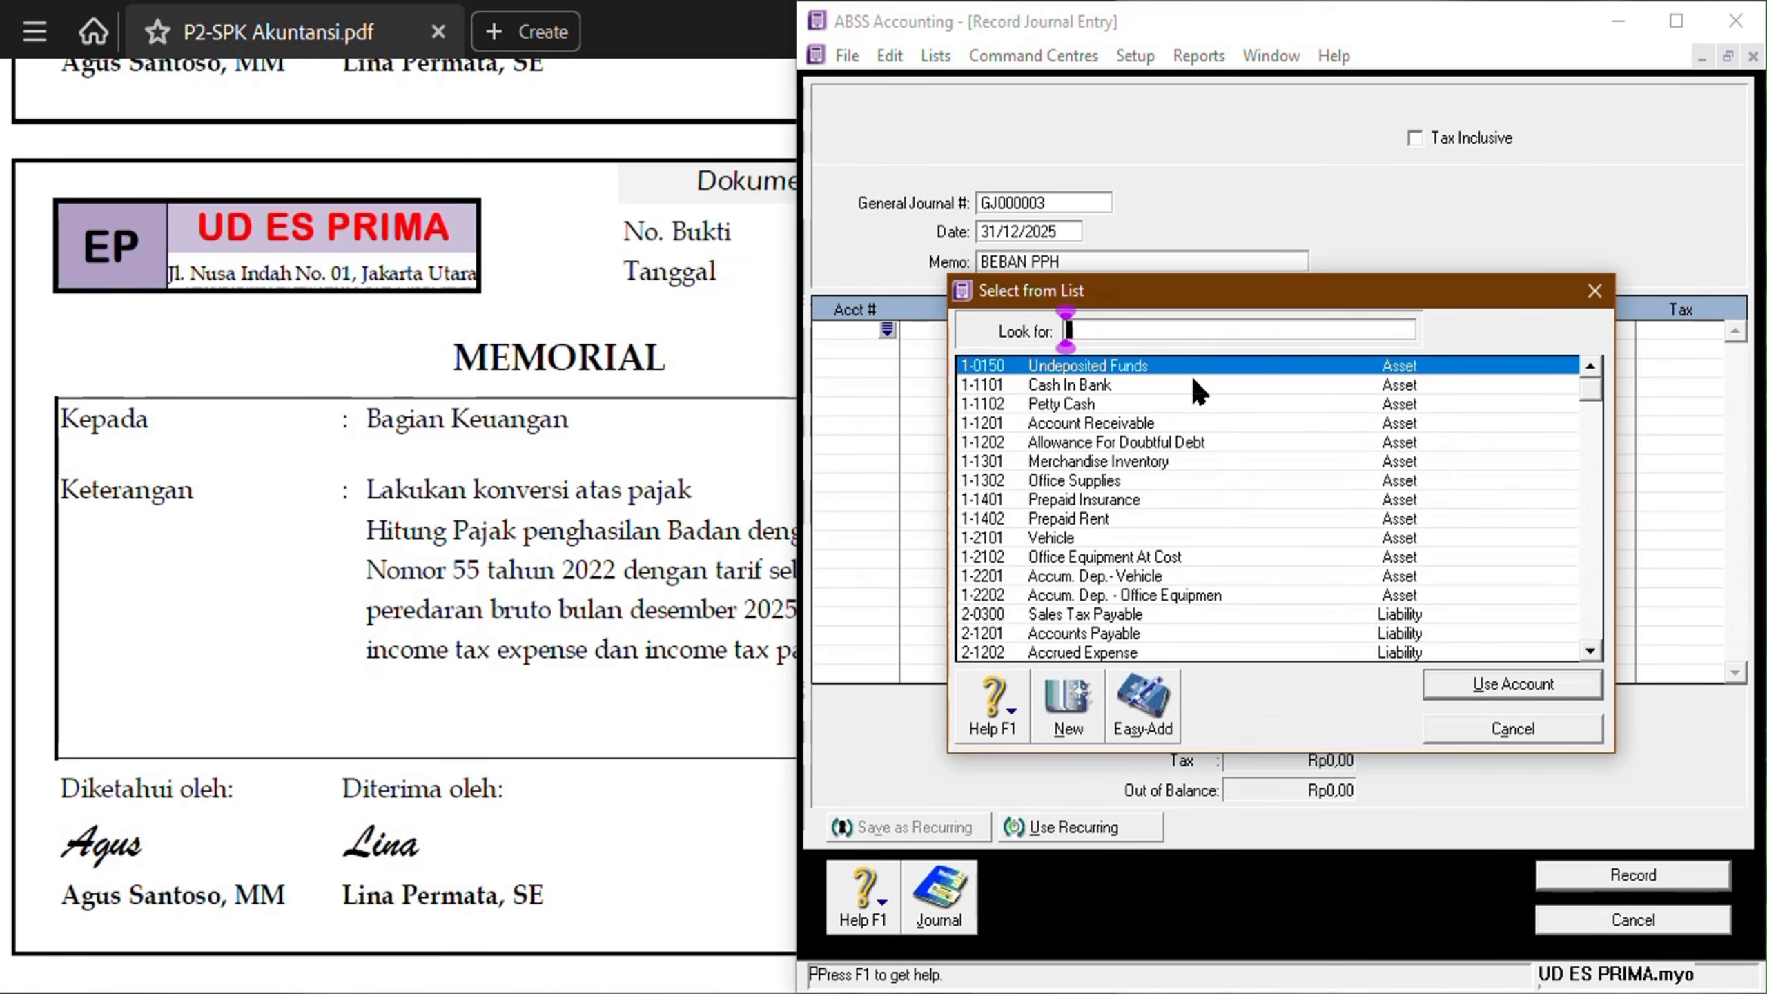
text(9-1004)
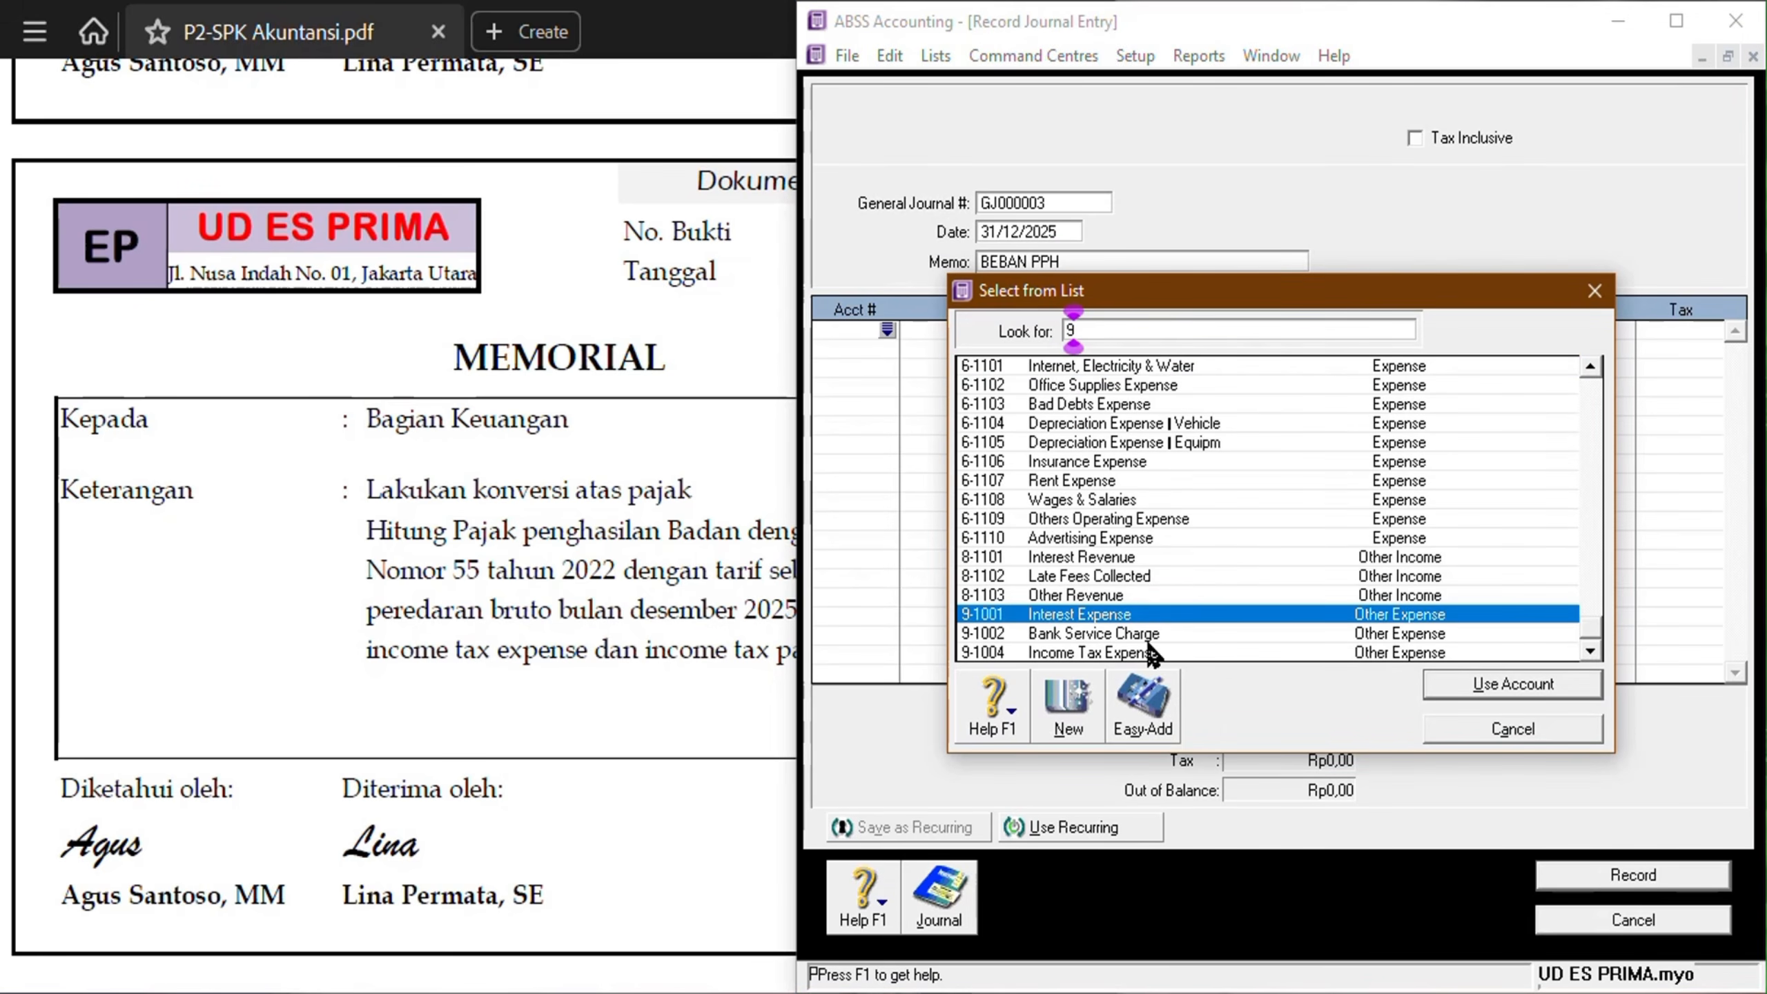
click(1514, 684)
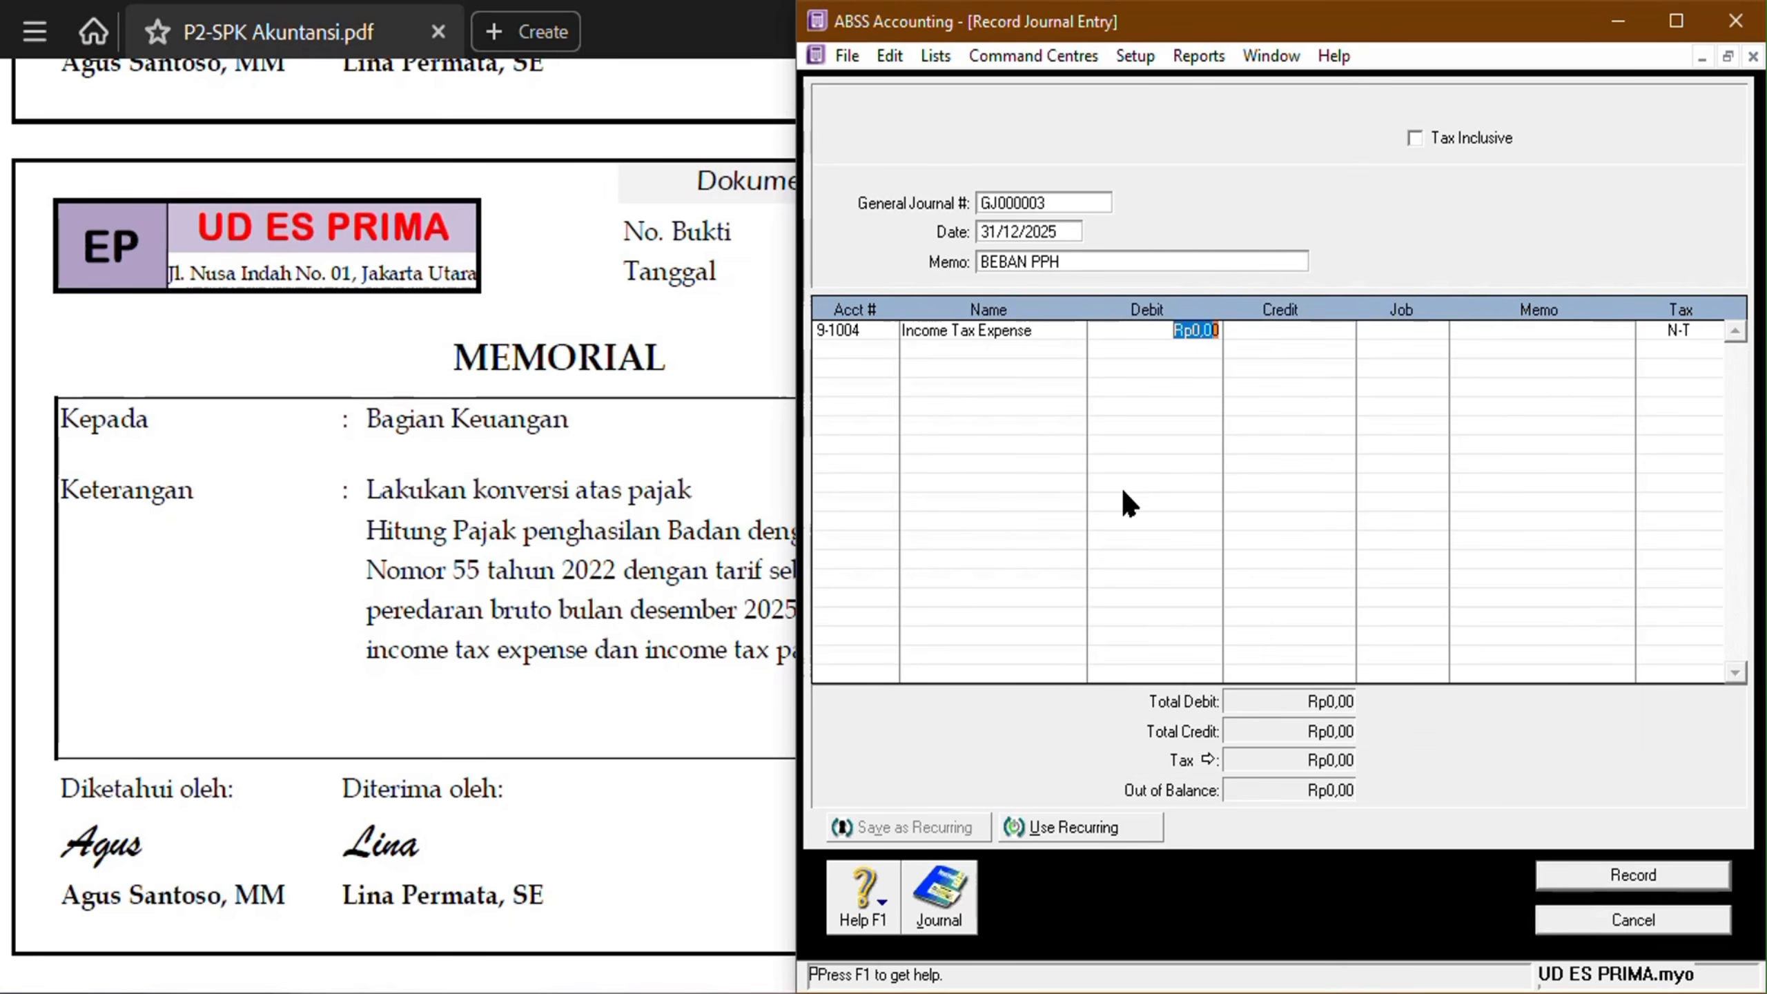
Bring up the calculated gross turnover and enter 403137000 as the debit of the Income Tax Expense line.
click(1277, 951)
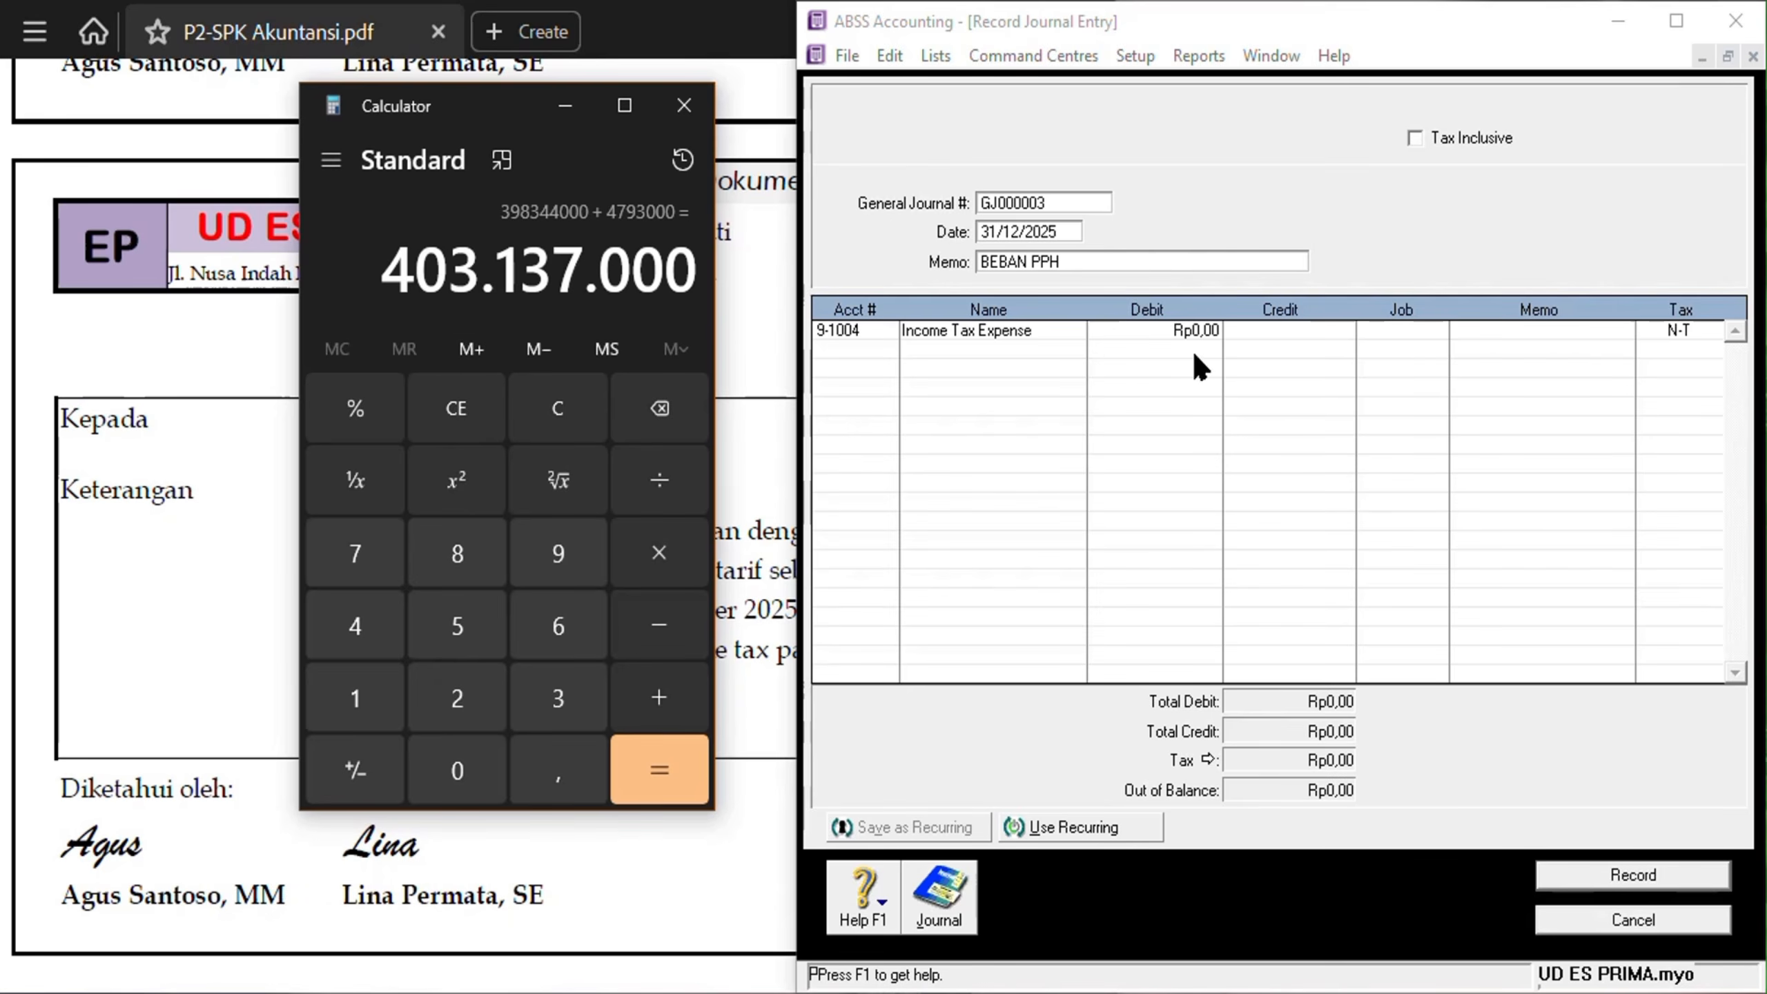
click(1198, 330)
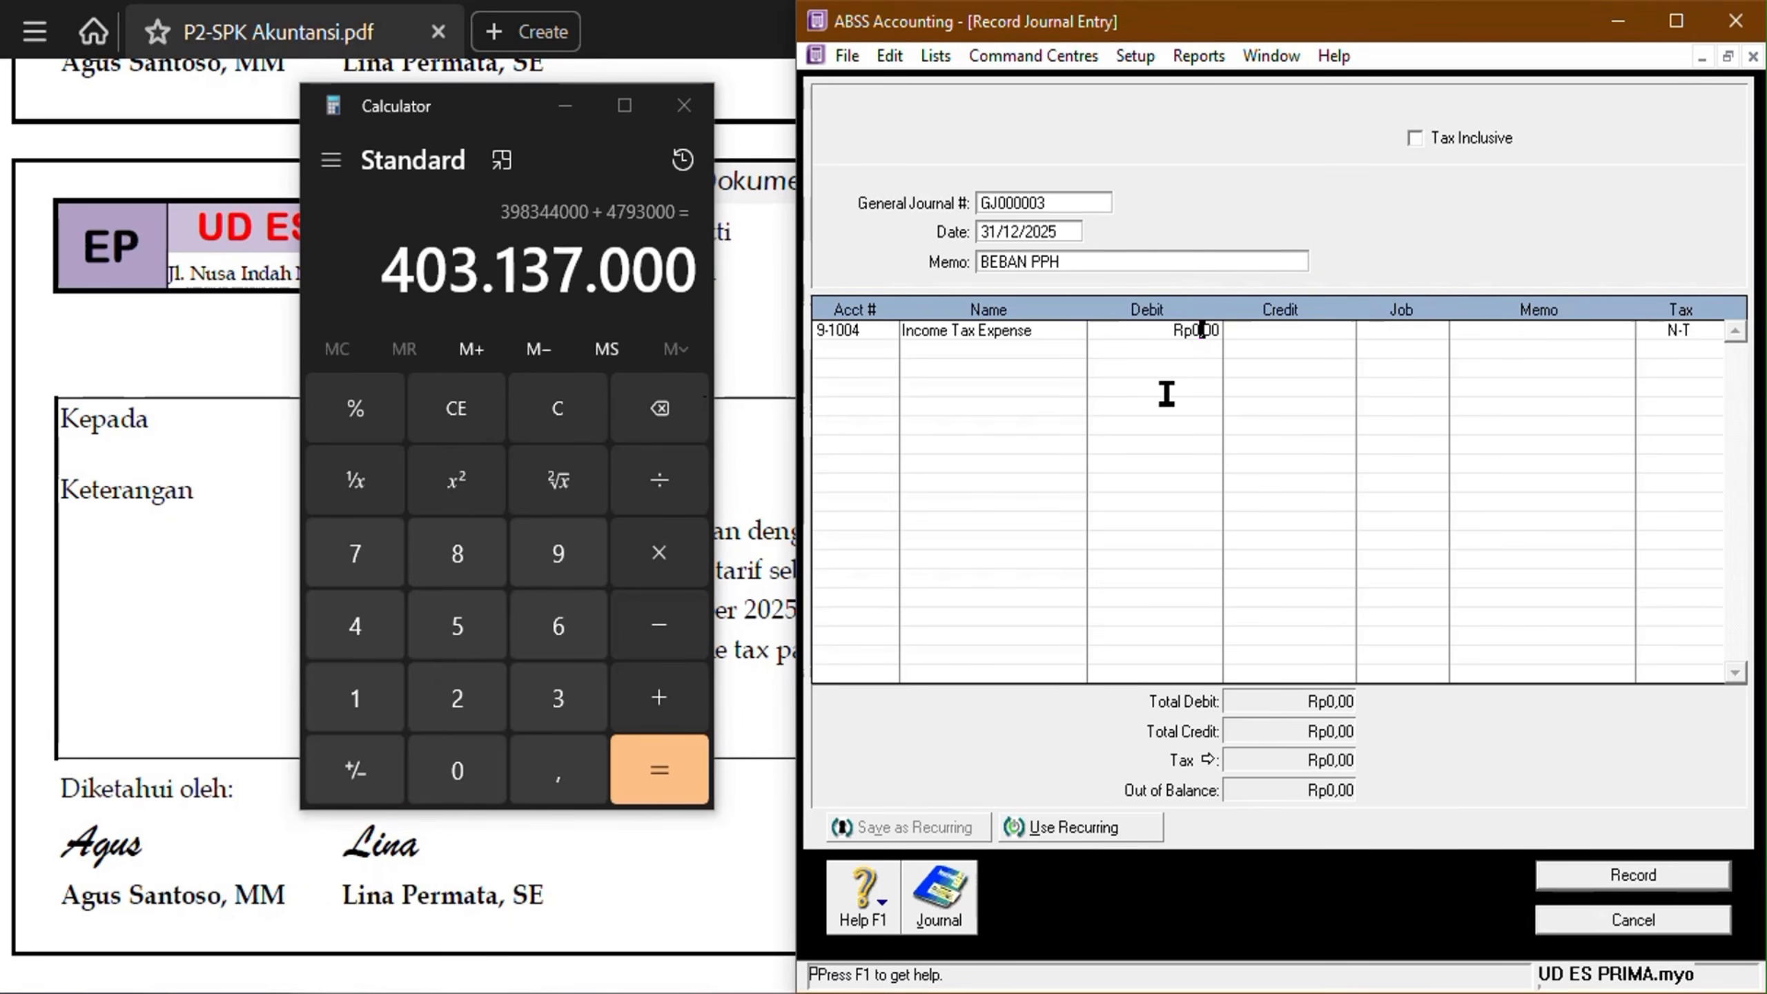
drag(1132, 338, 1500, 320)
key(BackSpace)
text(40)
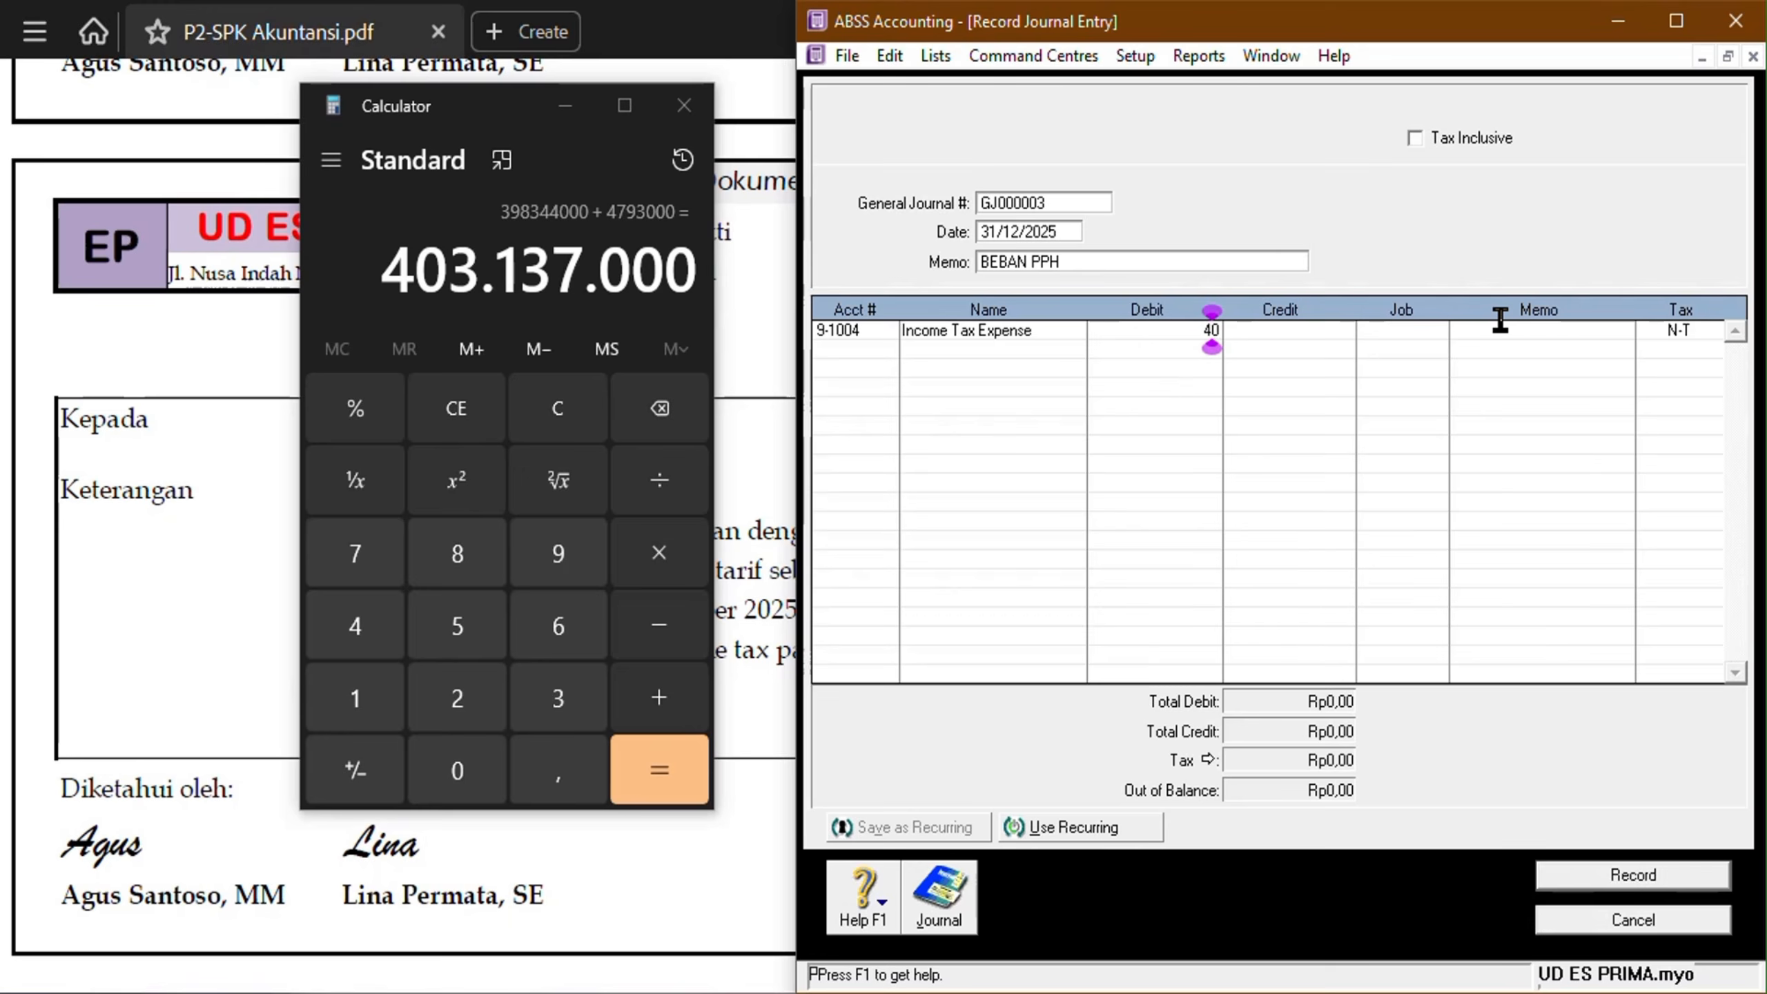
text(3137000)
Multiply the Income Tax Expense debit of 403137000 by 0.5, divide it by 100, and use the result as the debit.
key(space)
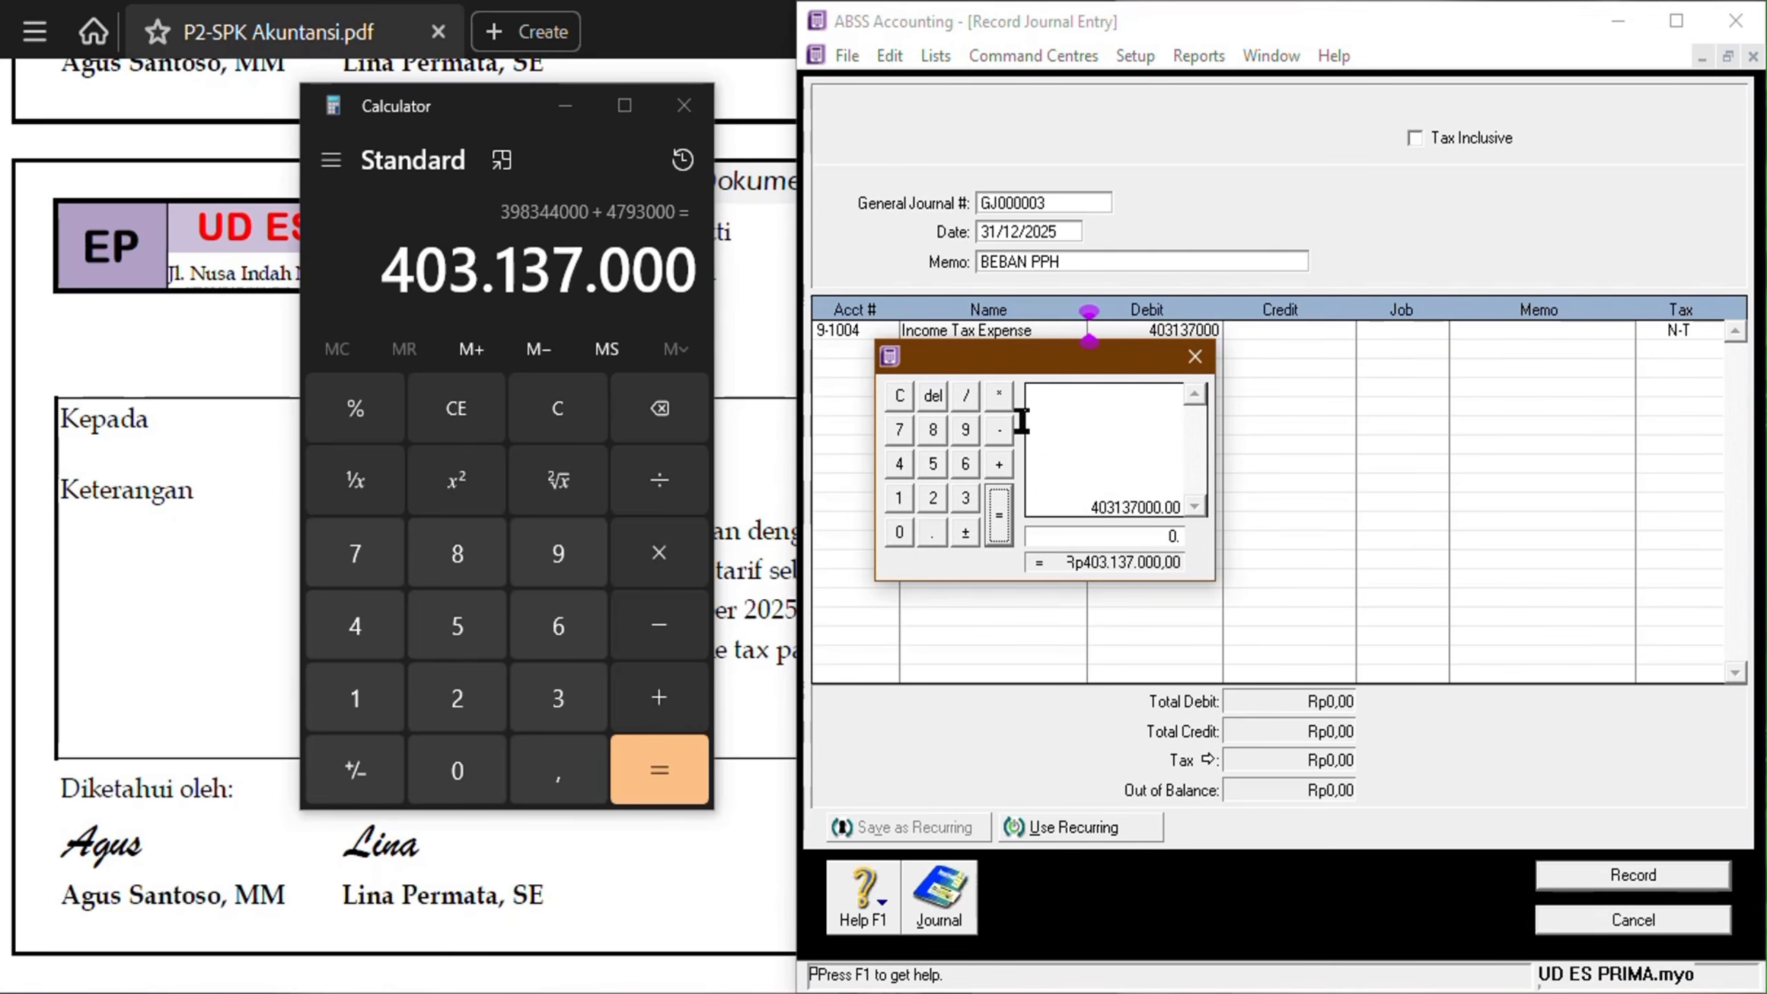
click(999, 395)
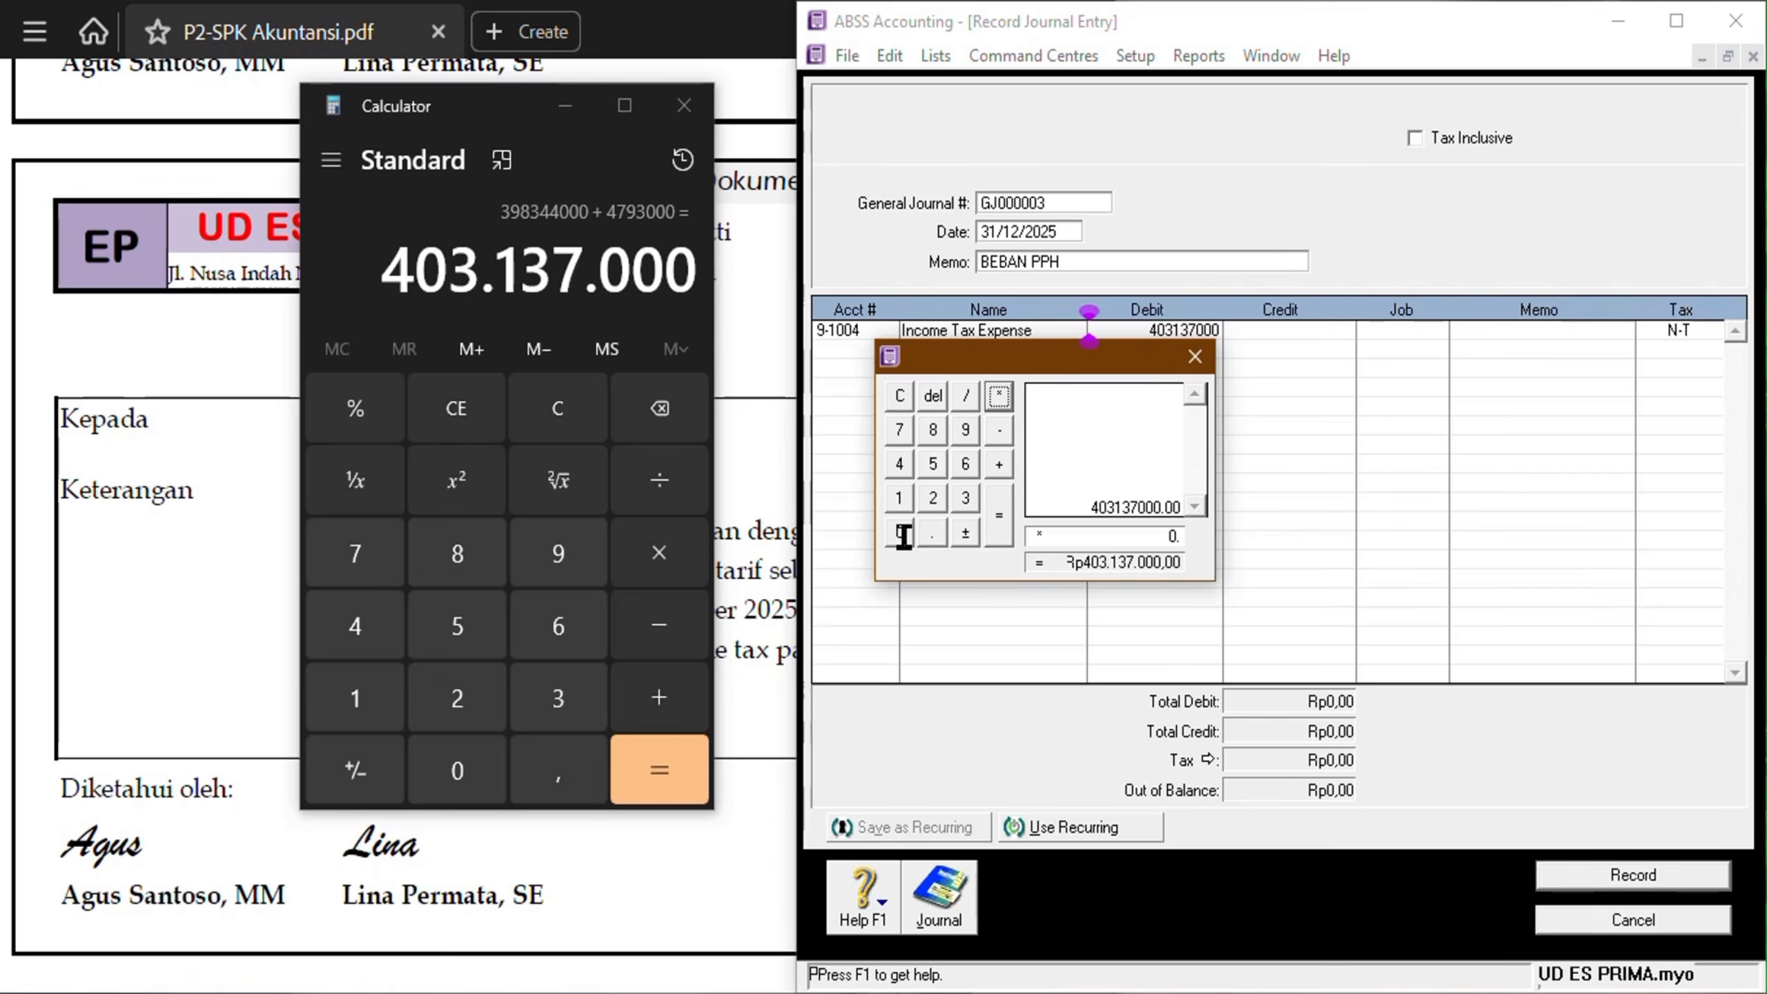
click(898, 532)
click(933, 531)
click(933, 463)
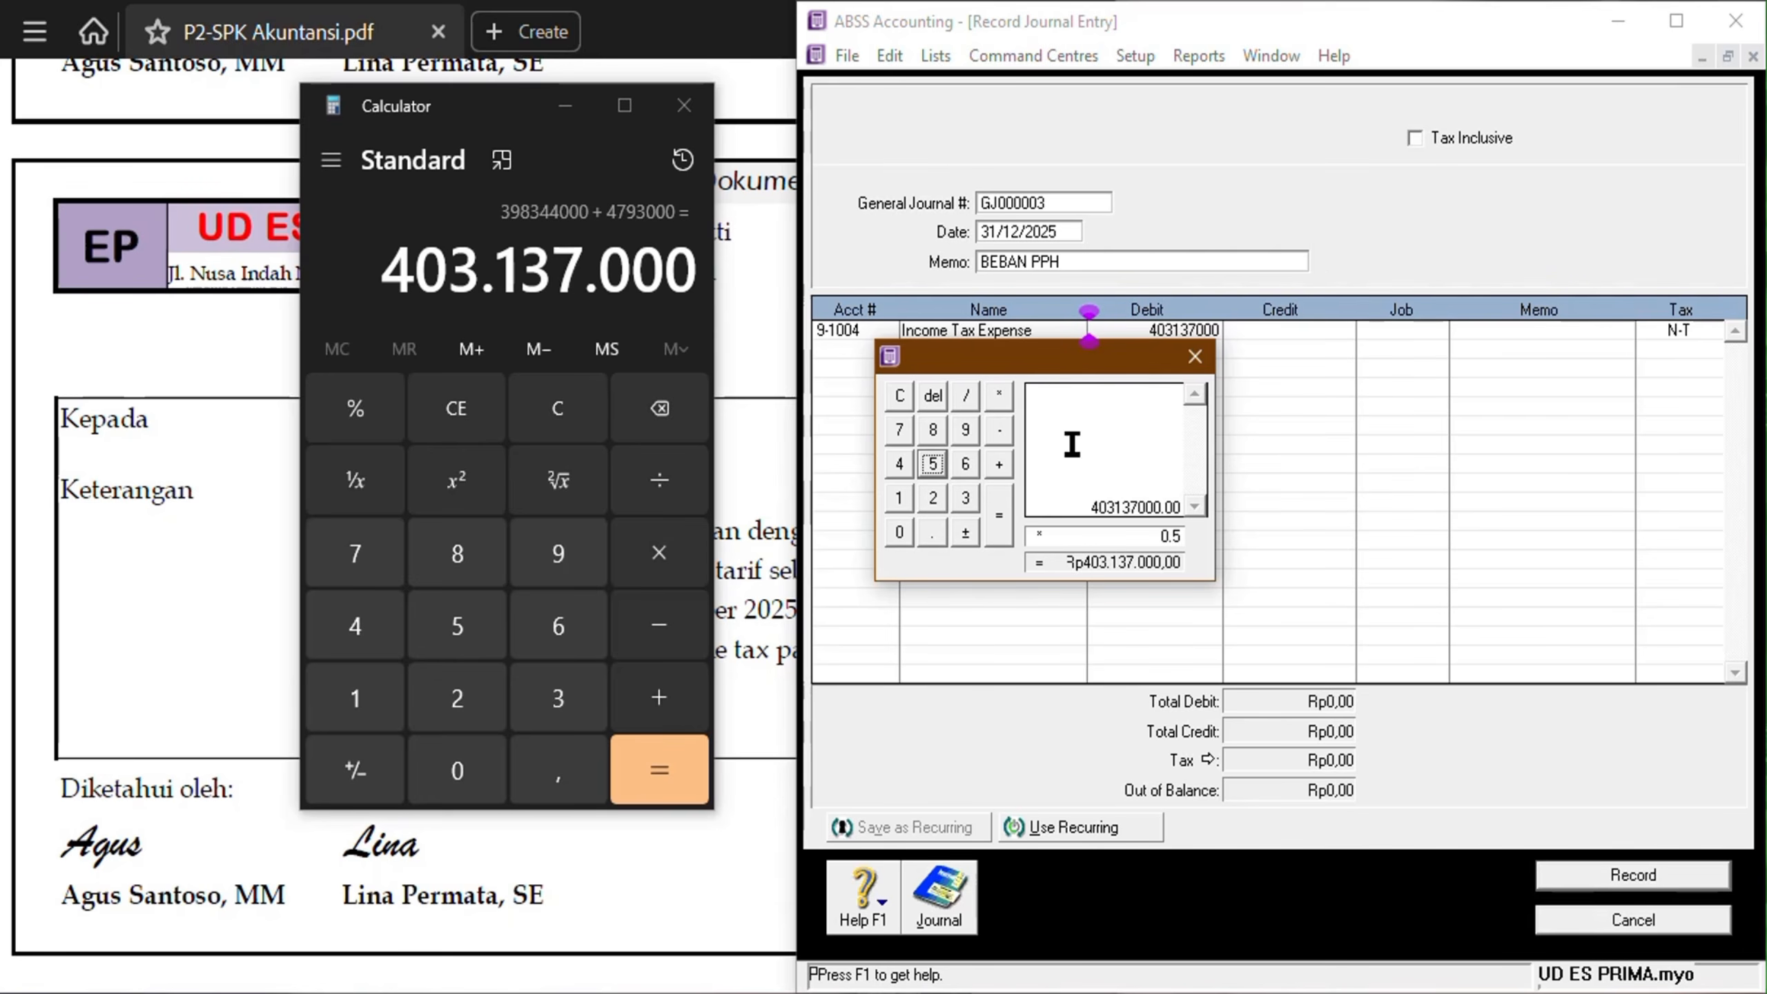
click(966, 396)
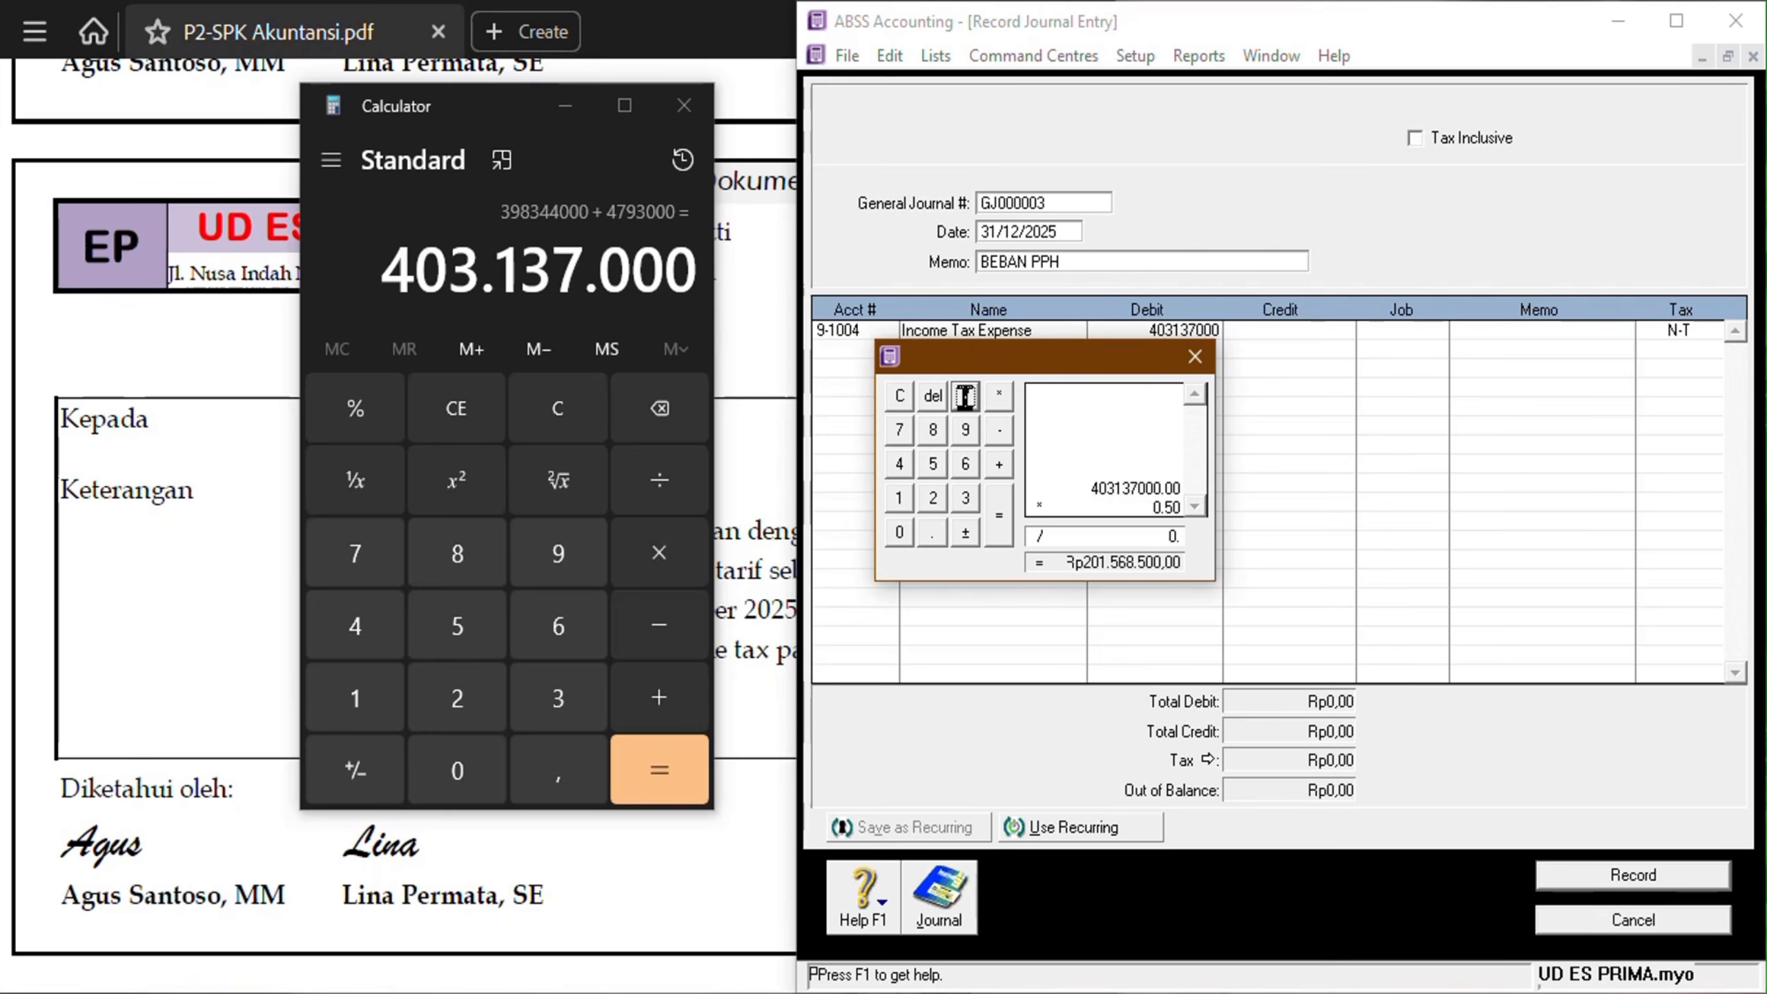
click(900, 497)
click(899, 533)
click(899, 533)
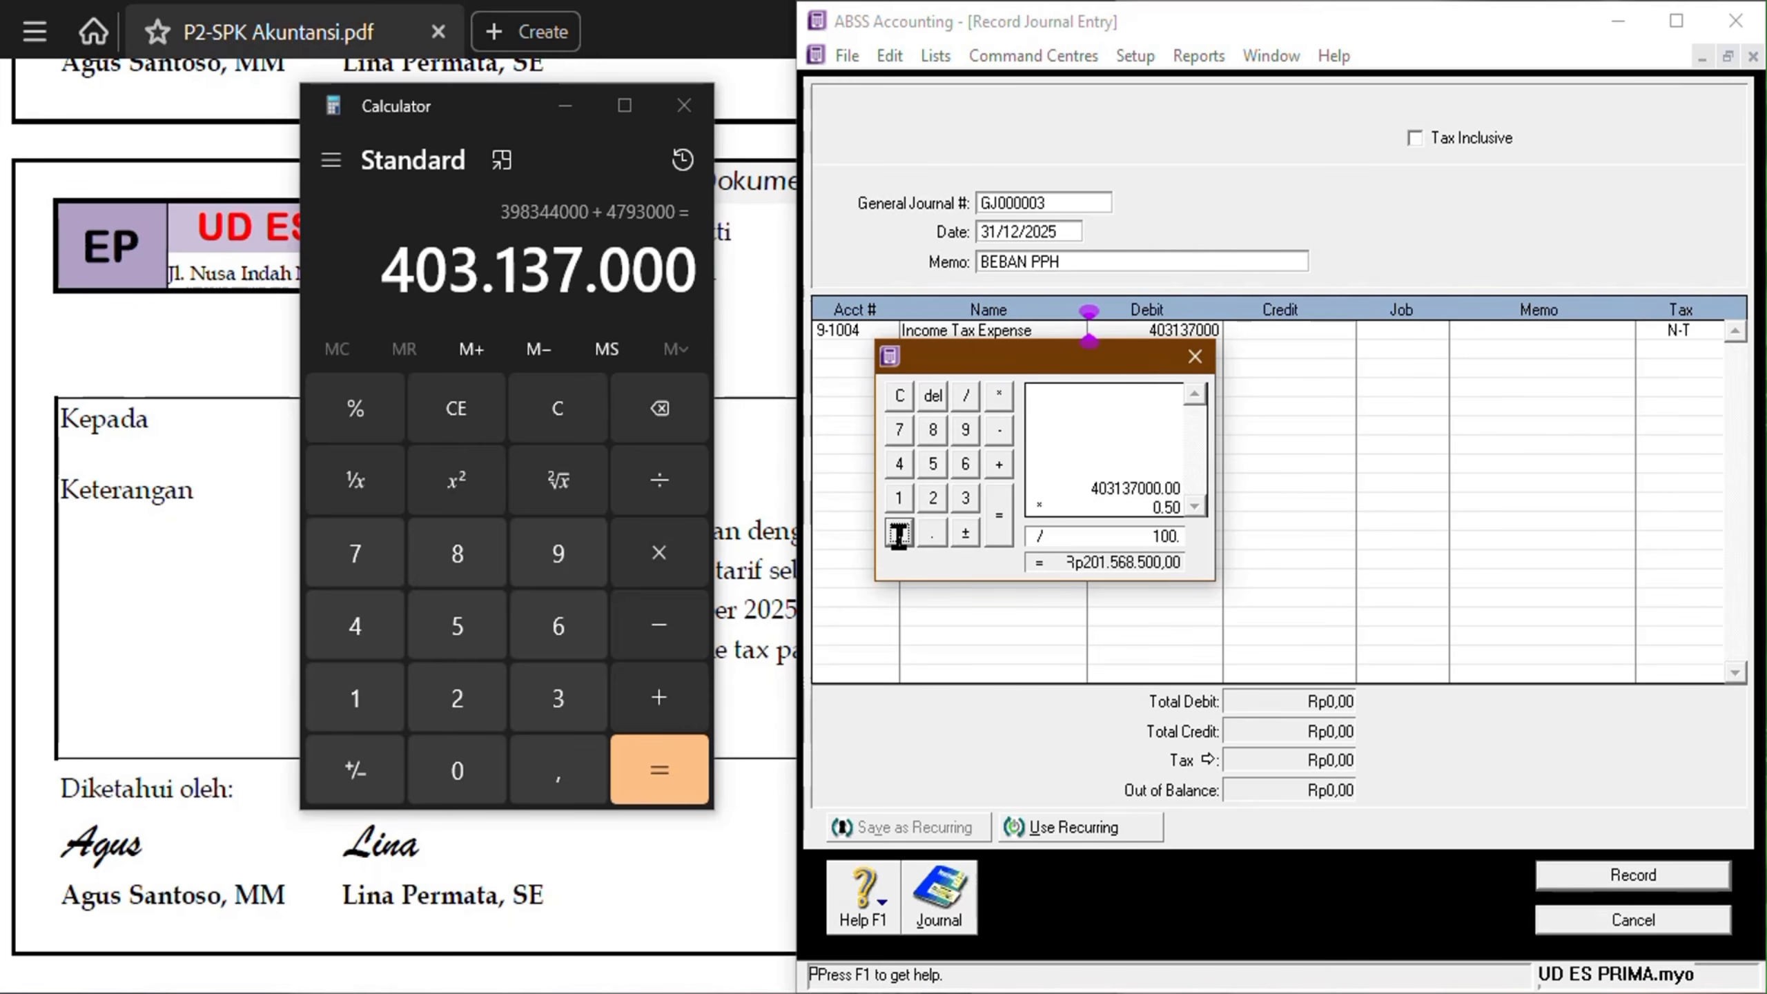
key(Return)
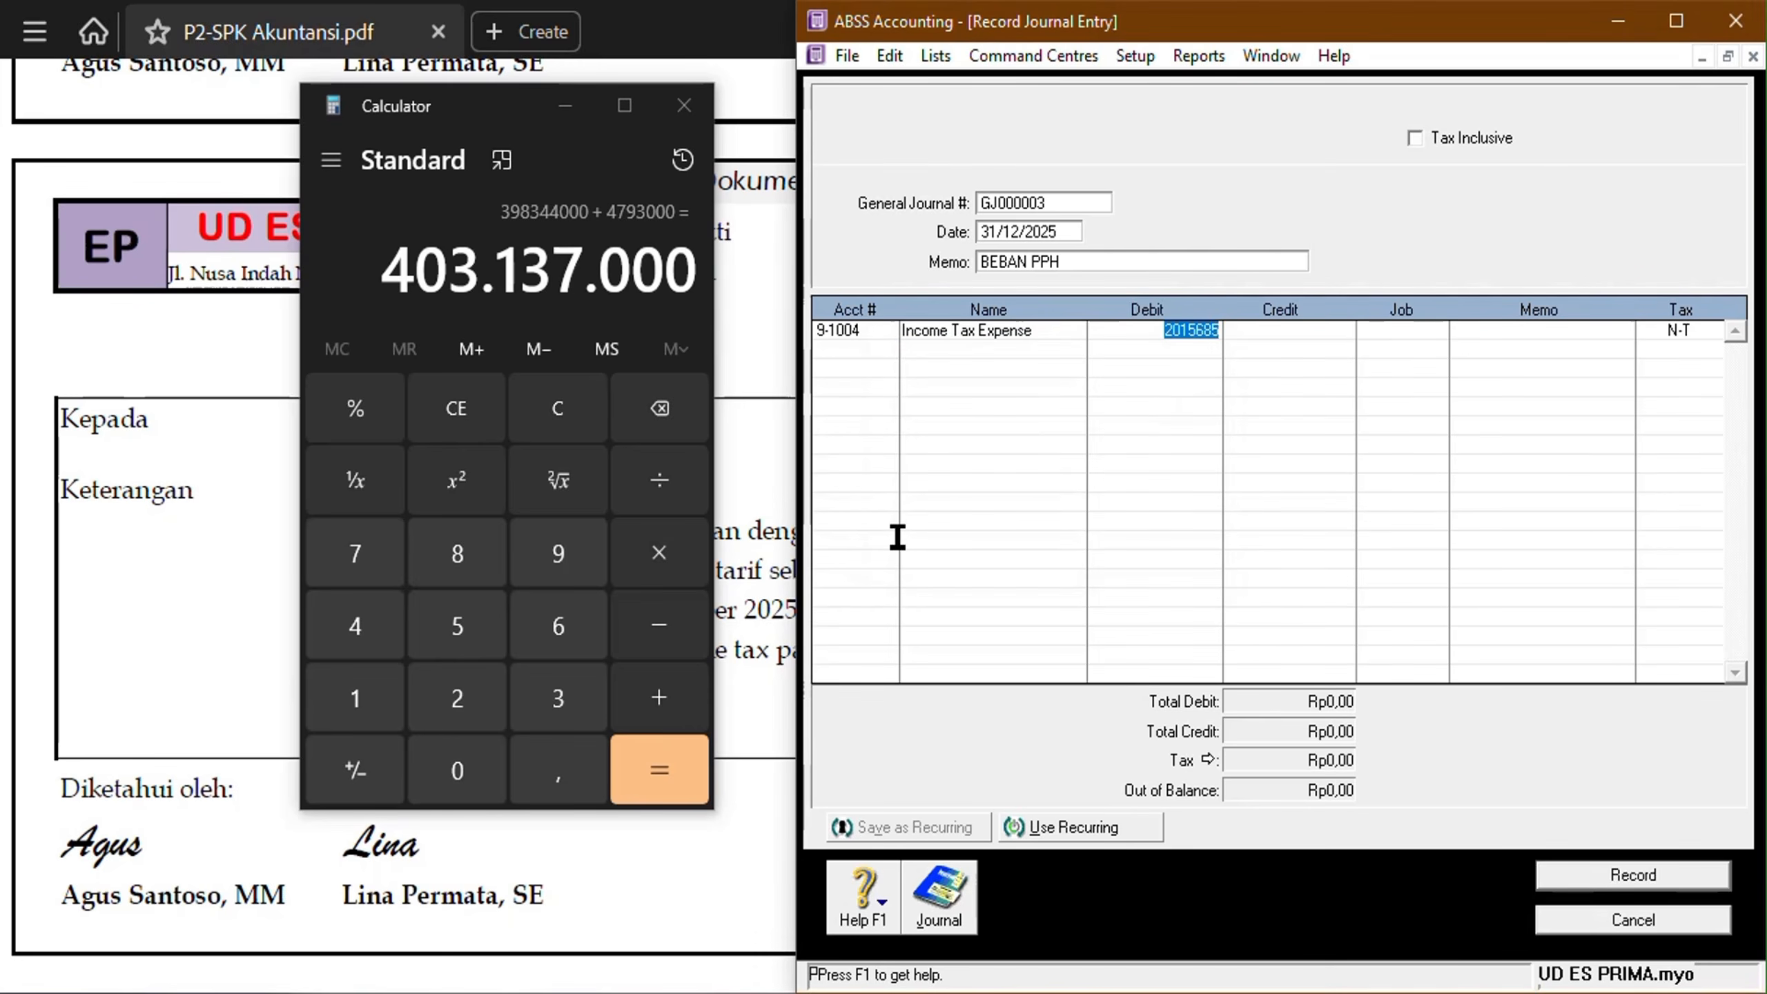
key(Tab)
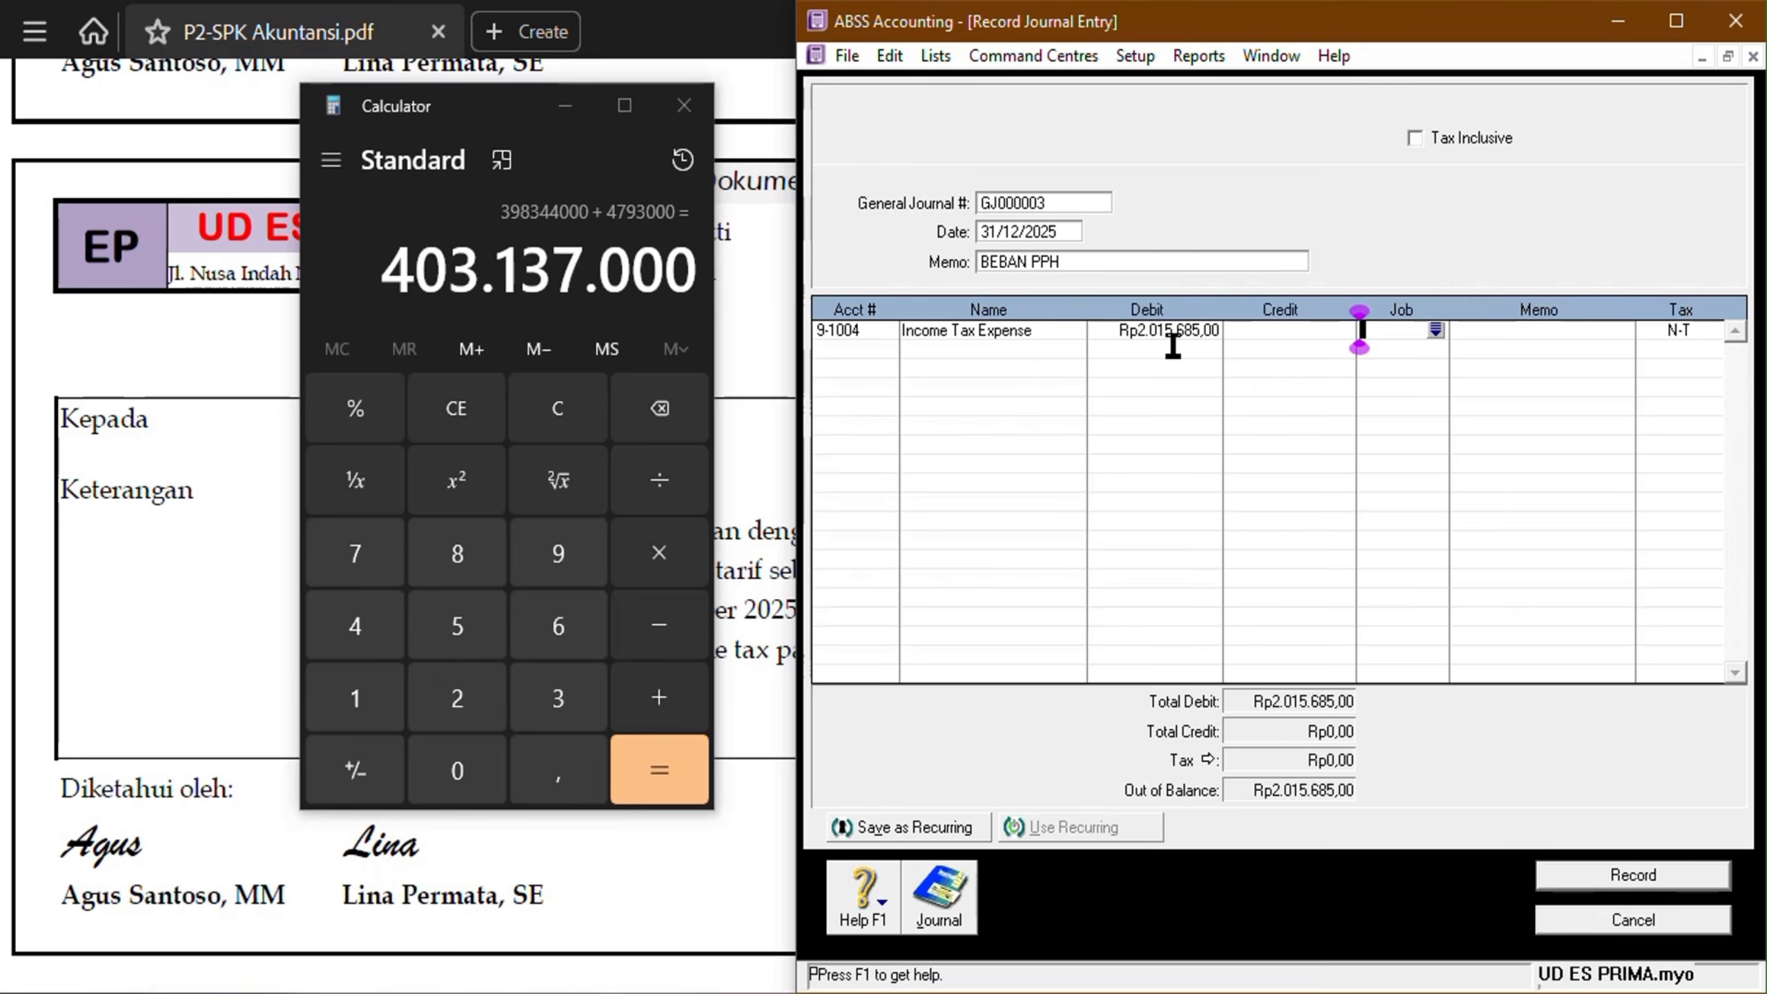
Add account 2-1203 Income Tax Payable as the journal's second line.
click(885, 348)
key(Return)
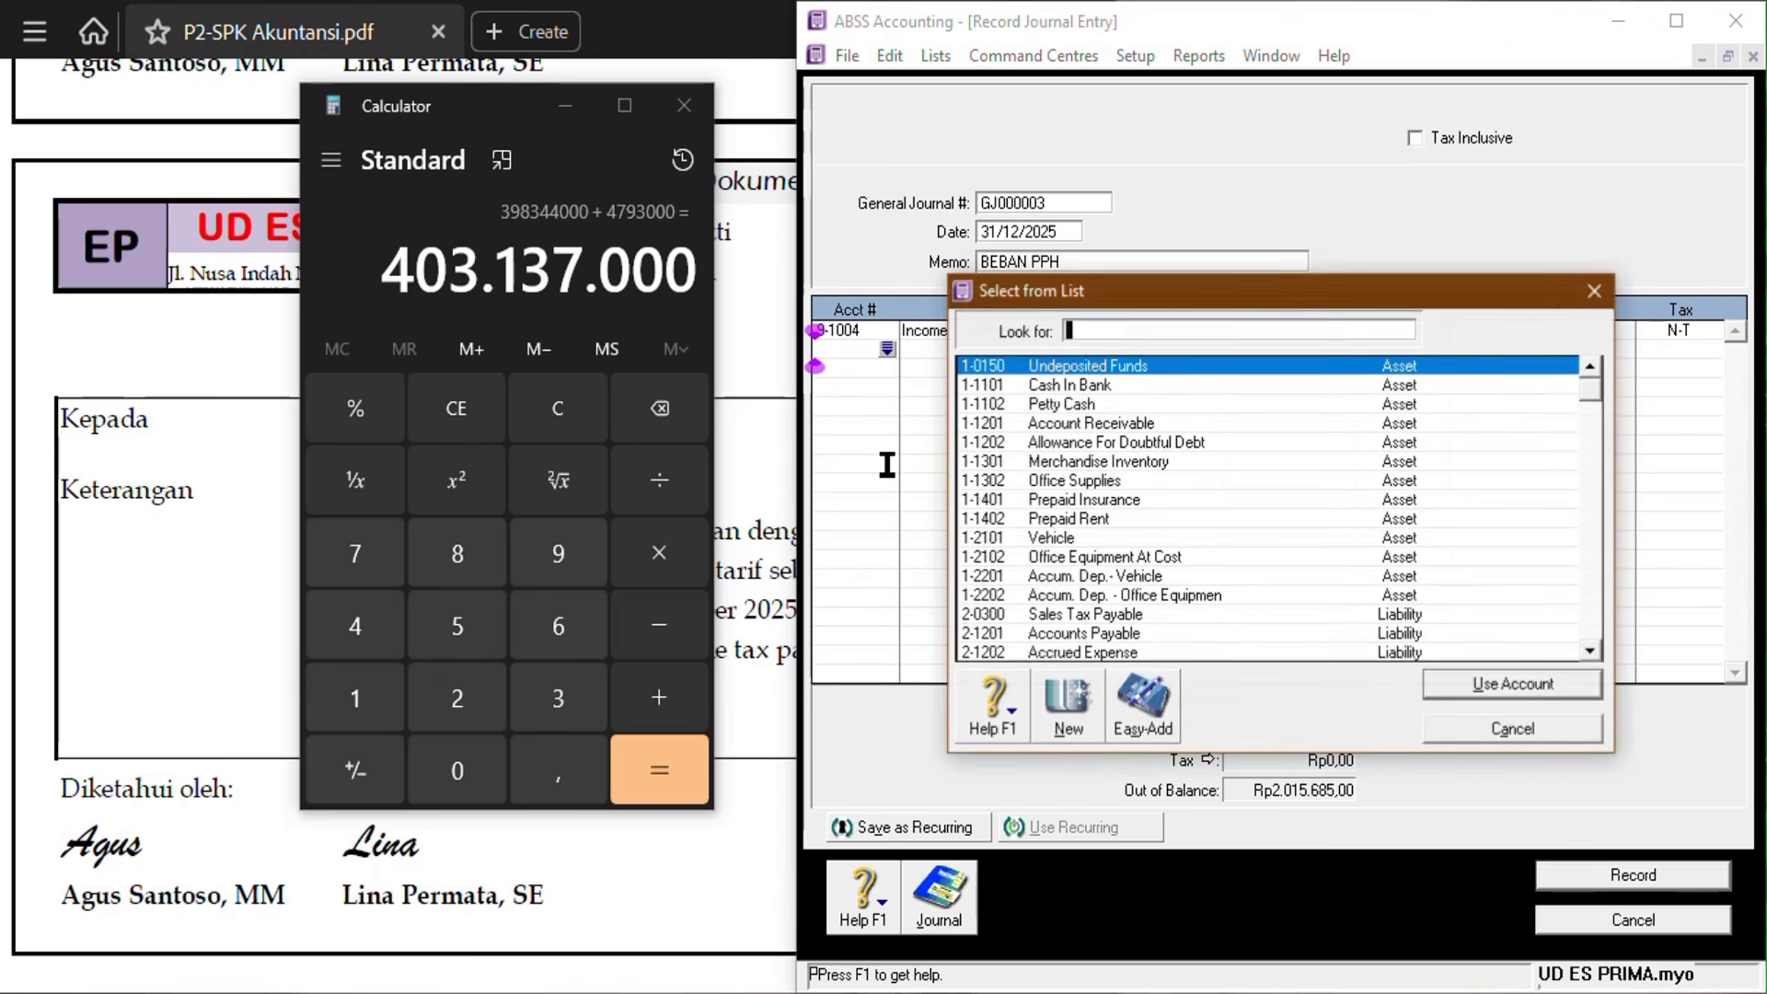
click(568, 104)
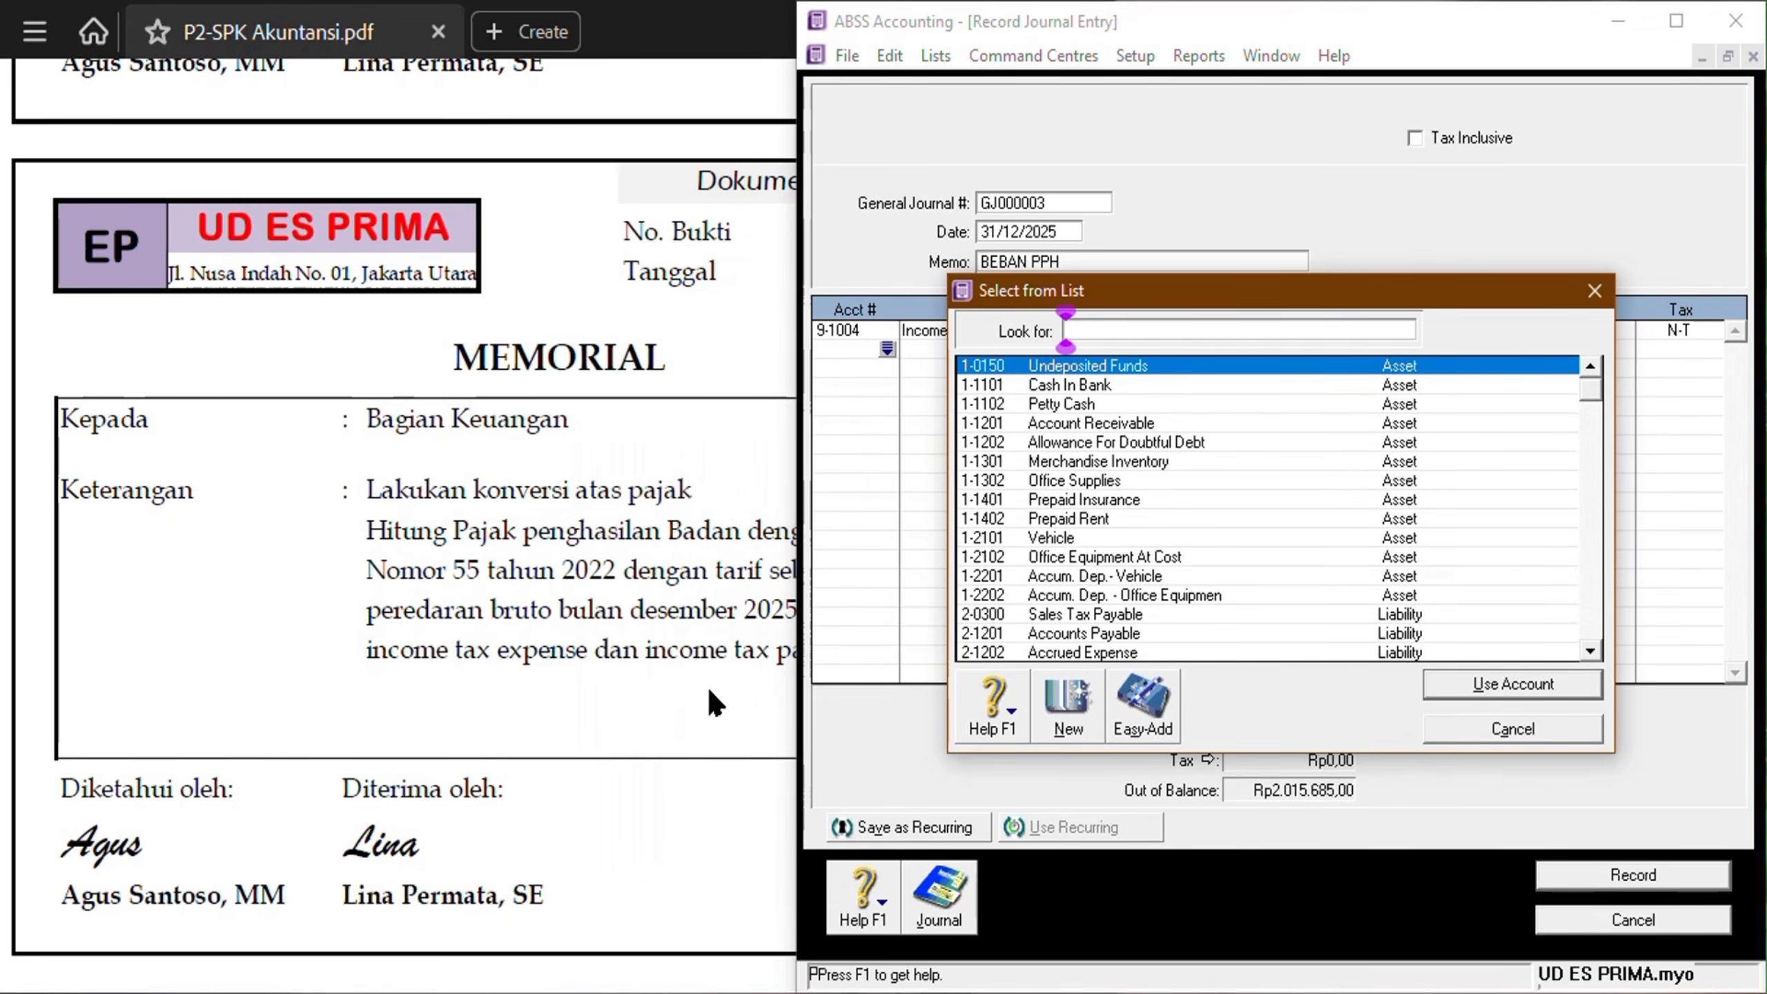
text(2)
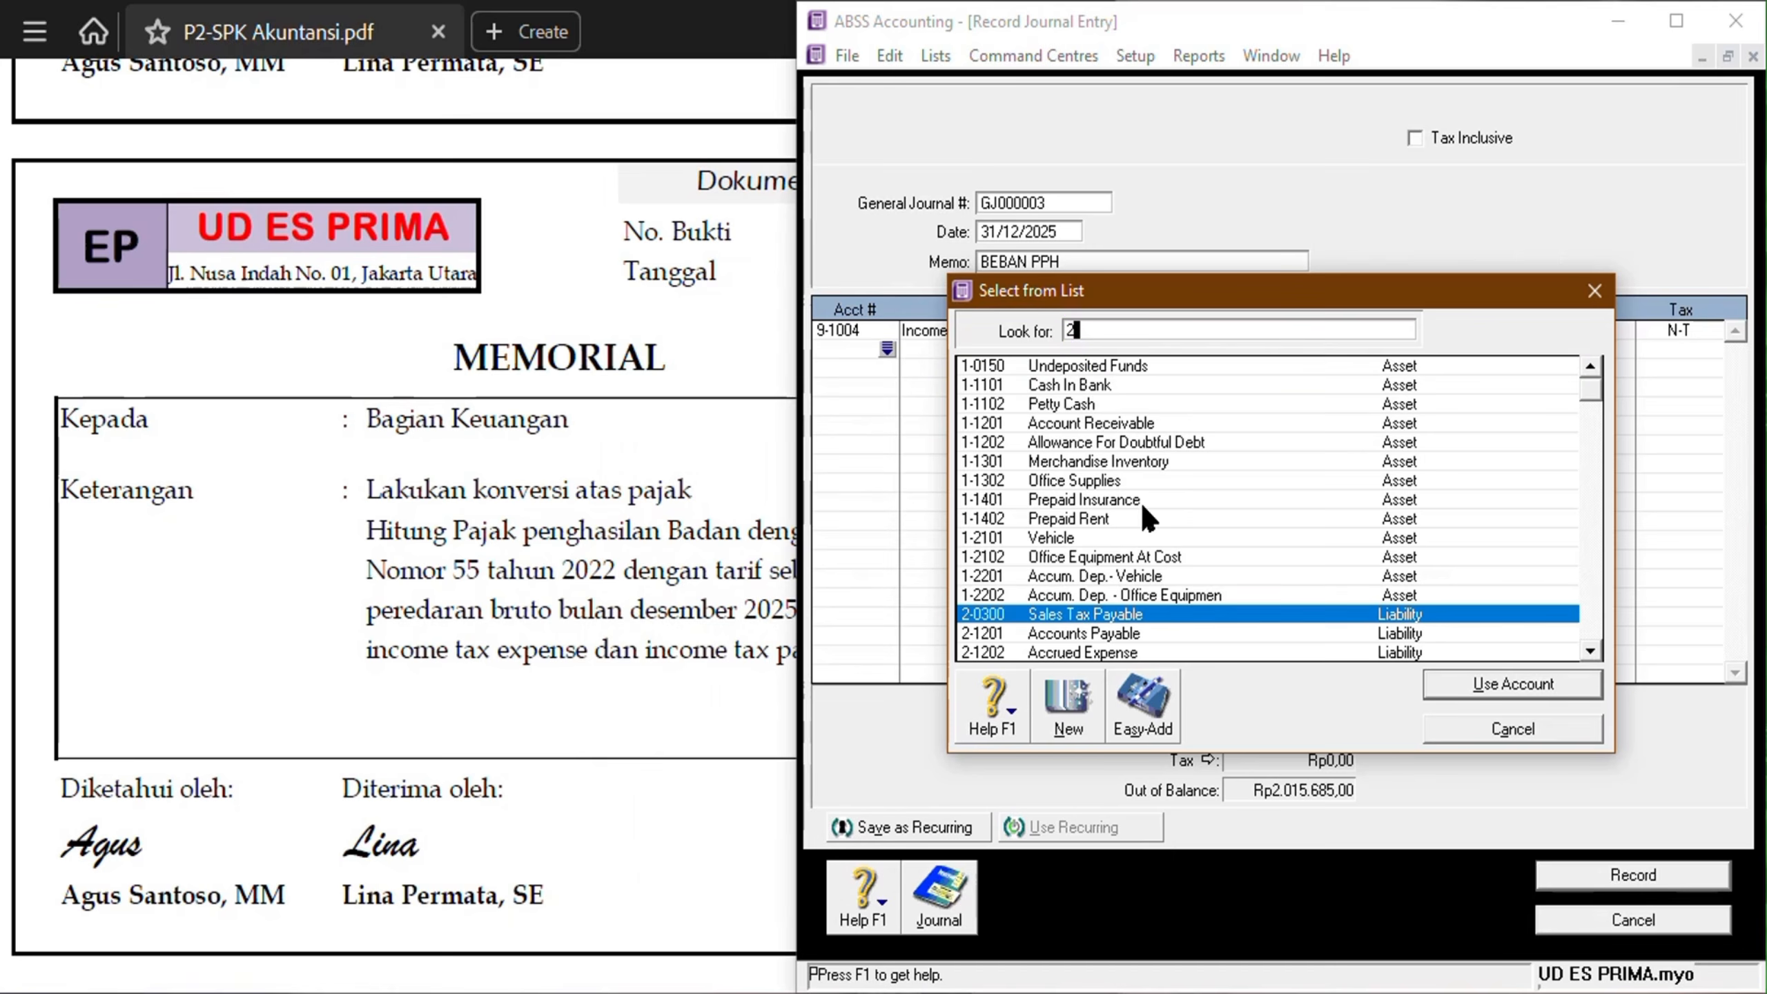
click(1445, 689)
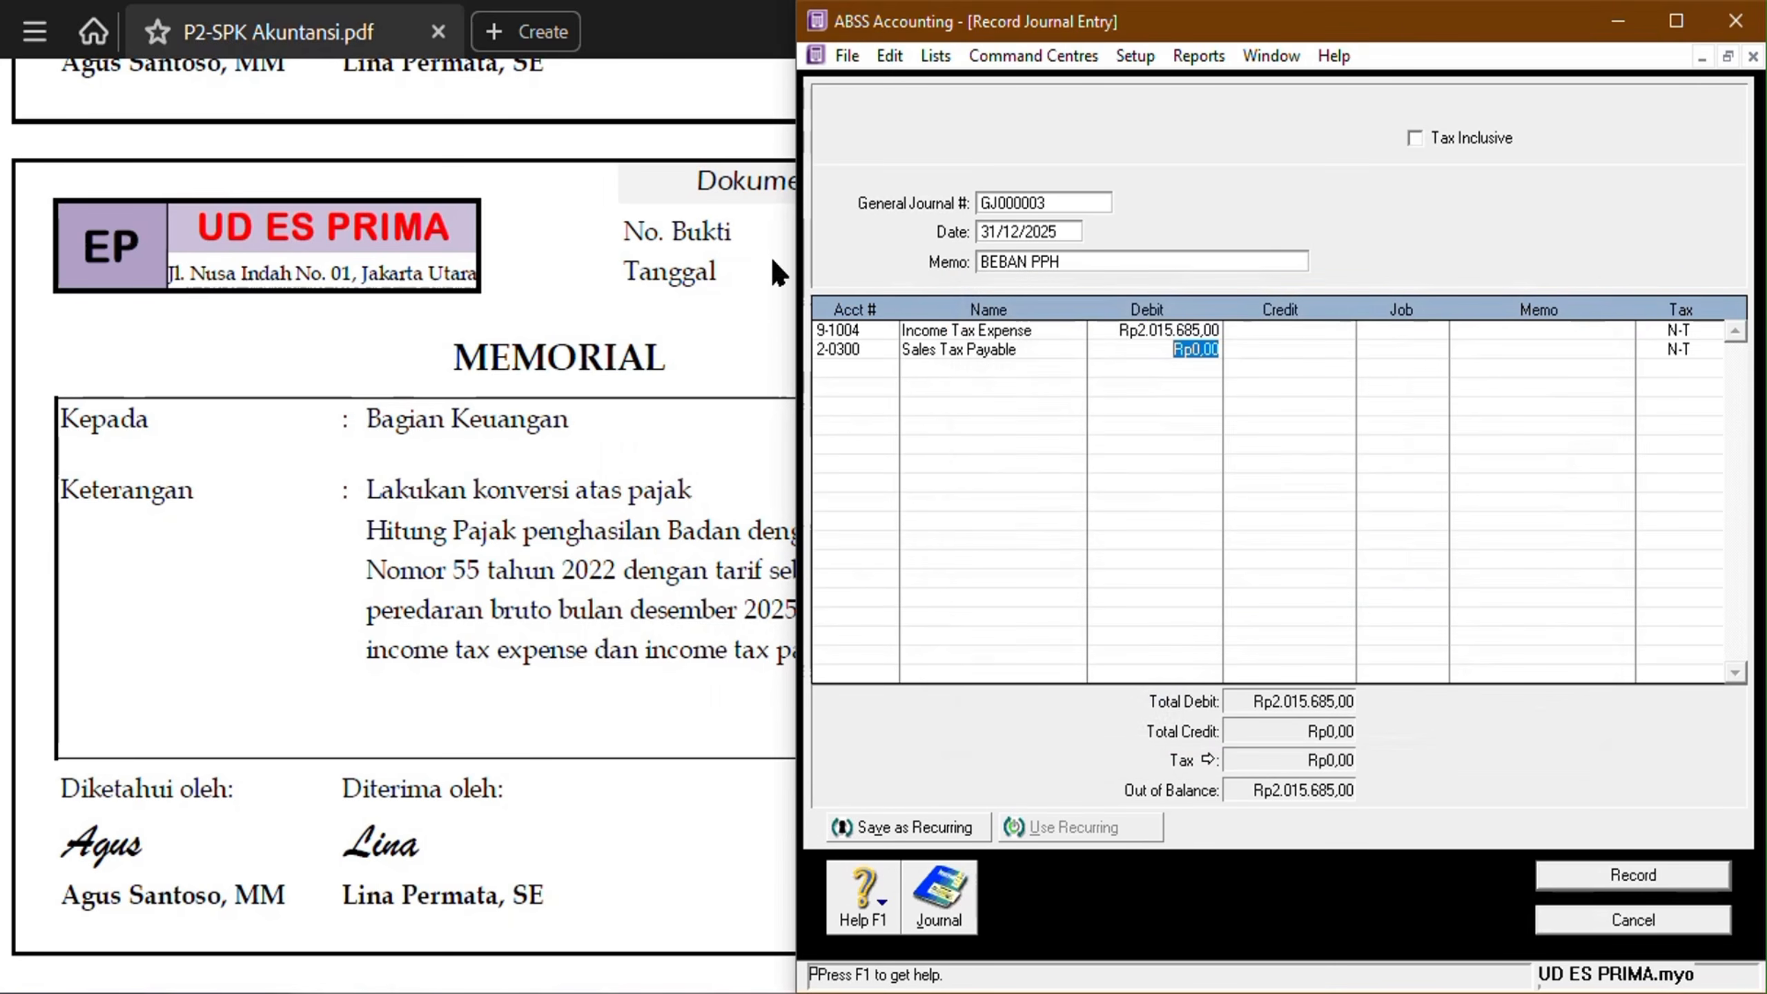
click(886, 348)
text(2-1203)
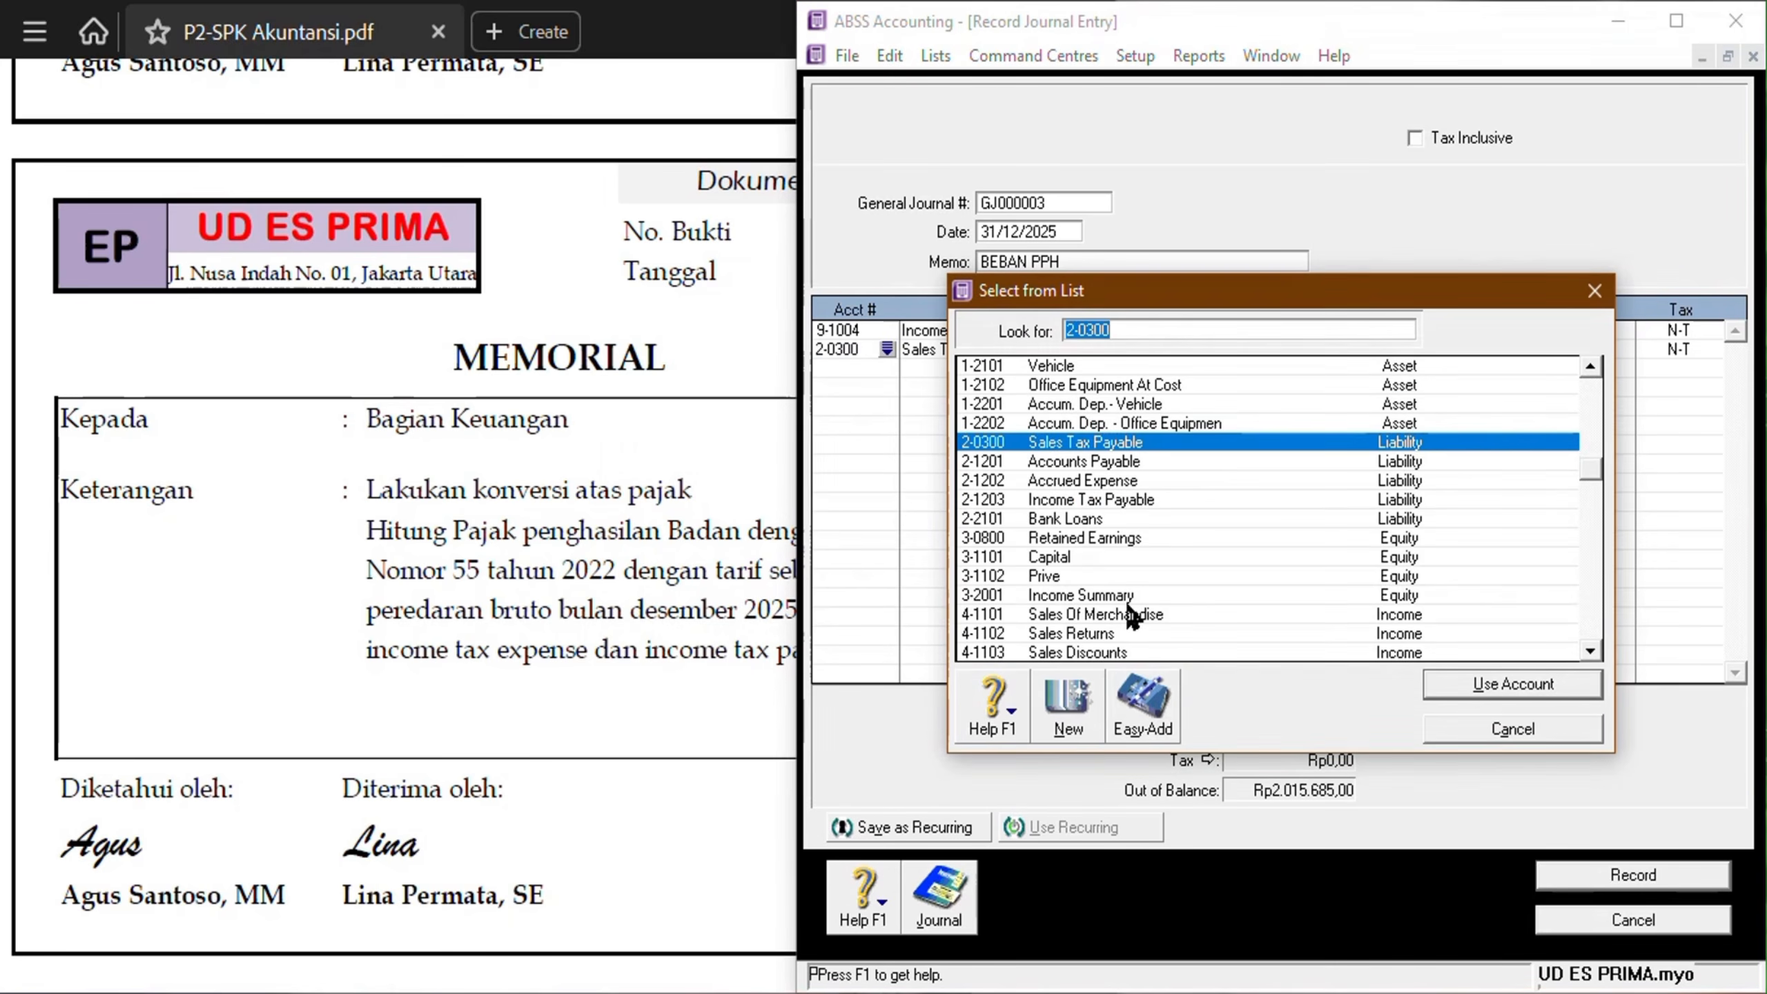
click(1546, 686)
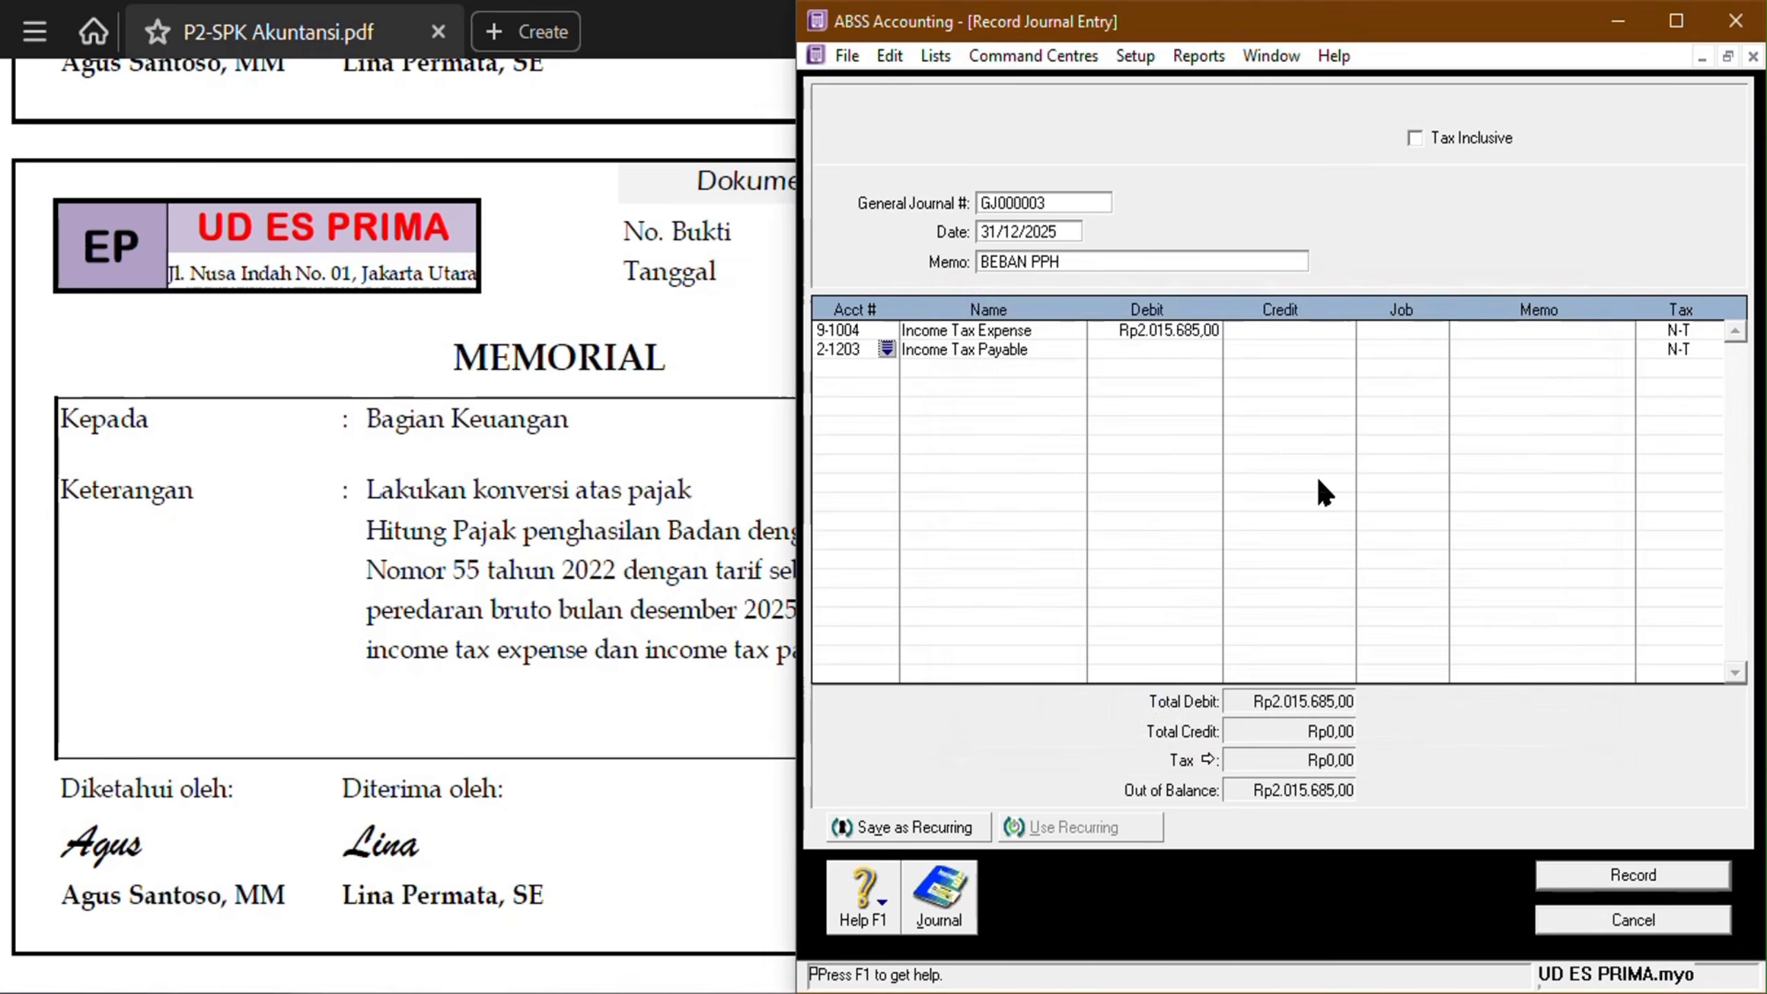
Credit Income Tax Payable with Rp2.015.685,00 and record the BEBAN PPH journal entry after checking it against memorial 05/BM.
key(Tab)
key(Tab)
key(Tab)
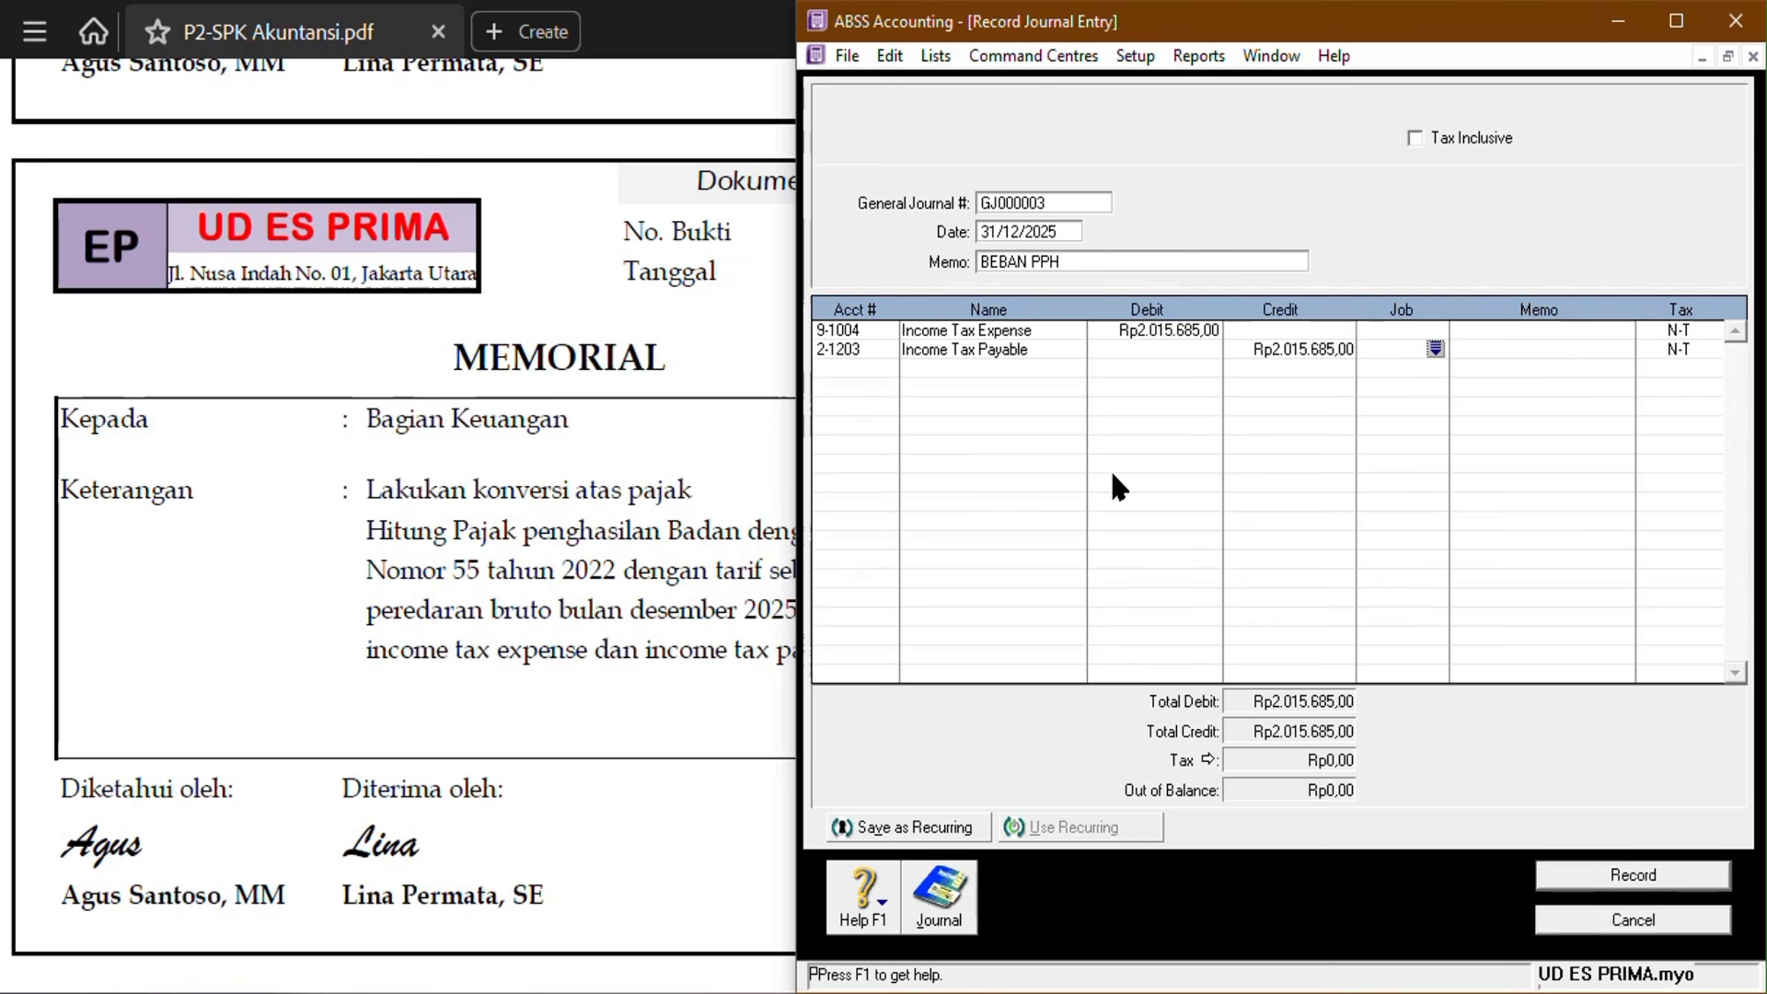
click(563, 261)
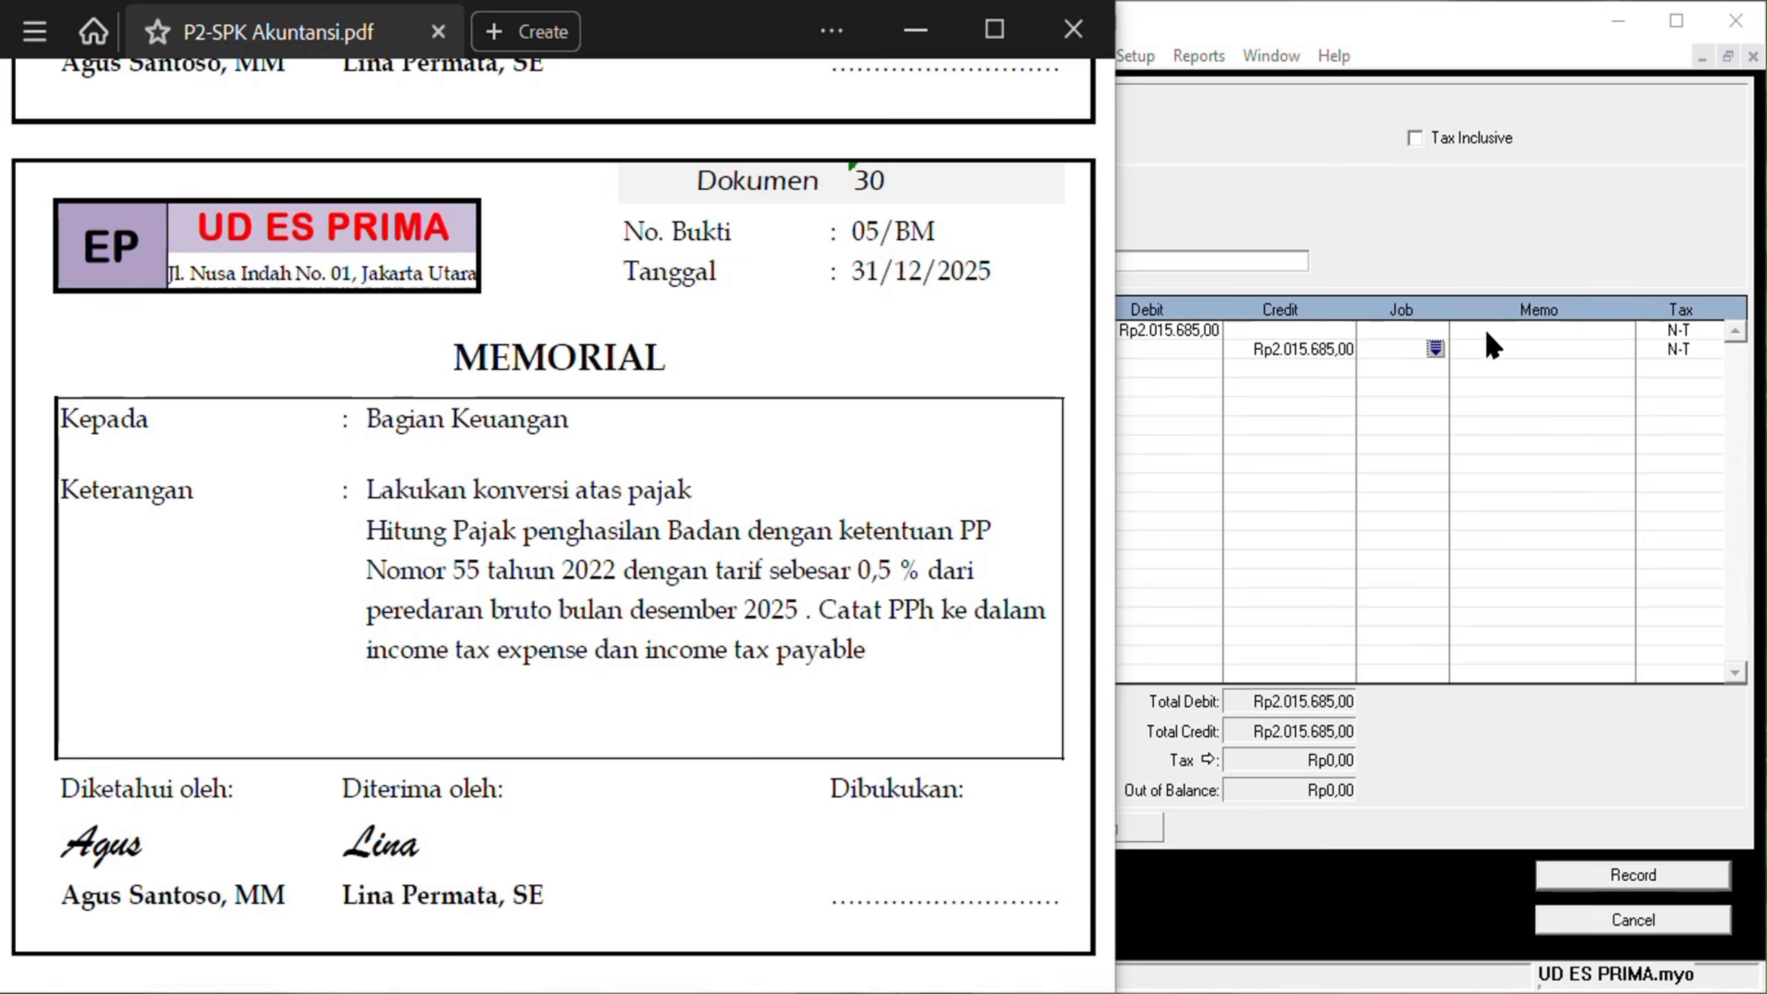
click(1503, 248)
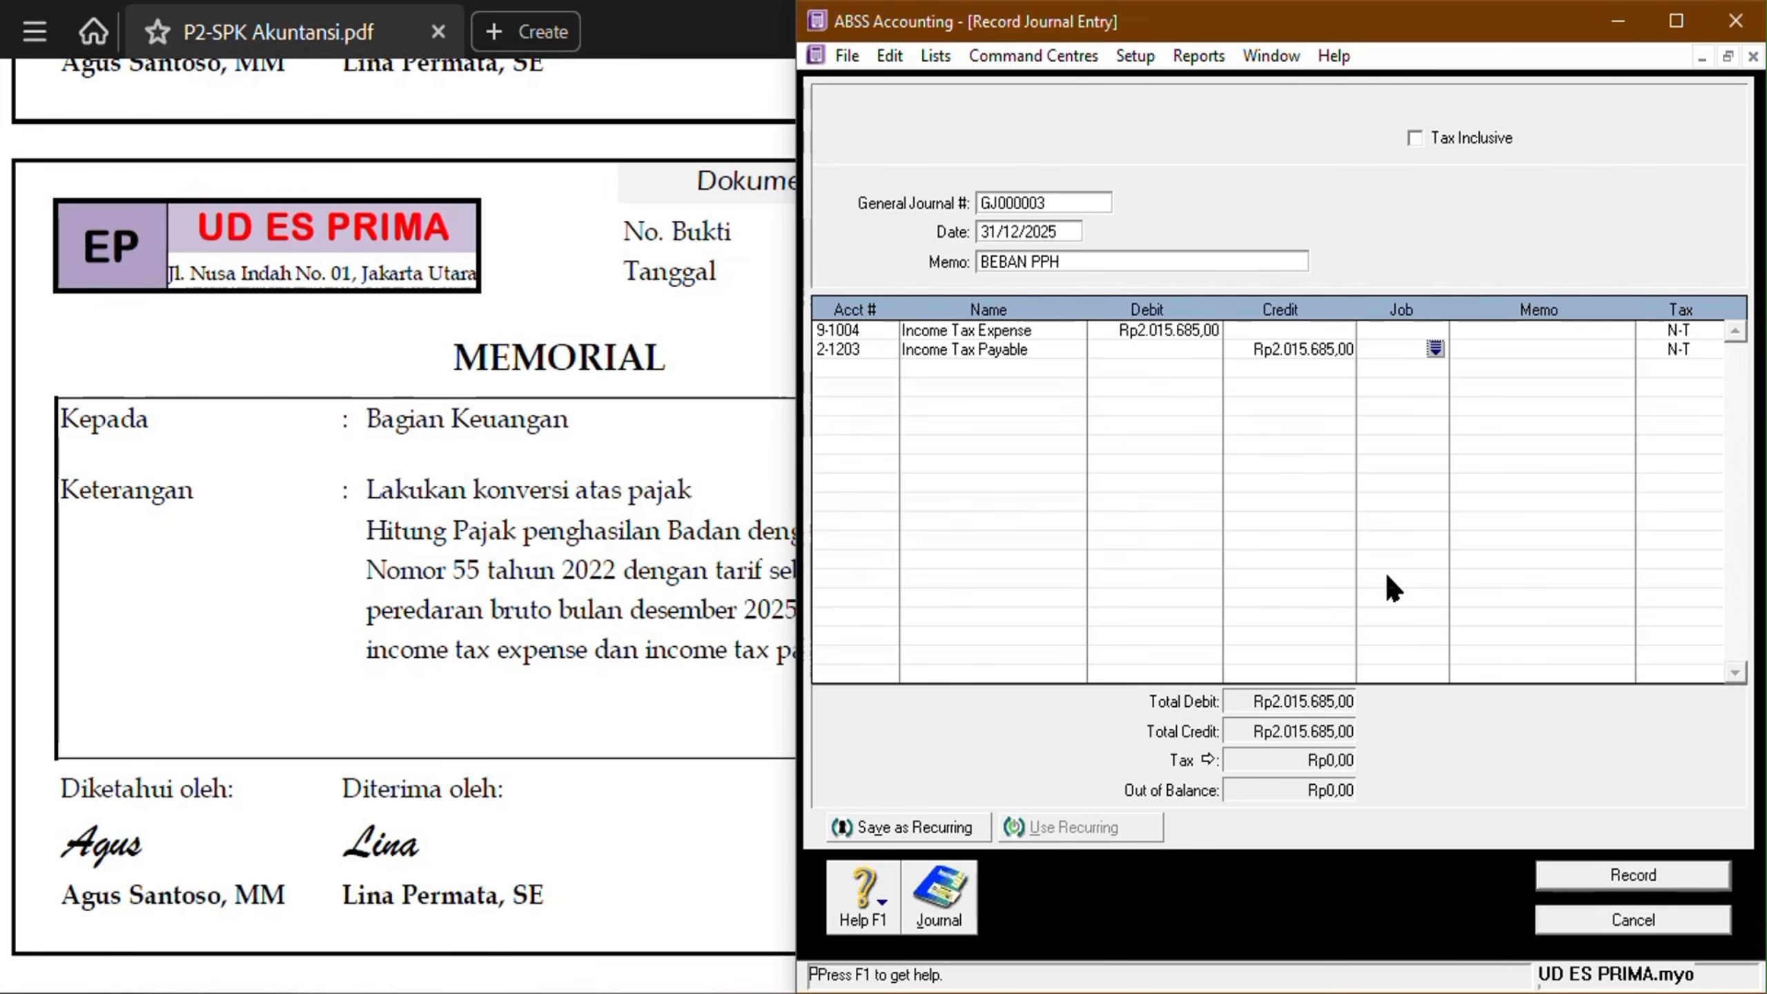
click(1706, 881)
Check the end of P2-SPK Akuntansi.pdf for further documents and cancel the blank journal entry in ABSS Accounting.
click(591, 735)
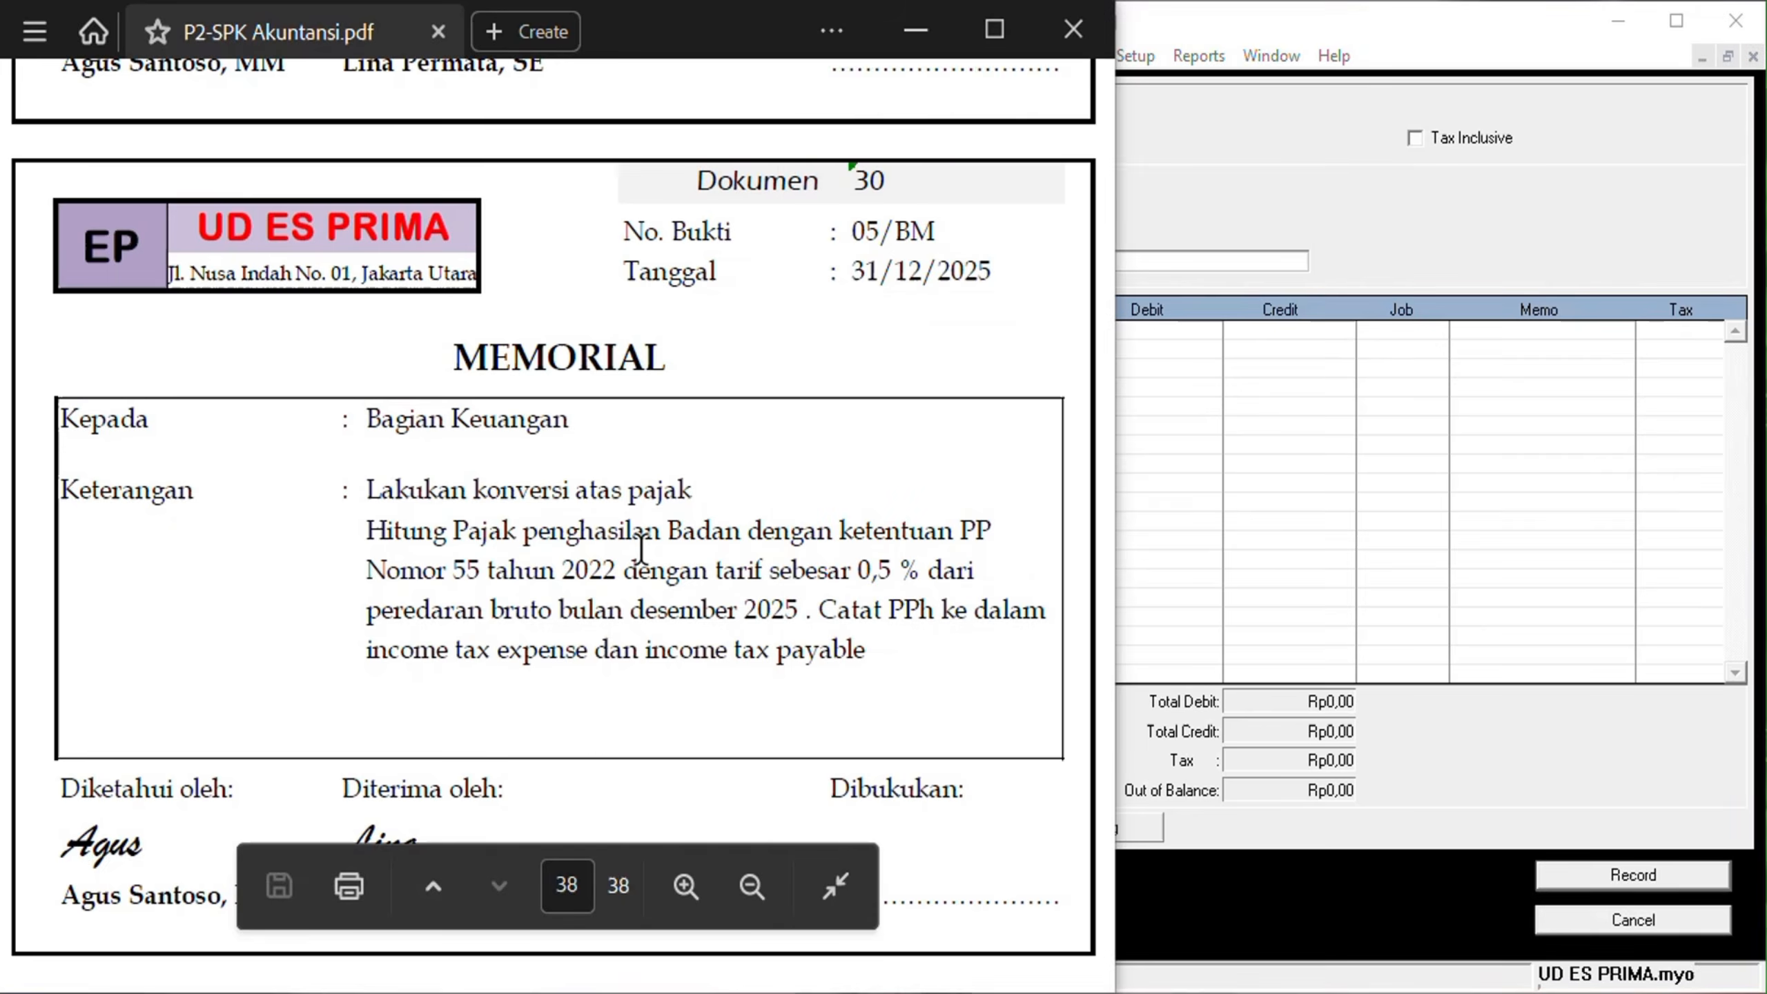
scroll(640, 548, down, 3)
scroll(641, 548, down, 2)
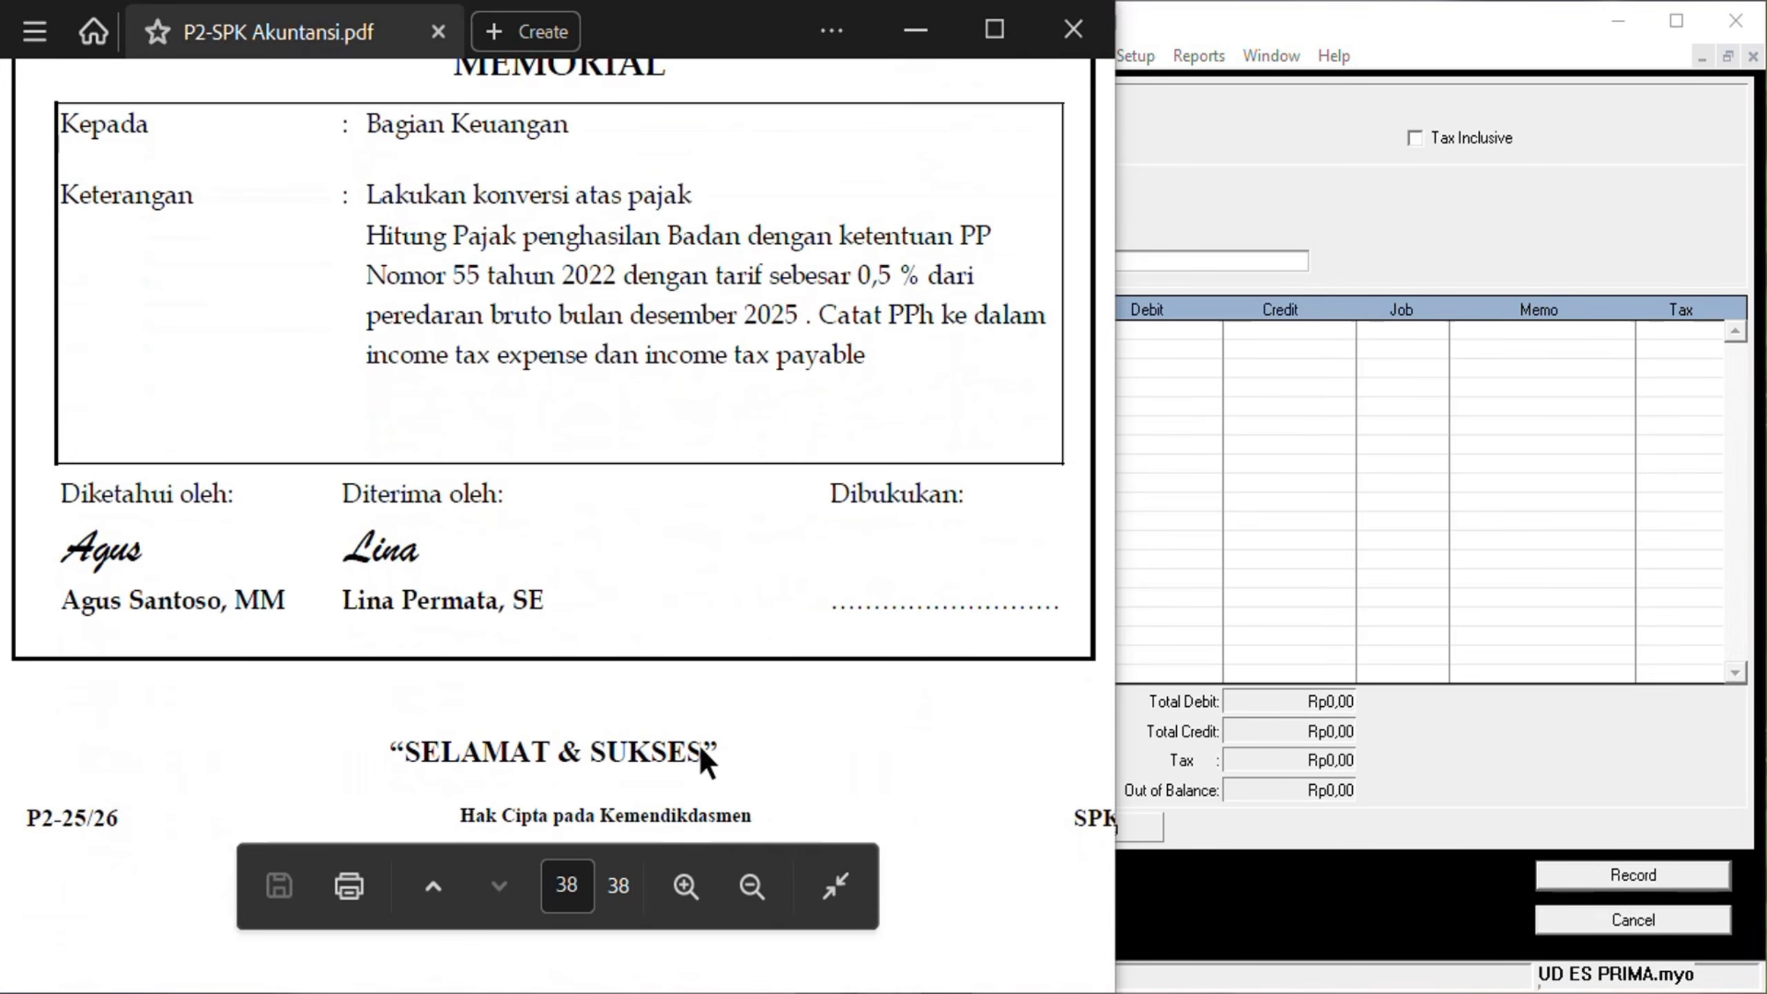
click(1528, 727)
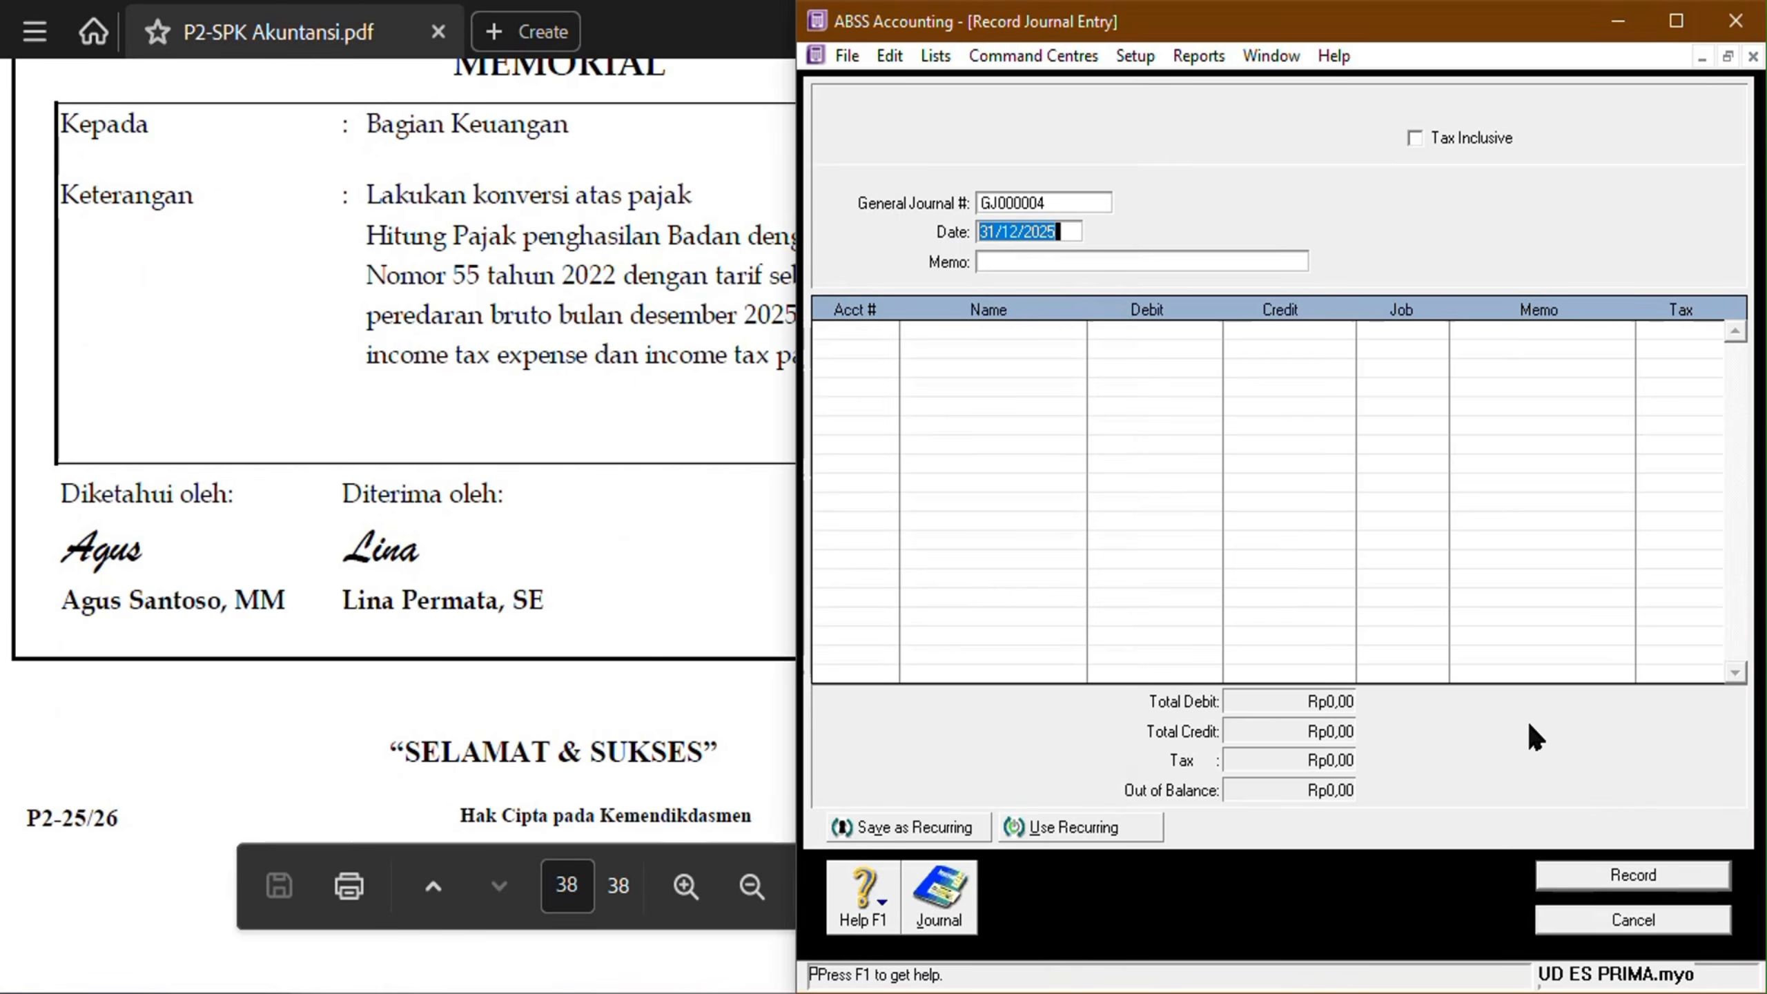
click(1631, 920)
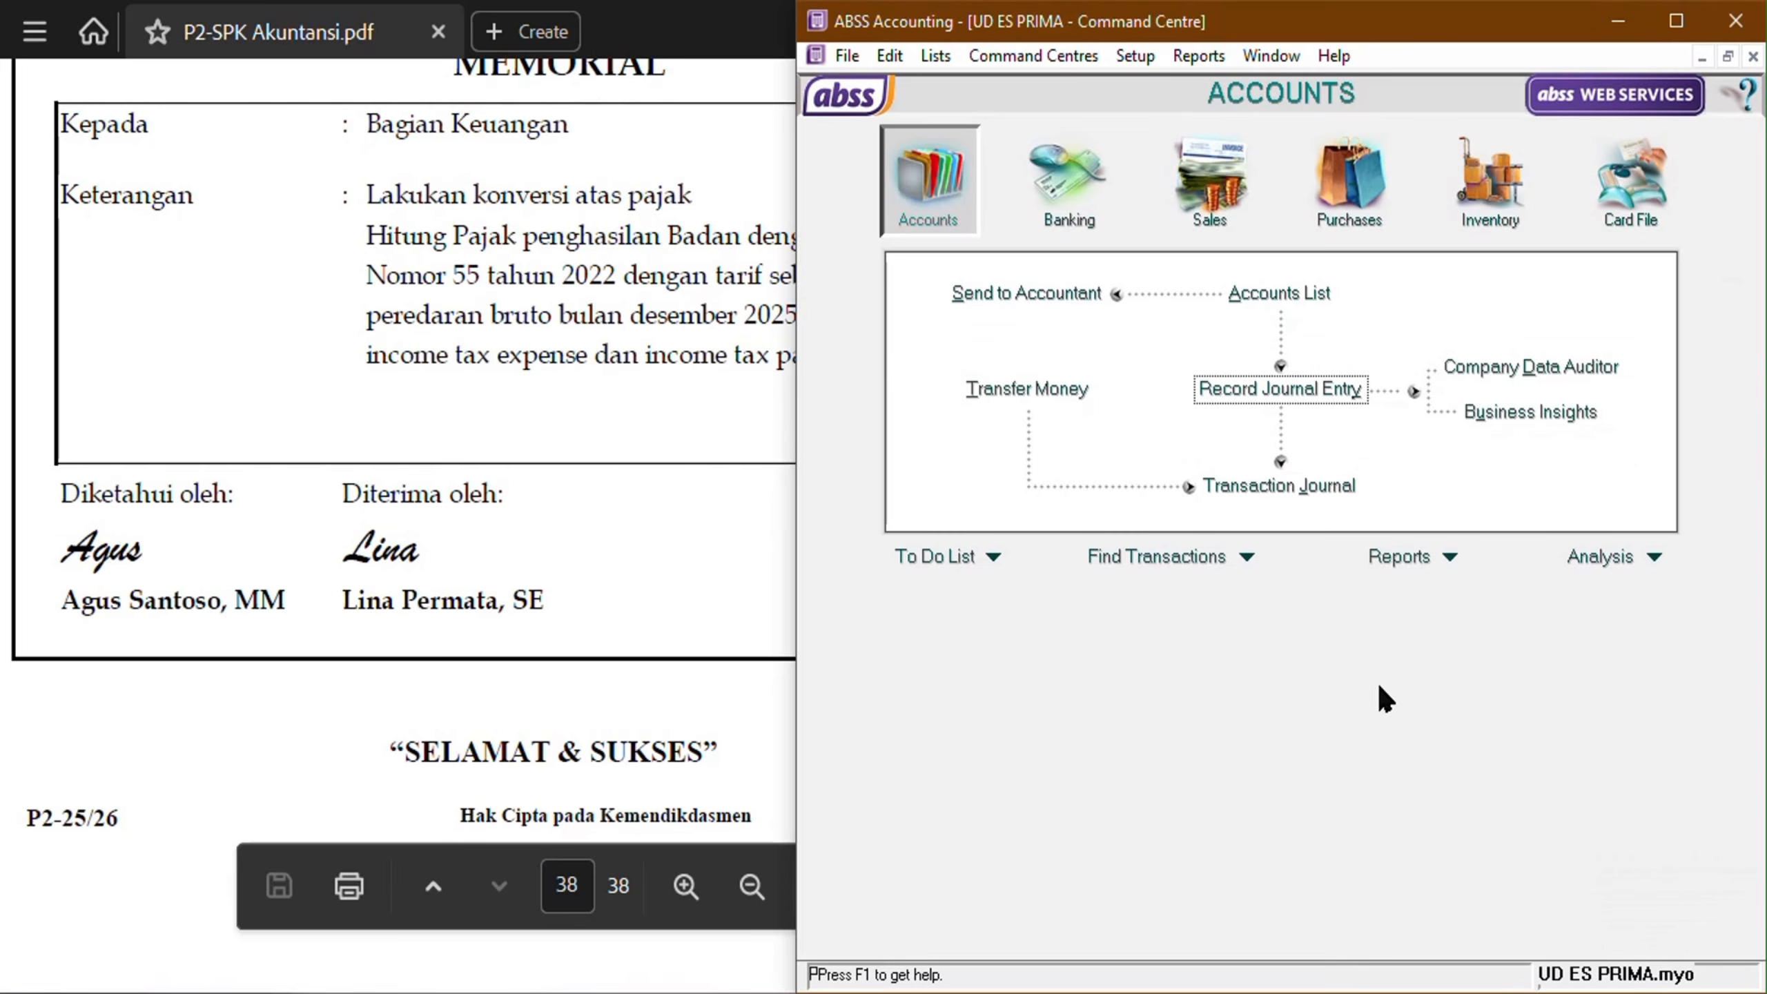
Switch to P3-SPK Akuntansi.pdf and read the Bagian 3 instructions on adjustments and financial reports on page 3.
click(637, 553)
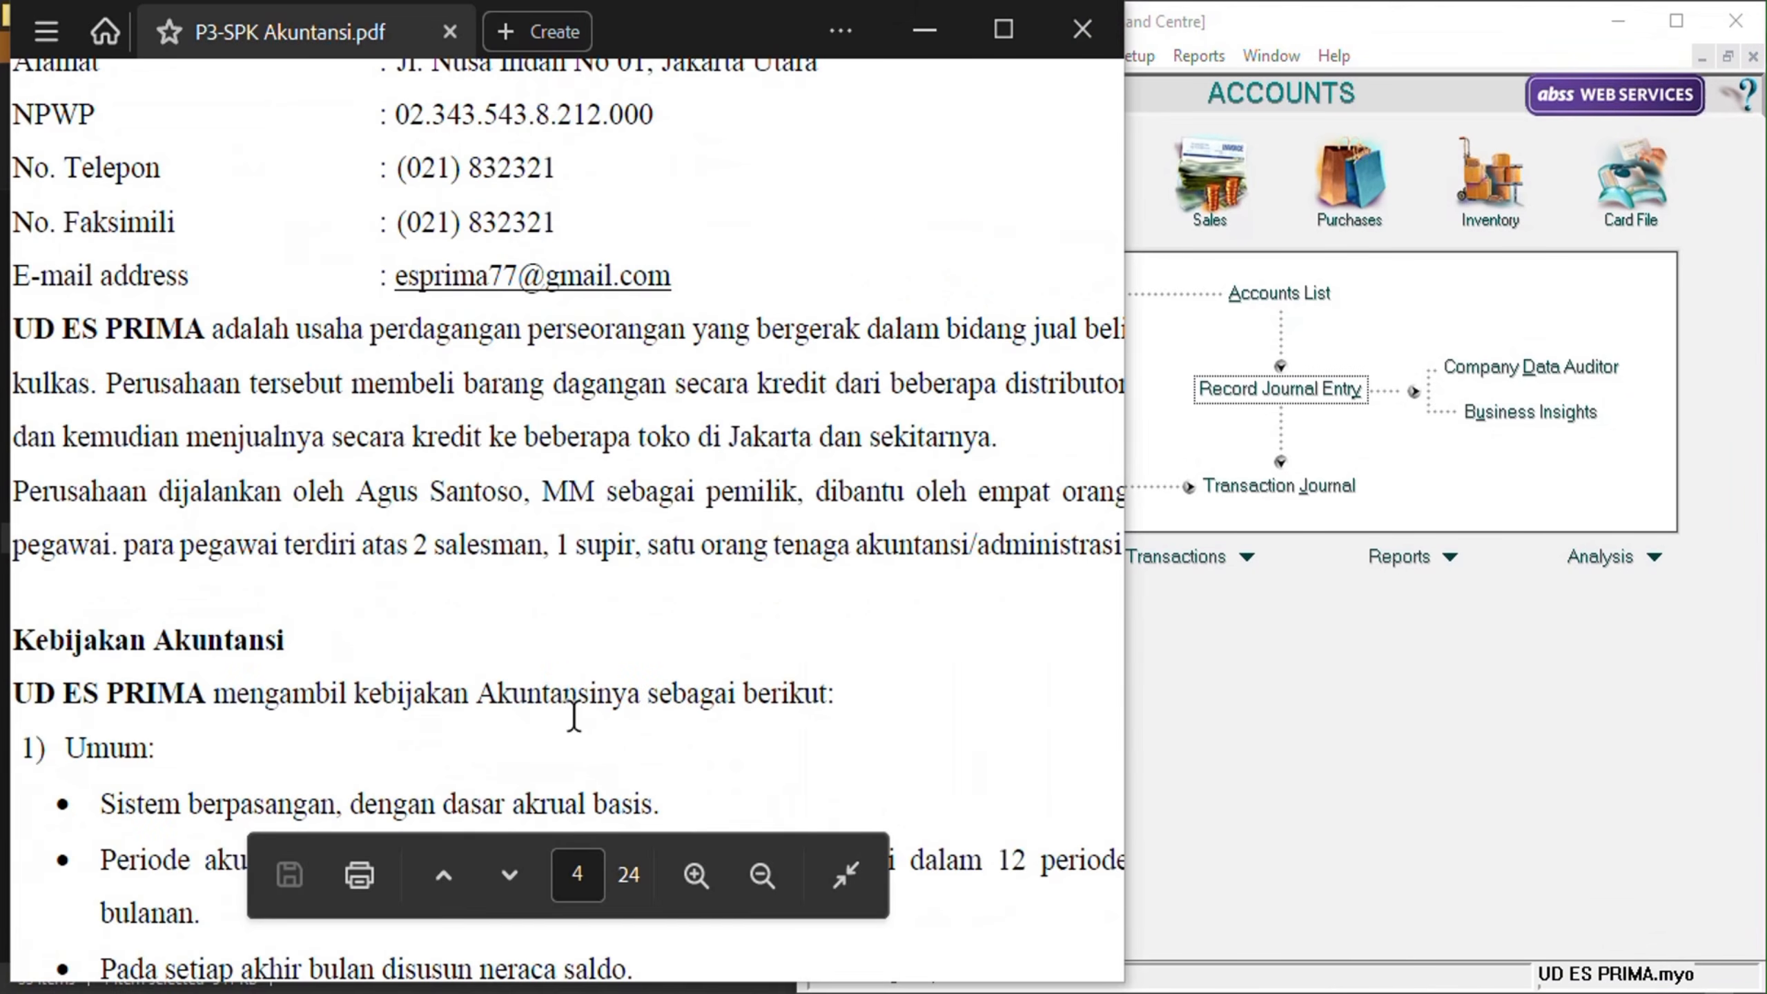
scroll(575, 713, up, 3)
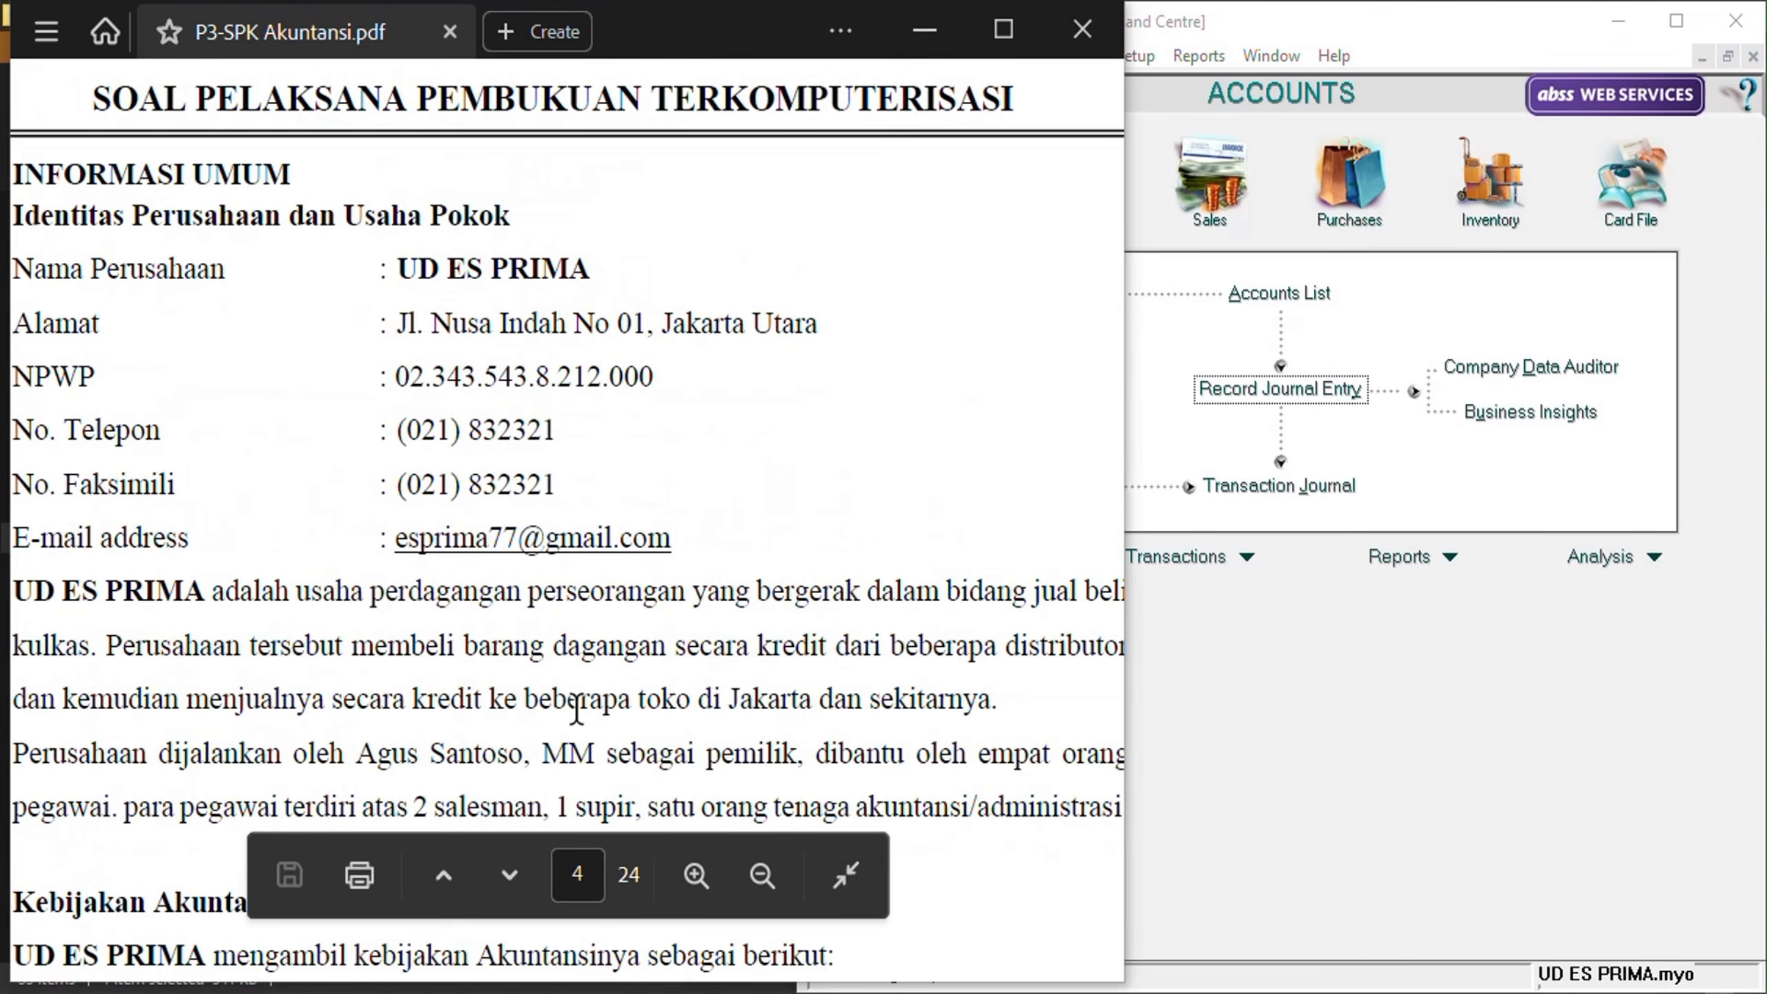
scroll(576, 709, up, 8)
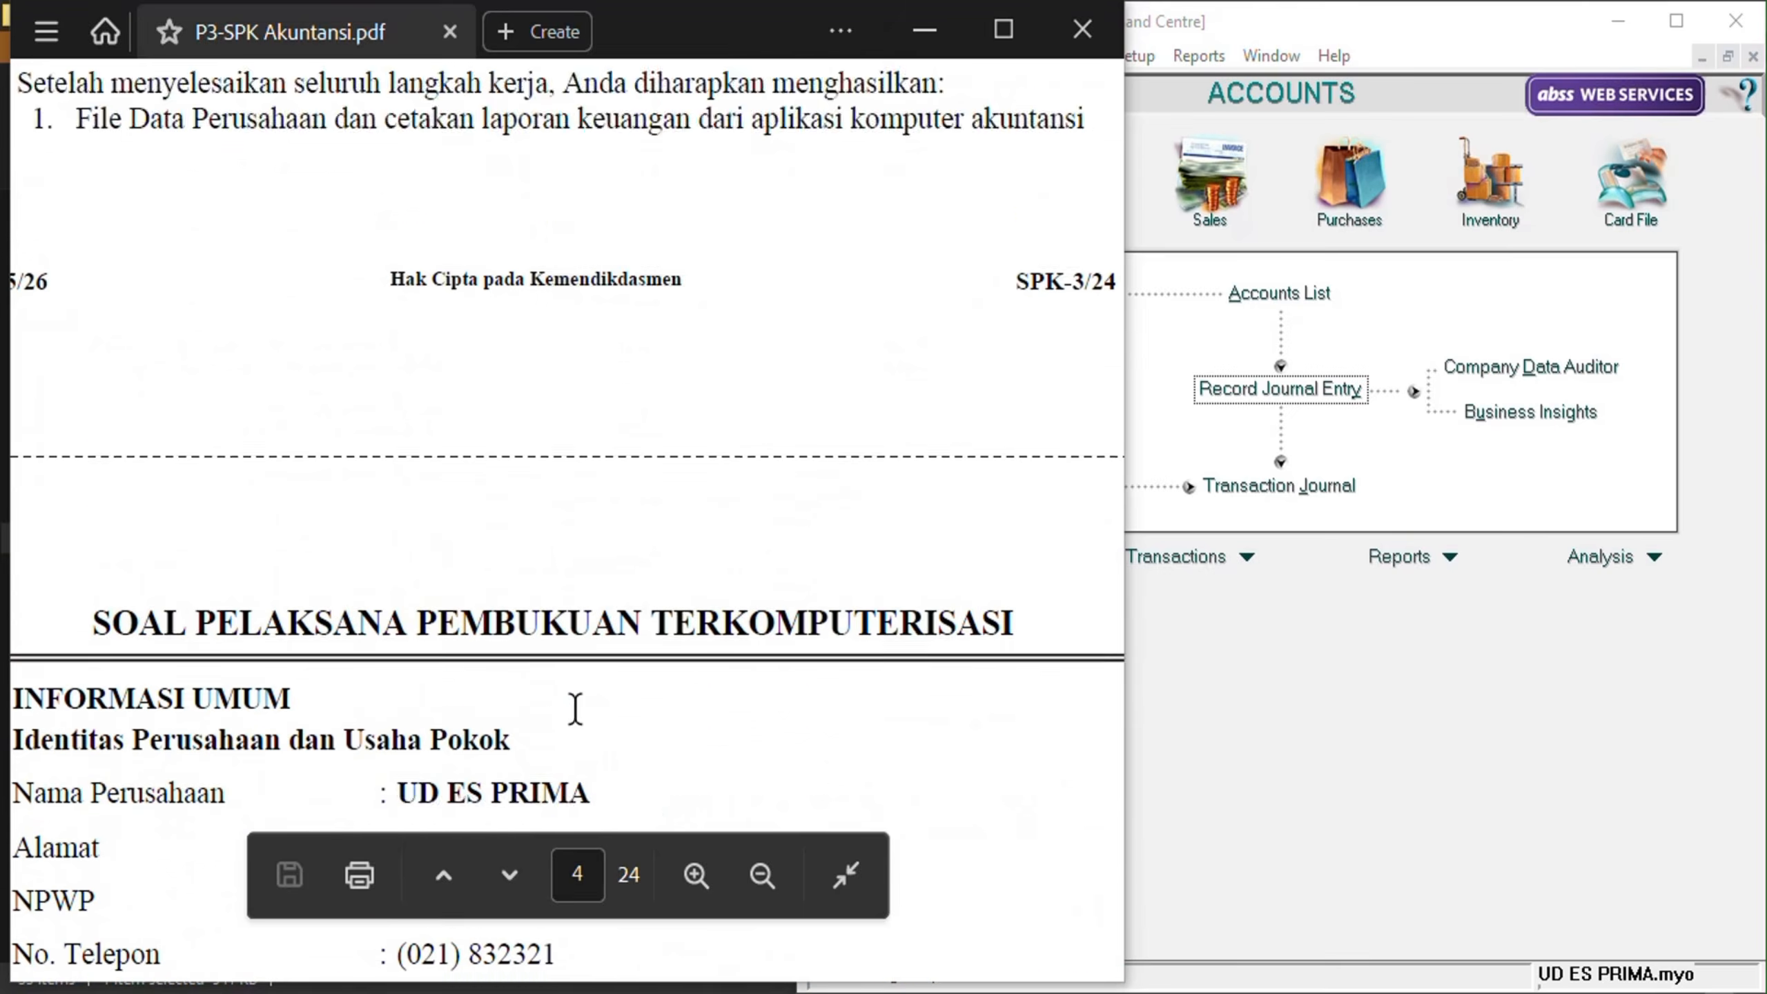
scroll(575, 705, up, 7)
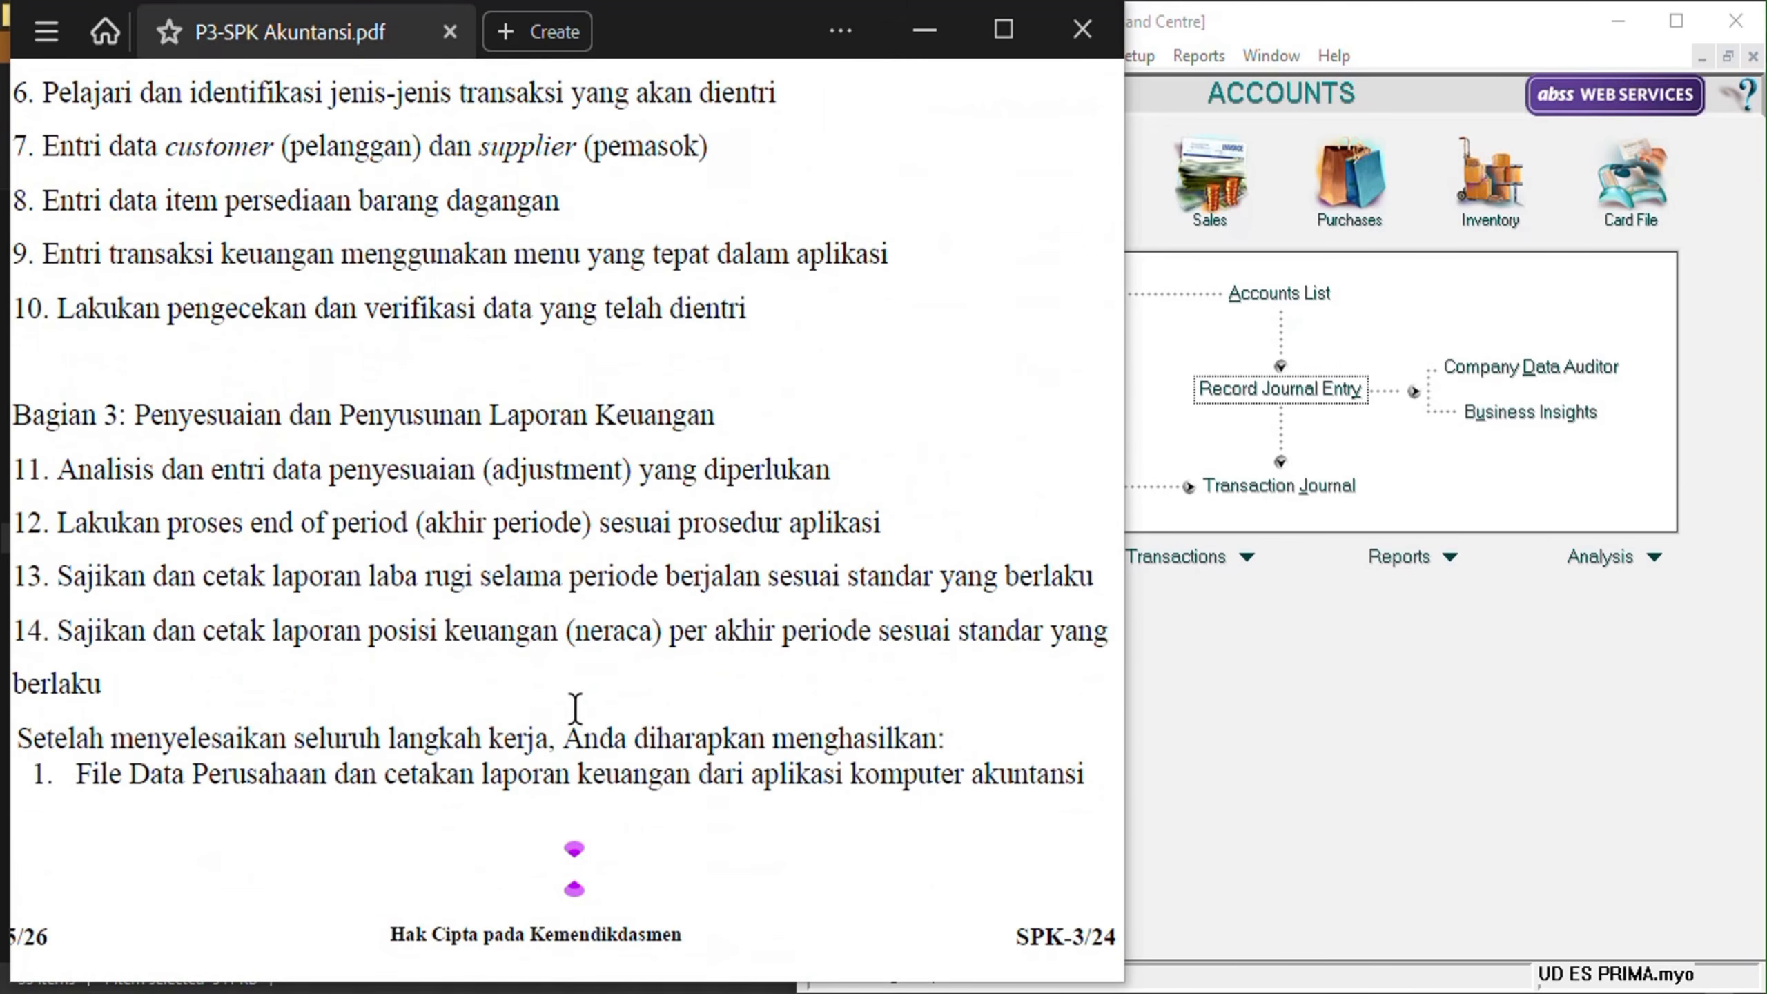
scroll(571, 709, down, 1)
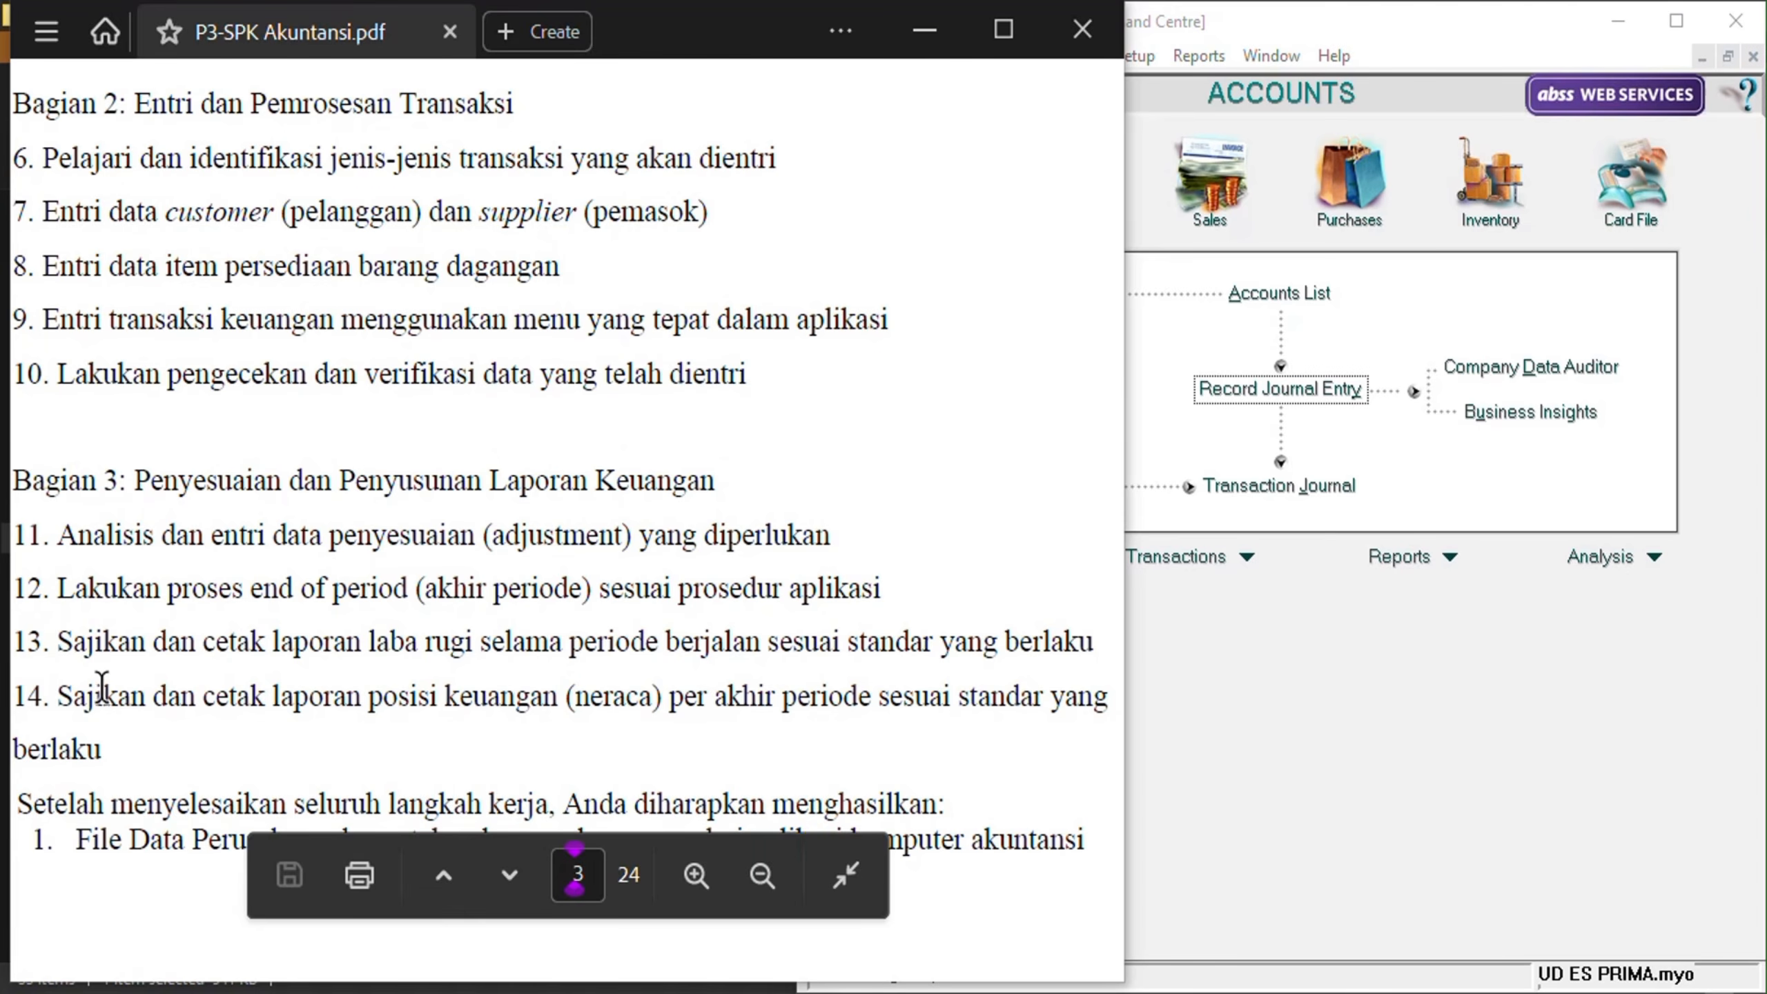
scroll(139, 685, down, 1)
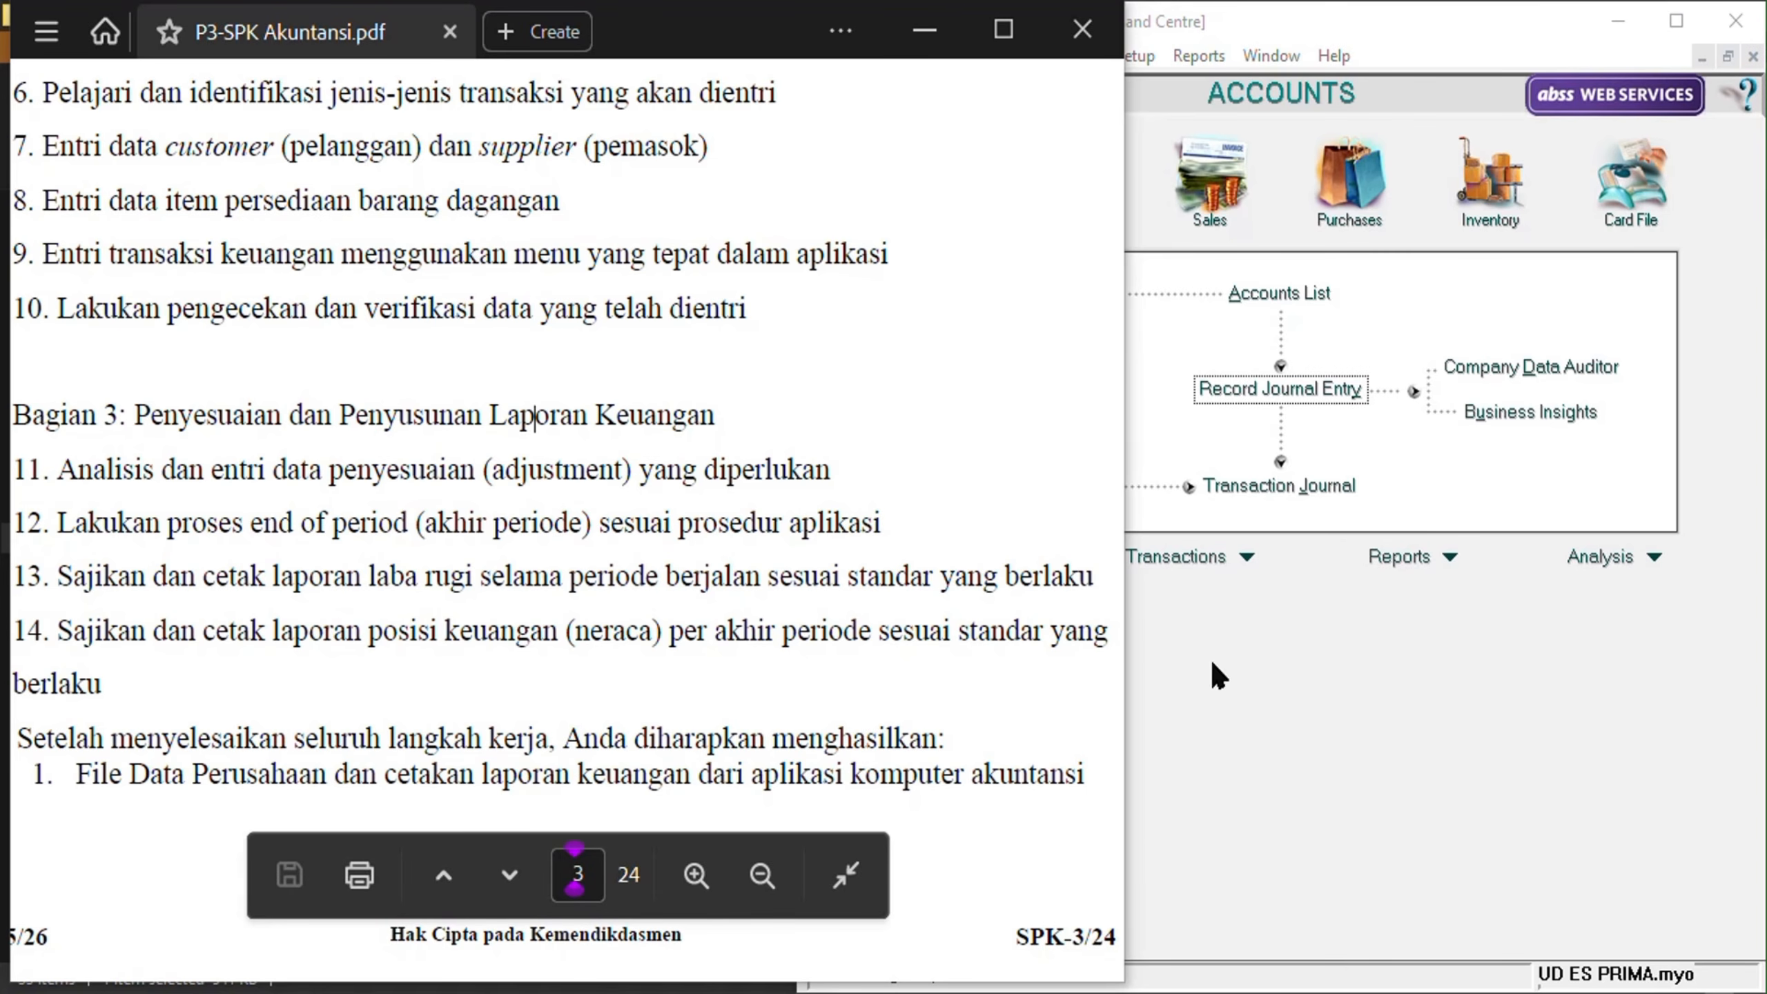
Return to ABSS Accounting and display the Standard Balance Sheet report for December as of 31/12/2025.
click(1433, 689)
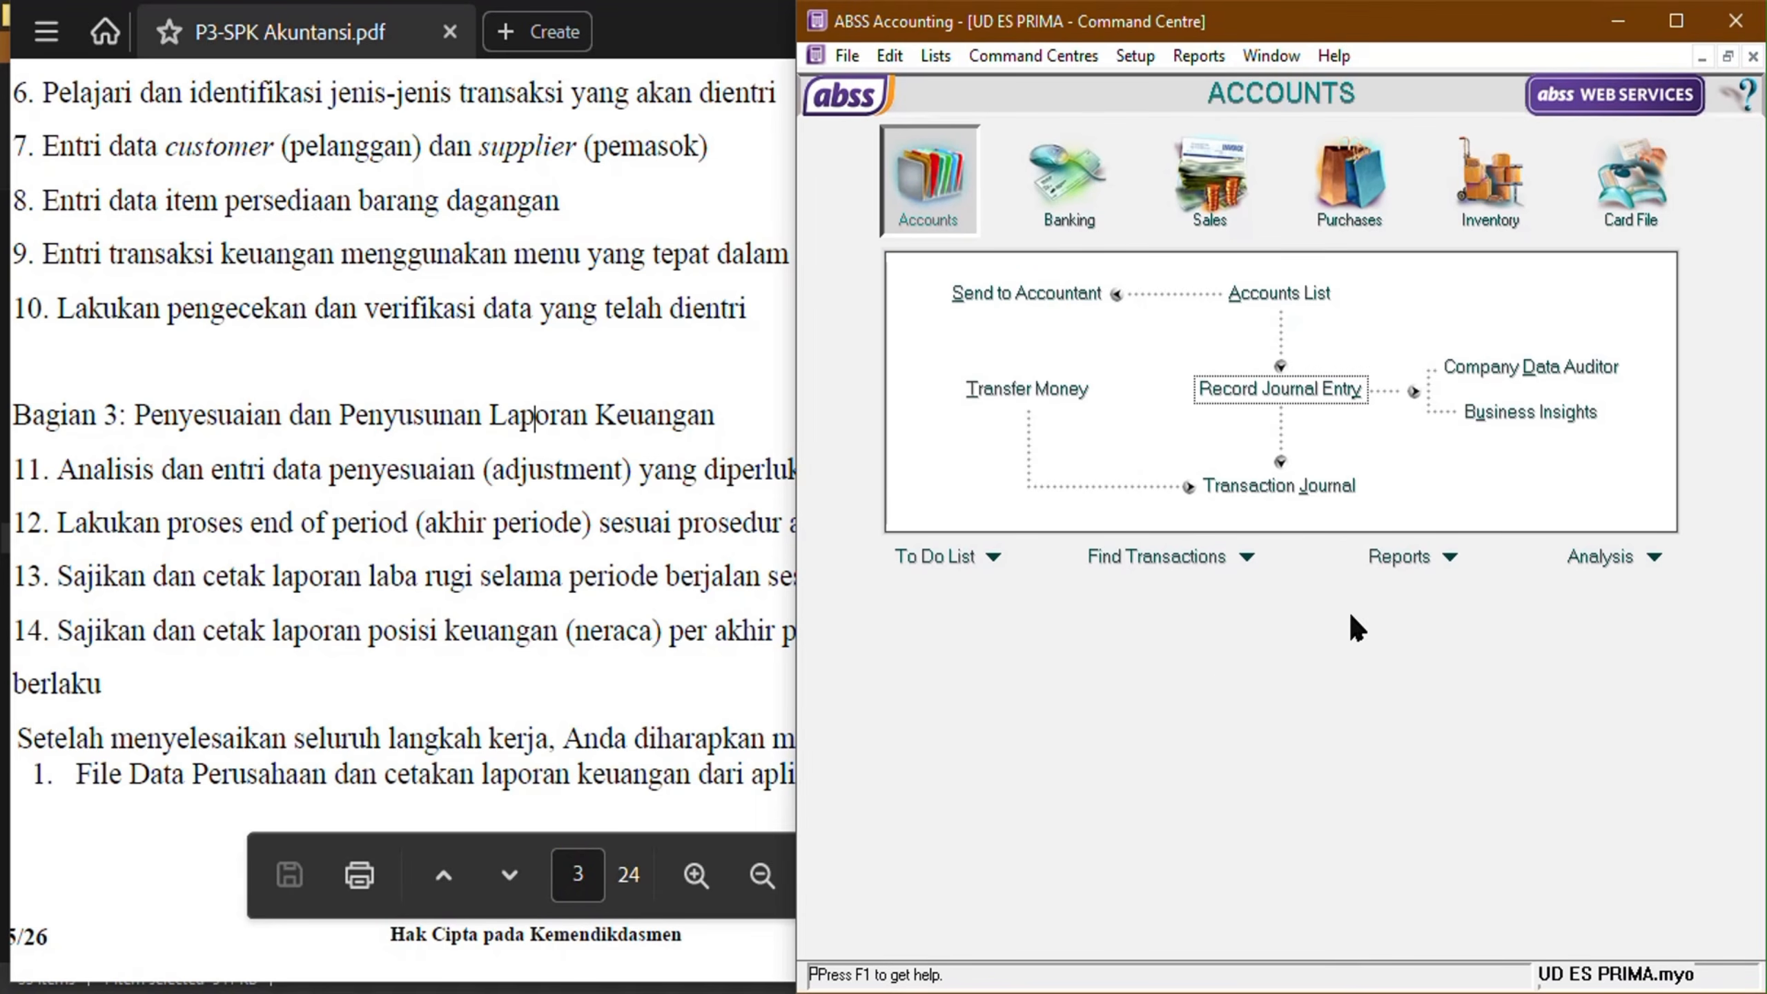
click(1400, 561)
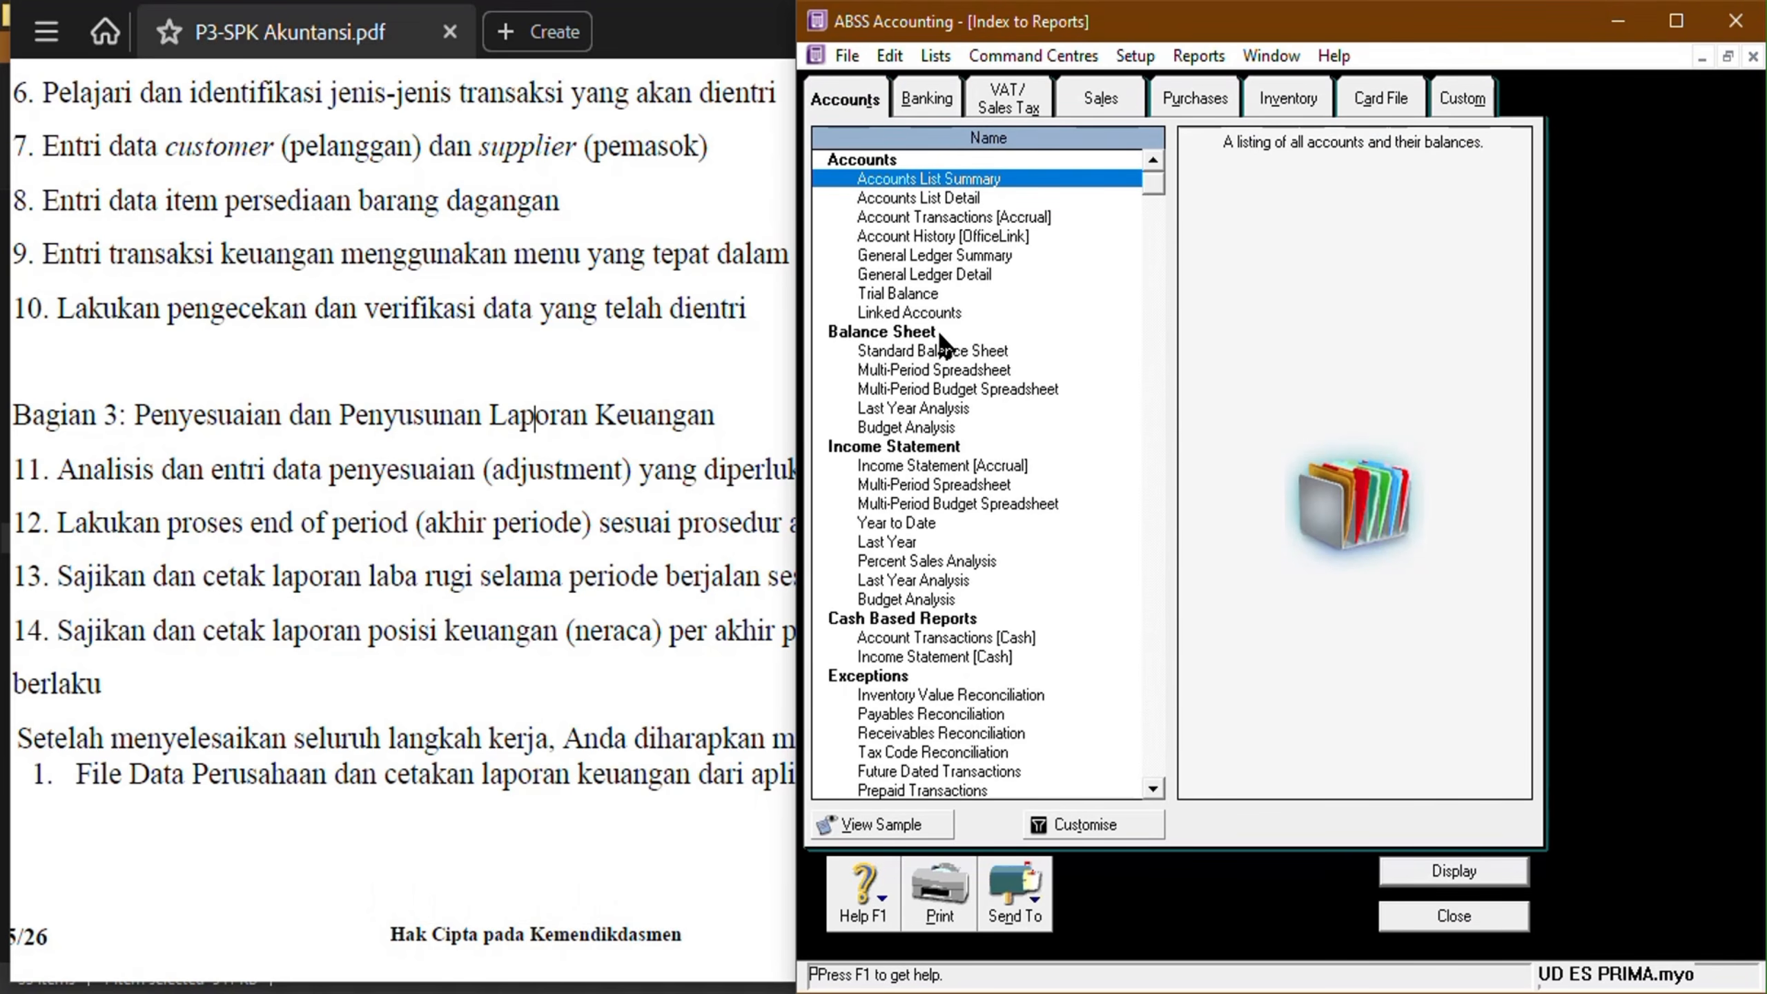
click(999, 353)
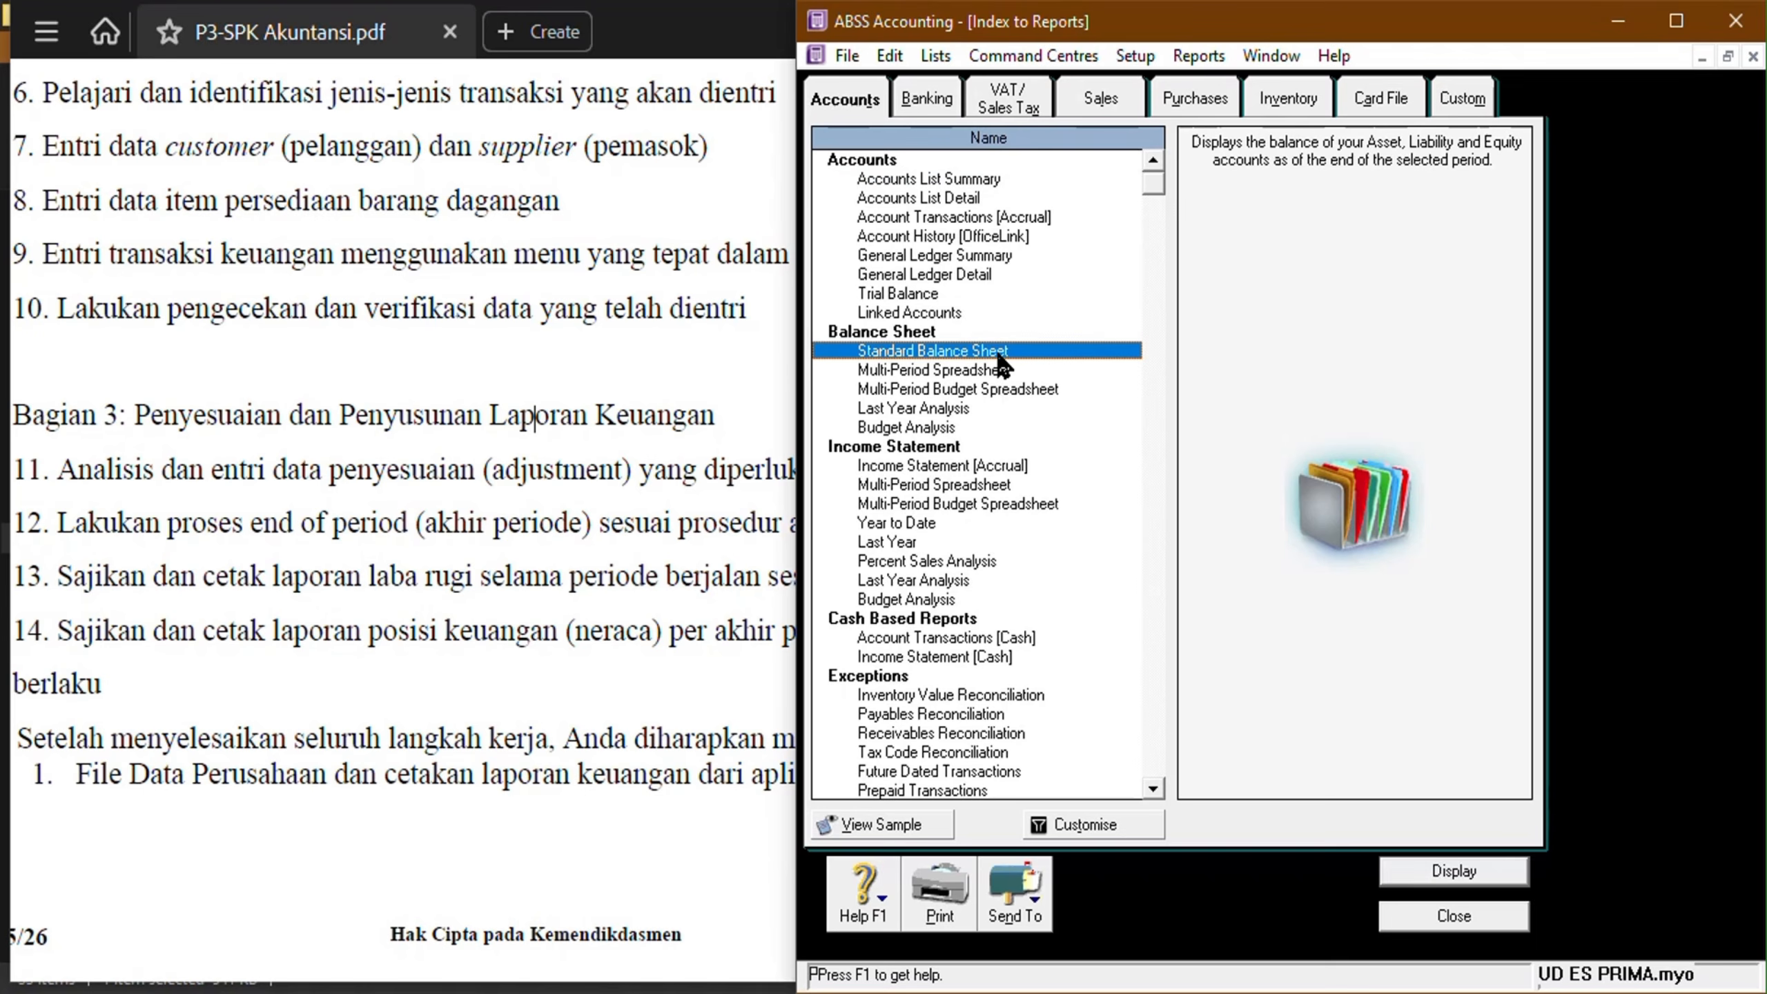
double_click(999, 353)
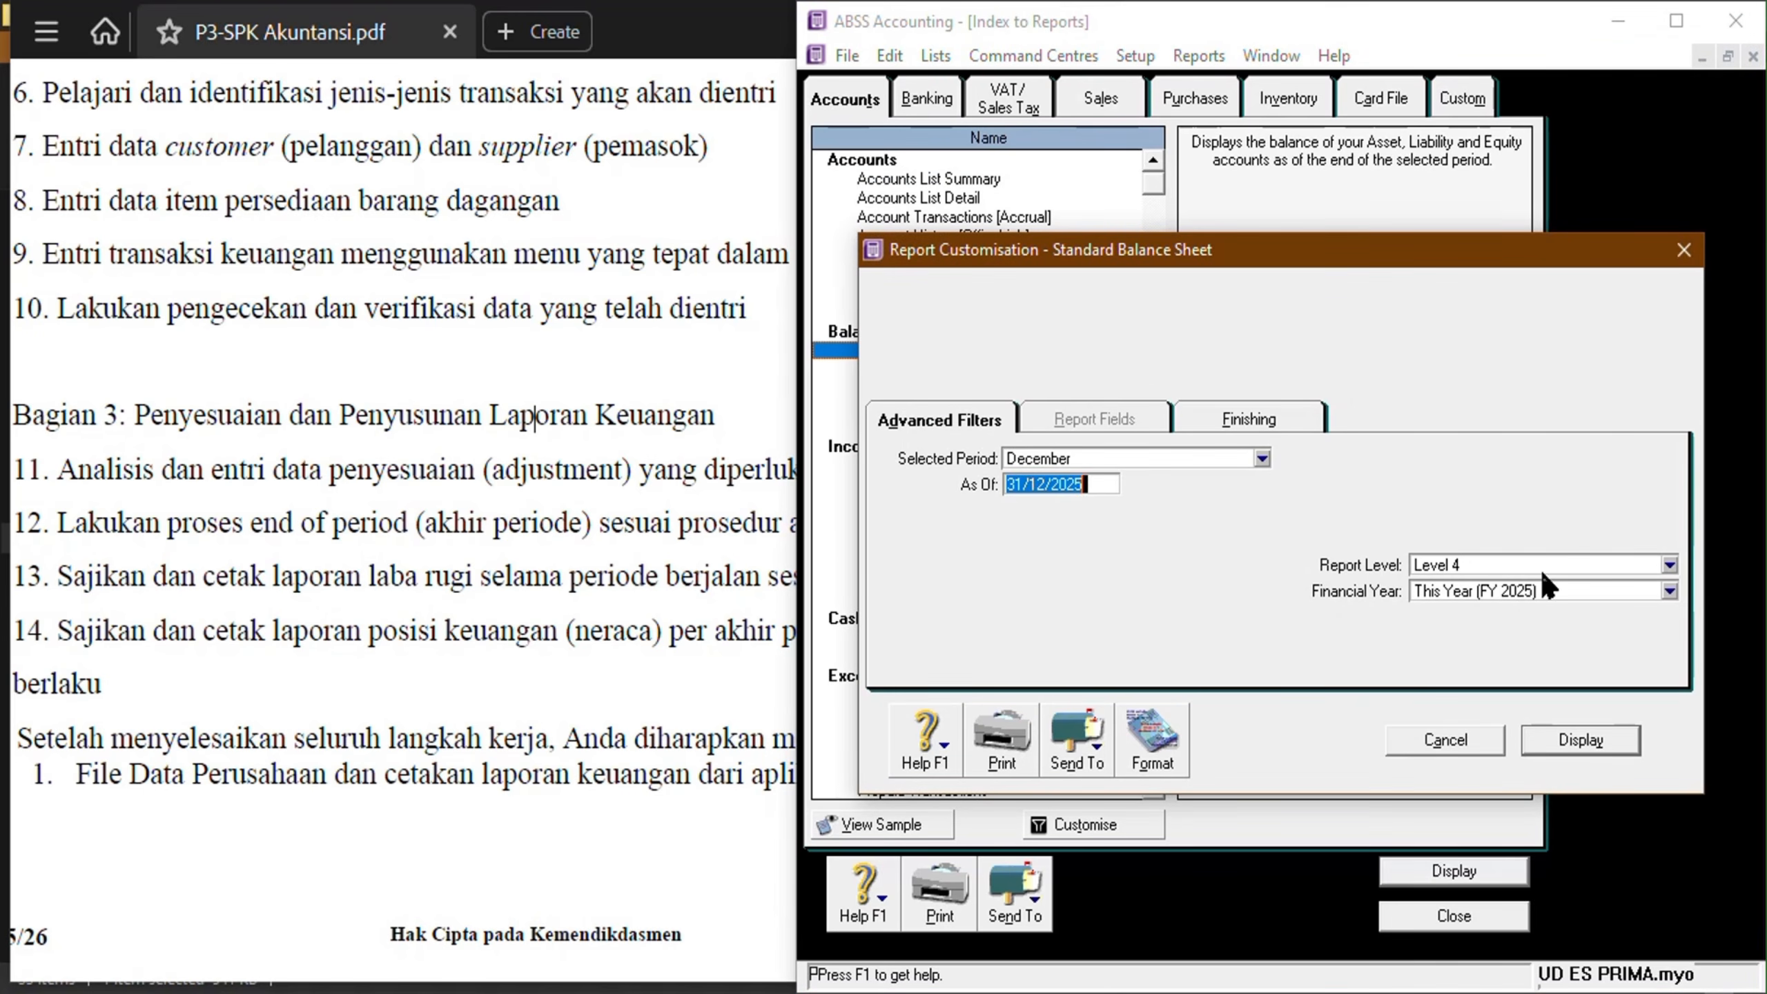
click(1596, 743)
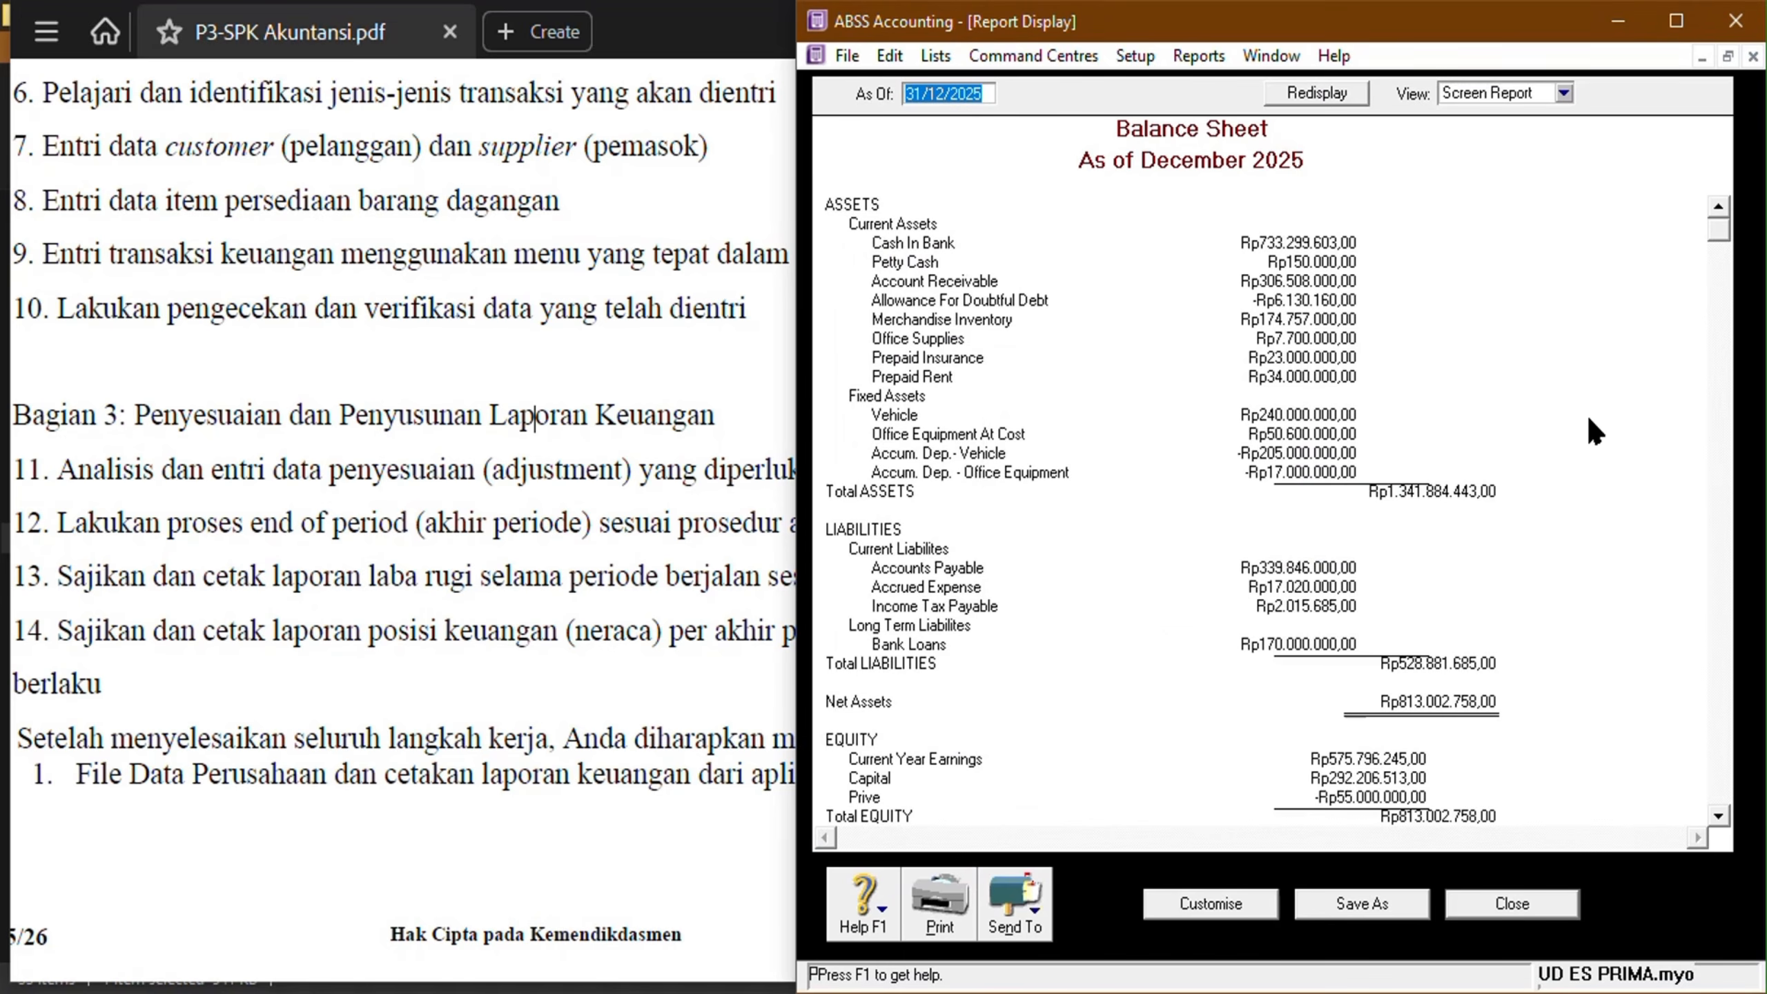
Check the December 2025 Balance Sheet from assets through total equity and start exporting it as a PDF.
click(1718, 816)
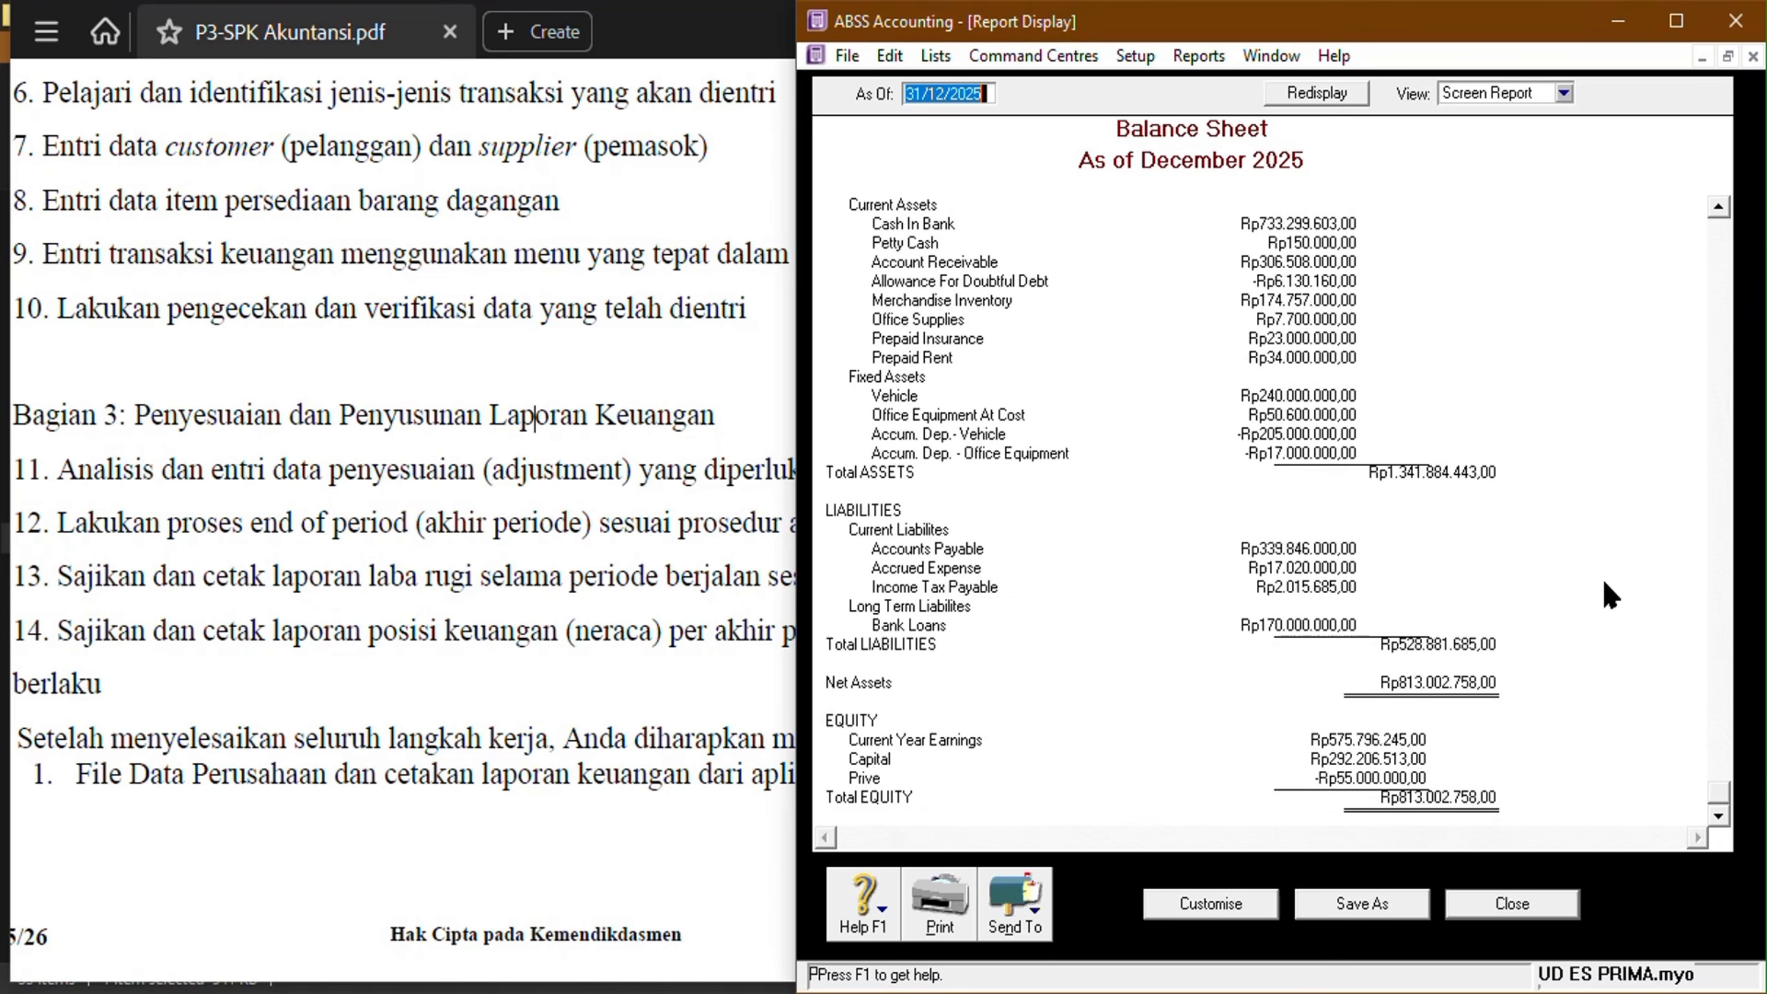
click(1718, 207)
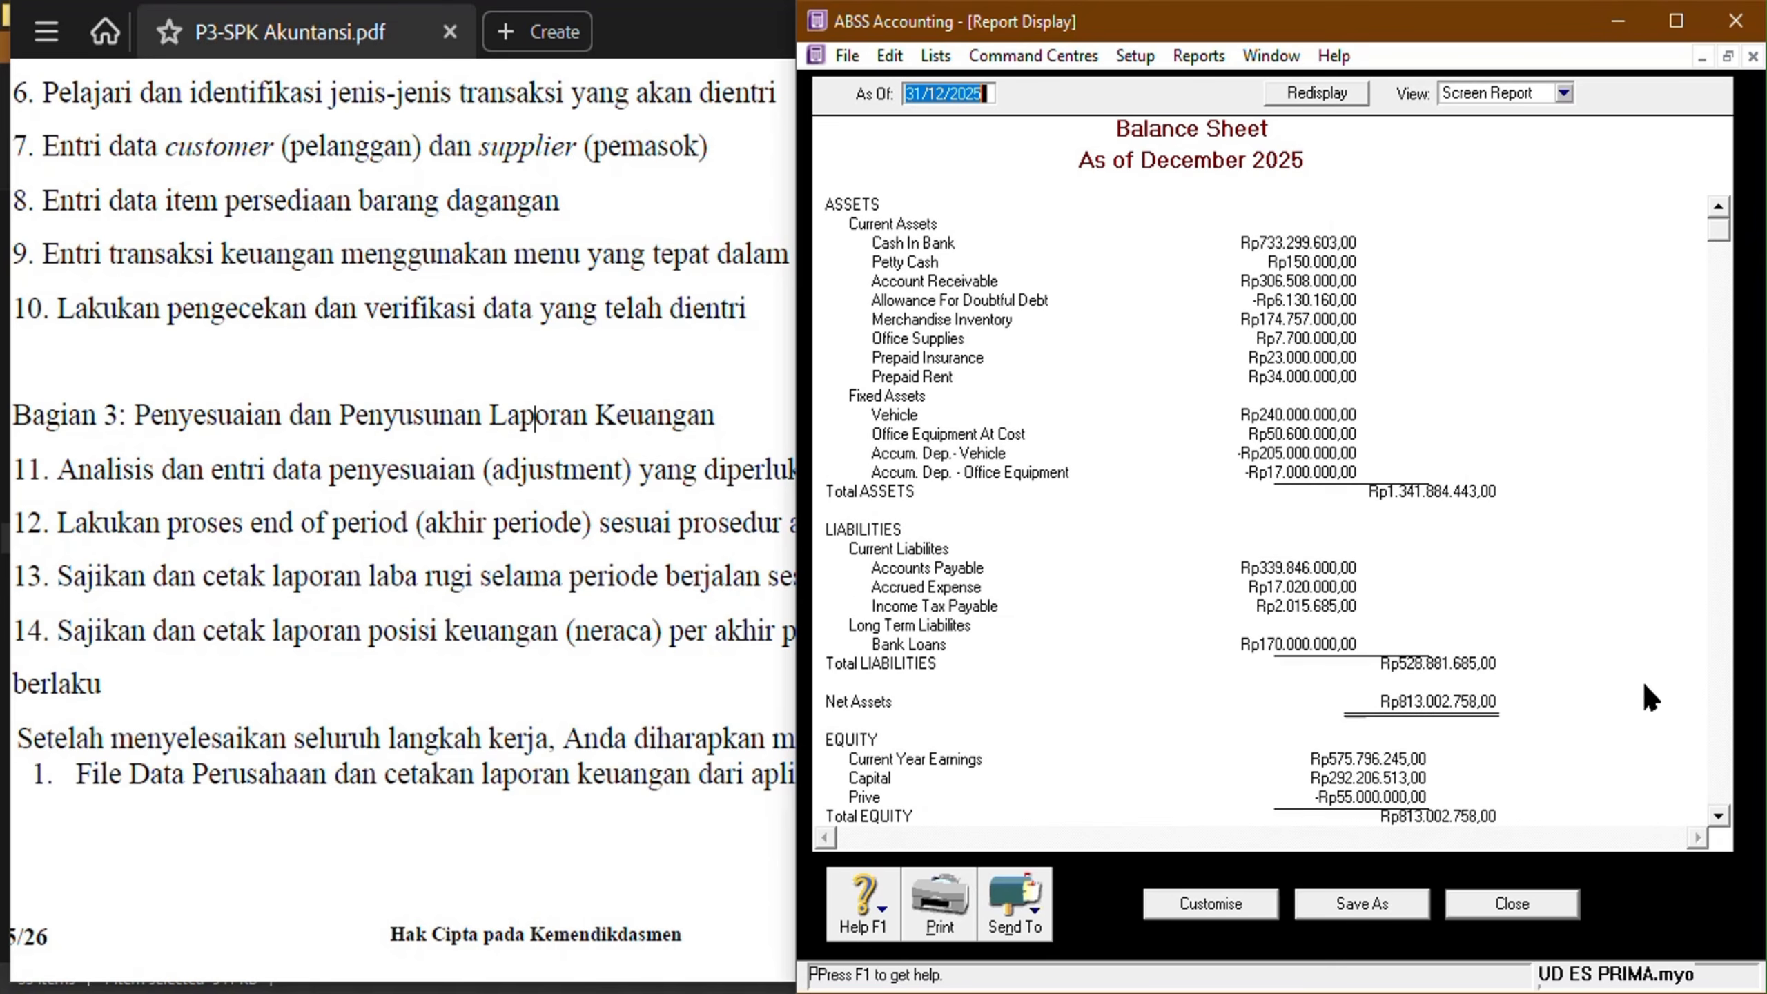
click(1718, 816)
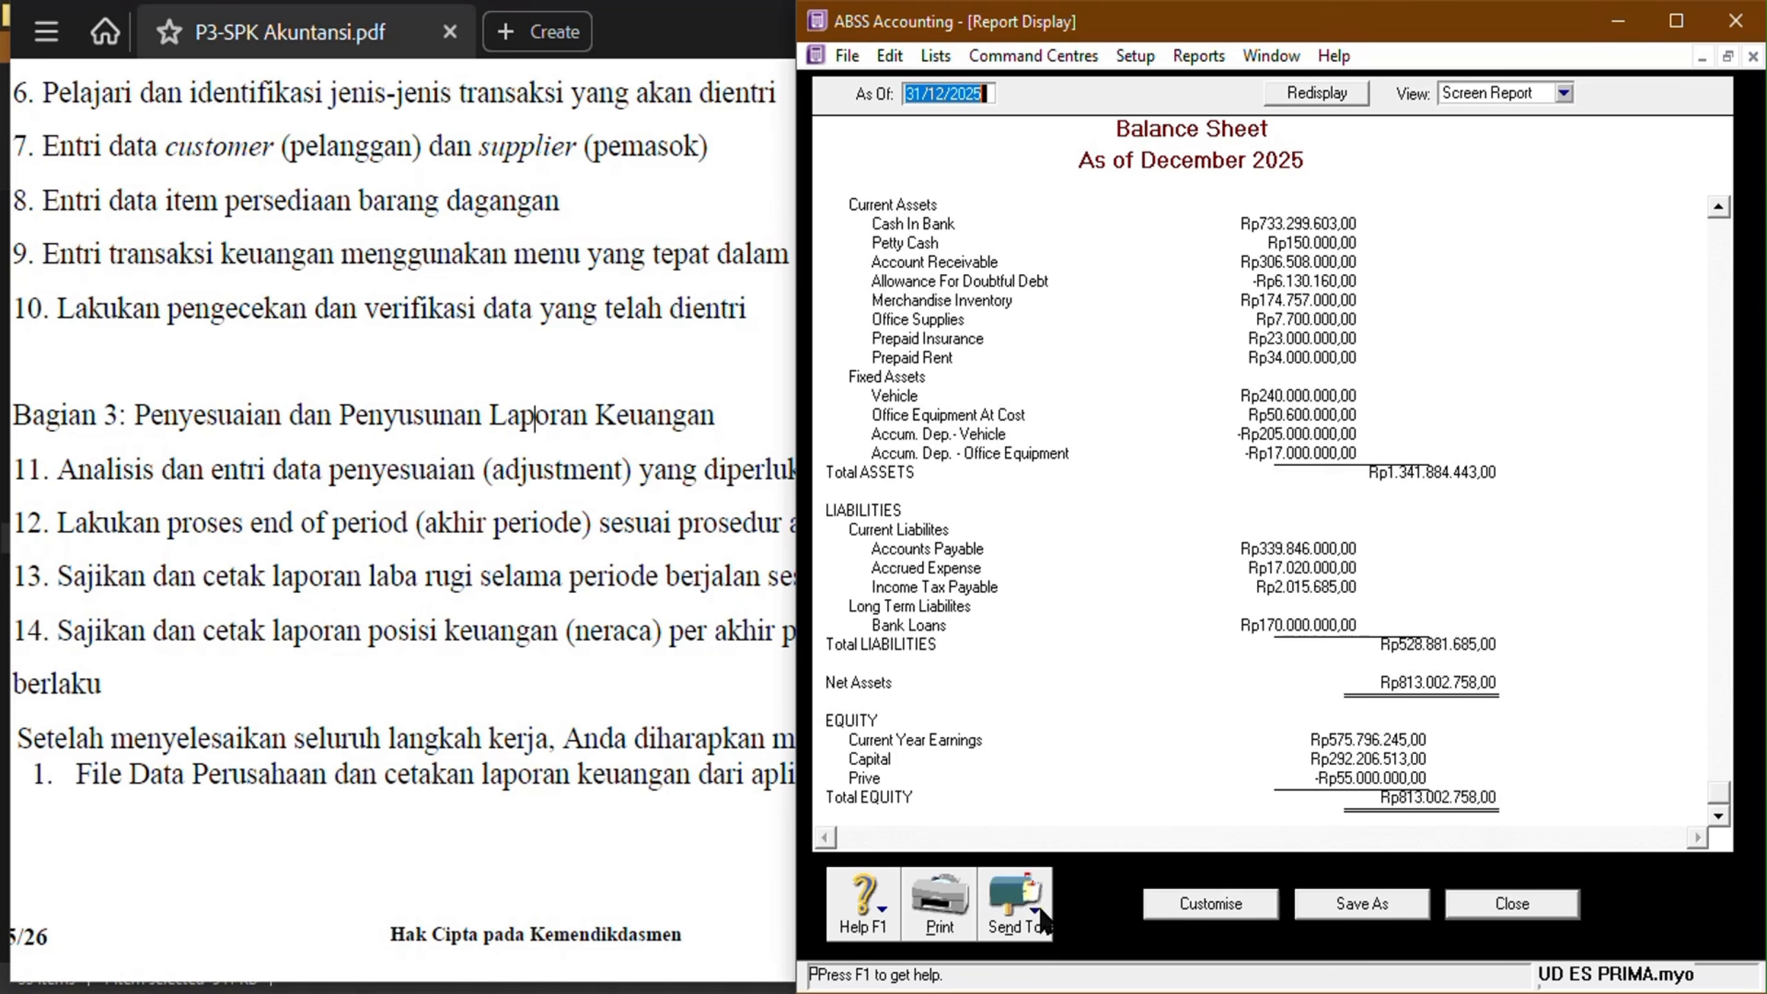
click(1017, 920)
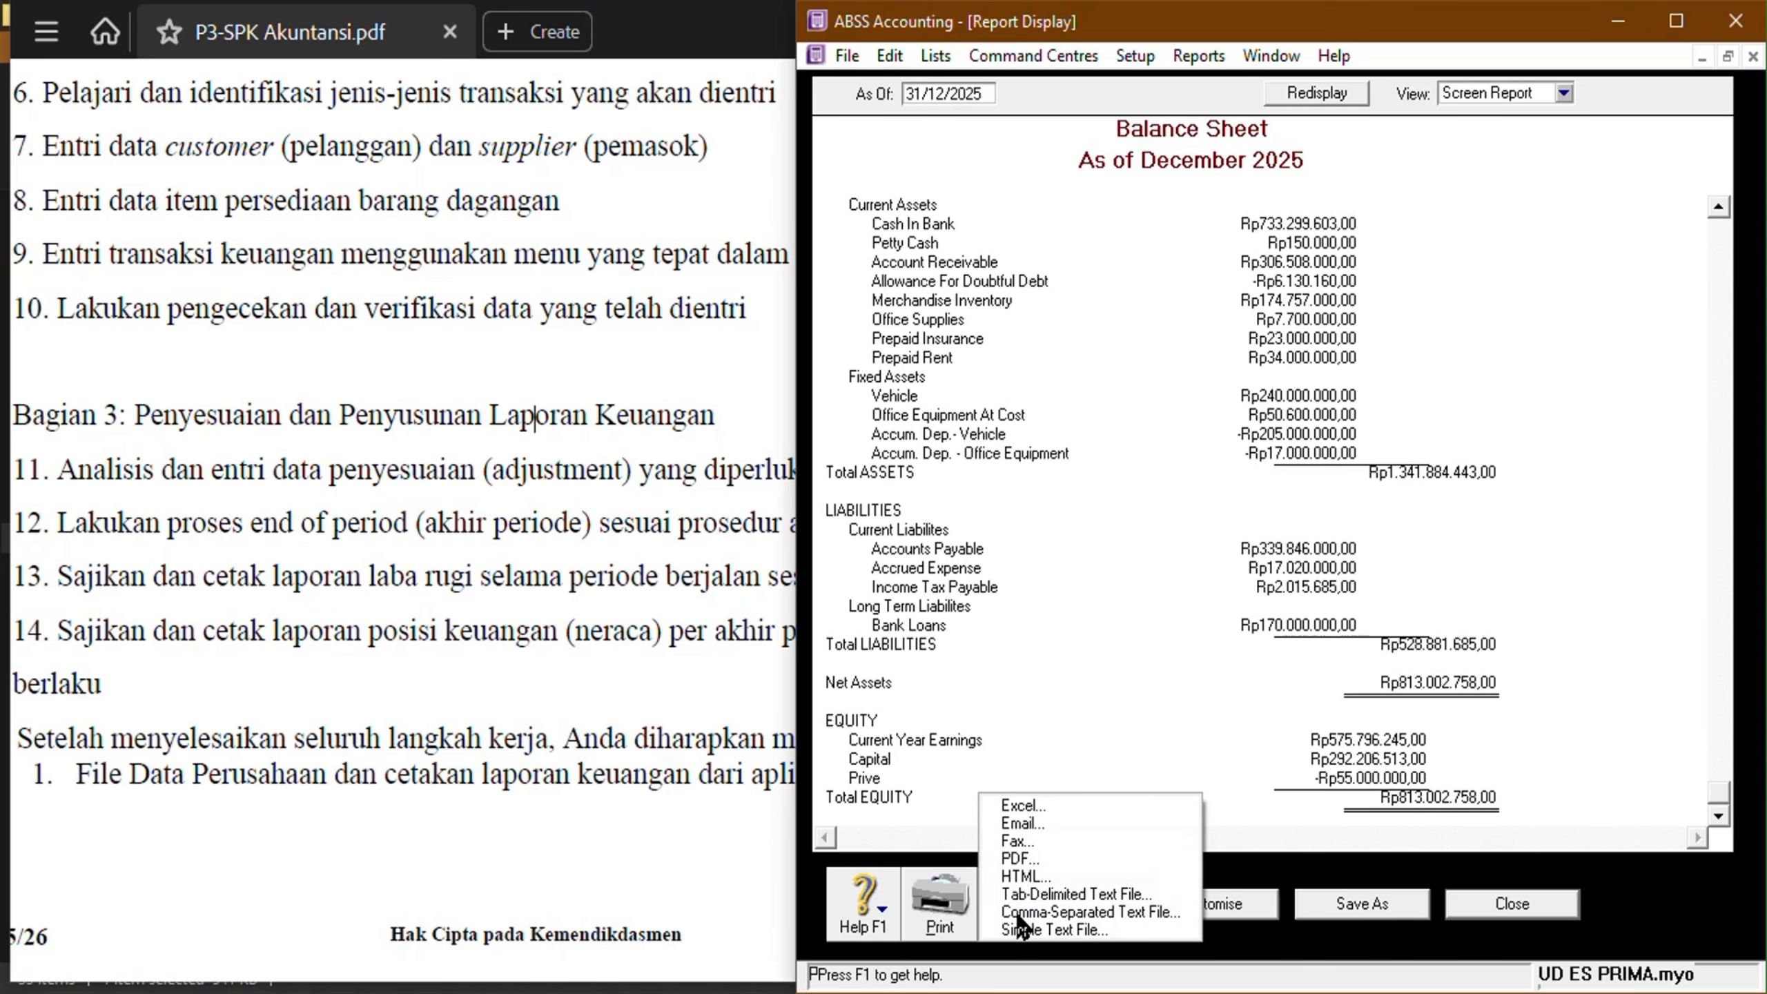
click(1033, 913)
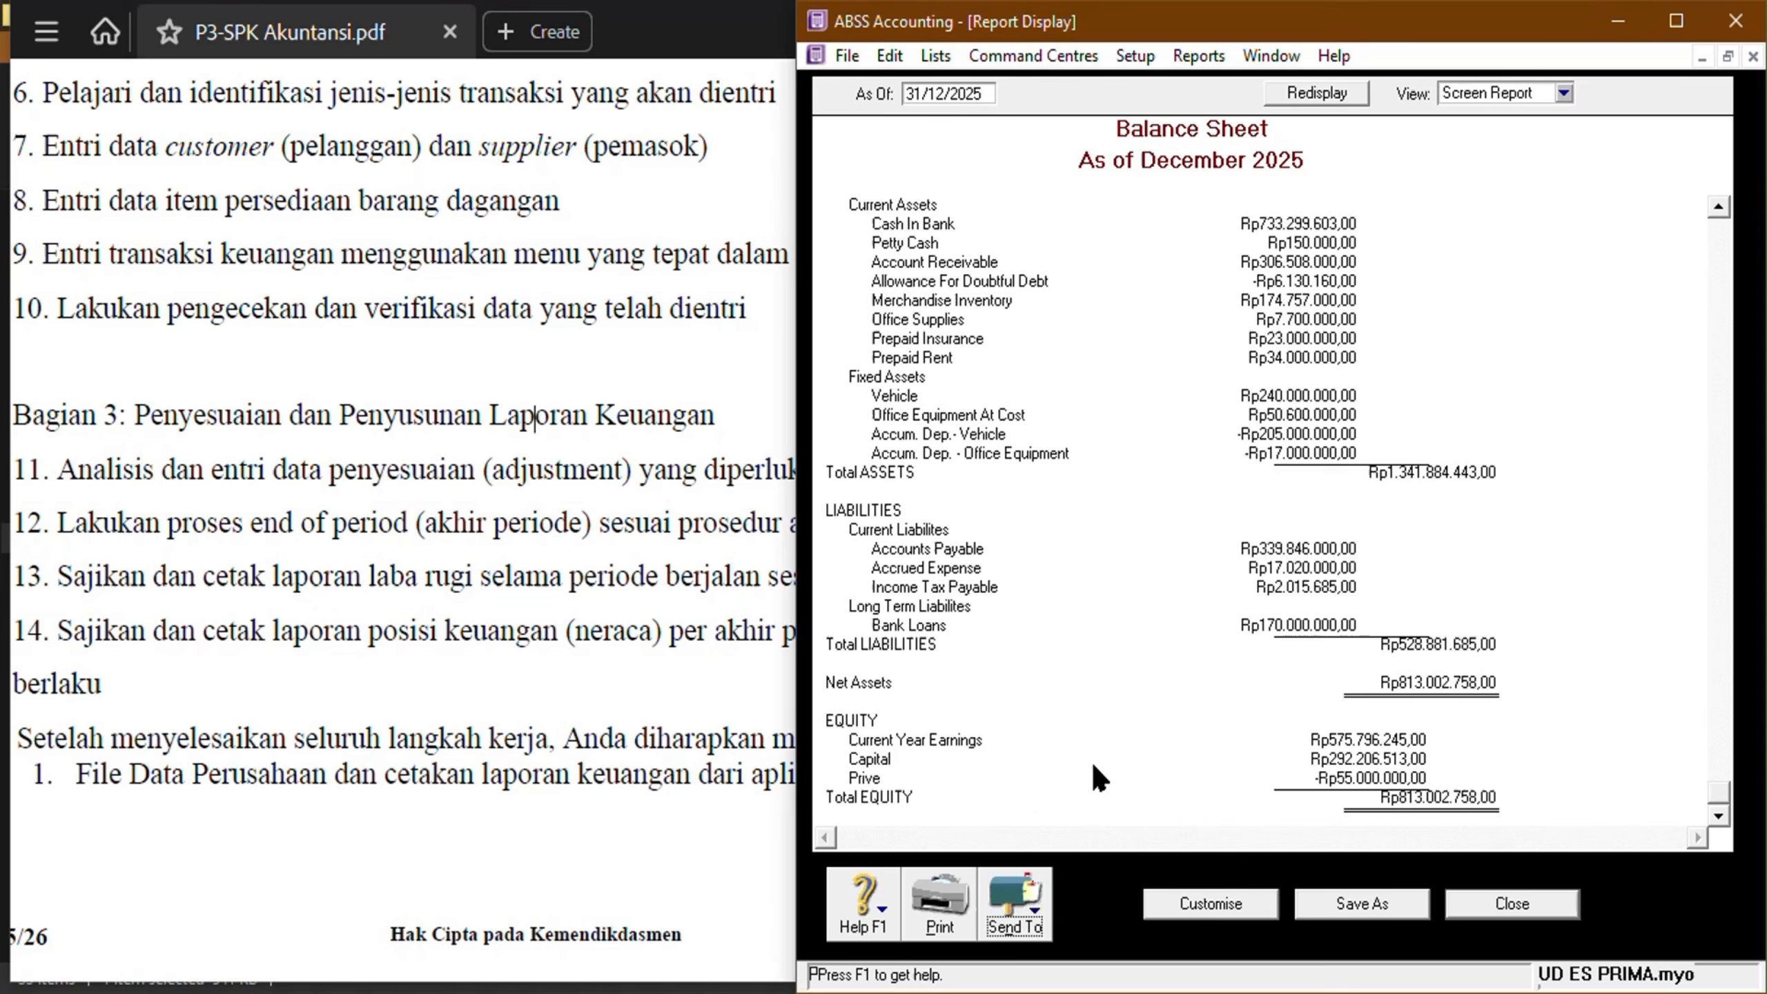
click(1033, 913)
click(1020, 862)
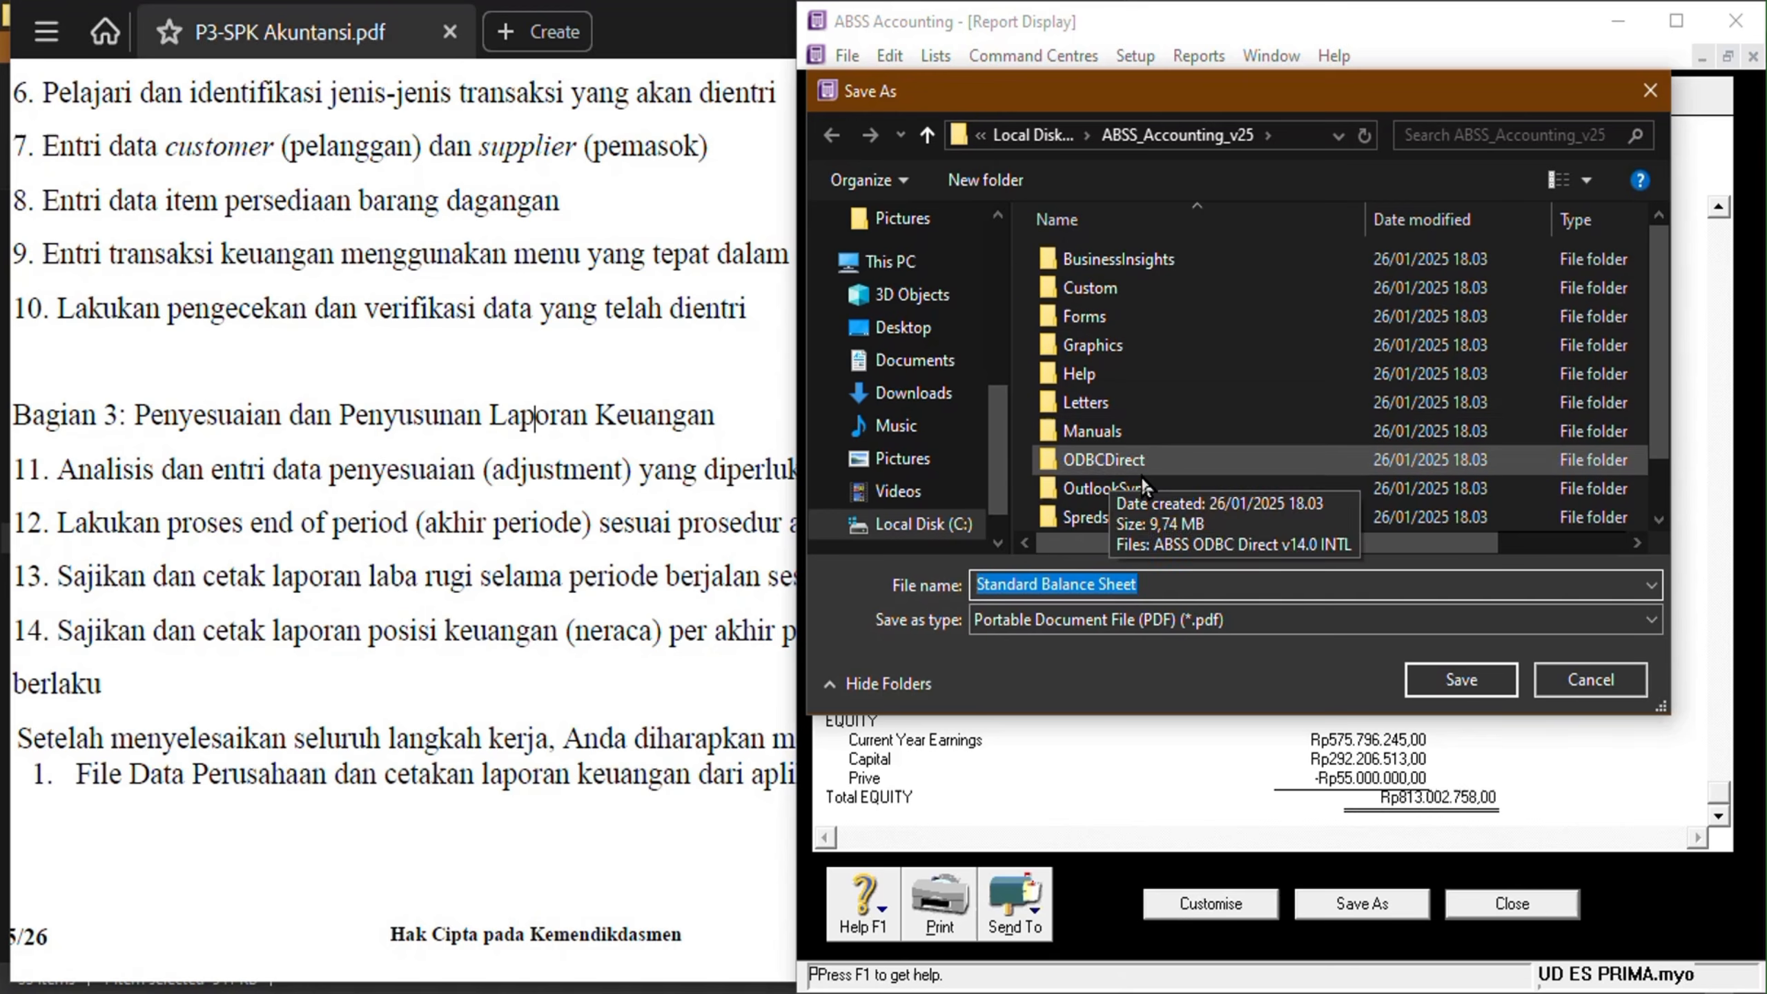
Save the Balance Sheet PDF in This PC's Documents folder under the name Standard Balance Sheet - ud es prima.
click(936, 359)
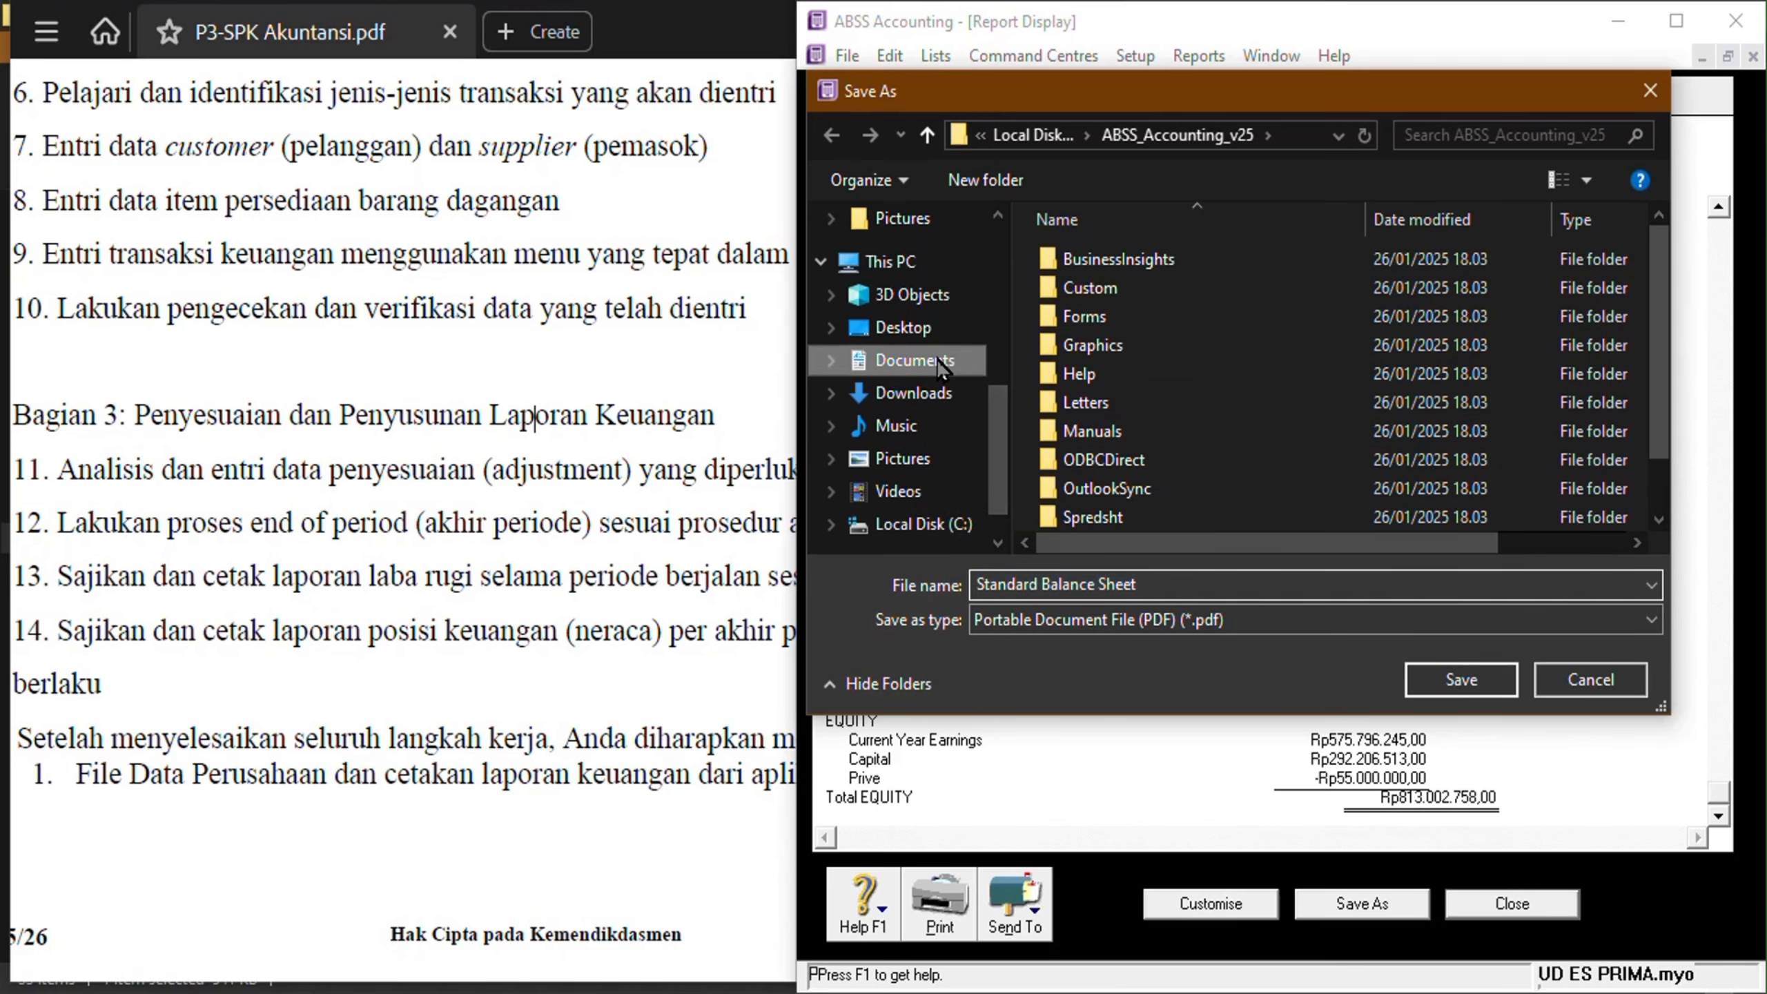
drag(1656, 303, 1670, 553)
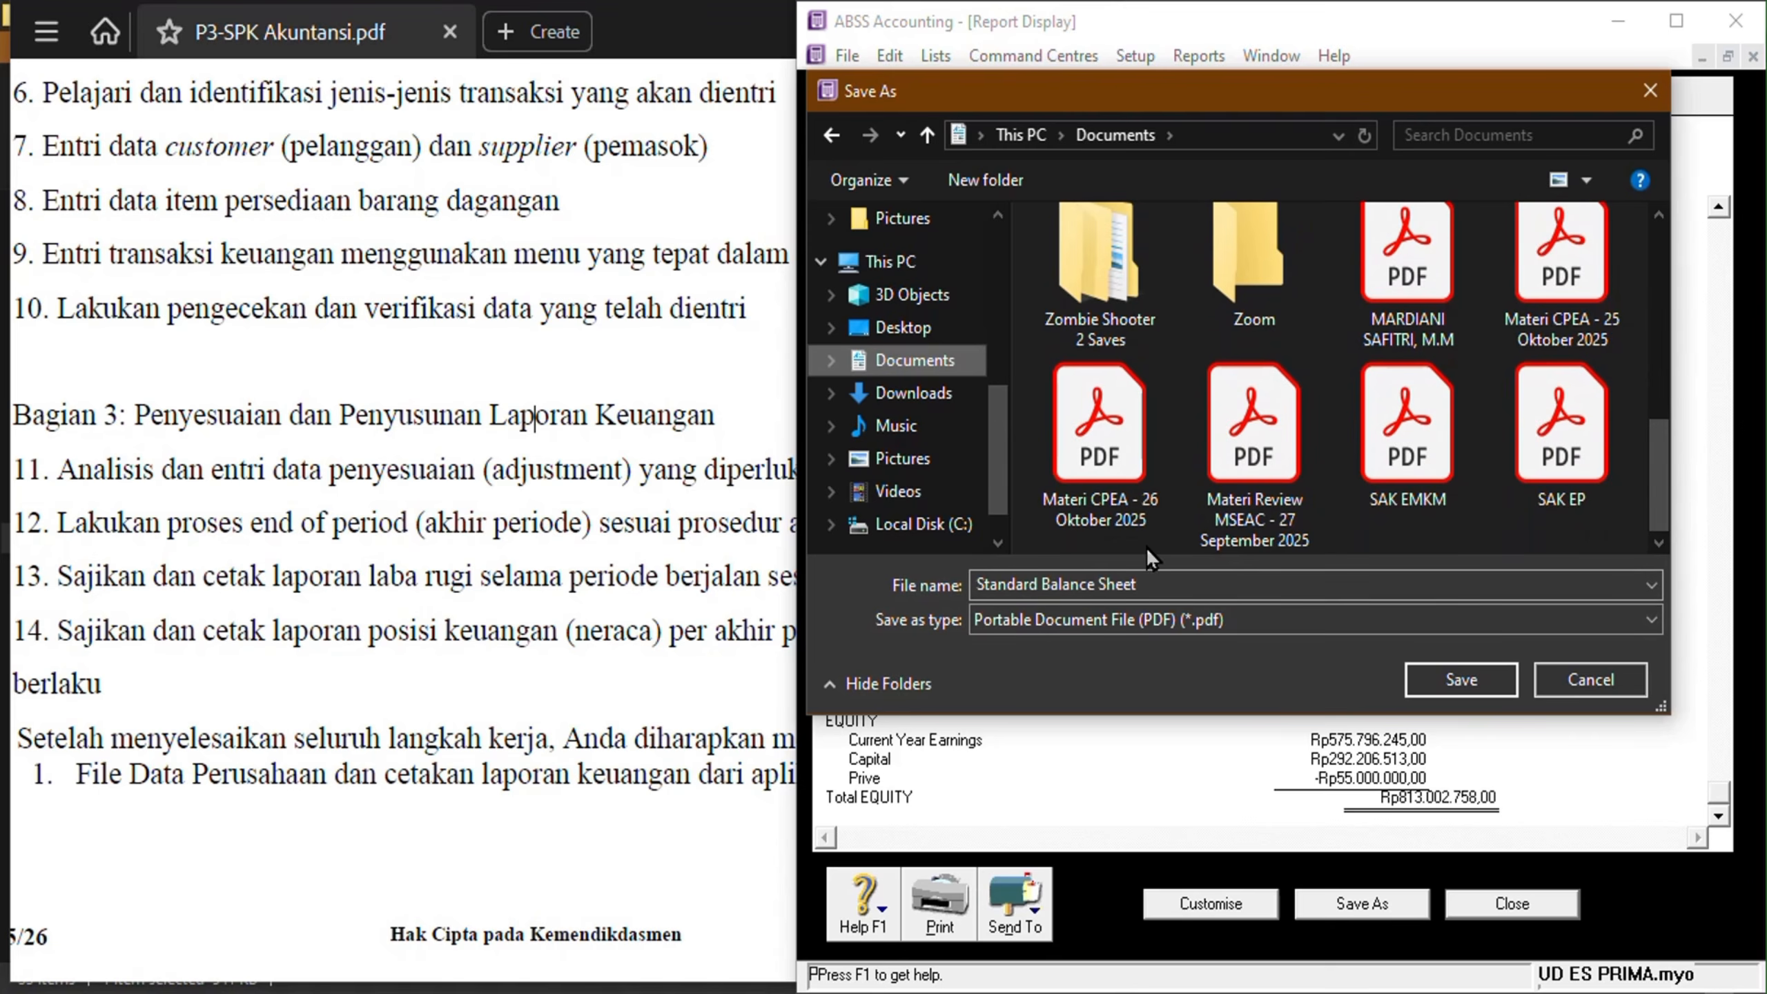
click(1165, 586)
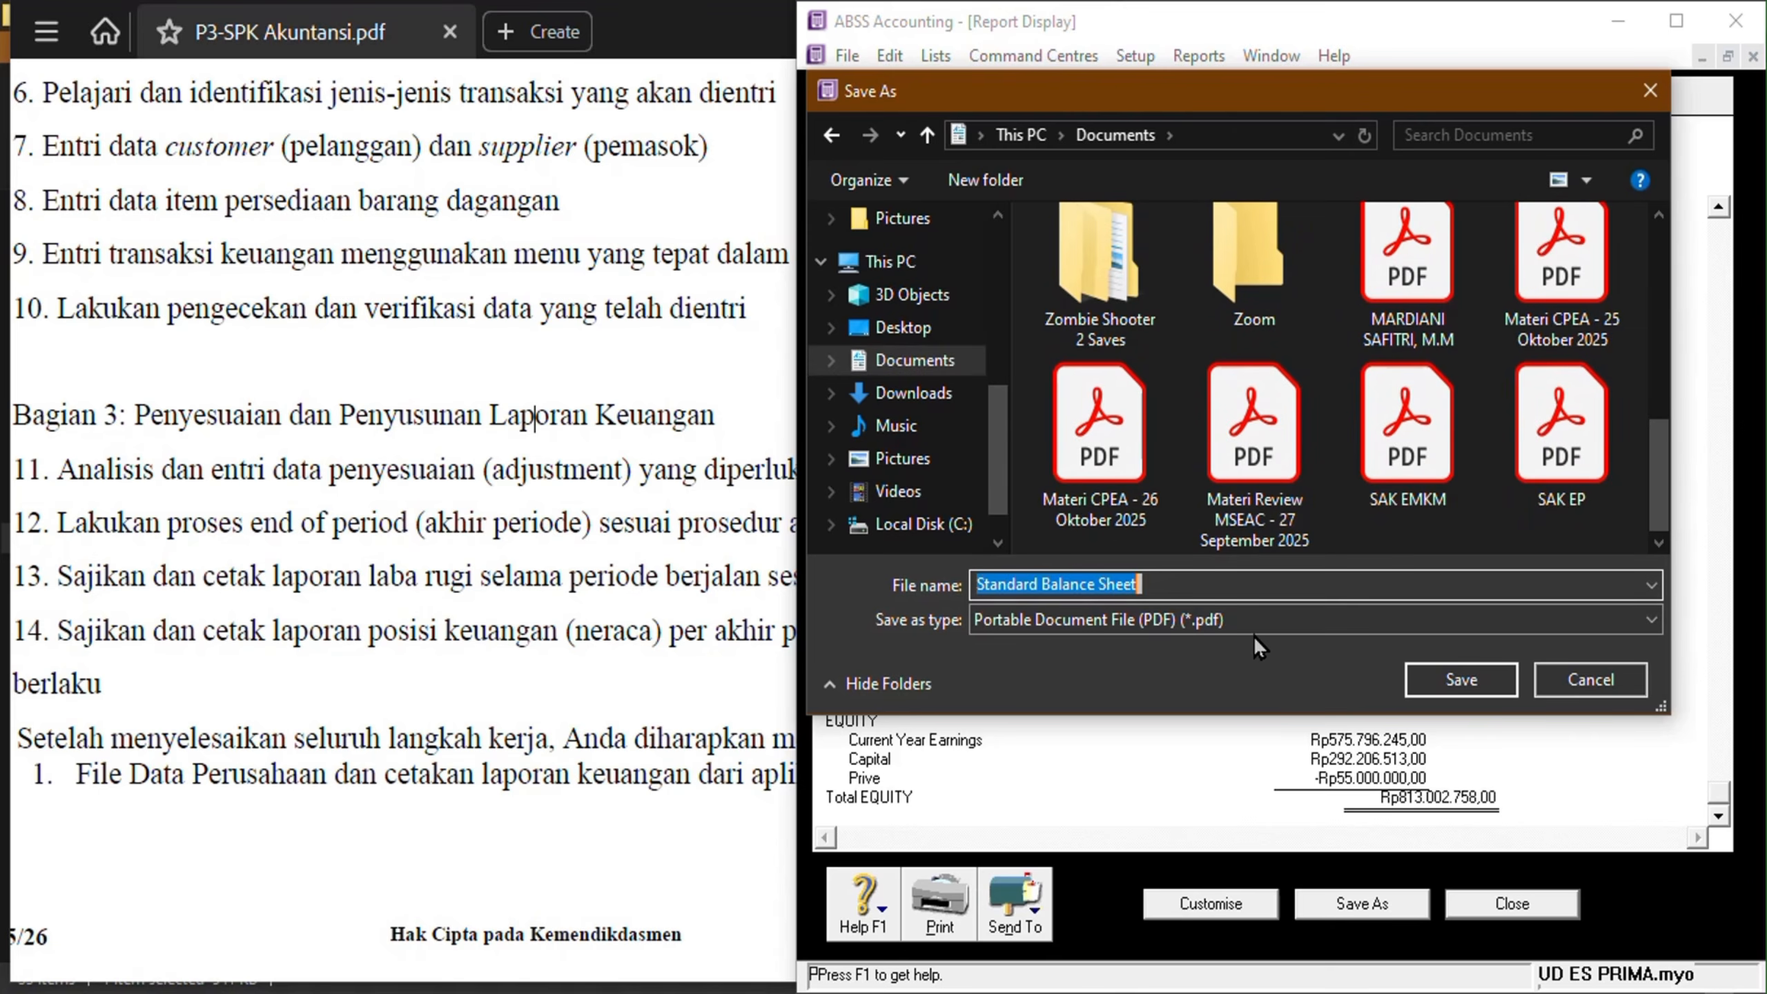
key(End)
text(-)
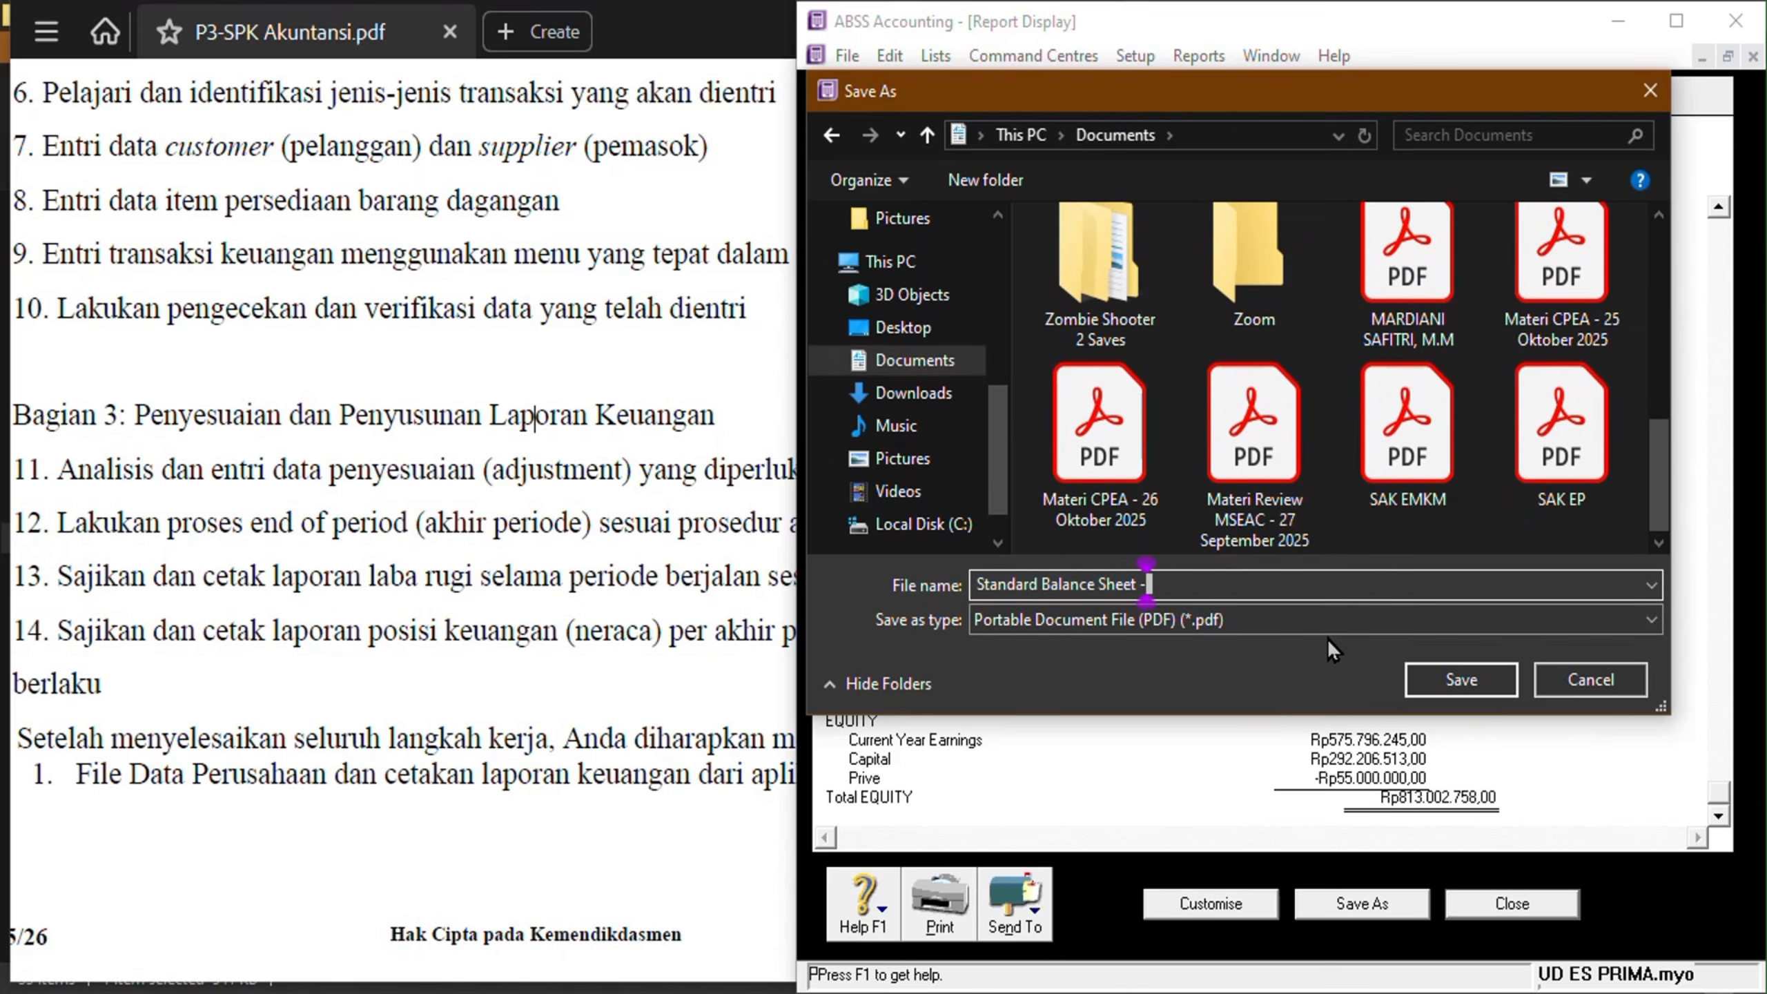
text(ud es prima)
click(1480, 678)
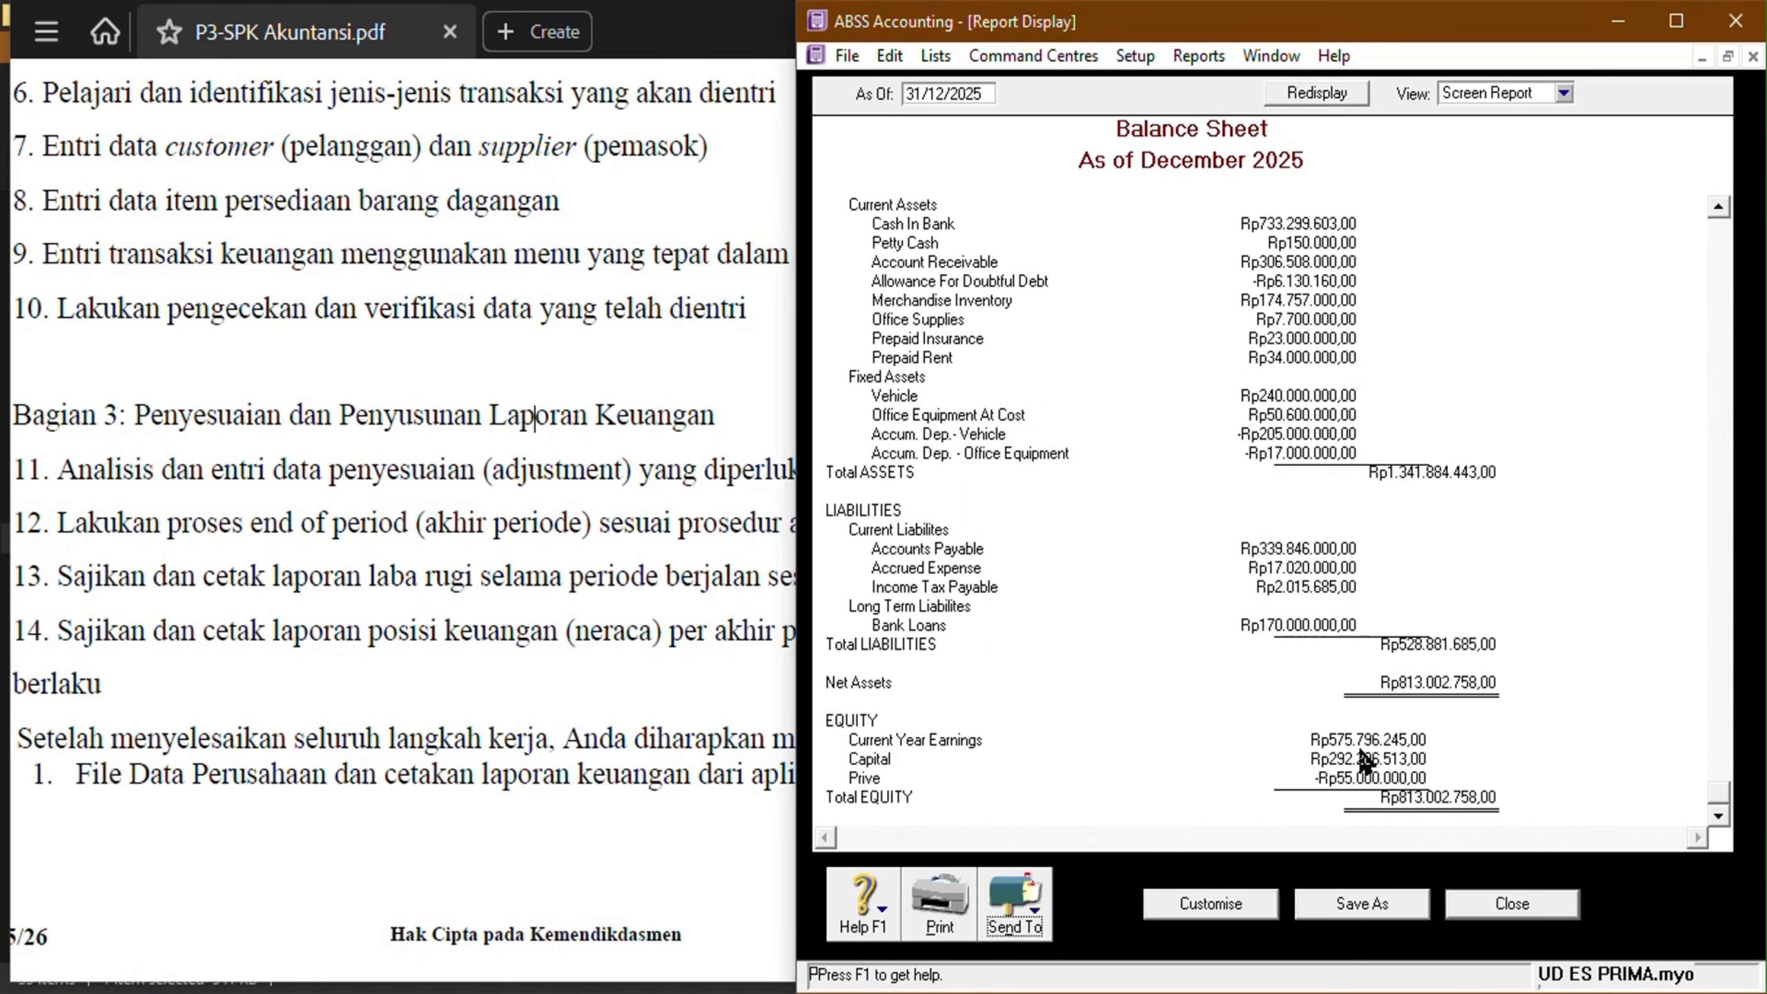
Close the Balance Sheet and display the Income Statement [Accrual] report for 01/12/2025 to 31/12/2025.
click(1515, 914)
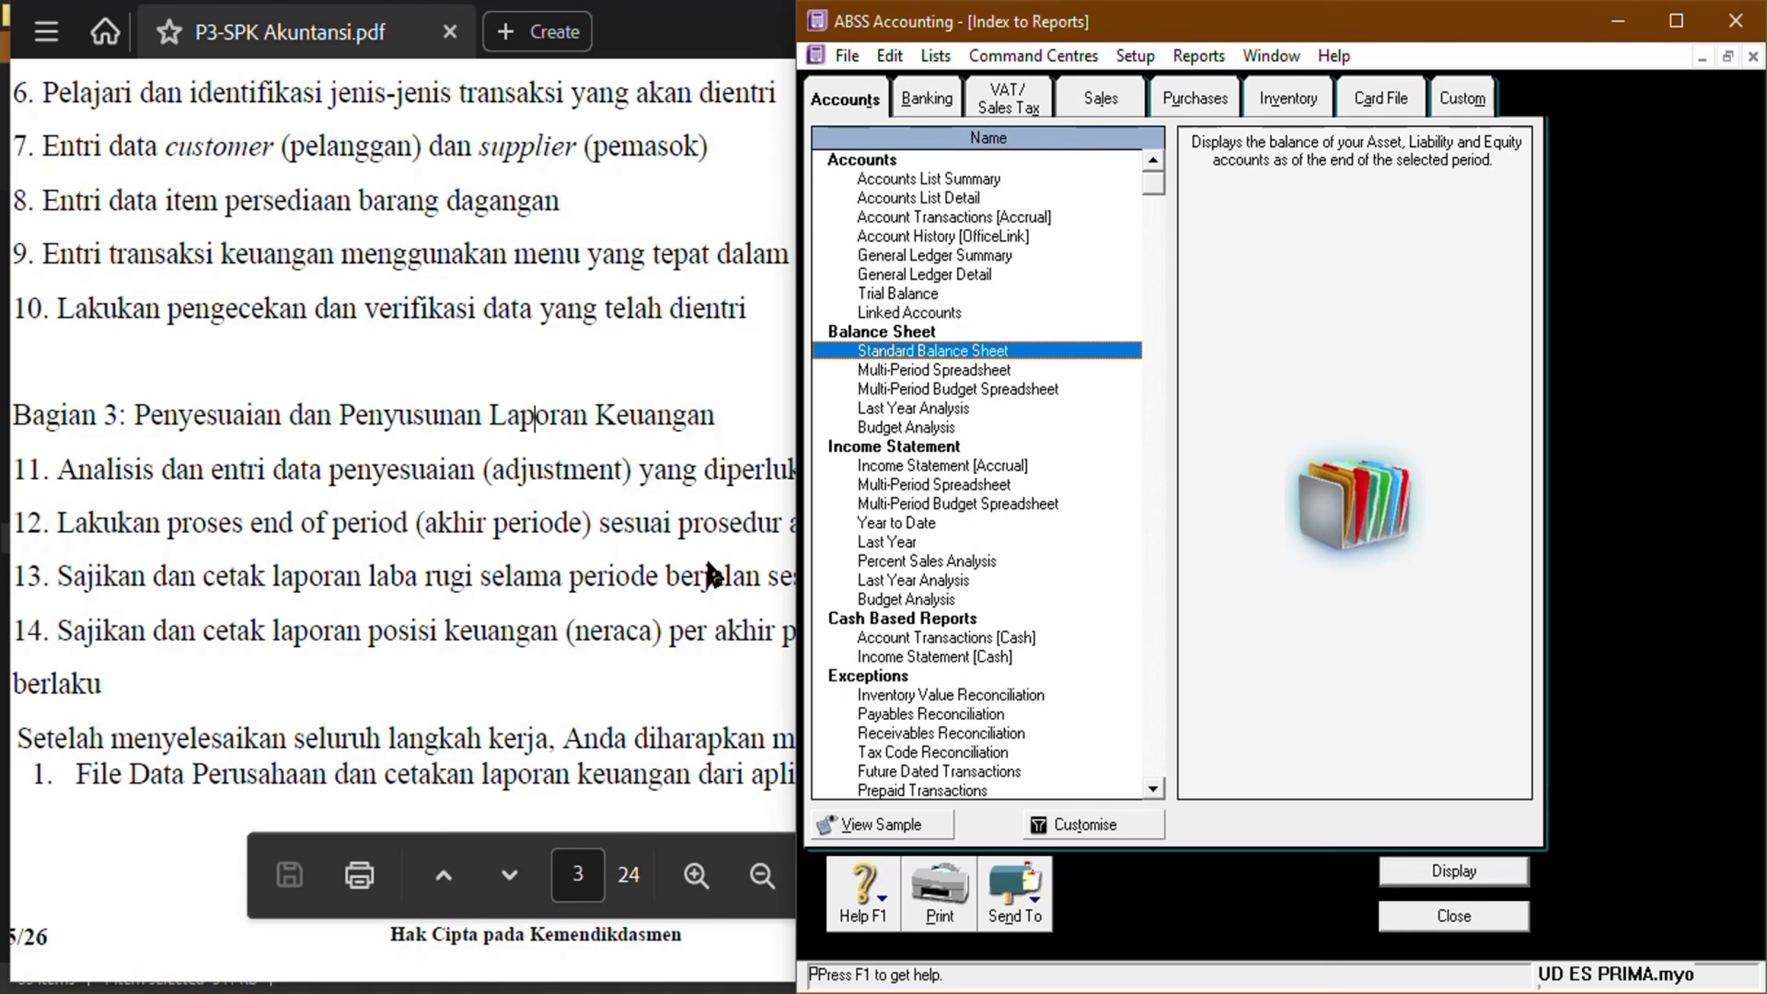
double_click(1019, 465)
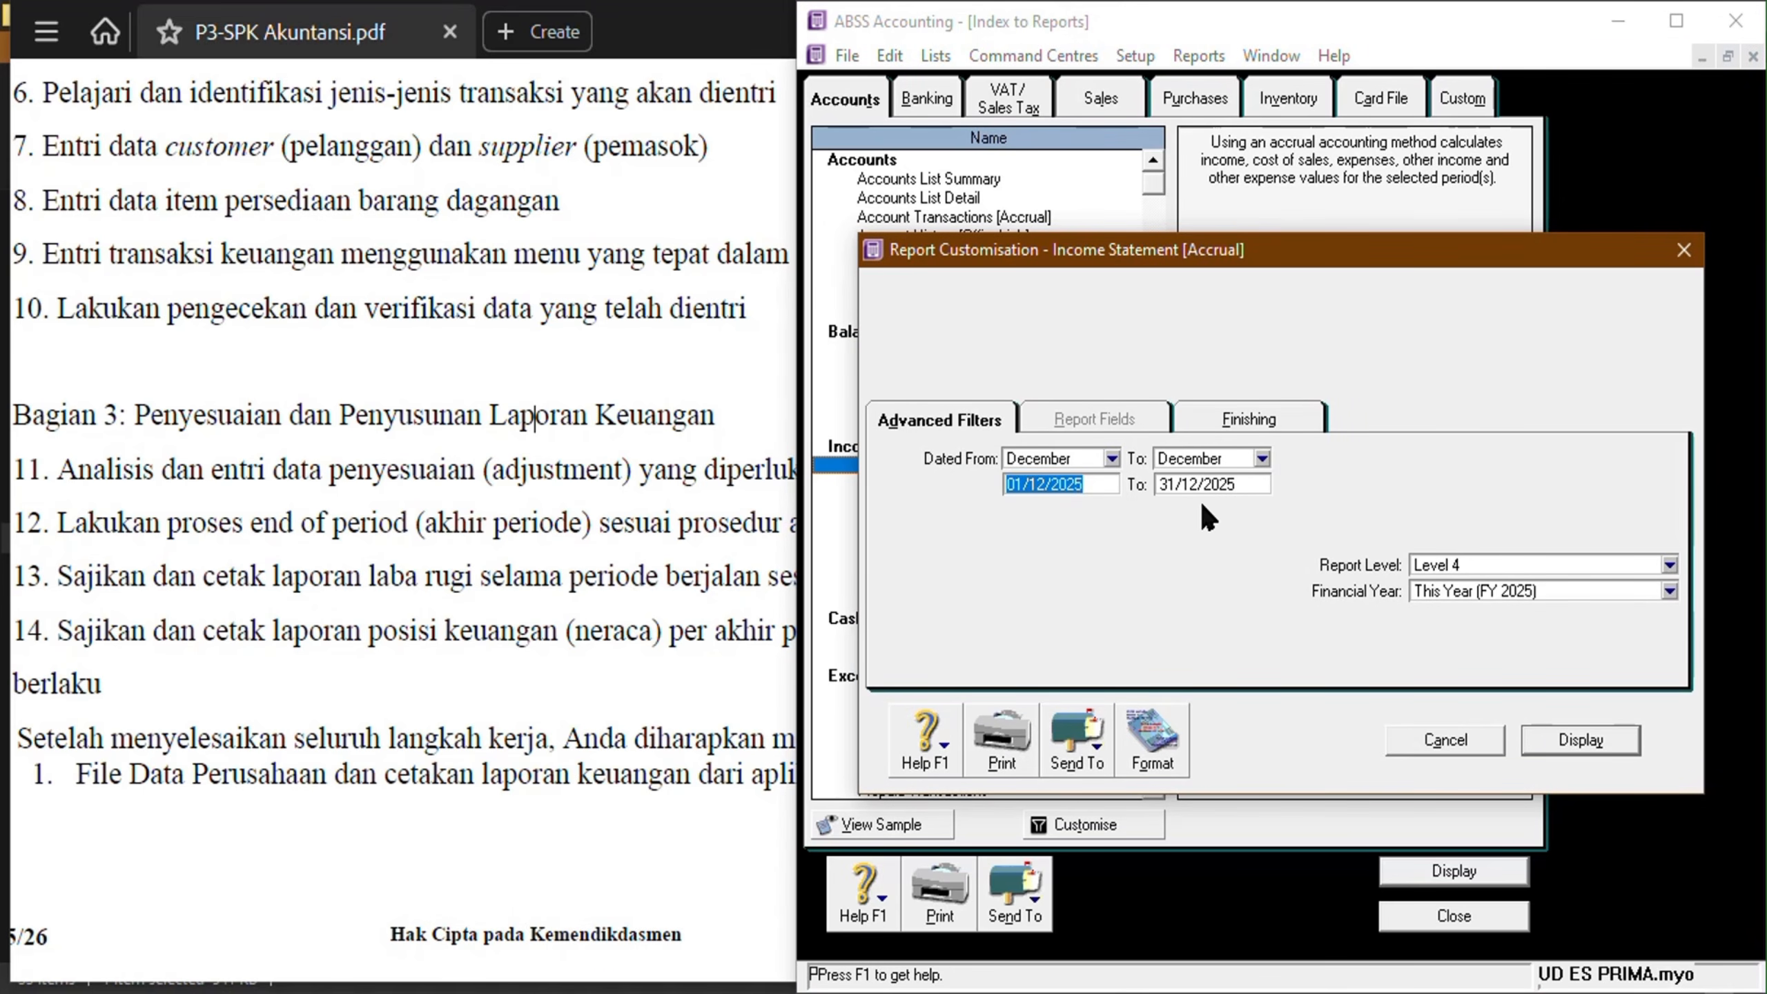
click(1604, 738)
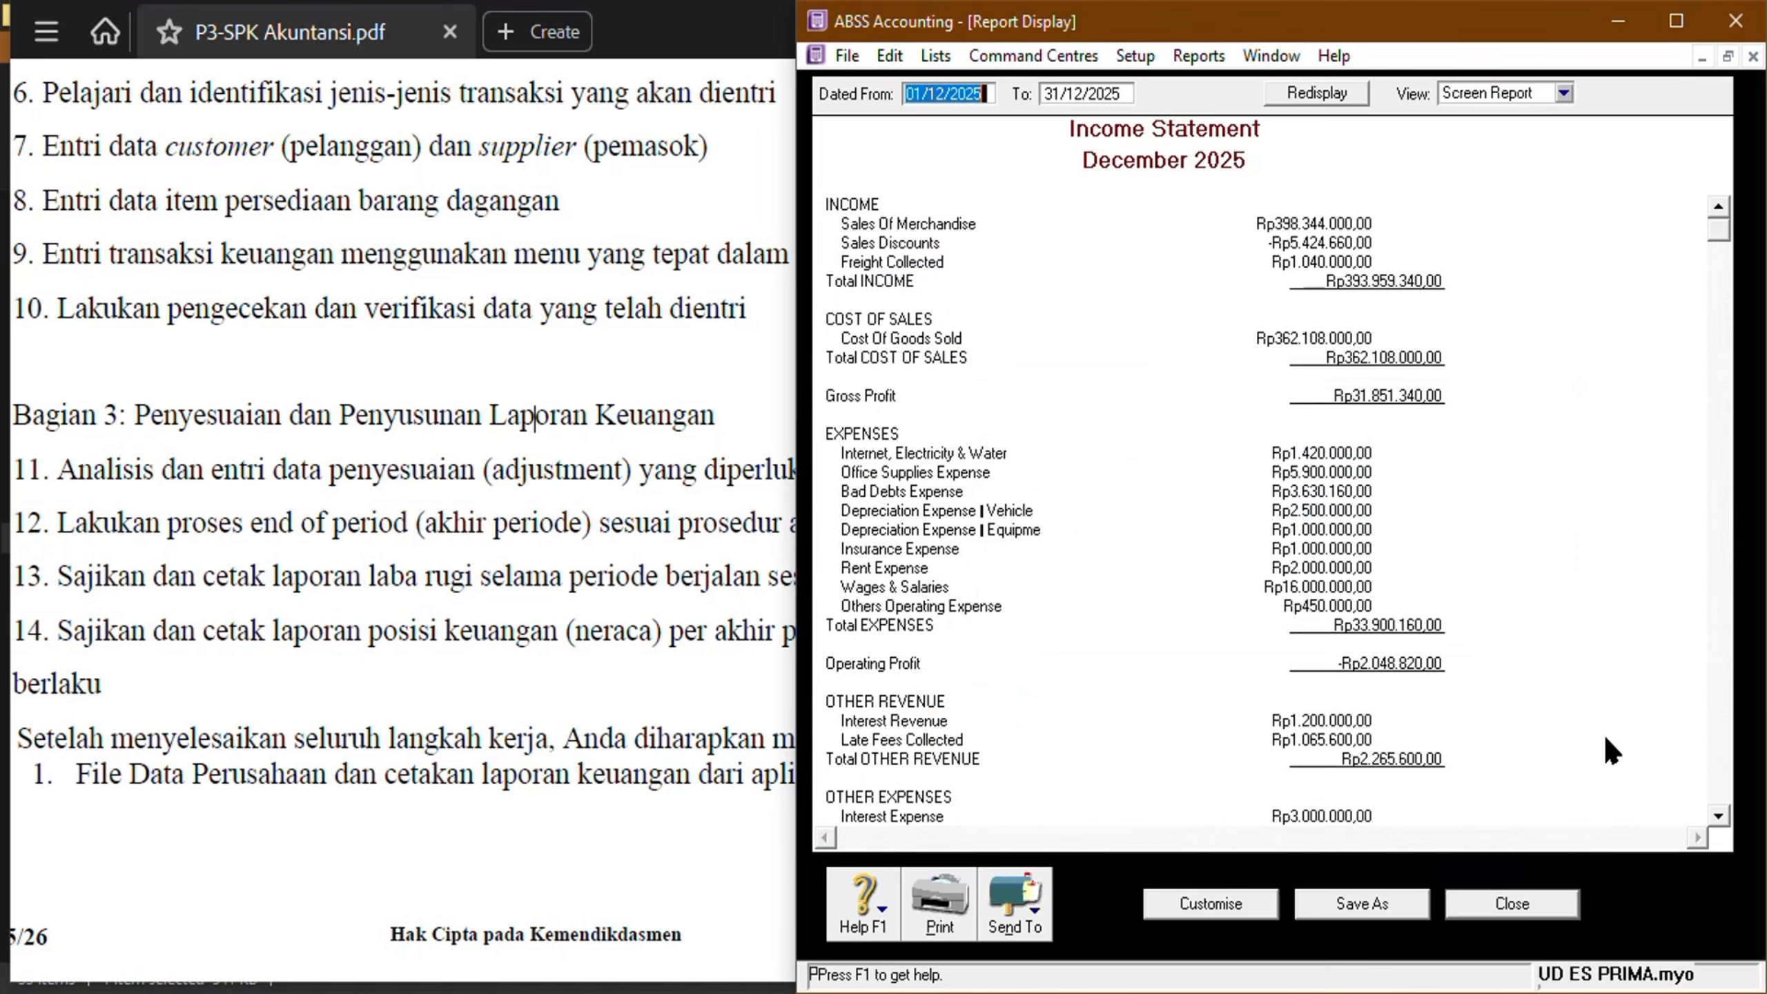
Examine the Income Statement from income down to net profit or loss and return to its beginning.
click(1718, 818)
click(1718, 818)
click(1718, 818)
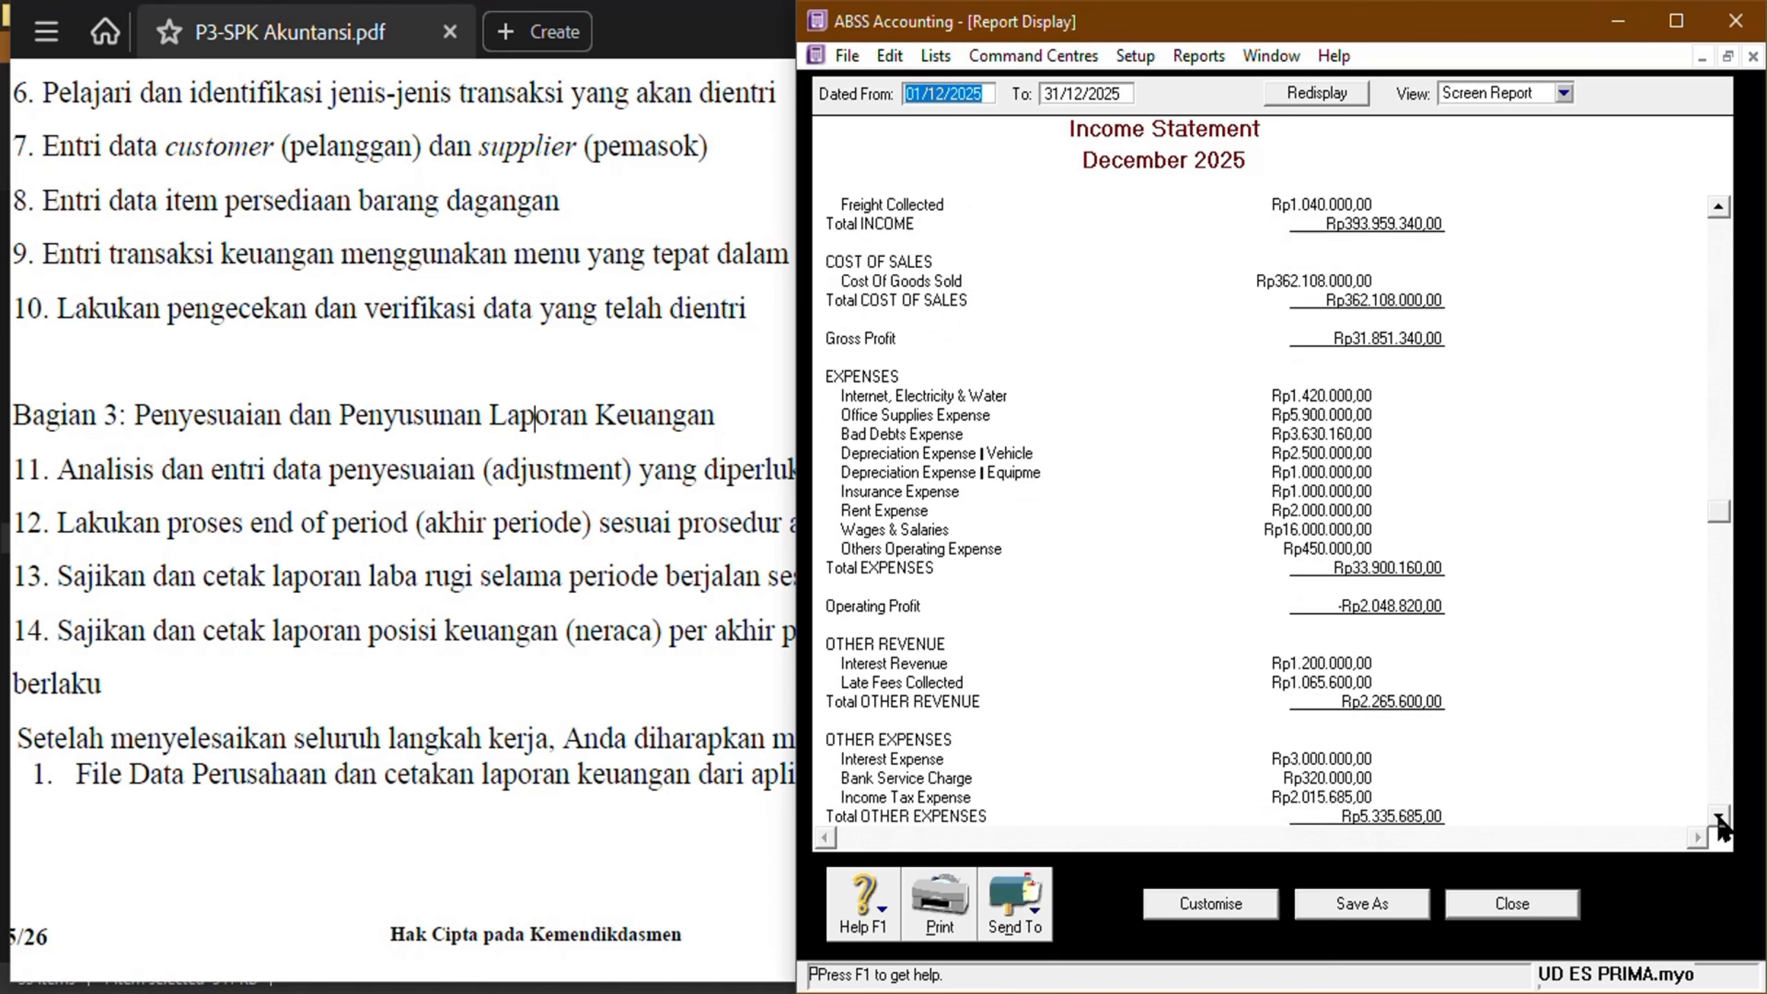
click(1718, 817)
click(1718, 817)
click(1718, 818)
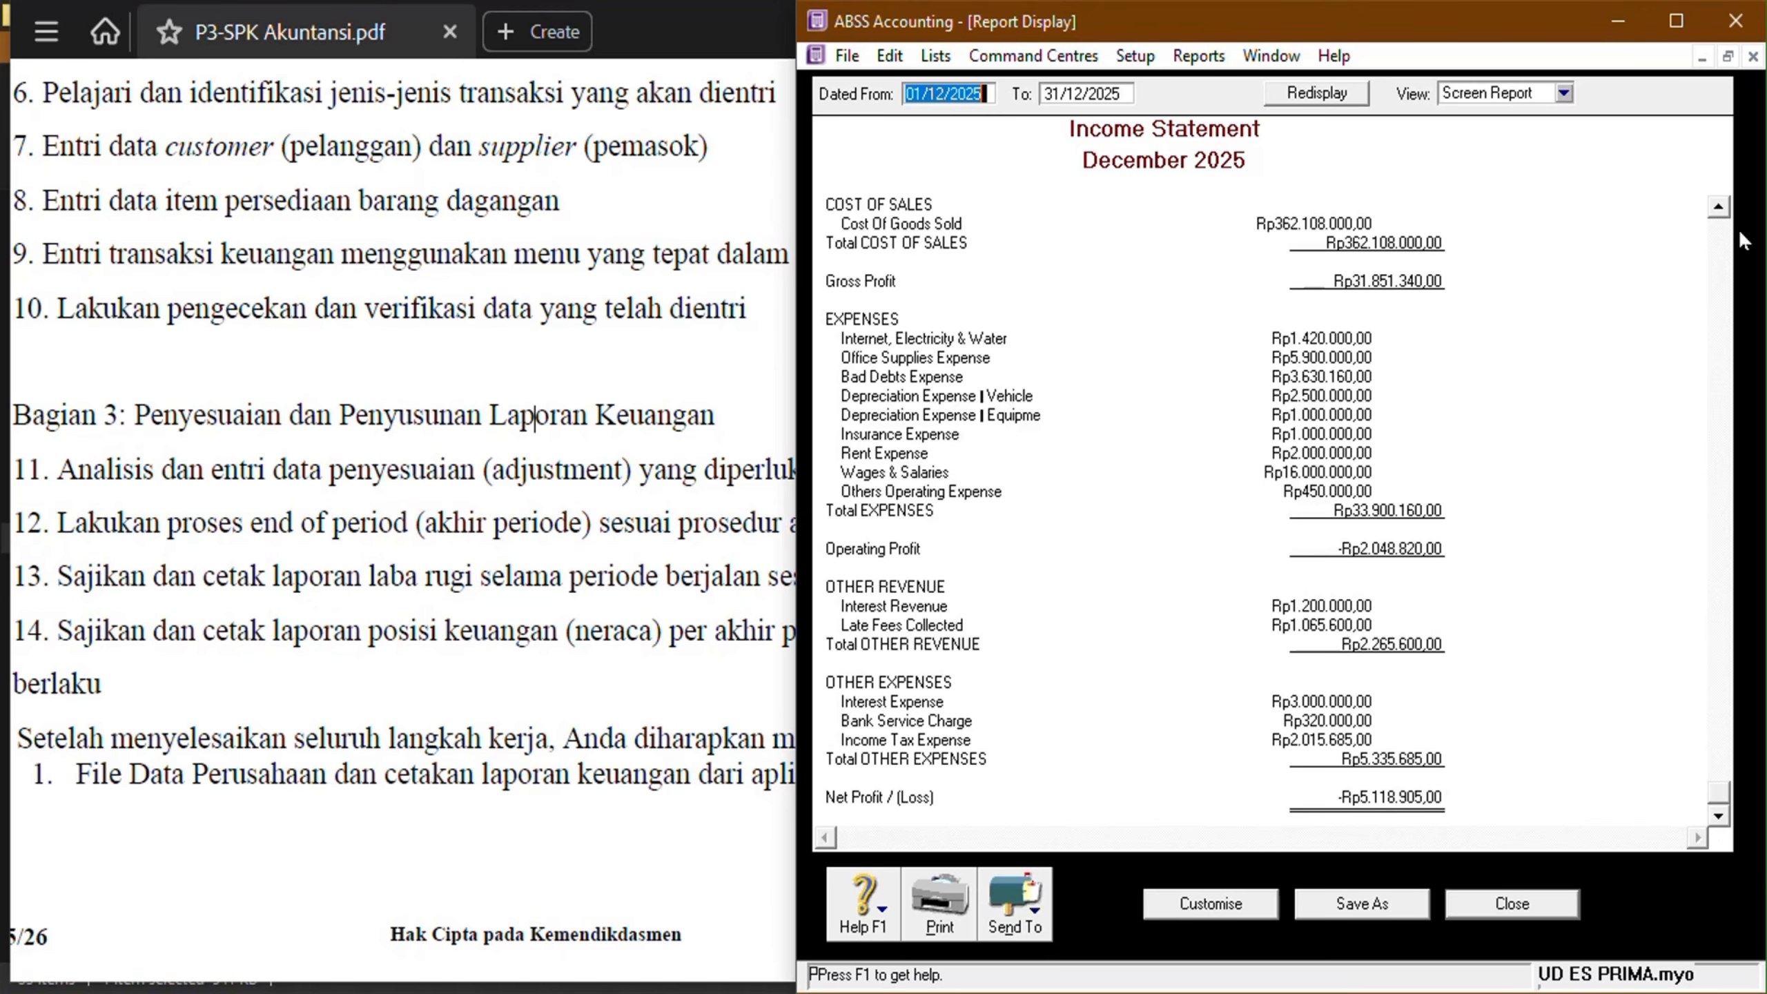
click(1718, 207)
click(1719, 207)
click(1718, 208)
click(1719, 208)
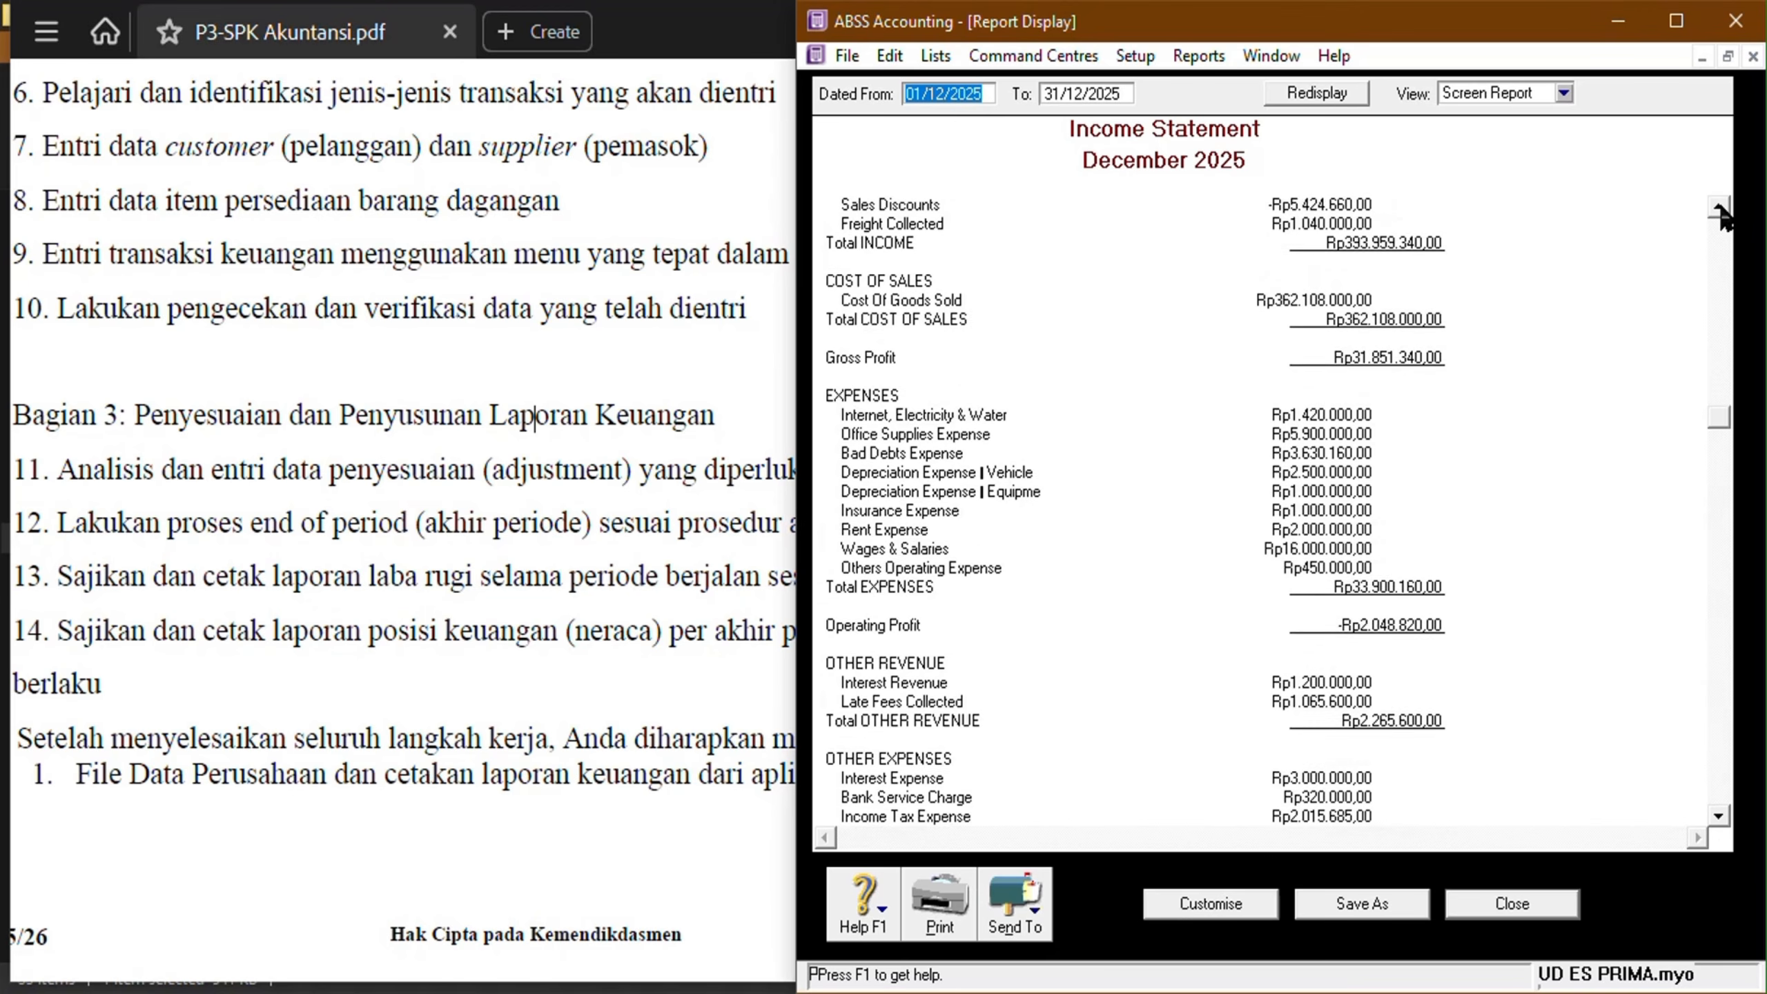
click(1718, 208)
click(1719, 208)
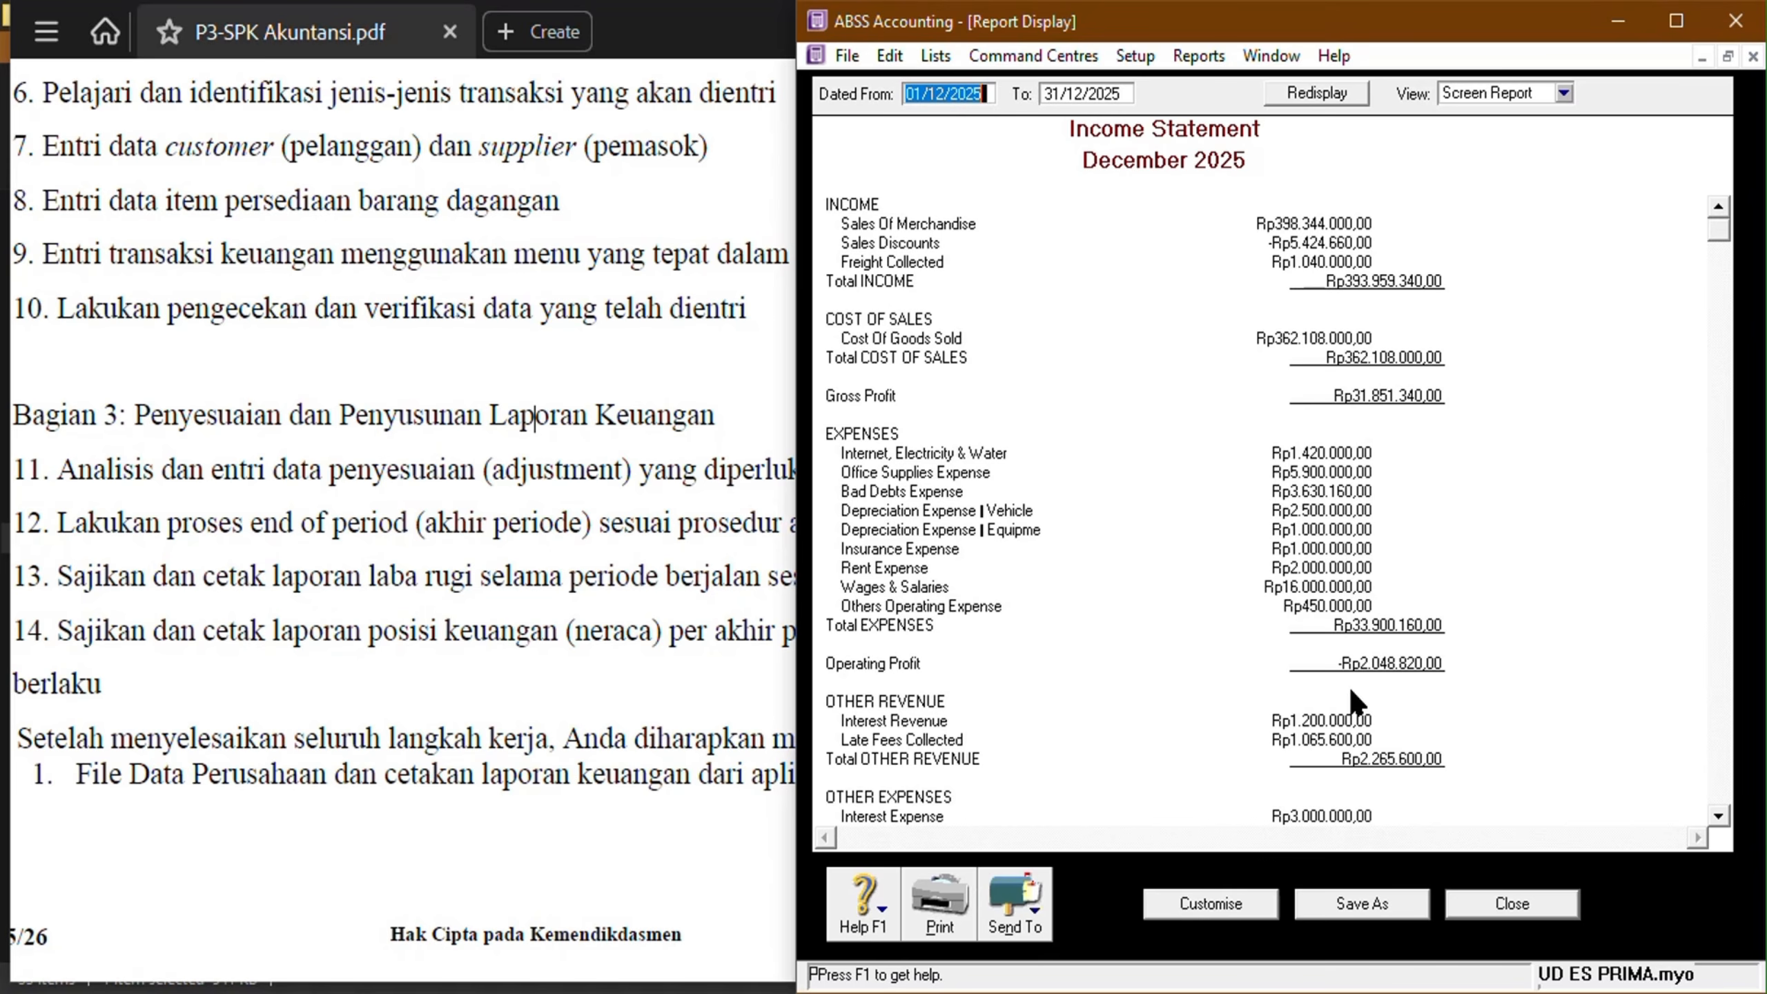
Start exporting the Income Statement as a PDF to the OneDrive Documents folder and open its file name for editing.
click(1042, 930)
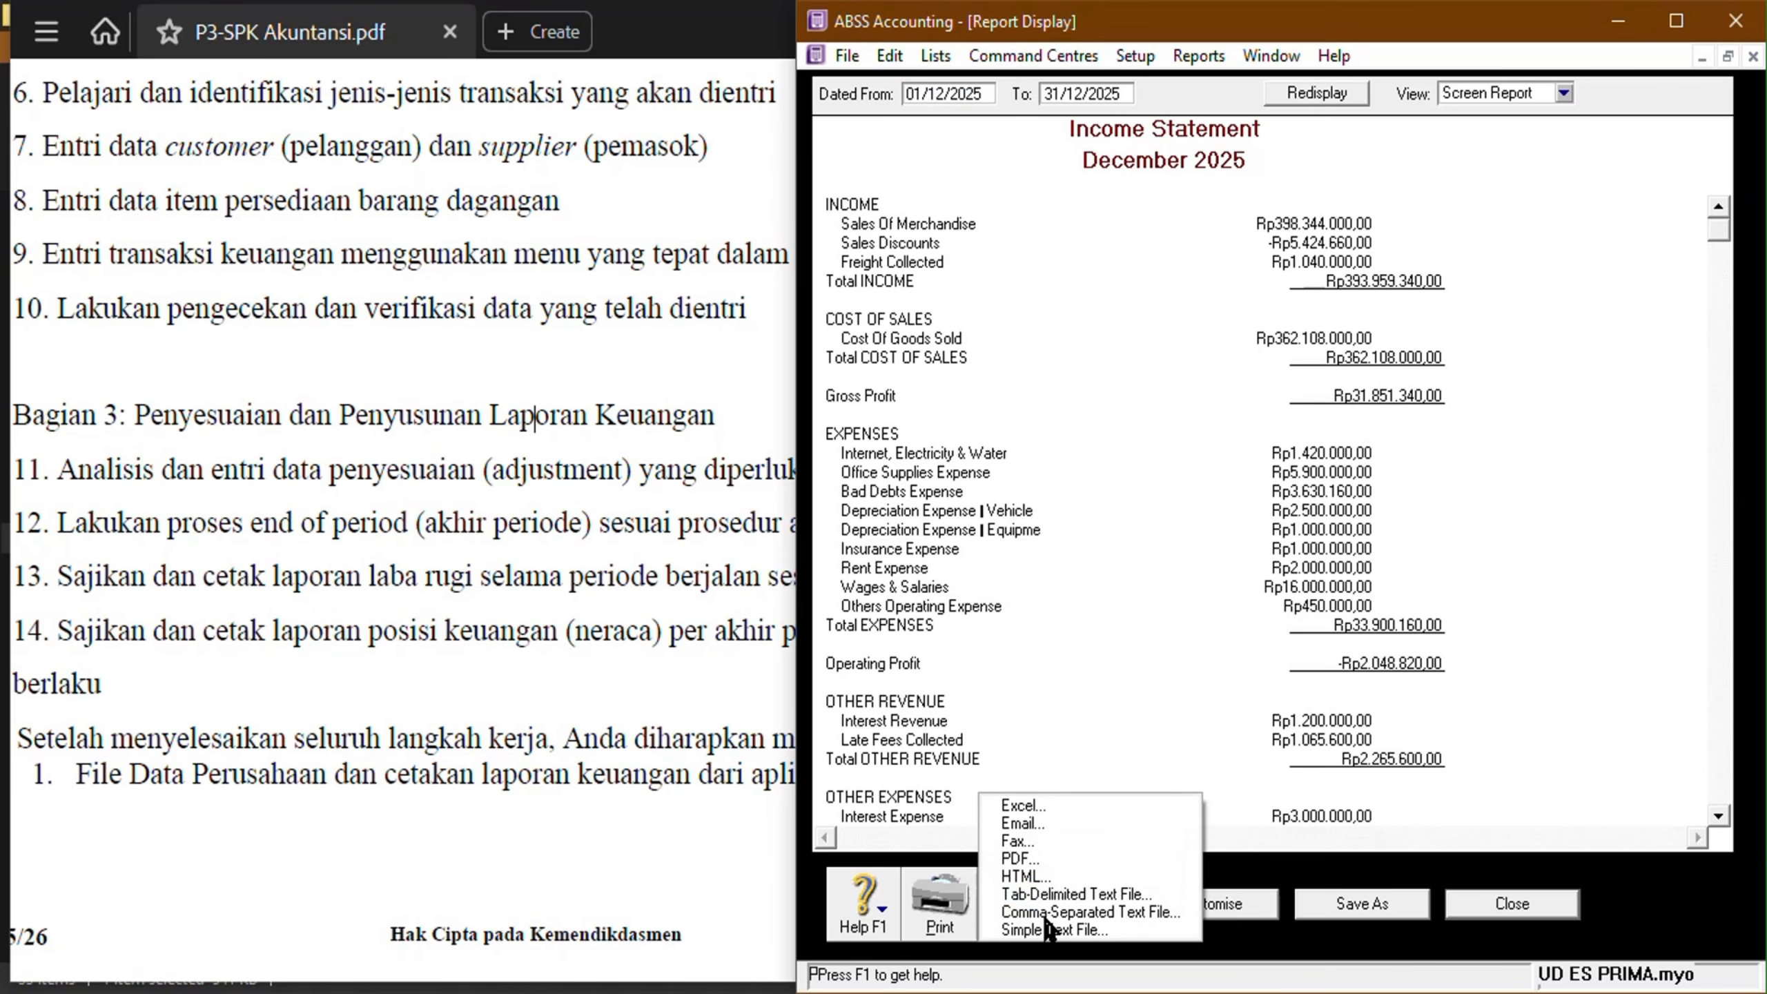
click(1055, 860)
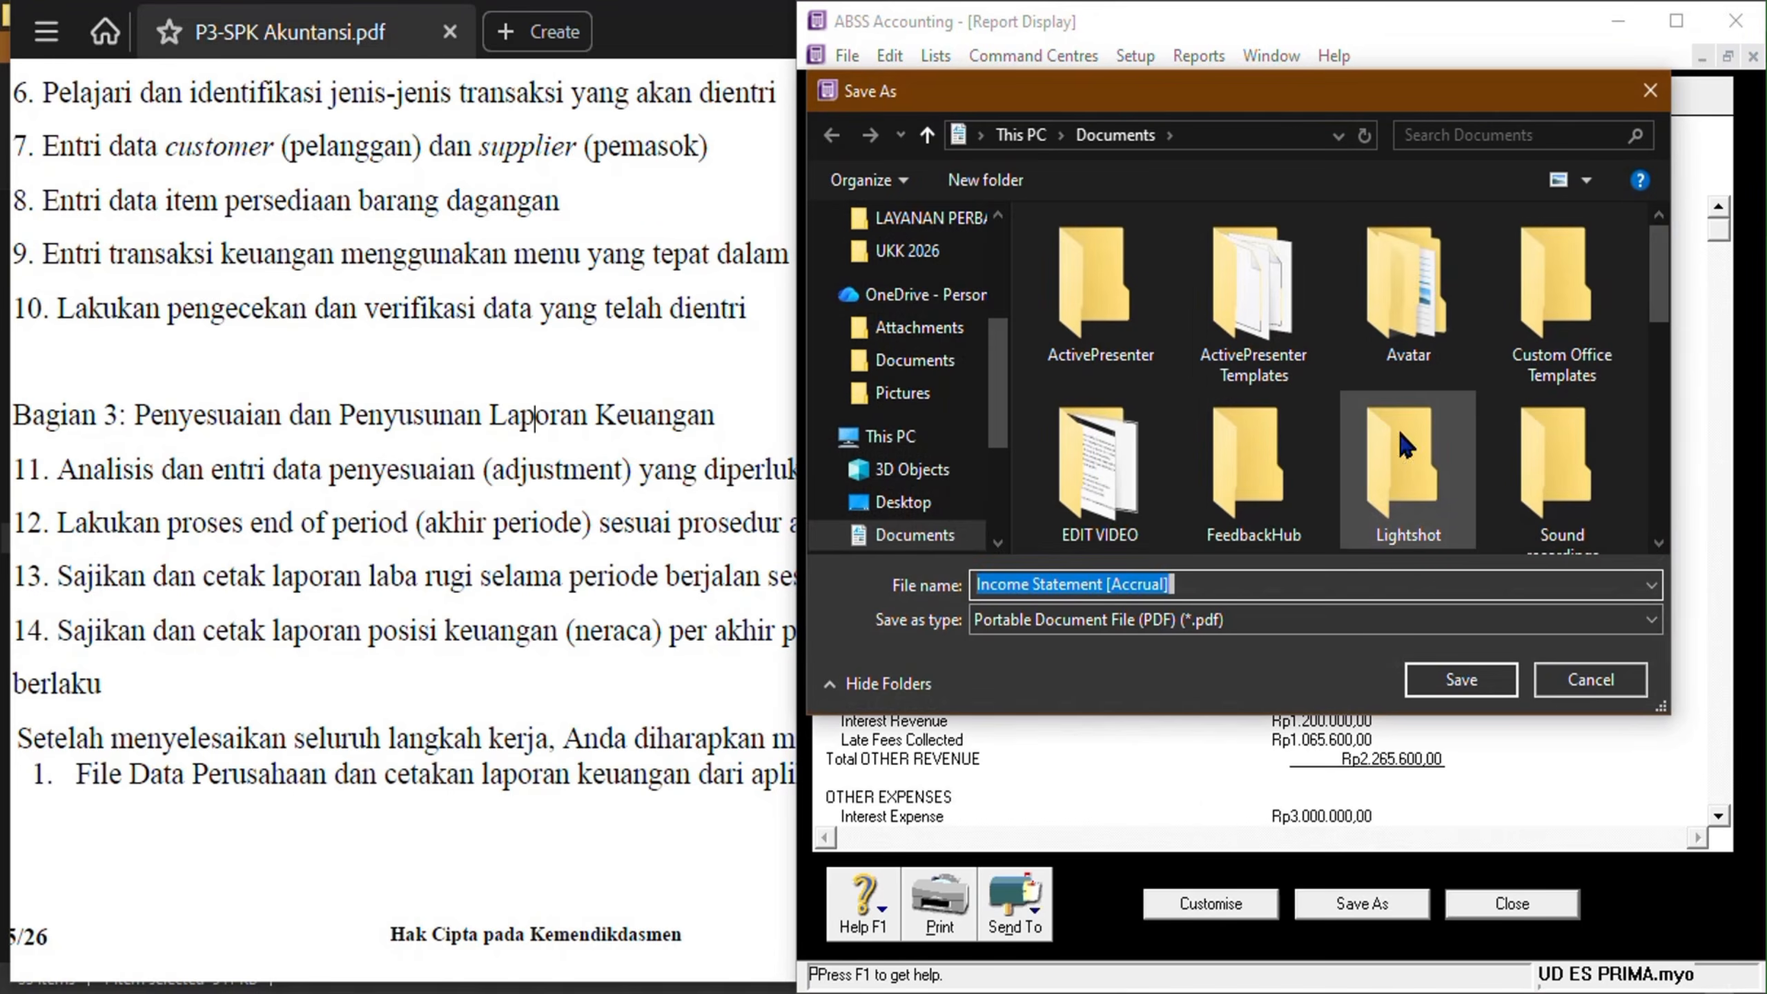
click(961, 360)
click(1242, 594)
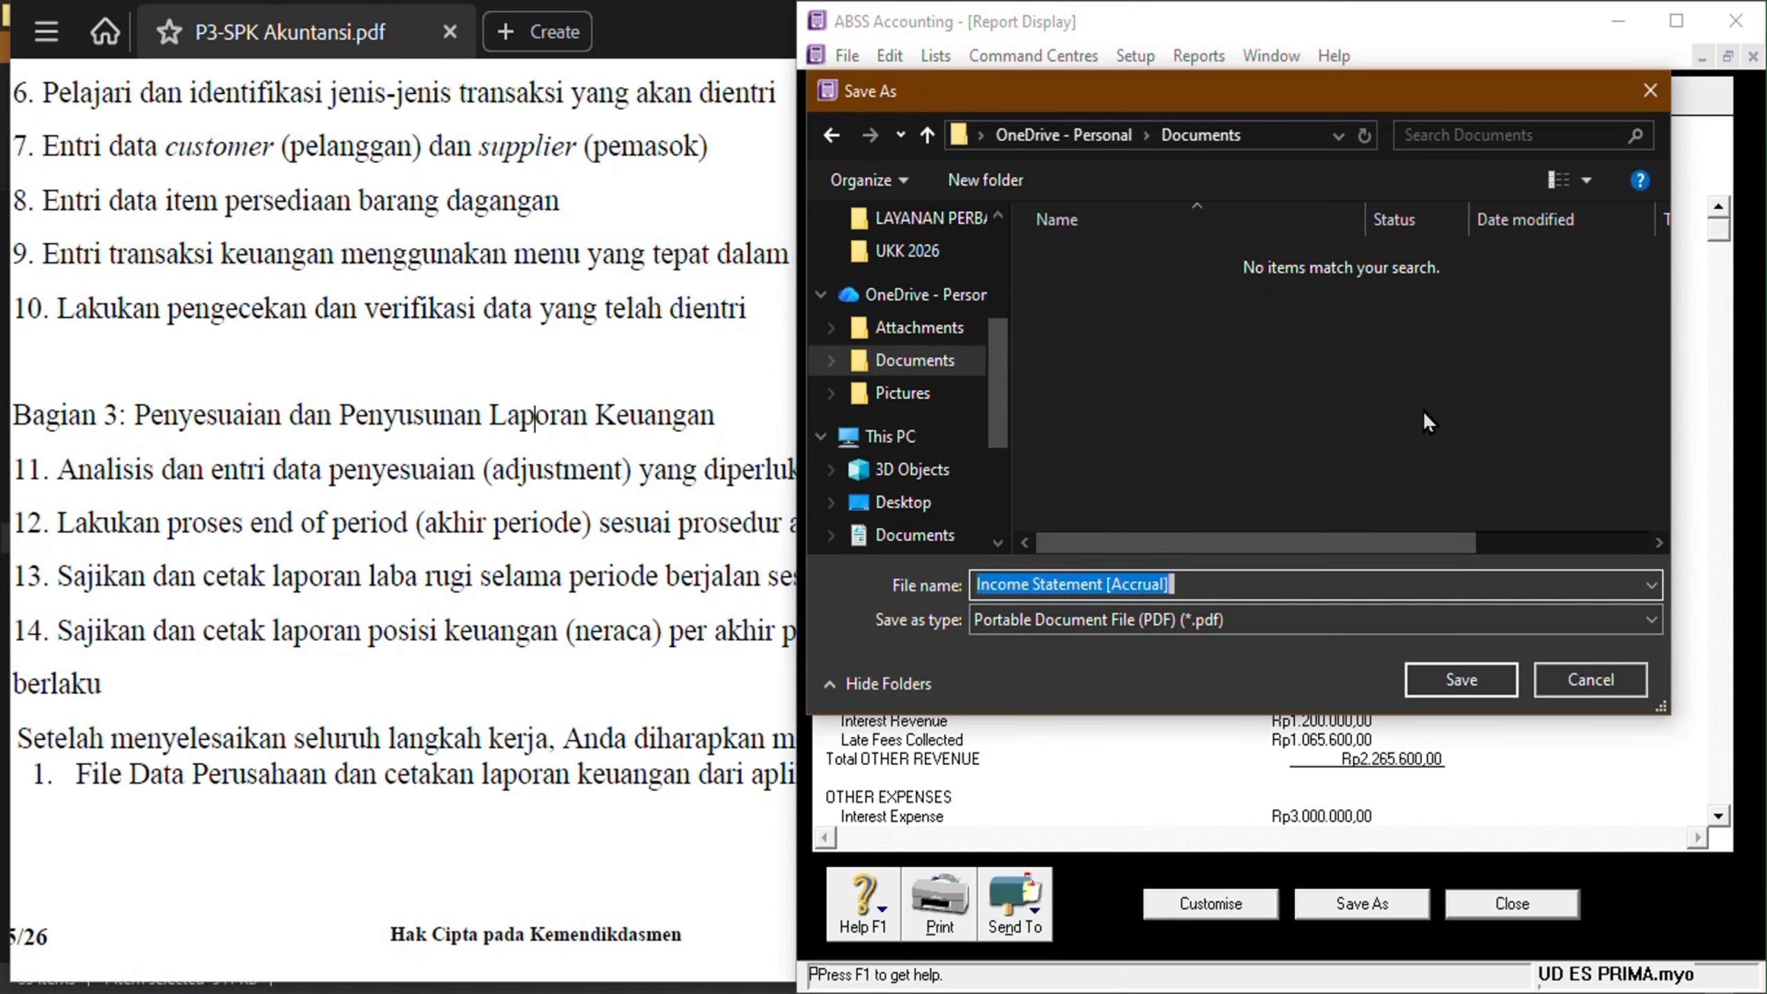
key(End)
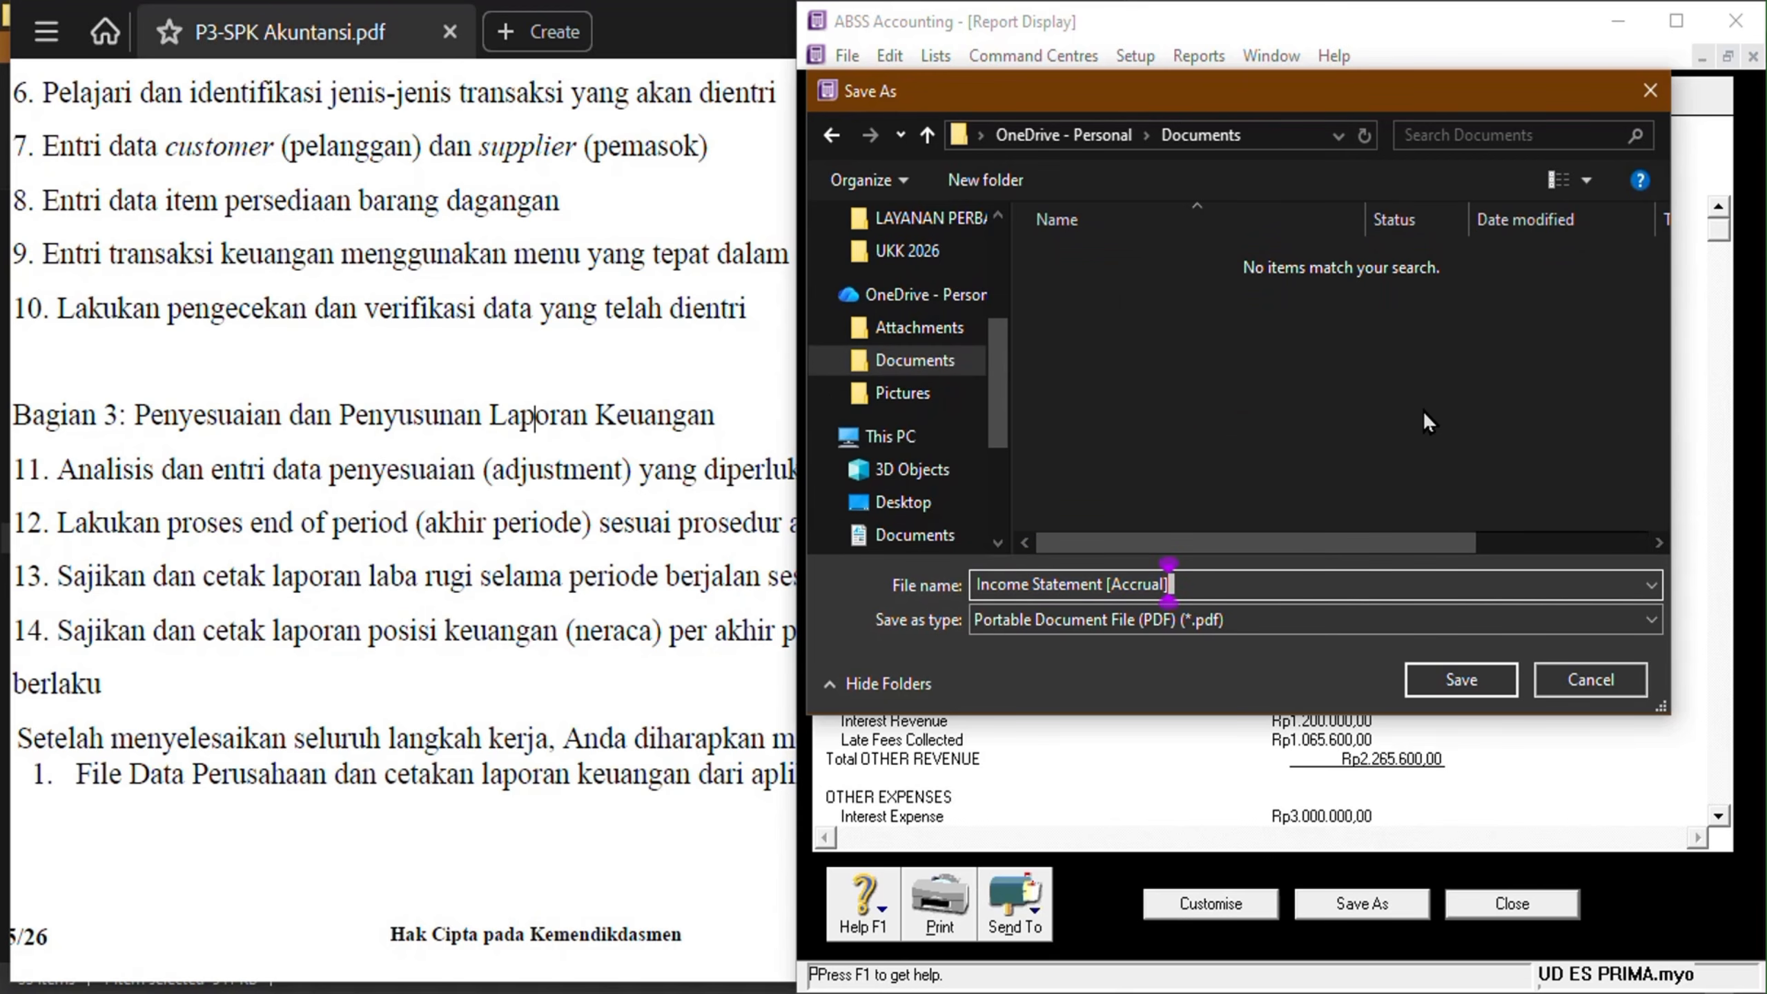